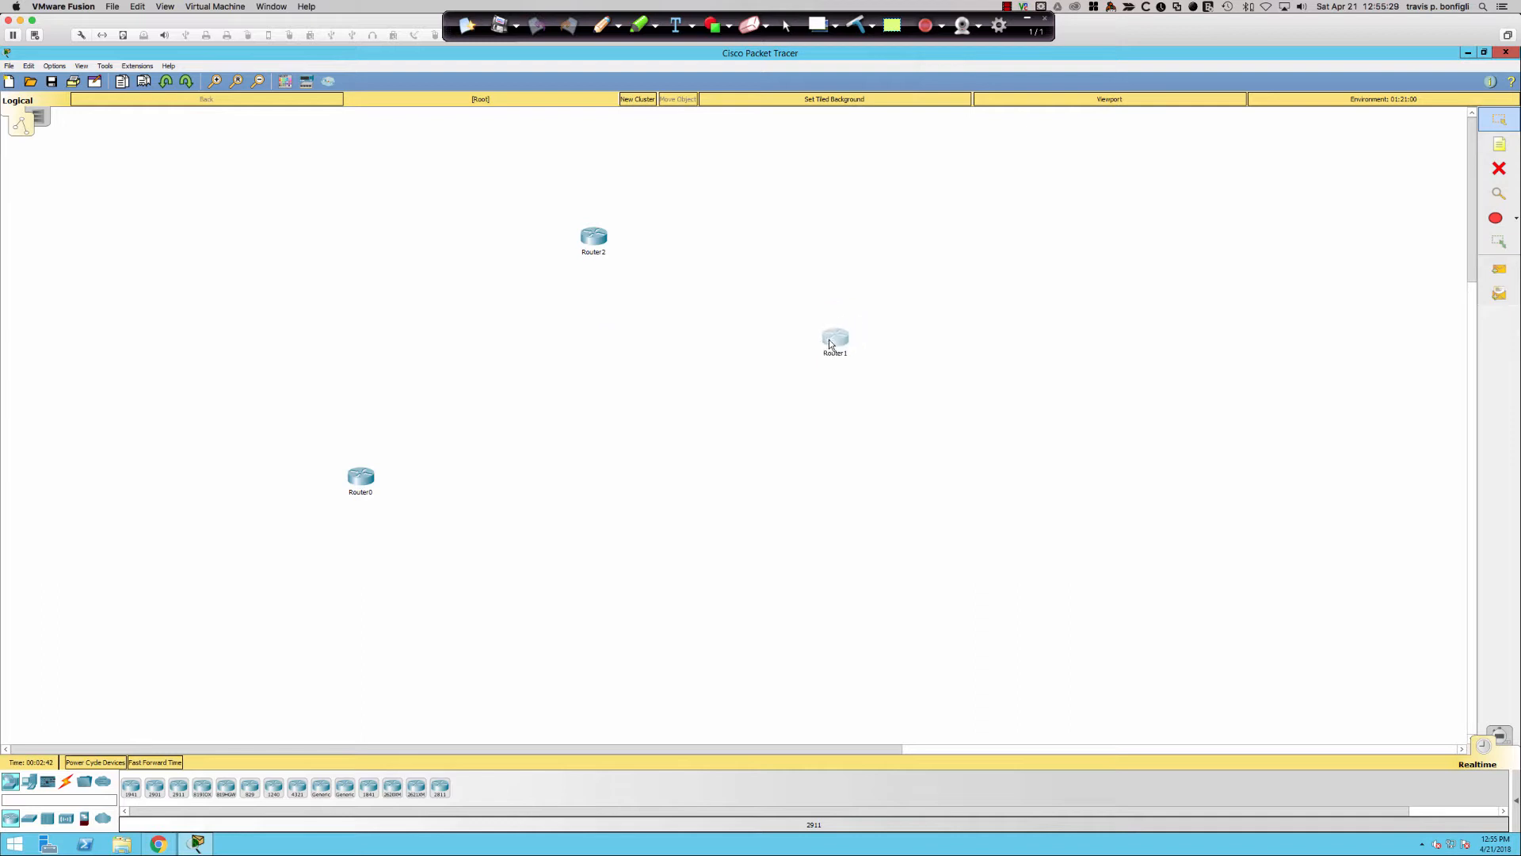
- Rearrange the routers and place two 2960 switches side by side on the canvas
drag(367, 481, 435, 378)
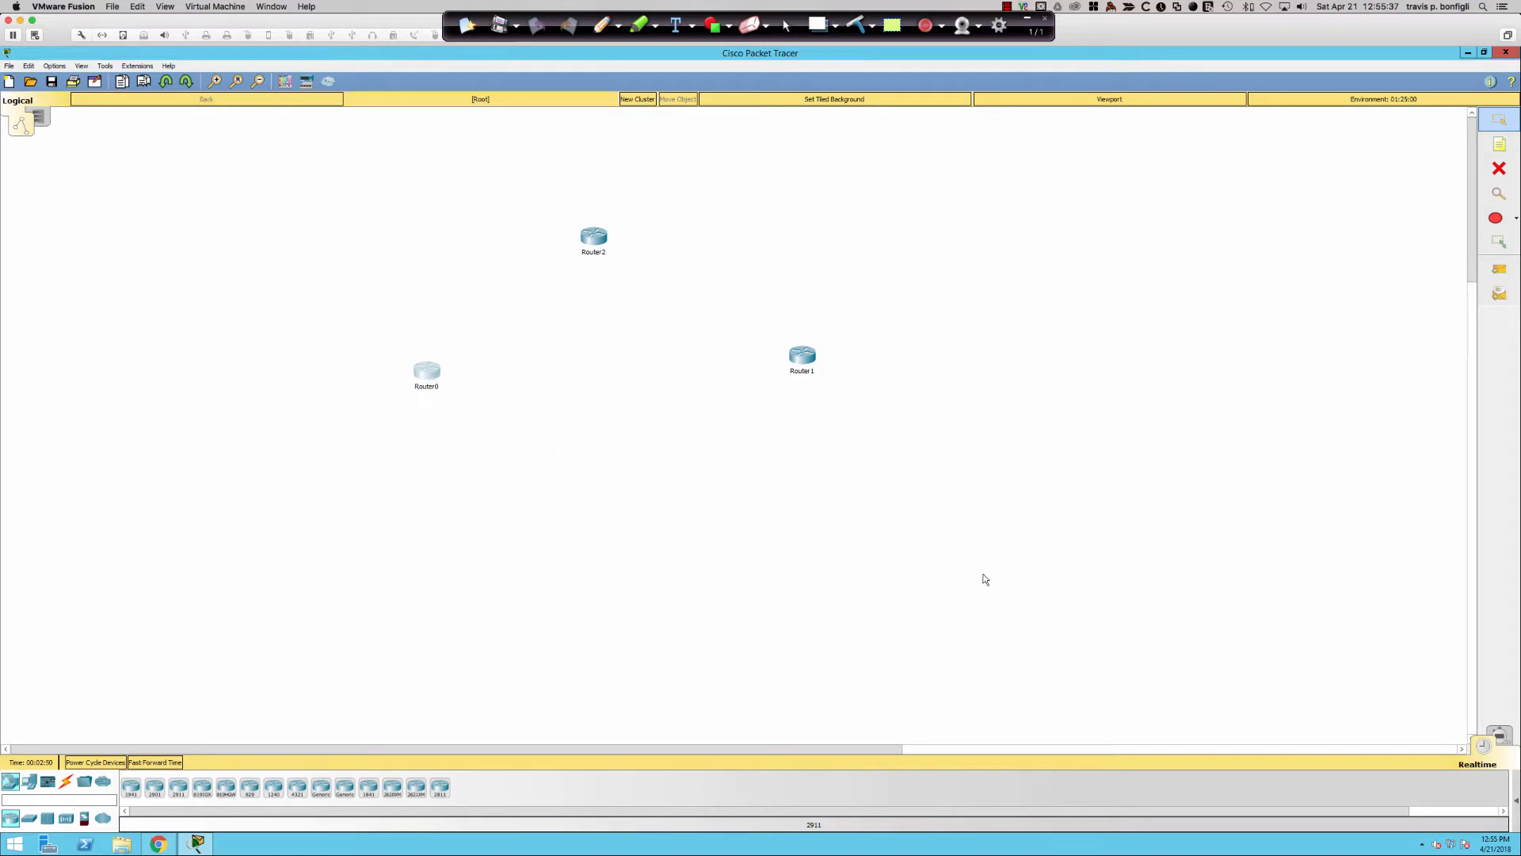
click(30, 820)
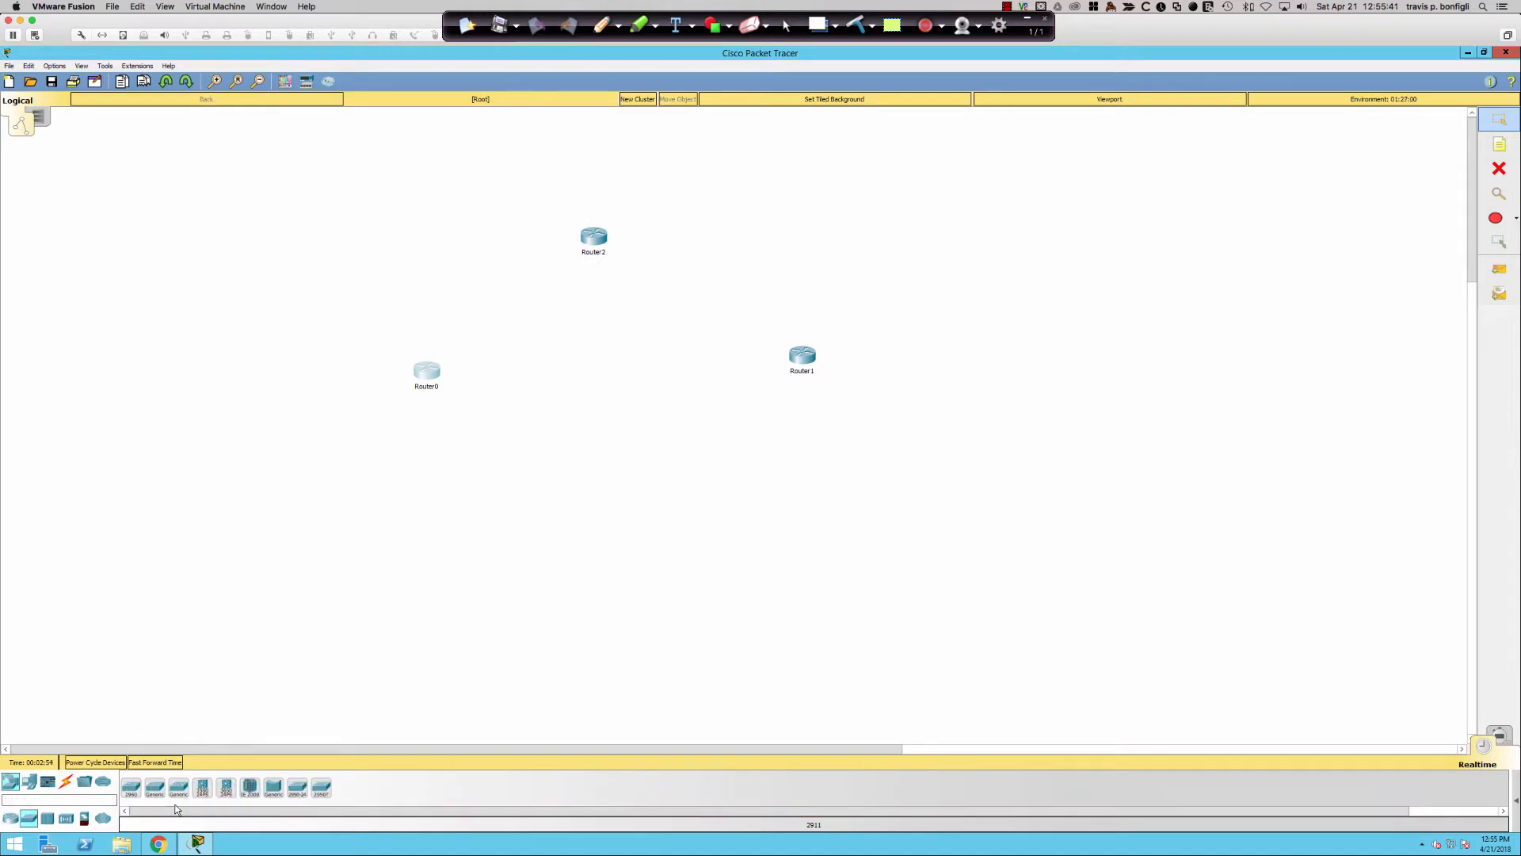
drag(137, 800, 337, 493)
drag(131, 794, 463, 493)
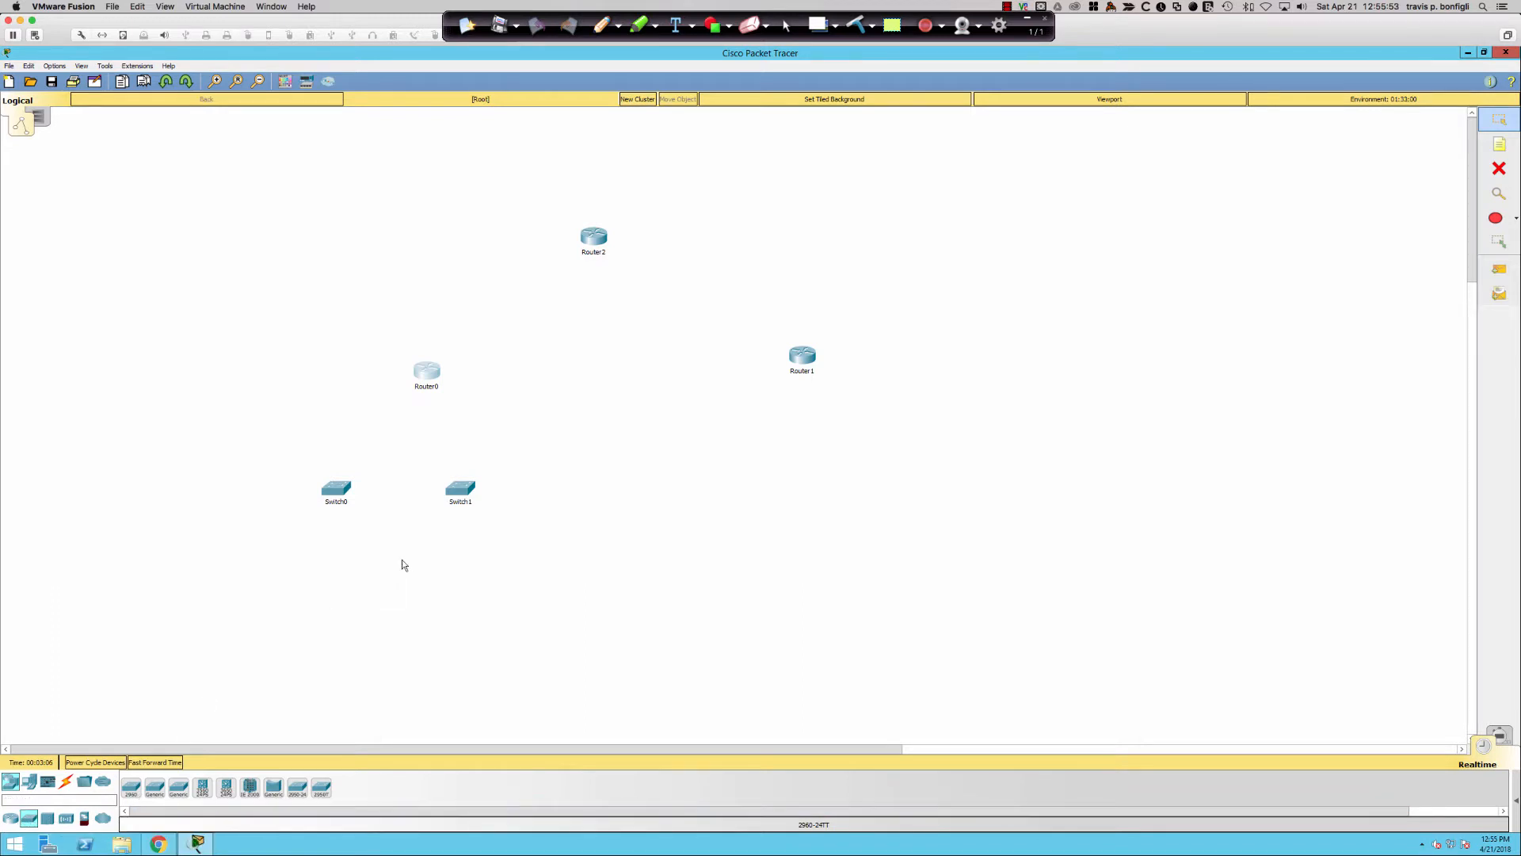
- Place two Generic PCs on the canvas below the switches
click(28, 782)
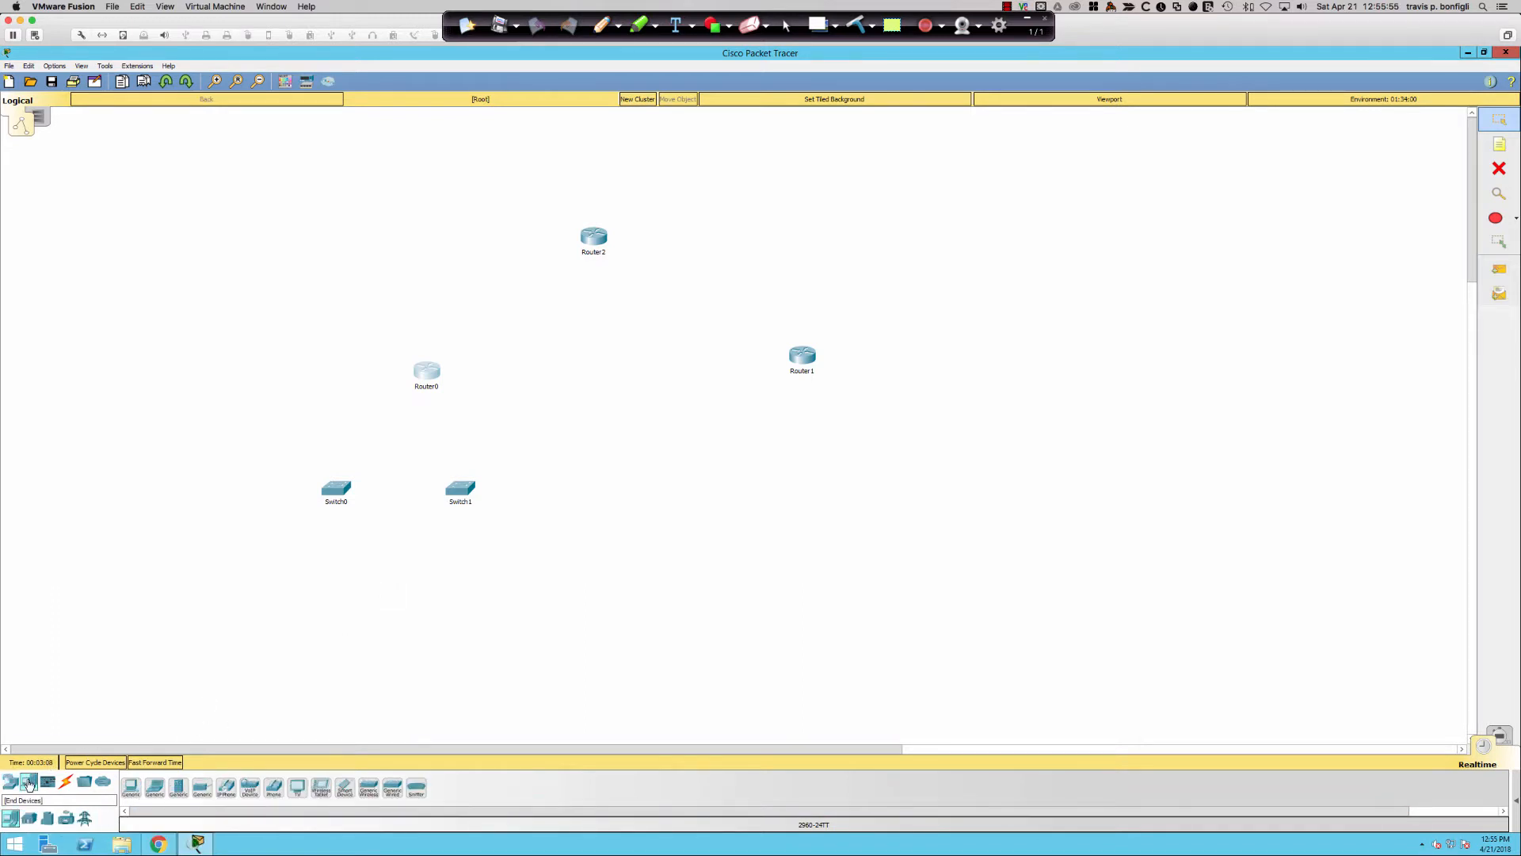
click(131, 786)
drag(188, 749, 389, 661)
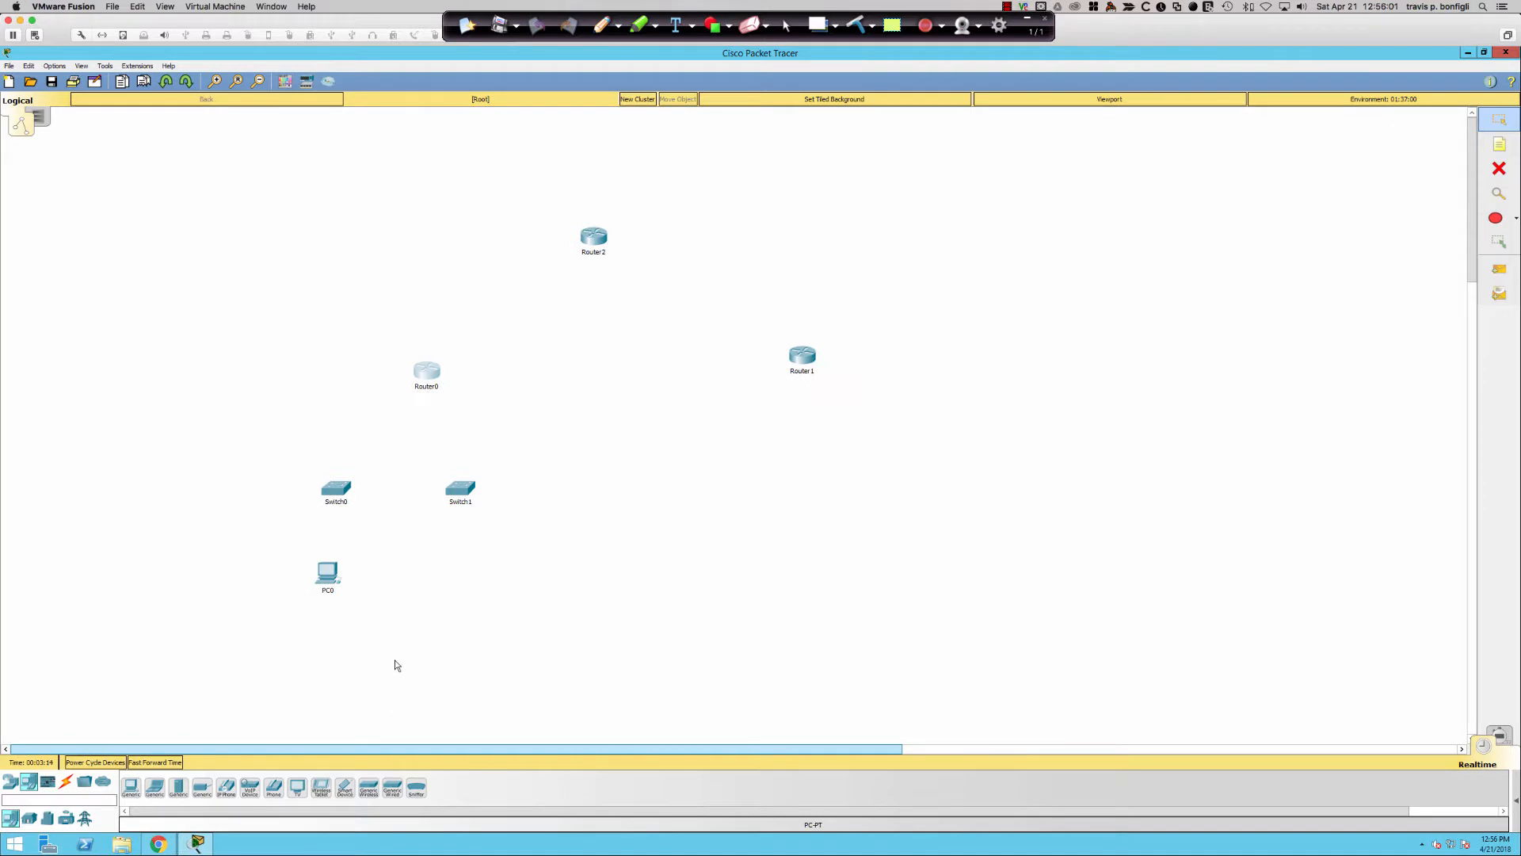
click(131, 786)
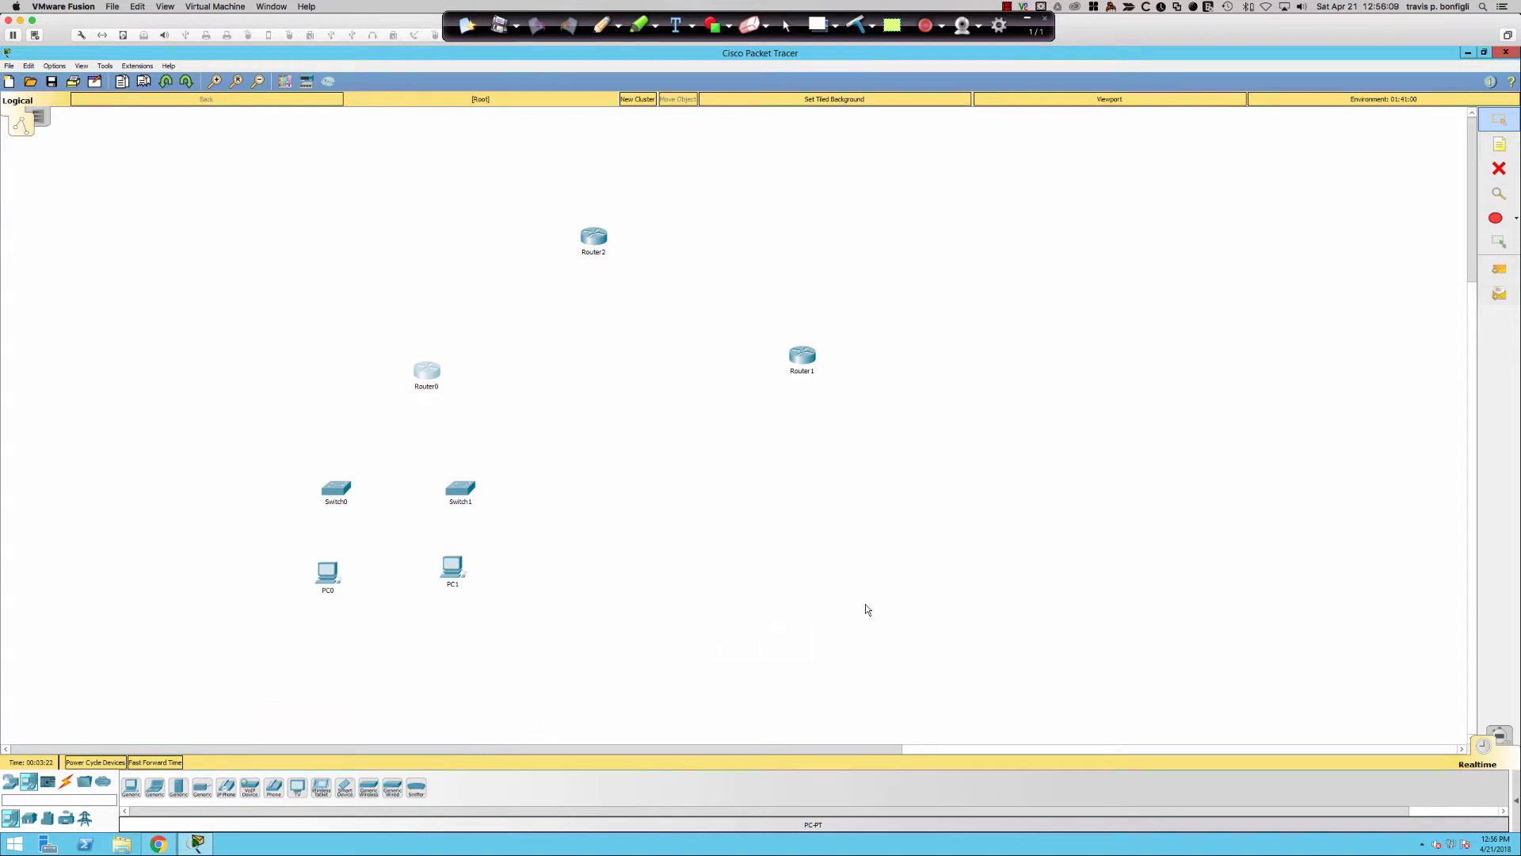
- Move Router0 and Router1 up into a tier just beneath Router2
scroll(865, 604, up, 4)
scroll(865, 609, up, 1)
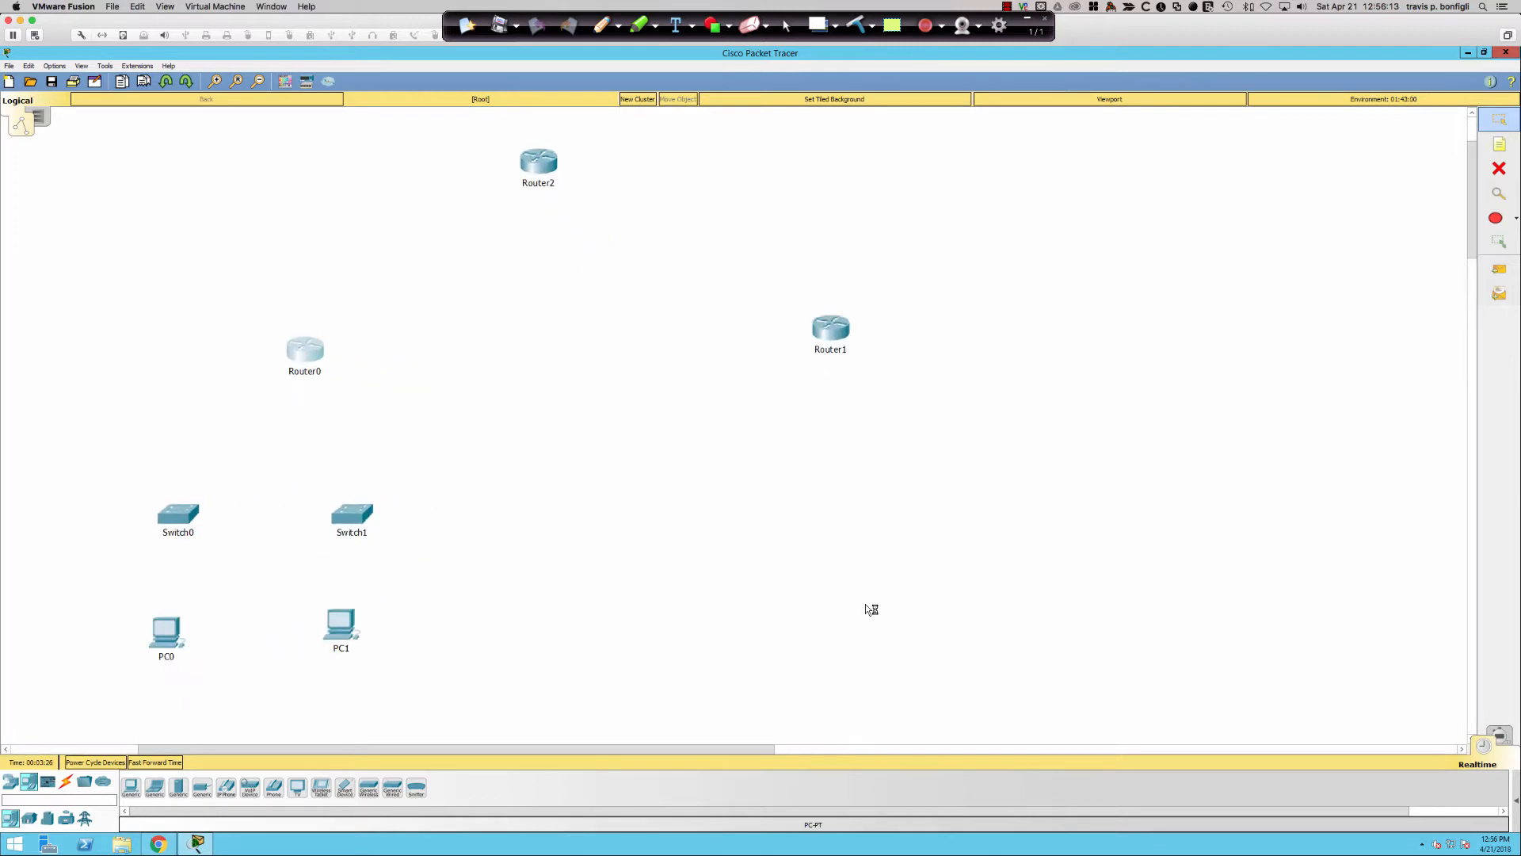
drag(307, 348, 490, 261)
drag(824, 335, 636, 267)
click(476, 267)
drag(475, 268, 435, 268)
- Place Switch0 and Switch1 beneath Router0, with PC0 and PC1 under their switches
drag(191, 509, 366, 370)
drag(340, 530, 361, 519)
drag(422, 454, 484, 374)
drag(346, 611, 485, 435)
drag(176, 630, 357, 460)
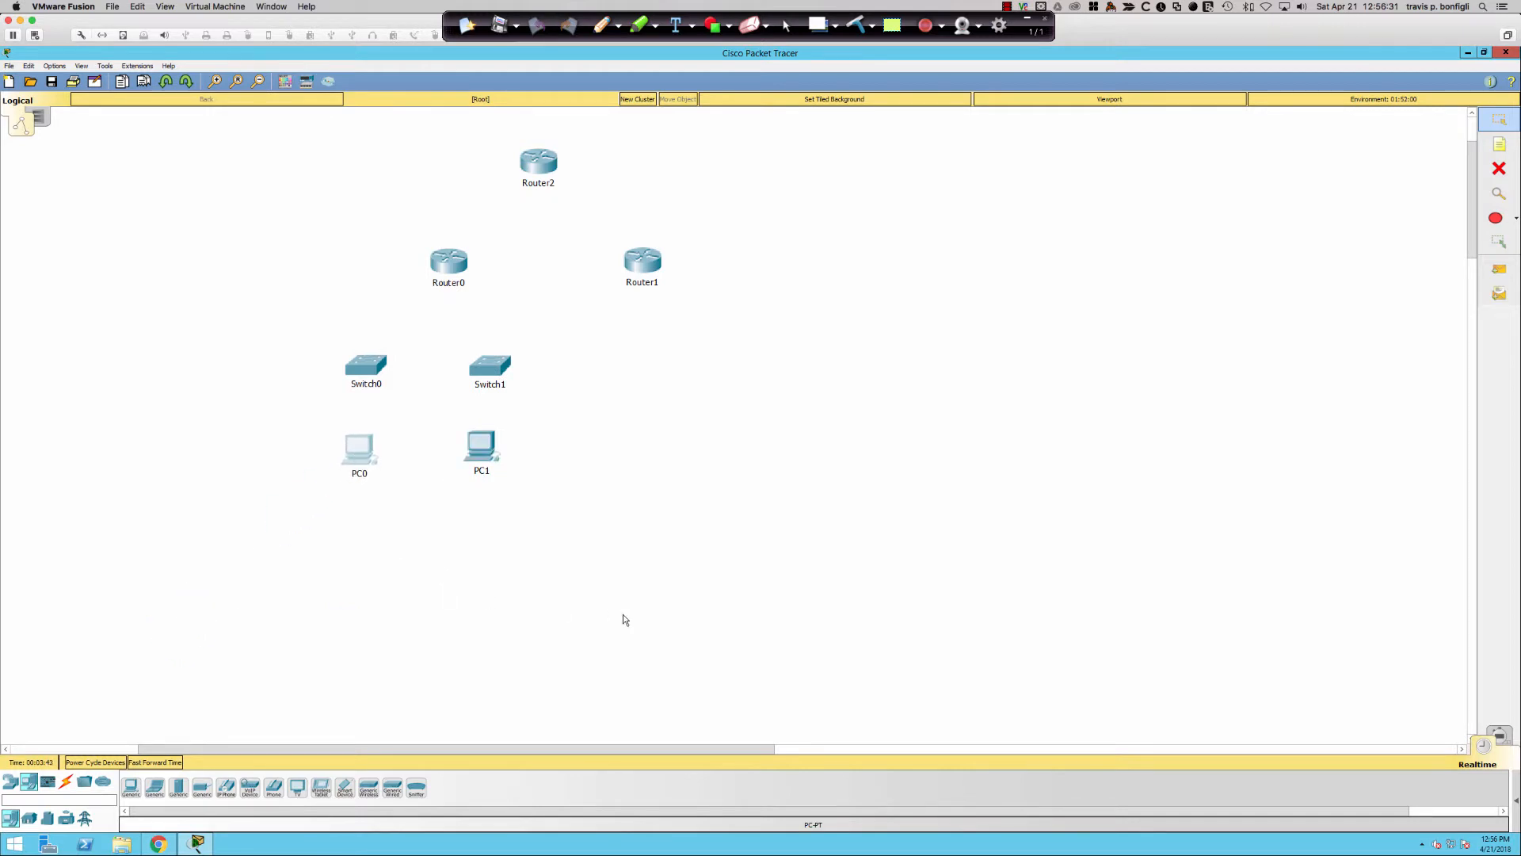
scroll(625, 619, up, 5)
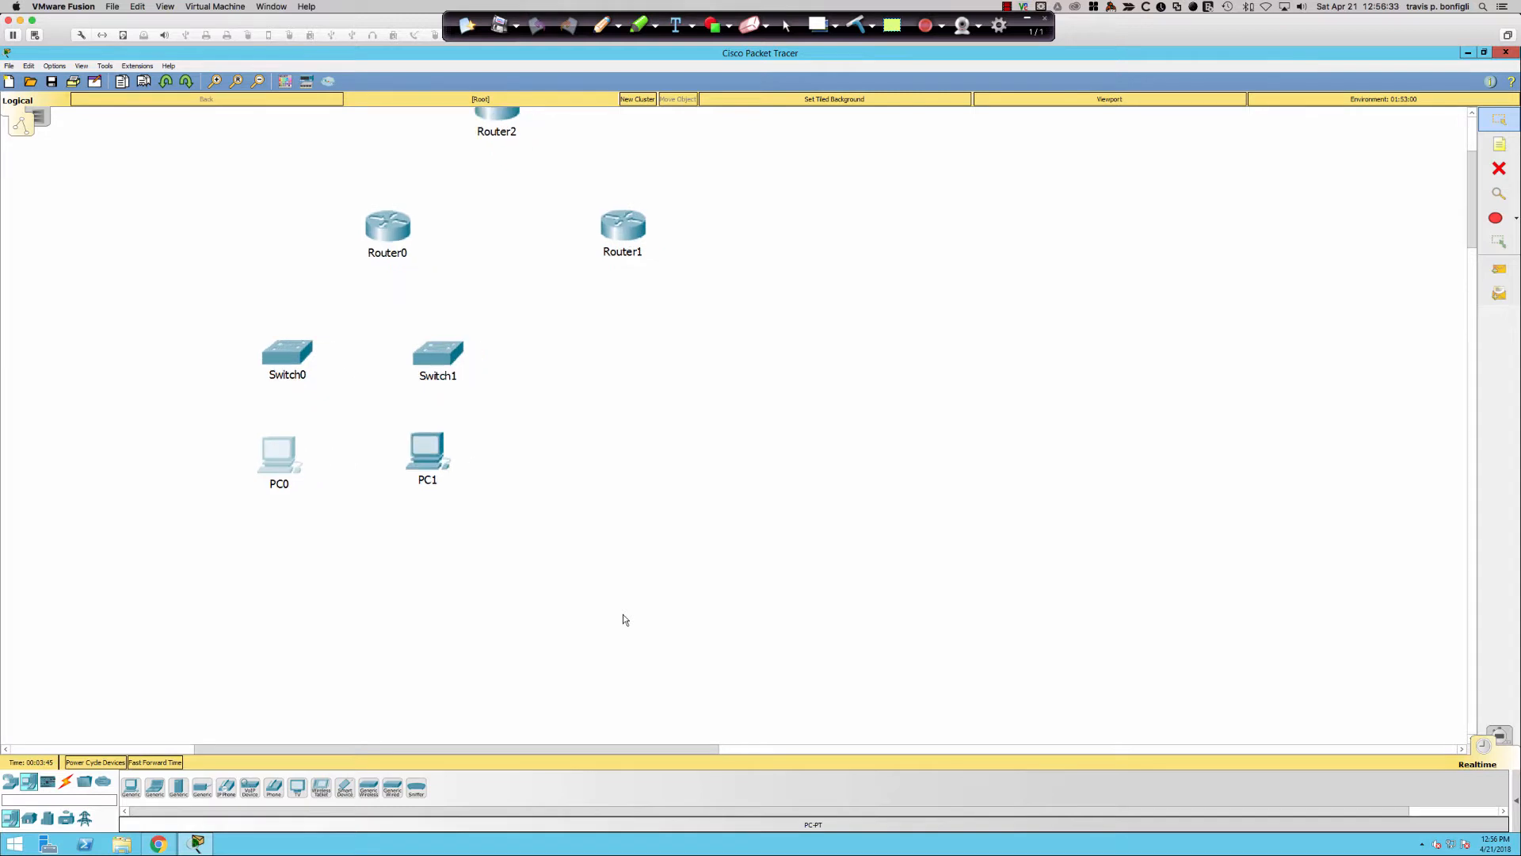
scroll(623, 614, up, 2)
scroll(591, 653, up, 5)
scroll(586, 647, down, 1)
scroll(587, 651, down, 3)
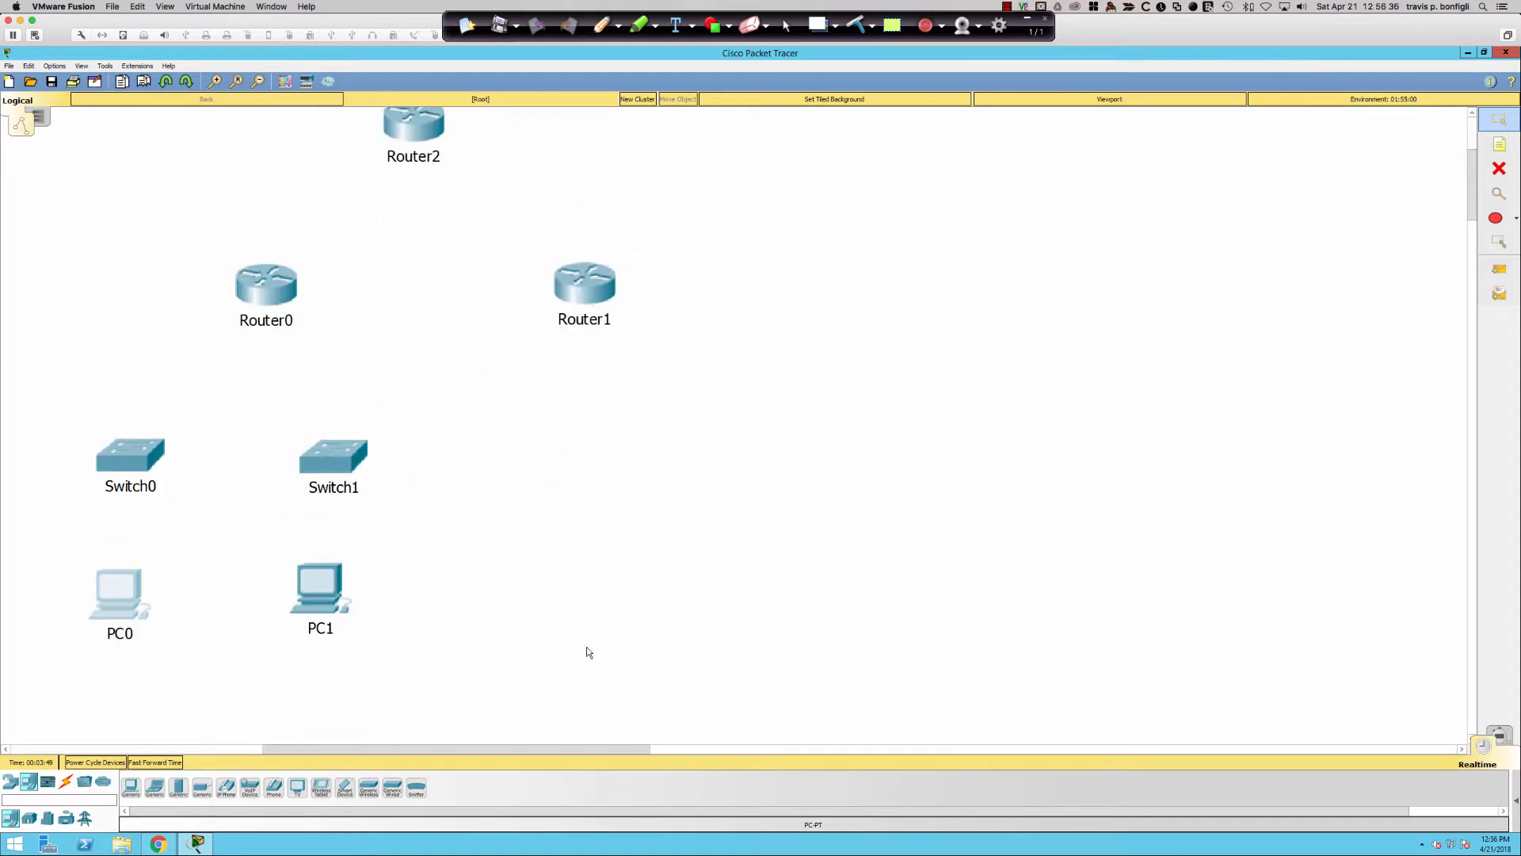
scroll(586, 650, up, 2)
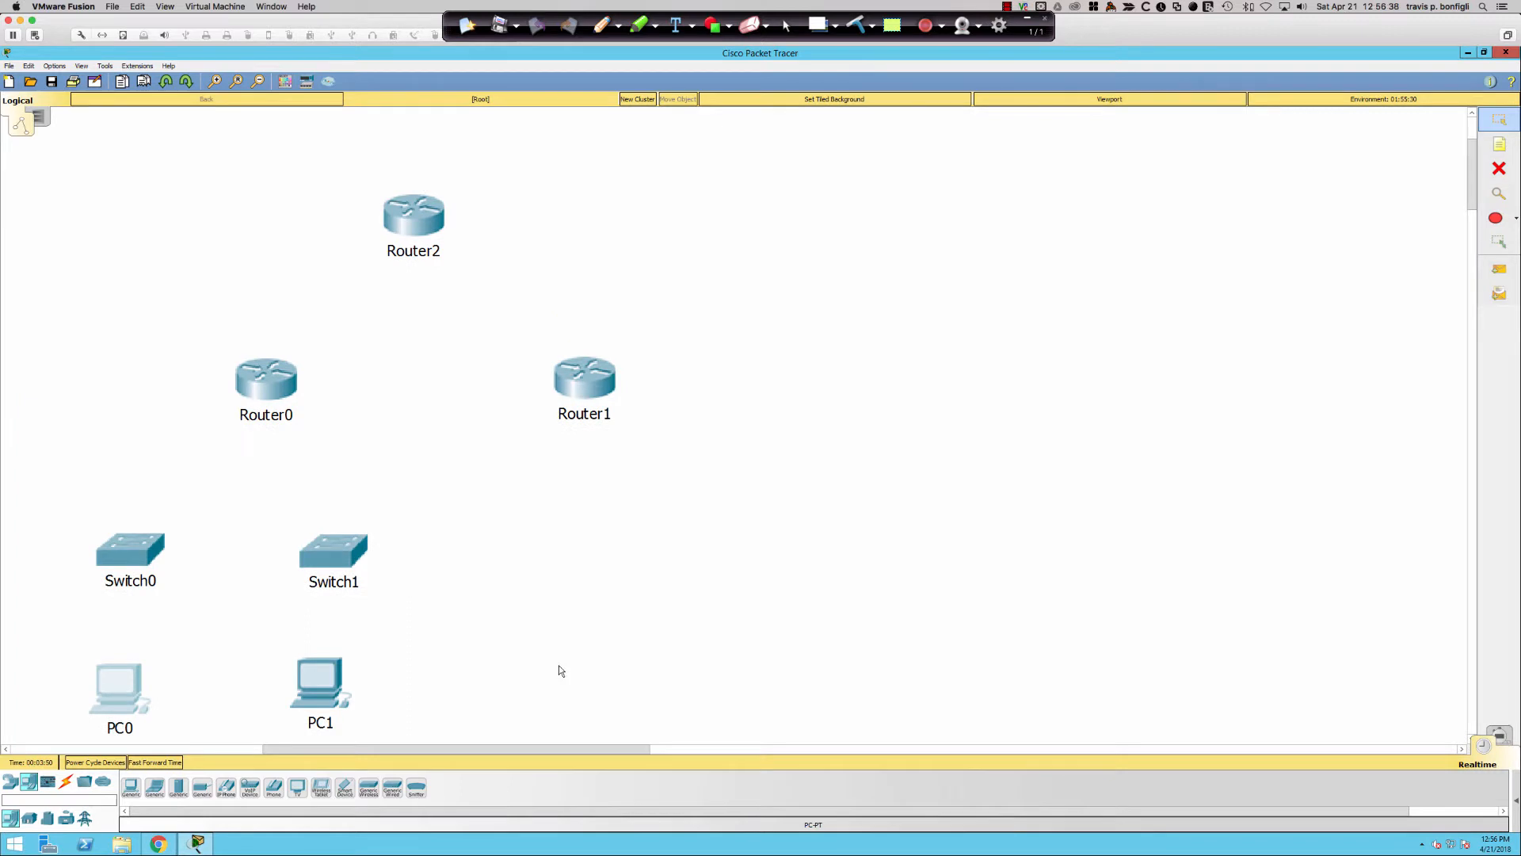
click(67, 785)
- Cable PC0 and PC1 FastEthernet0 to Switch0 and Switch1 with copper straight-through links
click(178, 788)
click(104, 688)
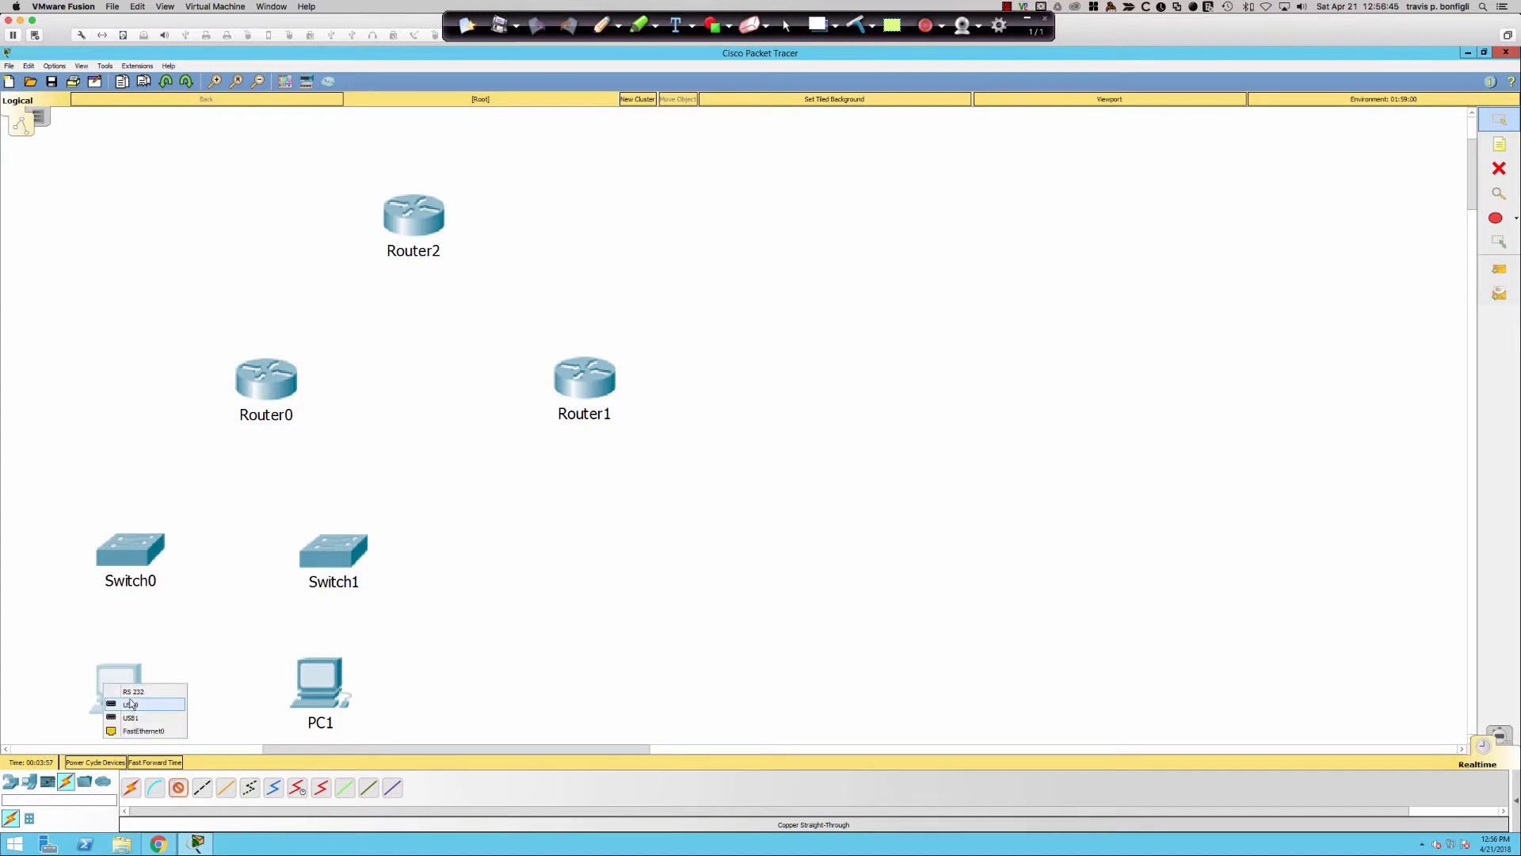
click(145, 722)
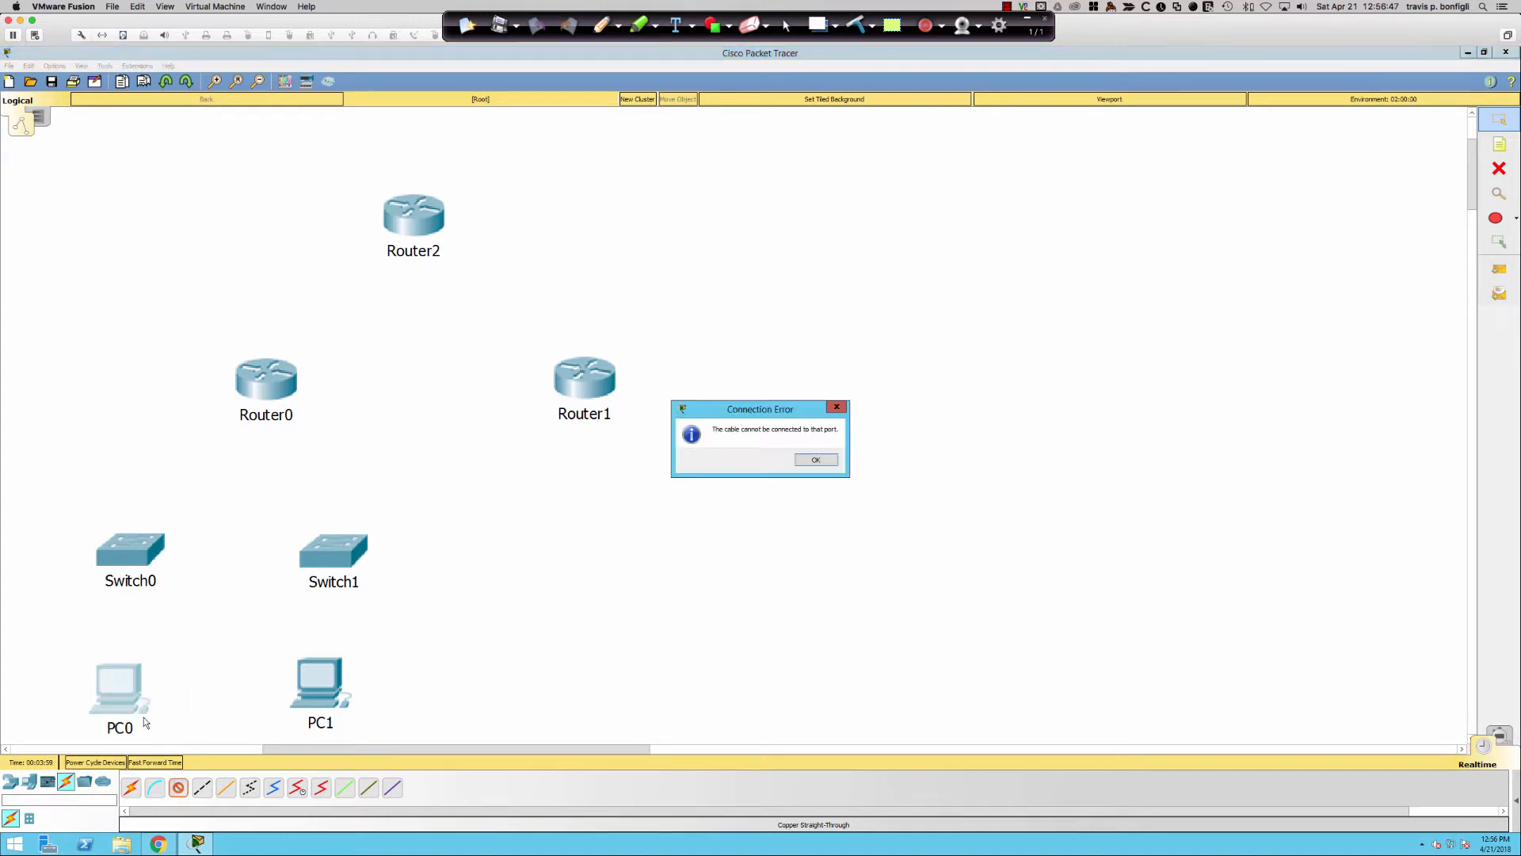
click(815, 459)
click(141, 694)
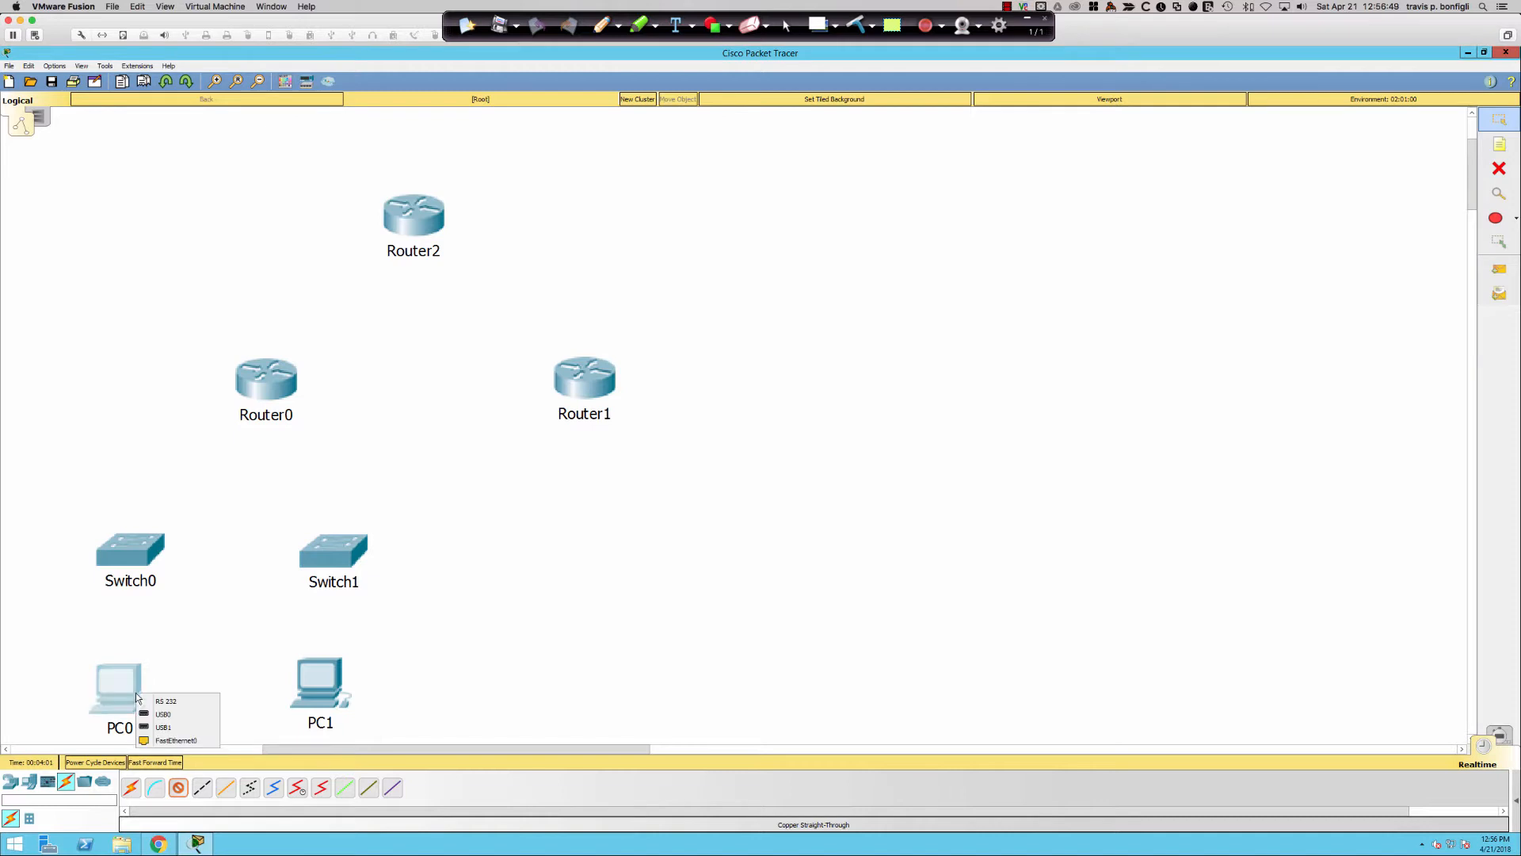
click(176, 740)
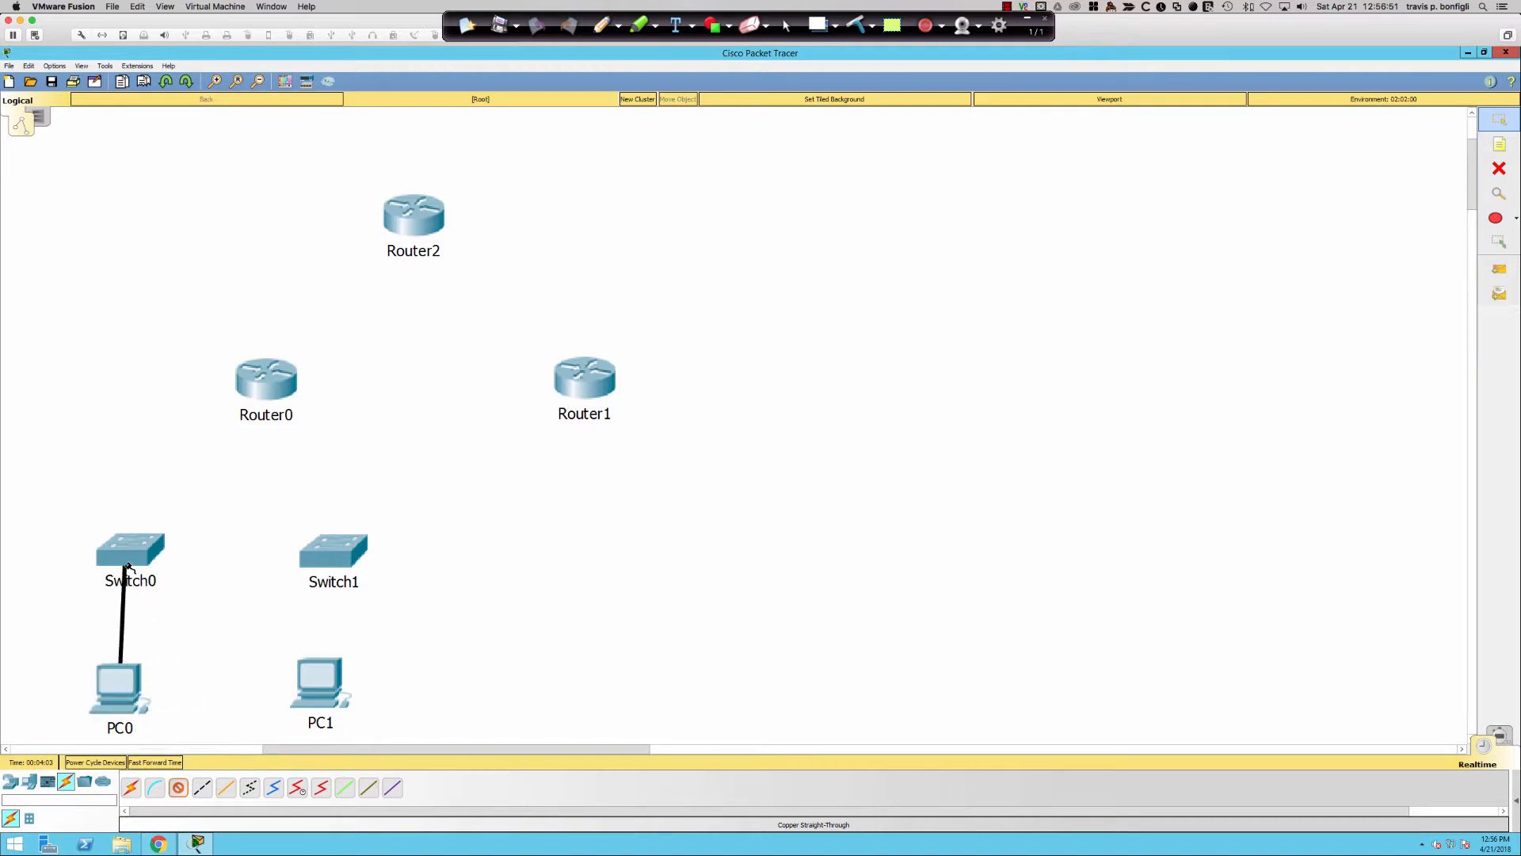
click(128, 564)
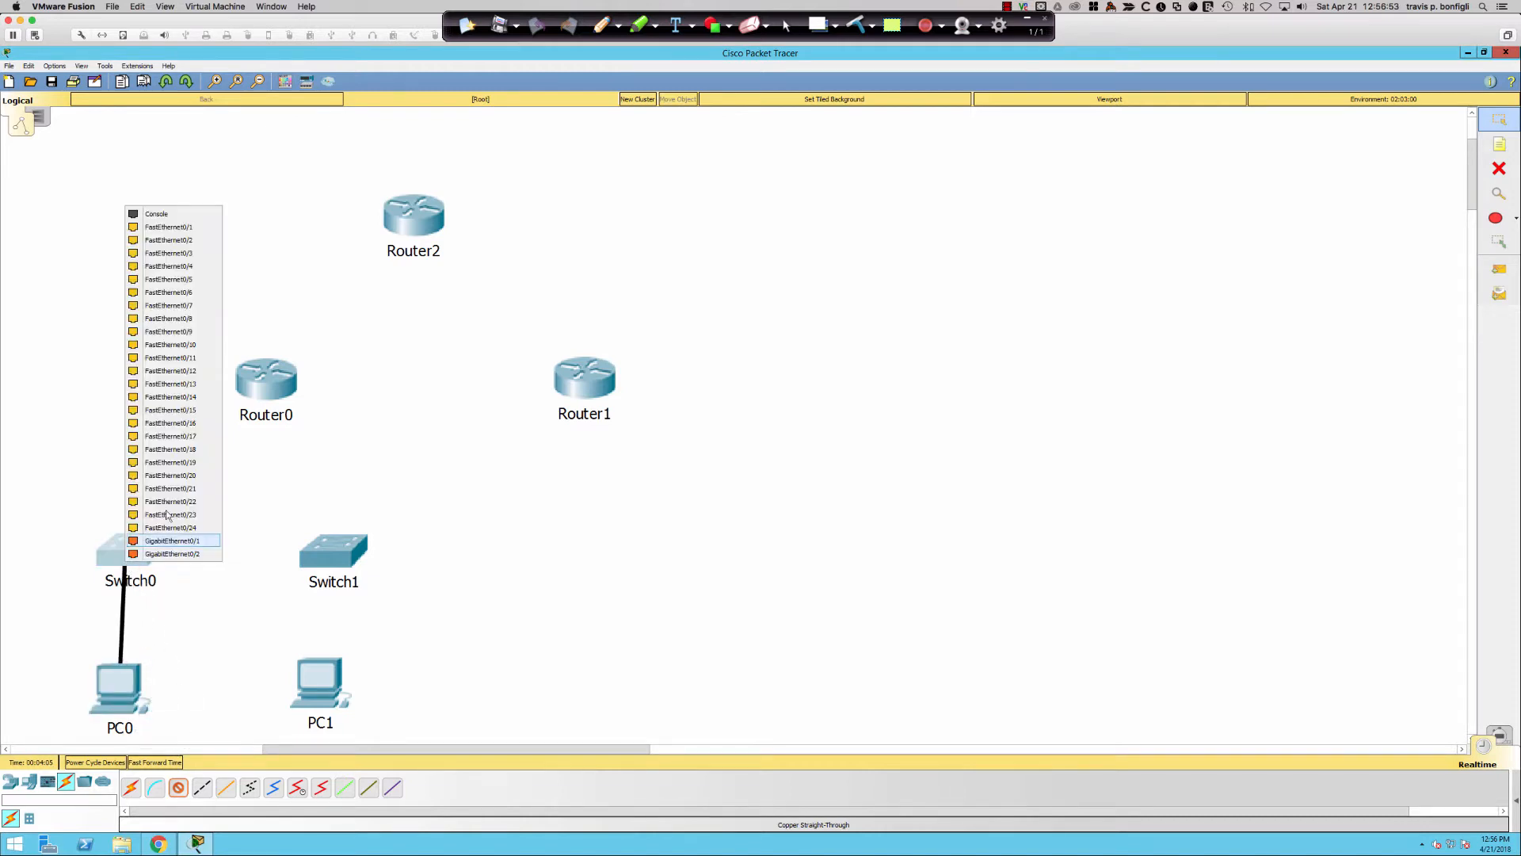
click(170, 294)
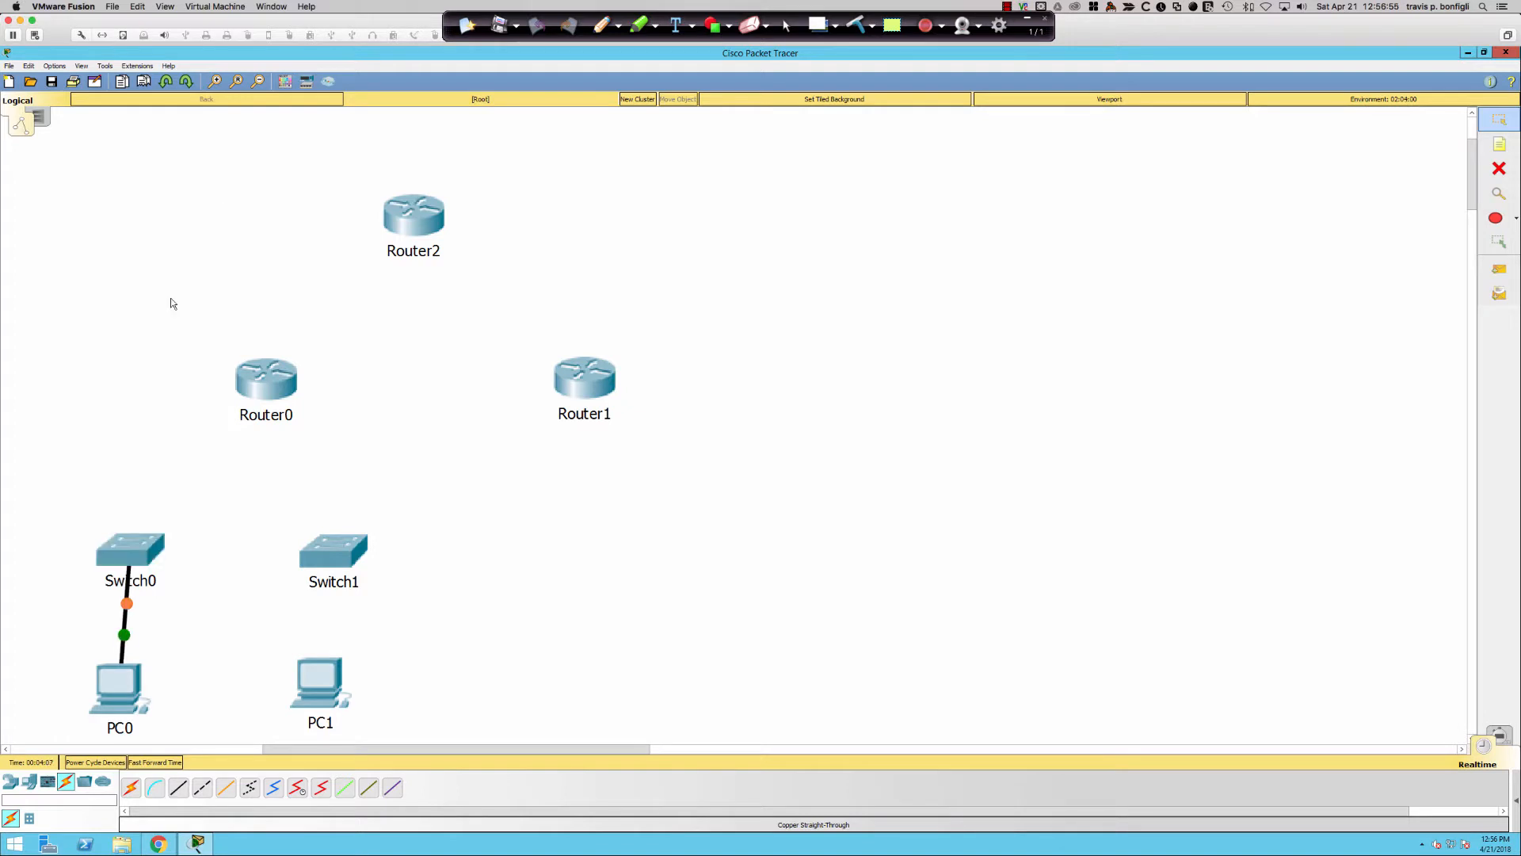
click(178, 787)
click(311, 685)
click(358, 729)
click(331, 564)
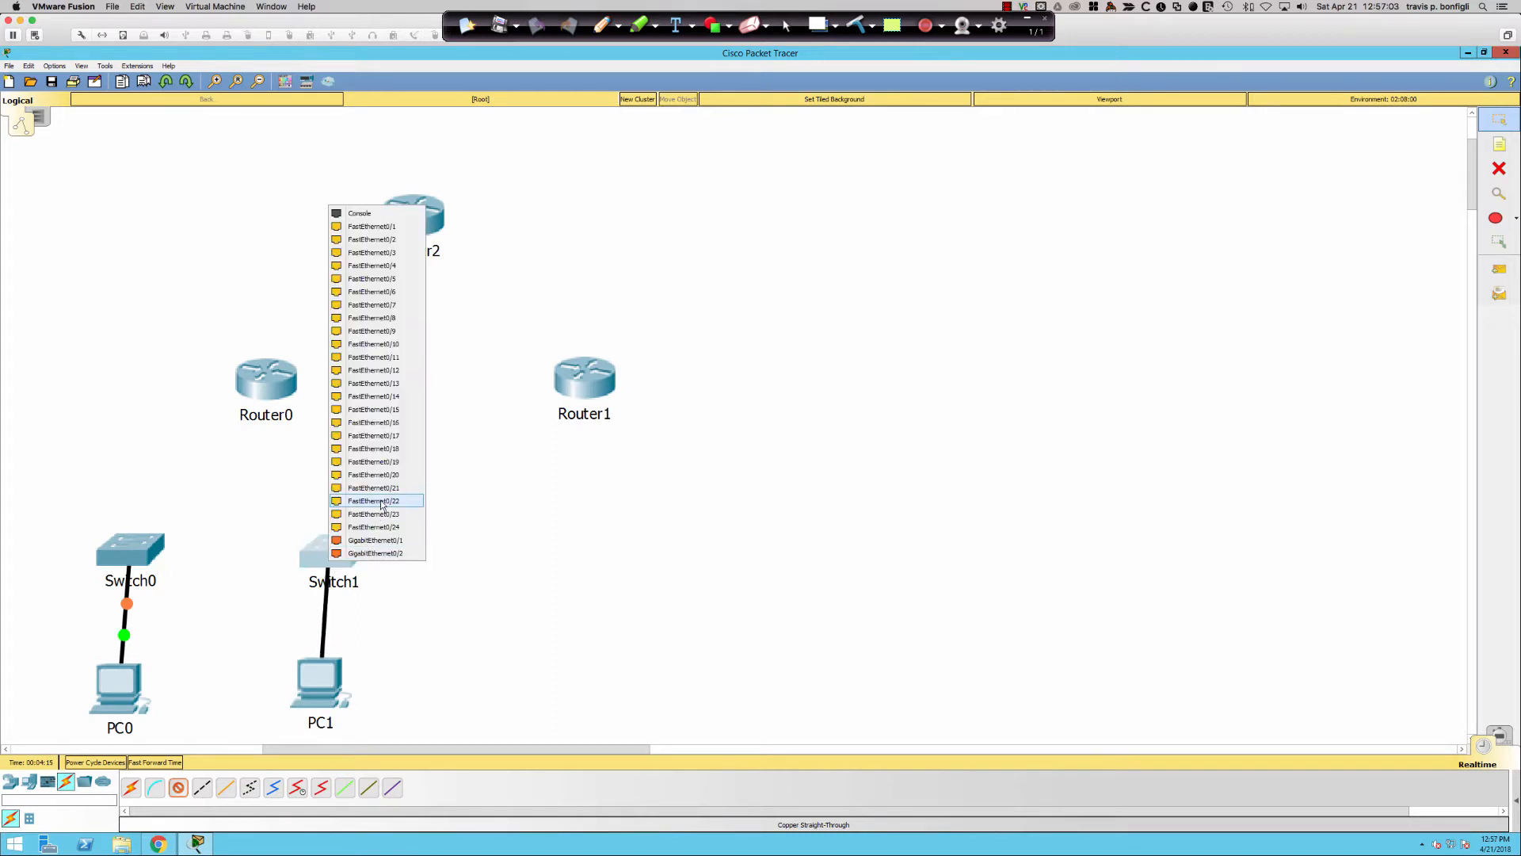
click(388, 450)
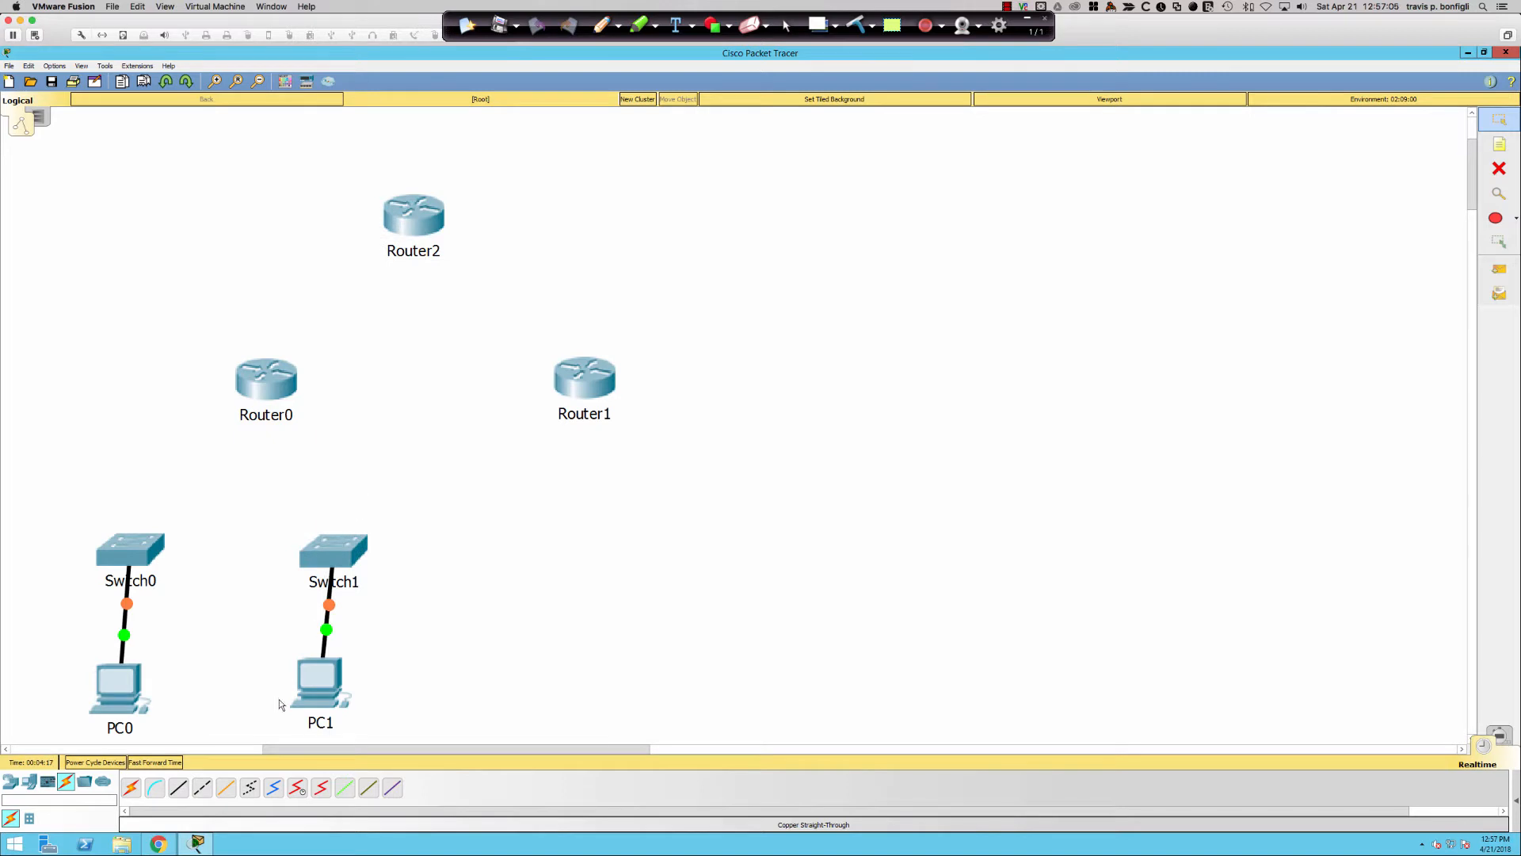
- Cable Switch0 and Switch1 to Router0's GigabitEthernet ports with copper straight-through links
click(176, 789)
click(142, 542)
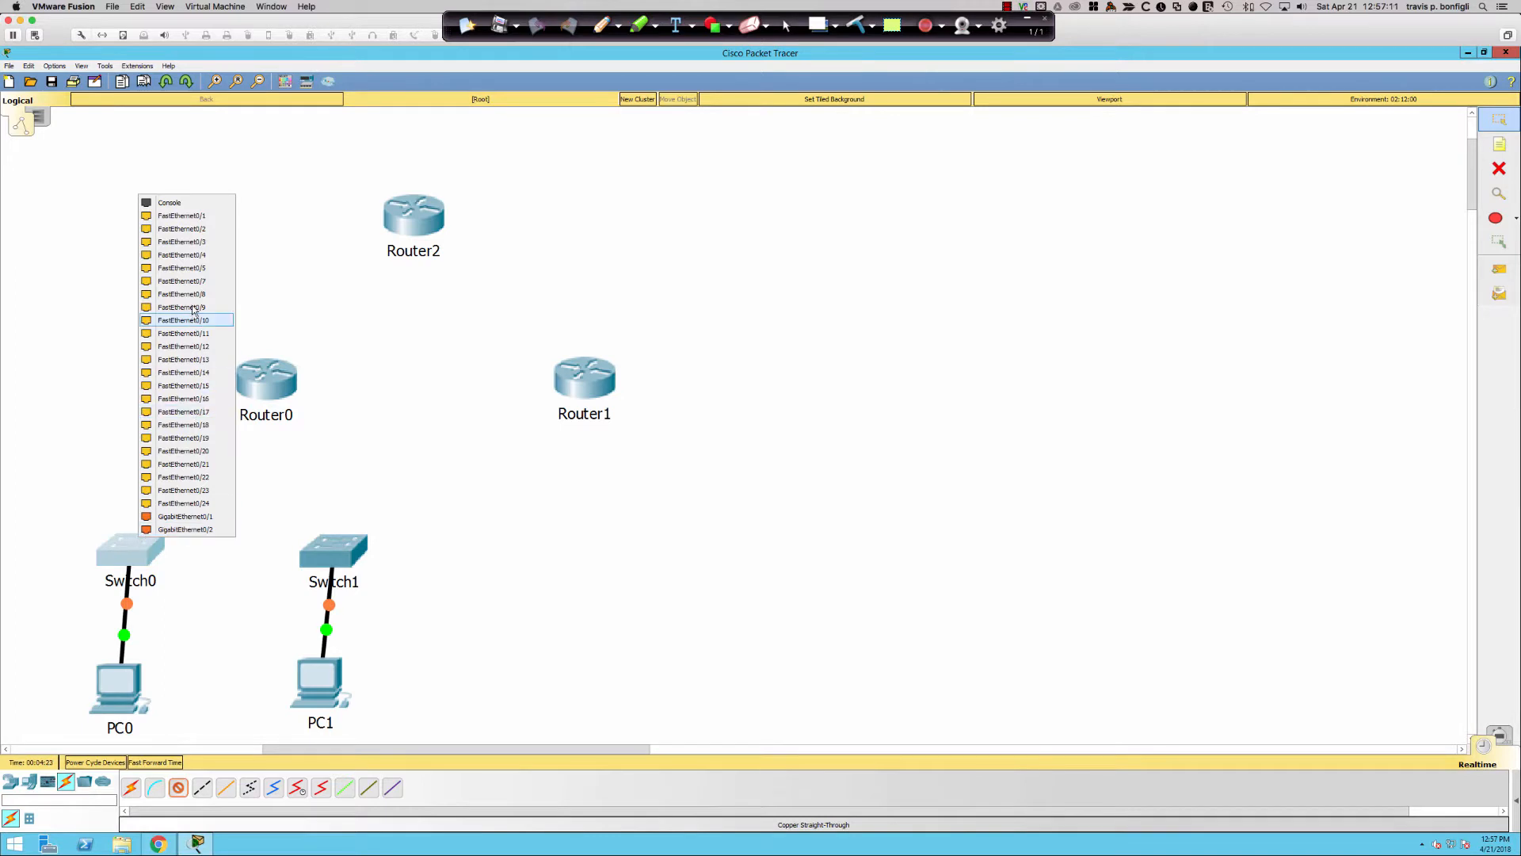
click(194, 269)
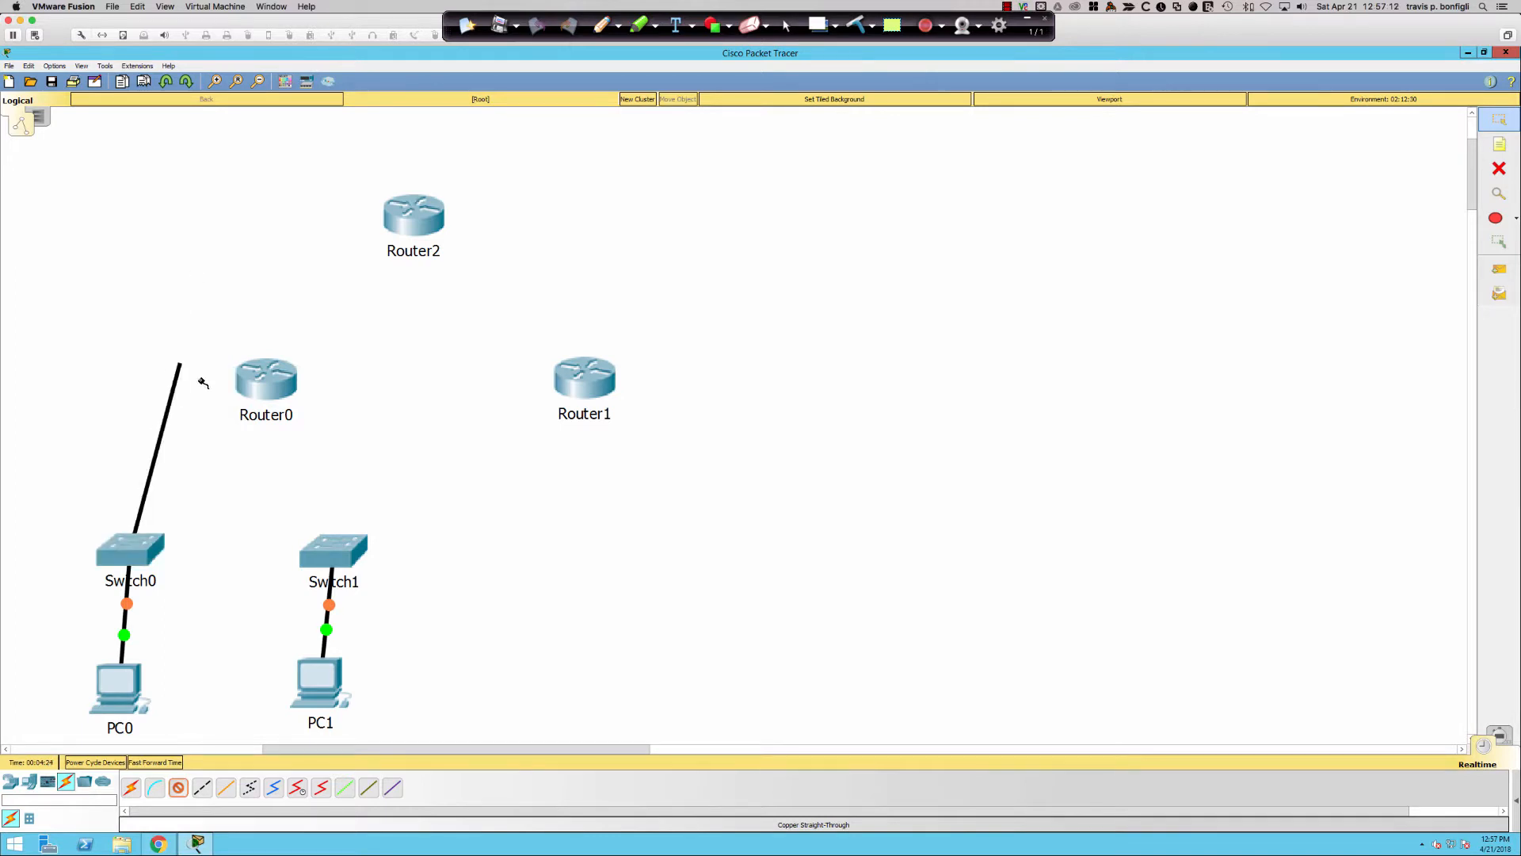
click(243, 397)
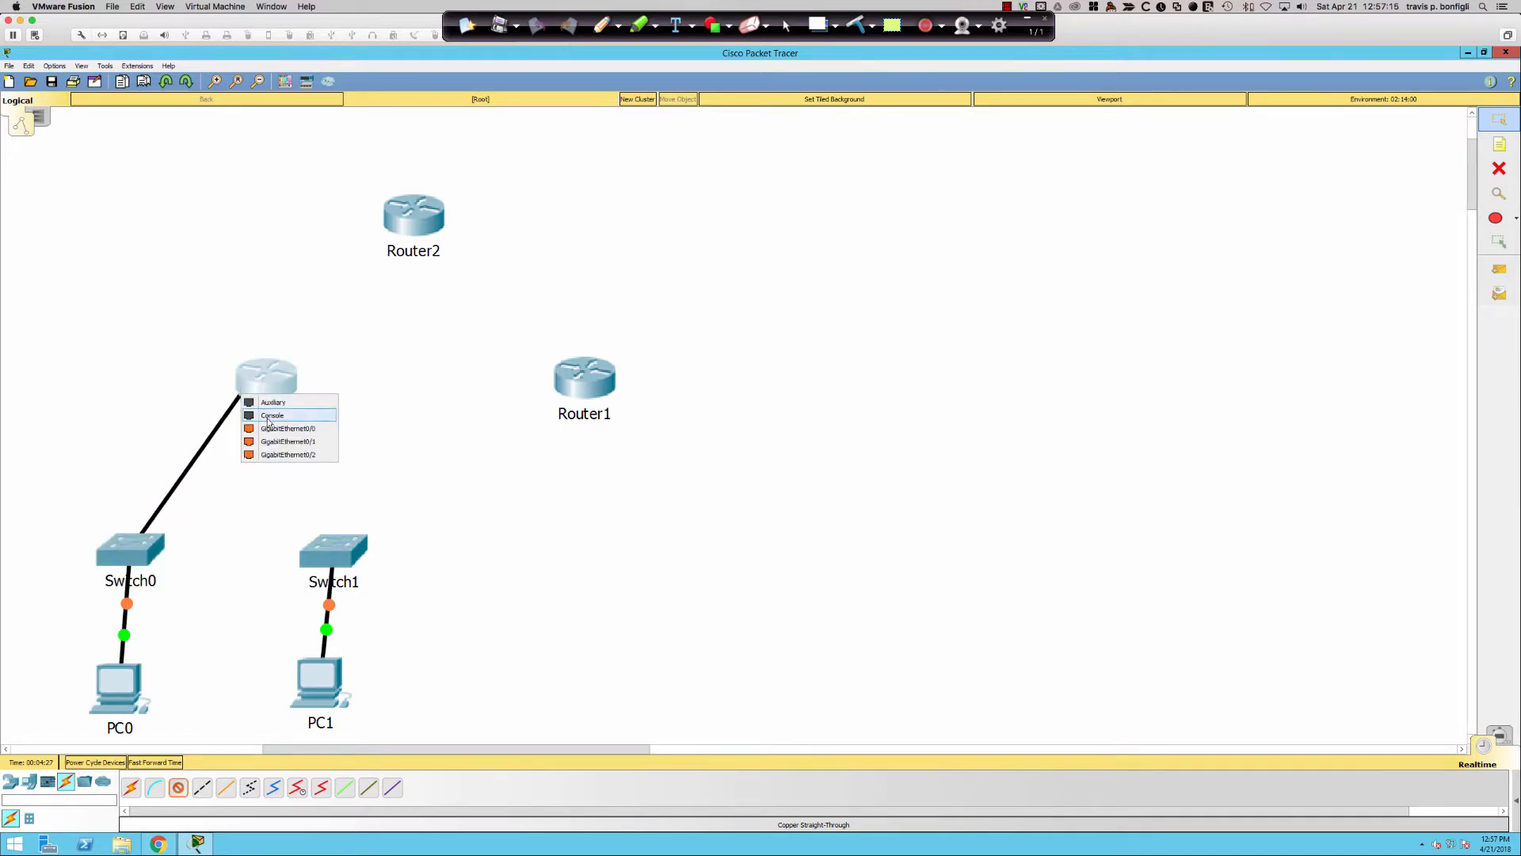
click(279, 441)
click(177, 788)
click(339, 542)
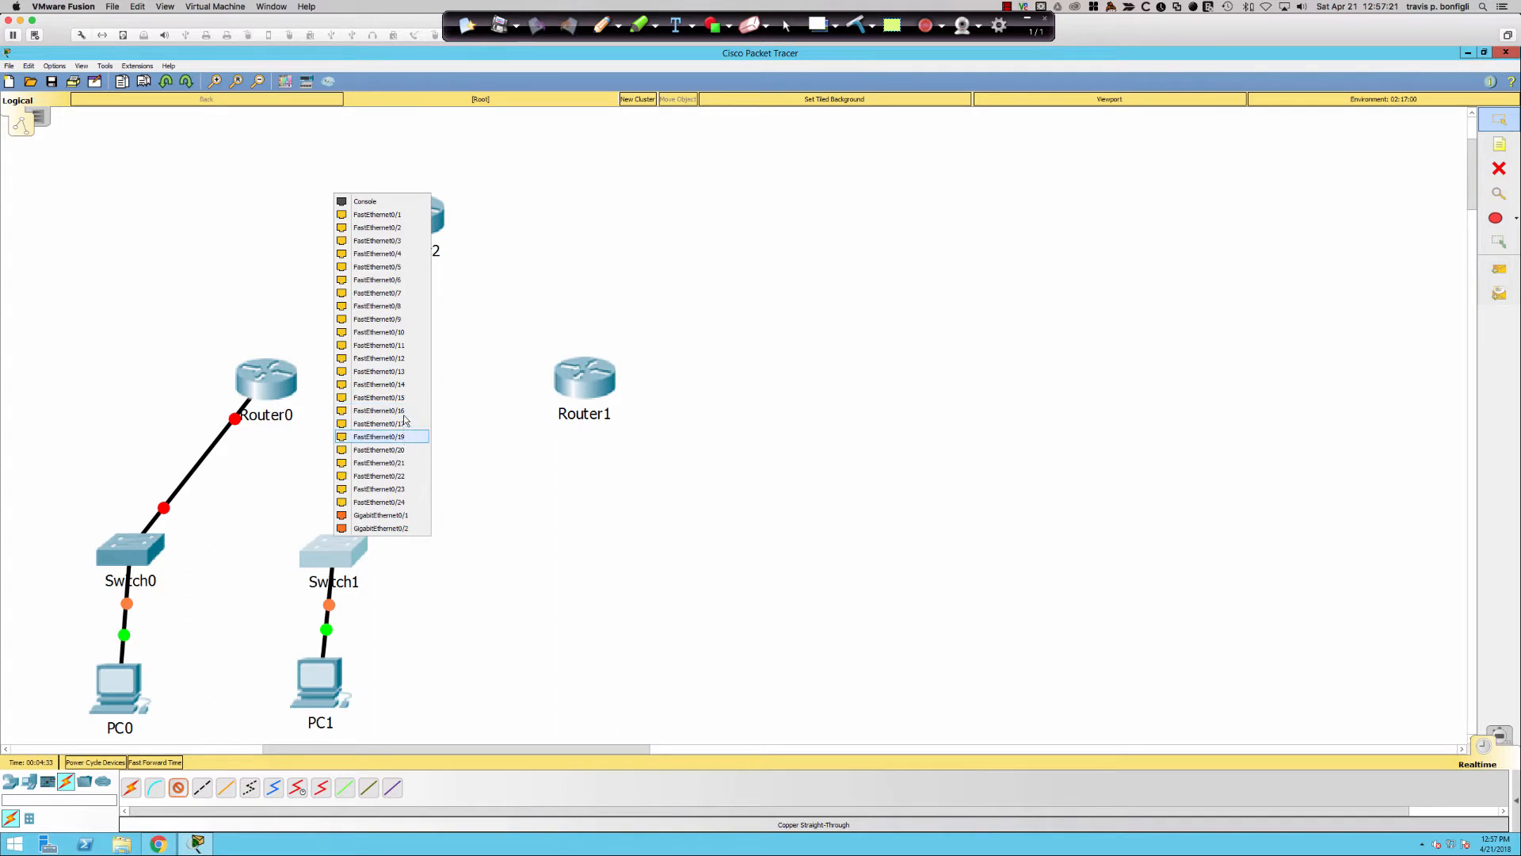
click(406, 346)
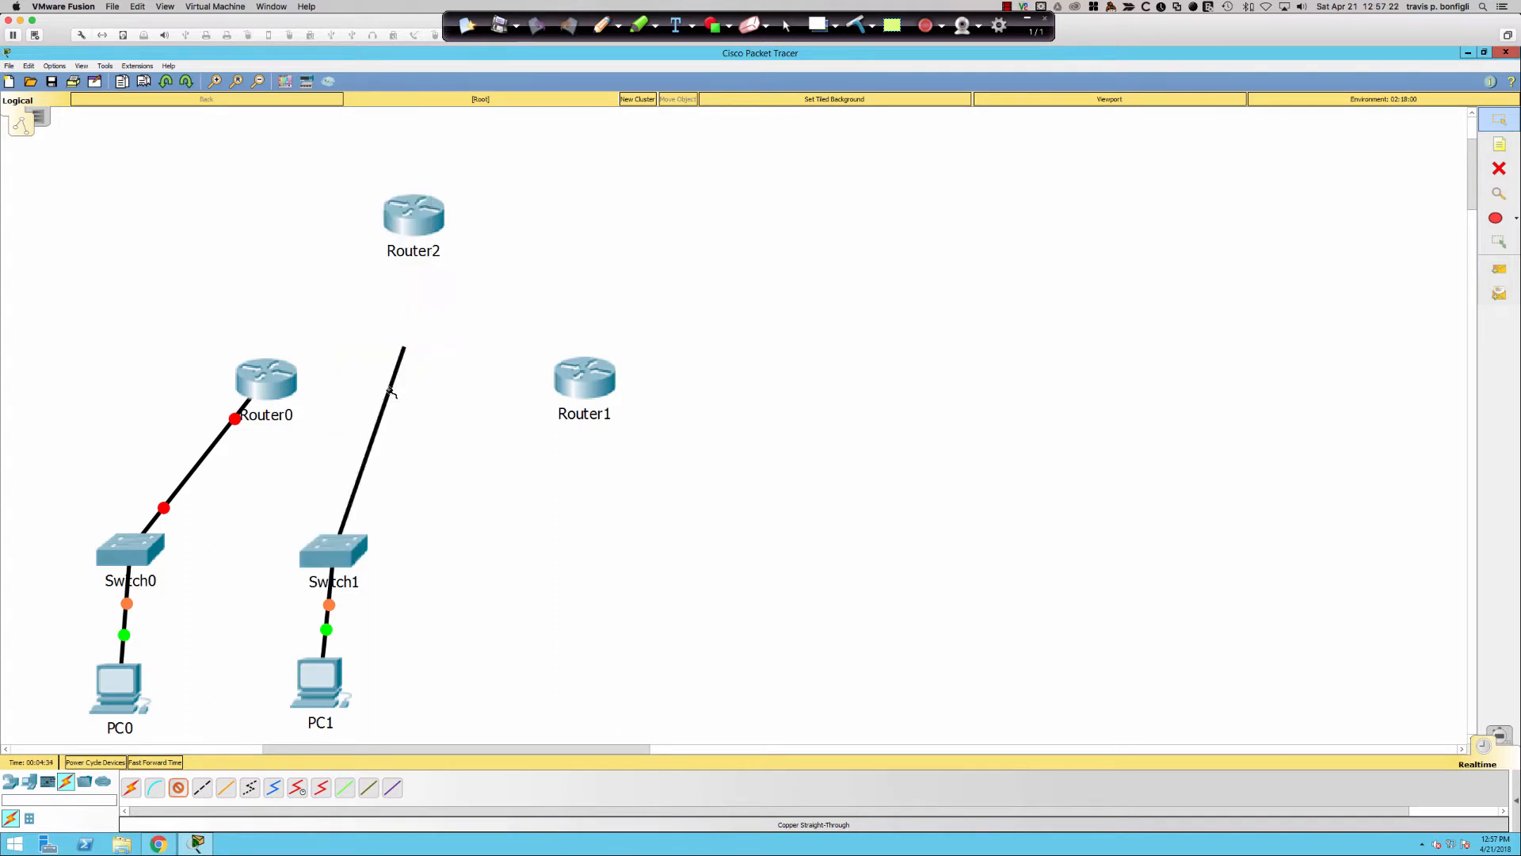
click(285, 398)
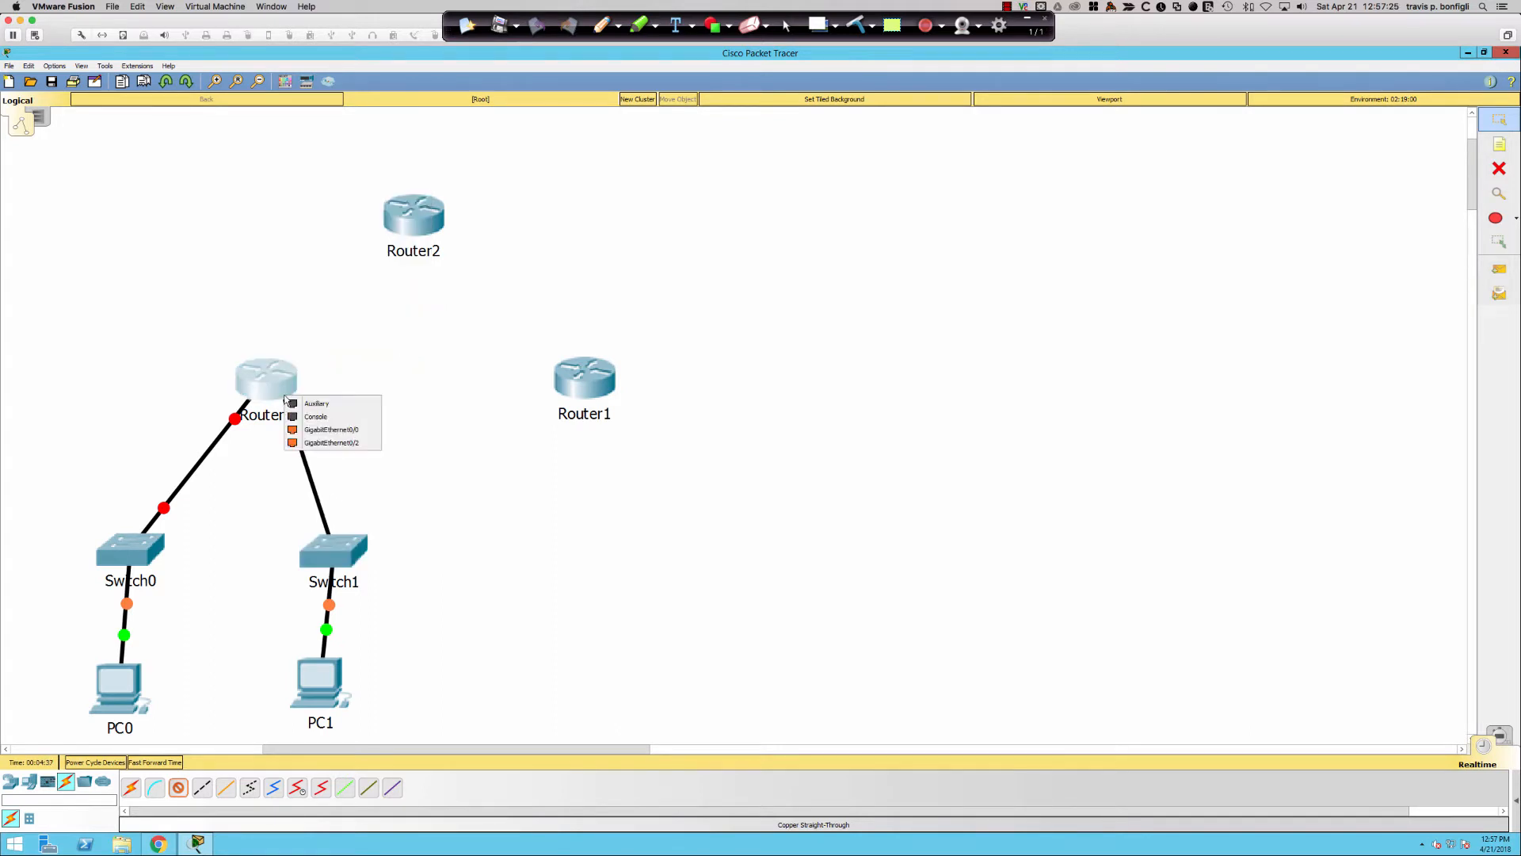
click(332, 432)
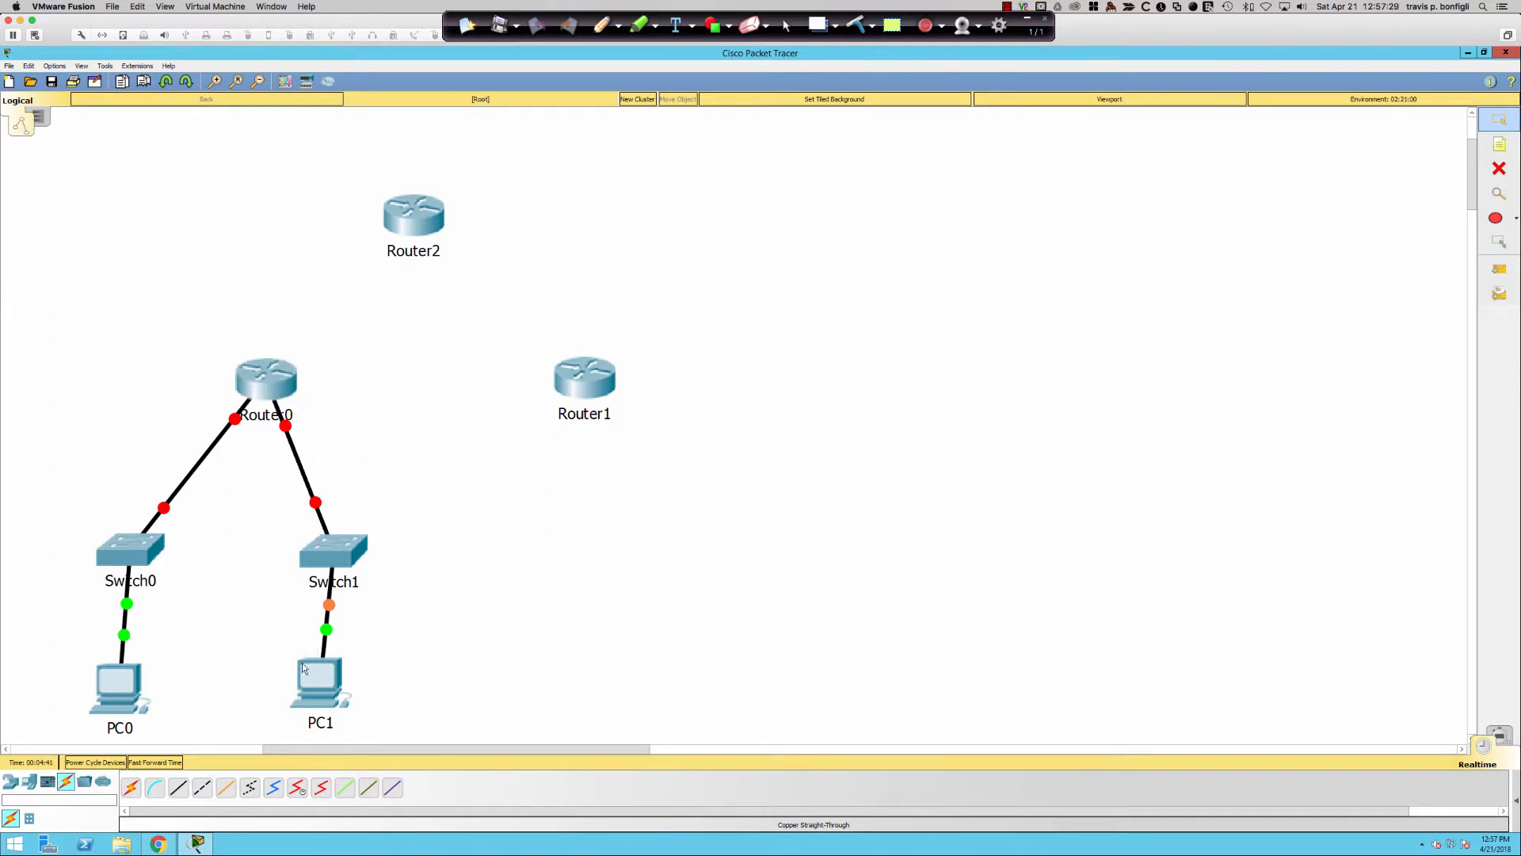
- Abandon a serial DCE link since Router0 lacks serial ports, then open Router0's device window
click(300, 792)
click(273, 789)
click(297, 791)
click(267, 366)
click(447, 451)
click(12, 782)
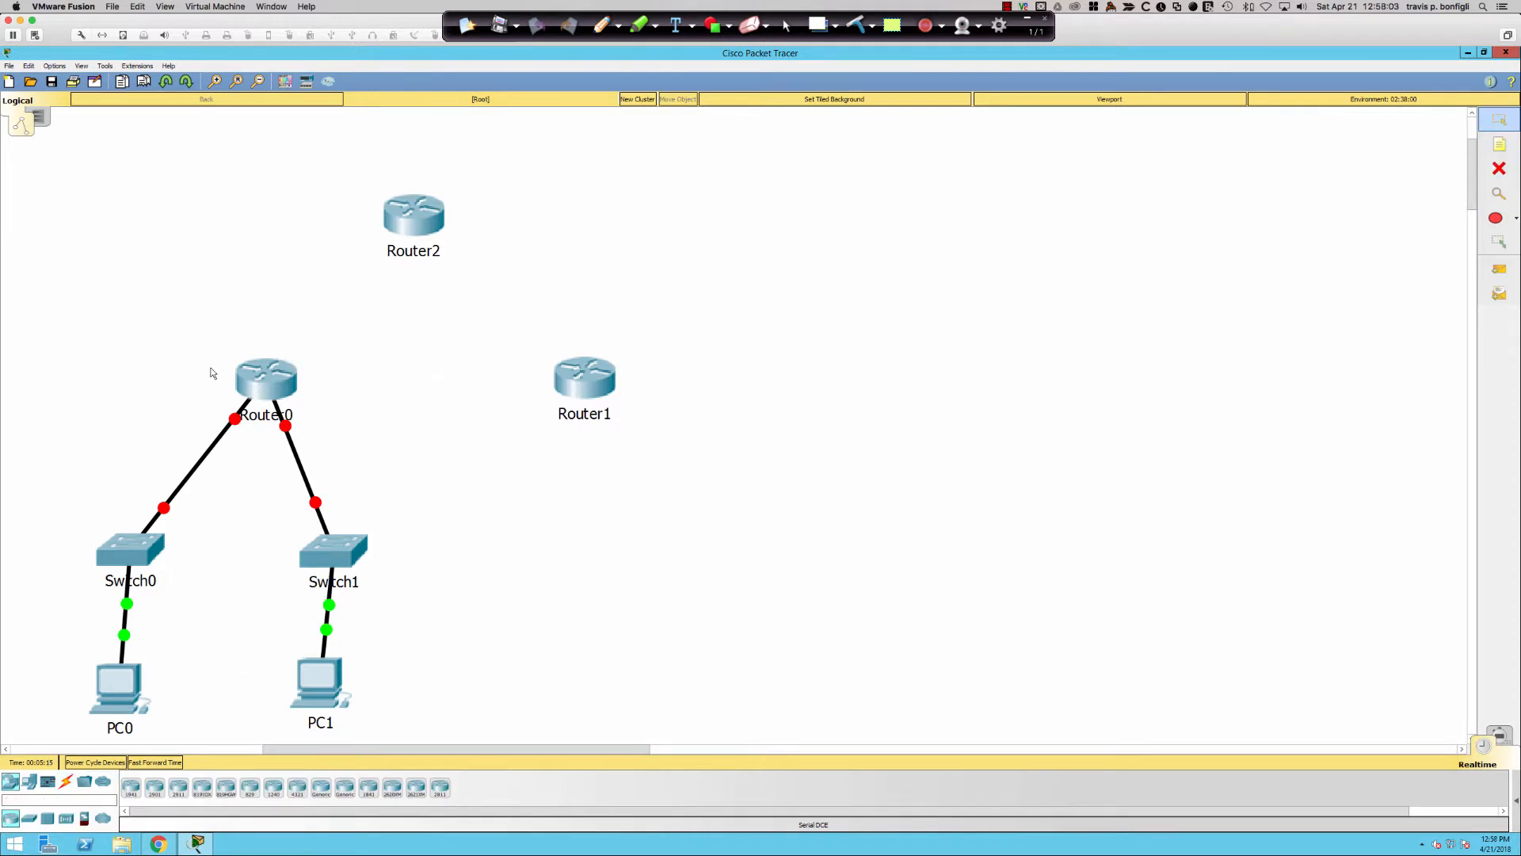
click(254, 377)
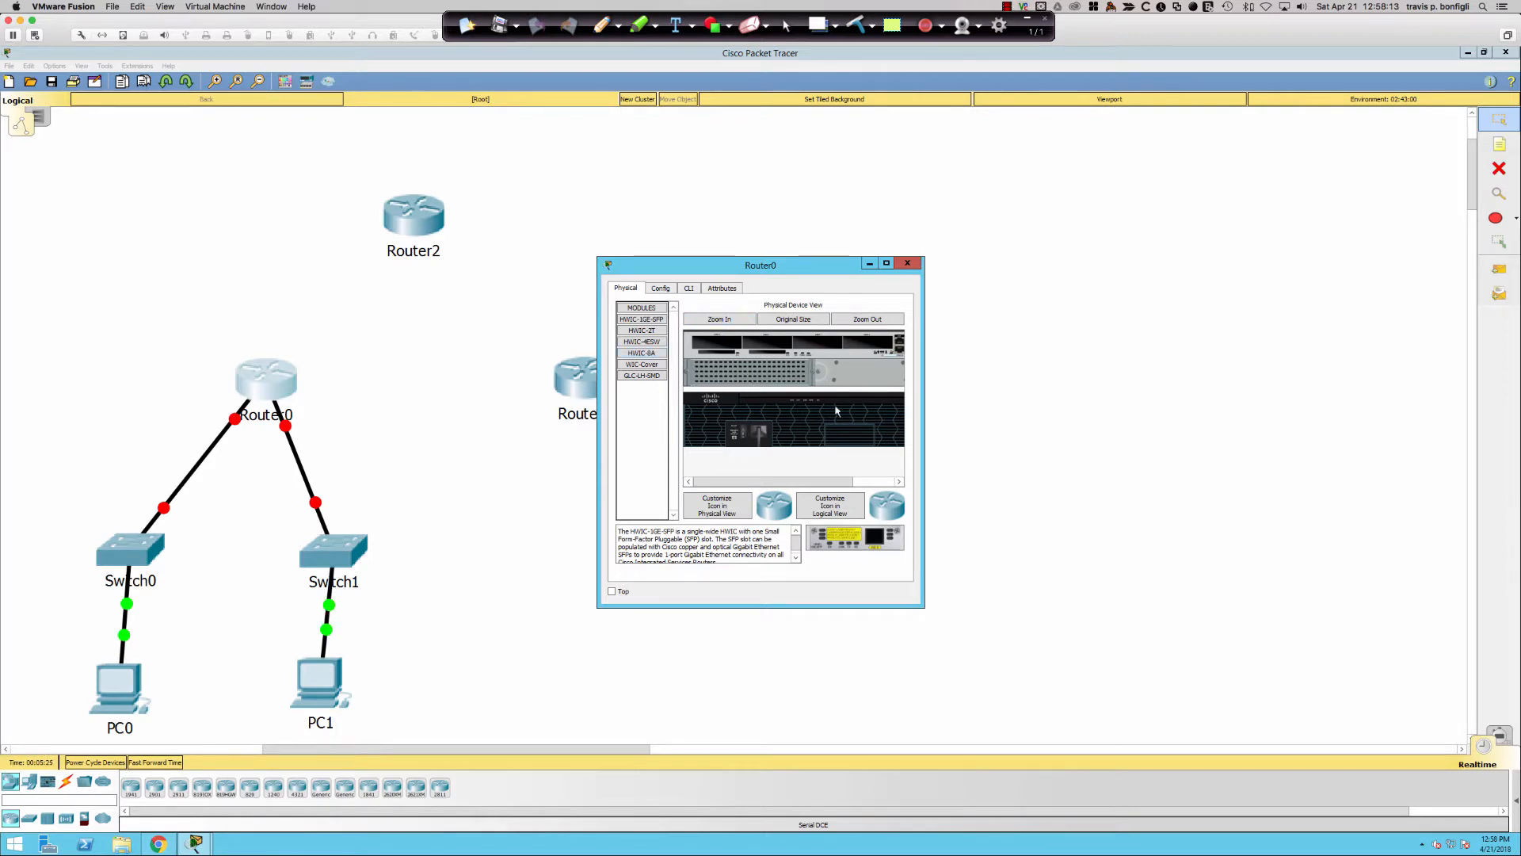
- Widen Router0's window and fit an HWIC-2T serial module into Router0
drag(927, 412, 1073, 412)
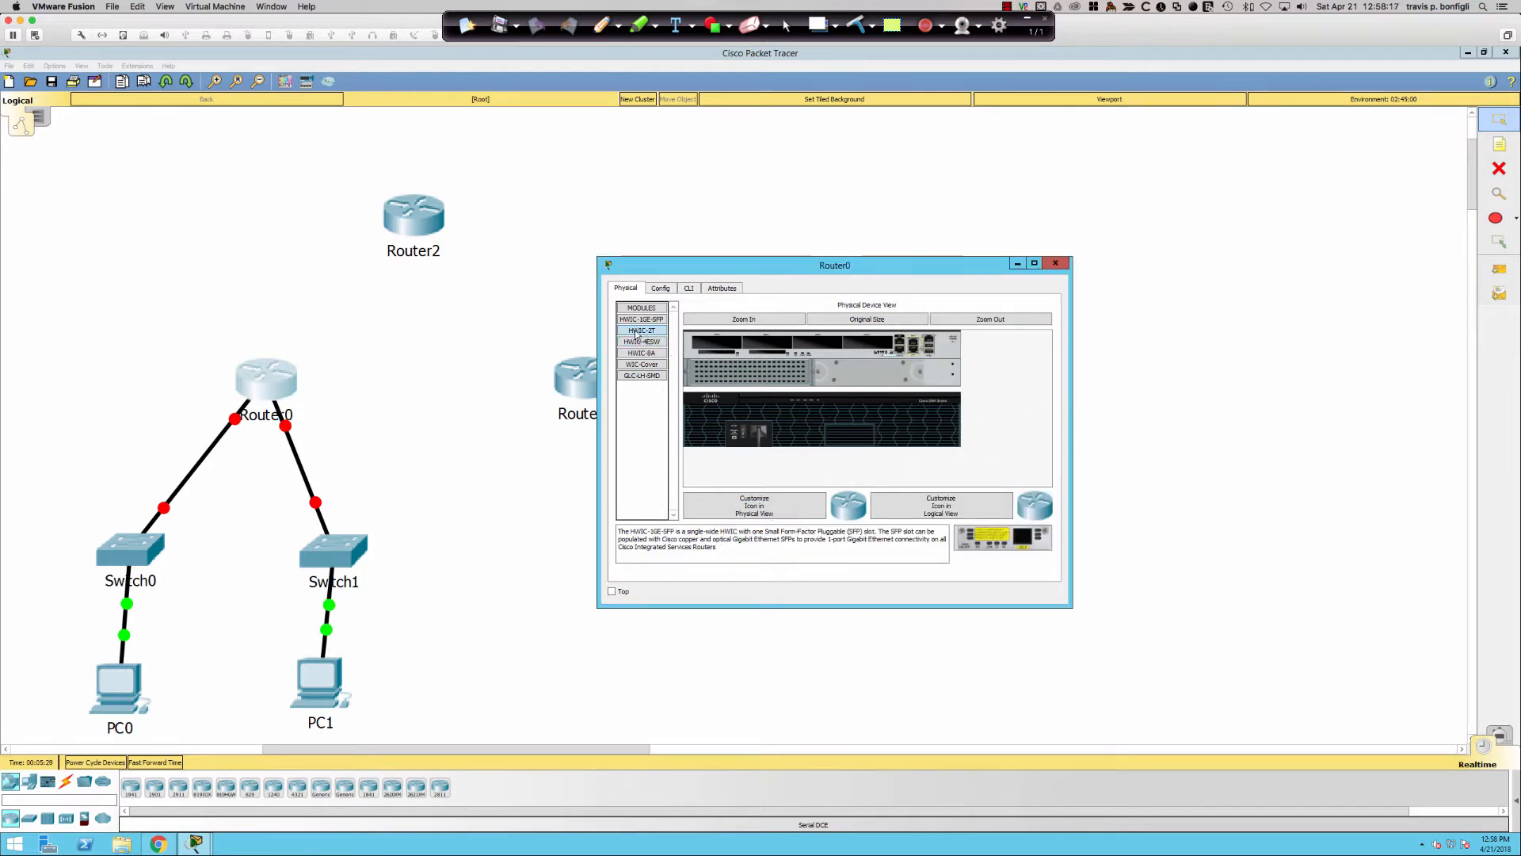
drag(643, 331, 872, 349)
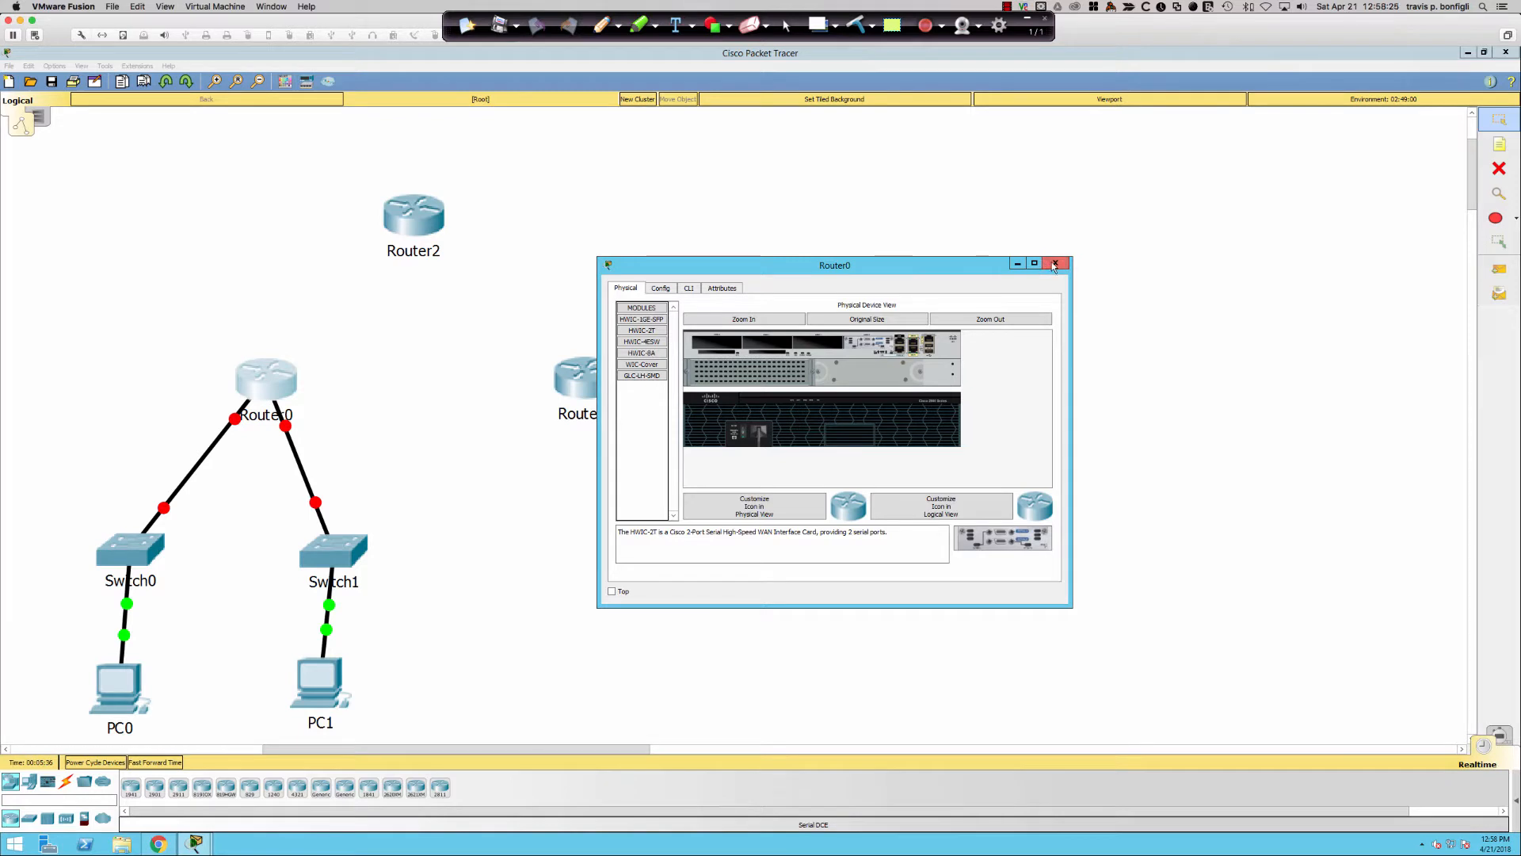
click(689, 288)
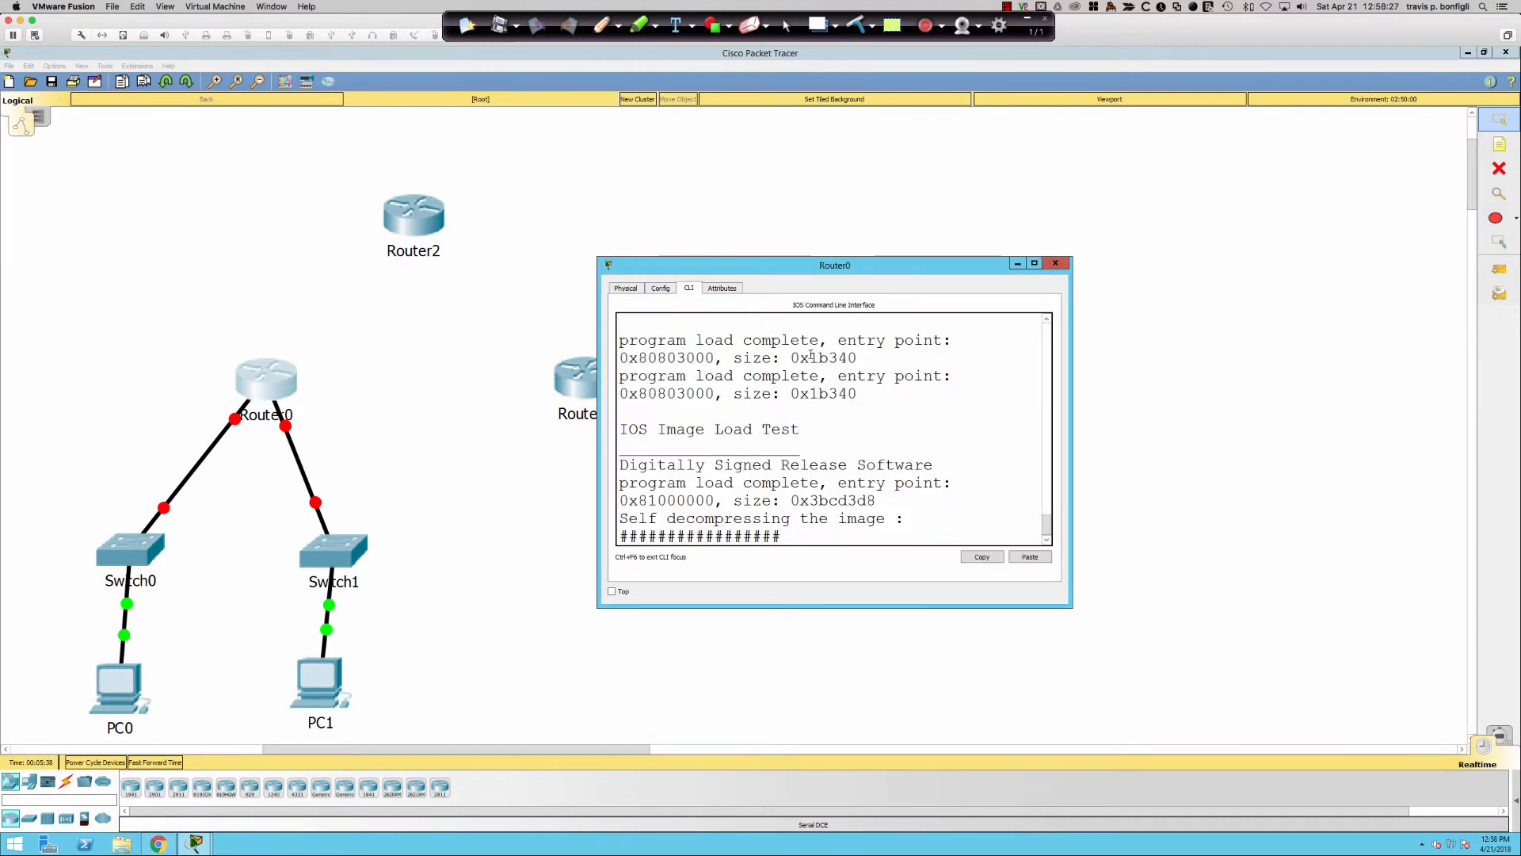
click(1056, 263)
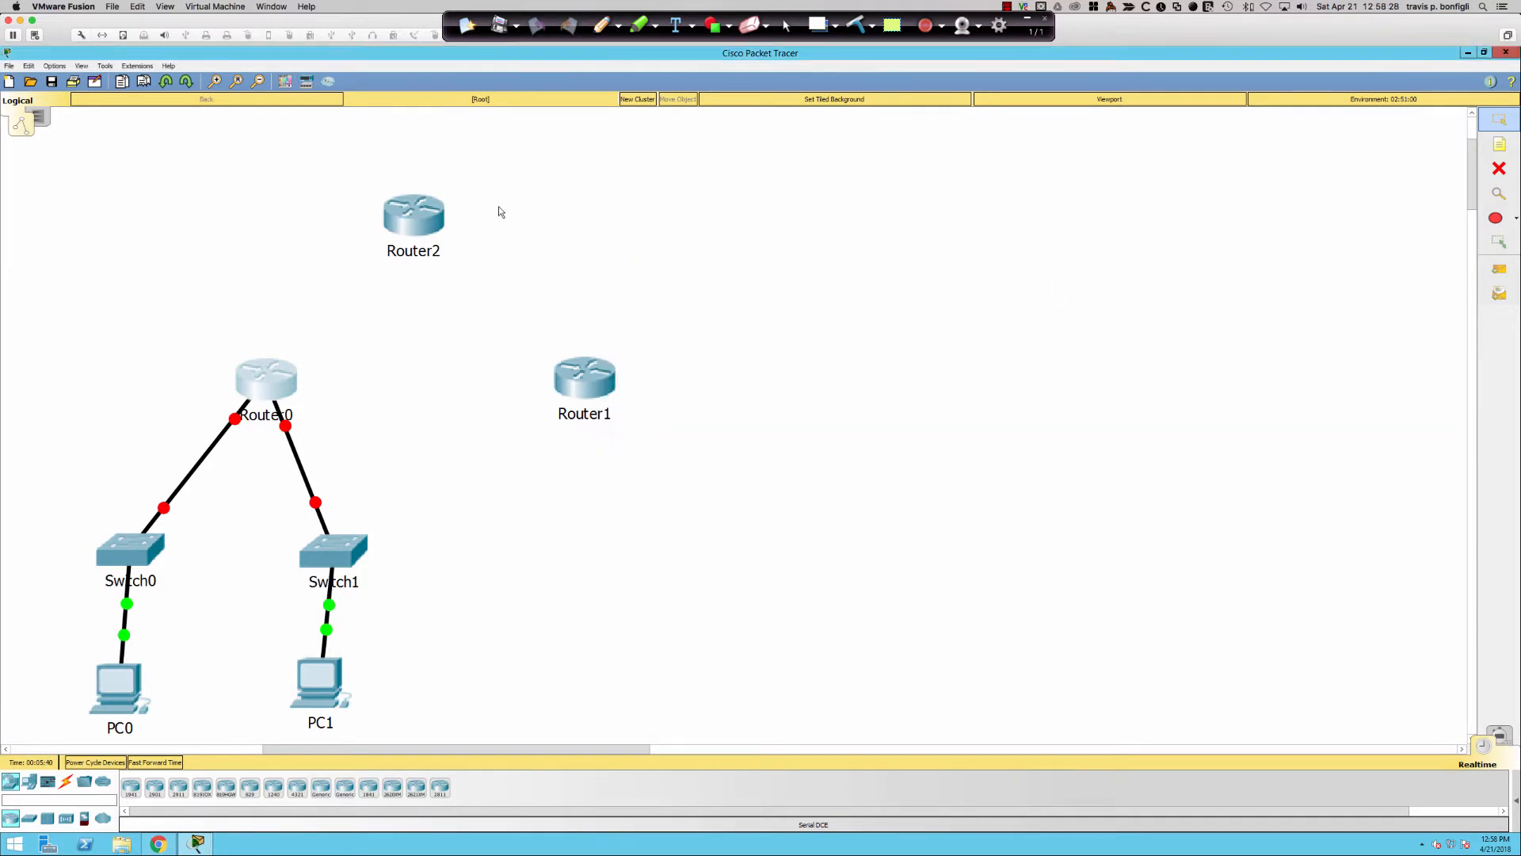
- Fit HWIC-2T serial cards into Router2 and Router1's empty slots
click(405, 223)
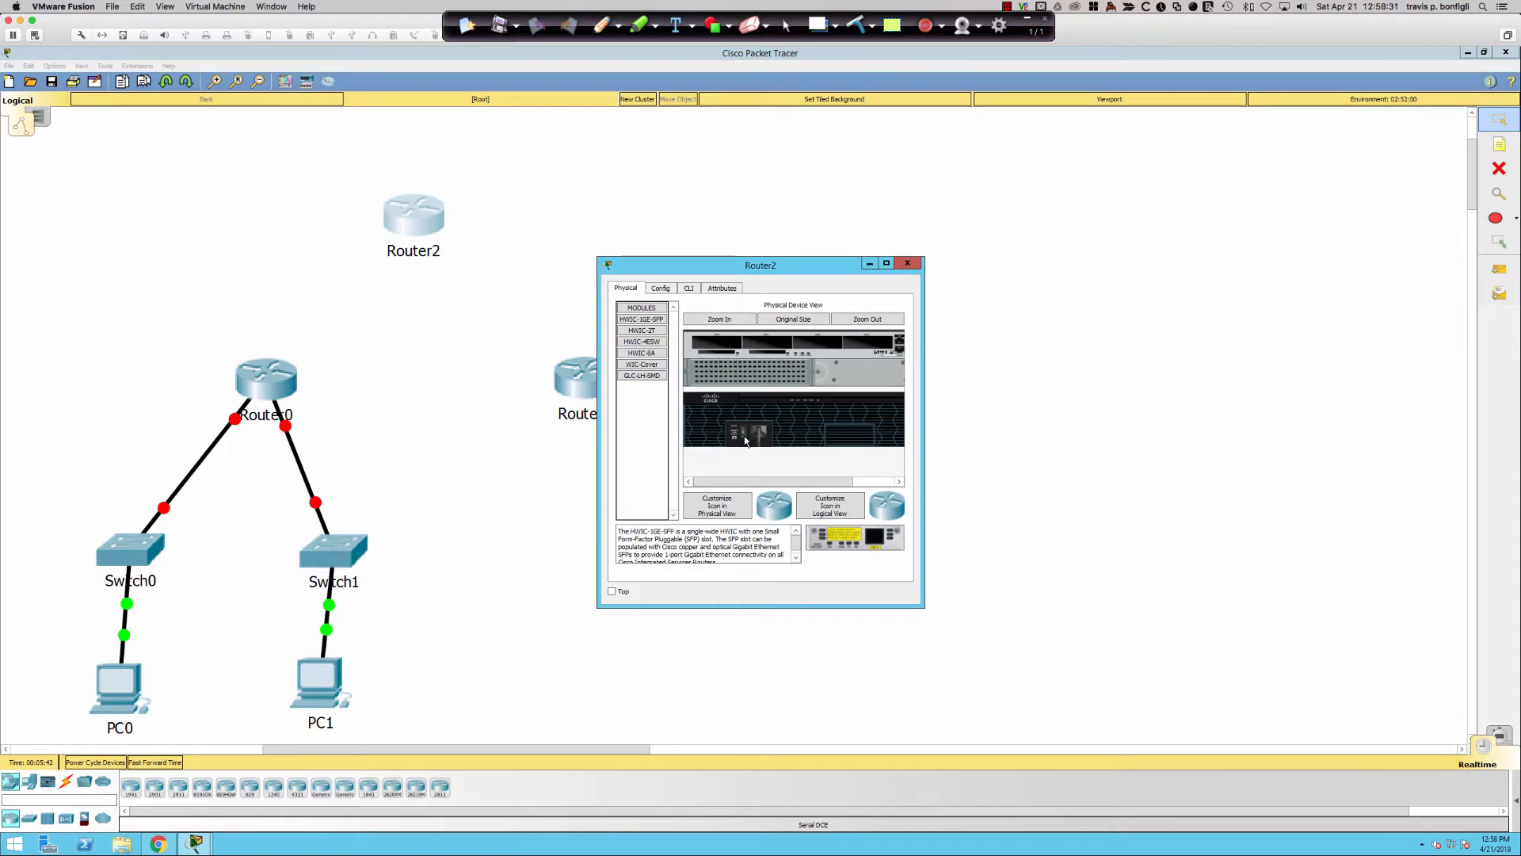
drag(648, 333, 870, 346)
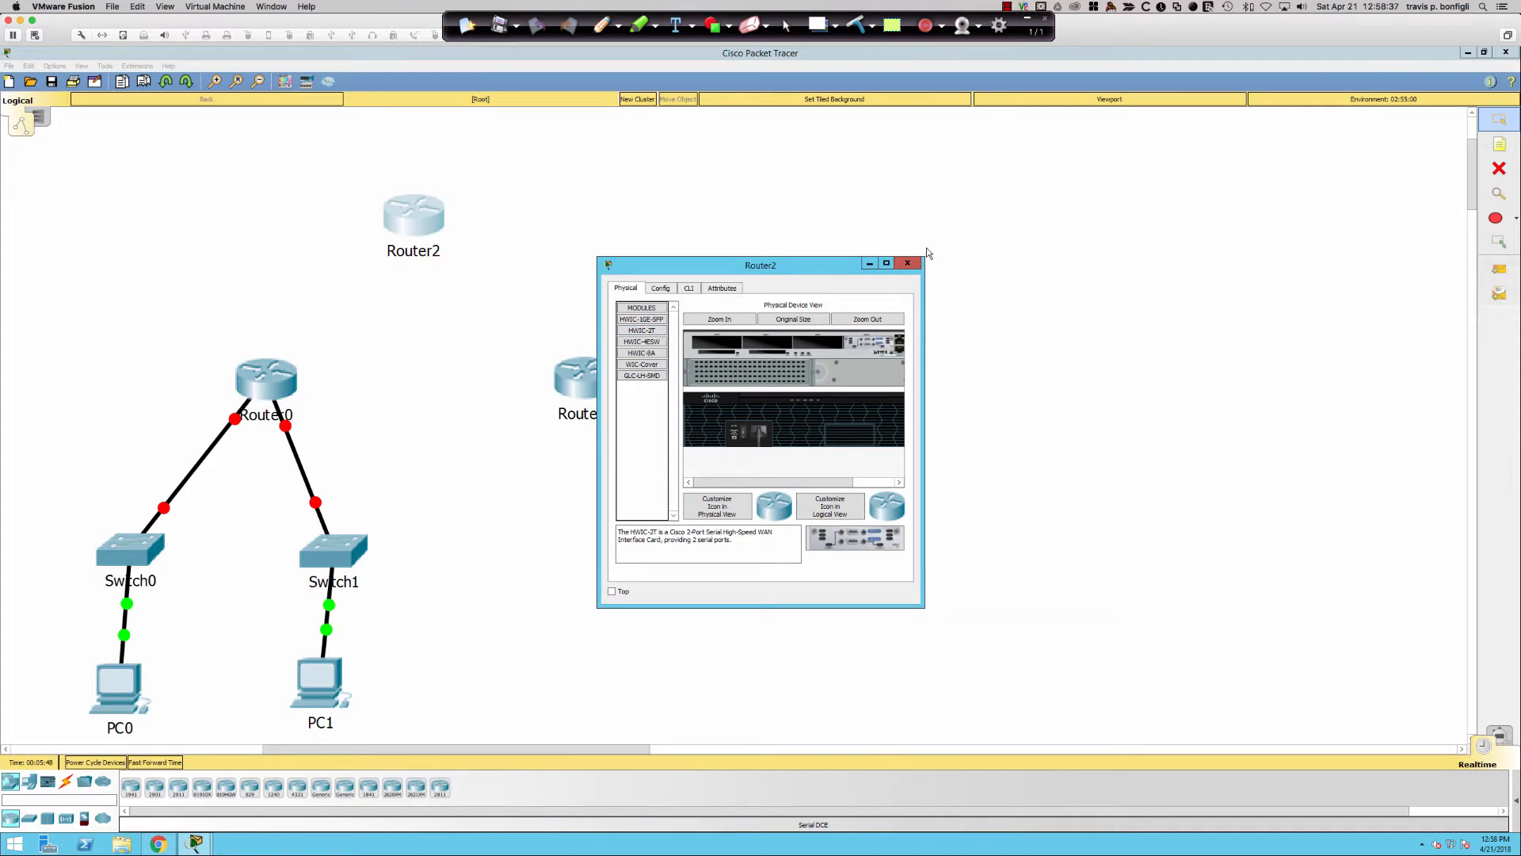
click(908, 263)
click(567, 394)
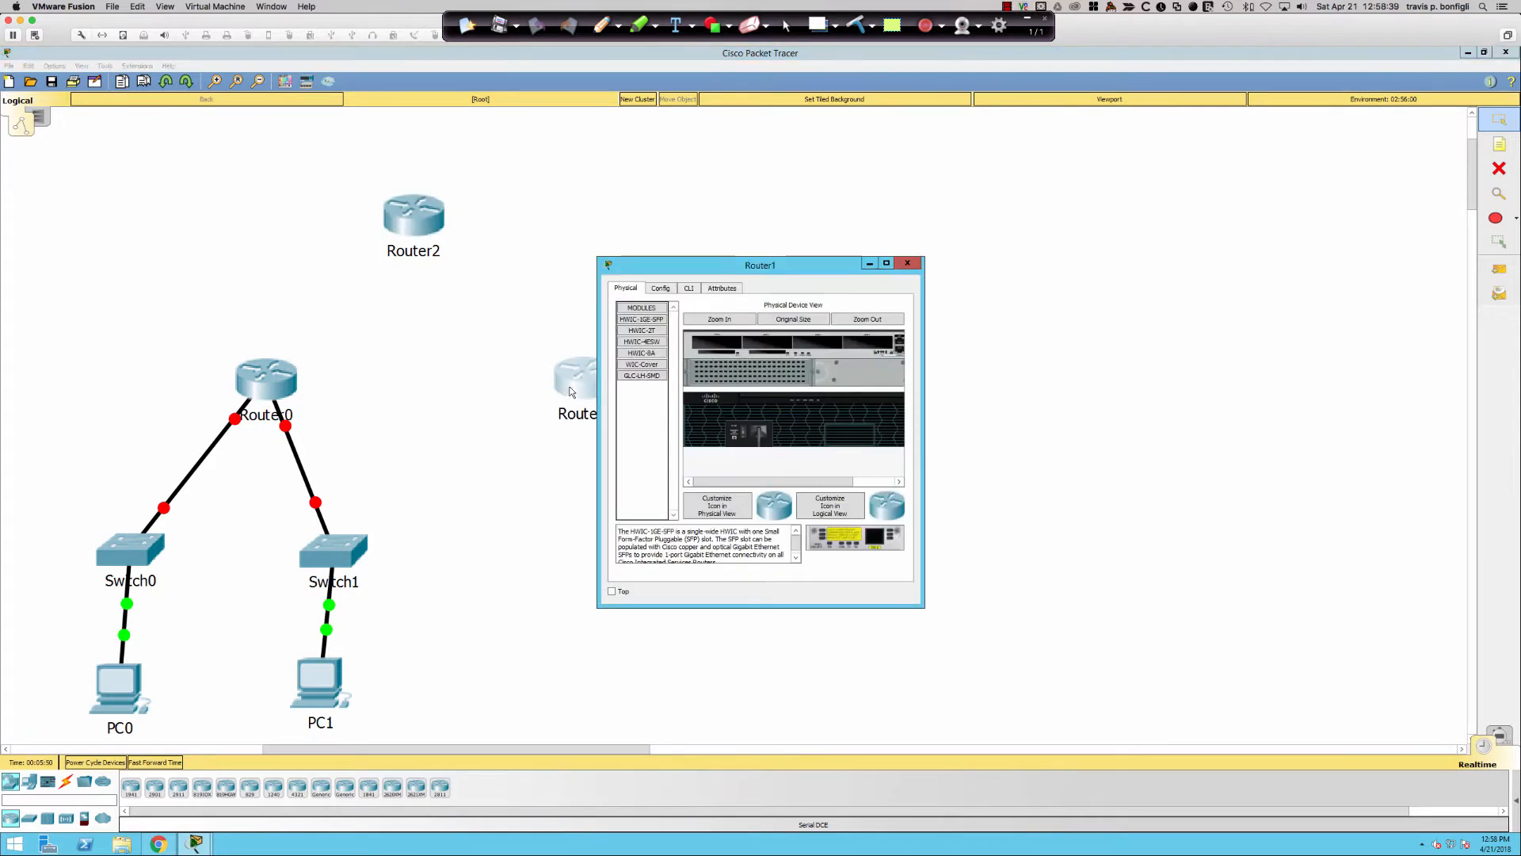
click(640, 331)
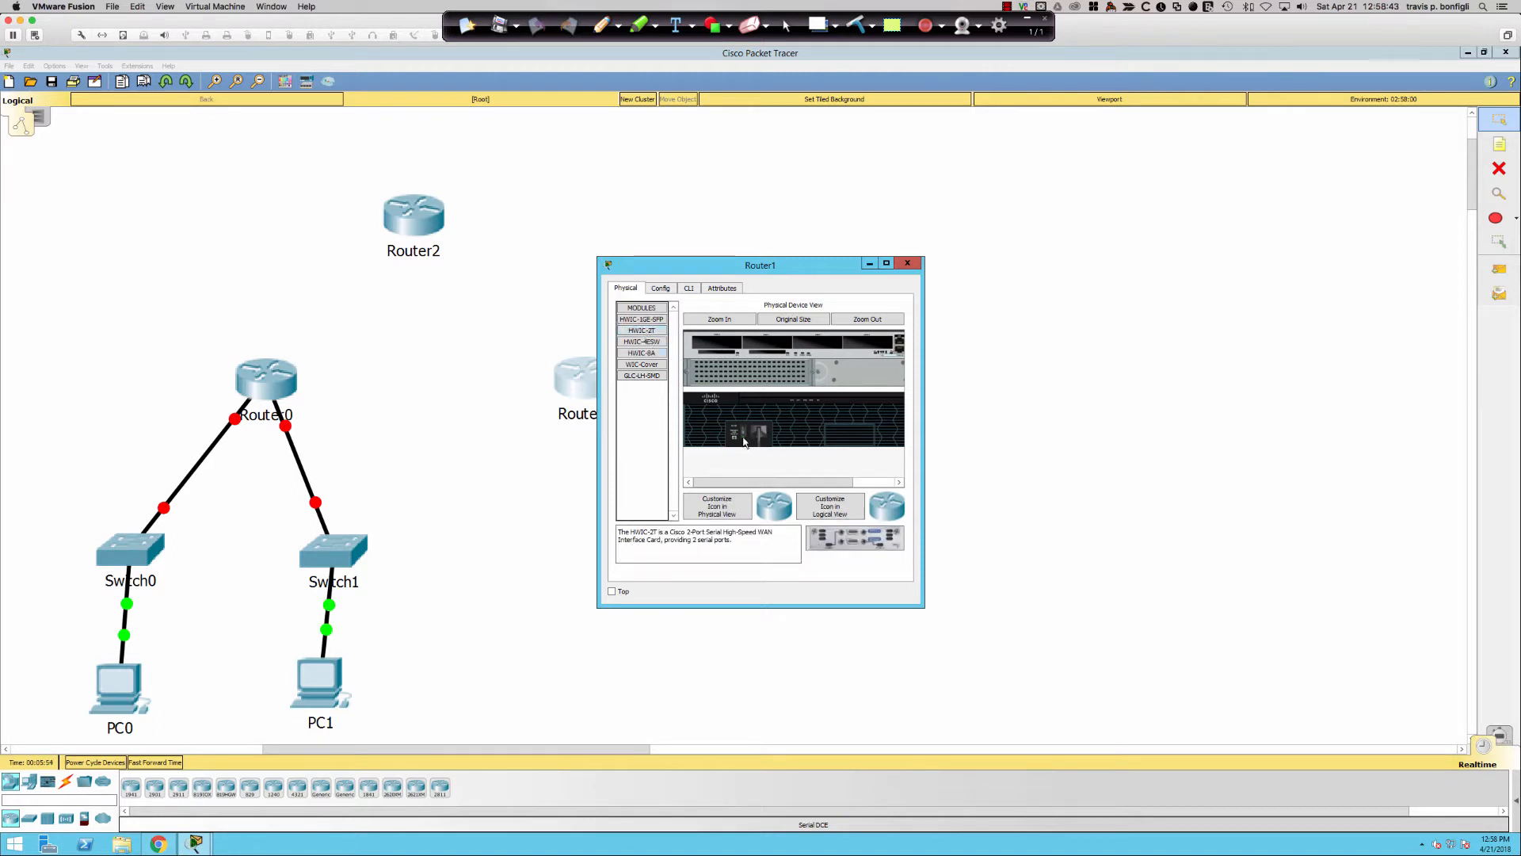
drag(642, 332, 870, 344)
- Link Router0 Serial0/0/0 to Router2 Serial0/0/0 with a serial DCE cable
click(908, 264)
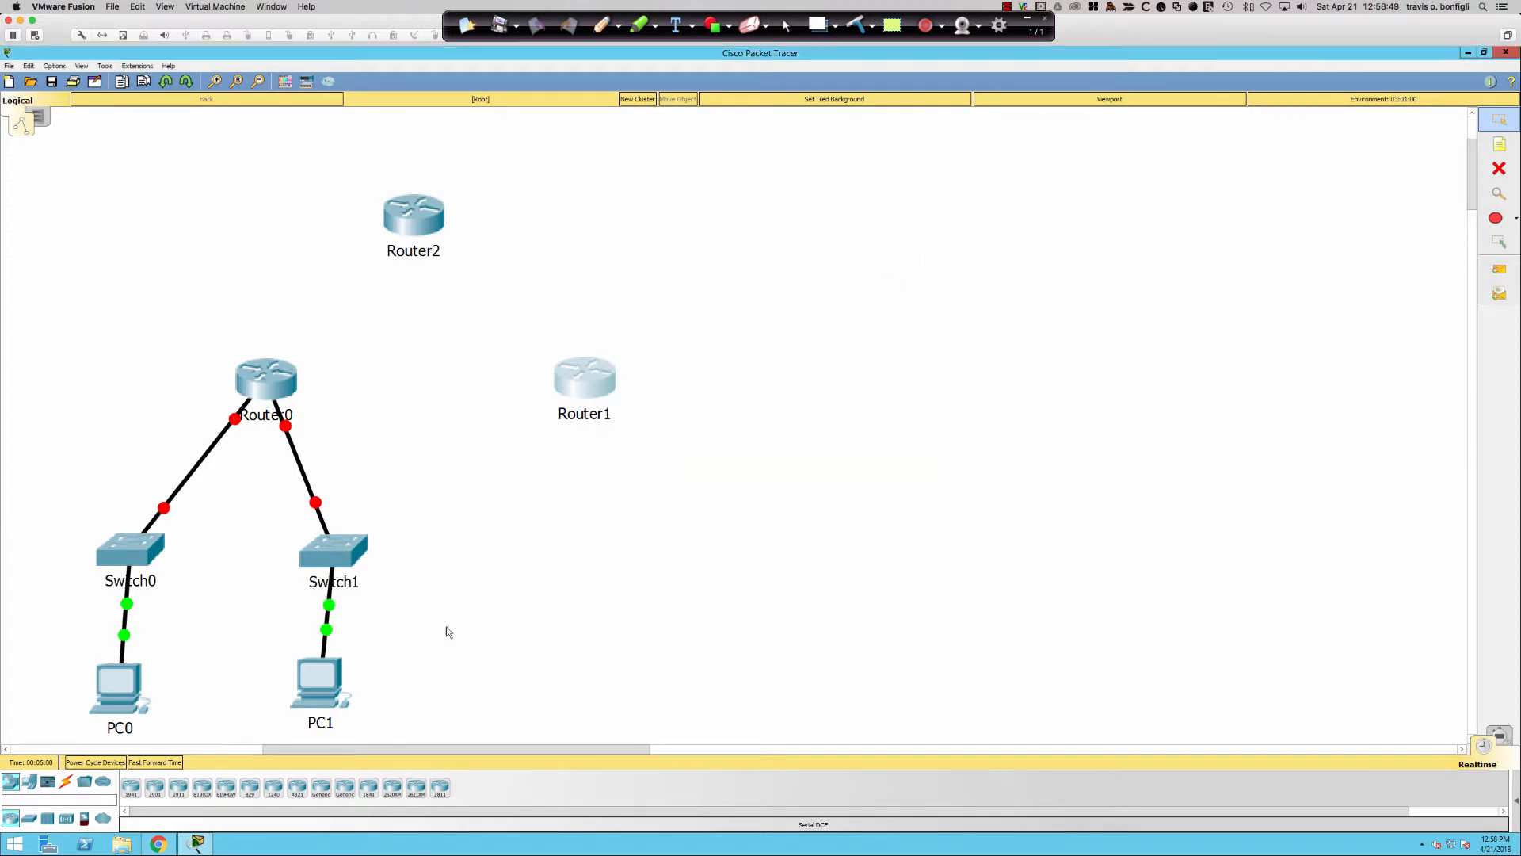
click(66, 782)
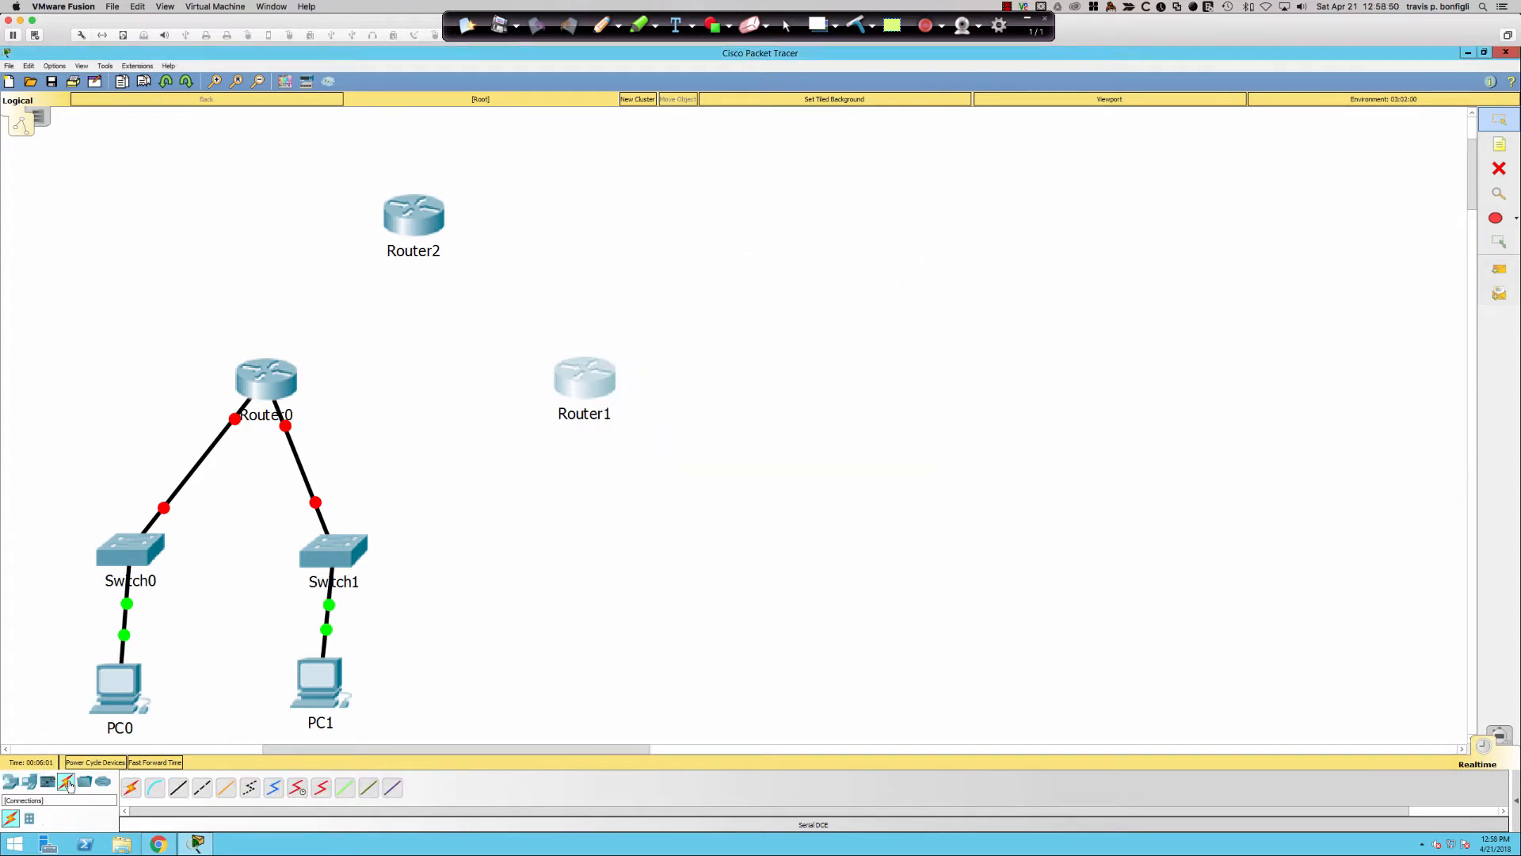
click(296, 788)
click(279, 367)
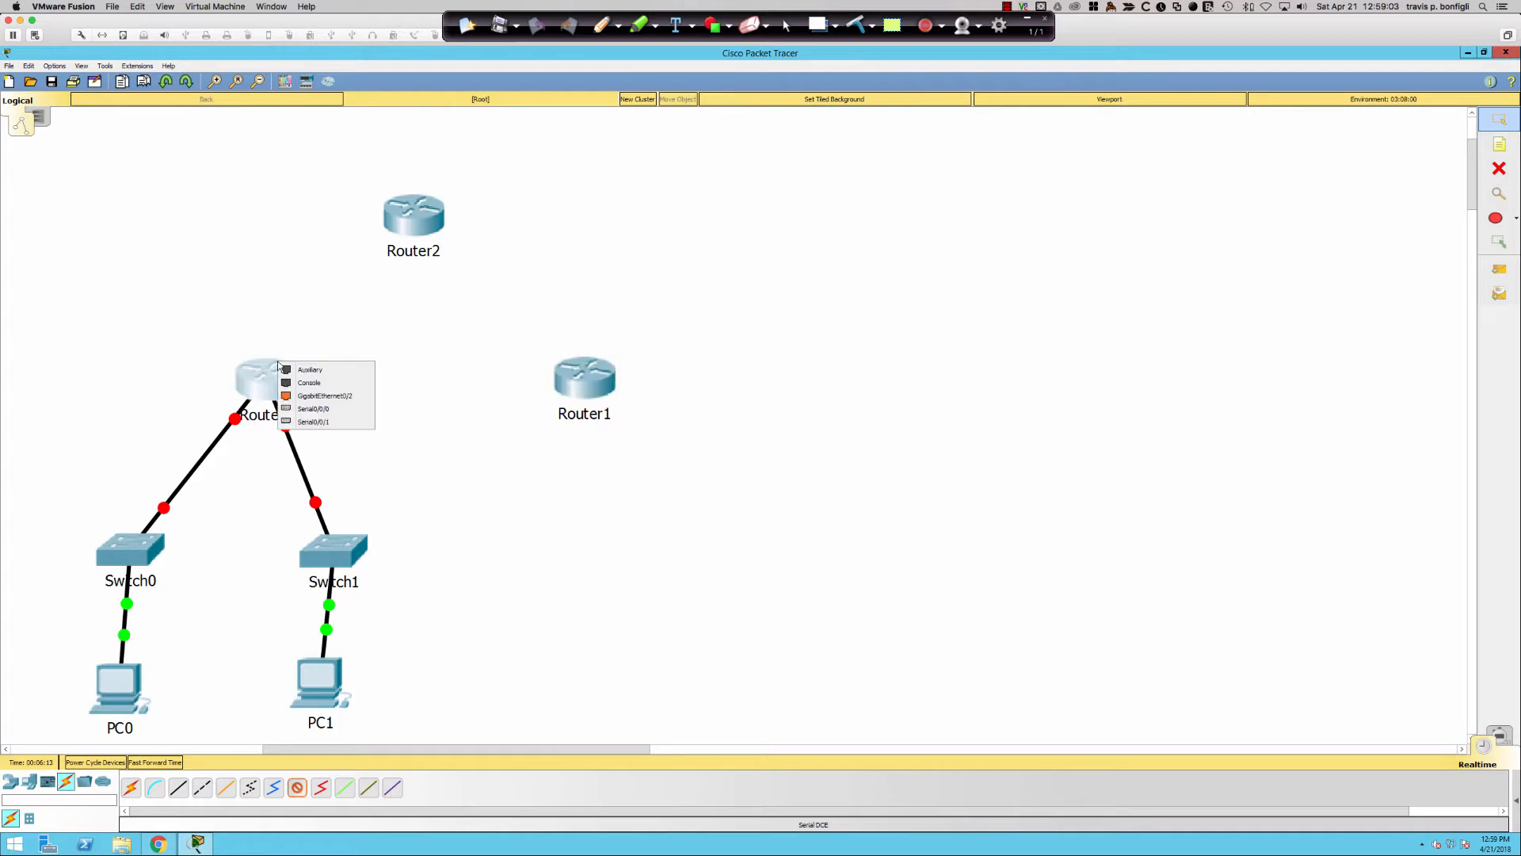
click(313, 408)
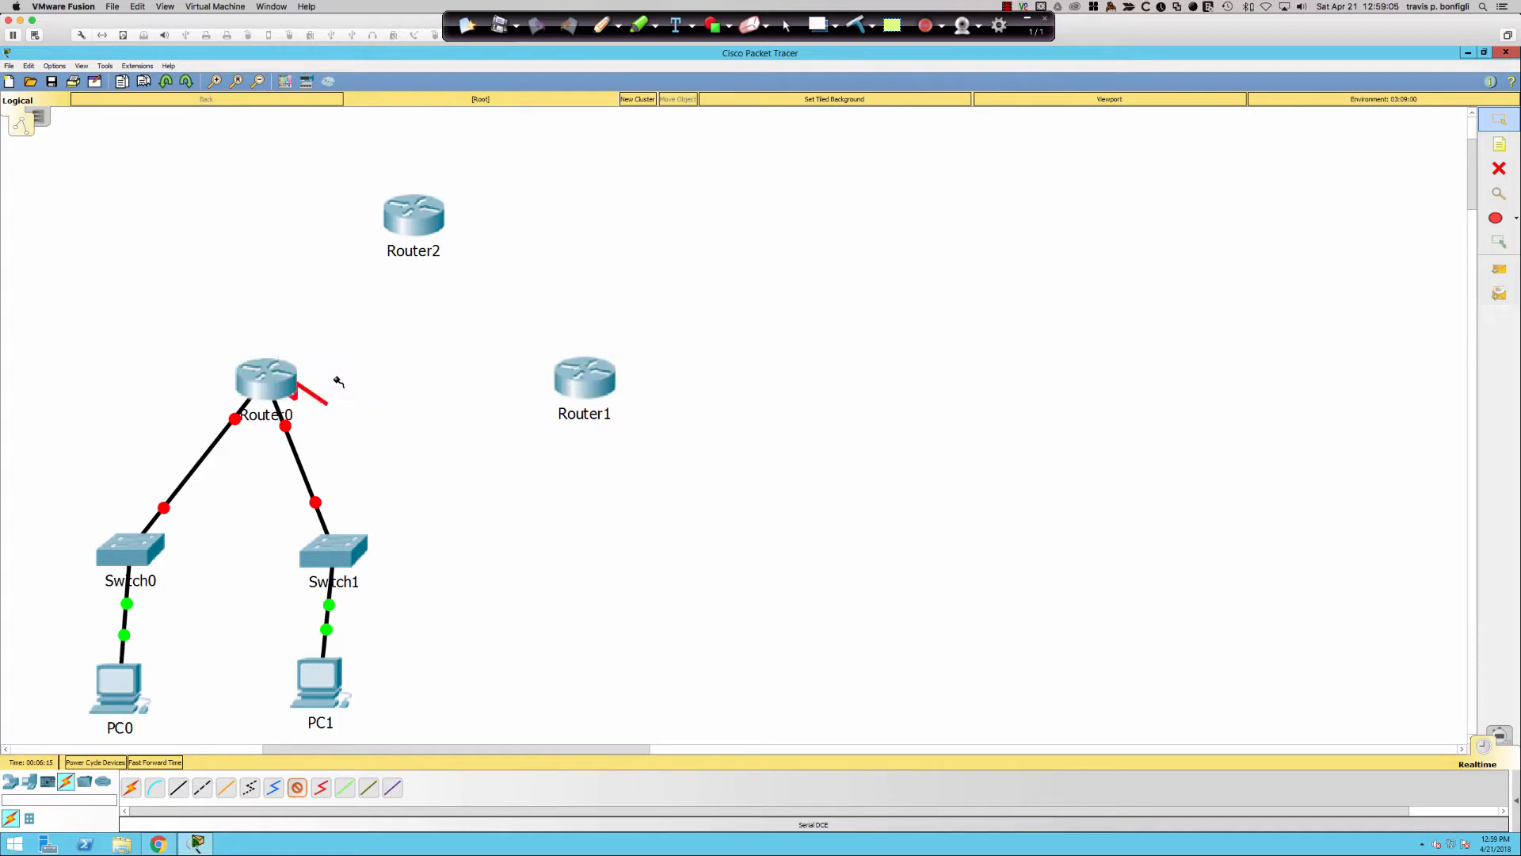
click(387, 229)
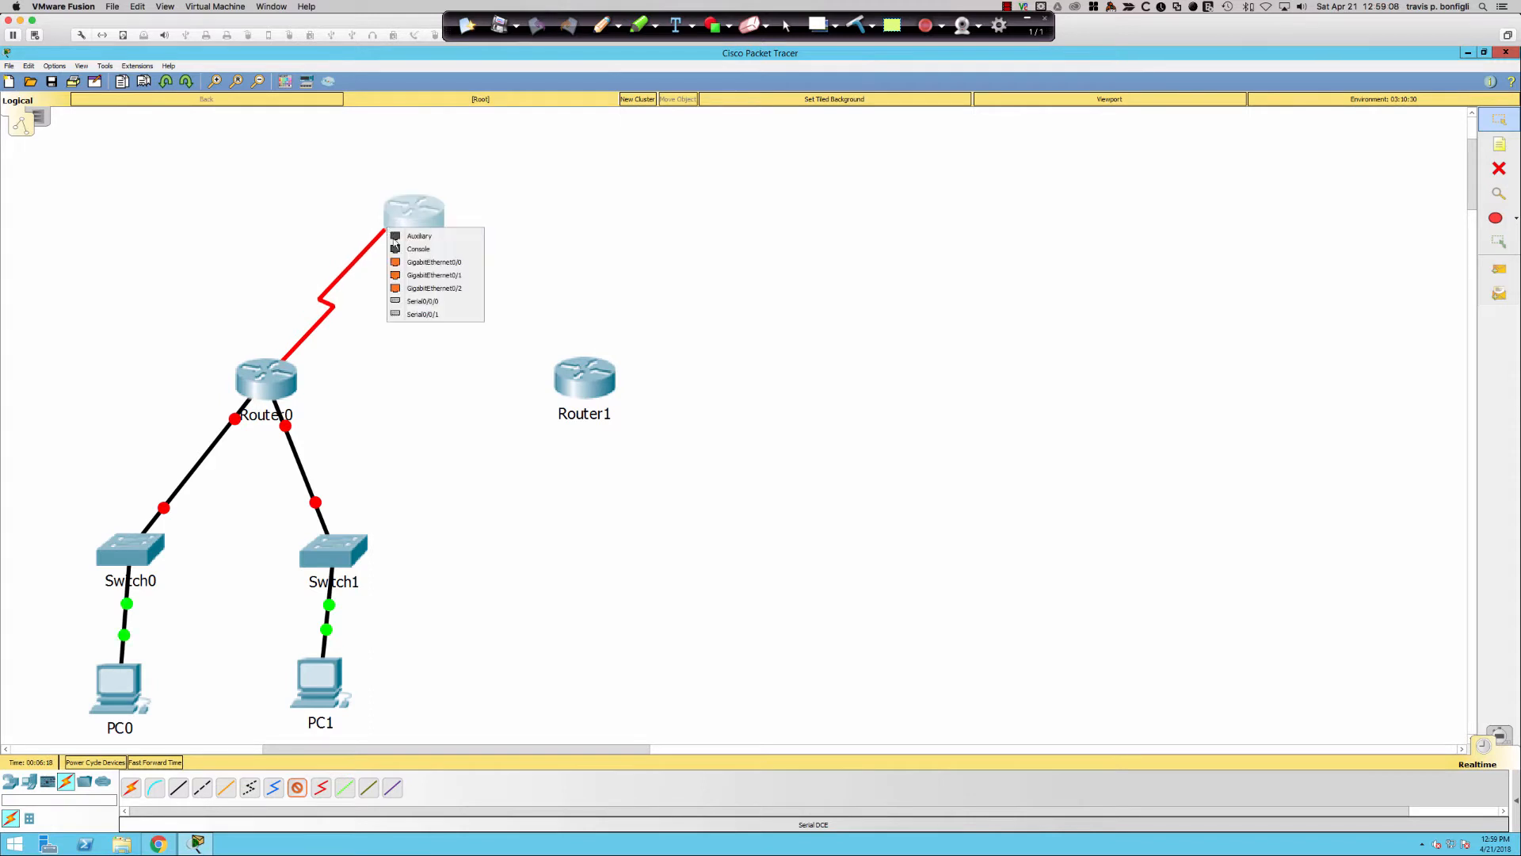
click(429, 303)
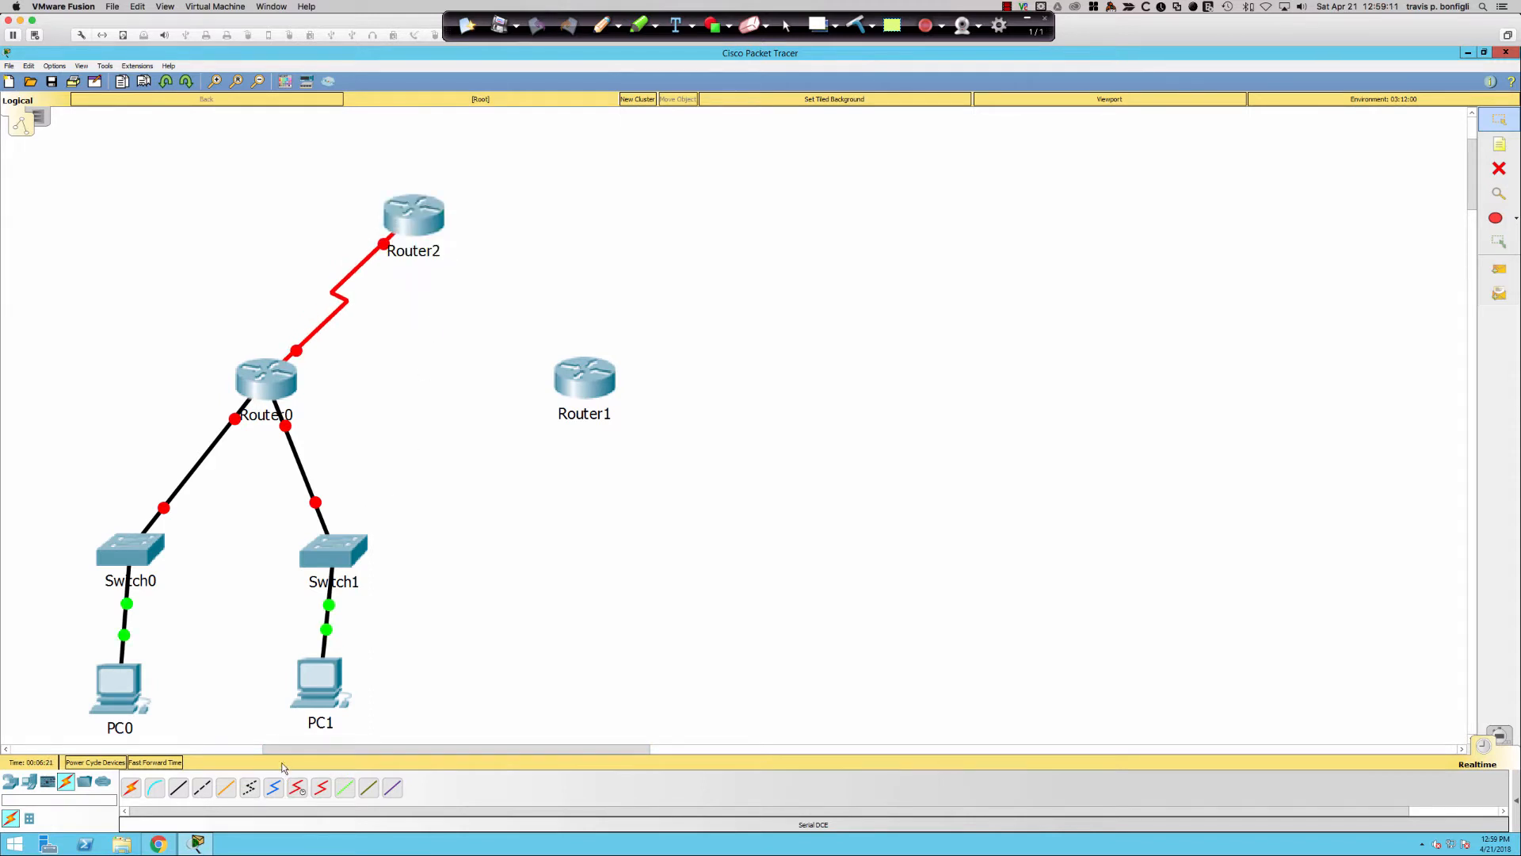
- Link Router1 Serial0/0/1 to Router2 Serial0/0/1 with a serial DCE cable
click(308, 788)
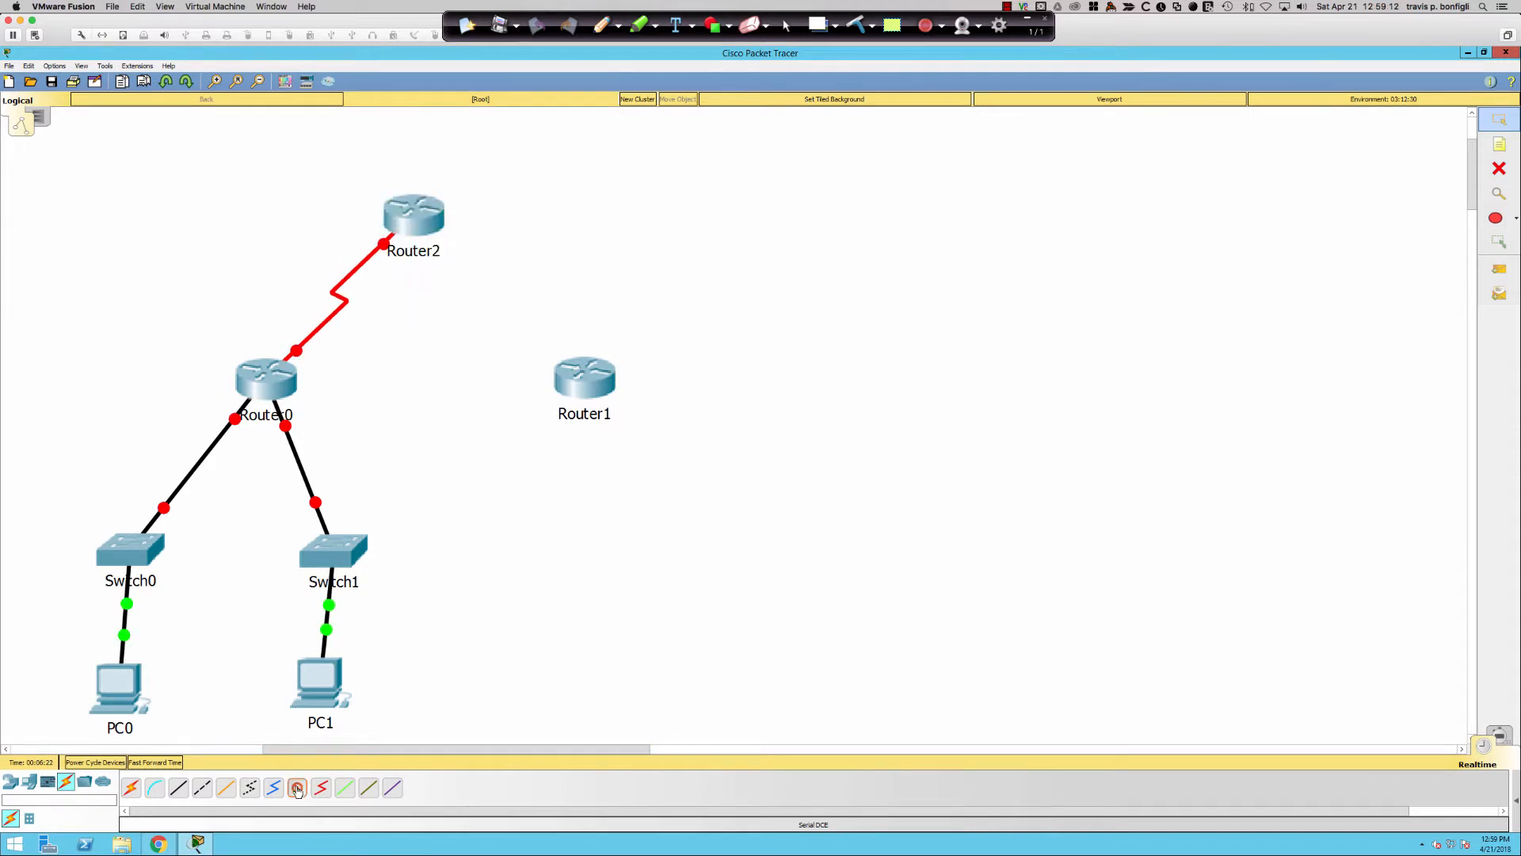
click(565, 362)
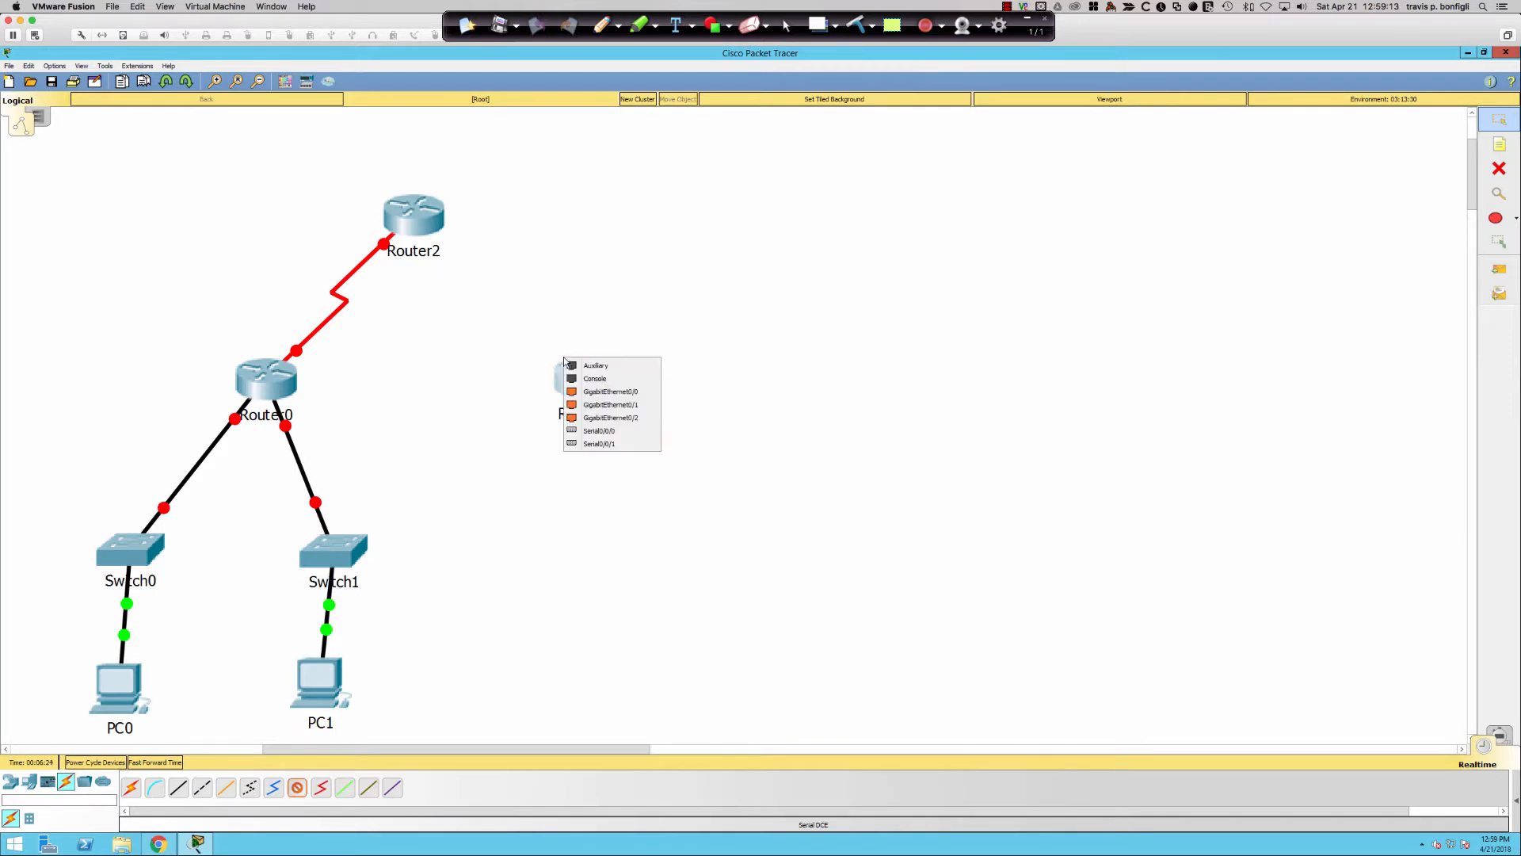
click(616, 445)
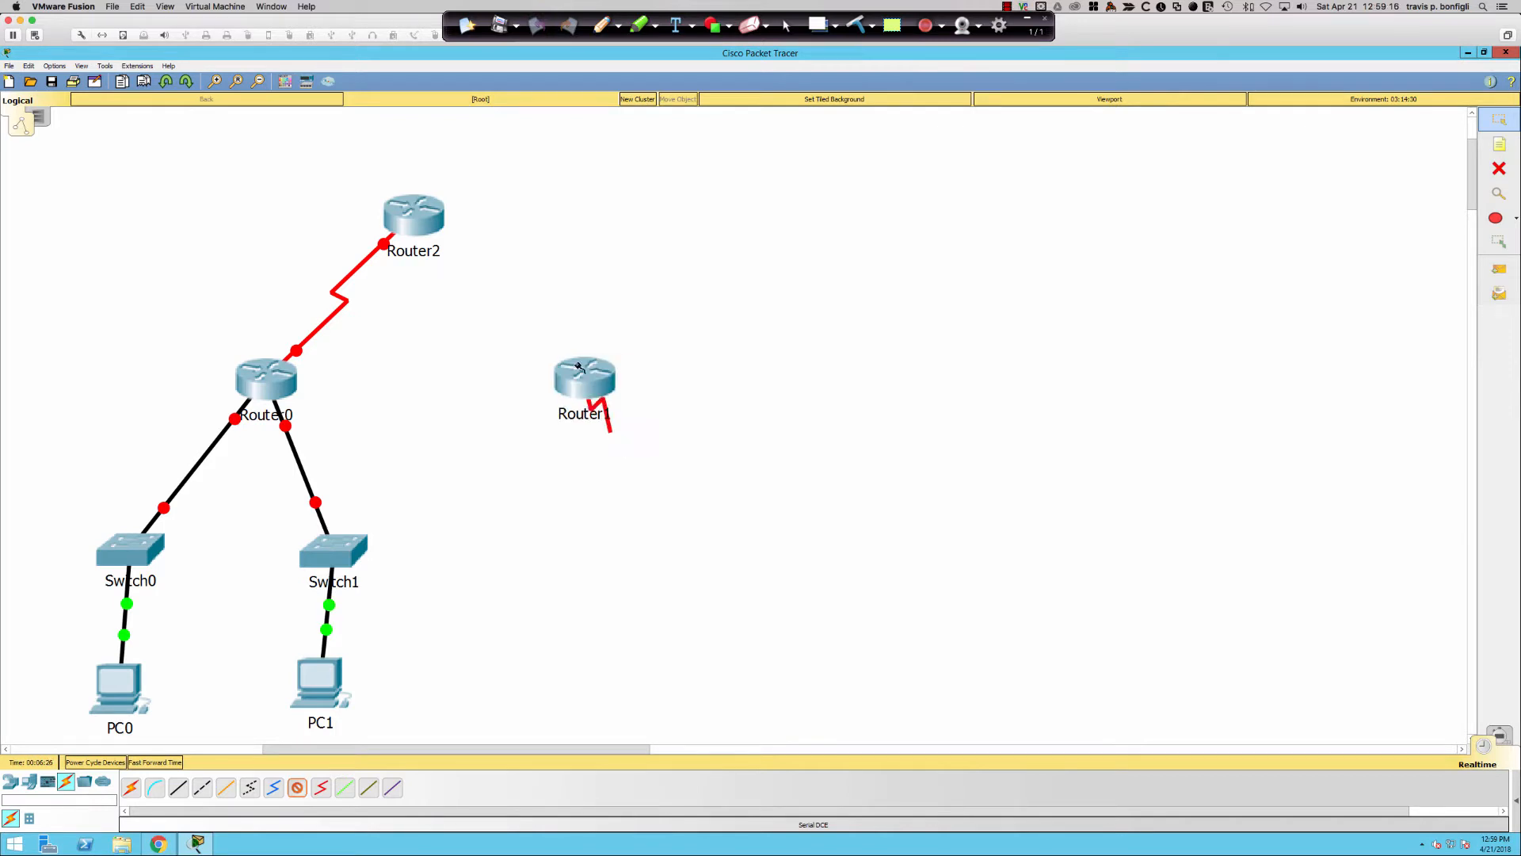
click(442, 232)
click(491, 303)
- Move Router2 to the top with Router1 to its right and Router0 below-left
drag(421, 212, 568, 147)
scroll(755, 384, up, 3)
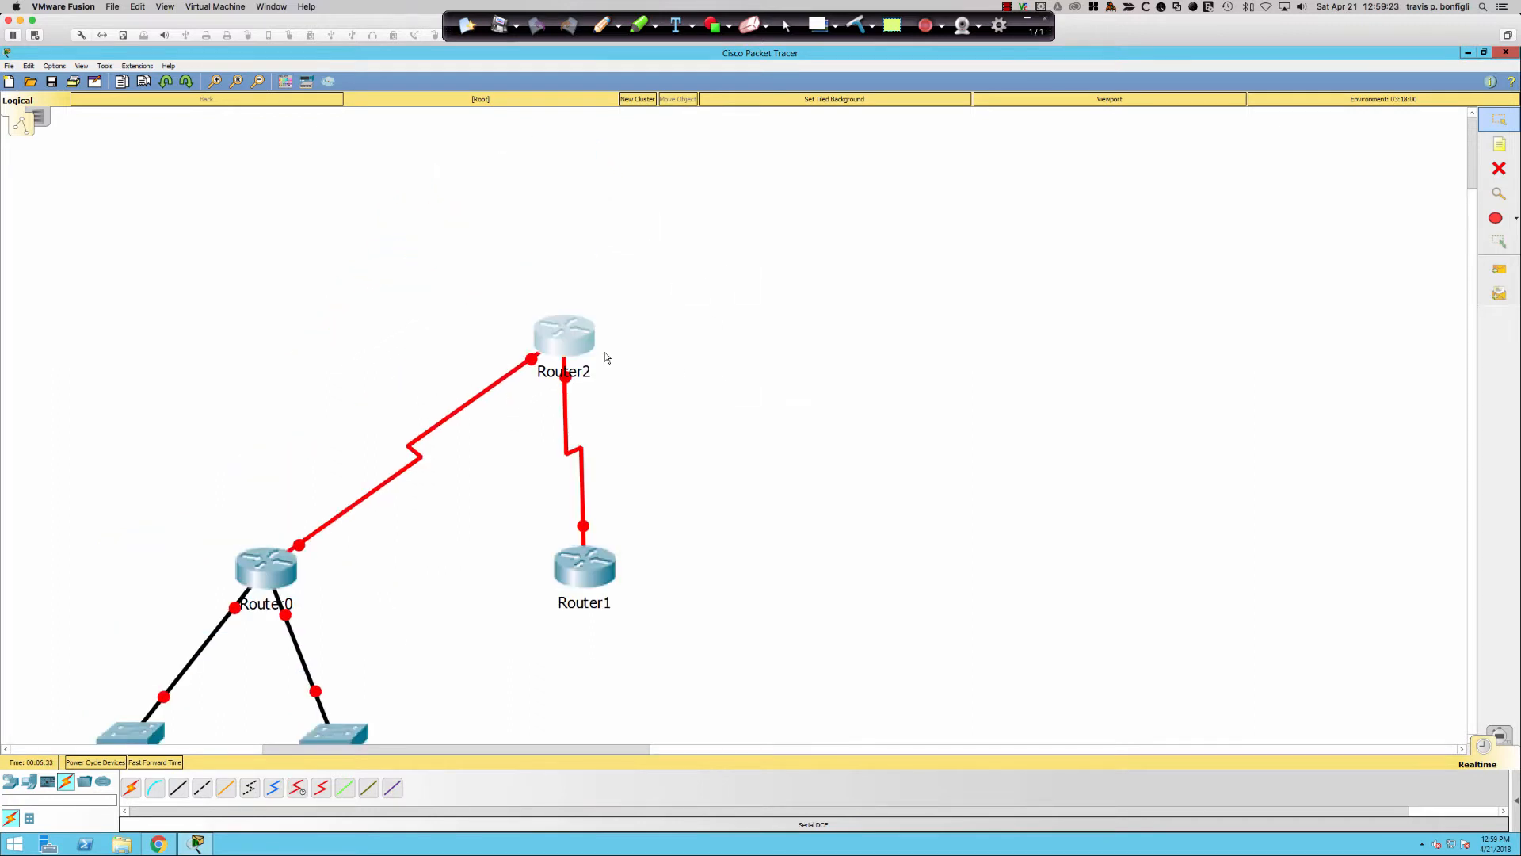
drag(565, 317, 601, 125)
drag(586, 558, 806, 337)
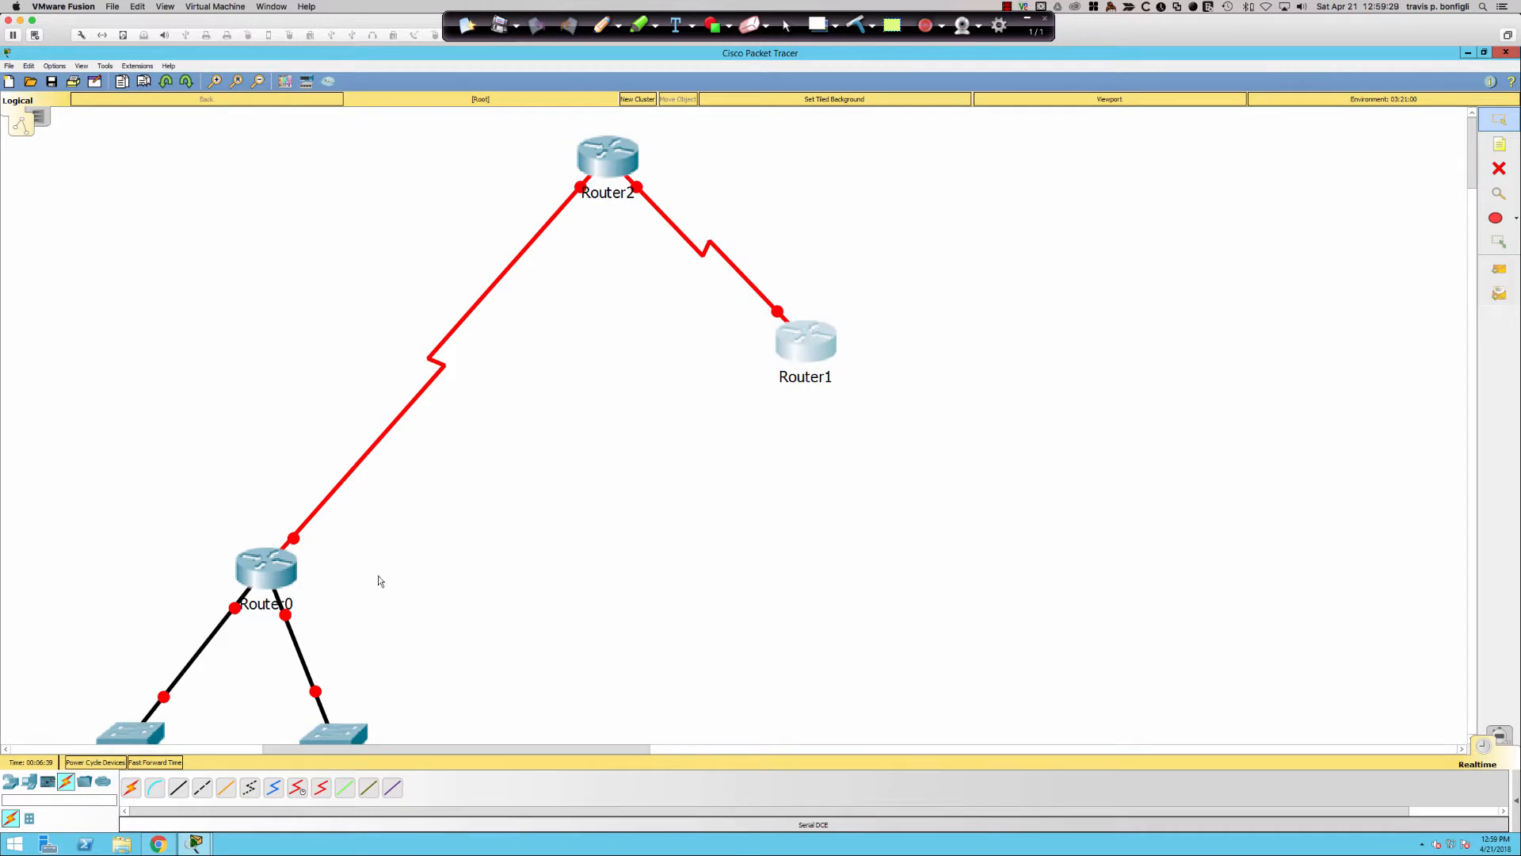
drag(284, 575, 440, 353)
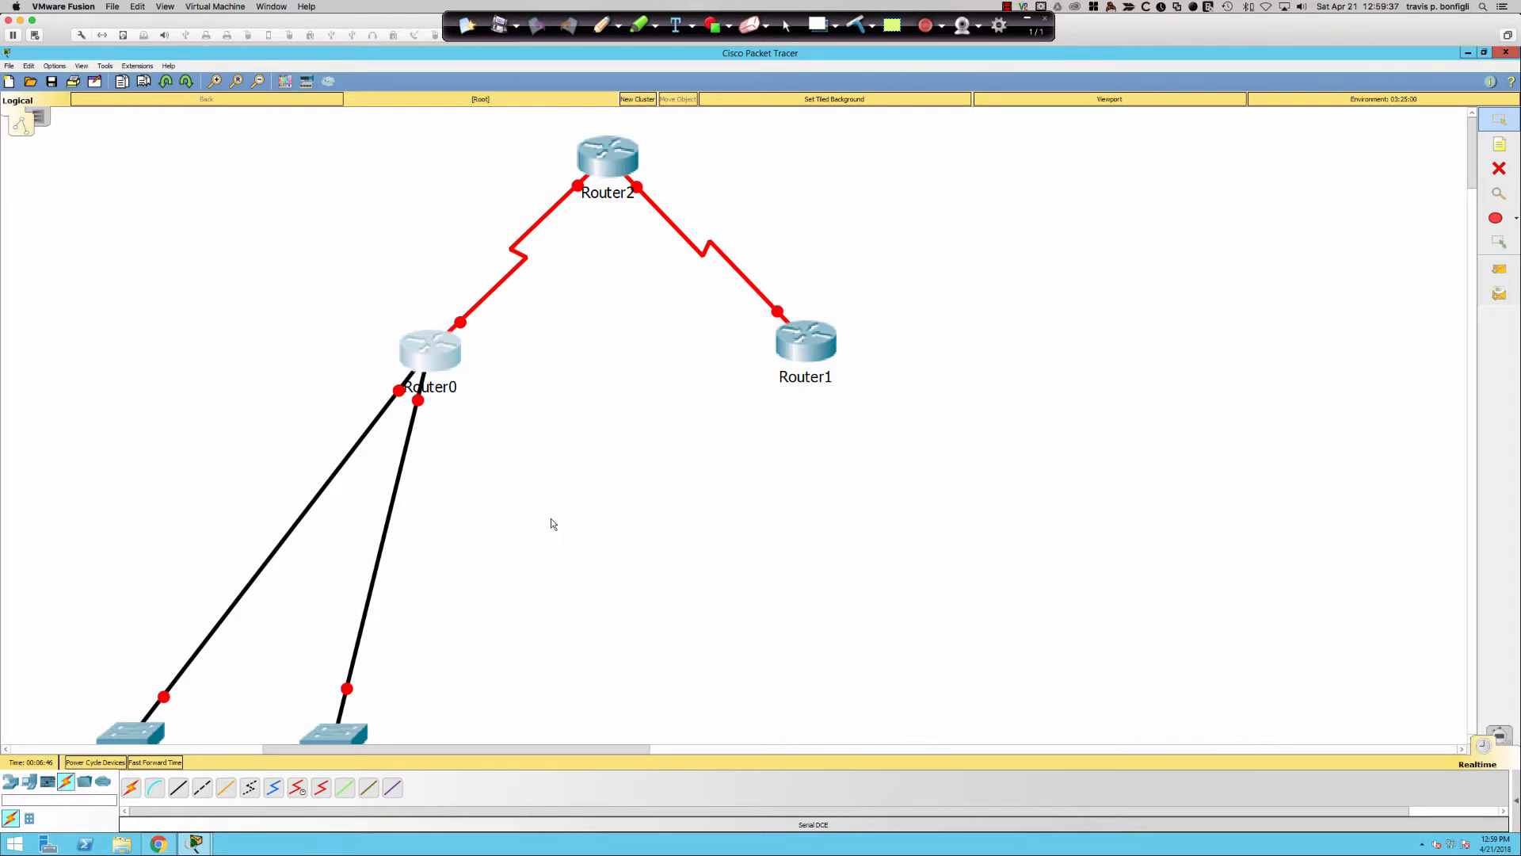
- Move Switch0 and Switch1 beneath Router0 and place PC0 directly below Switch0
drag(335, 740, 554, 555)
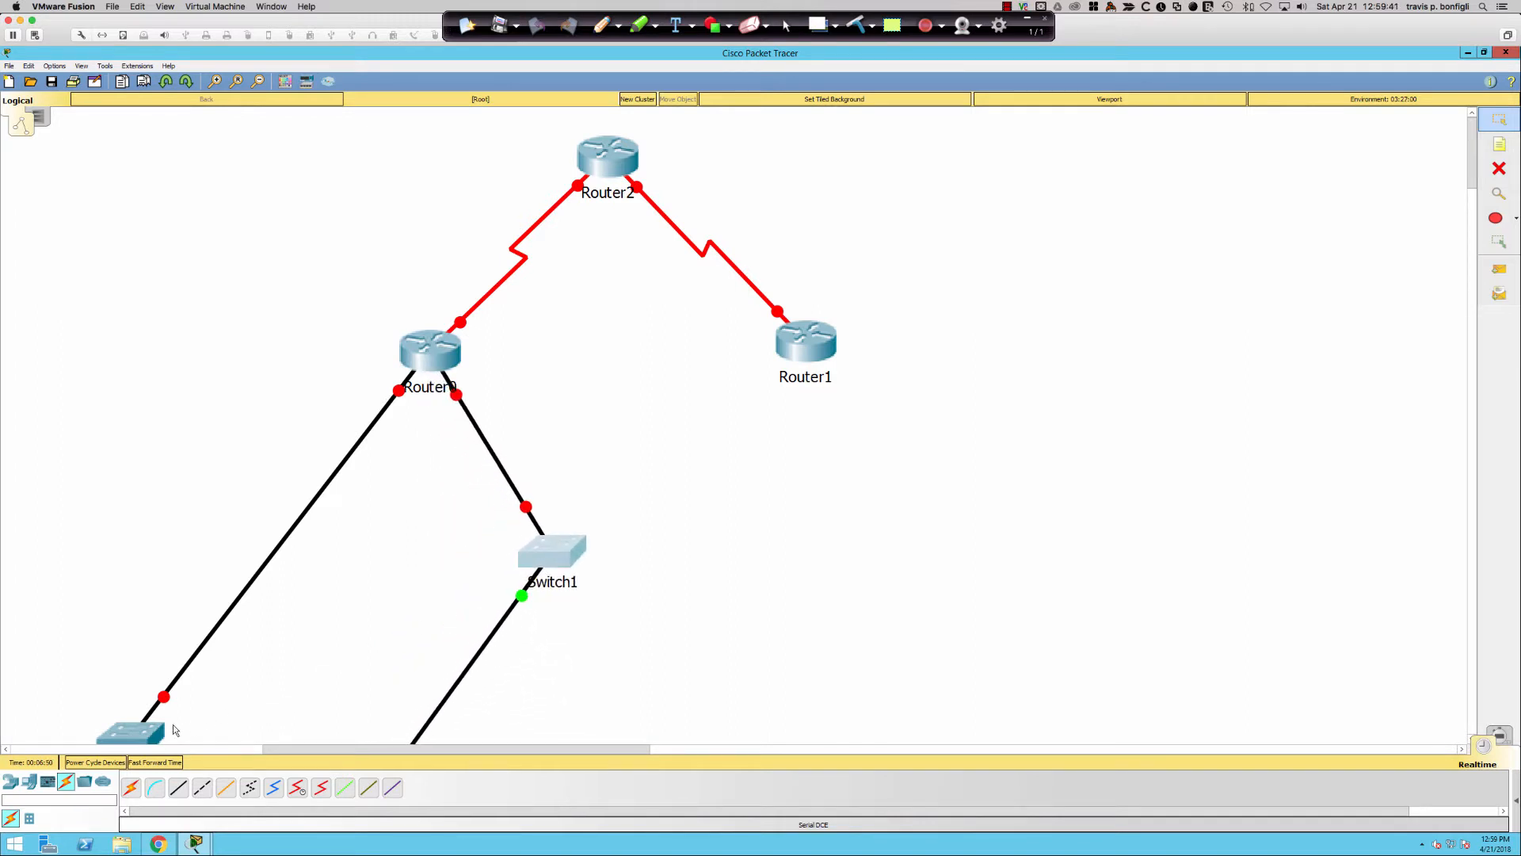
drag(143, 730, 554, 400)
scroll(322, 615, down, 3)
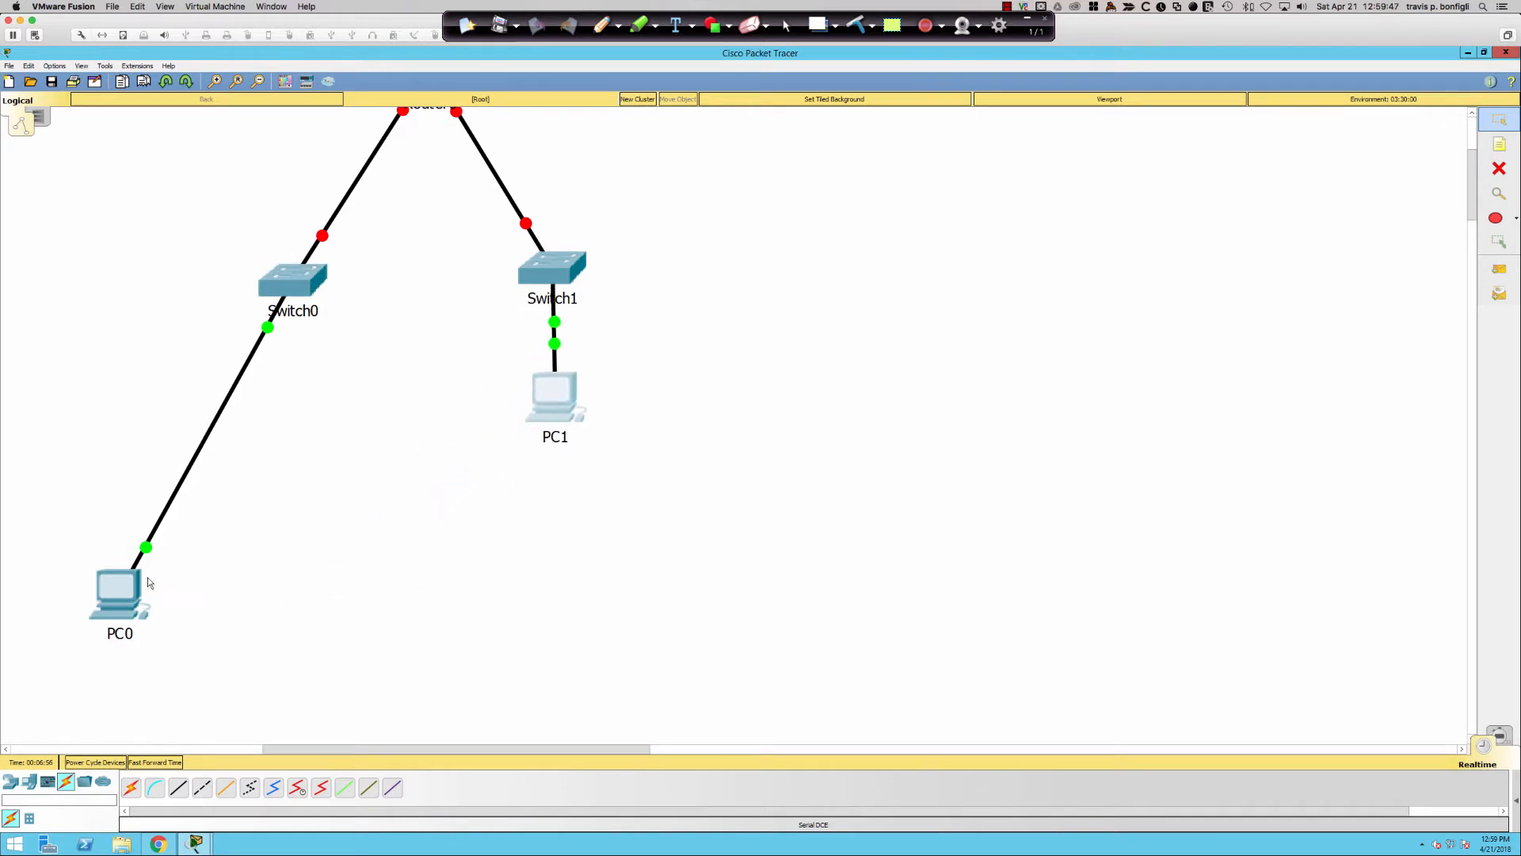
drag(119, 593, 295, 398)
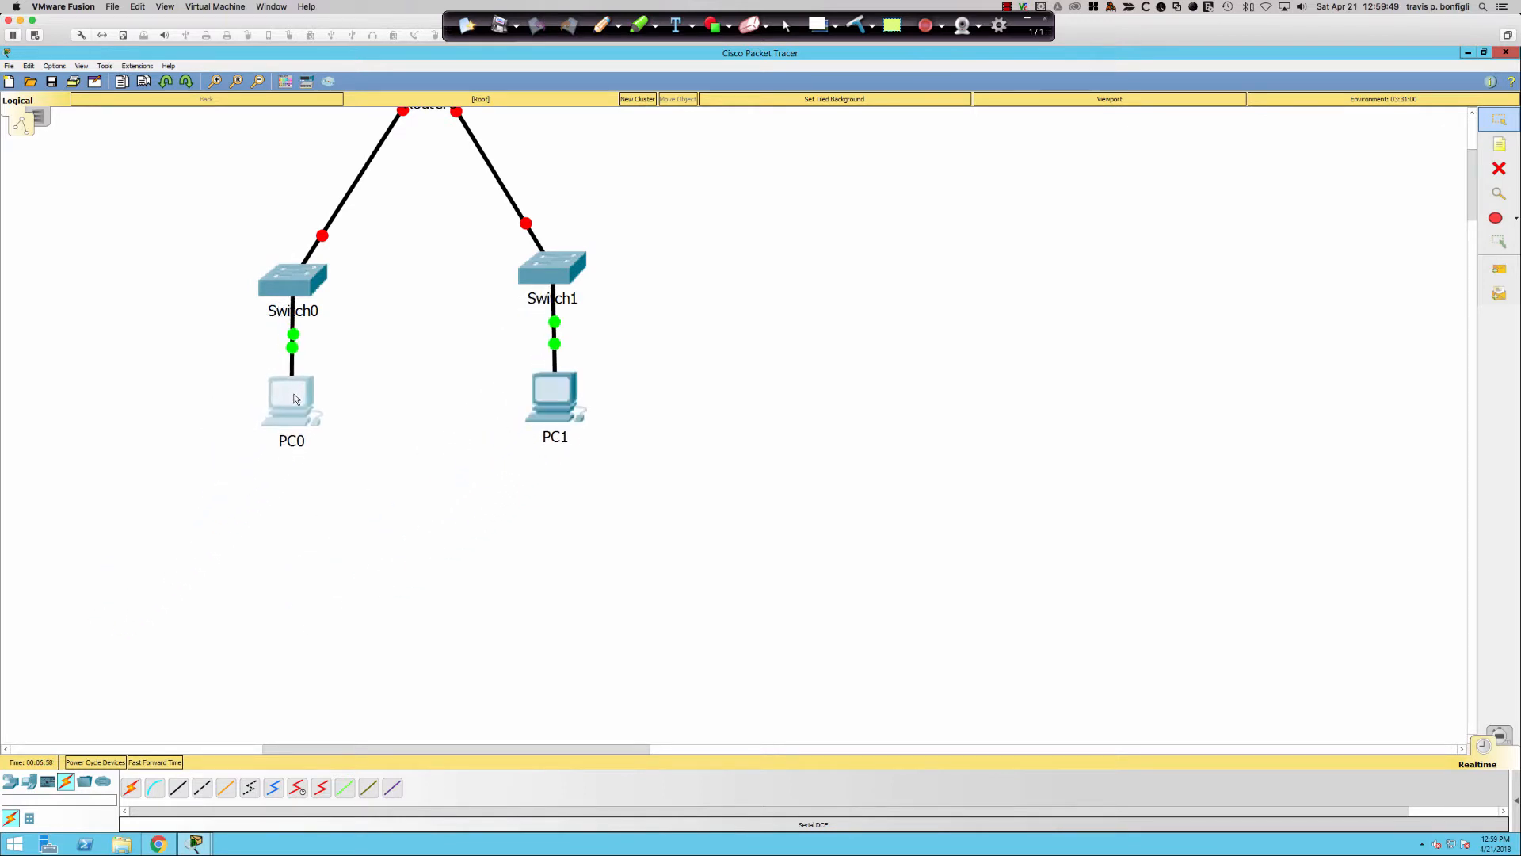
scroll(463, 626, up, 3)
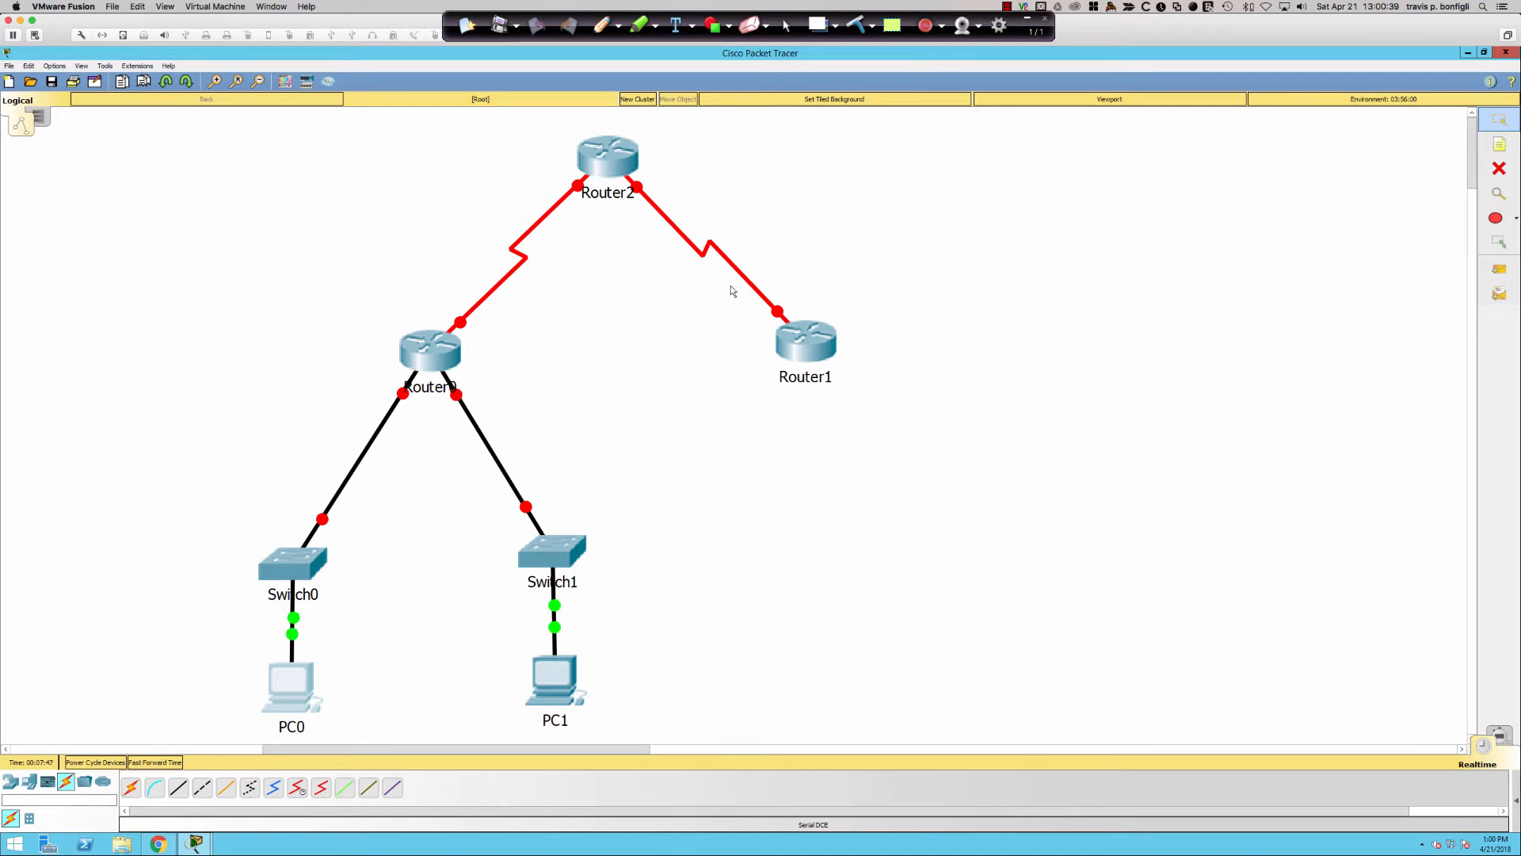
- Rename Router1 to ISP (display name and hostname) and Router2's display name to R2
click(805, 347)
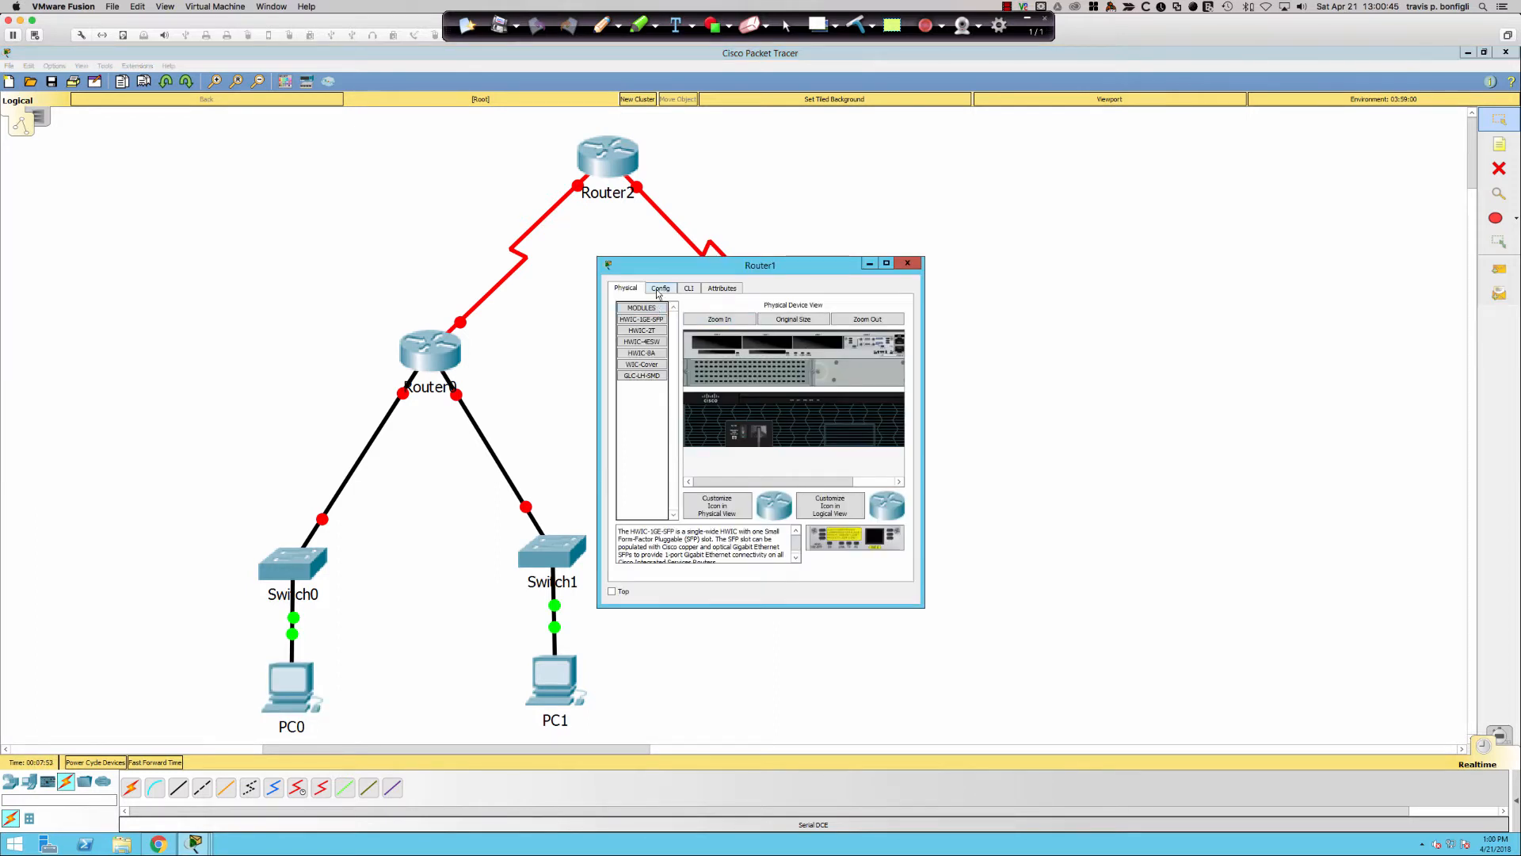
click(660, 289)
double_click(785, 341)
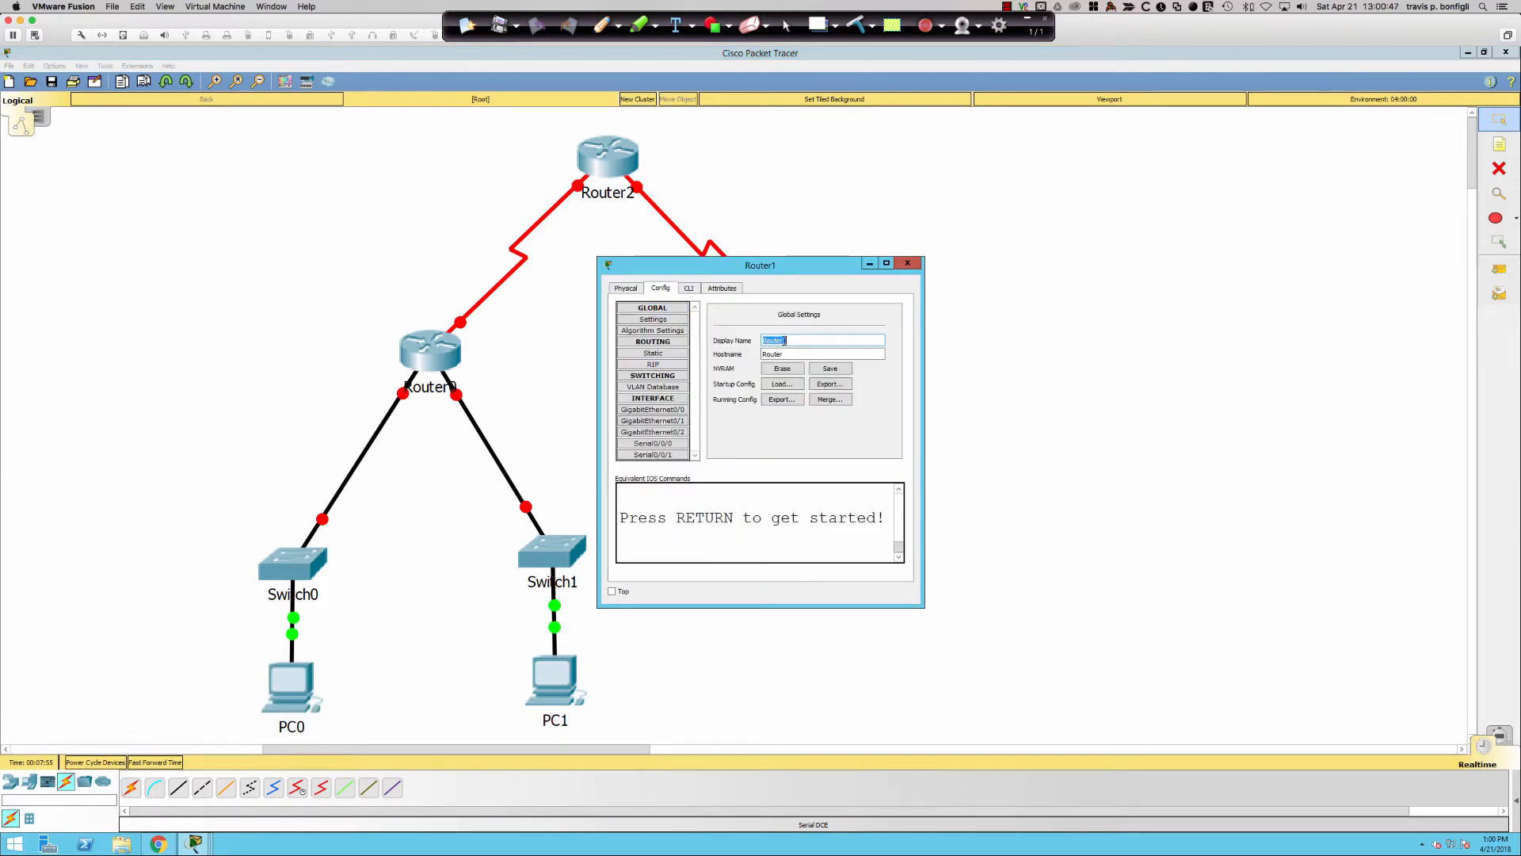
text(ISP)
double_click(787, 353)
text(ISP)
click(688, 289)
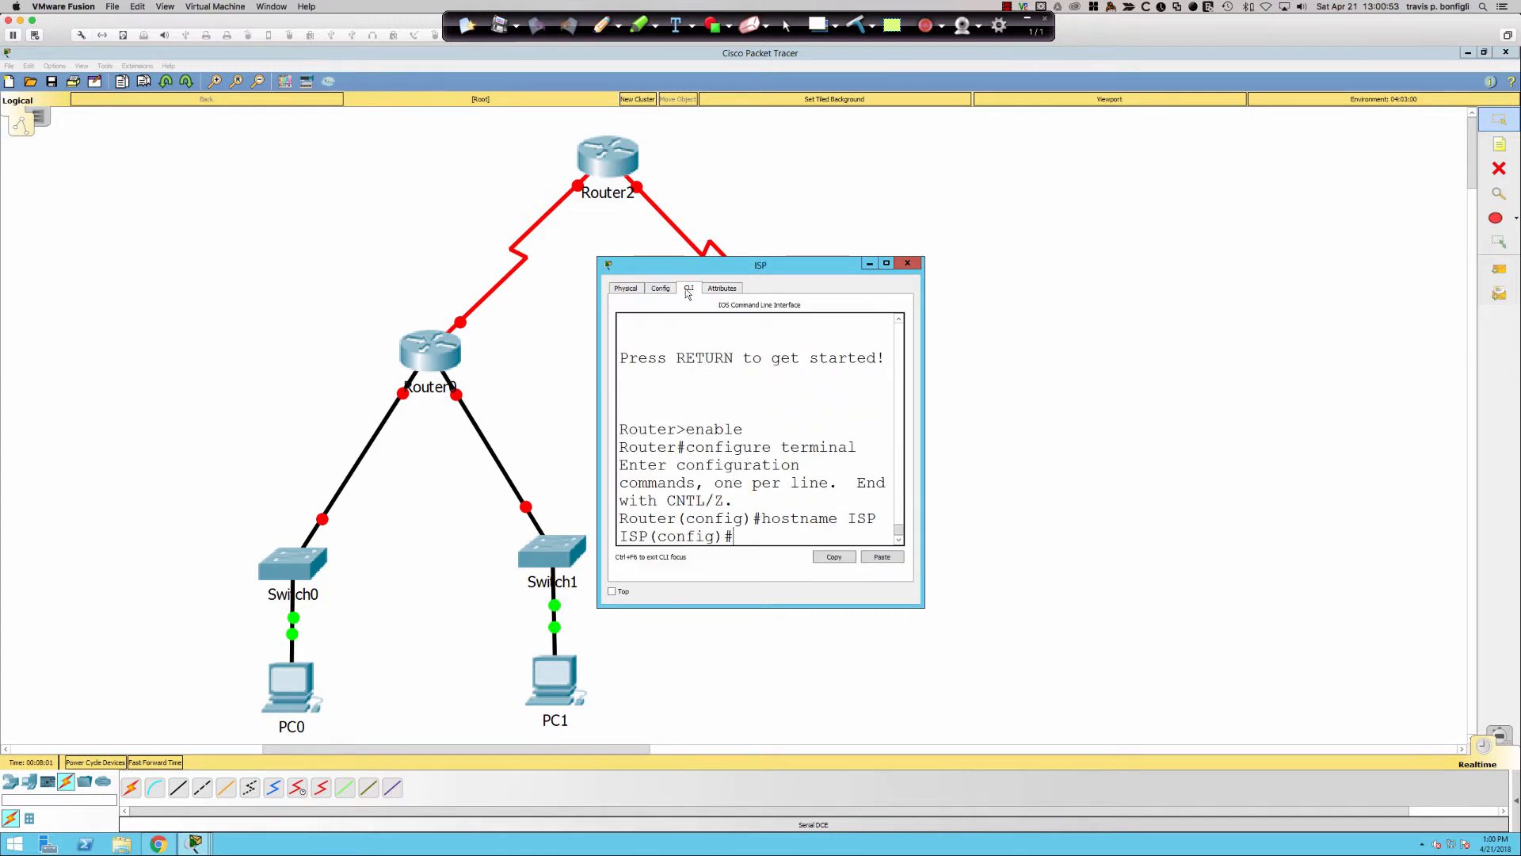
click(610, 166)
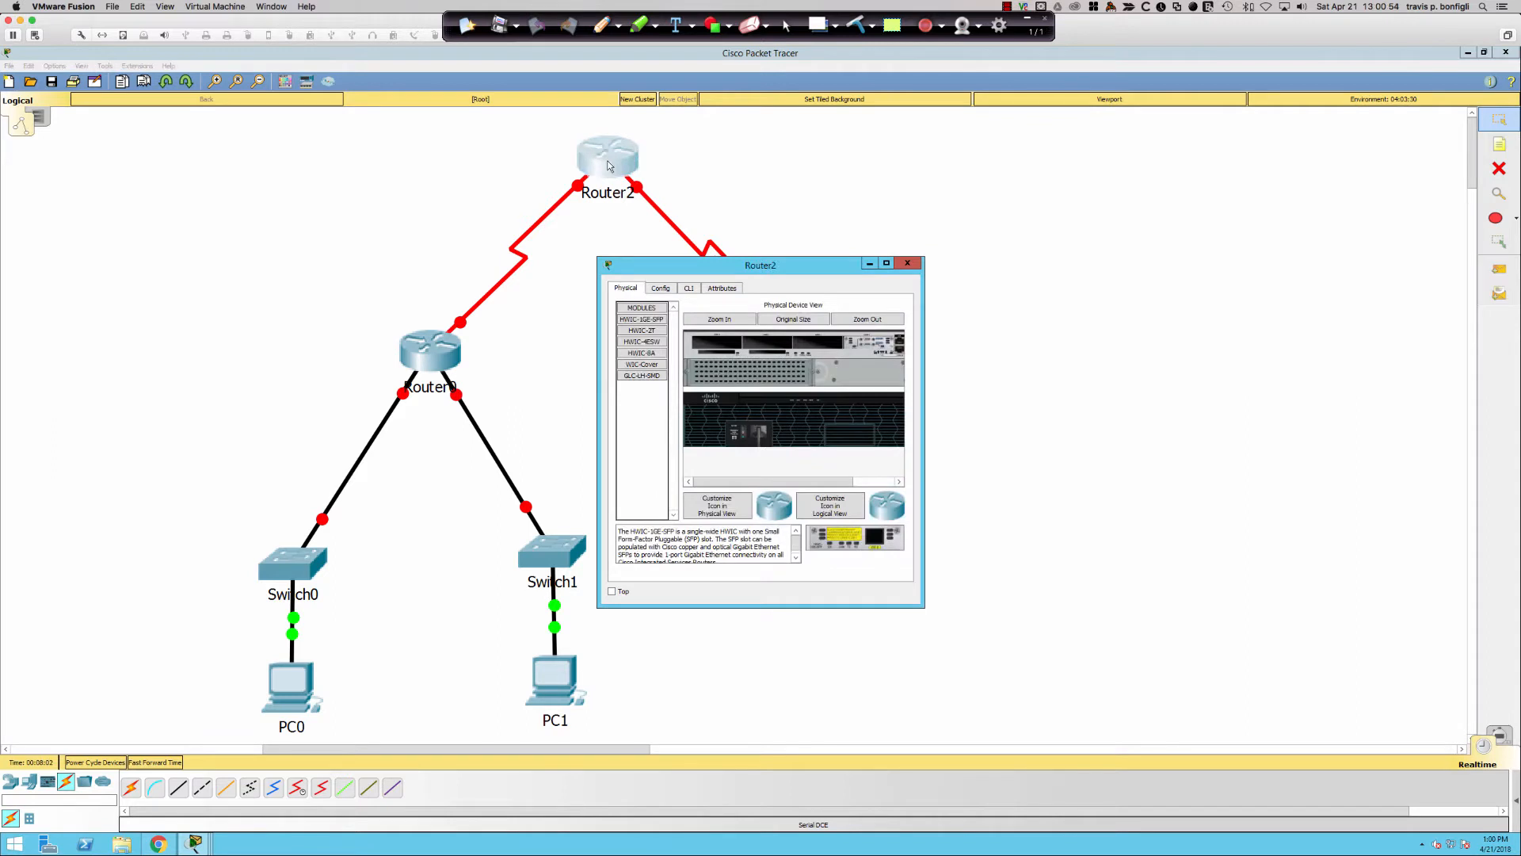
click(668, 287)
double_click(793, 341)
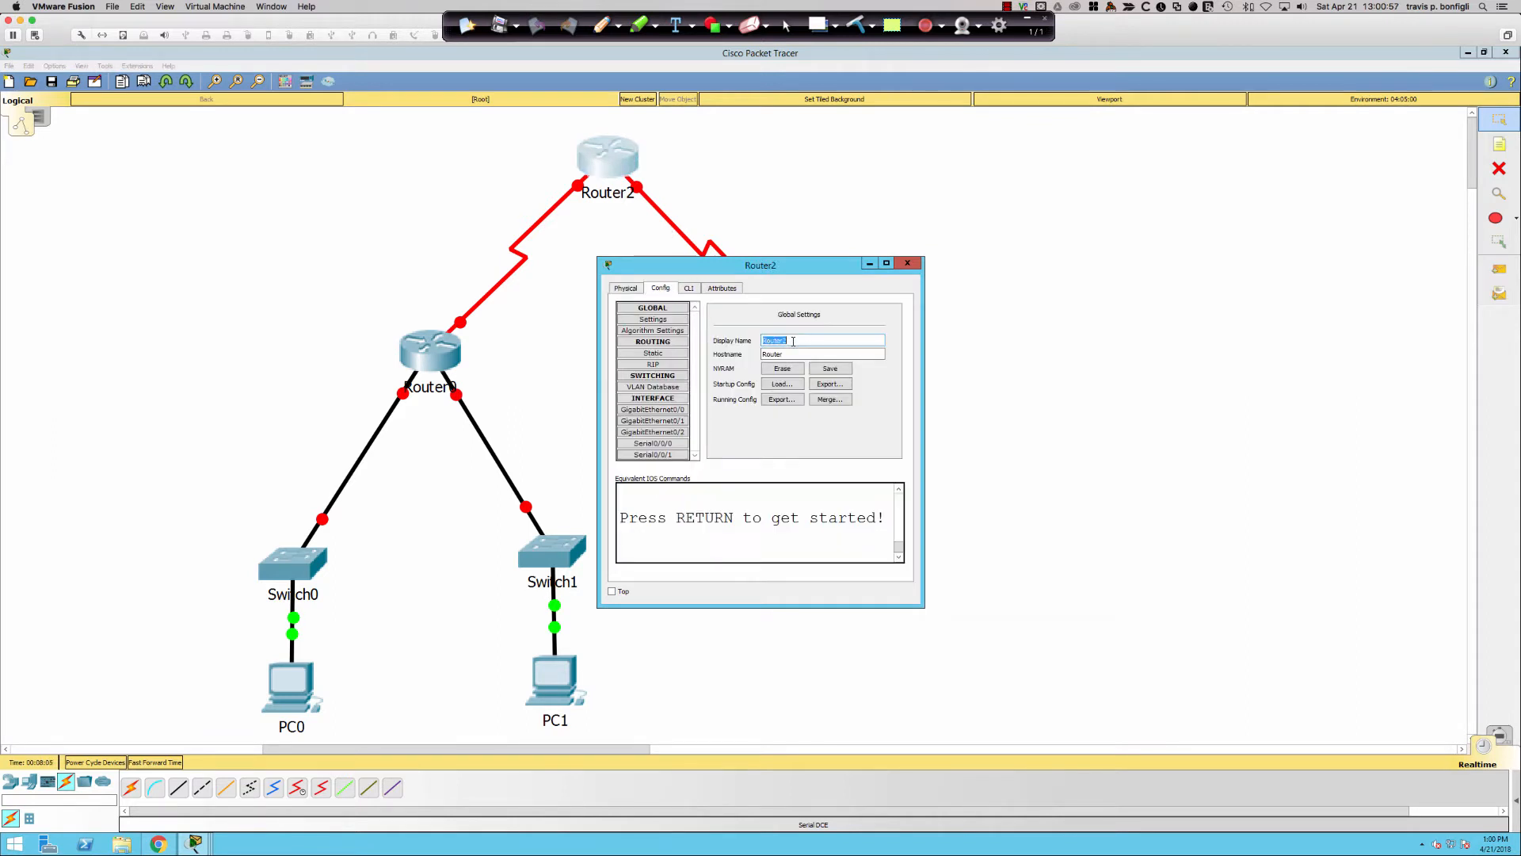
text(R2)
click(907, 263)
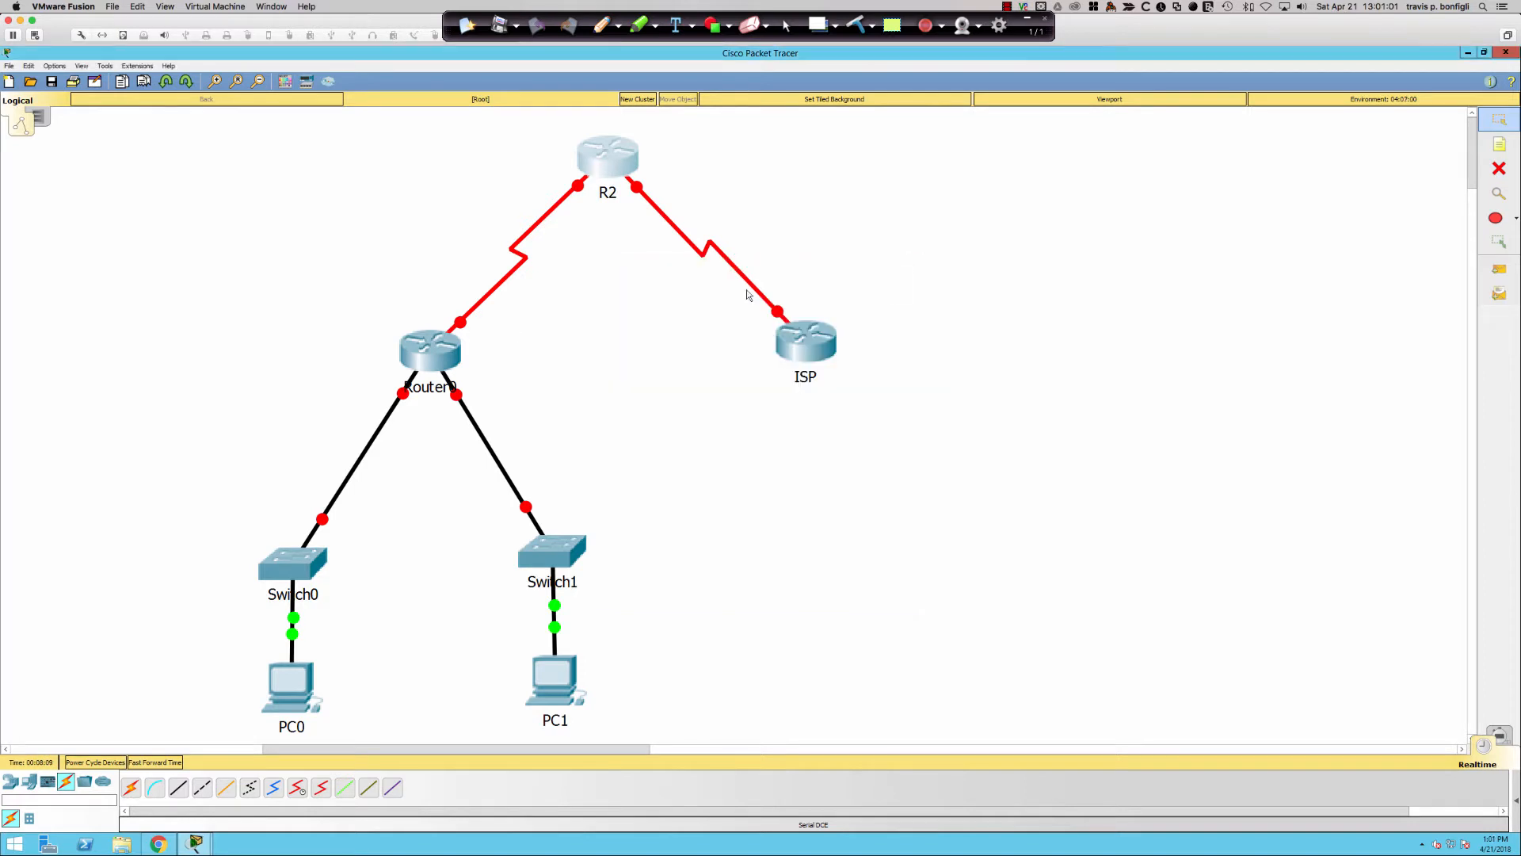
- Rename Router0's display name to R1 and set its hostname to R
click(404, 346)
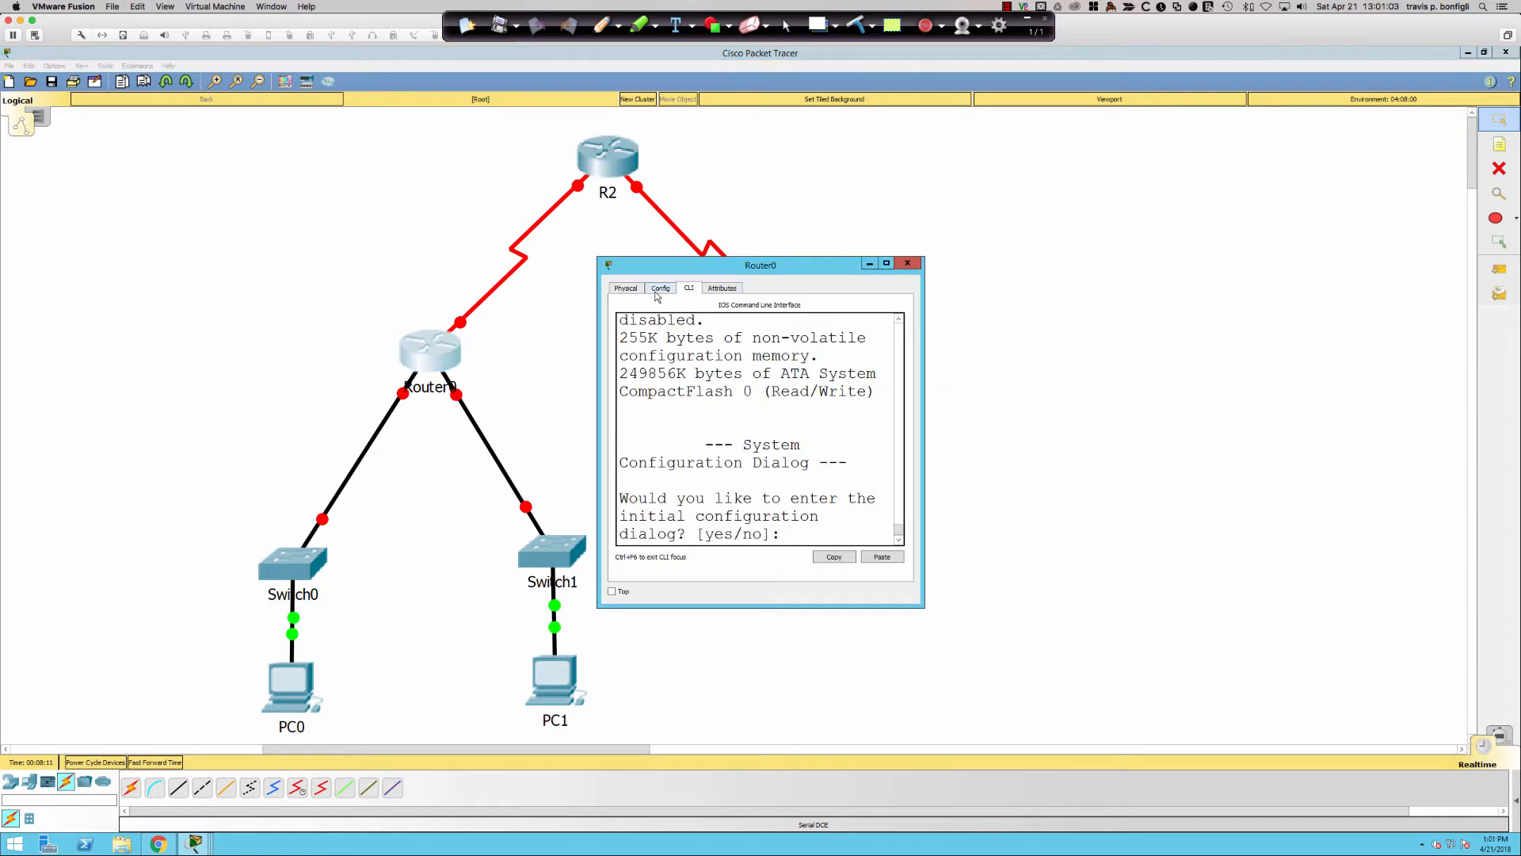
click(660, 288)
double_click(774, 341)
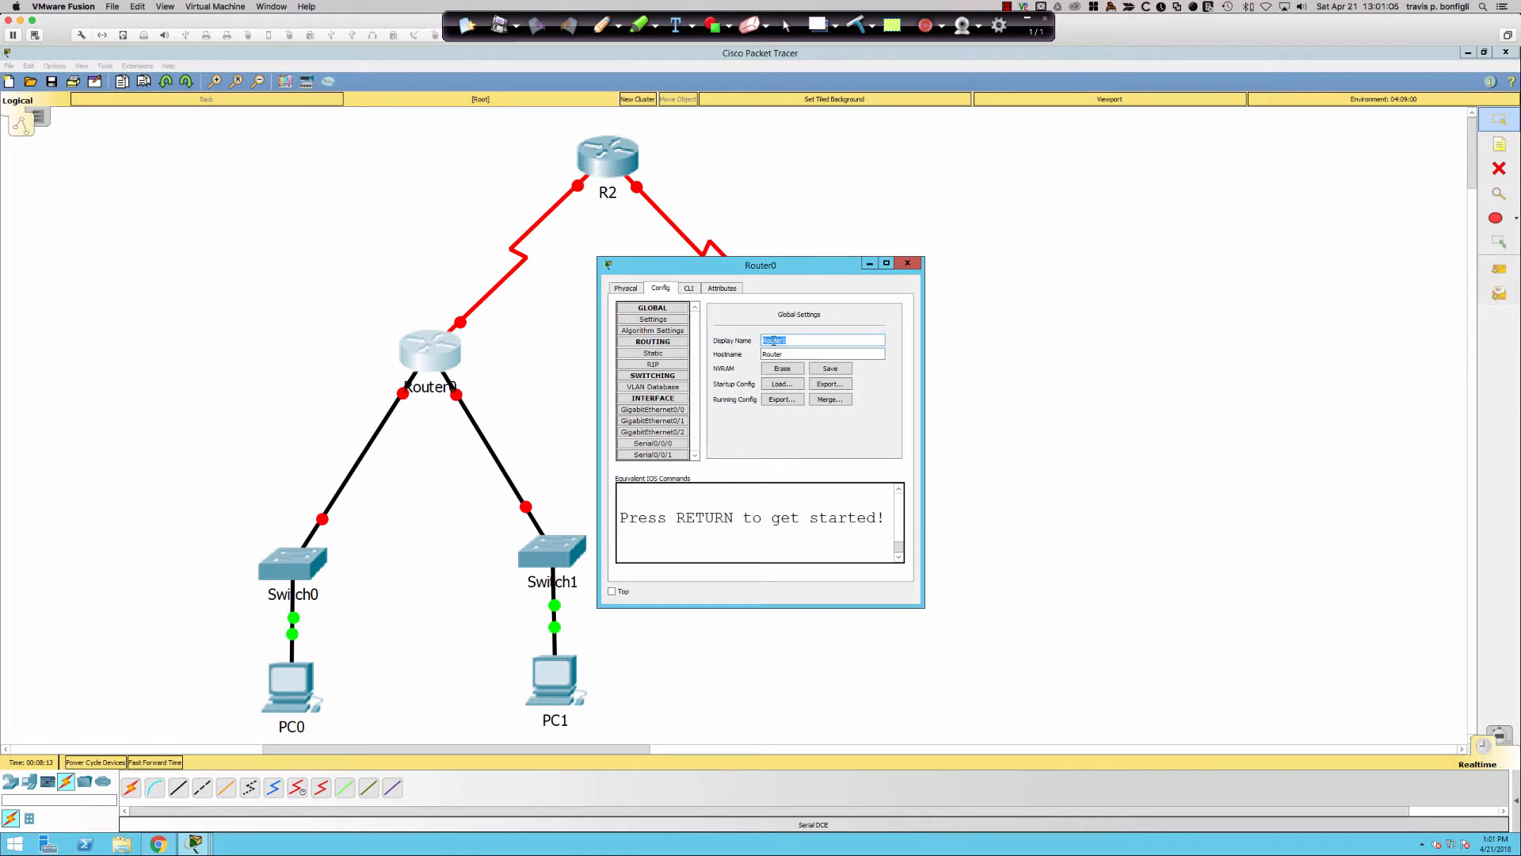
text(R1)
key(Tab)
text(R)
click(907, 263)
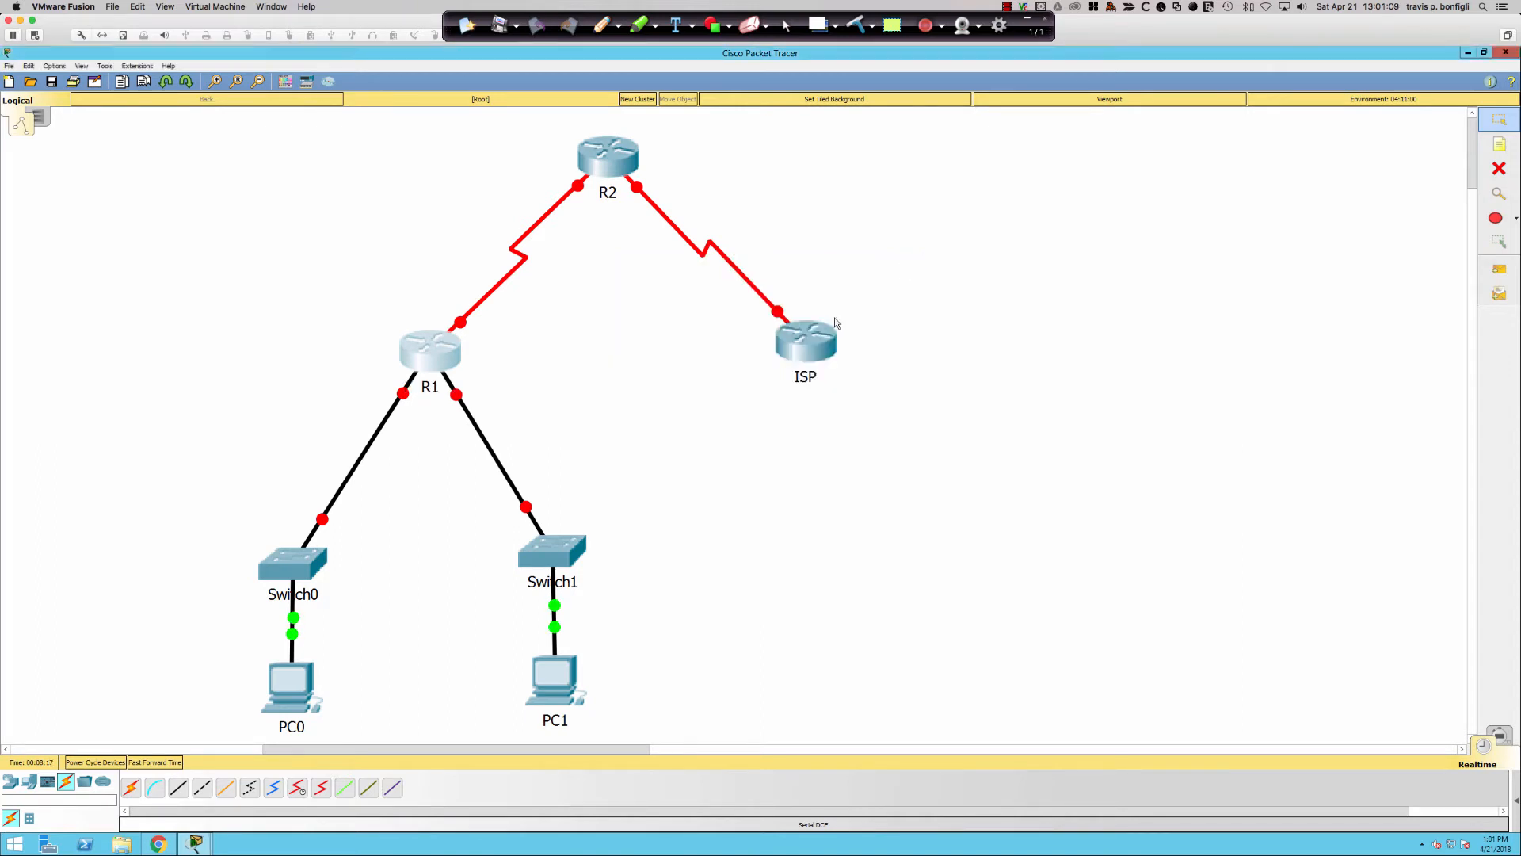
- Rename Switch0 to S1, both display name and hostname
click(301, 571)
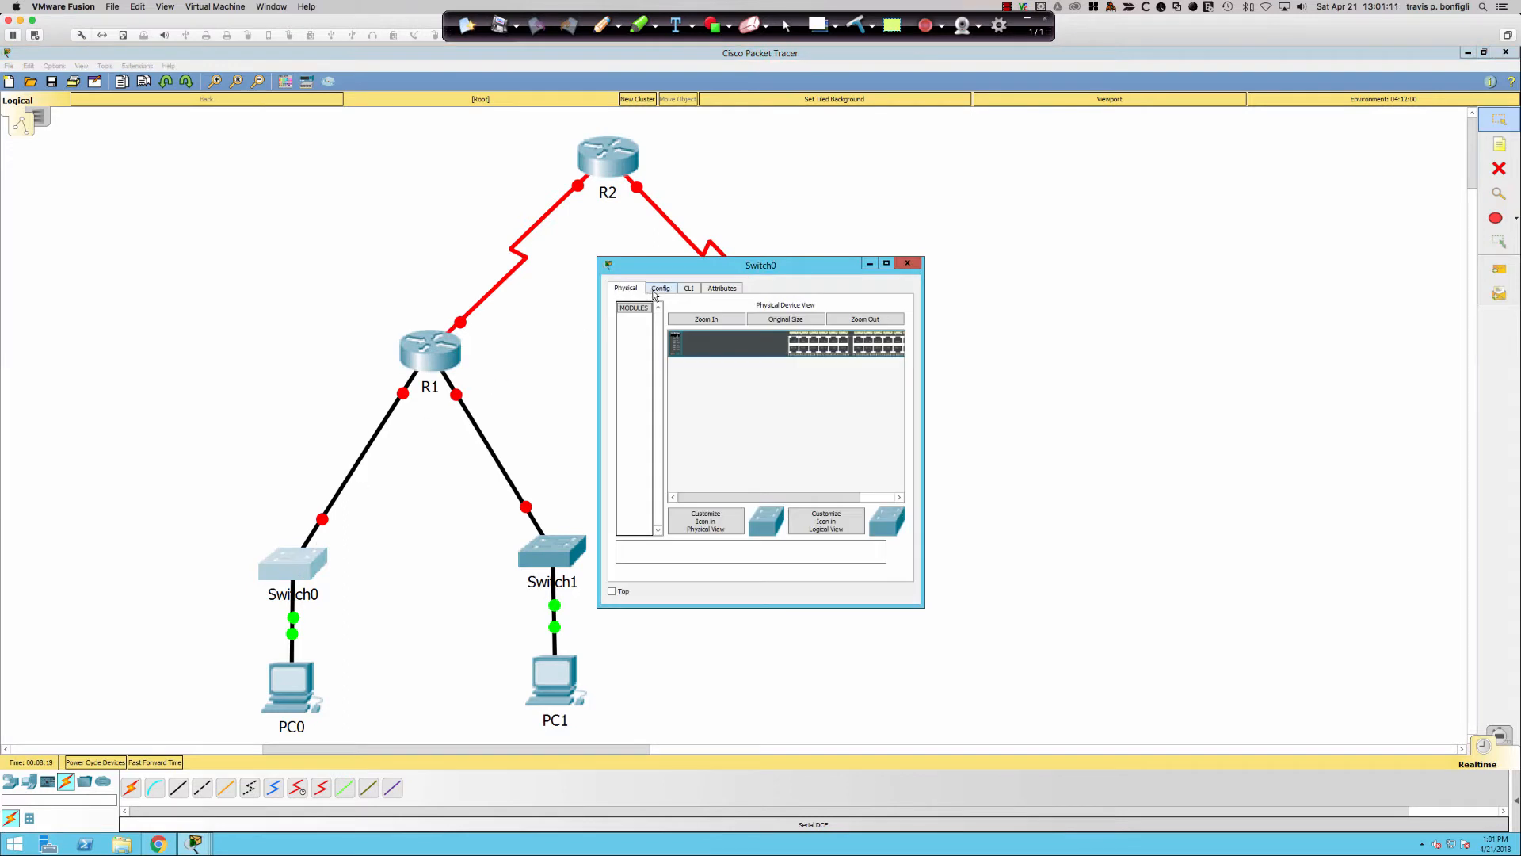
click(661, 289)
double_click(782, 340)
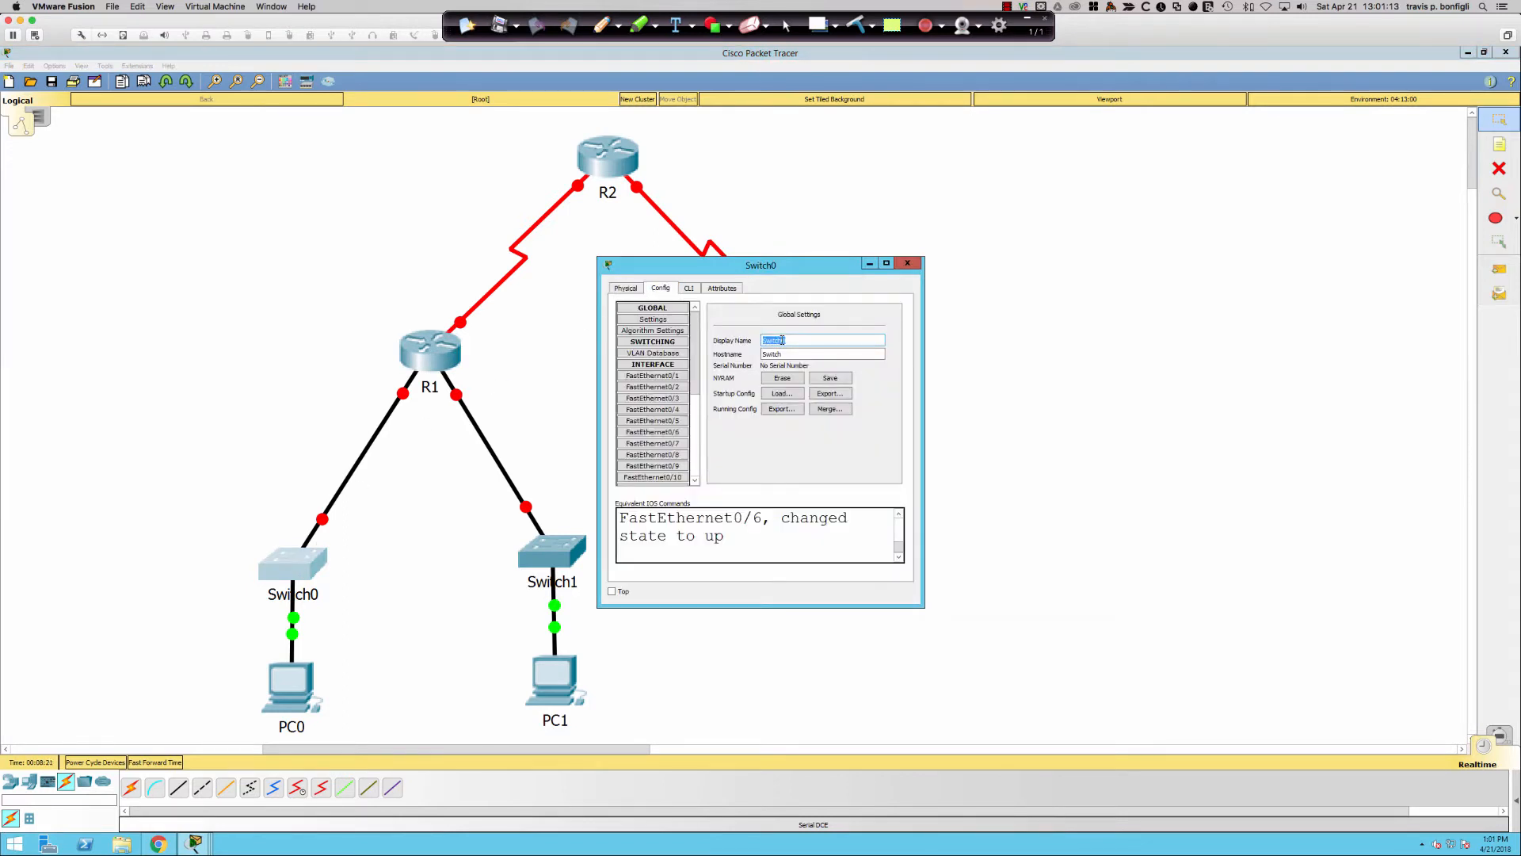
text(S1)
key(Tab)
text(S1)
click(906, 264)
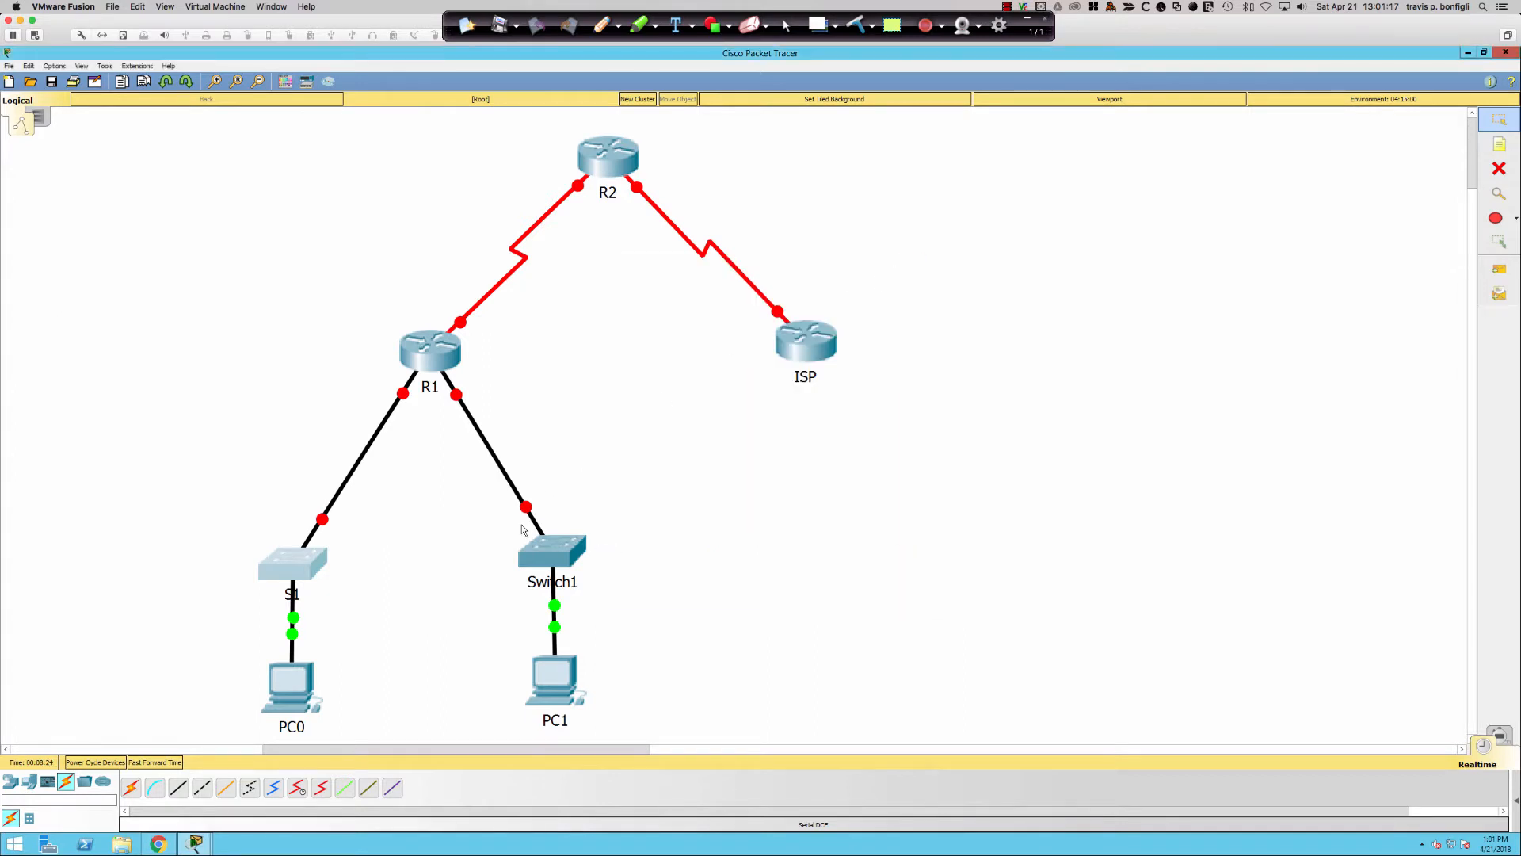
- Rename Switch1's display name to S2 and set its hostname to SW
click(552, 546)
click(661, 289)
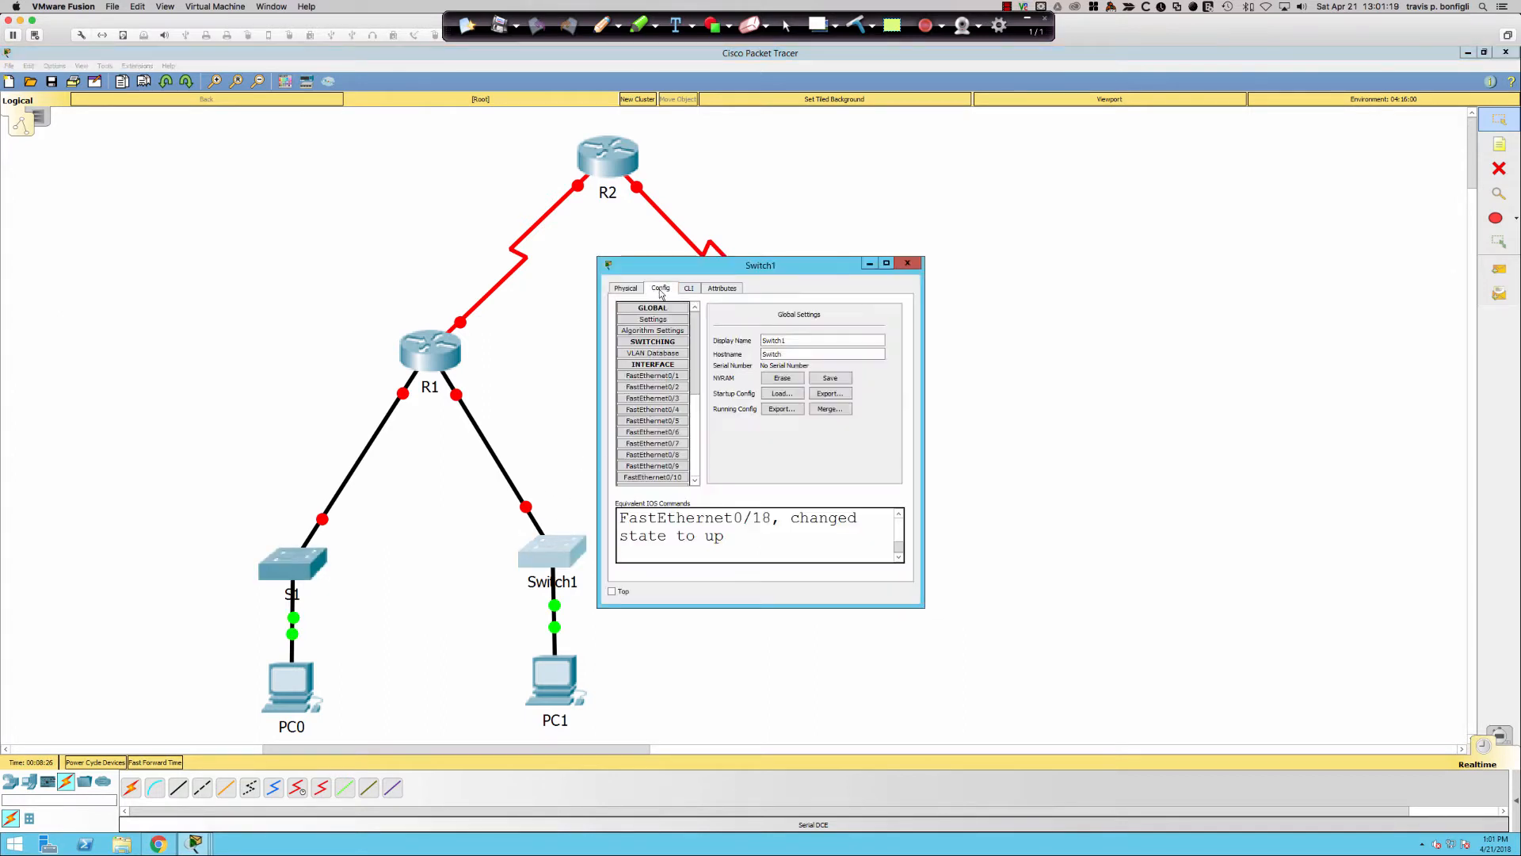
double_click(816, 339)
text(S2)
key(Tab)
text(SW)
click(907, 262)
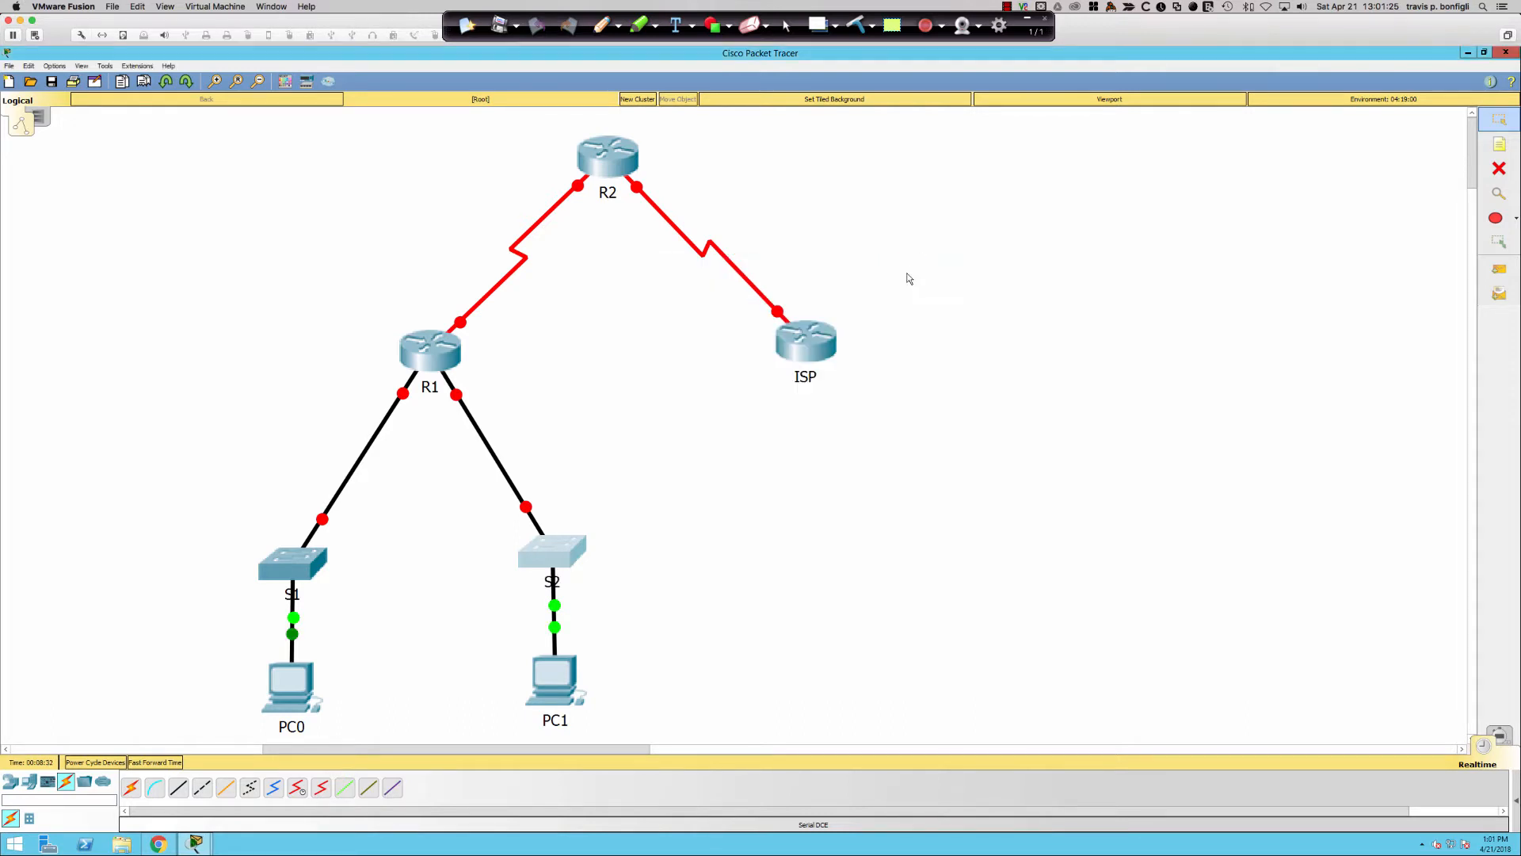
- Open the ISP router's command line, enlarged and moved aside from the topology
click(802, 342)
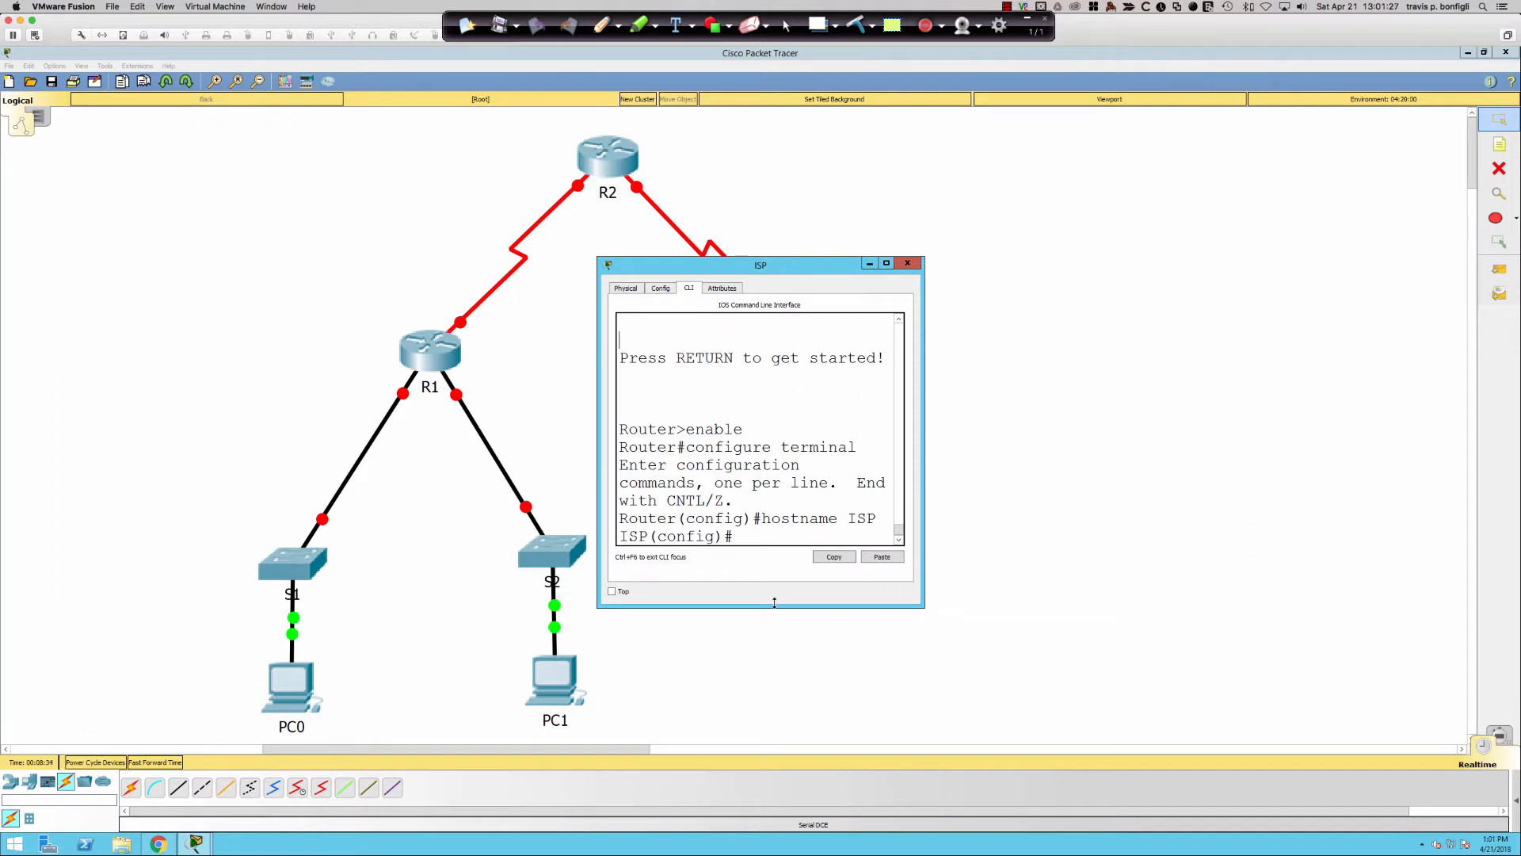
drag(600, 610, 178, 667)
drag(547, 266, 939, 258)
- Disable DNS domain lookup on ISP with no ip domain-lookup
key(Return)
key(Return)
key(Return)
key(Return)
key(Return)
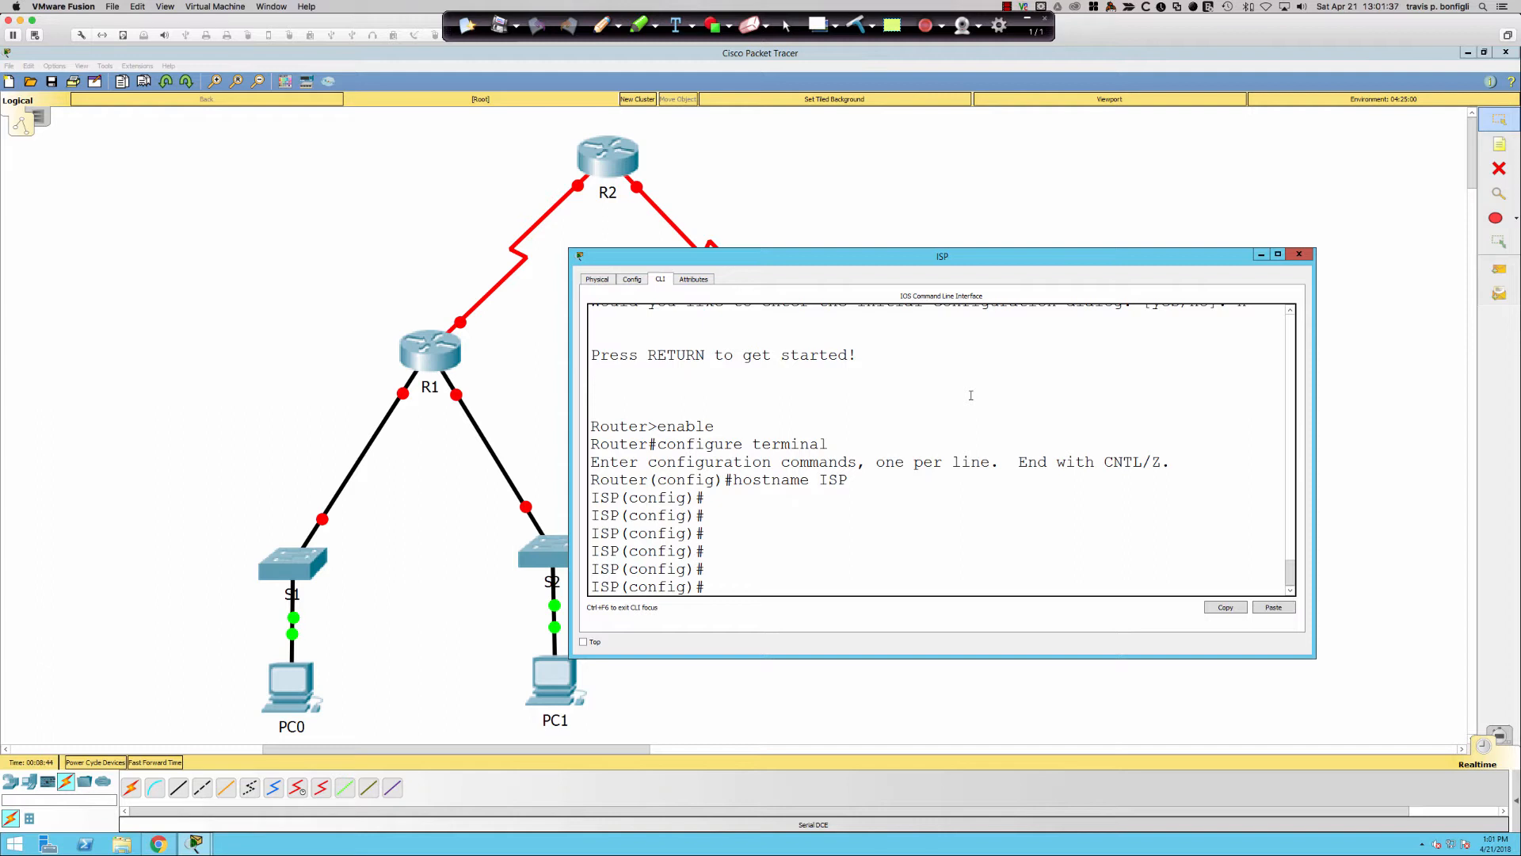
text(no ip domain)
key(BackSpace)
key(BackSpace)
text(o)
key(BackSpace)
text(in)
key(Tab)
text(-li)
key(BackSpace)
text(ookup)
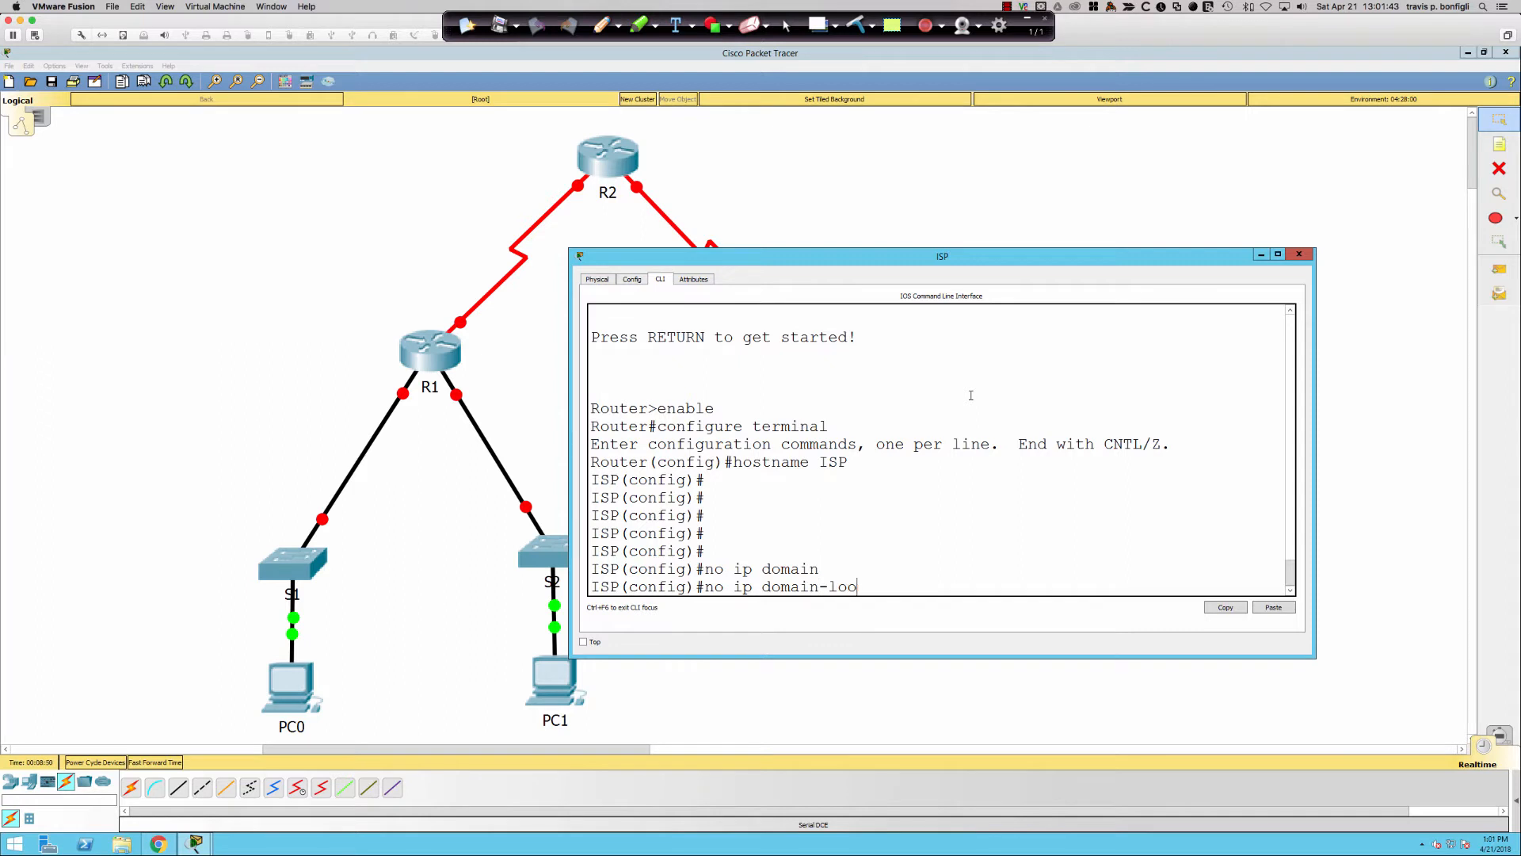
key(Tab)
key(Return)
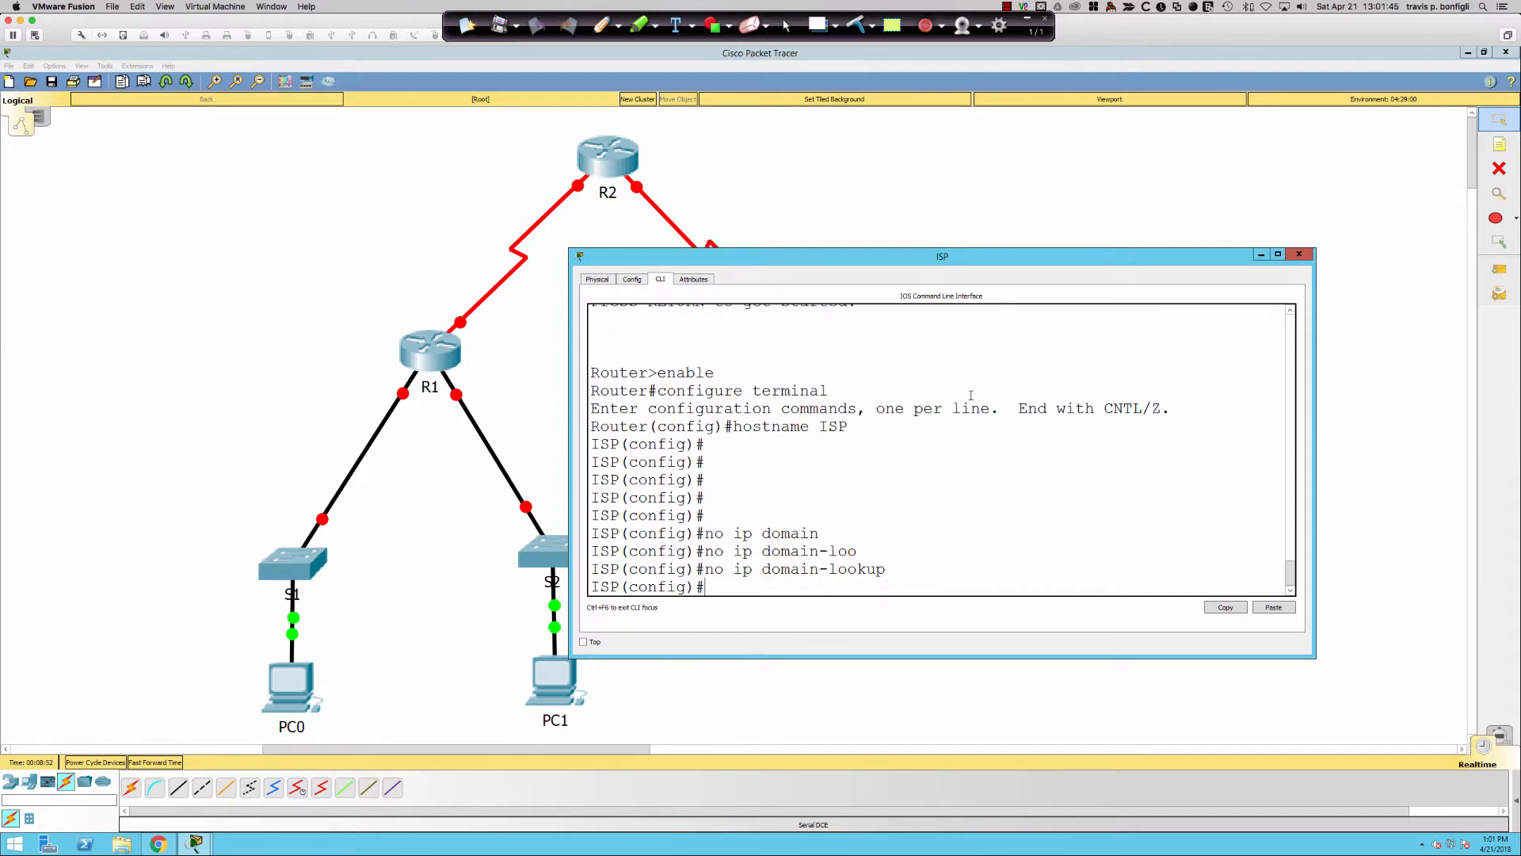
- Turn on service password-encryption on ISP
text(ser)
key(Tab)
text(pas)
key(Tab)
text(en)
key(Tab)
key(Return)
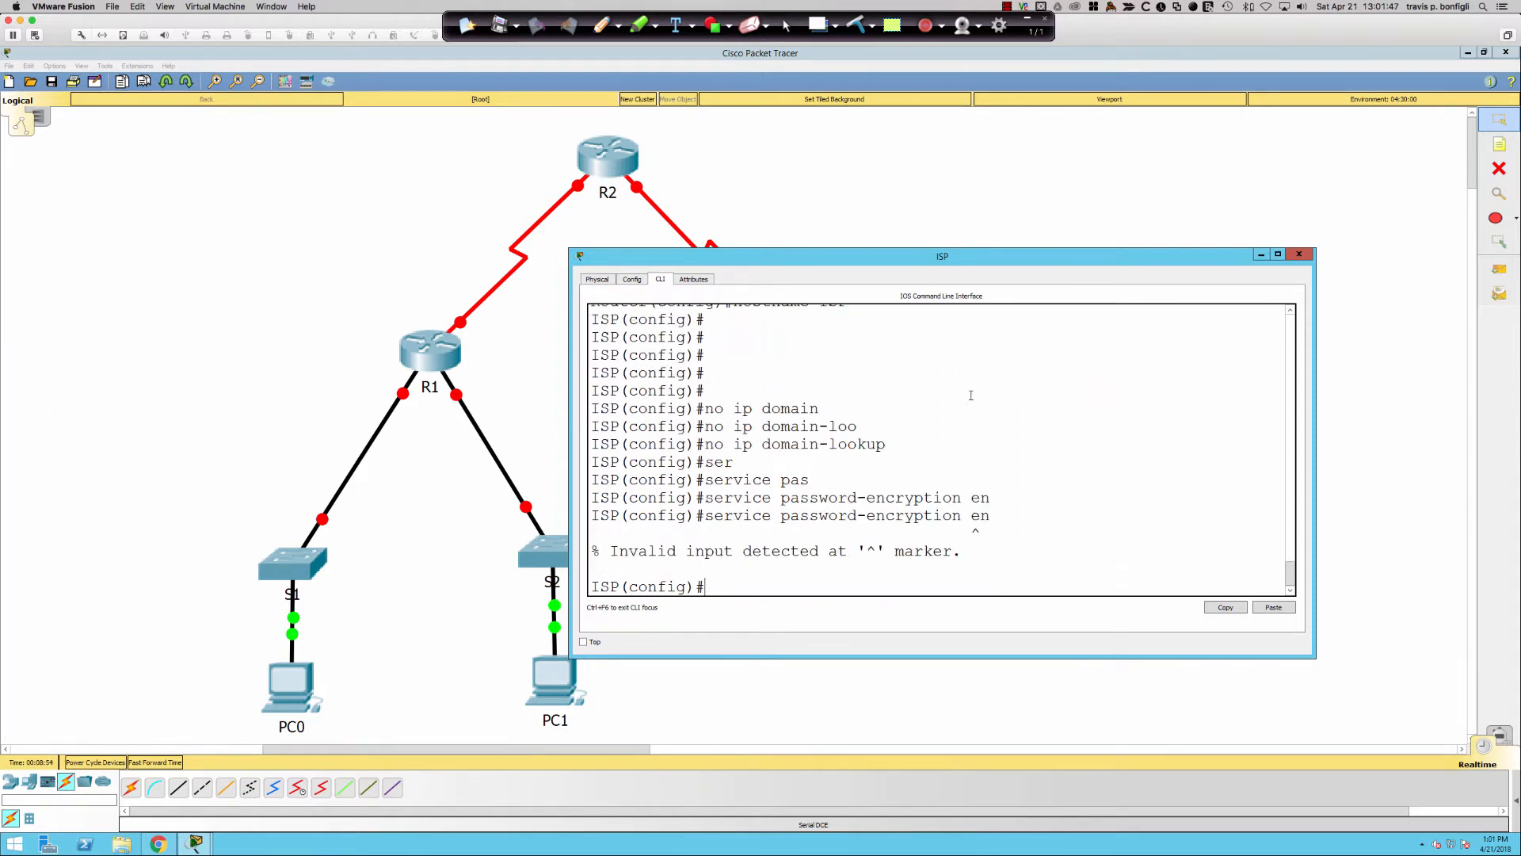
text(ser)
key(Tab)
text(pa)
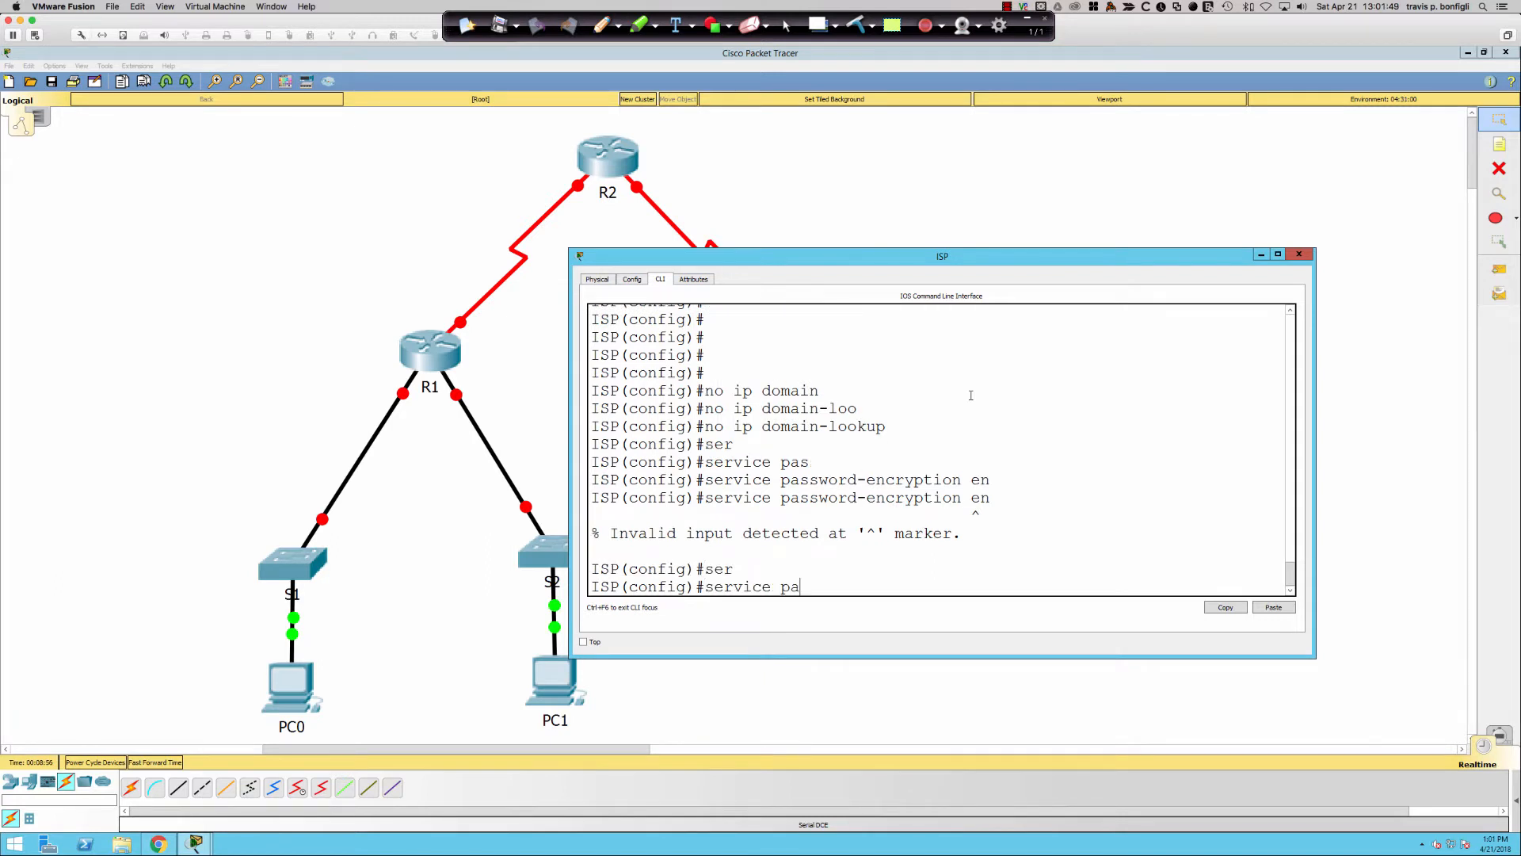
key(Tab)
key(Return)
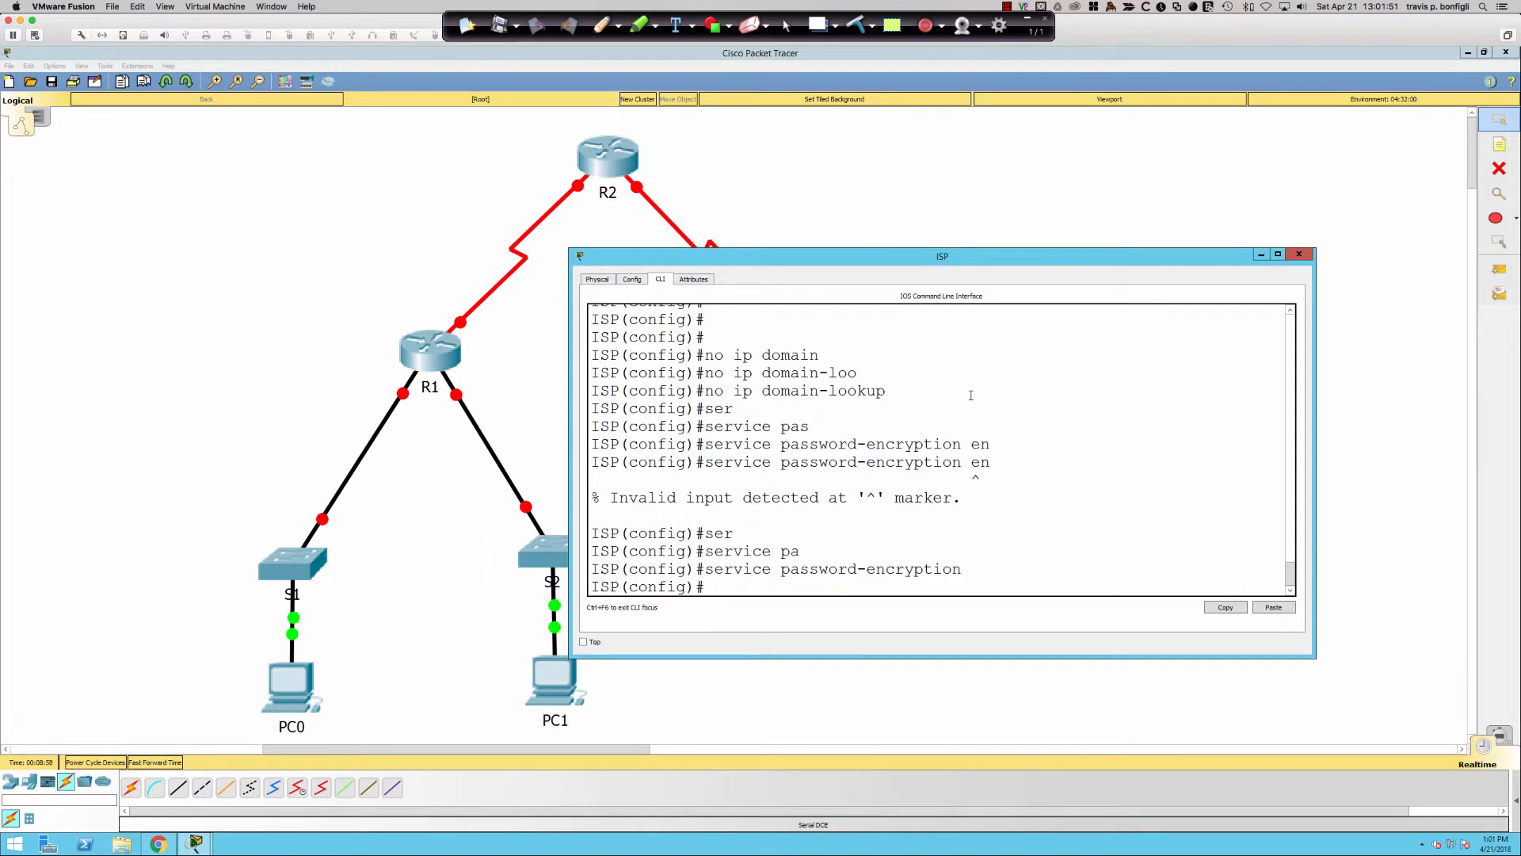
- Set ISP's enable secret password
text(en)
key(Tab)
text(sec)
key(Tab)
key(BackSpace)
key(BackSpace)
key(BackSpace)
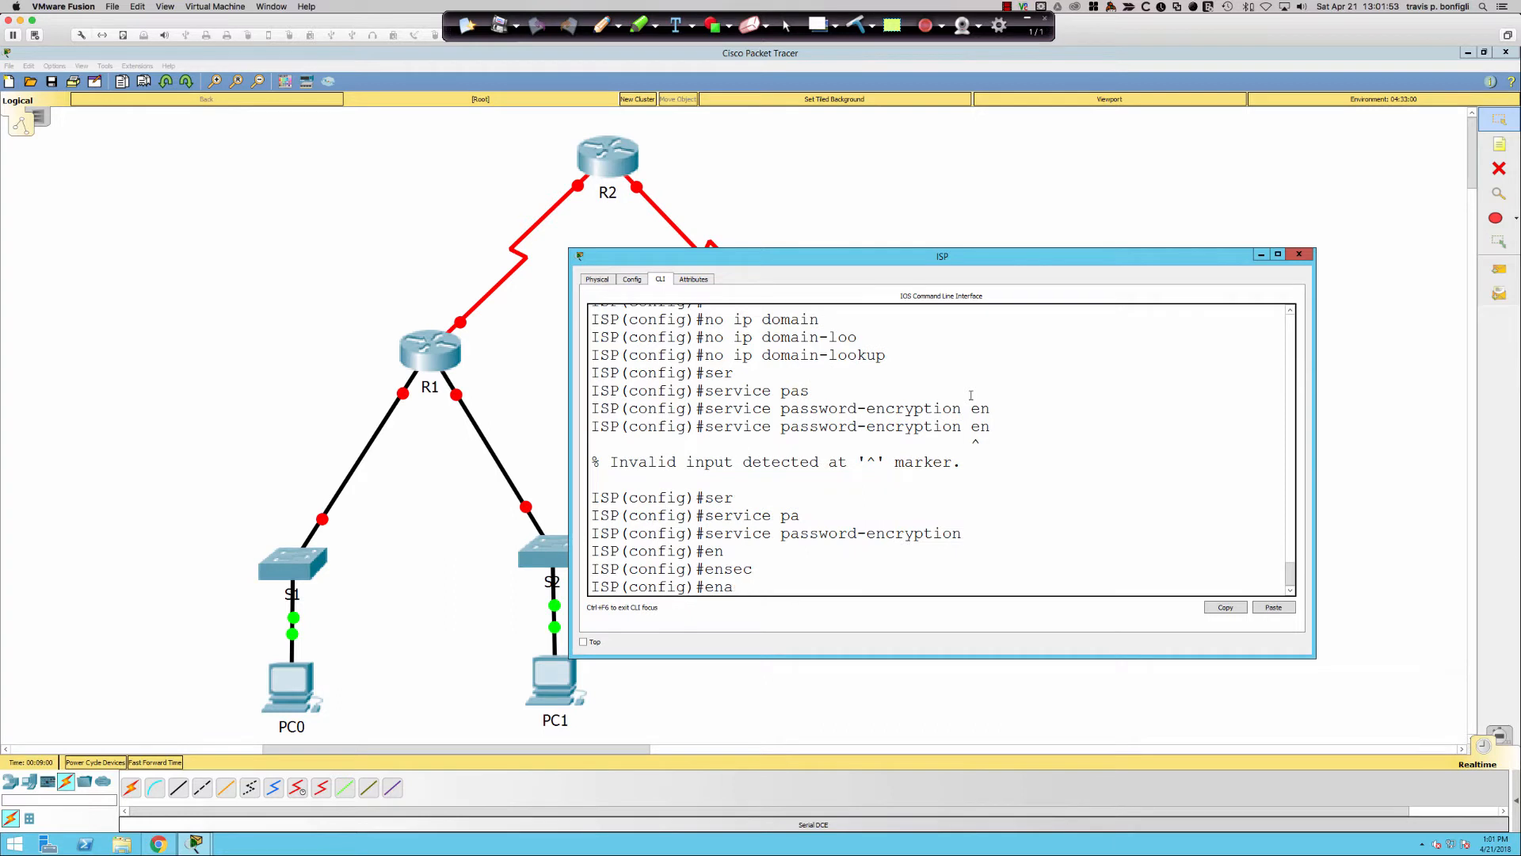
text(abl)
key(Tab)
text(sec)
key(Tab)
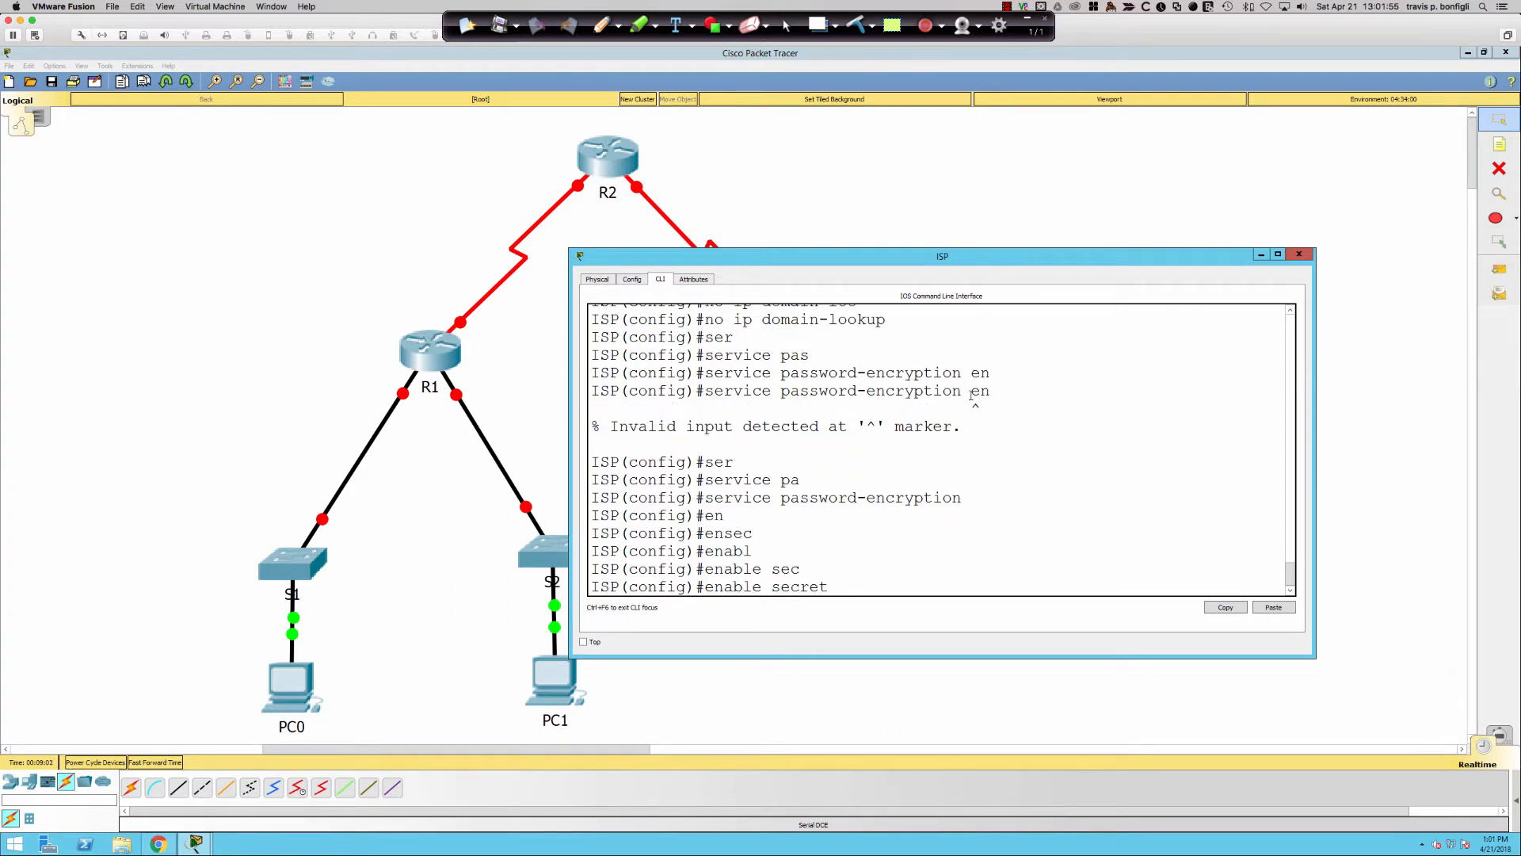
text(class)
key(Return)
- Add a banner motd reading 'Unauthorized access' delimited by #
text(ban)
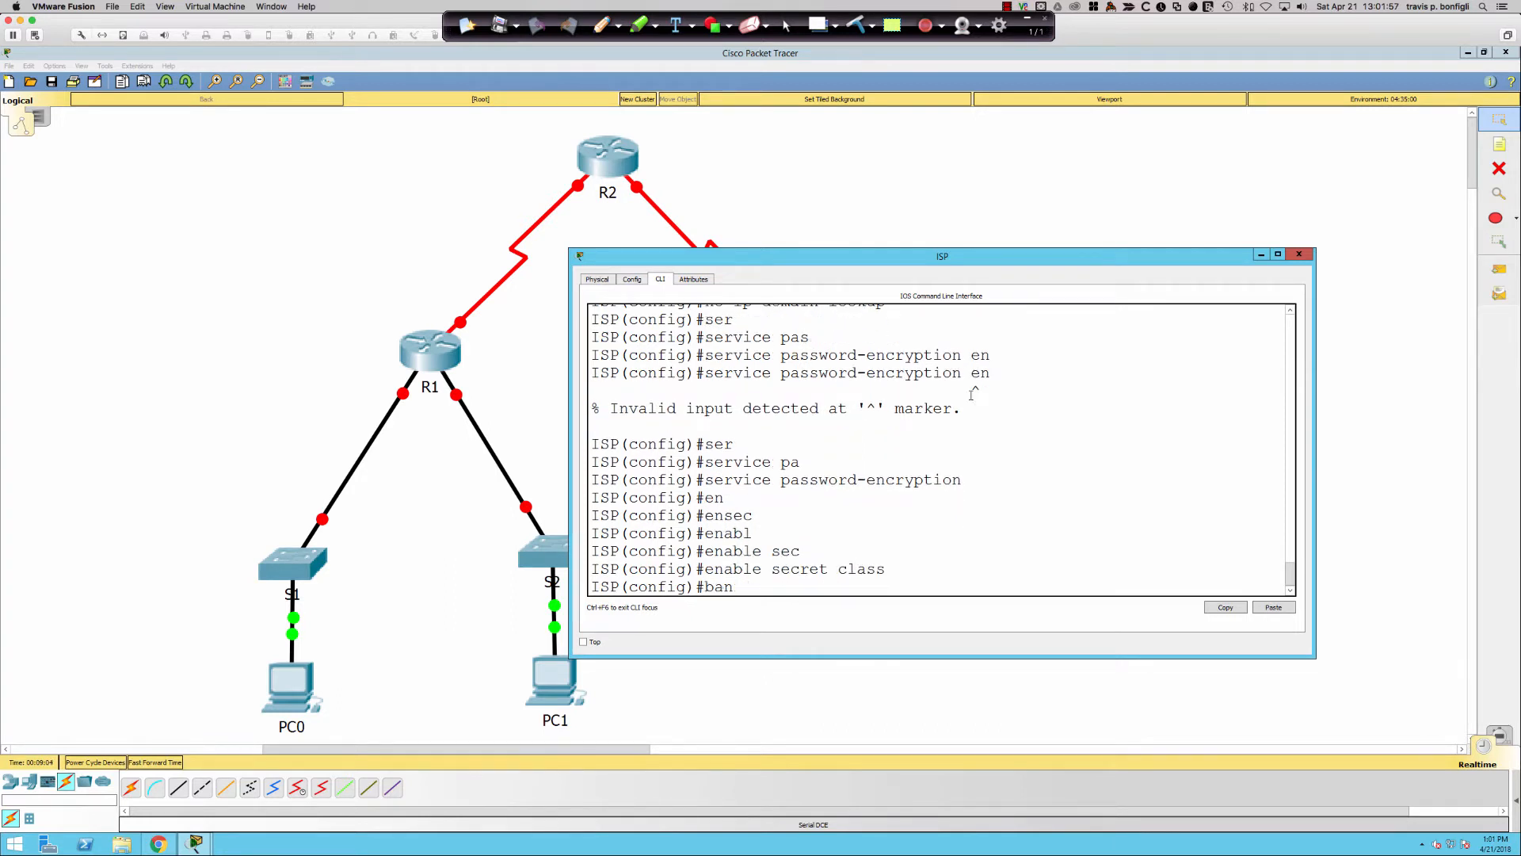
text(ner mo)
text(td)
text( #)
key(Return)
text(U)
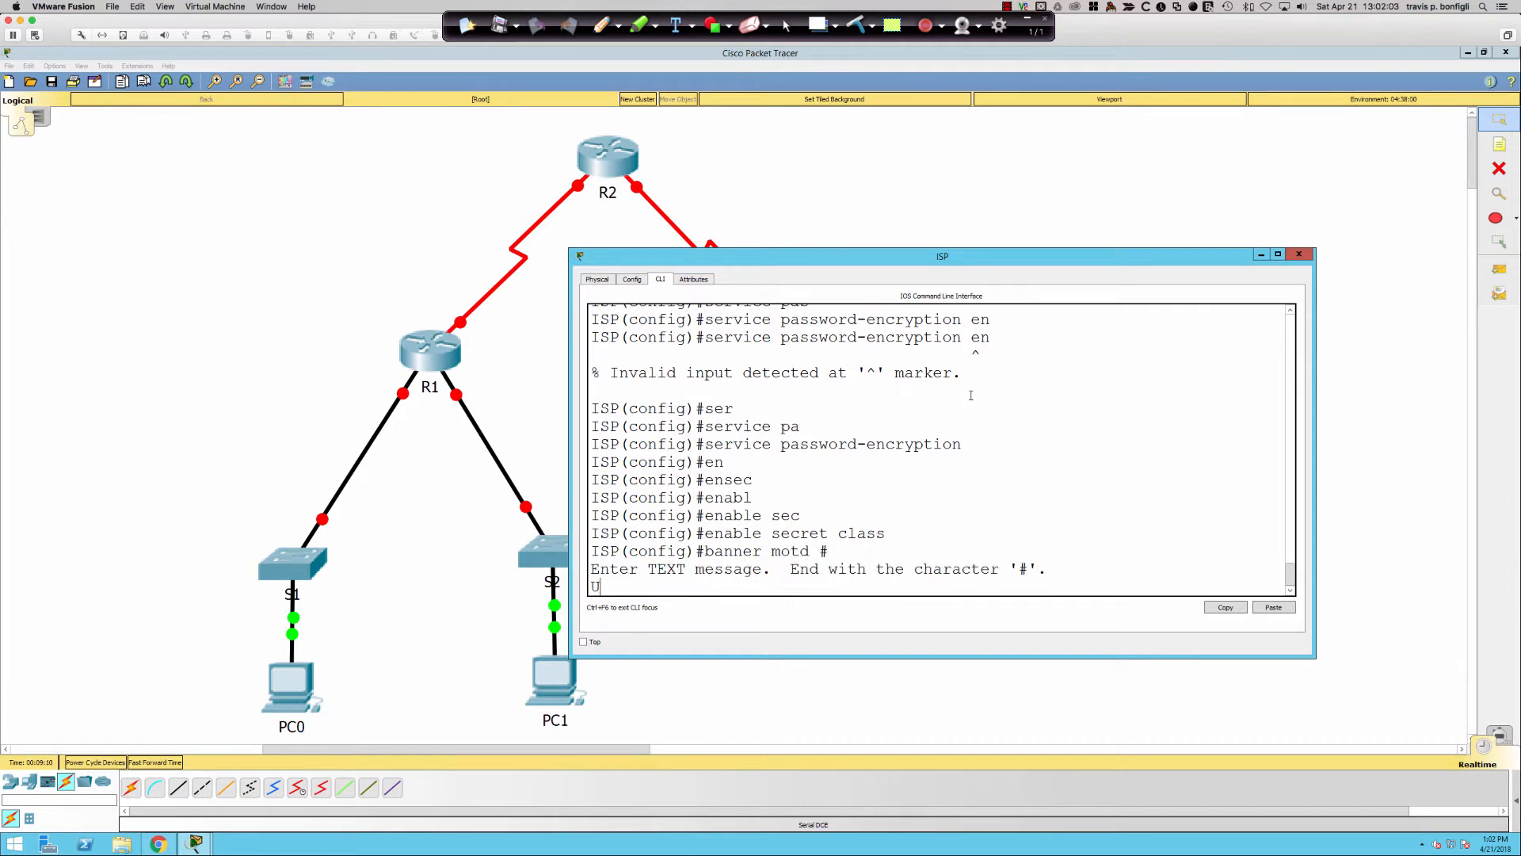
text(nauthorized access)
key(Return)
text(#)
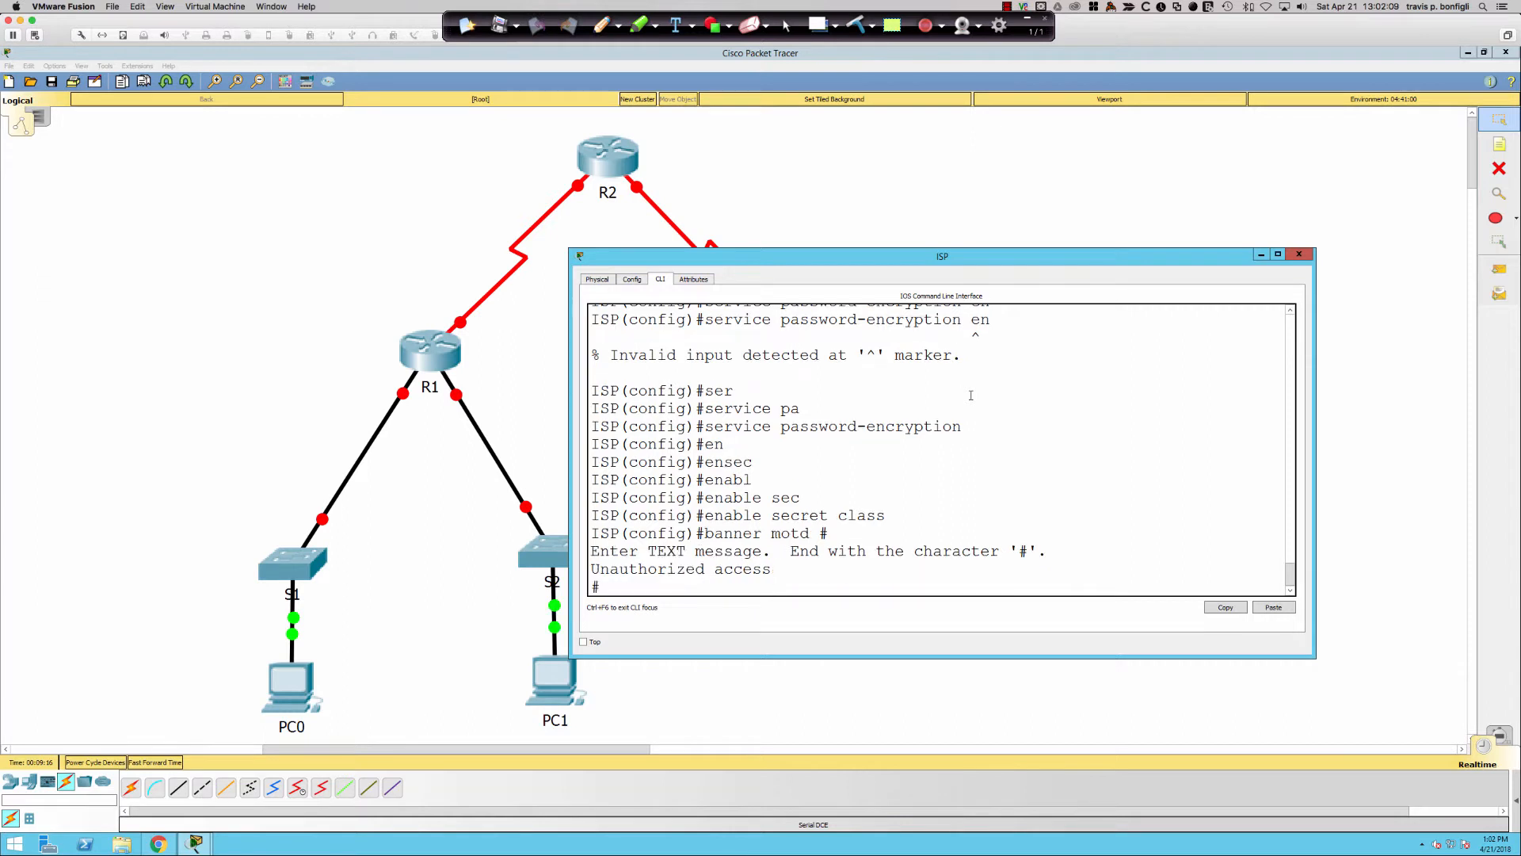
key(Return)
key(Return)
- Set a password on console line 0 and attempt to enable login
text(line con 0)
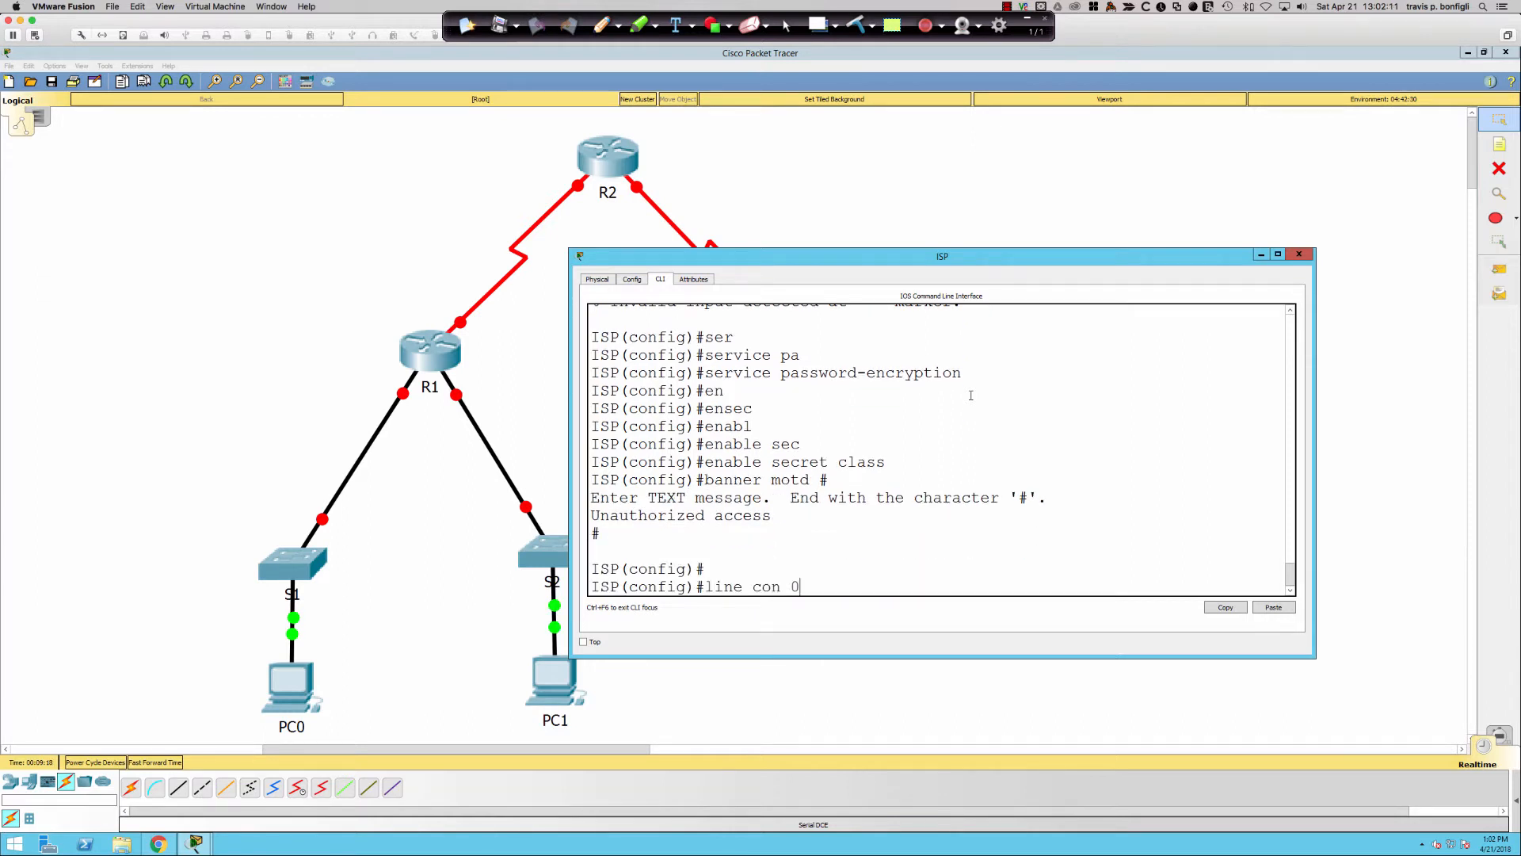
key(Return)
text(password cisco)
key(Return)
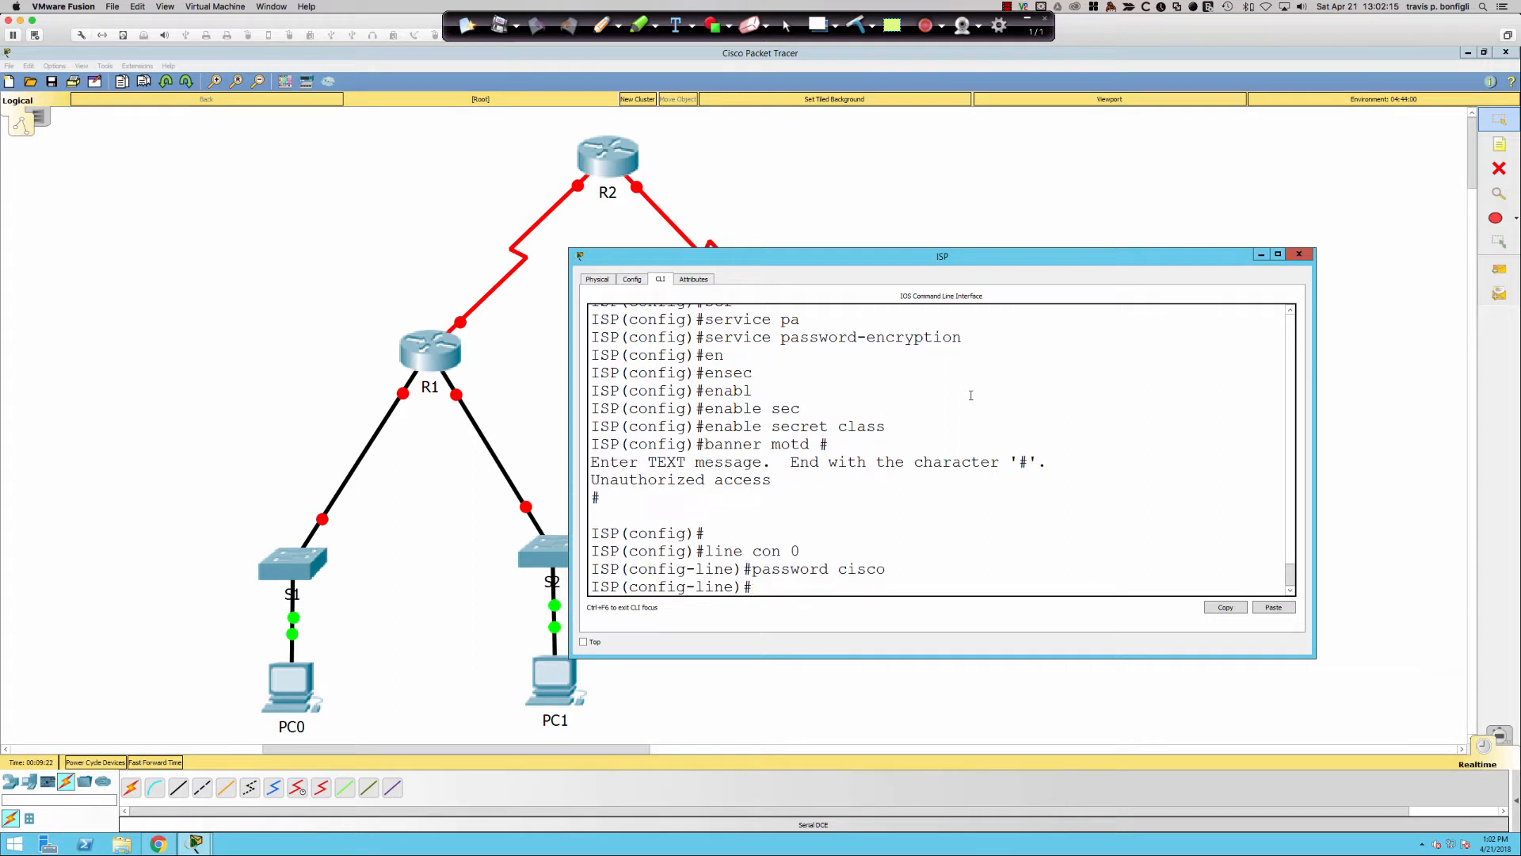
text(loing)
key(Return)
- Enable logging synchronous on the console line, correcting the mistyped keyword
text(l)
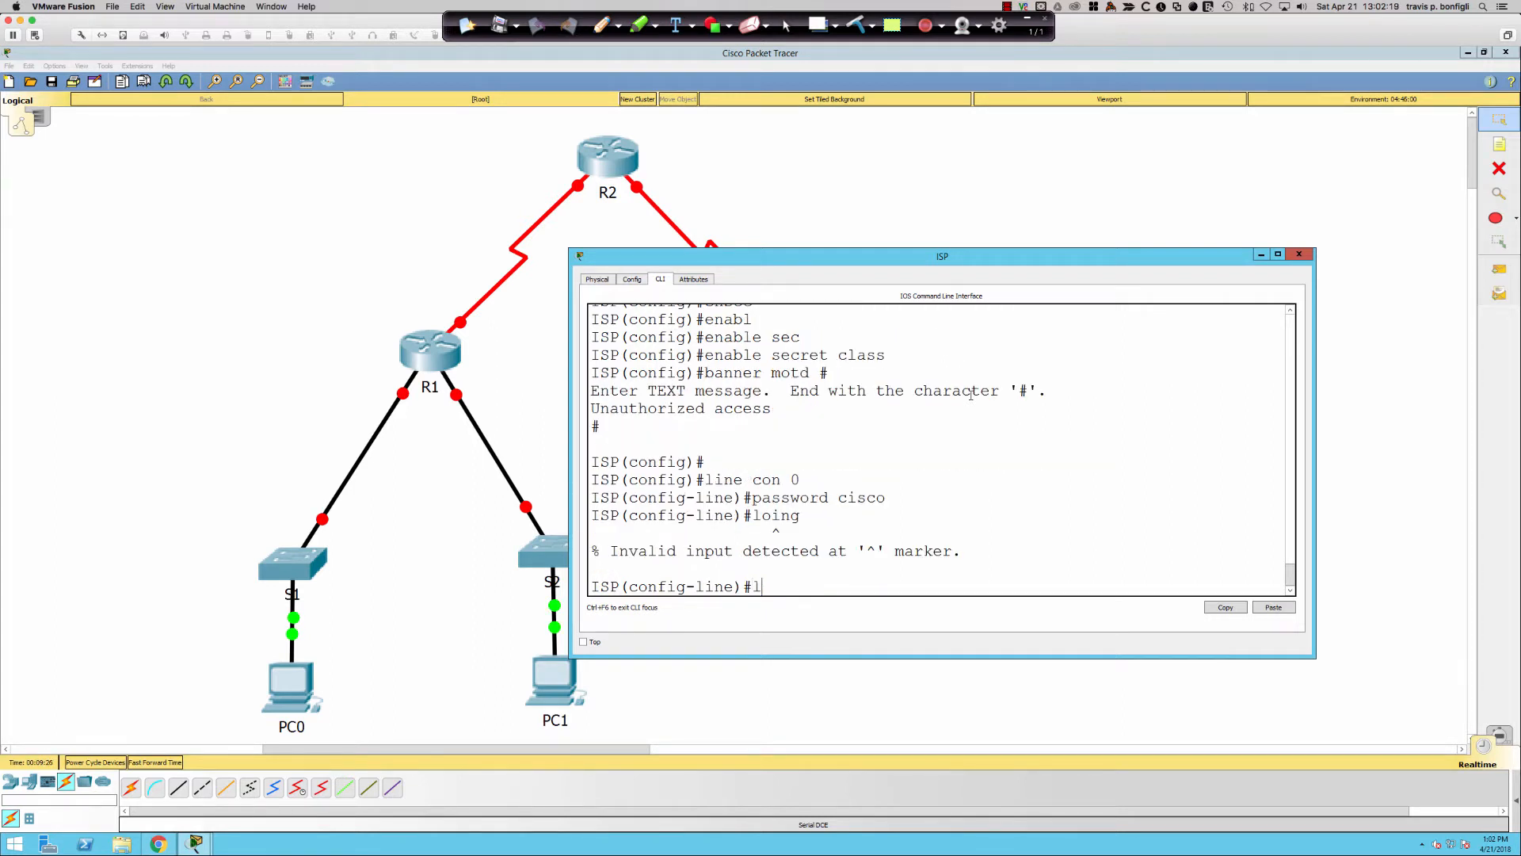
text(ogging sycn)
key(Return)
key(Up)
key(BackSpace)
text(h)
key(Return)
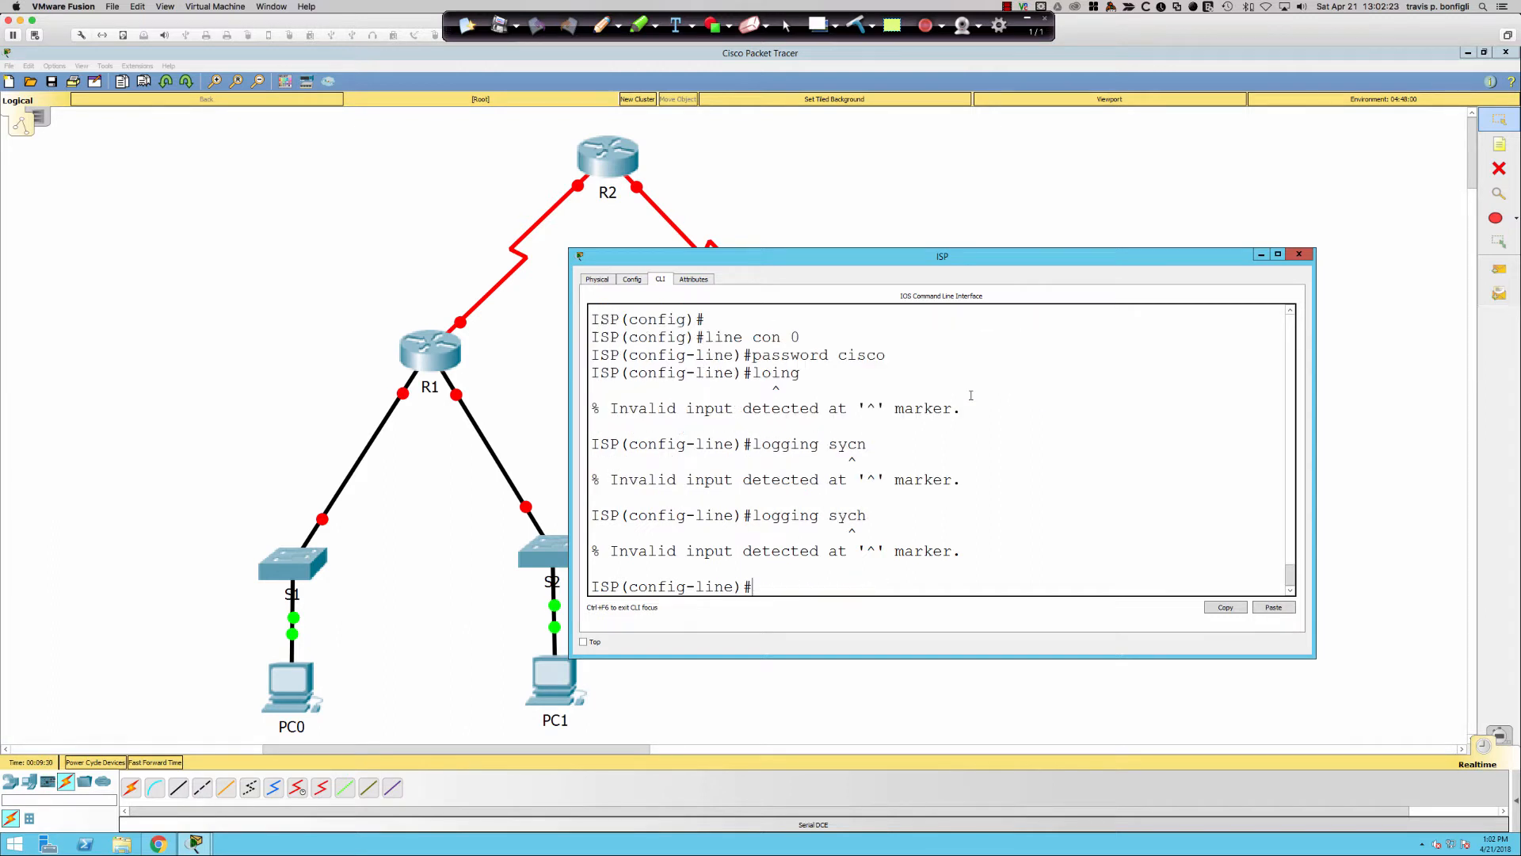
text(logg)
key(Tab)
text(syn)
key(Tab)
key(Return)
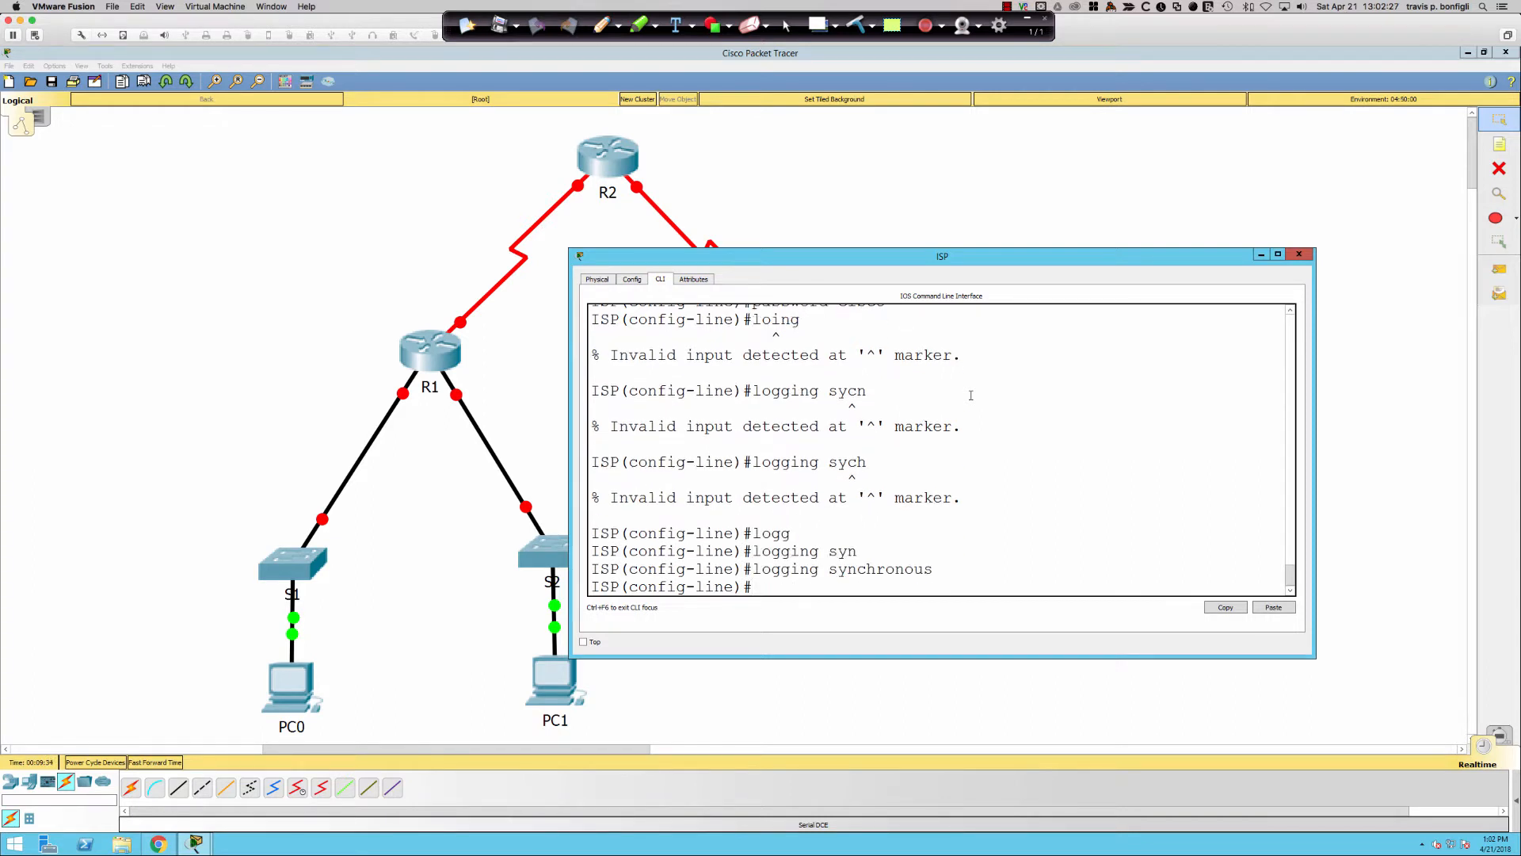
key(Return)
- Set a password and require login on vty lines 0 15
text(line vty 0 15)
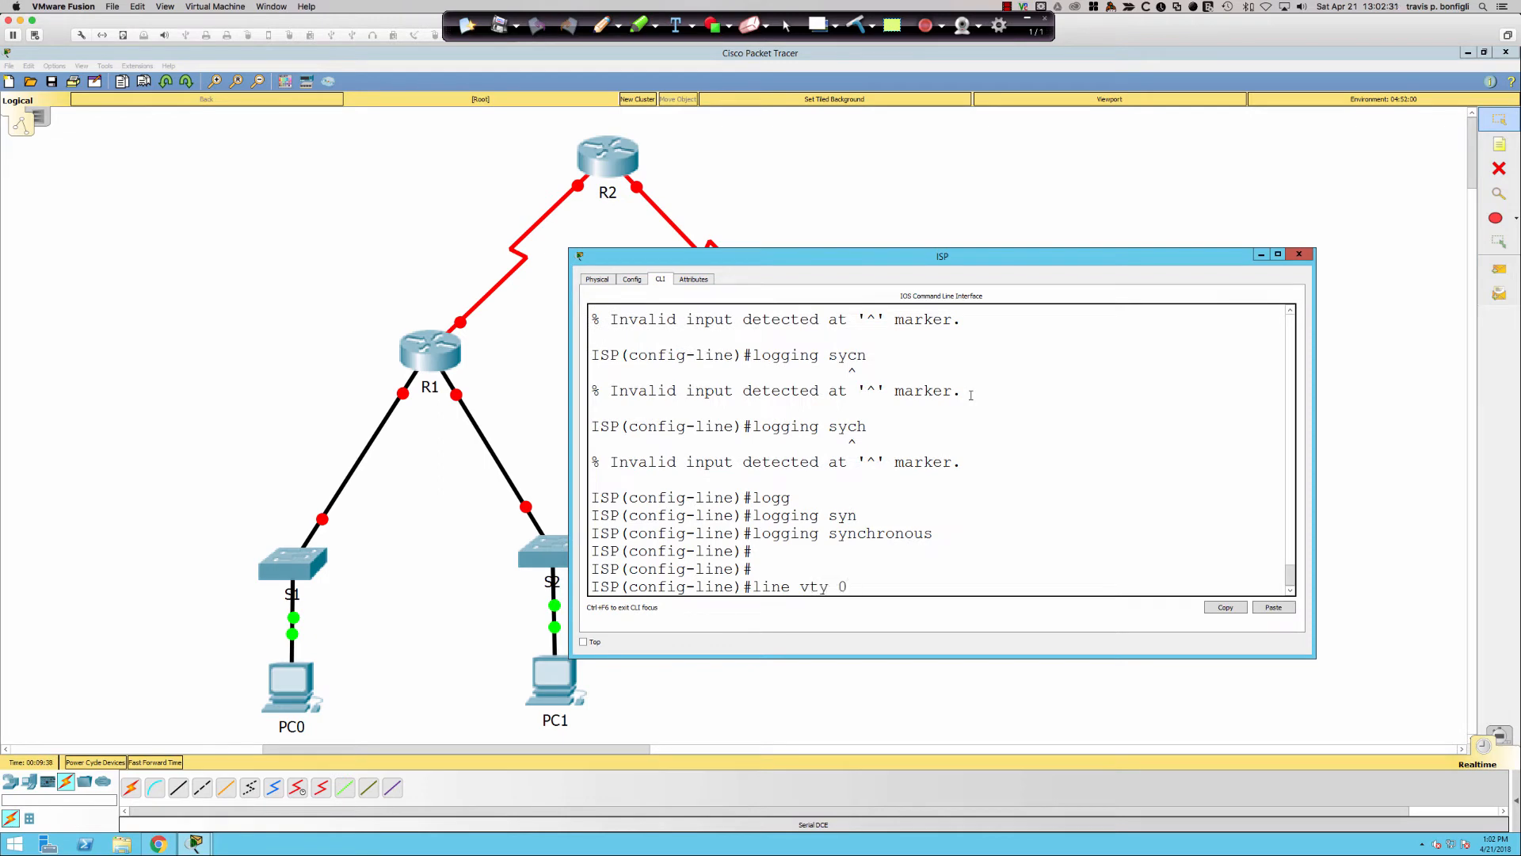
key(Return)
text(password ci)
text(sco)
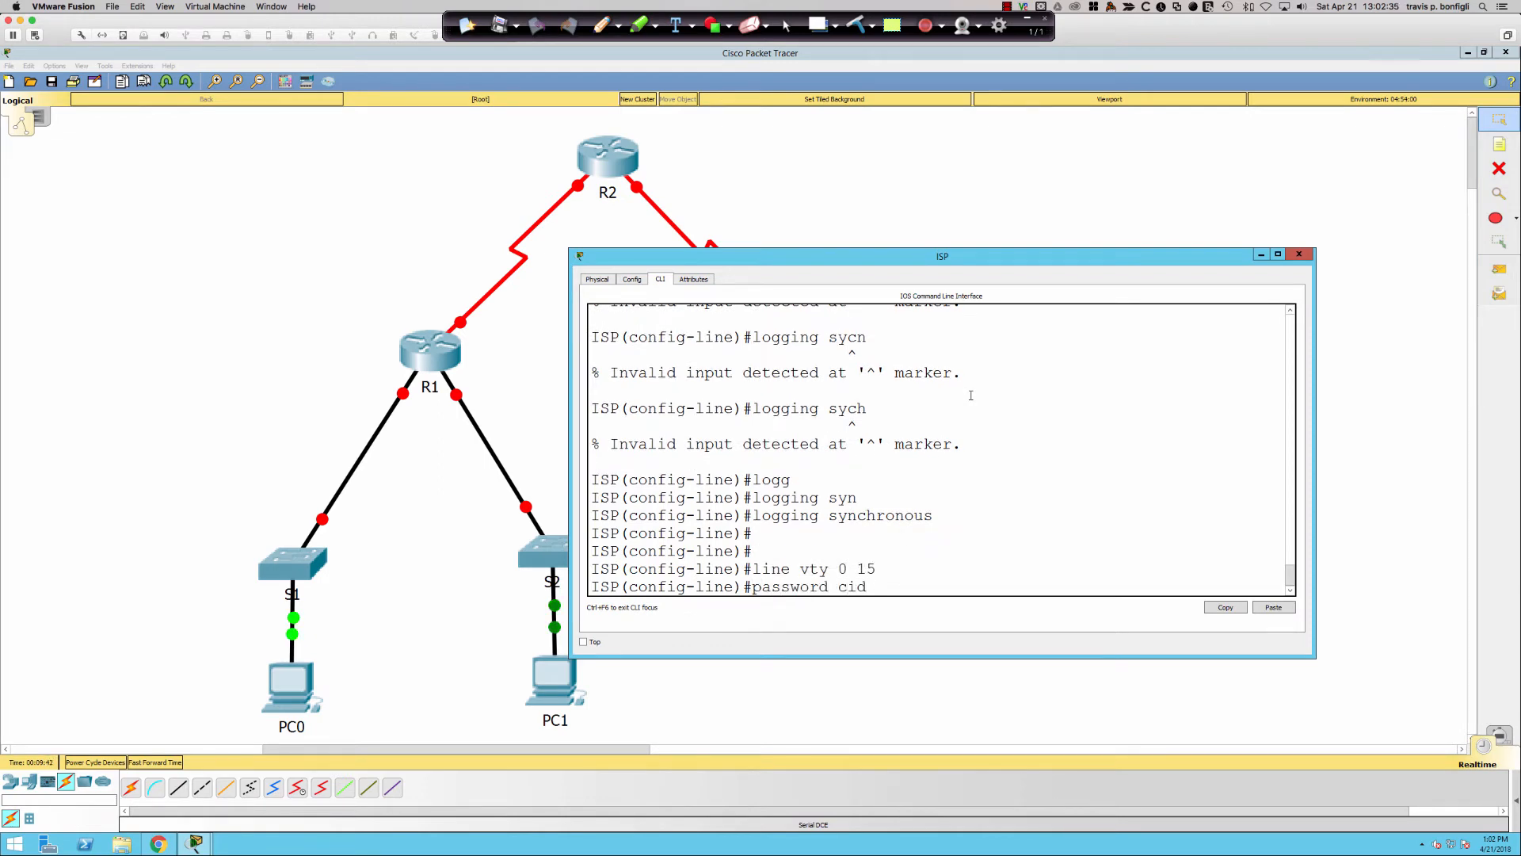
key(Return)
text(login)
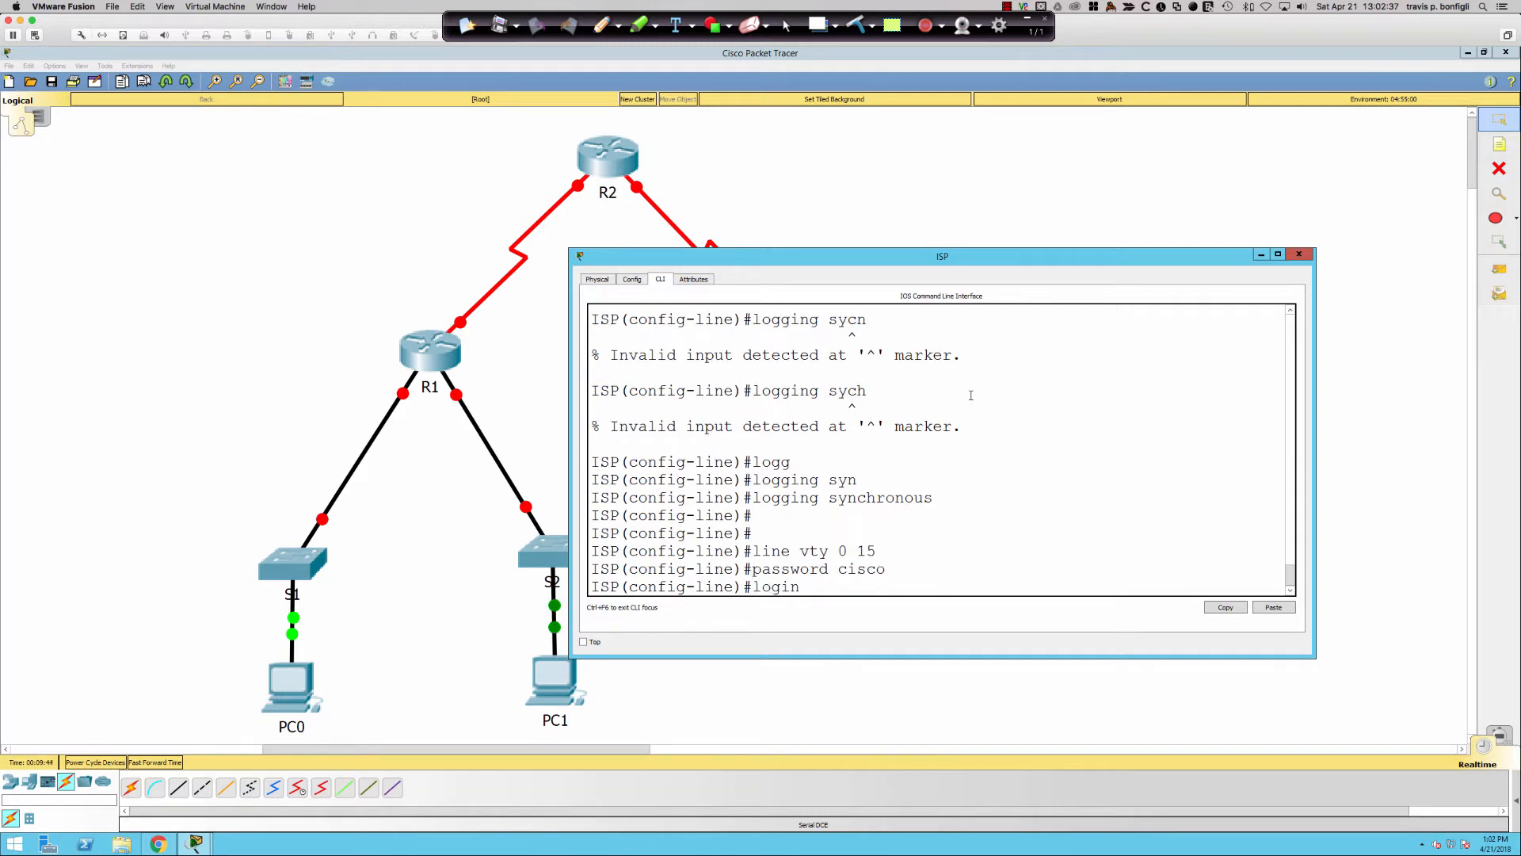
key(Return)
- Exit configuration mode and save ISP's configuration with wri me
key(Return)
key(Return)
key(Return)
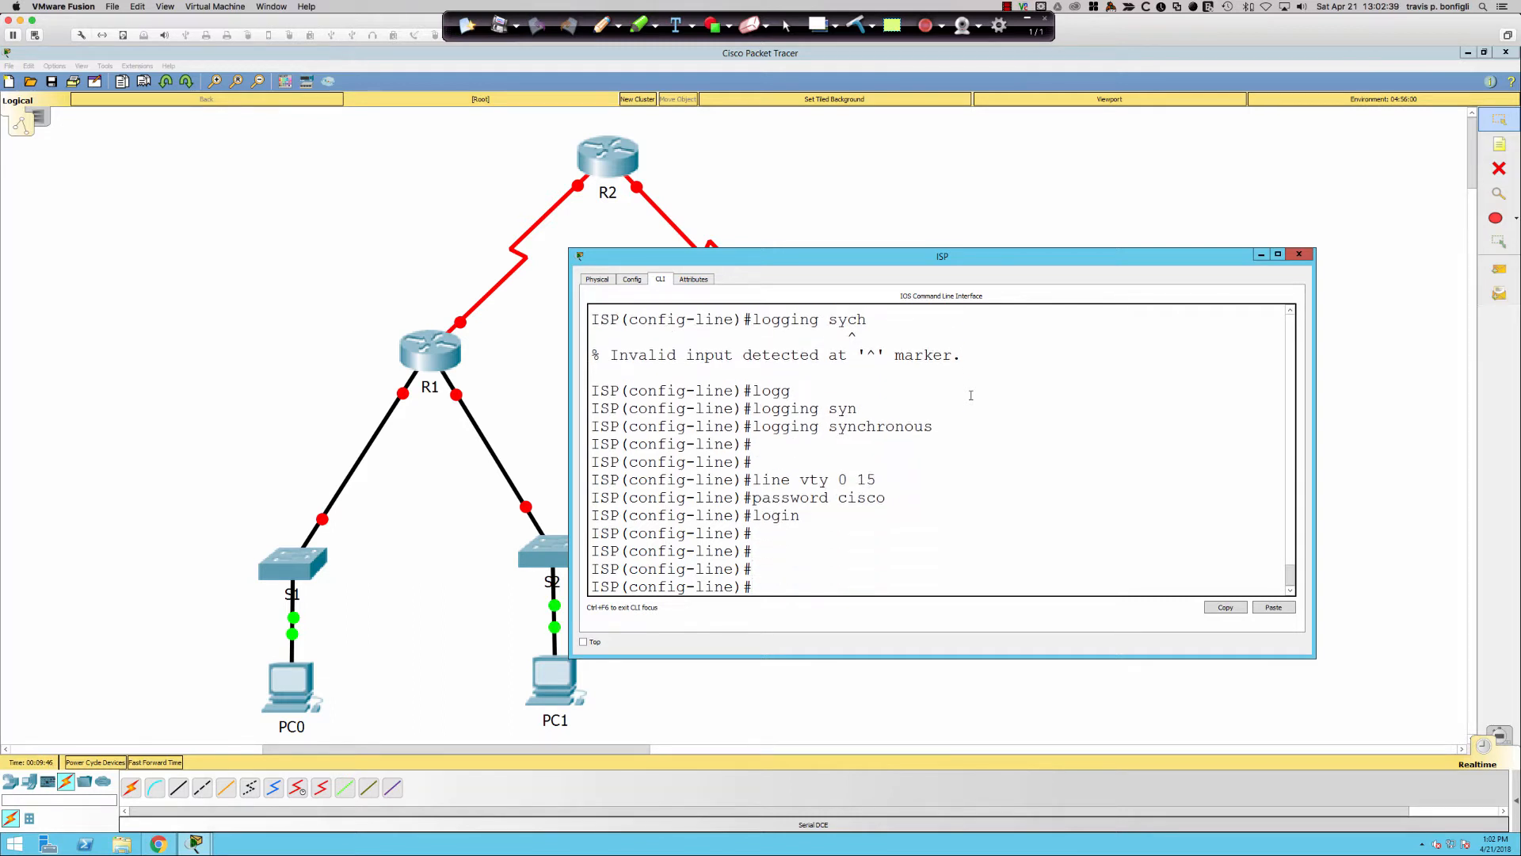
text(end)
key(Return)
text(wri me)
key(Return)
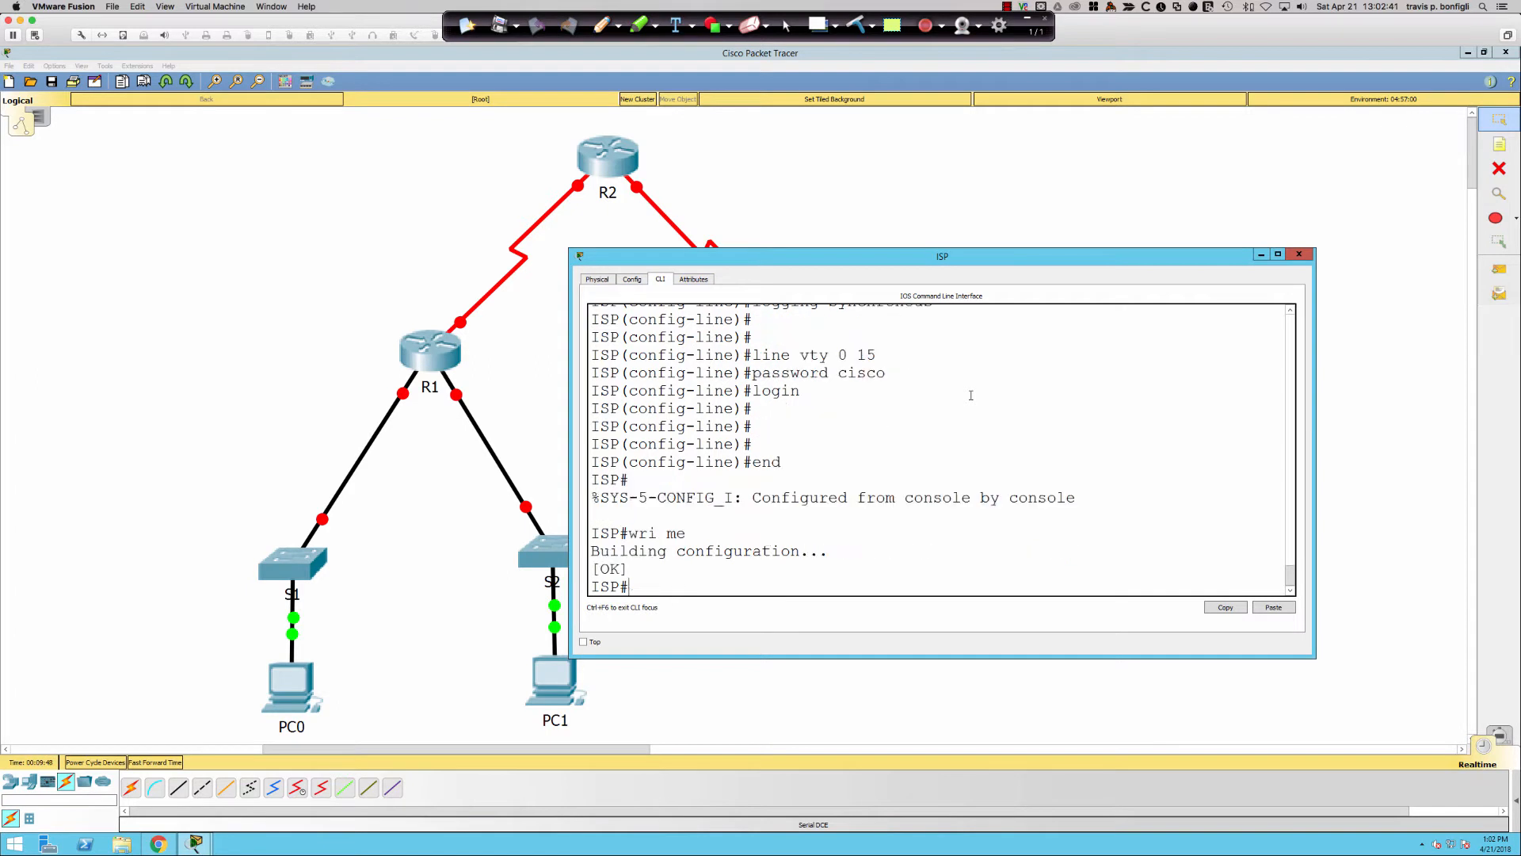
- Open R2's CLI, enlarge the console, and disable DNS domain lookup
click(600, 152)
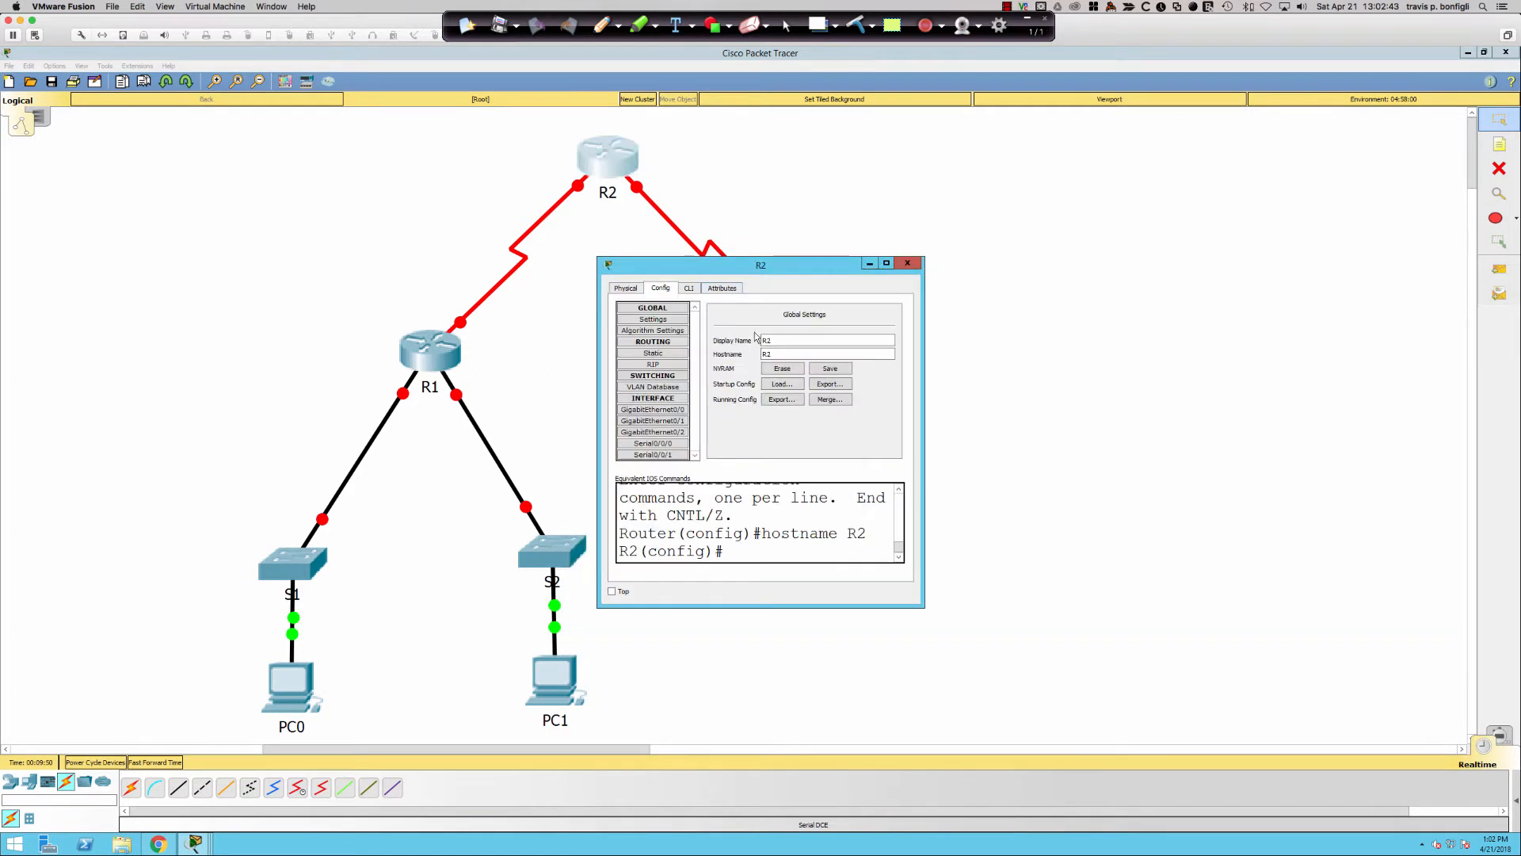
click(687, 289)
drag(923, 603, 1439, 697)
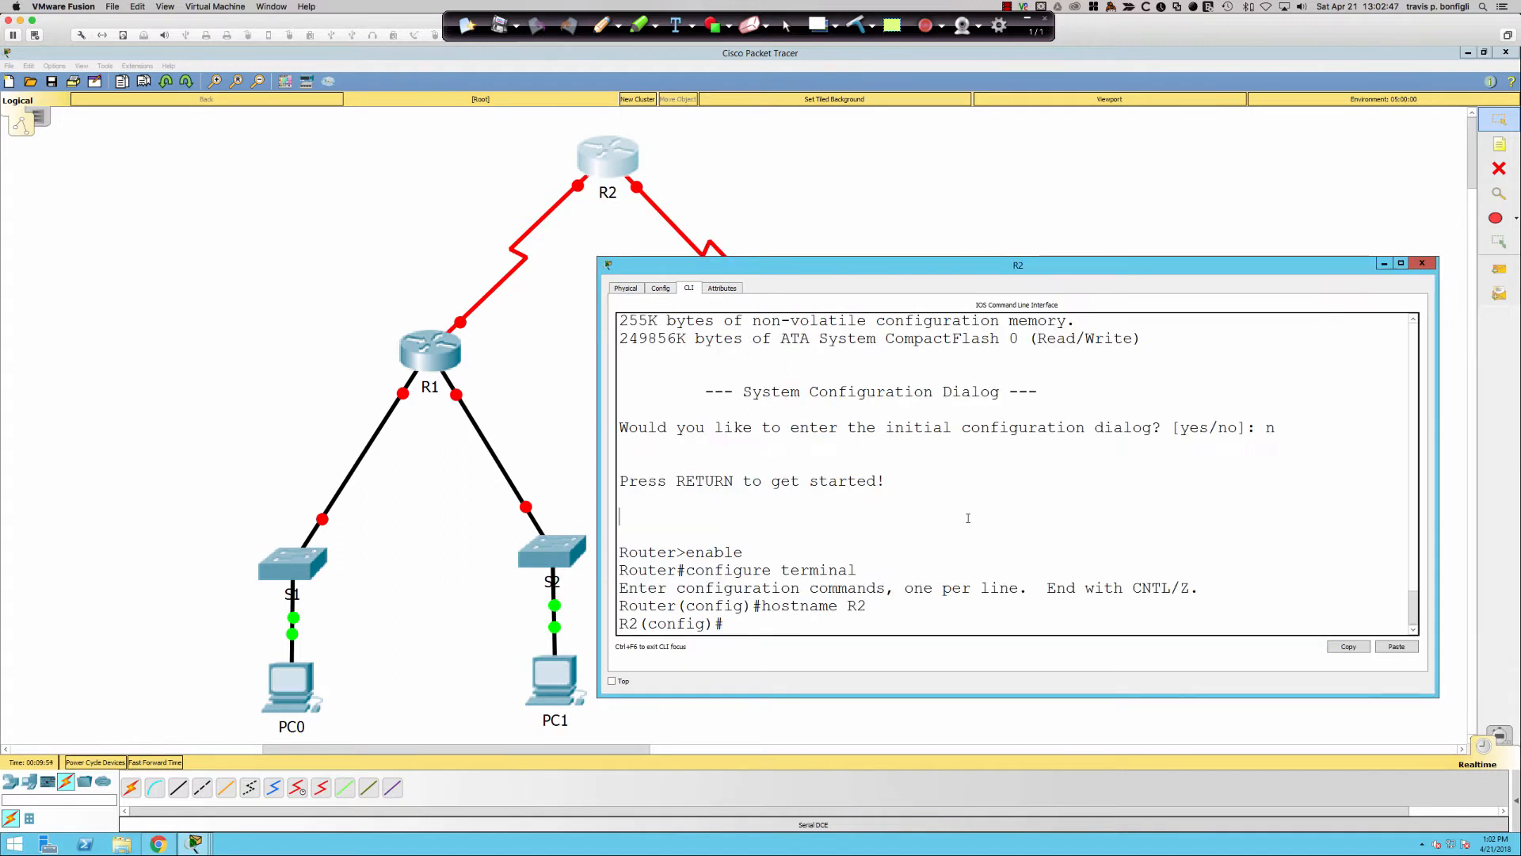
key(Return)
key(Return)
key(Return)
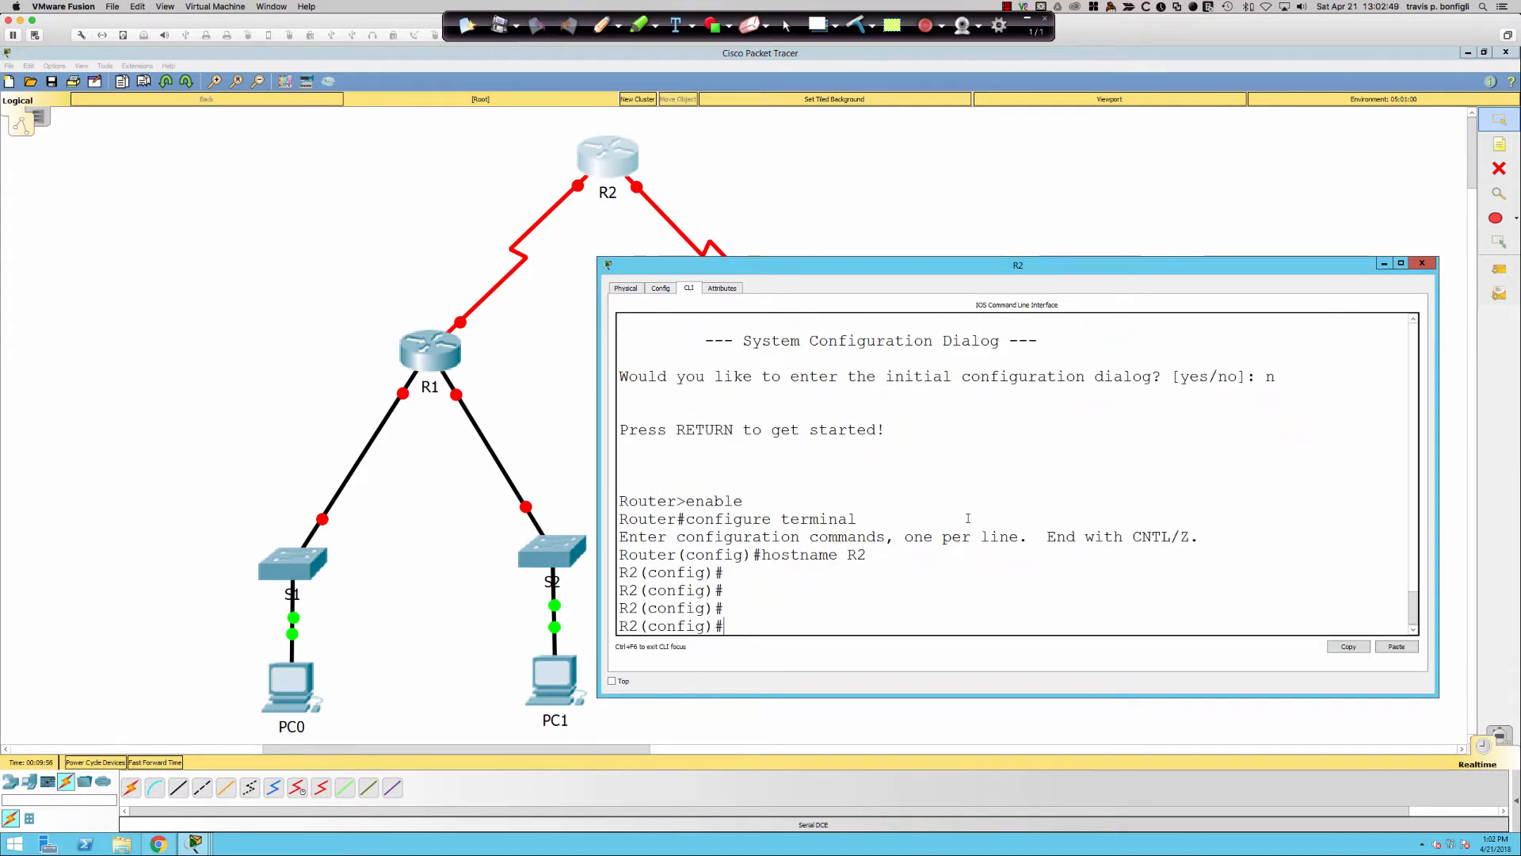
text(no ip domain-loo)
key(Tab)
key(Return)
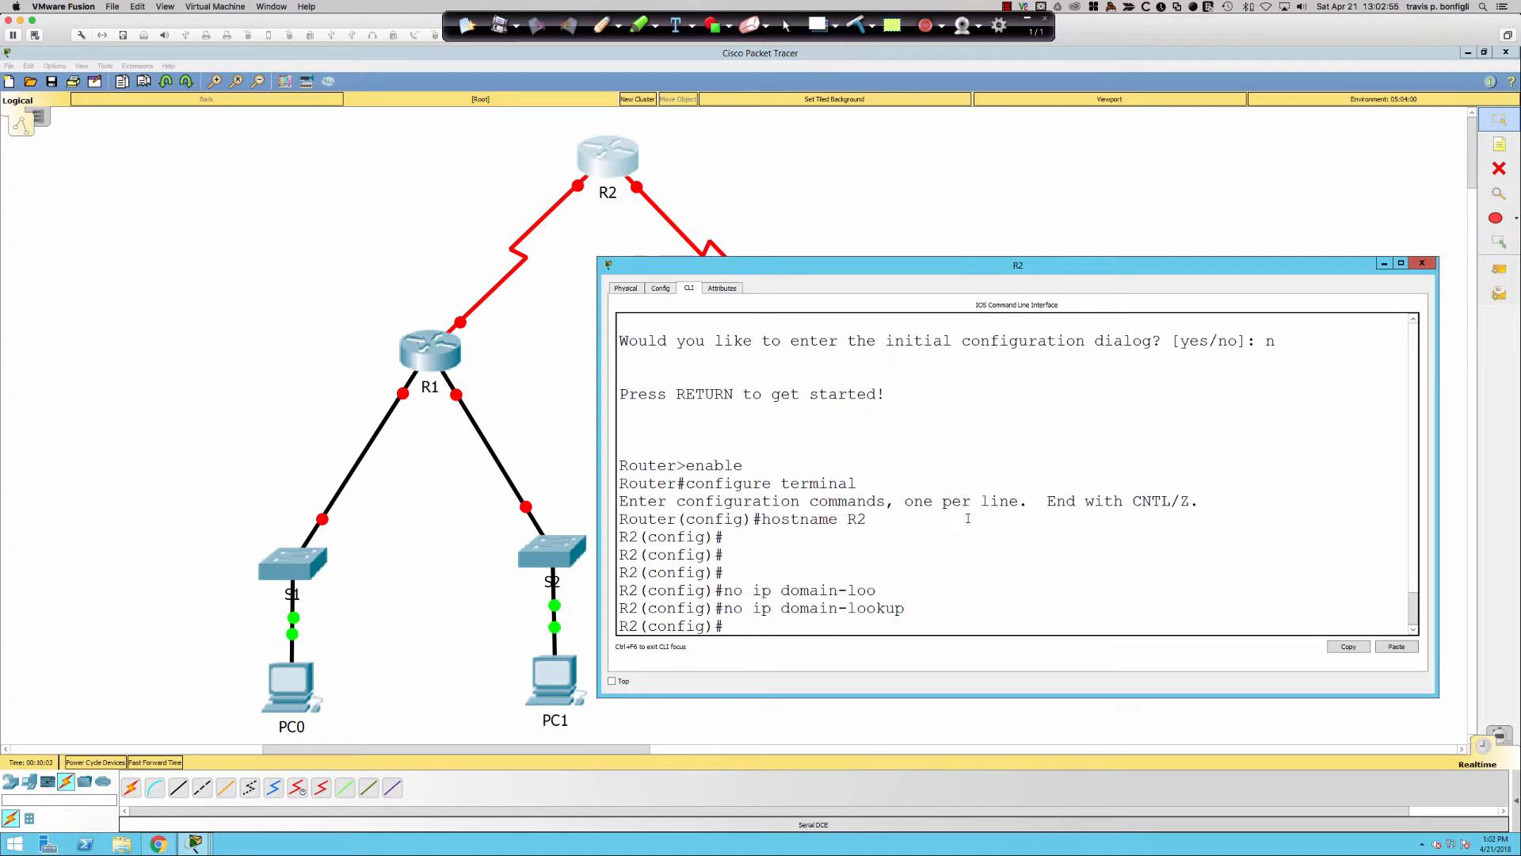
- Turn on service password-encryption on R2
text(ser)
key(Tab)
text(pas)
key(Tab)
key(Return)
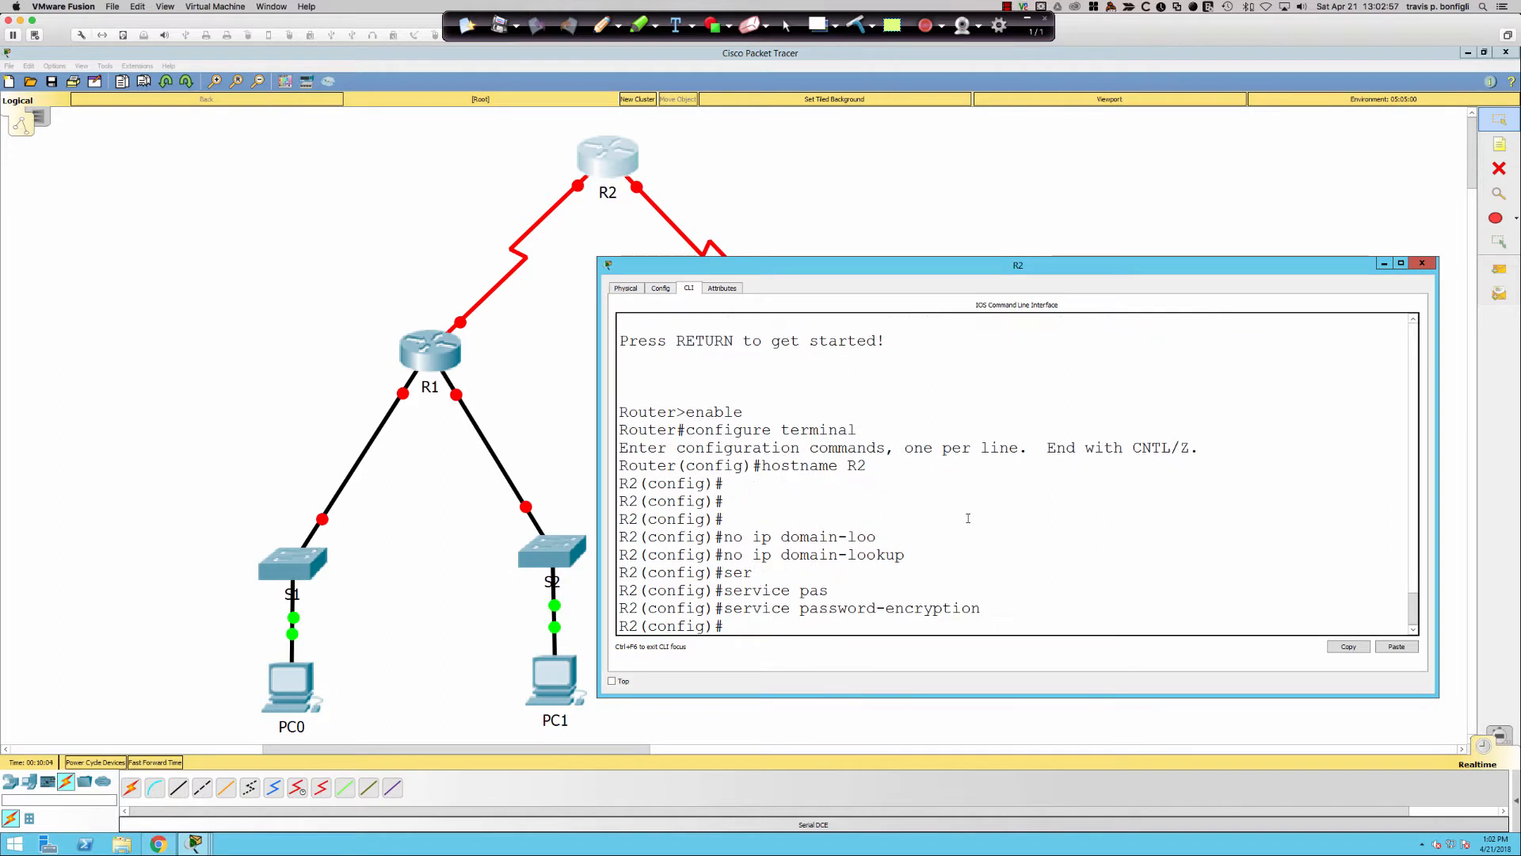
- Set R2's enable secret, then correct the secret value
text(en)
key(Tab)
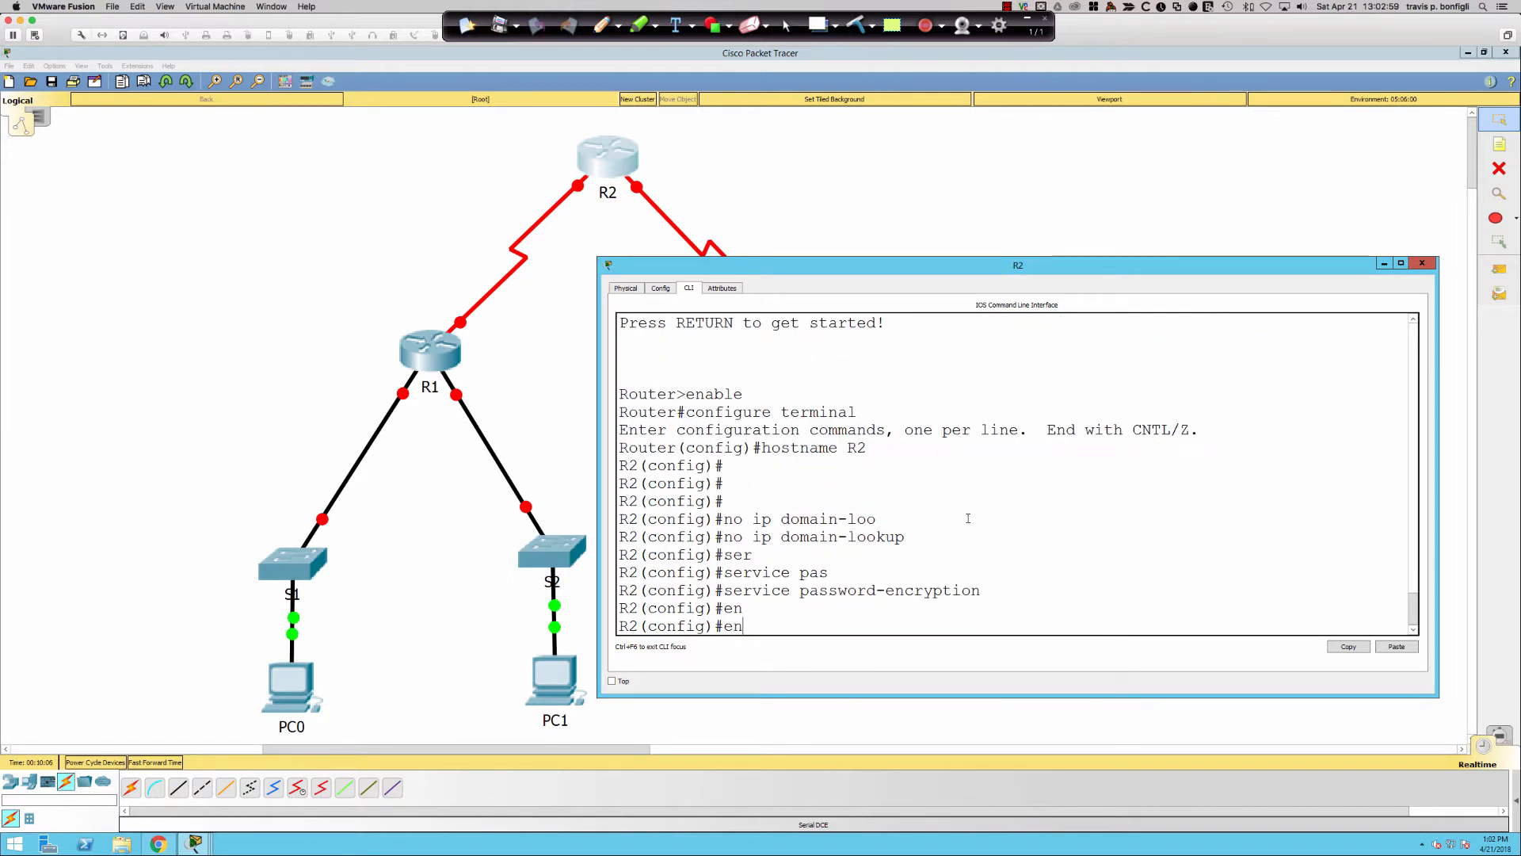
text(a)
key(Tab)
text(sec)
key(Tab)
text(cisco)
key(Return)
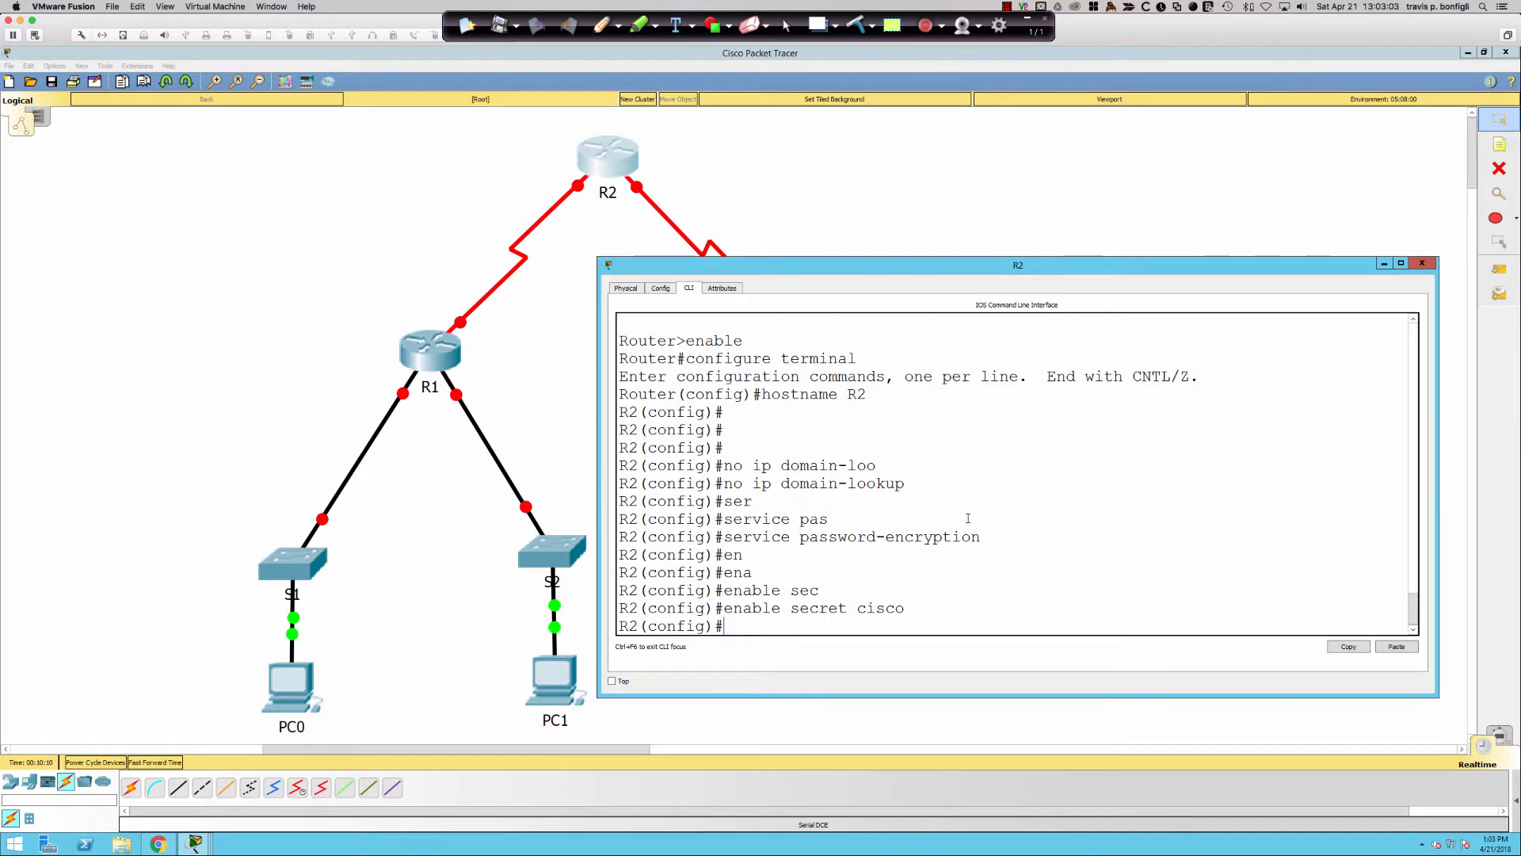
key(Up)
key(BackSpace)
key(BackSpace)
key(BackSpace)
key(BackSpace)
text(lass)
key(Return)
- Add a banner motd reading 'no access' delimited by #
text(banner motd)
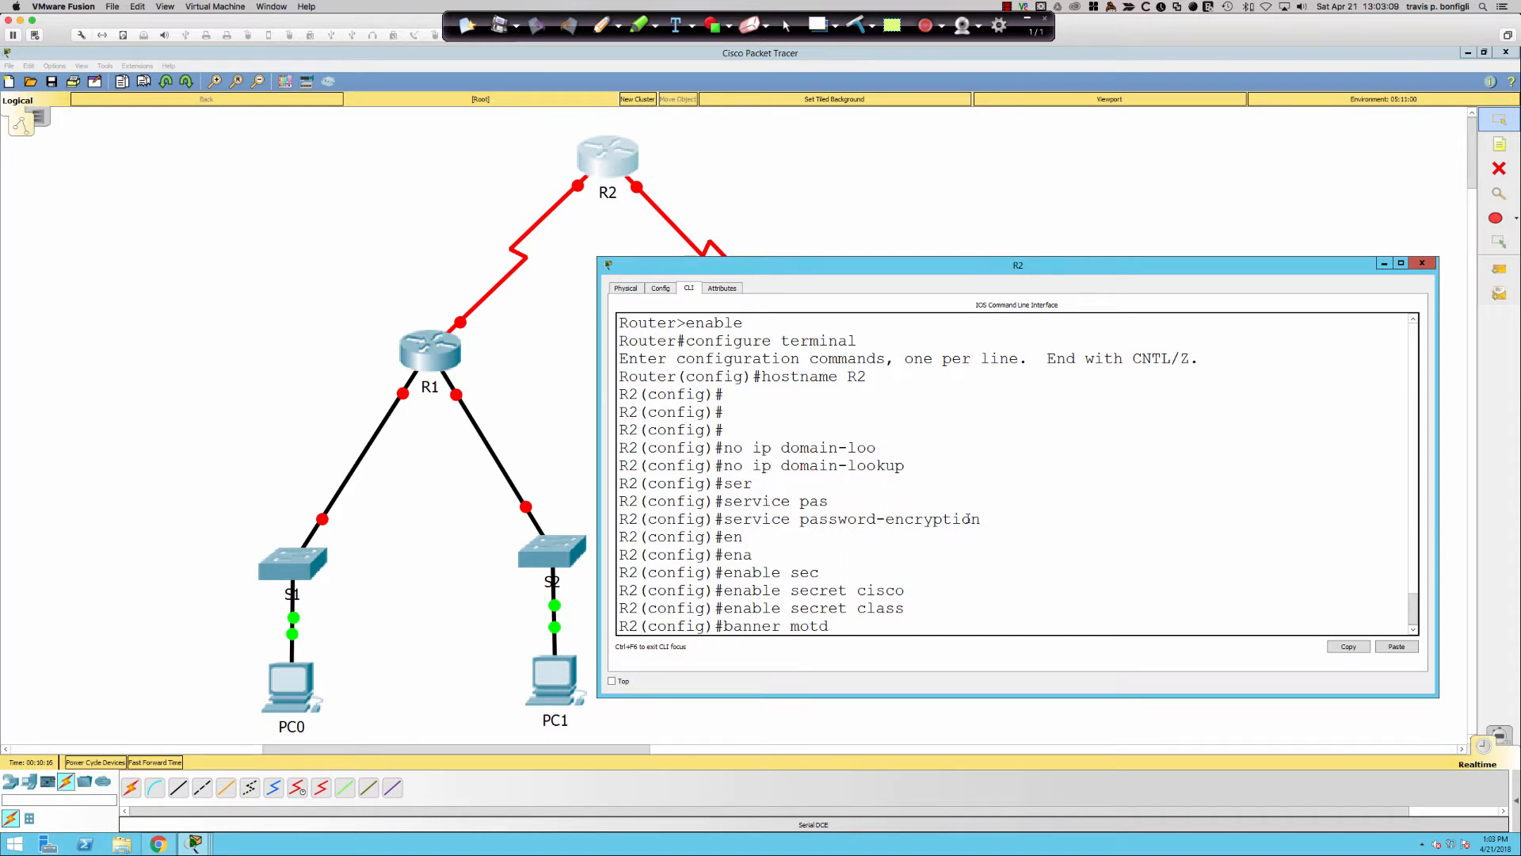
text( #)
key(Return)
text(no access)
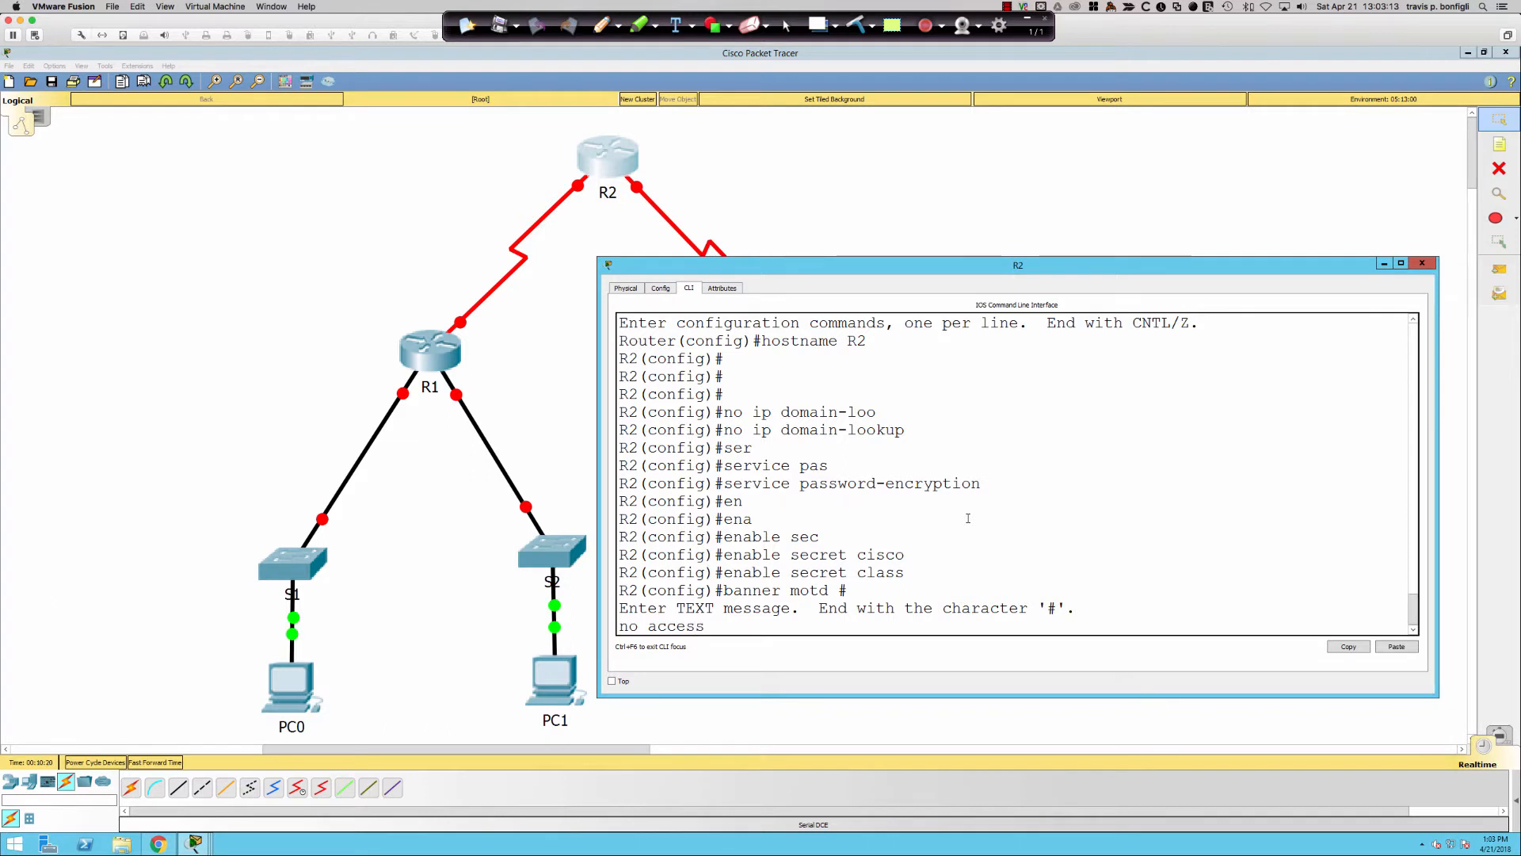
key(Return)
key(Return)
text(#)
- Configure console line 0 with logging synchronous, a password, and login
key(Return)
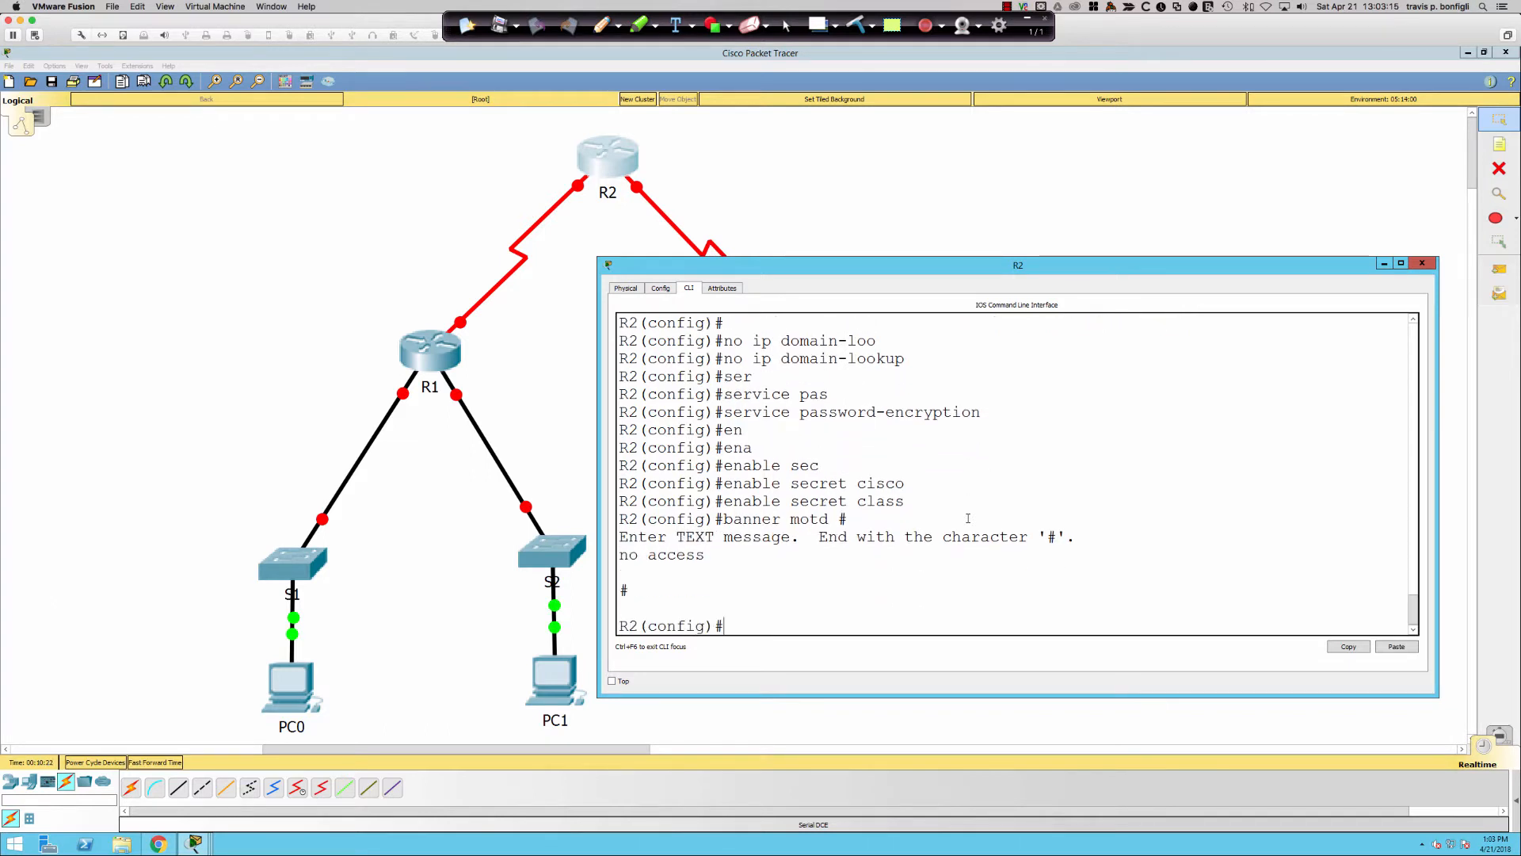
text(line con 0)
key(Return)
text(logg synch)
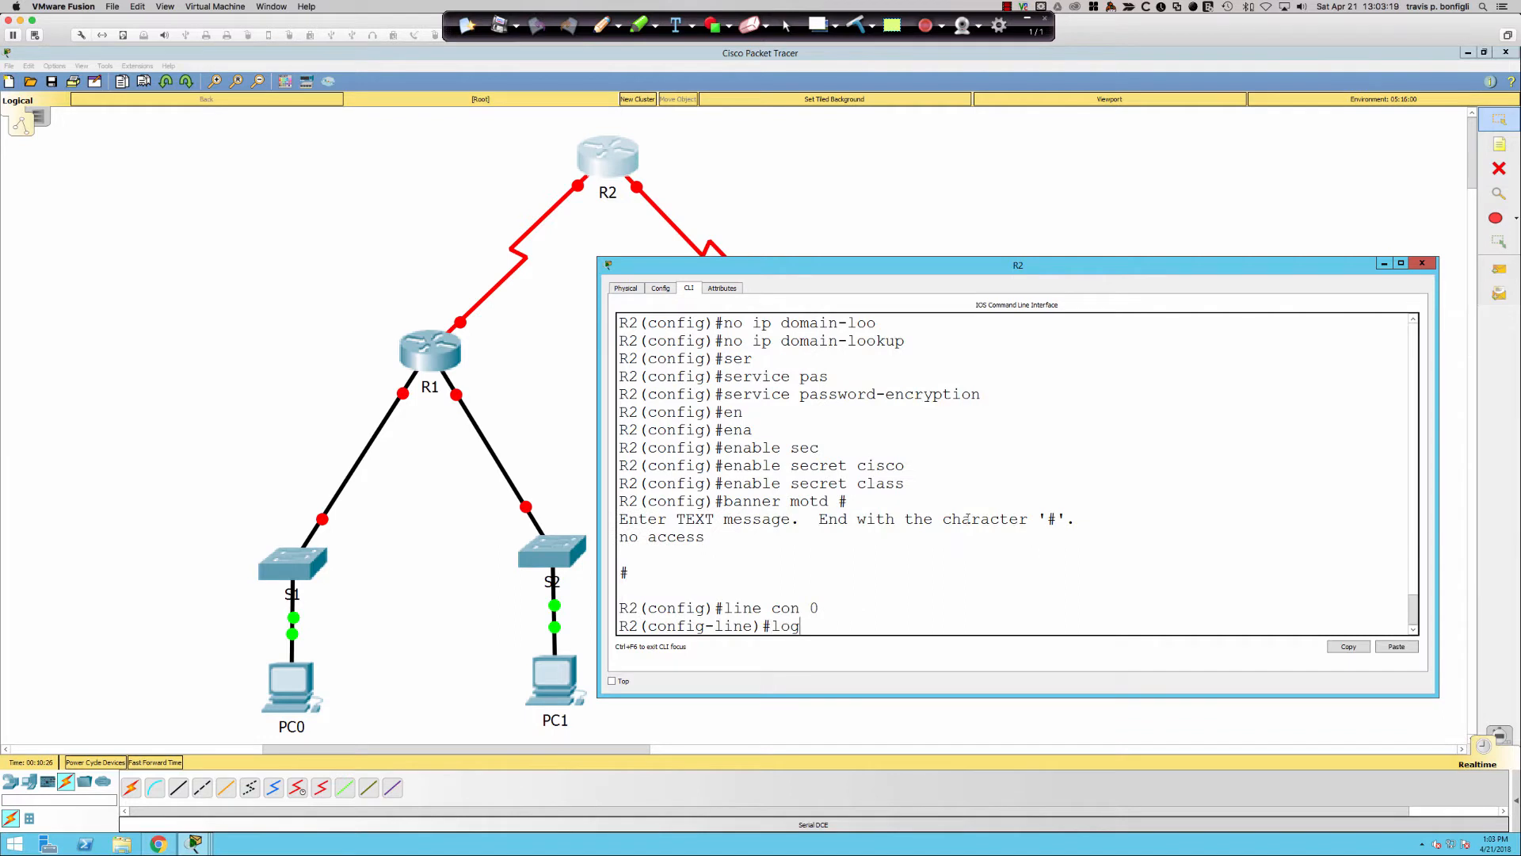
key(Return)
text(pas)
key(Tab)
text(cisco)
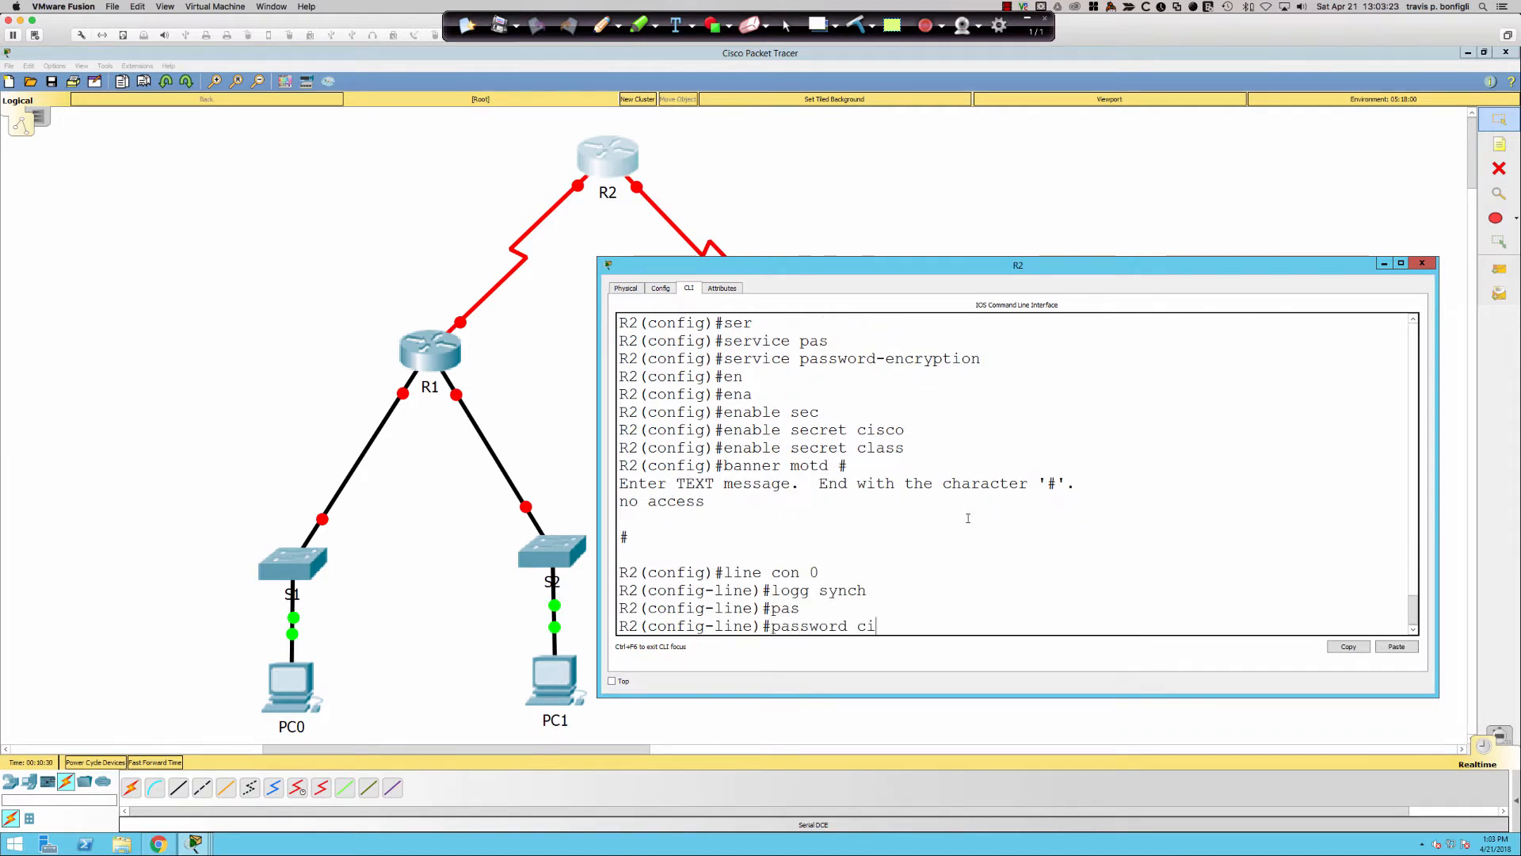
key(Return)
text(login)
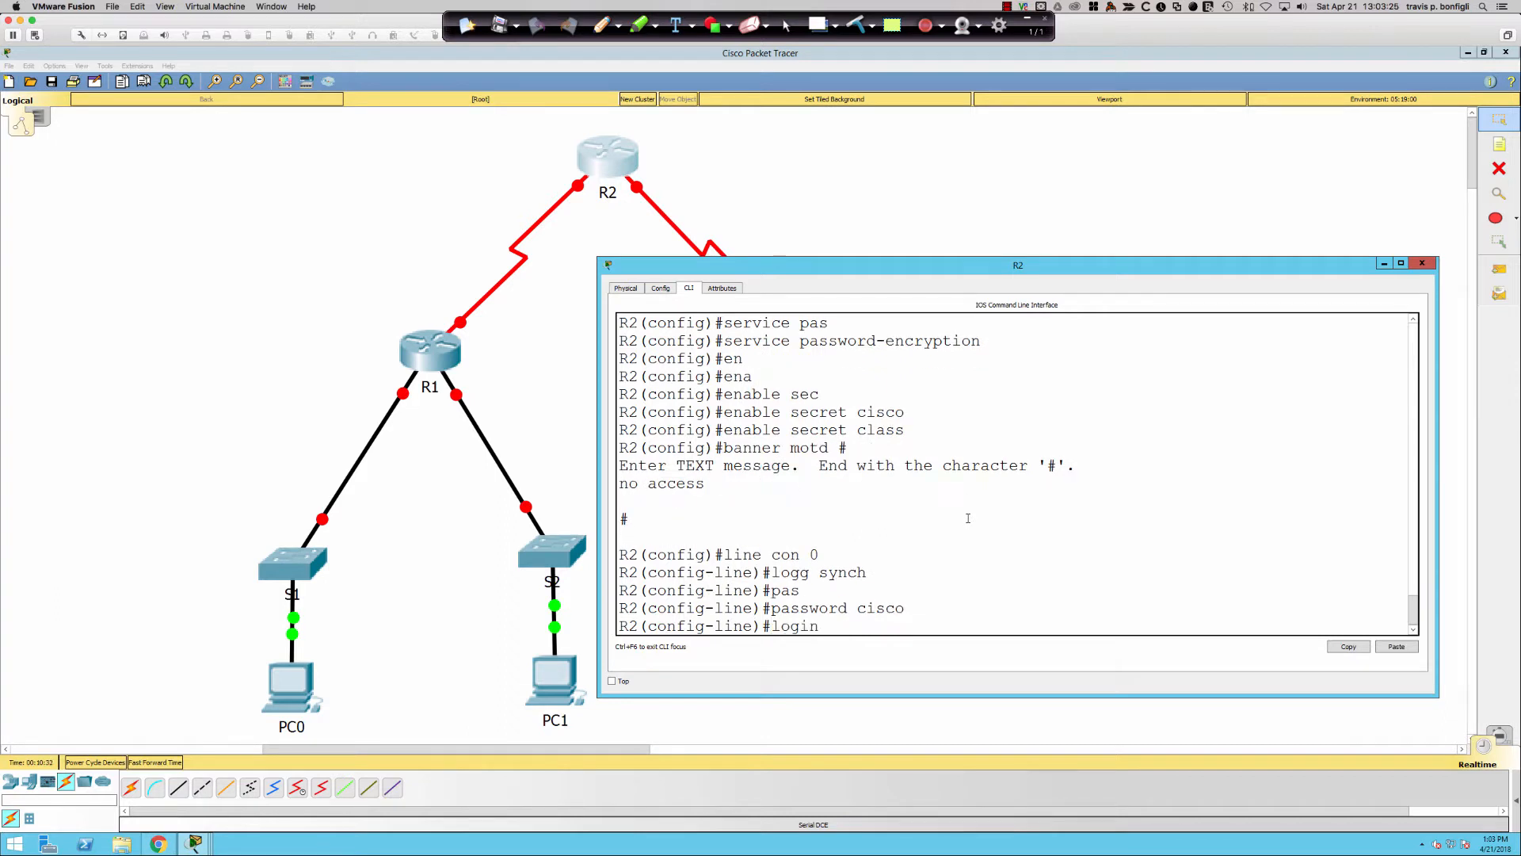
key(Return)
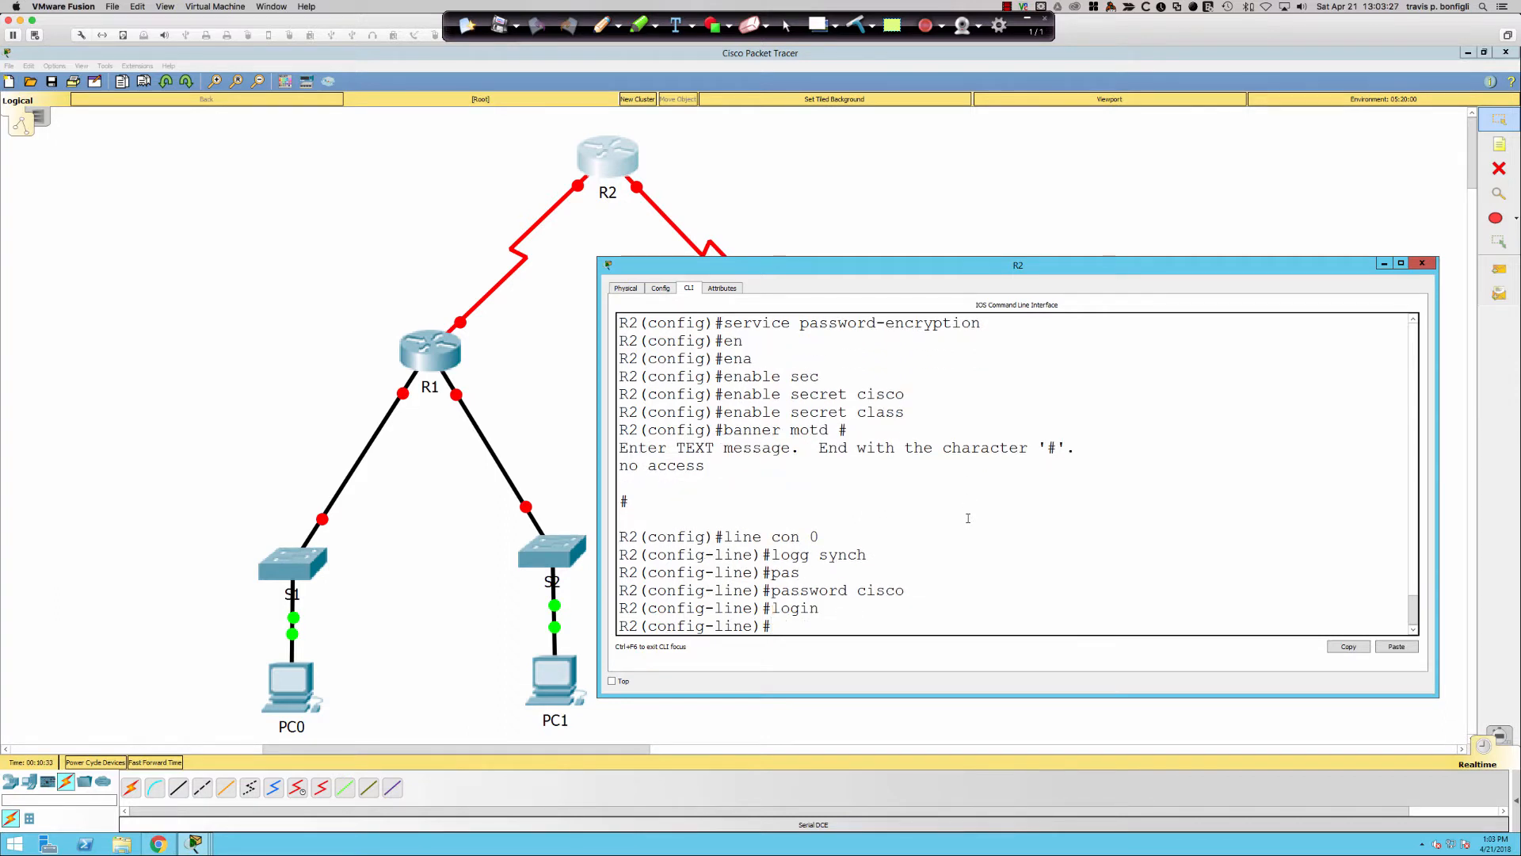
- Set a password and require login on vty lines 0 15
key(Return)
key(Return)
text(line vty 0 15)
key(Return)
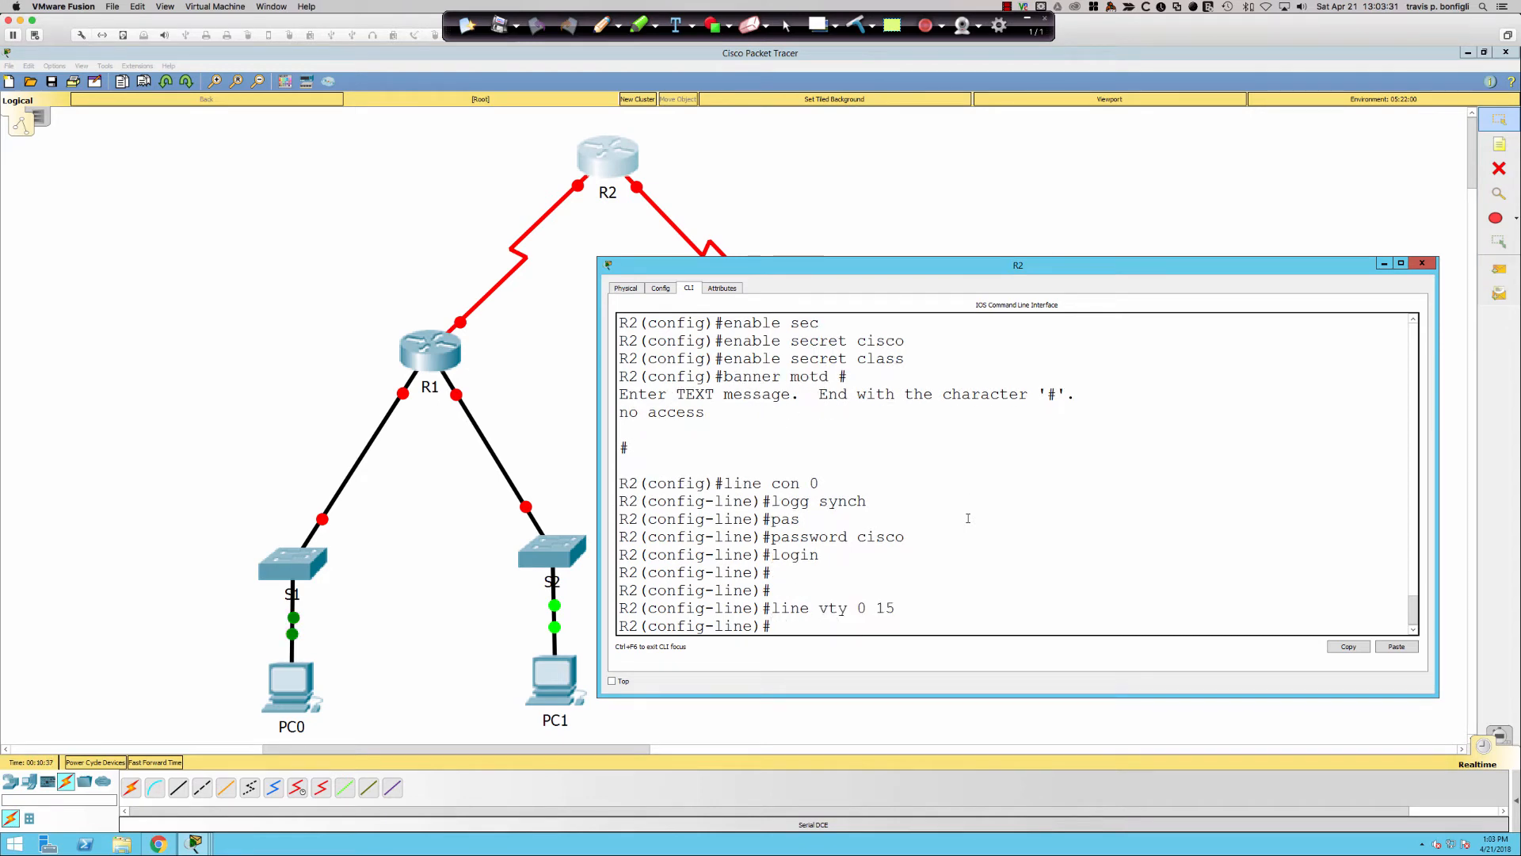
text(pas)
key(Tab)
text(cisco)
key(Return)
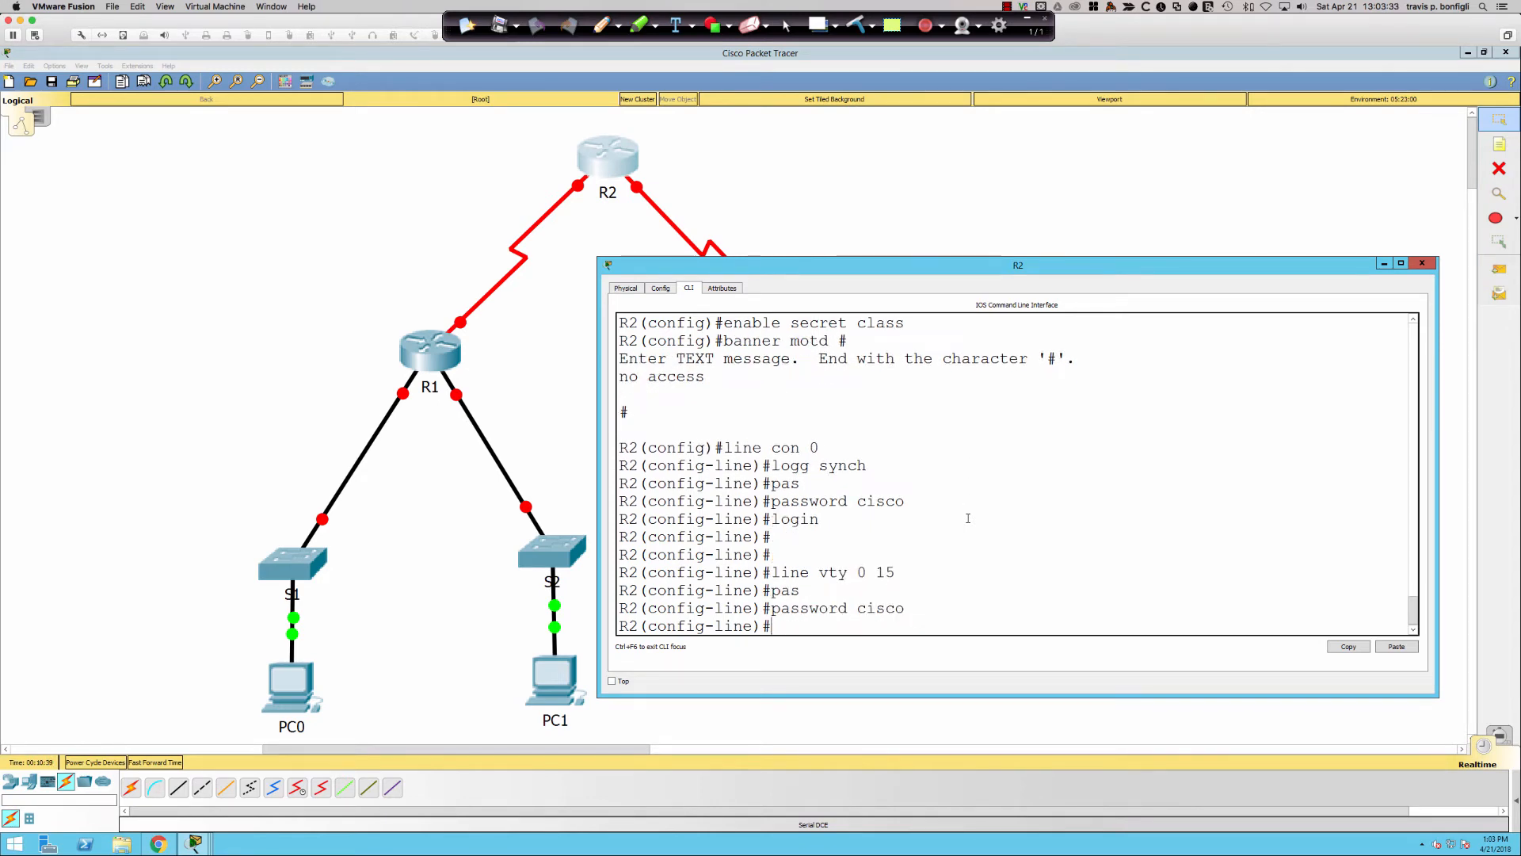
text(login)
key(Return)
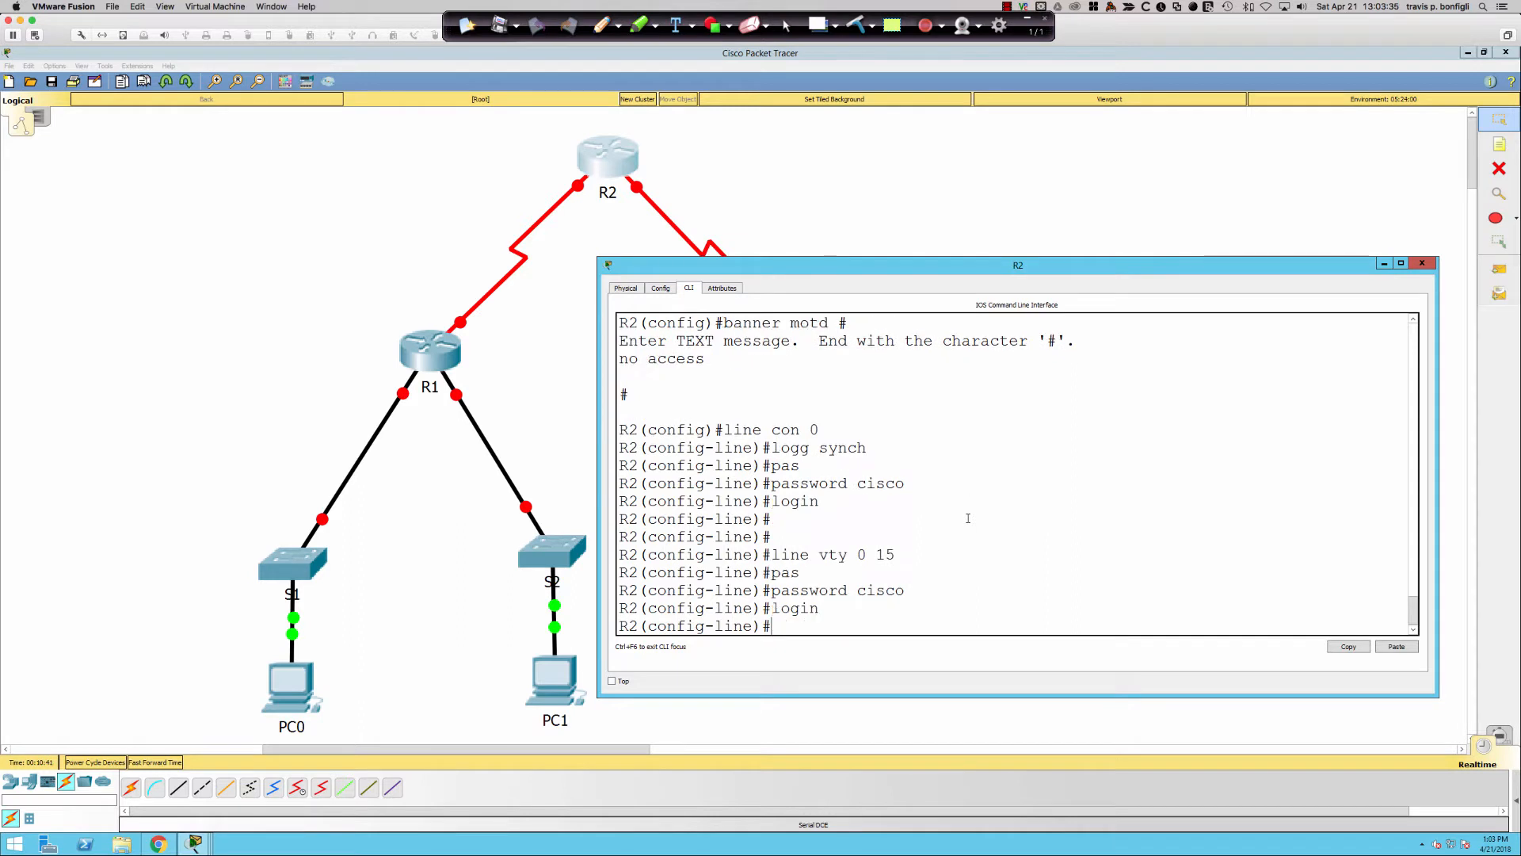
- Exit configuration mode and save R2's configuration with wri mem
text(end)
key(Return)
text(wr)
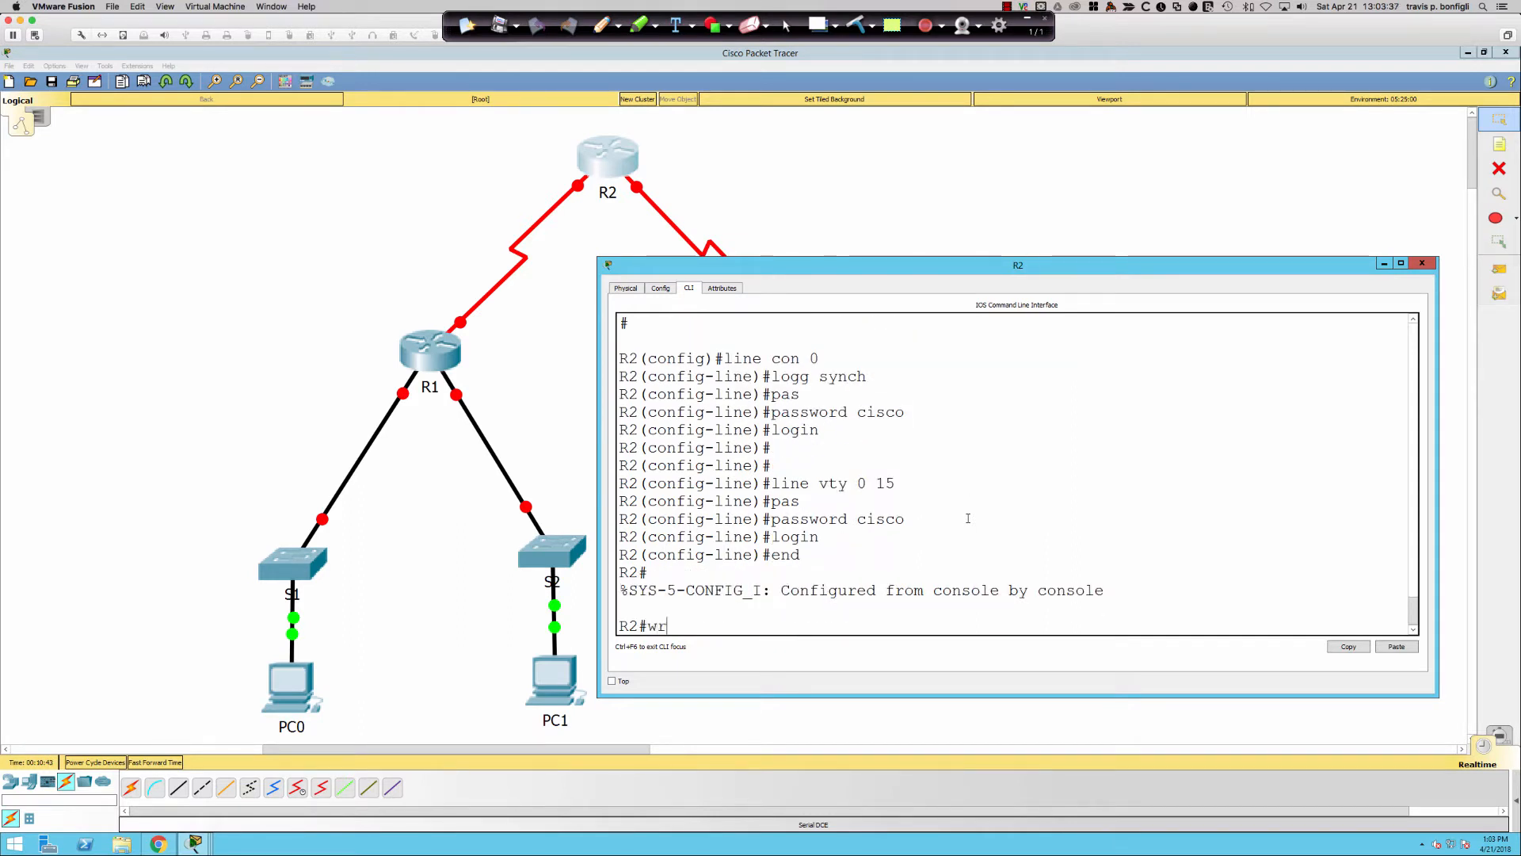
text(i mem)
key(Return)
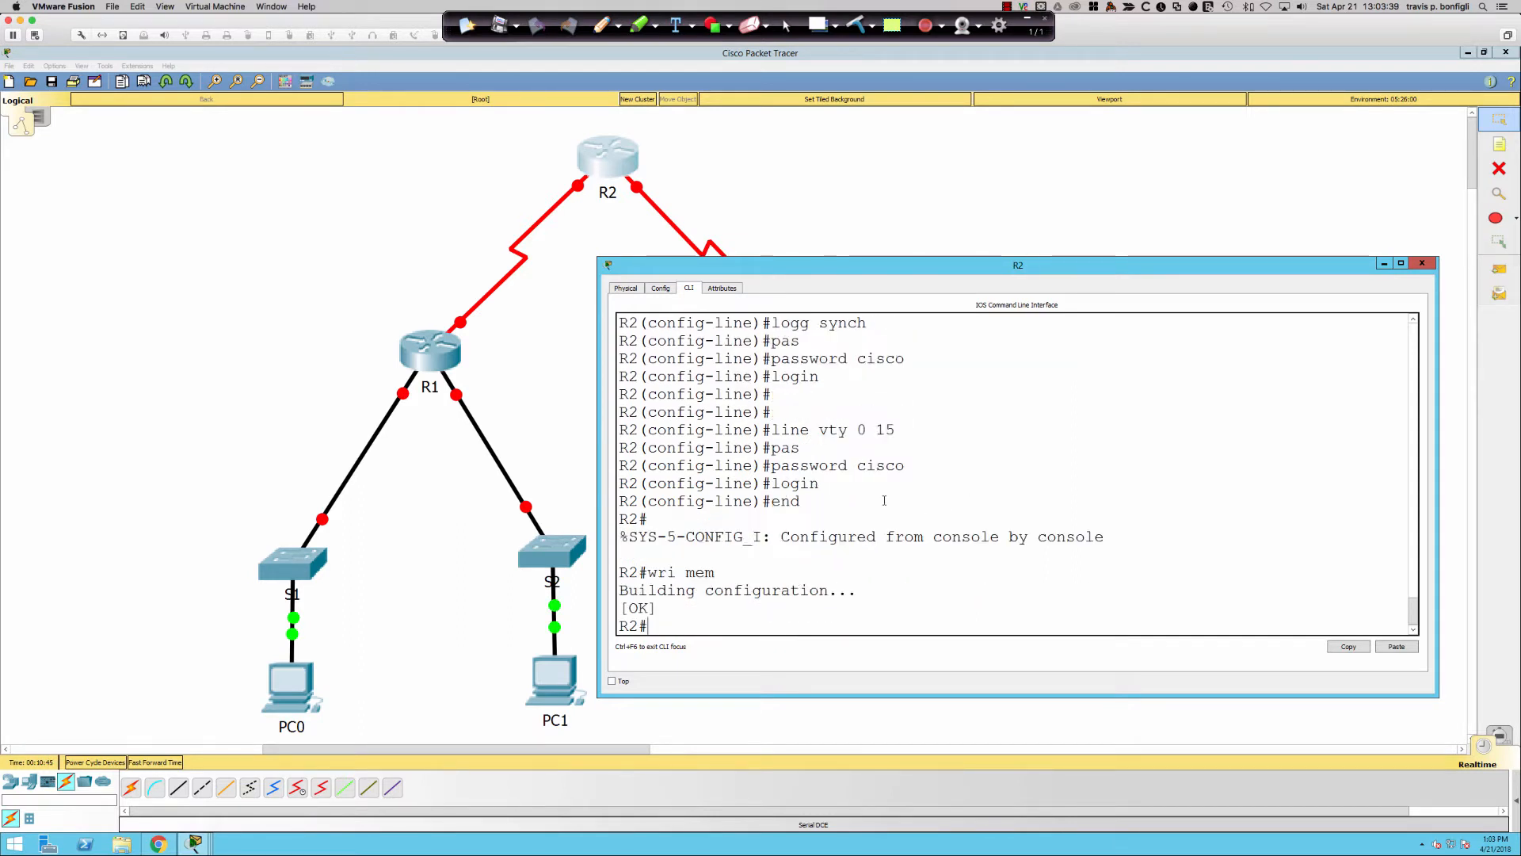
- Open R1's command line in an enlarged window and enter privileged EXEC mode
click(430, 354)
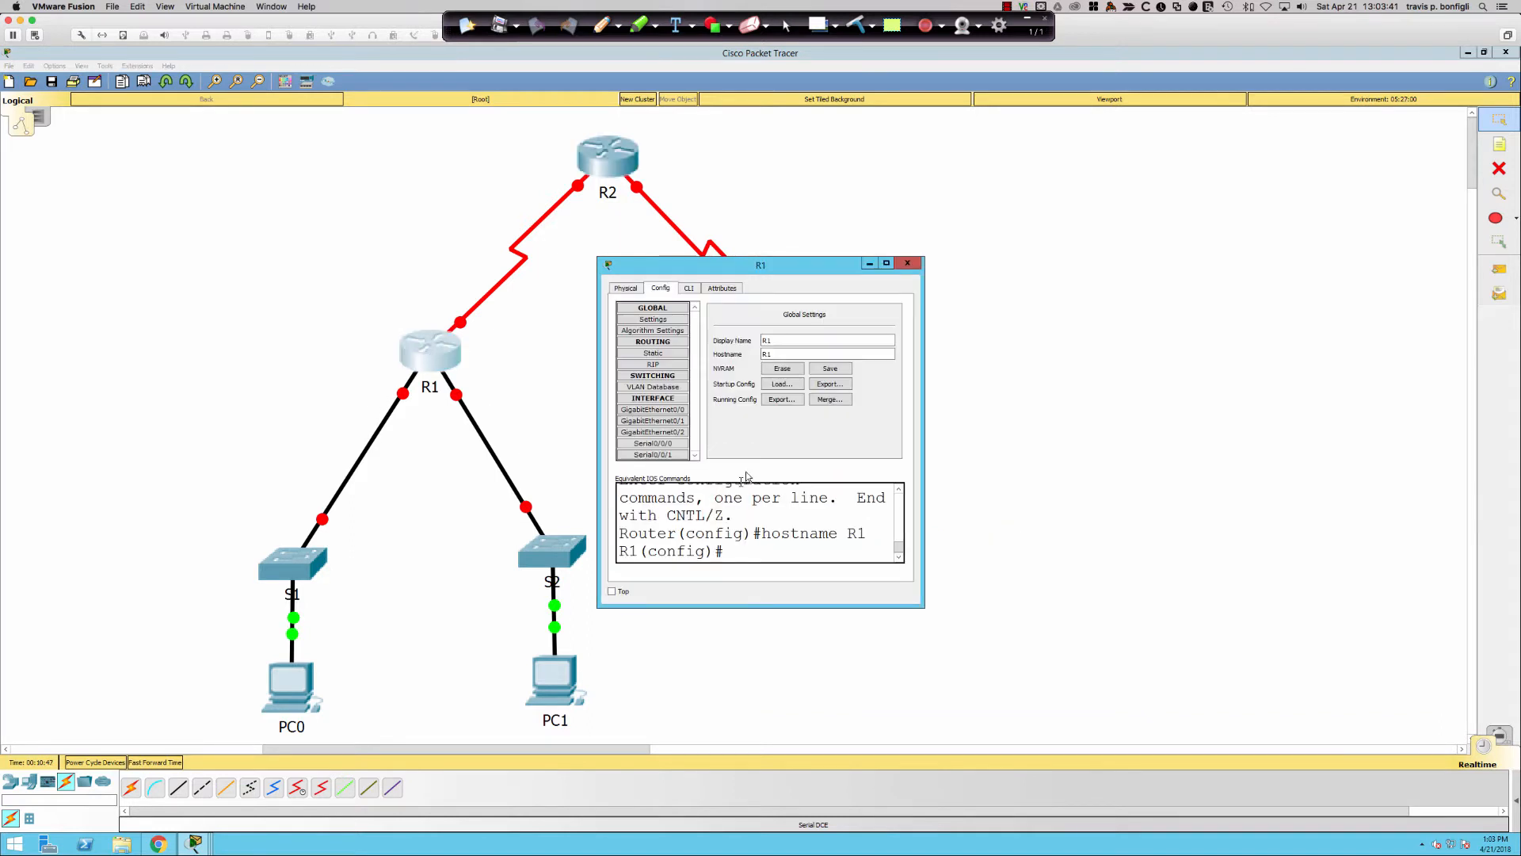
drag(922, 606, 1435, 733)
click(688, 289)
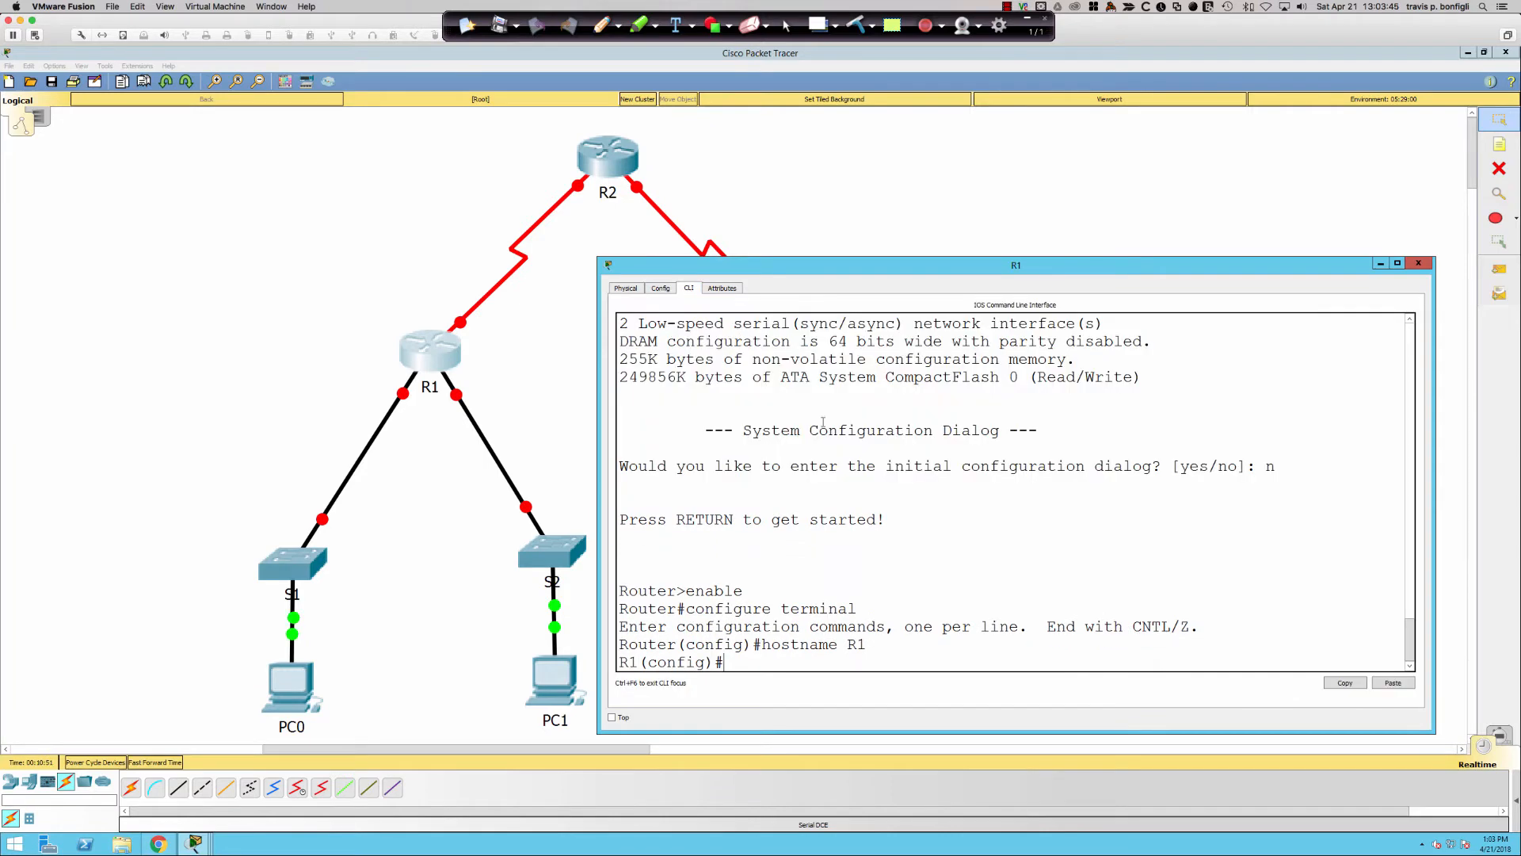
key(Return)
key(Return)
text(en)
key(Return)
- Disable DNS lookup and enable password encryption on R1
key(Return)
key(Return)
key(Return)
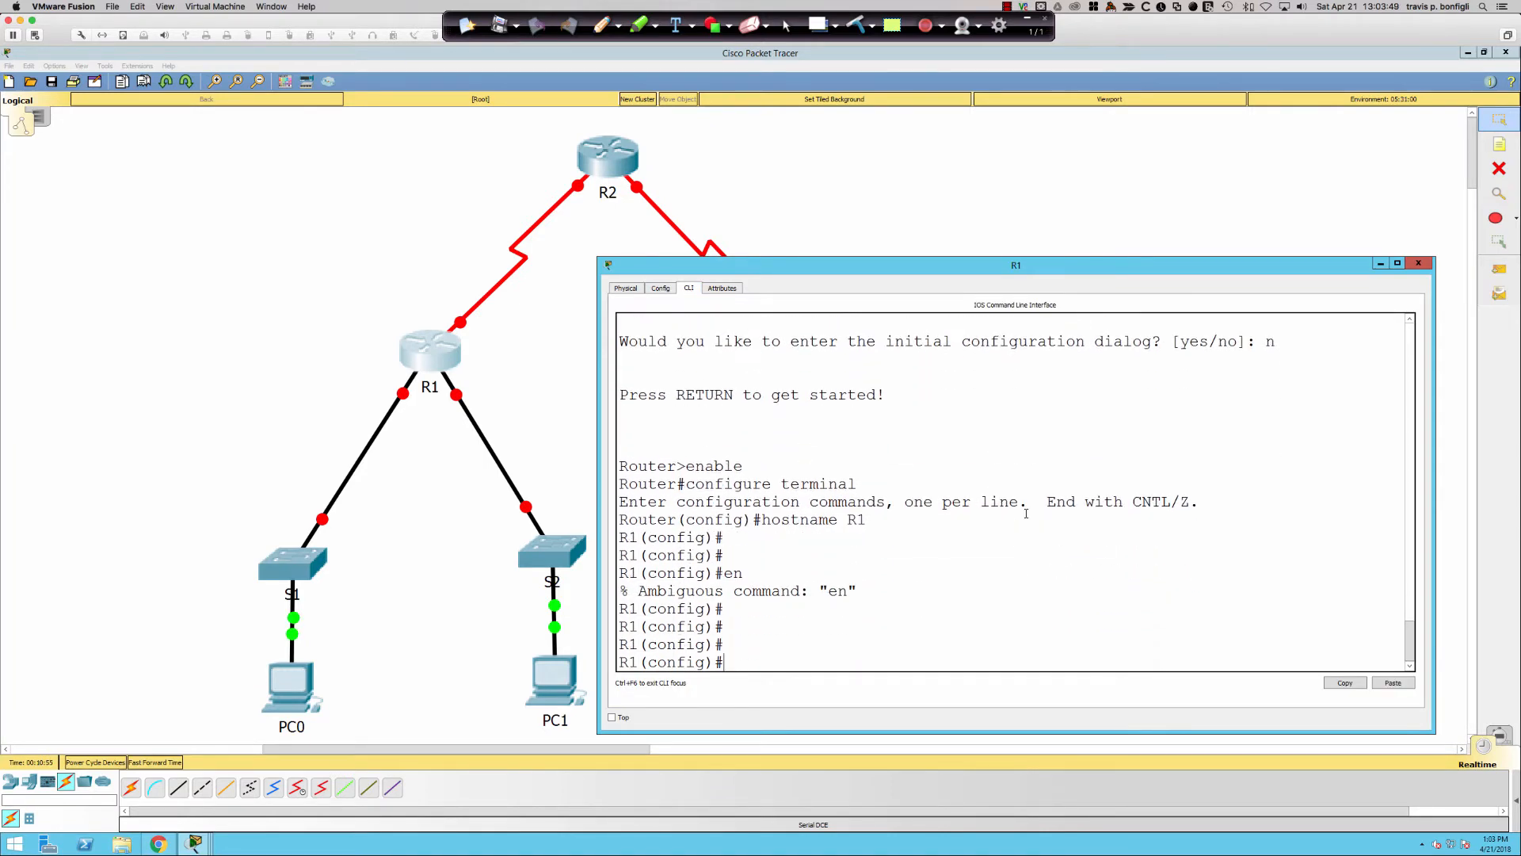
text(no ip domain-loo)
key(Tab)
key(Return)
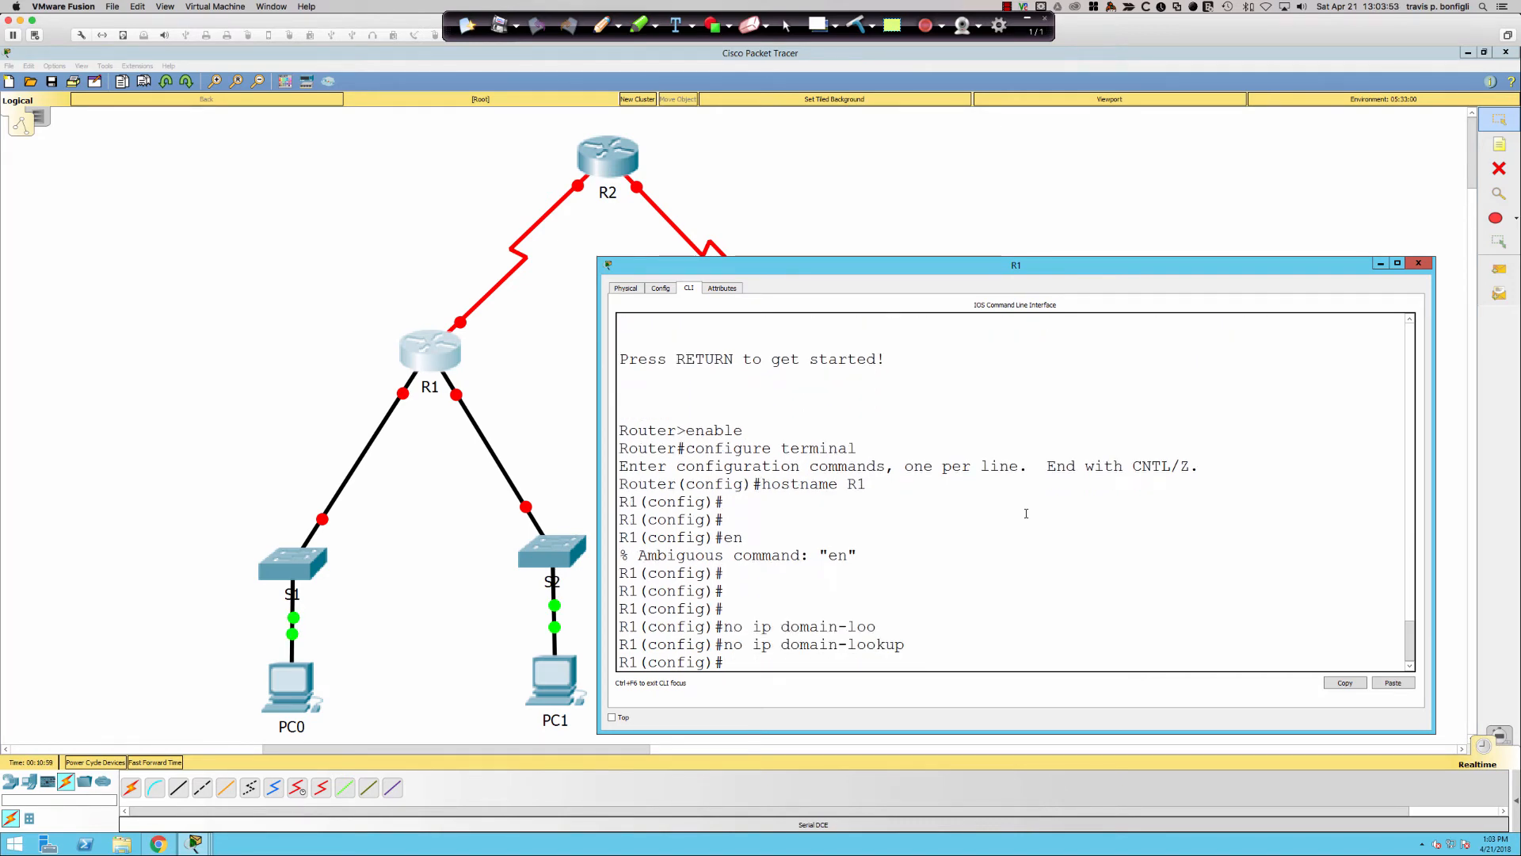
text(ser)
key(Tab)
text(pas)
key(Tab)
key(Return)
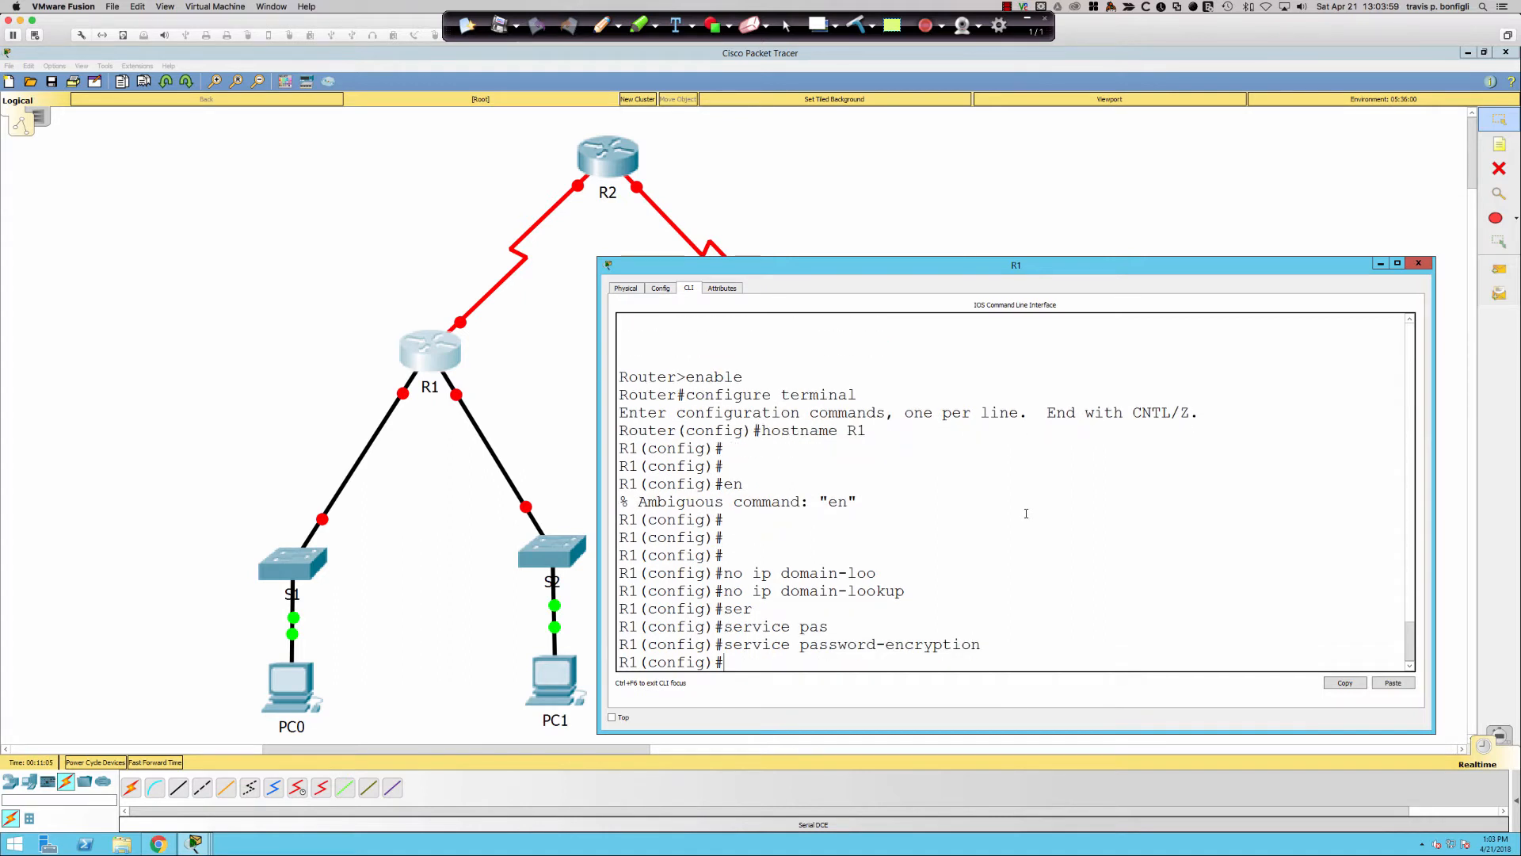
- Set R1's MOTD banner to 'no access' using # as the delimiter
text(banner)
key(Tab)
text(modtd #)
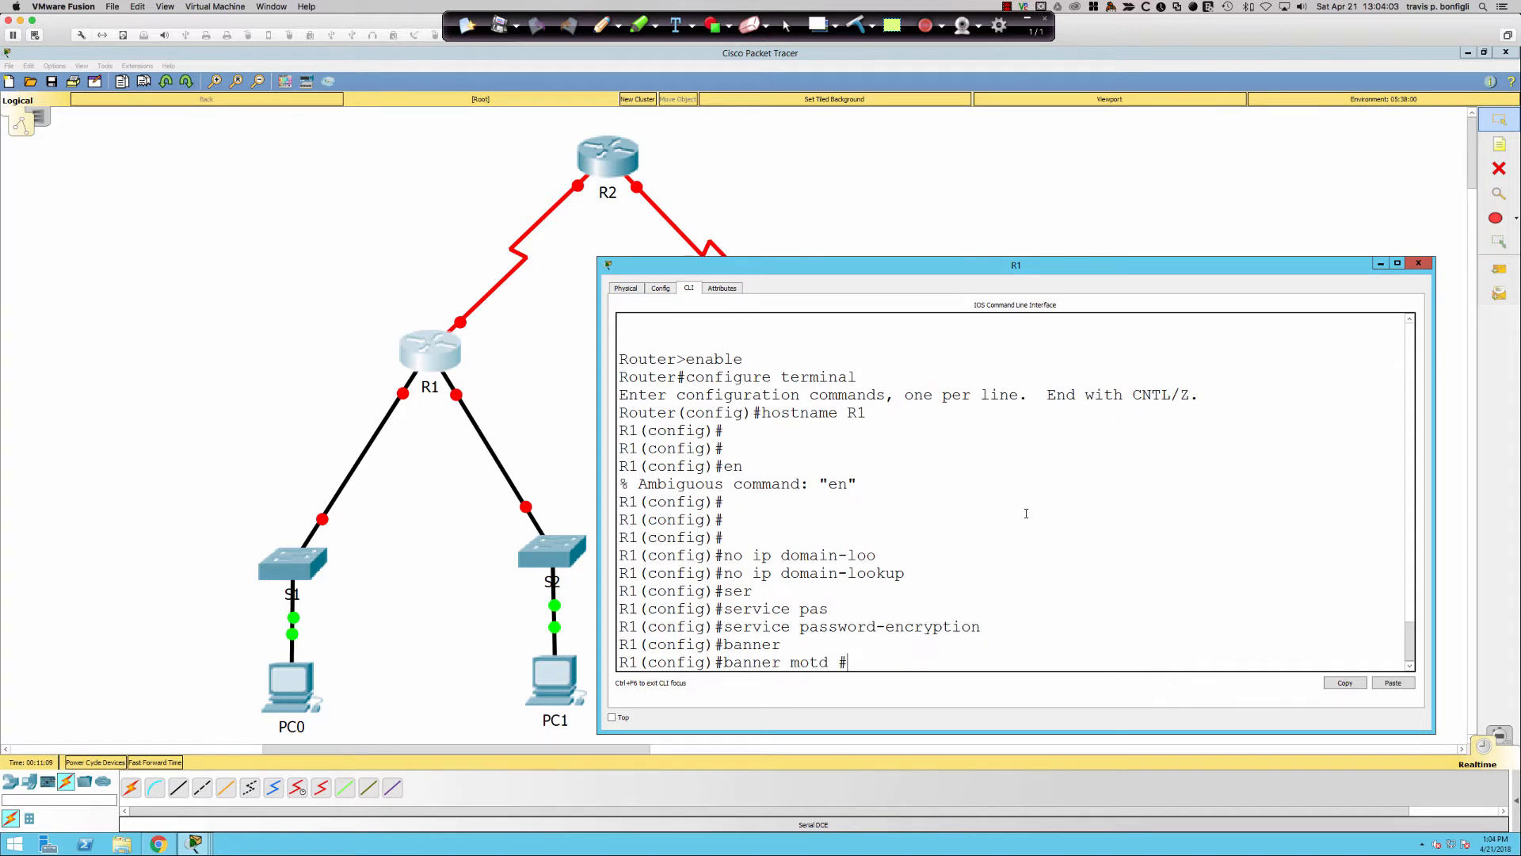
key(Return)
text(no access)
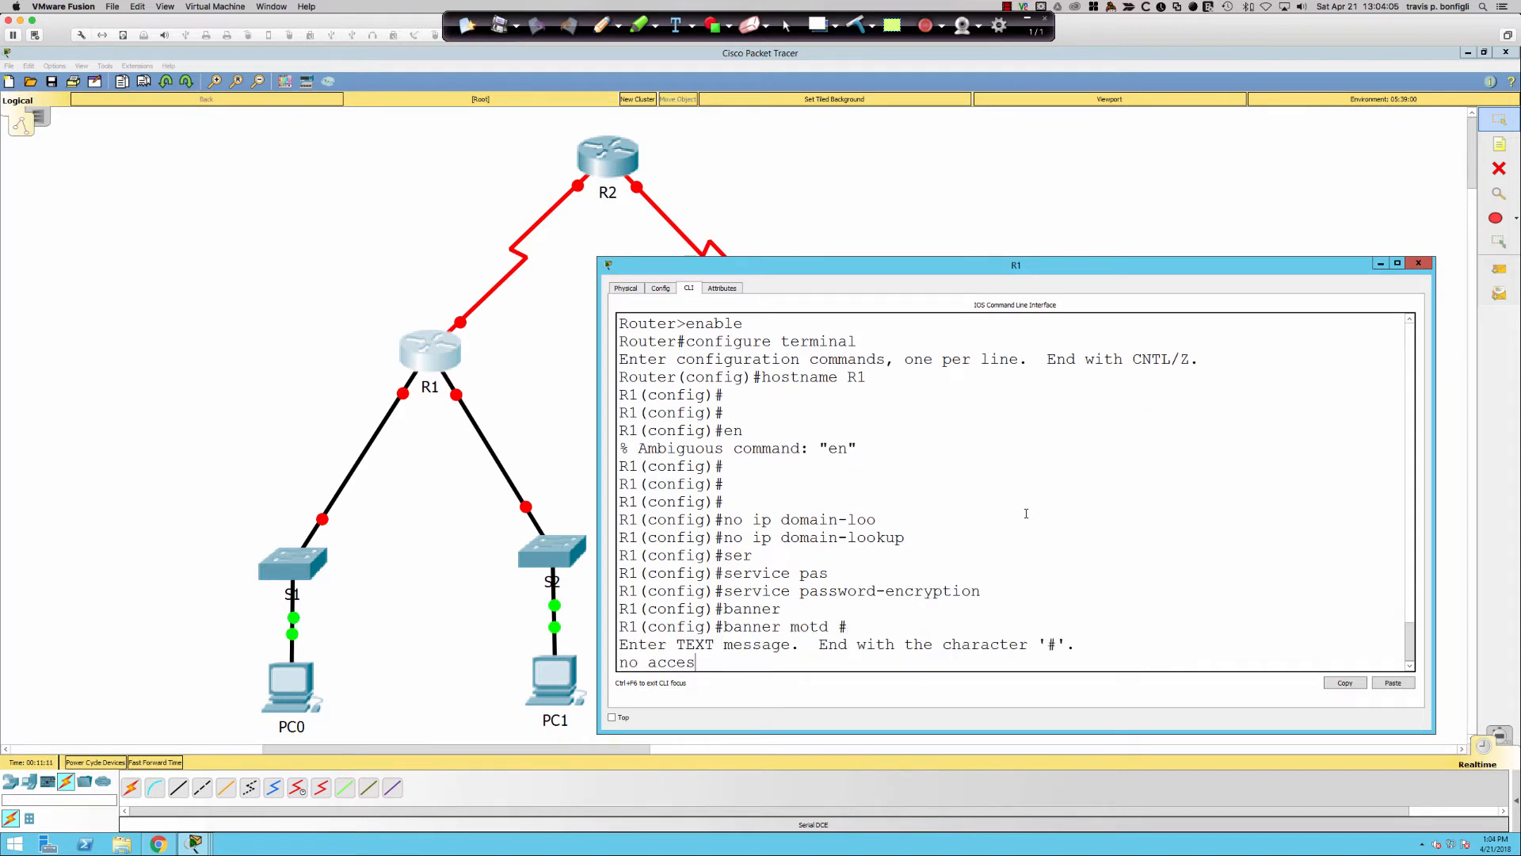
key(Return)
text(#)
key(Return)
text(line con 0)
key(Return)
text(logg sync)
key(Return)
text(lo)
key(BackSpace)
key(BackSpace)
text(aps)
key(Return)
text(pass)
key(Tab)
text(cisco)
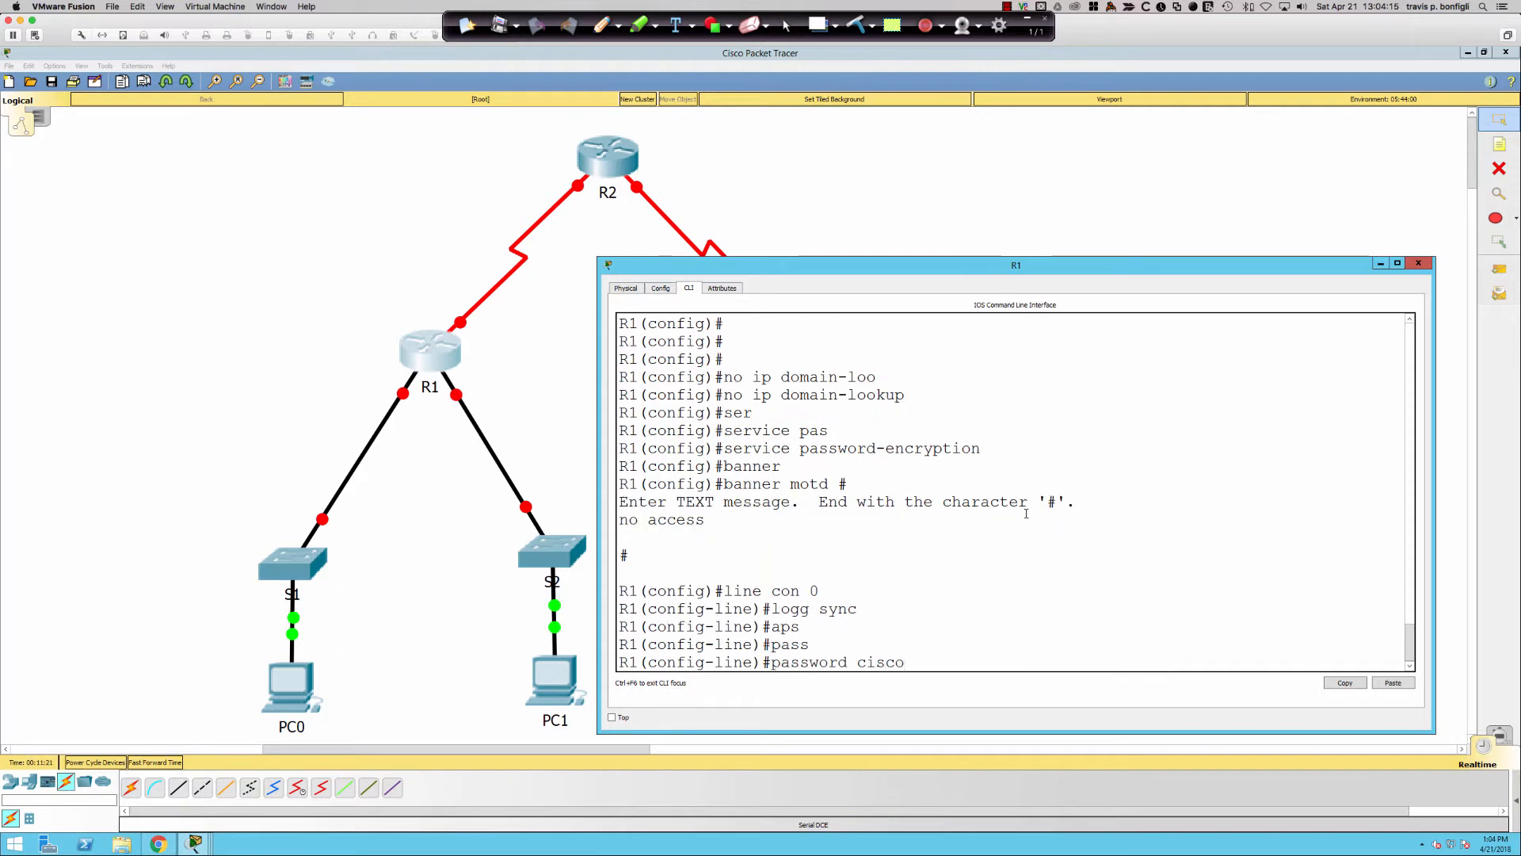
key(Return)
text(login)
key(Return)
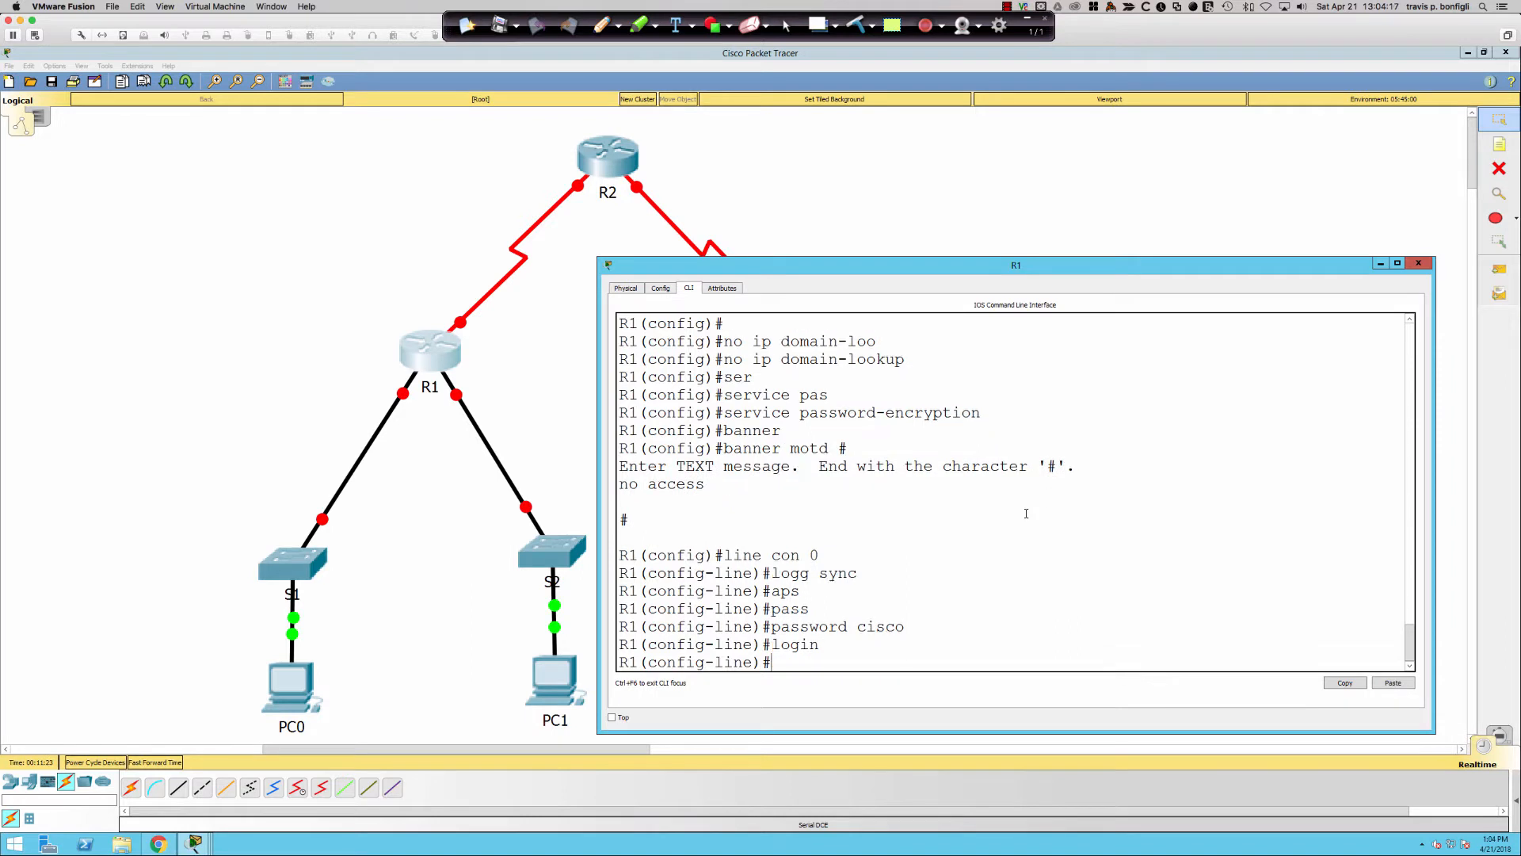
text(line vty 0 15)
key(Return)
text(pas)
key(Tab)
text(cisco)
key(Return)
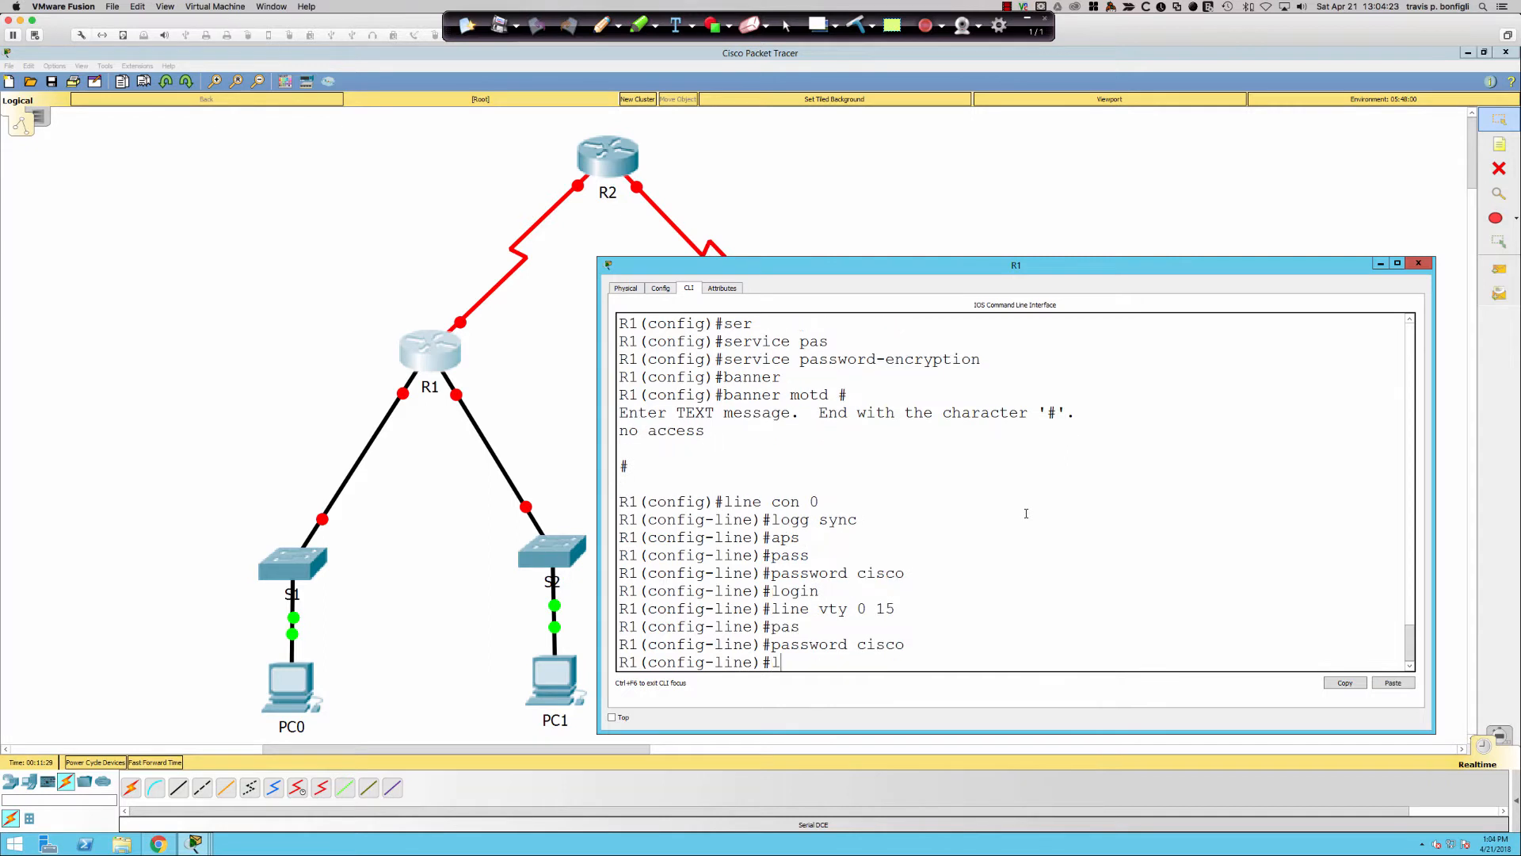
text(login)
key(Return)
- Save R1's running configuration and return to global configuration mode
key(Return)
key(Return)
key(Return)
text(end)
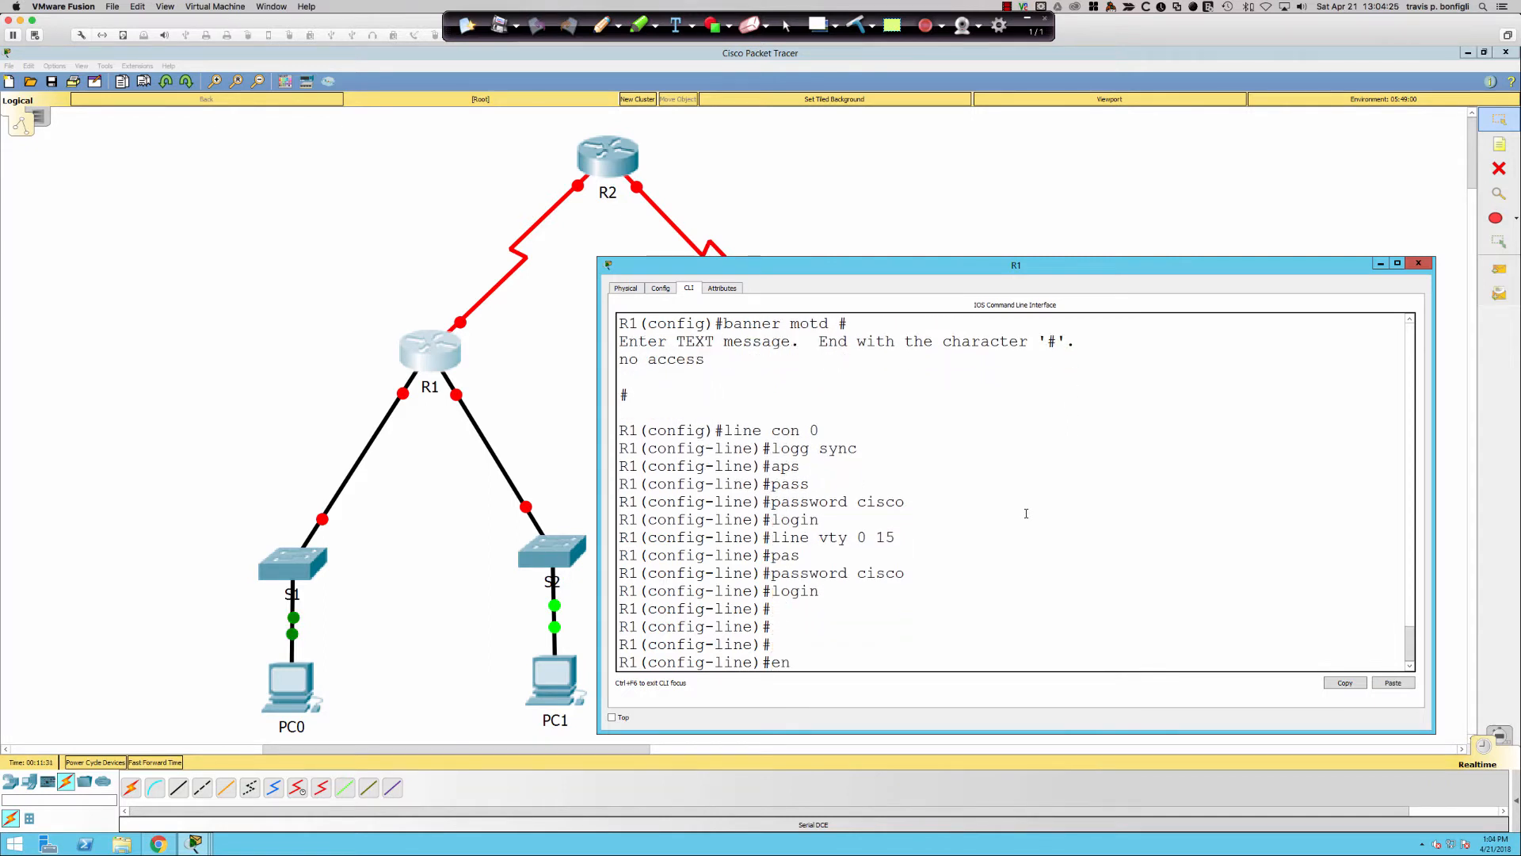
key(Return)
text(wri me)
key(Return)
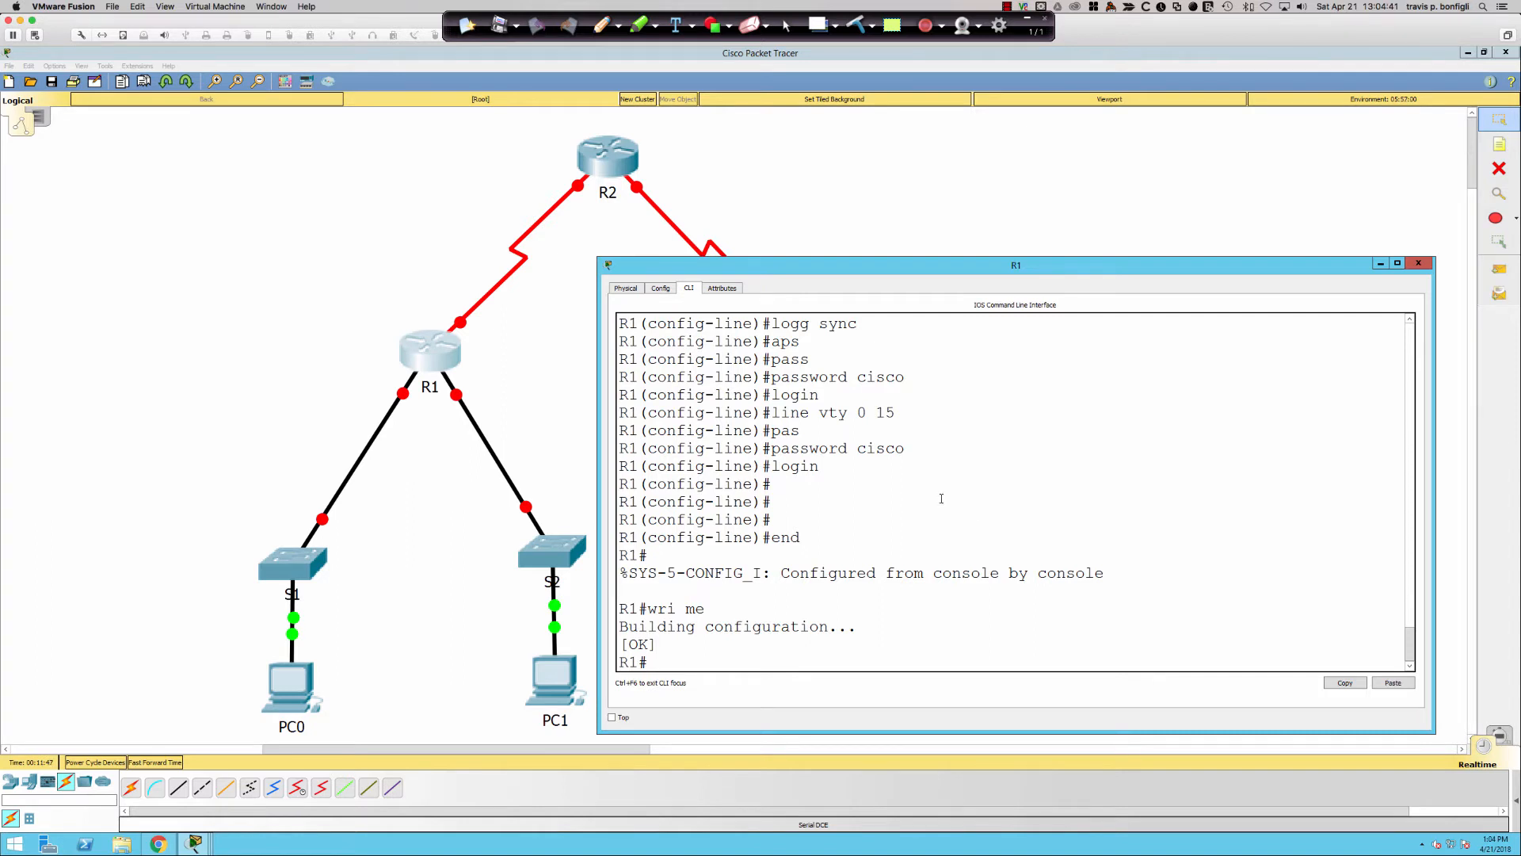
key(Return)
key(Return)
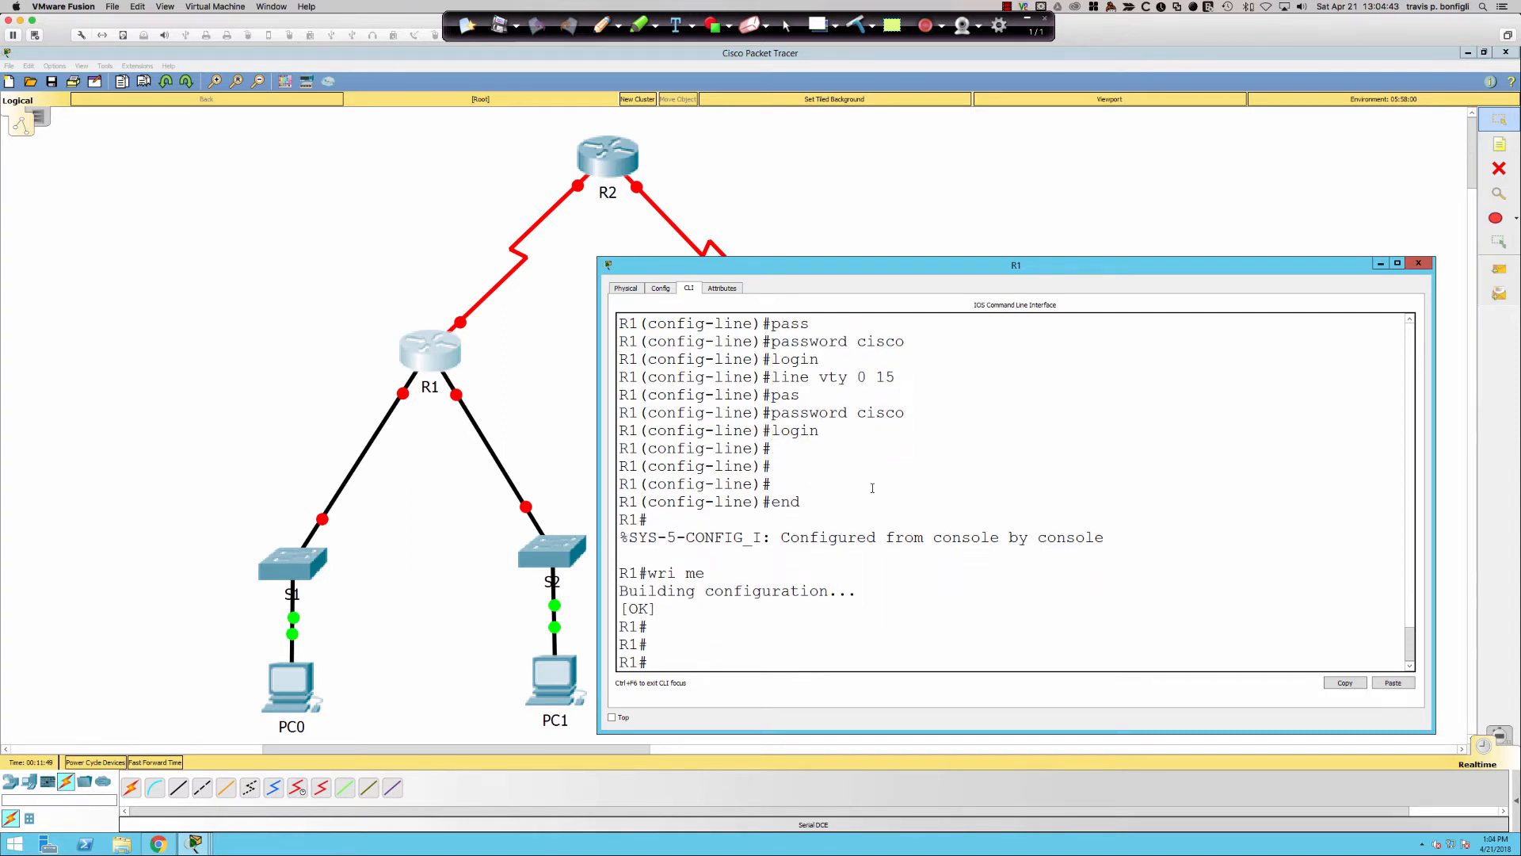
text(conf t)
key(Return)
- Assign 192.168.0.1/24 to R1's gi0/0 and bring it up
text(int gi0/0)
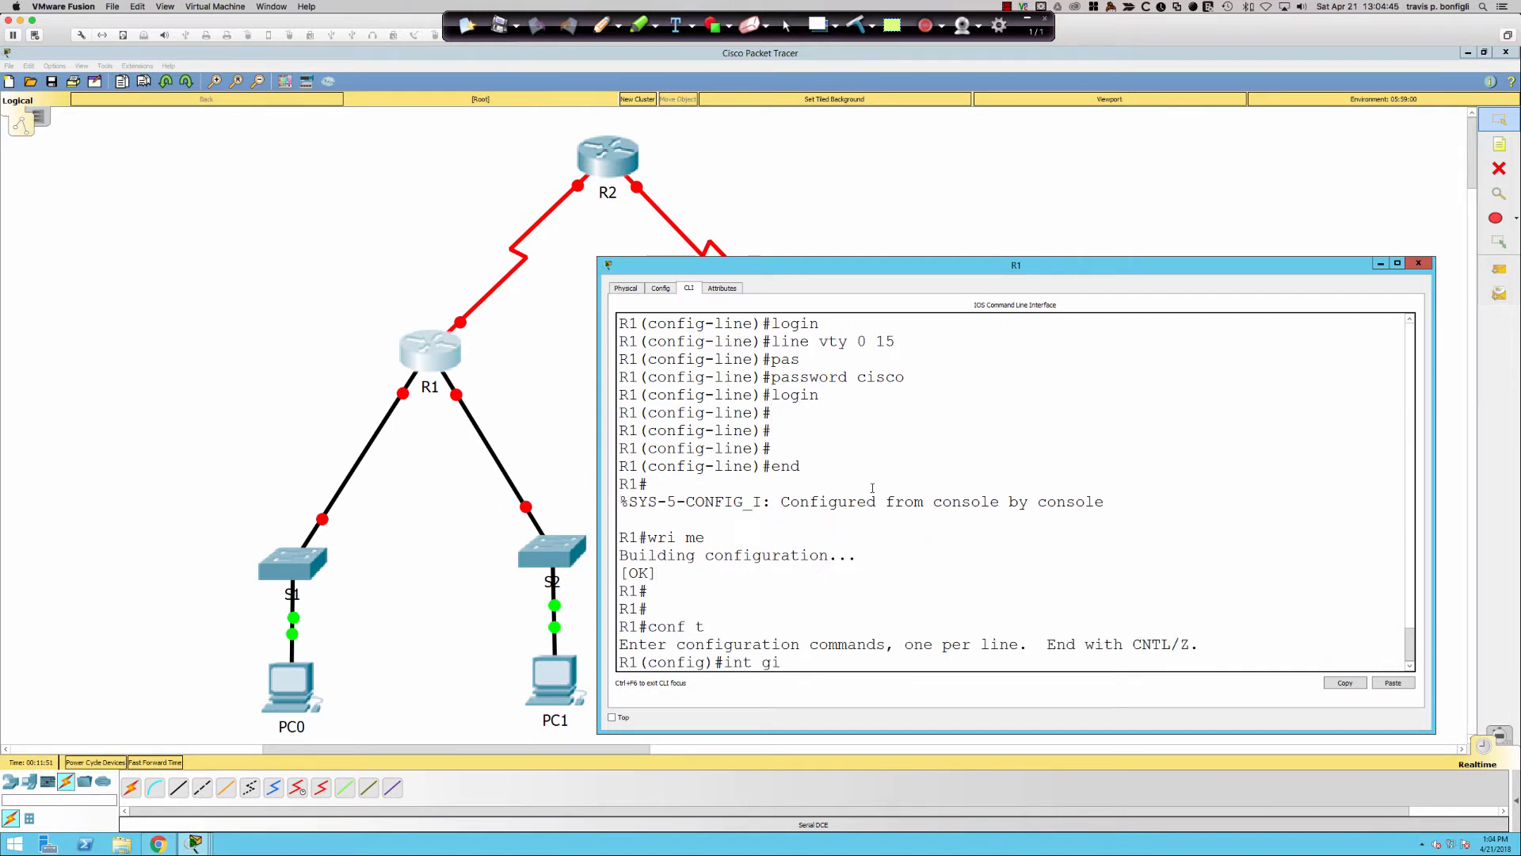
key(Return)
text(ip ad)
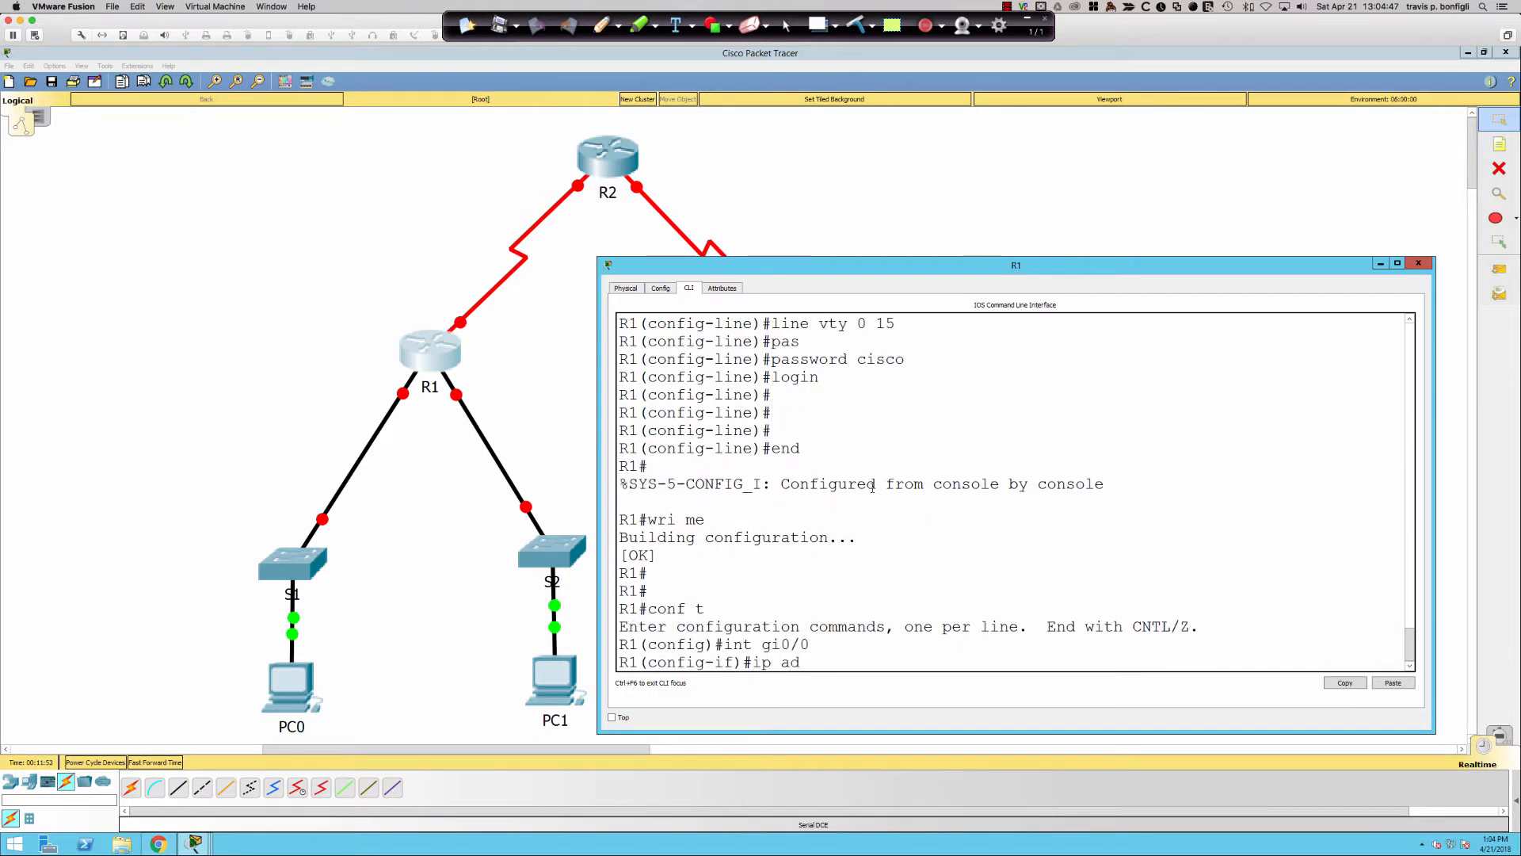
text(d 192.168.0.1 255.255.255.0)
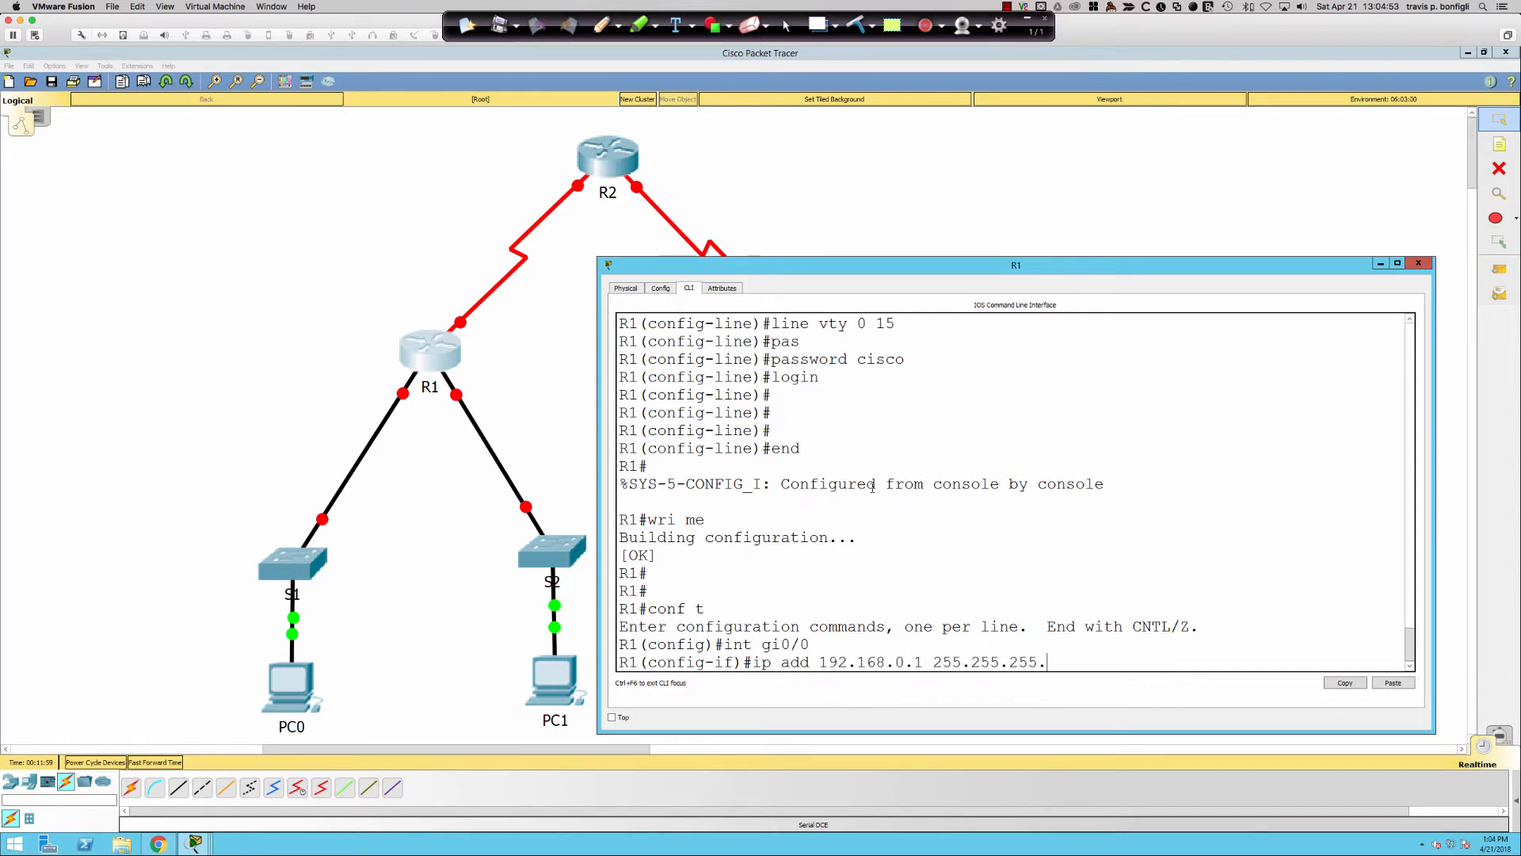
key(Return)
text(no shut)
key(Return)
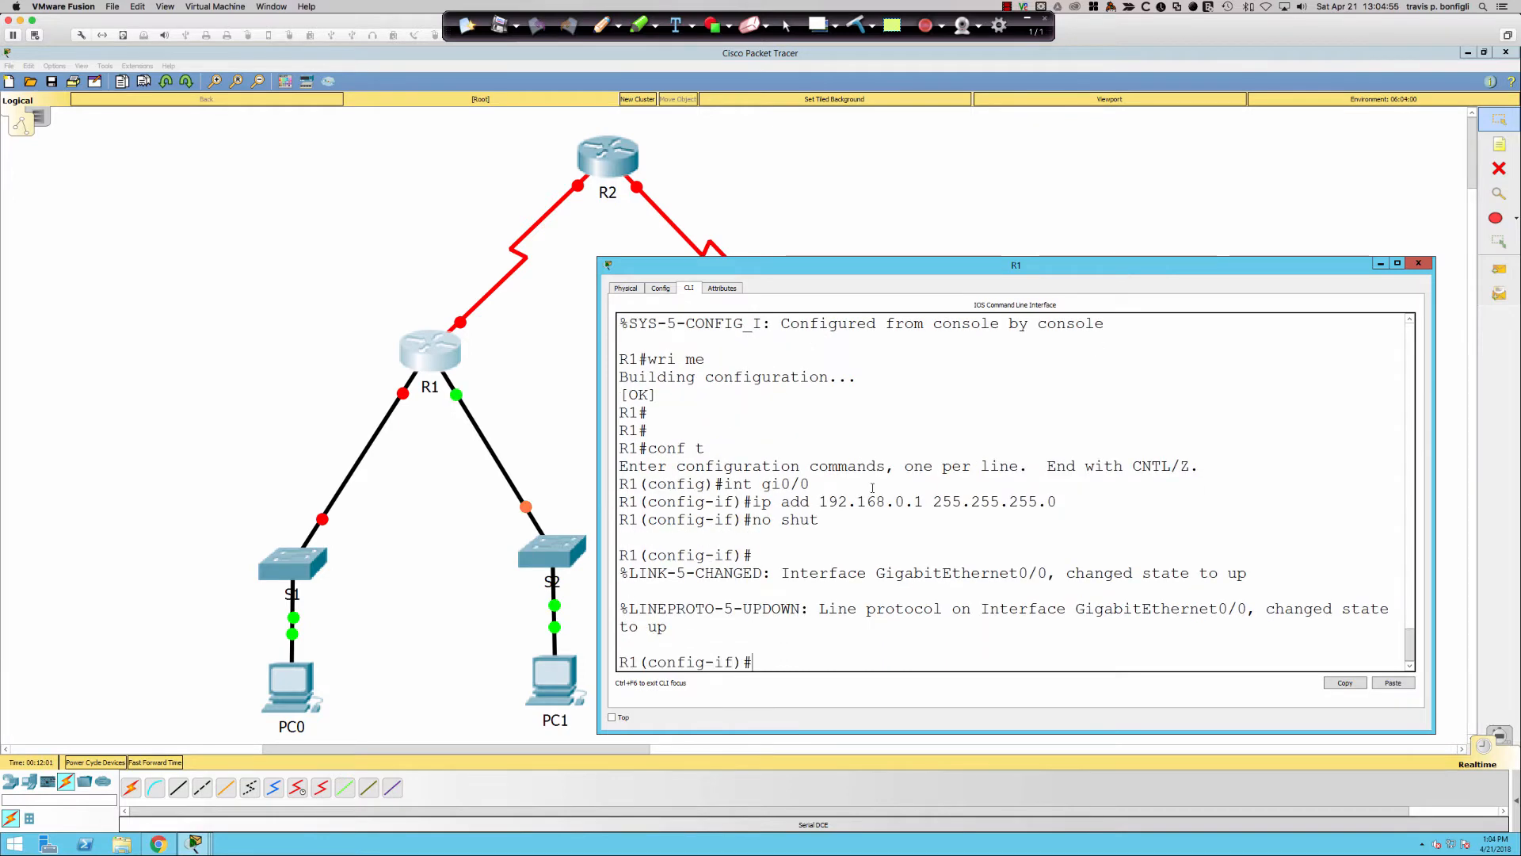
key(Return)
key(Return)
key(Return)
- Assign 192.168.1.1 255.255.255.0 to R1's gi0/1 and bring it up
text(int gi0/1)
key(Return)
text(ip)
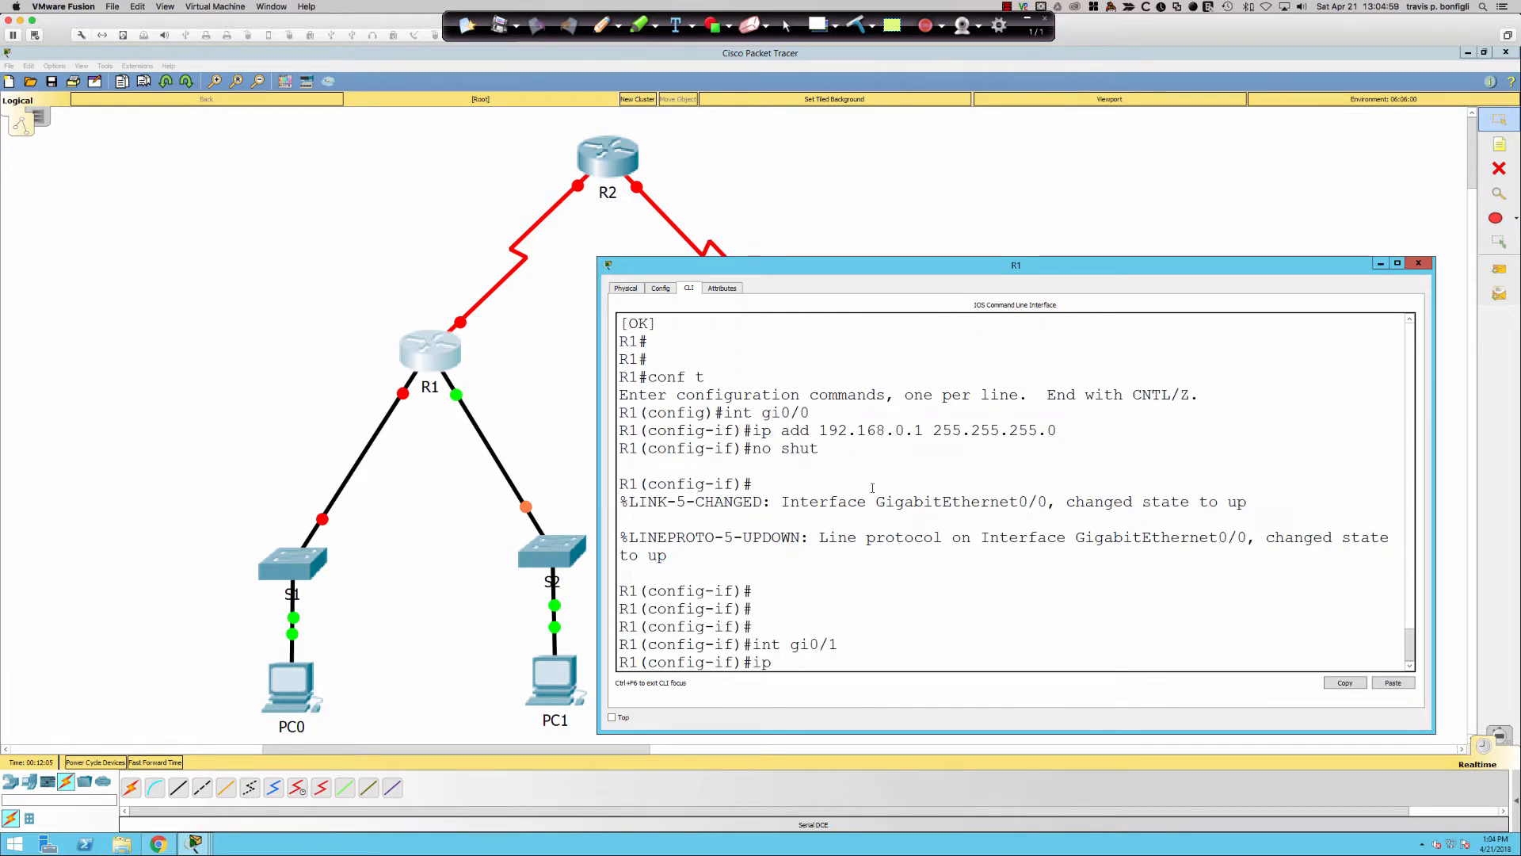
text( add 192.168.1.1 255.255.255.)
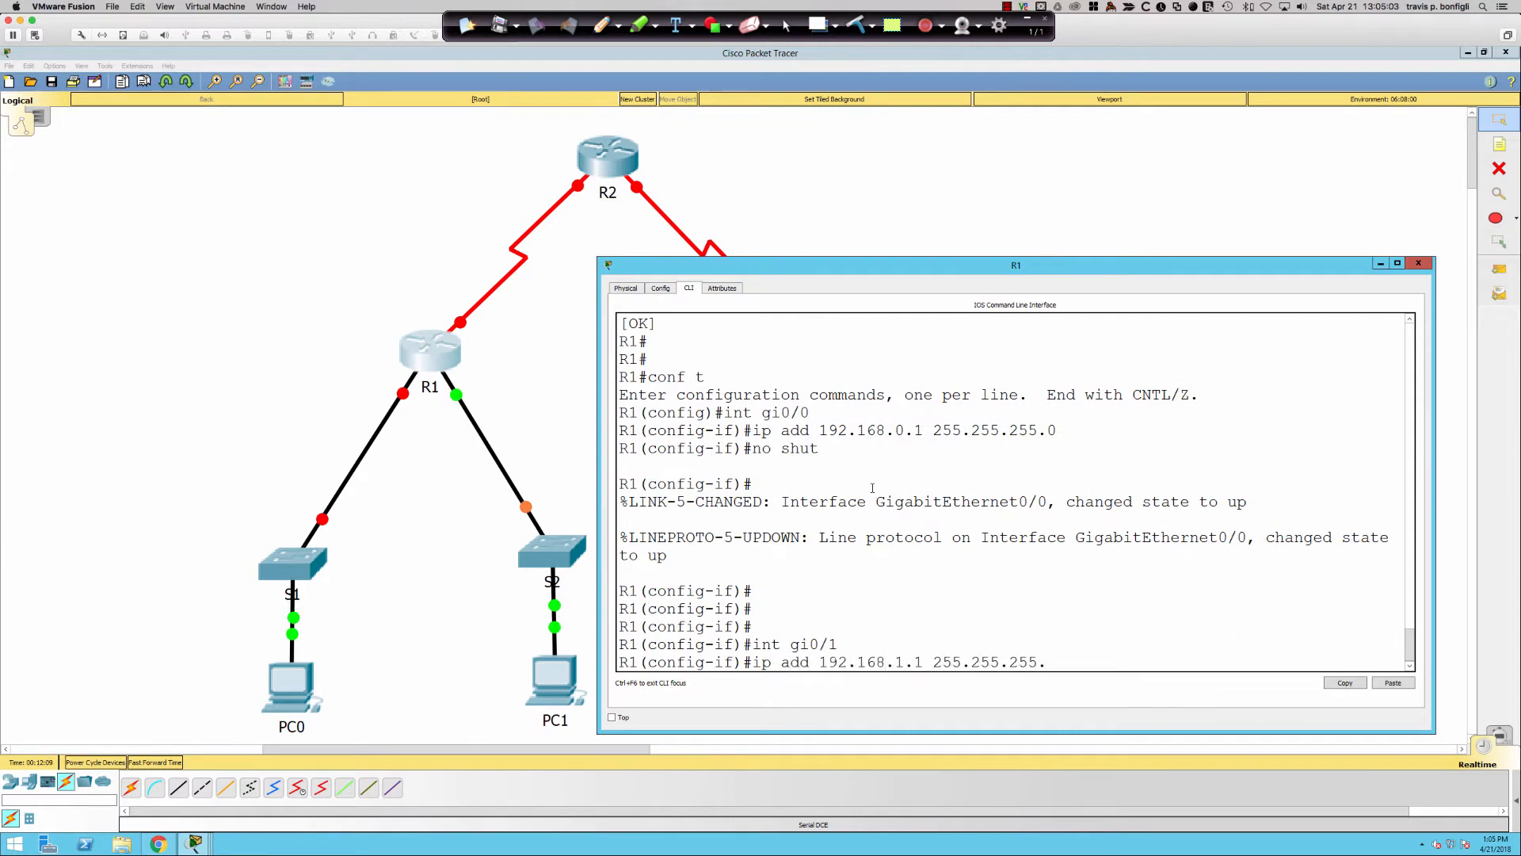
key(Return)
key(Up)
text(0)
key(Return)
text(no shut)
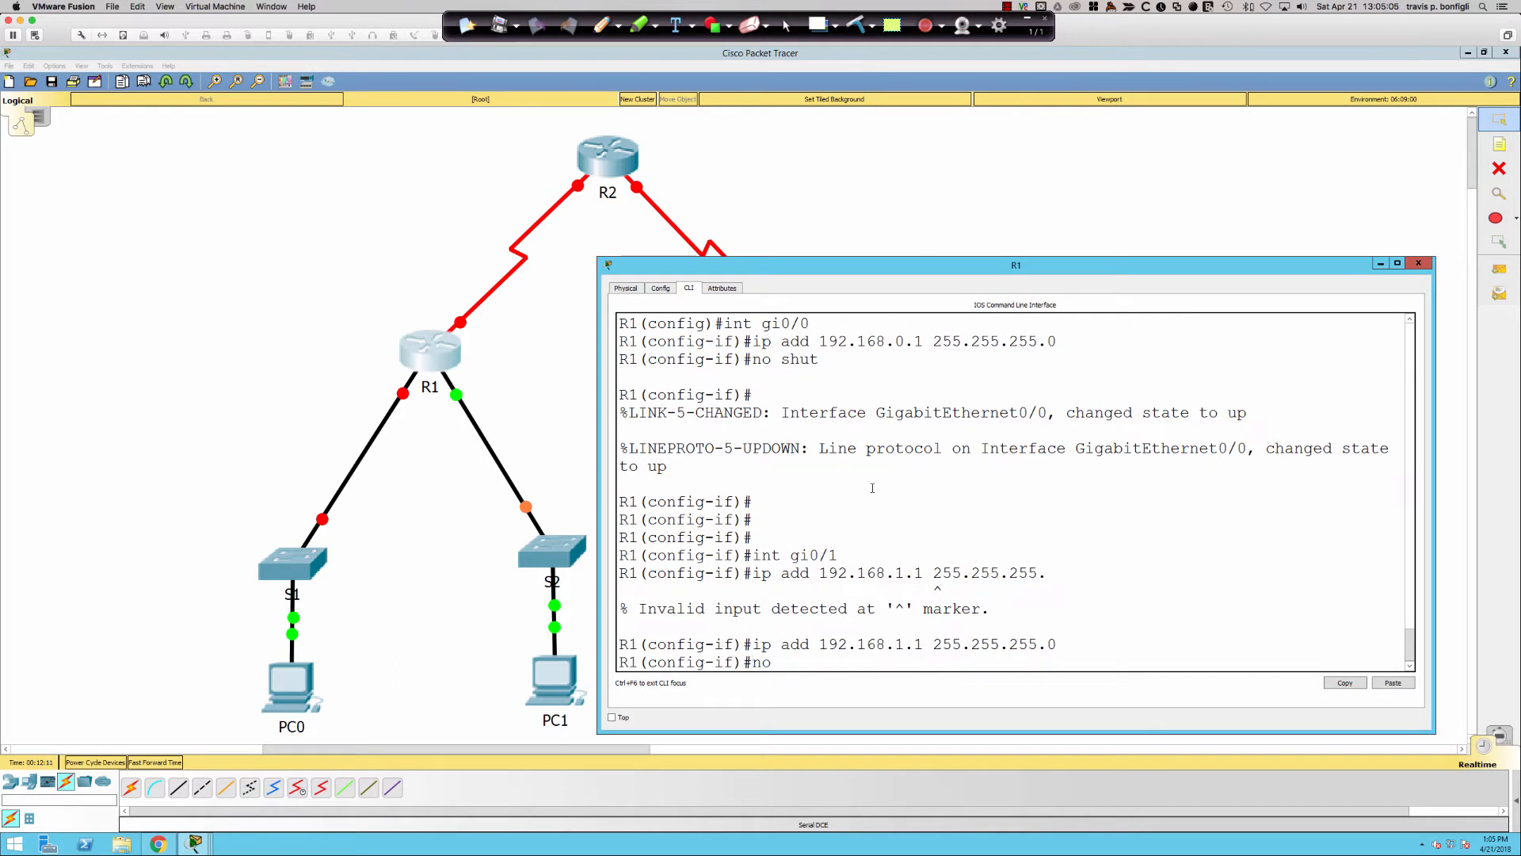
key(Return)
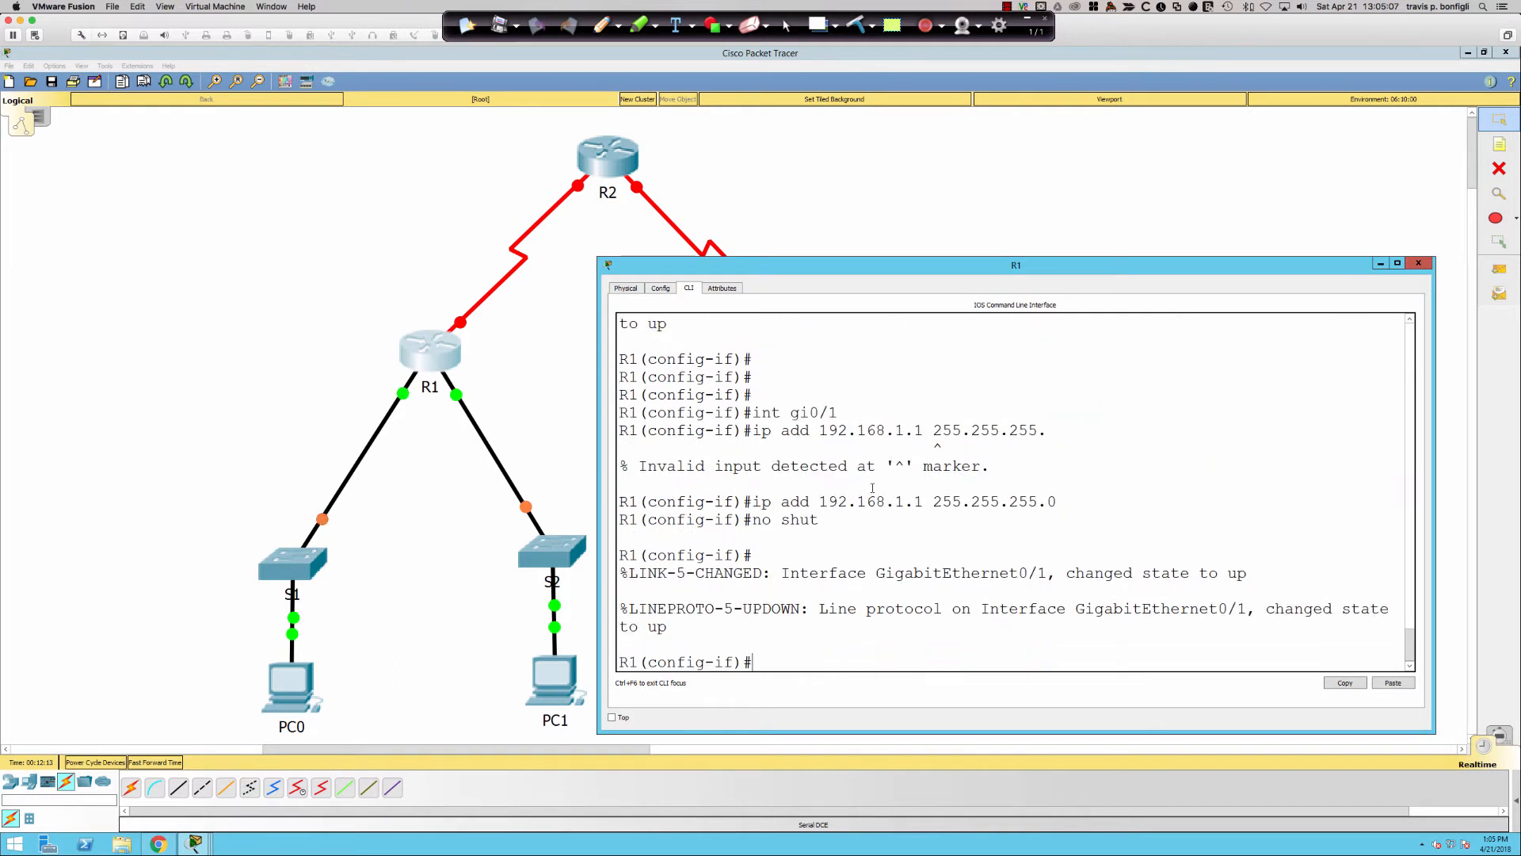
key(Return)
key(Return)
key(Return)
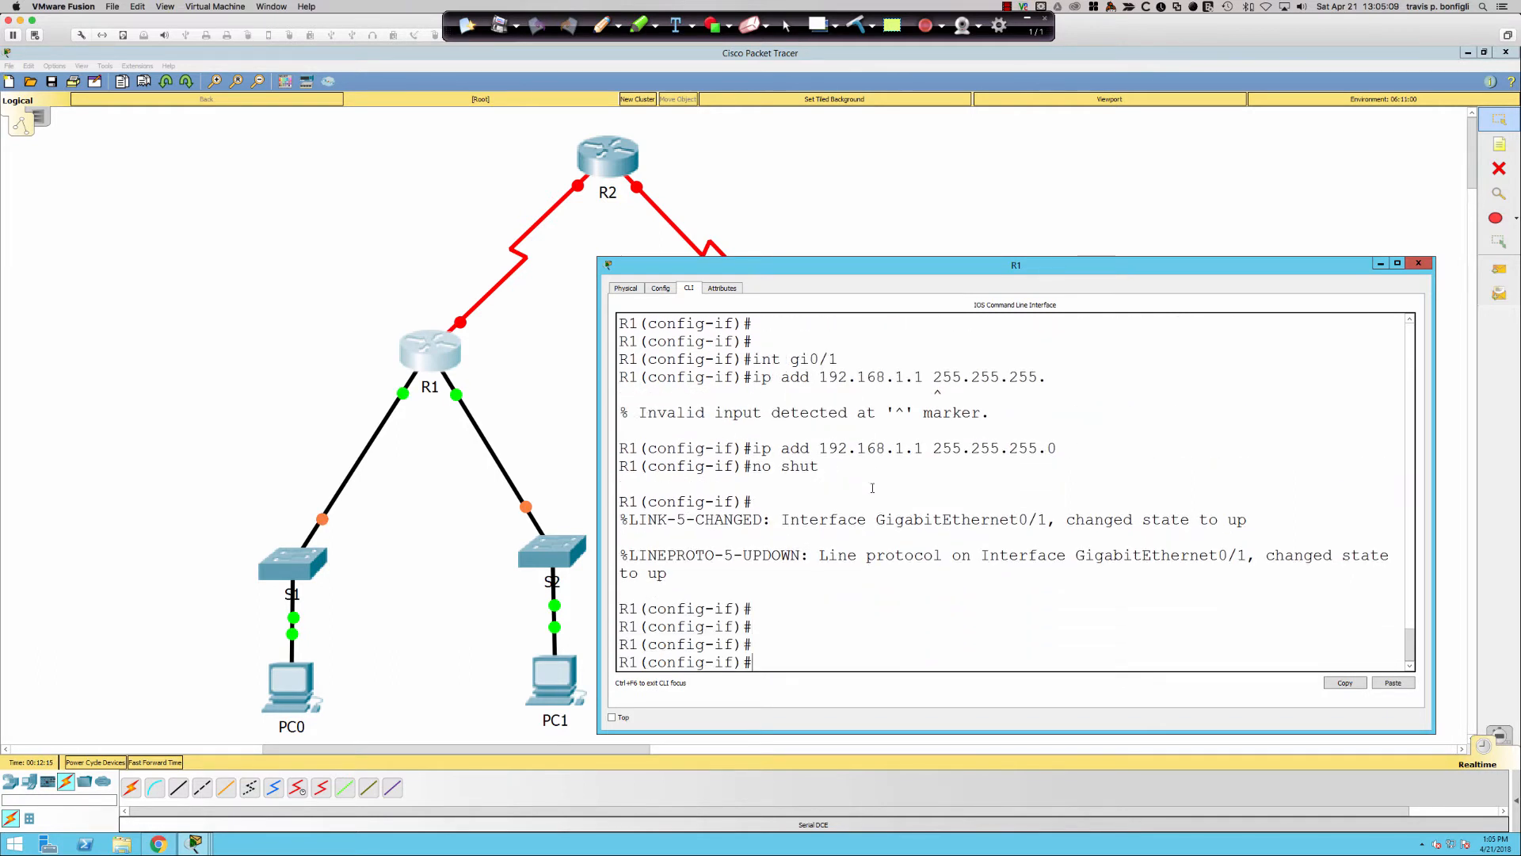
- Assign 192.168.2.253 255.255.255.252 to R1's serial s0/0/0 and bring it up
text(int s0/0/0)
key(Return)
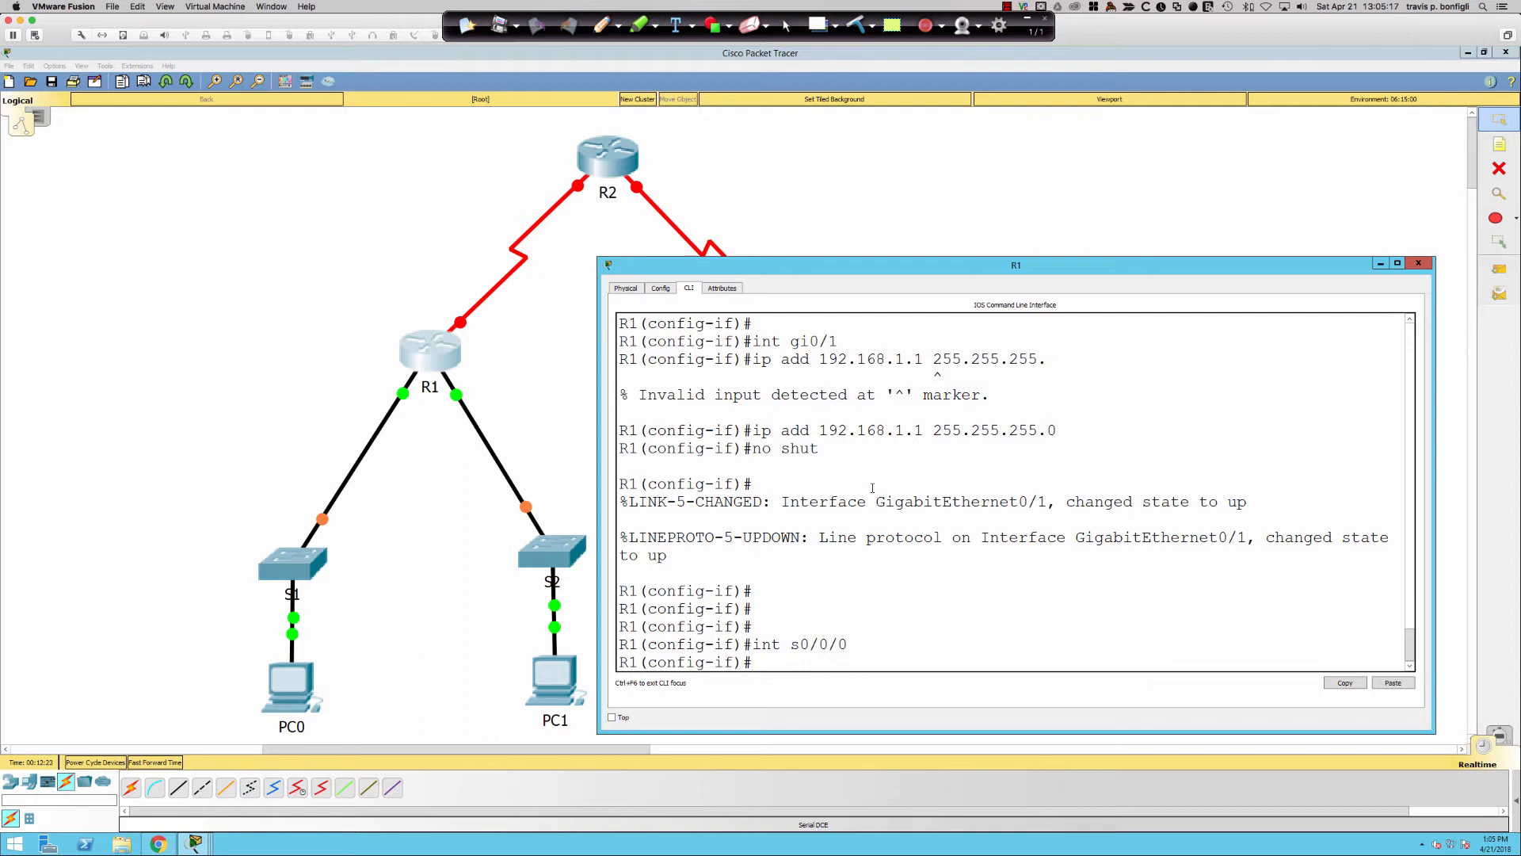
key(Return)
key(Return)
text(ip a)
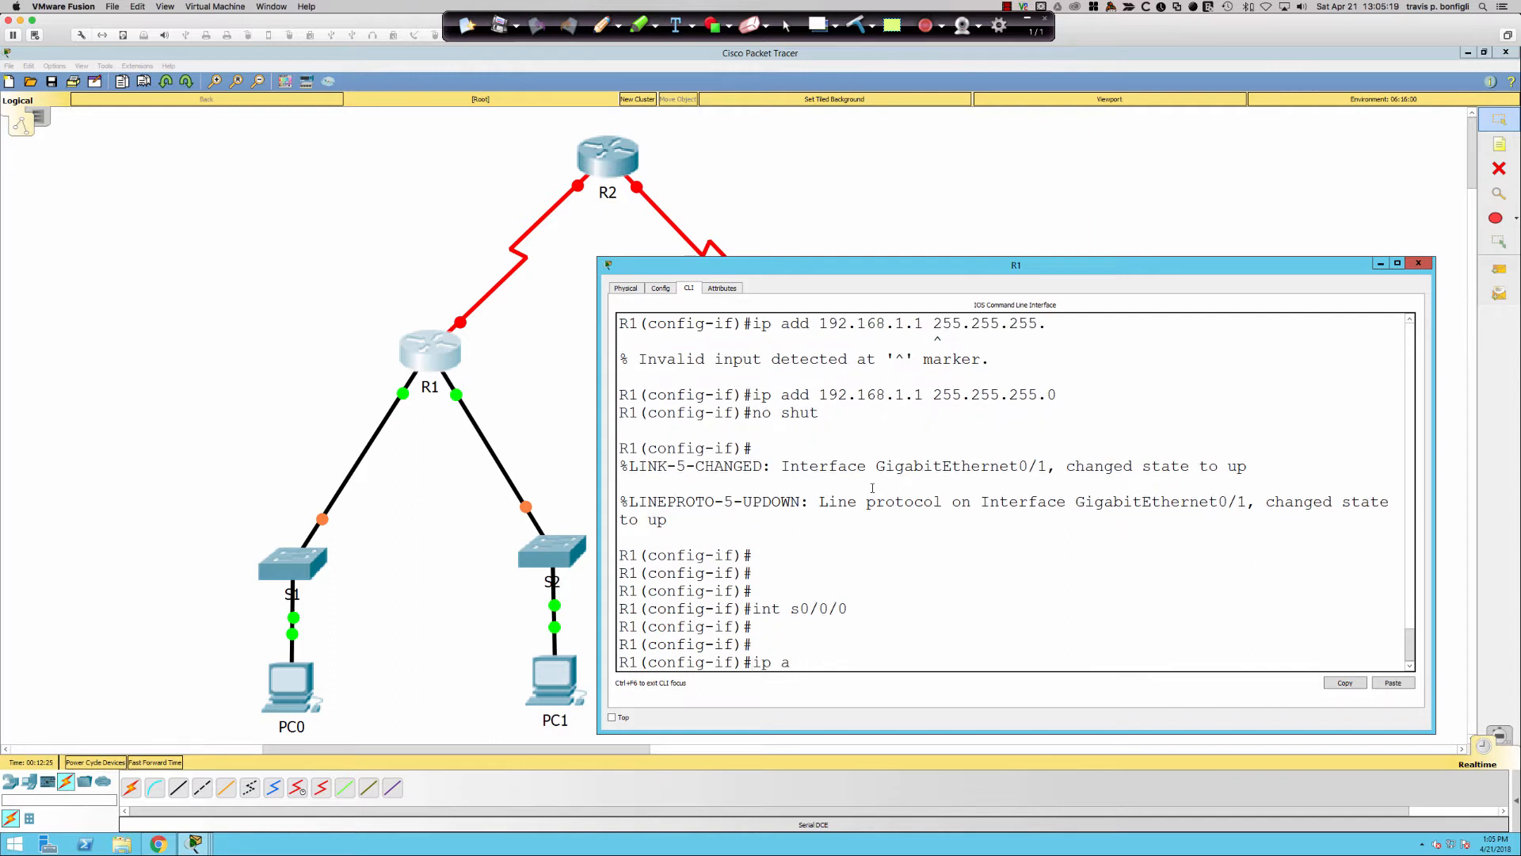
text(dd 192.168.2.253 255.255.255.252)
key(Return)
text(no shut)
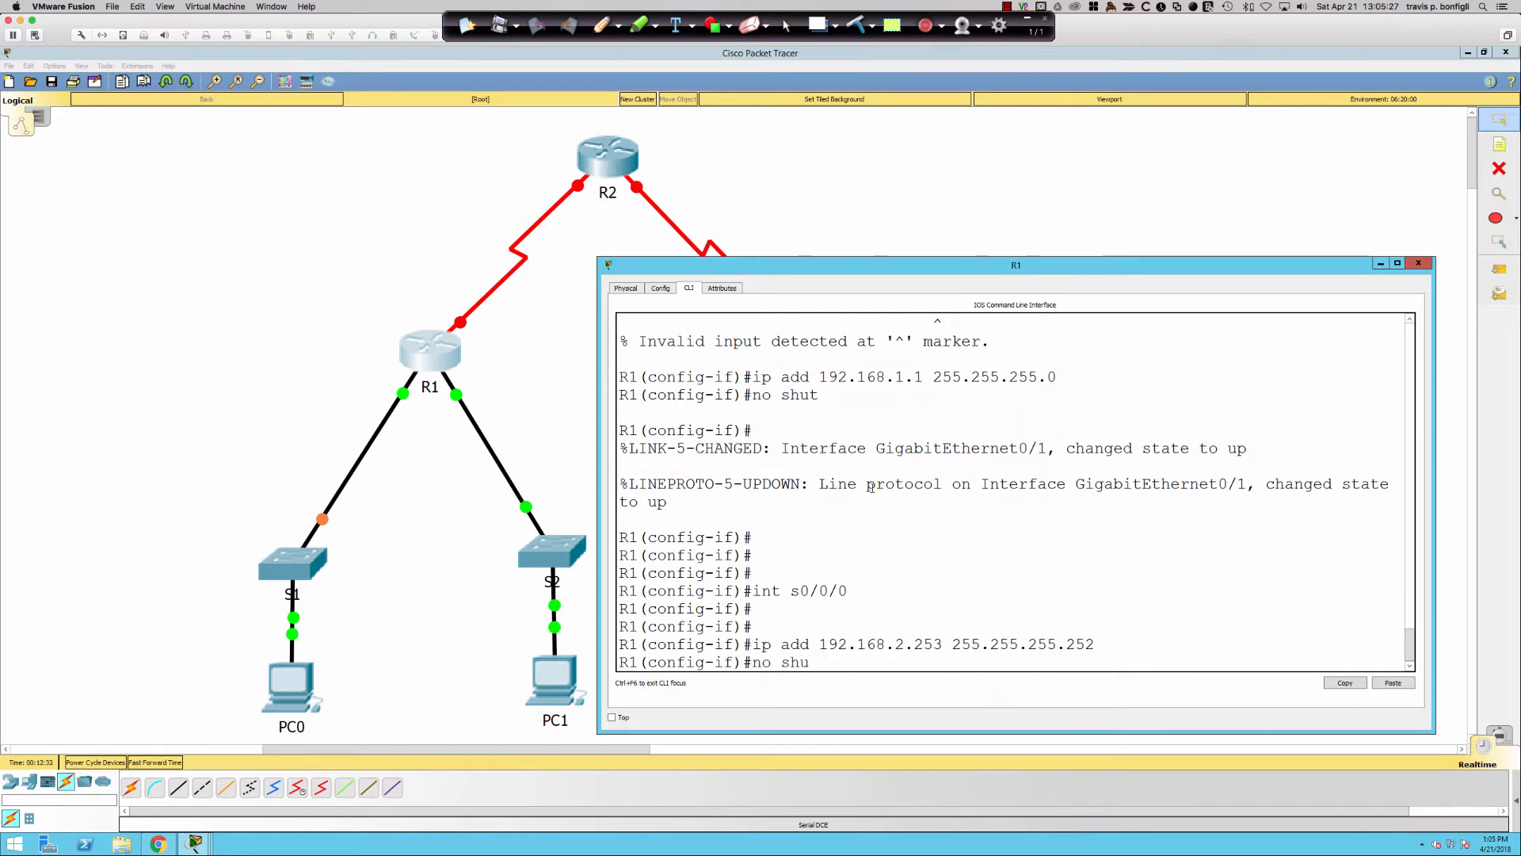
key(Return)
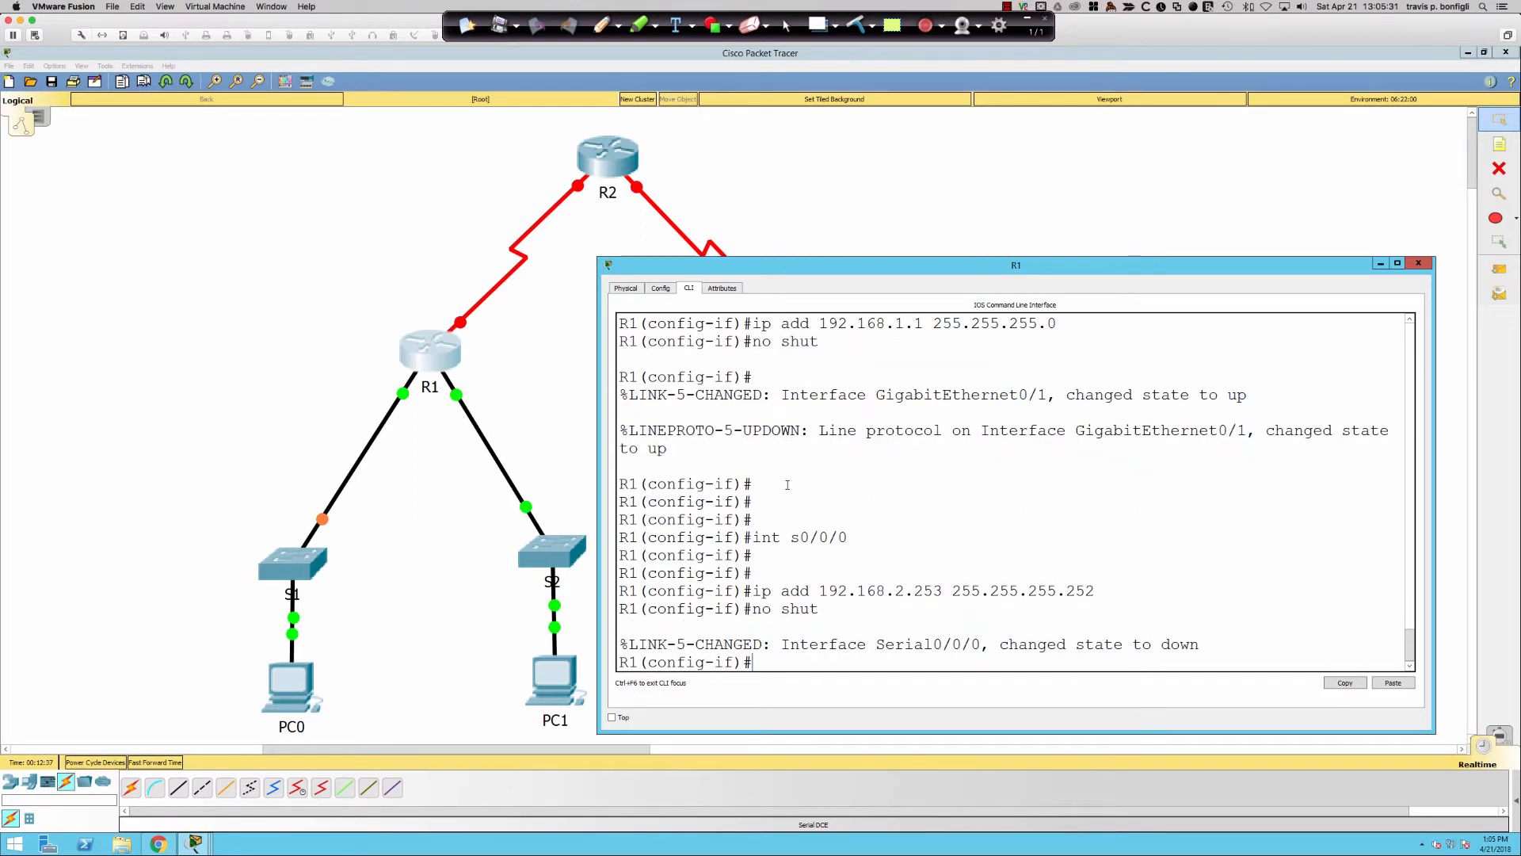
- Save R1's configuration with wri mem and switch to R2's command line
text(end)
key(Return)
text(wri mem)
key(Return)
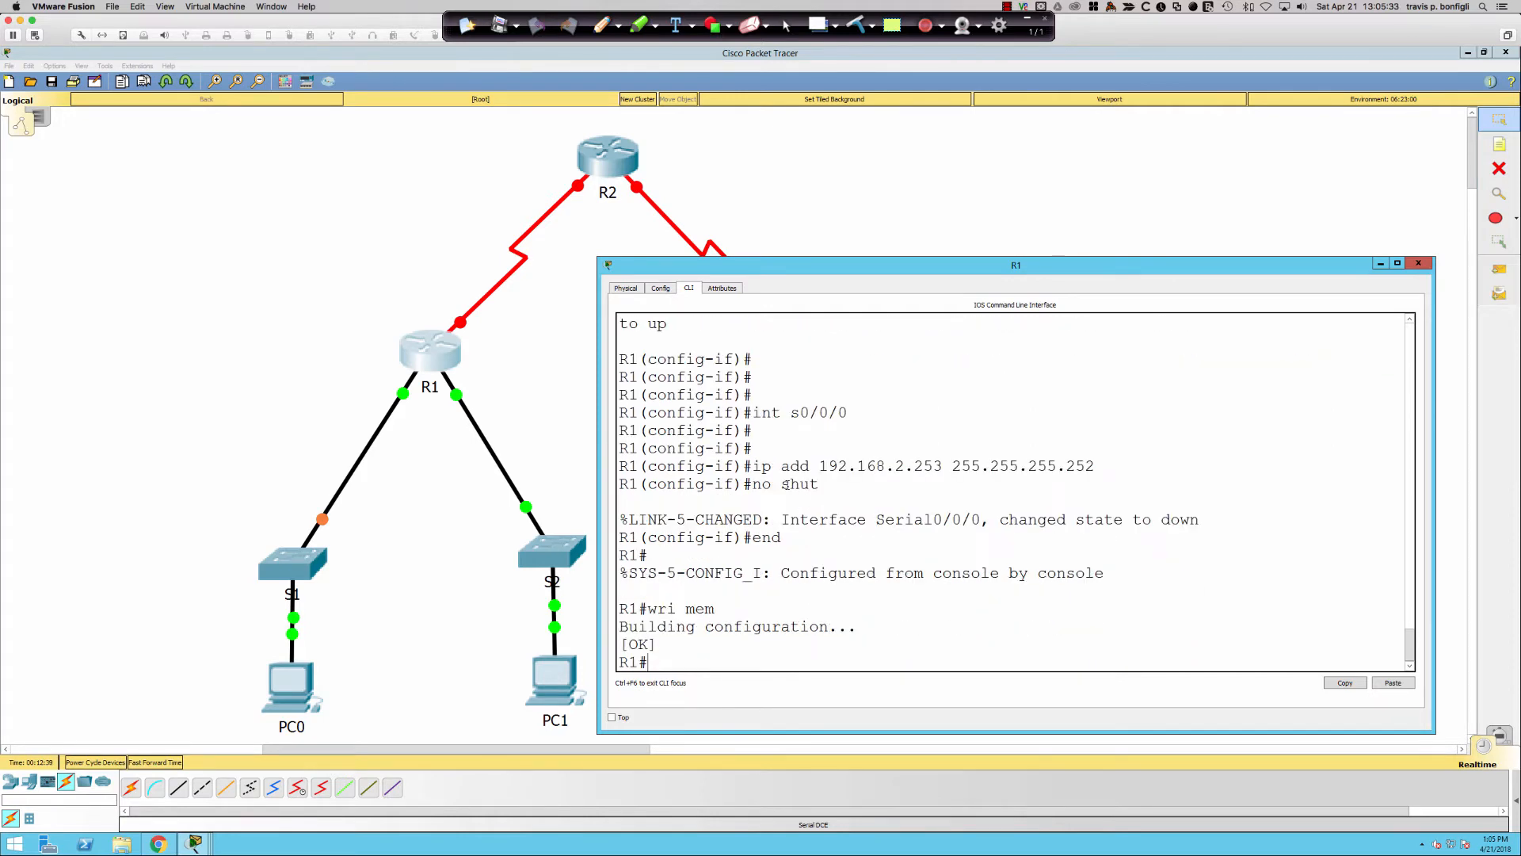
click(596, 171)
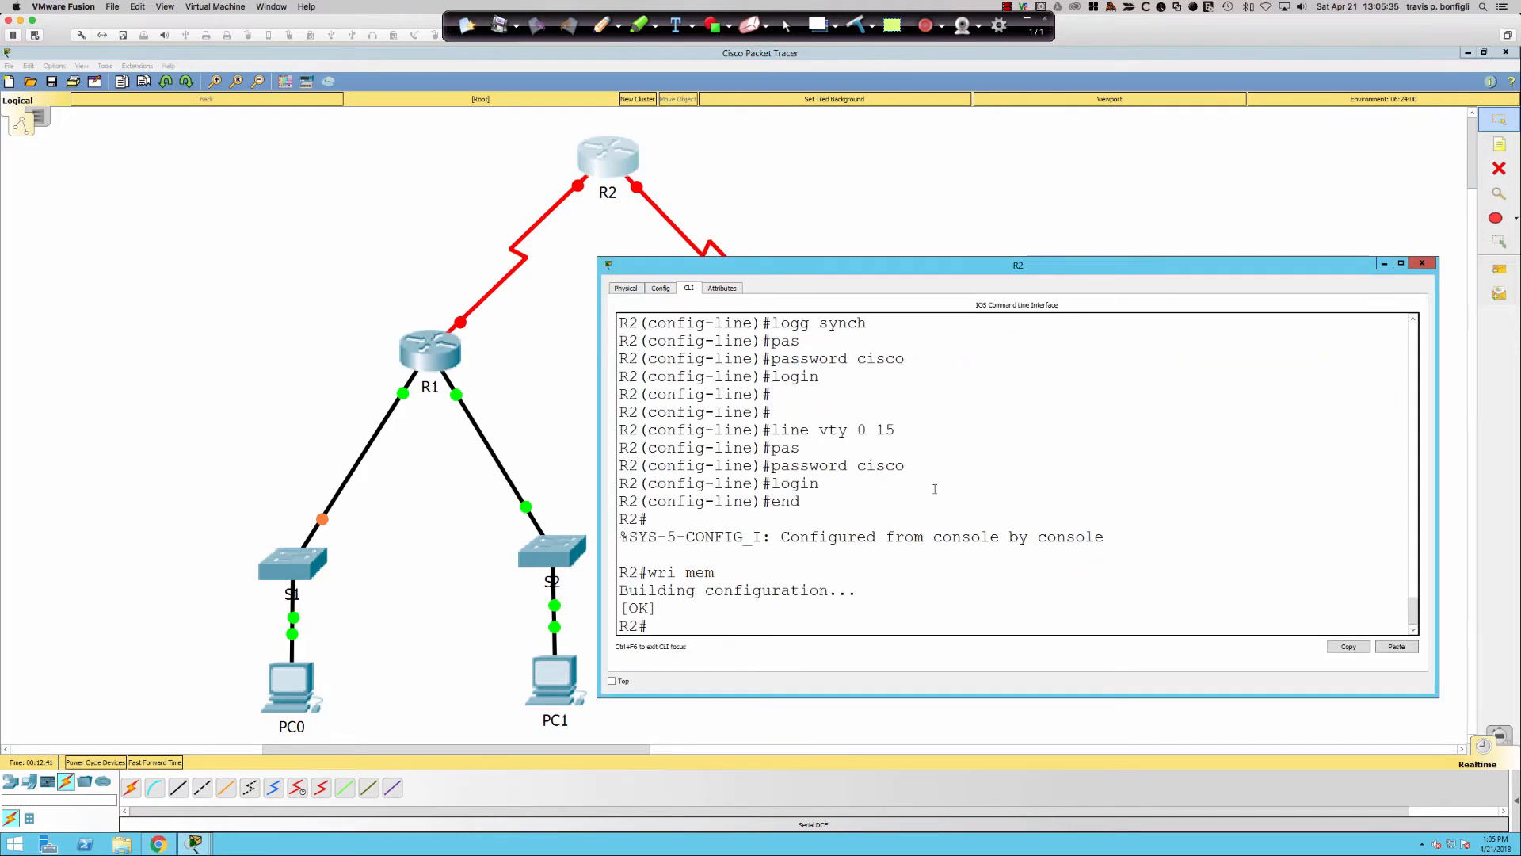
- Assign 192.168.2.254 255.255.255.252 to R2's s0/0/0 and bring it up
key(Return)
key(Return)
key(Return)
text(conf t)
key(Return)
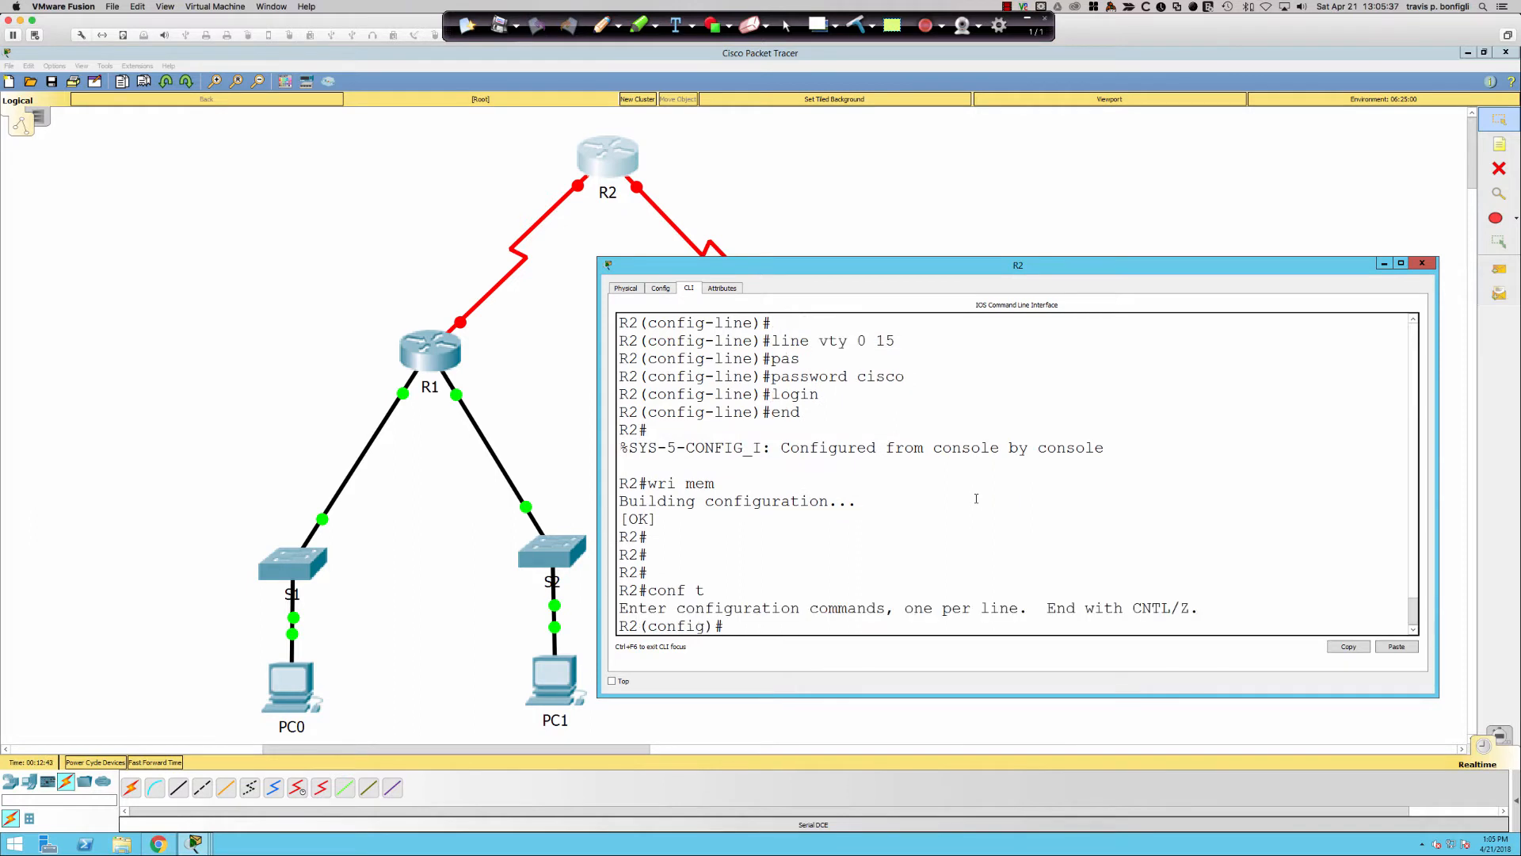
text(int s0/0/0)
key(Return)
text(ip add )
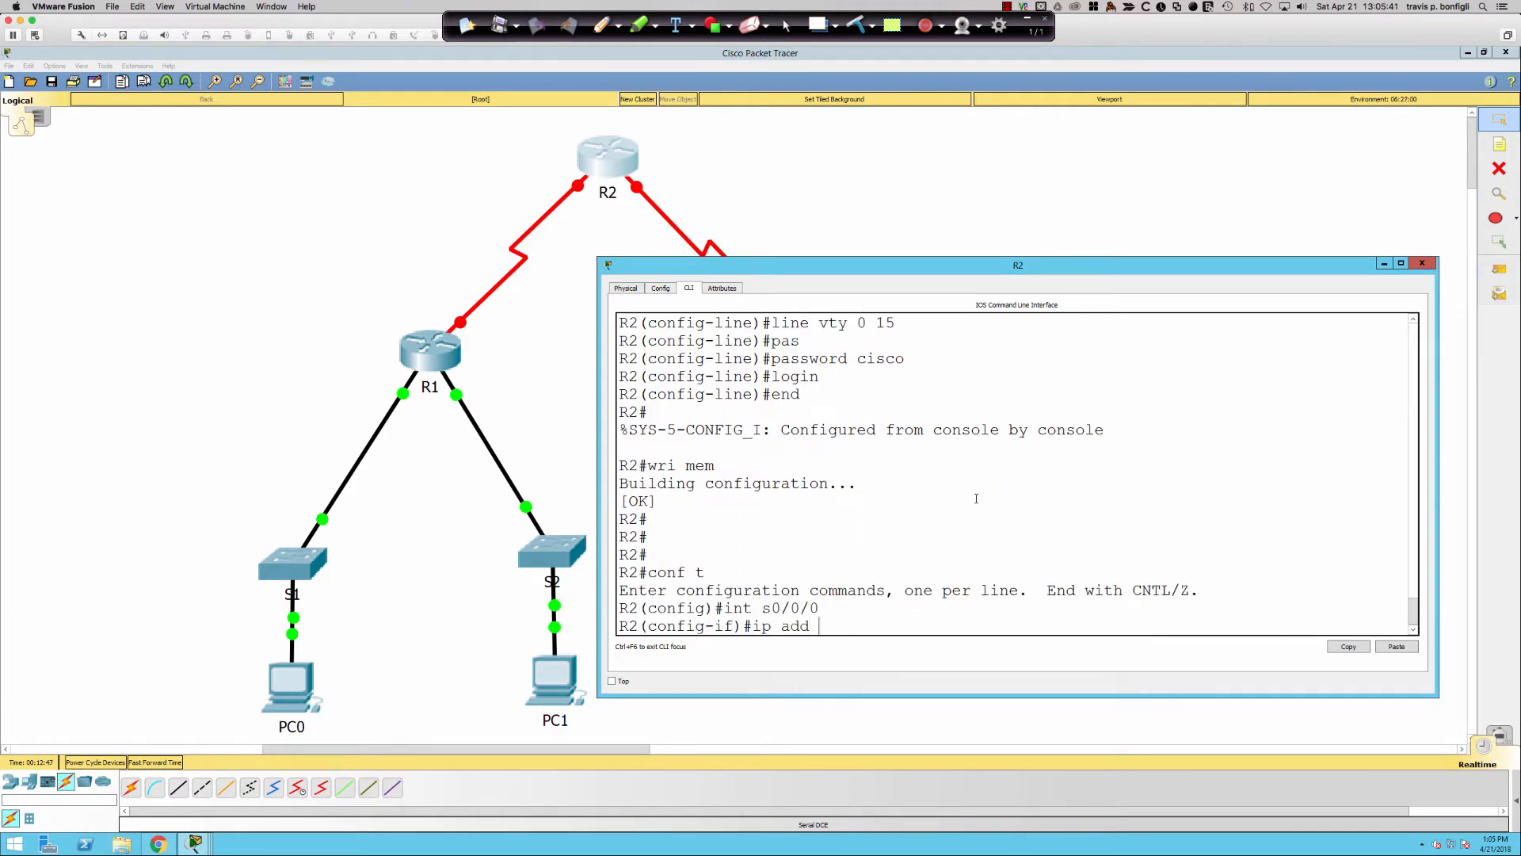
text(192.168.2.254 255.255.255.252)
key(Return)
text(no shut)
key(Return)
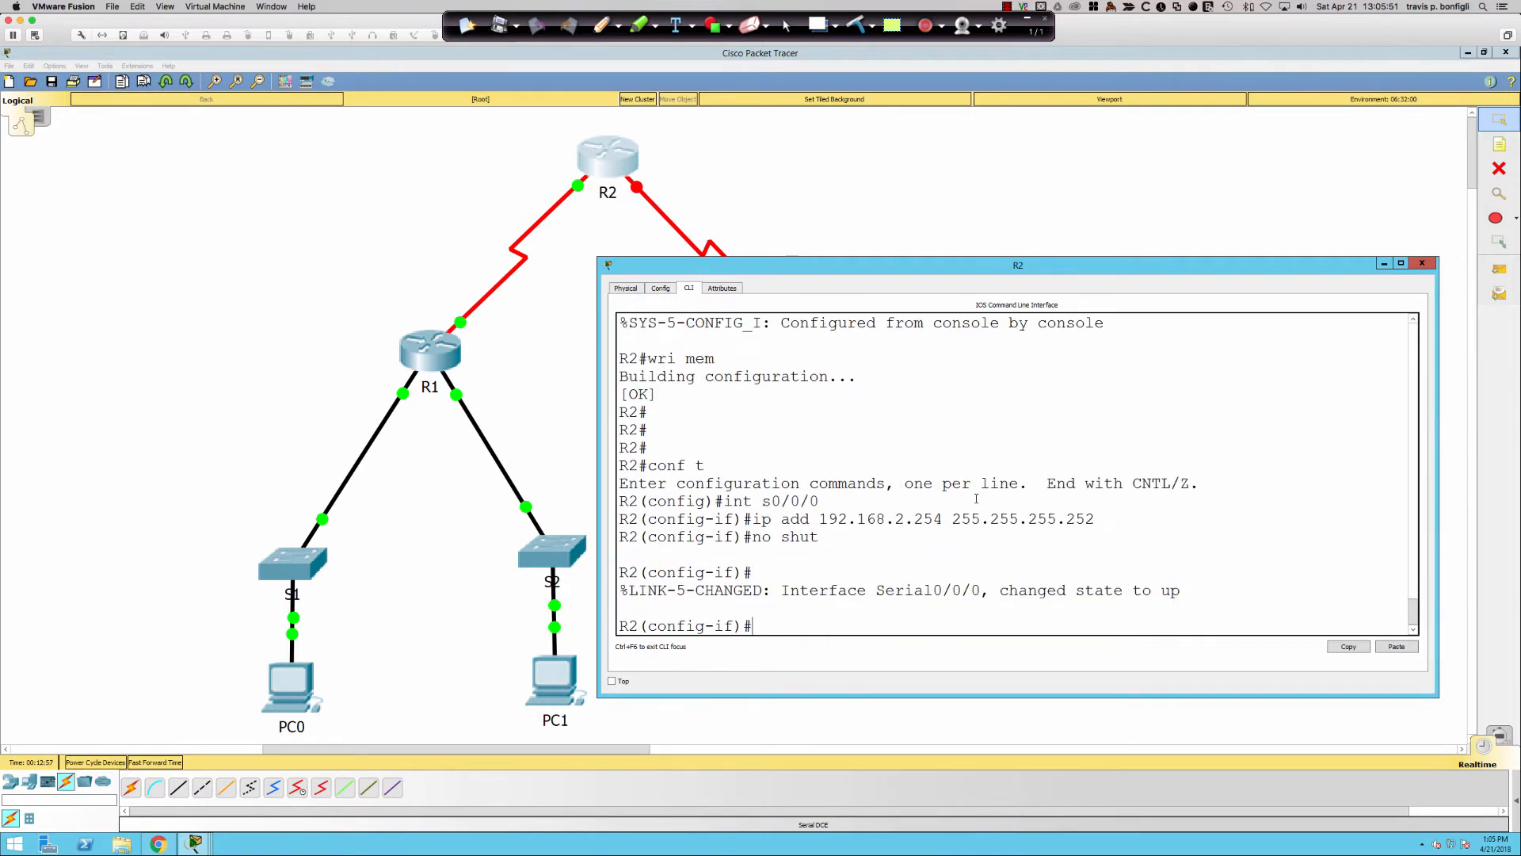
- Assign 209.165.200.226 255.255.255.224 to R2's s0/0/1 and bring it up
text(int s0/0/0)
key(BackSpace)
text(1)
key(Return)
text(ip a)
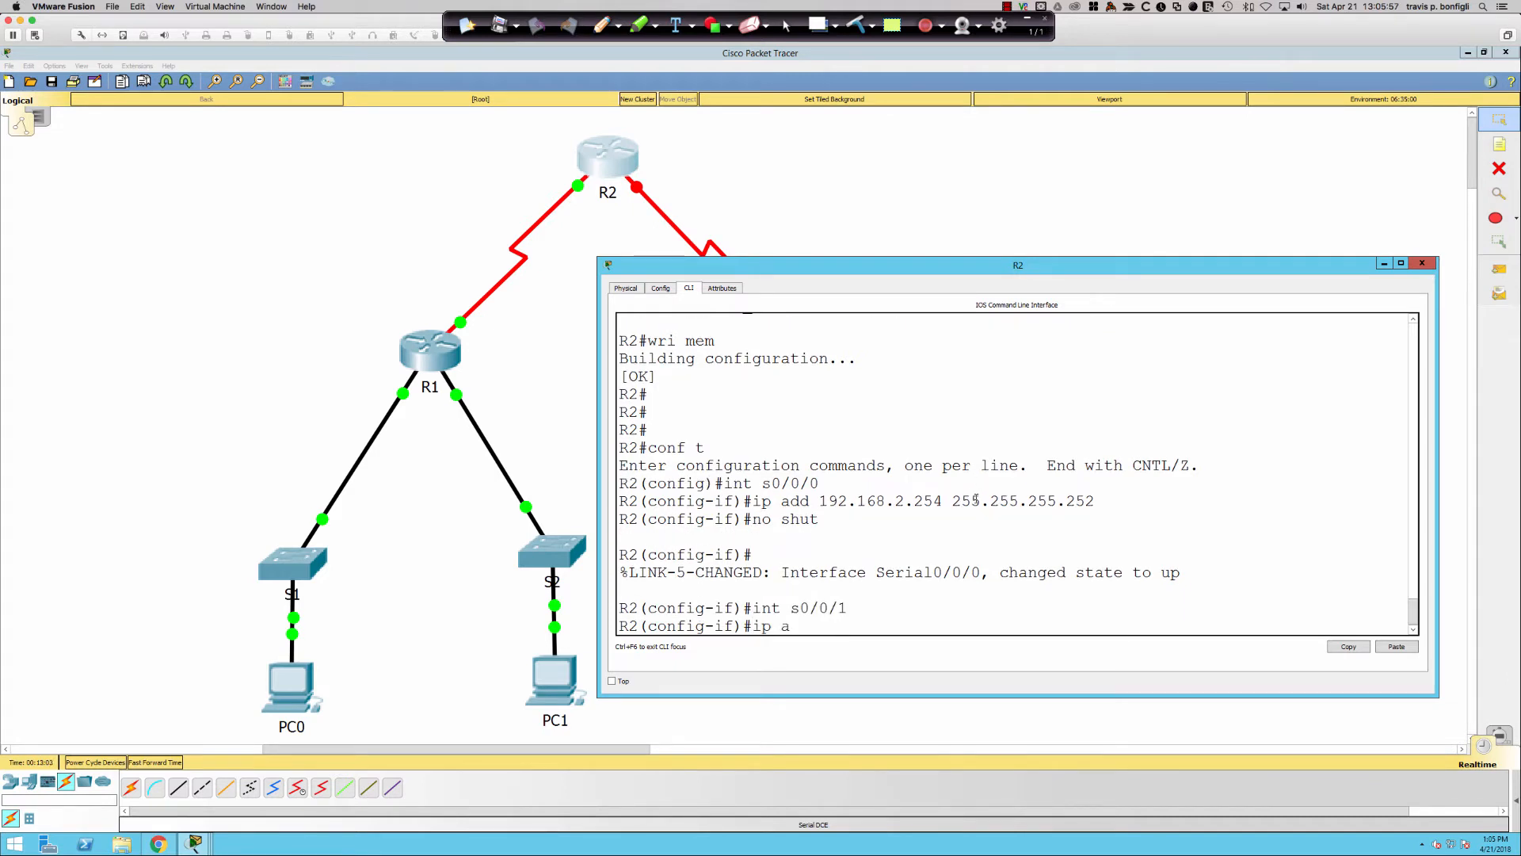
text(dd 192.168)
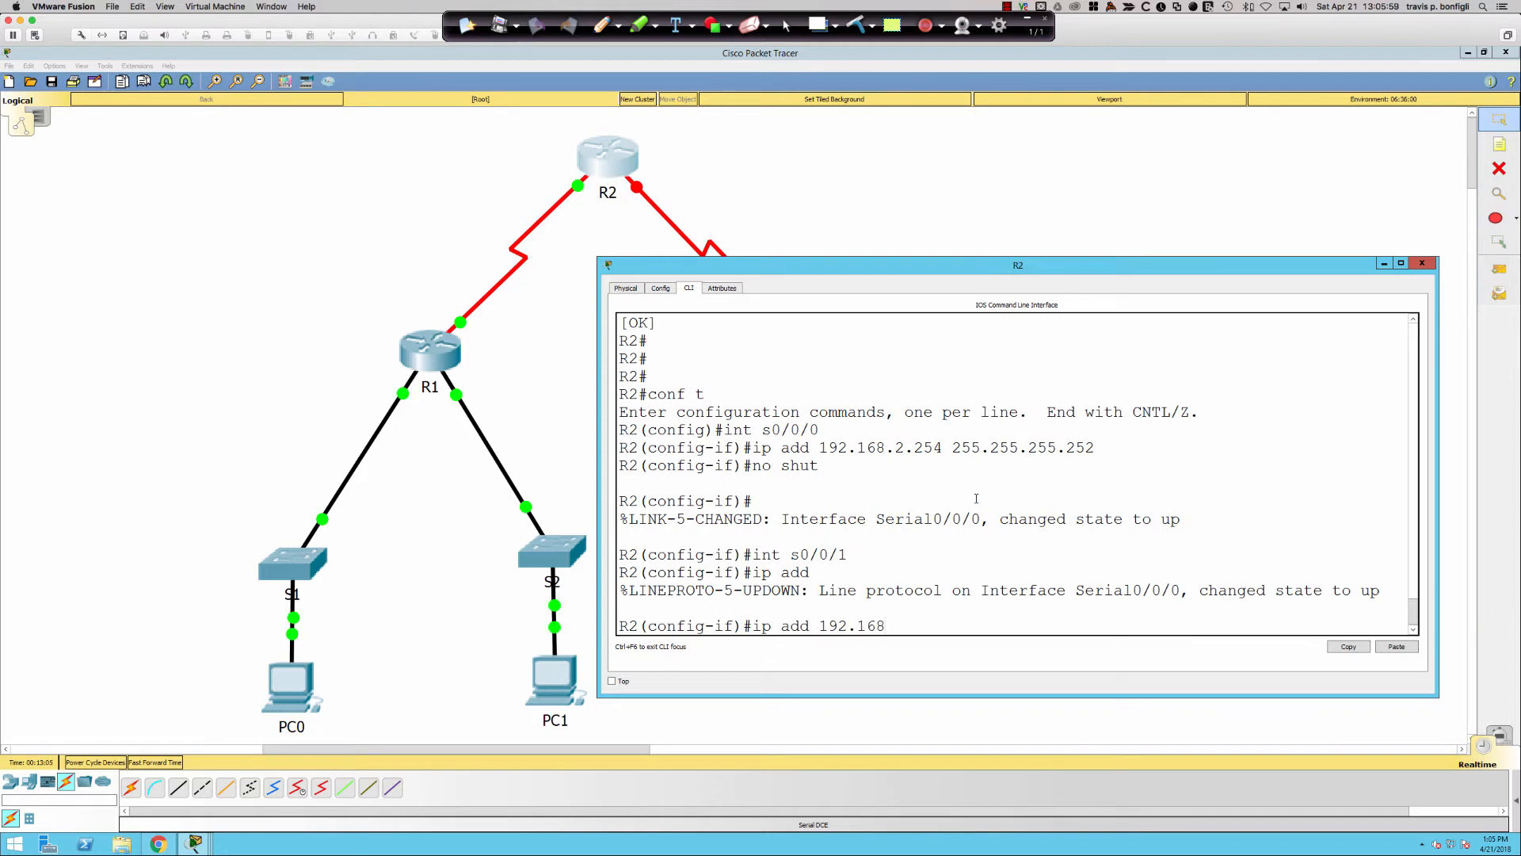
key(BackSpace)
key(BackSpace)
key(BackSpace)
key(BackSpace)
key(BackSpace)
key(BackSpace)
key(BackSpace)
text(209.165.200.226 255.255.255.224)
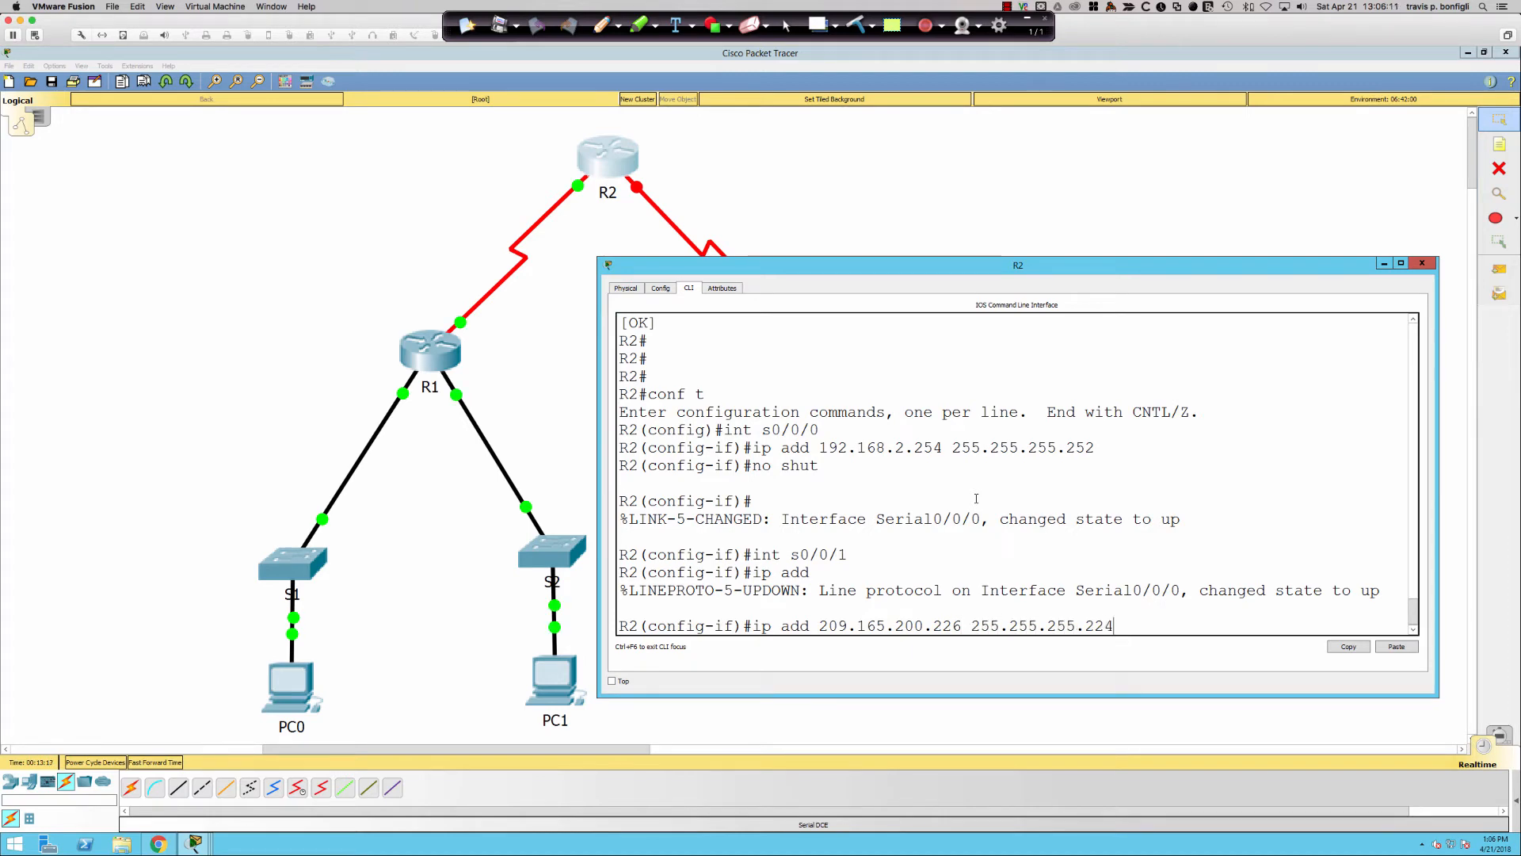
key(Return)
text(no shut)
key(Return)
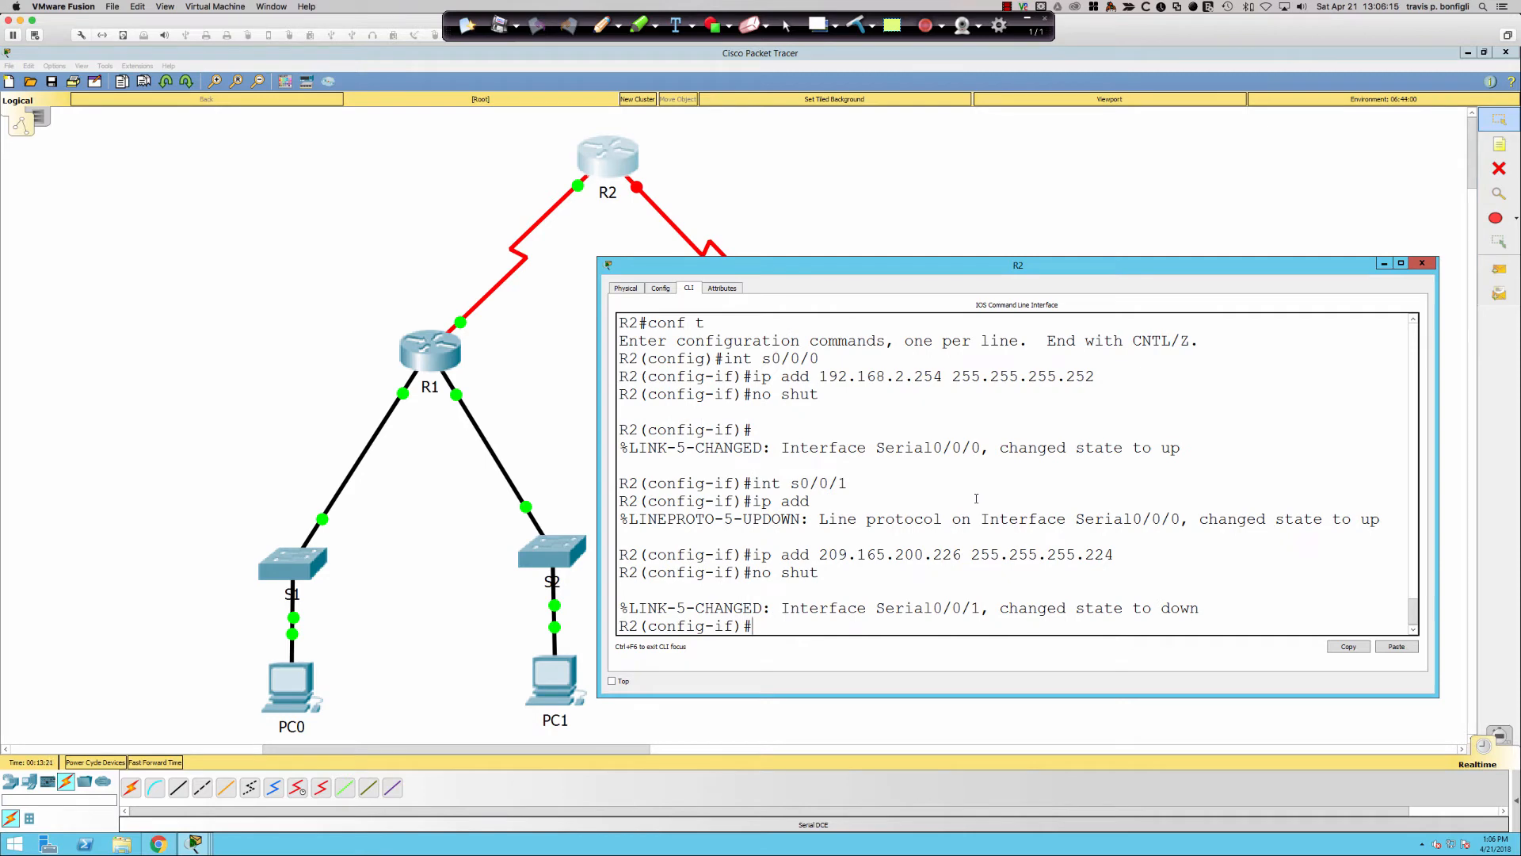
- Save R2's running configuration and set R2's window aside
text(end)
key(Return)
text(wir me)
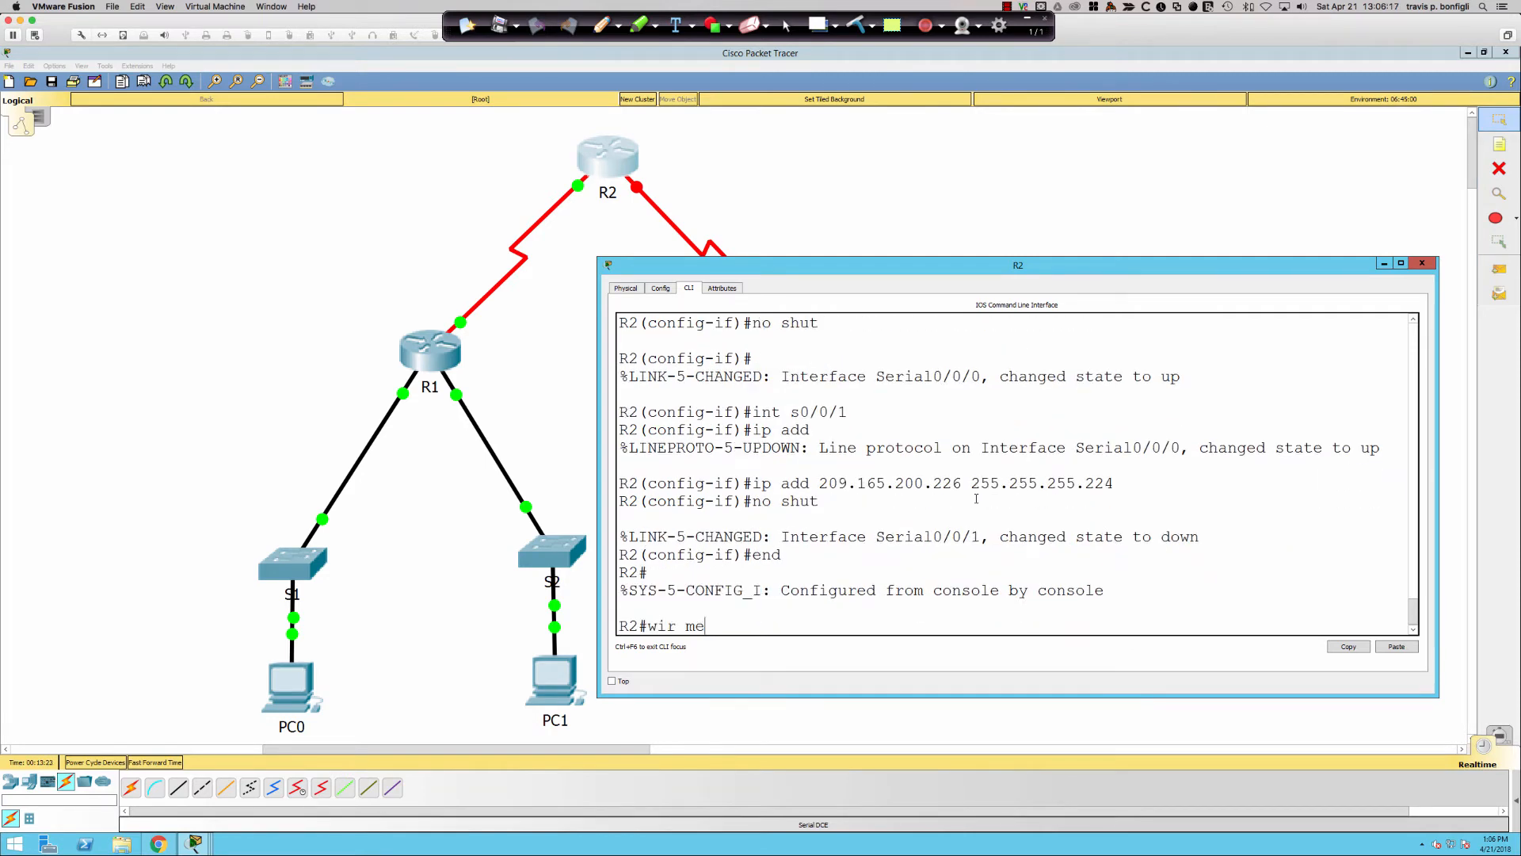
key(BackSpace)
key(BackSpace)
text(ri mem)
key(Return)
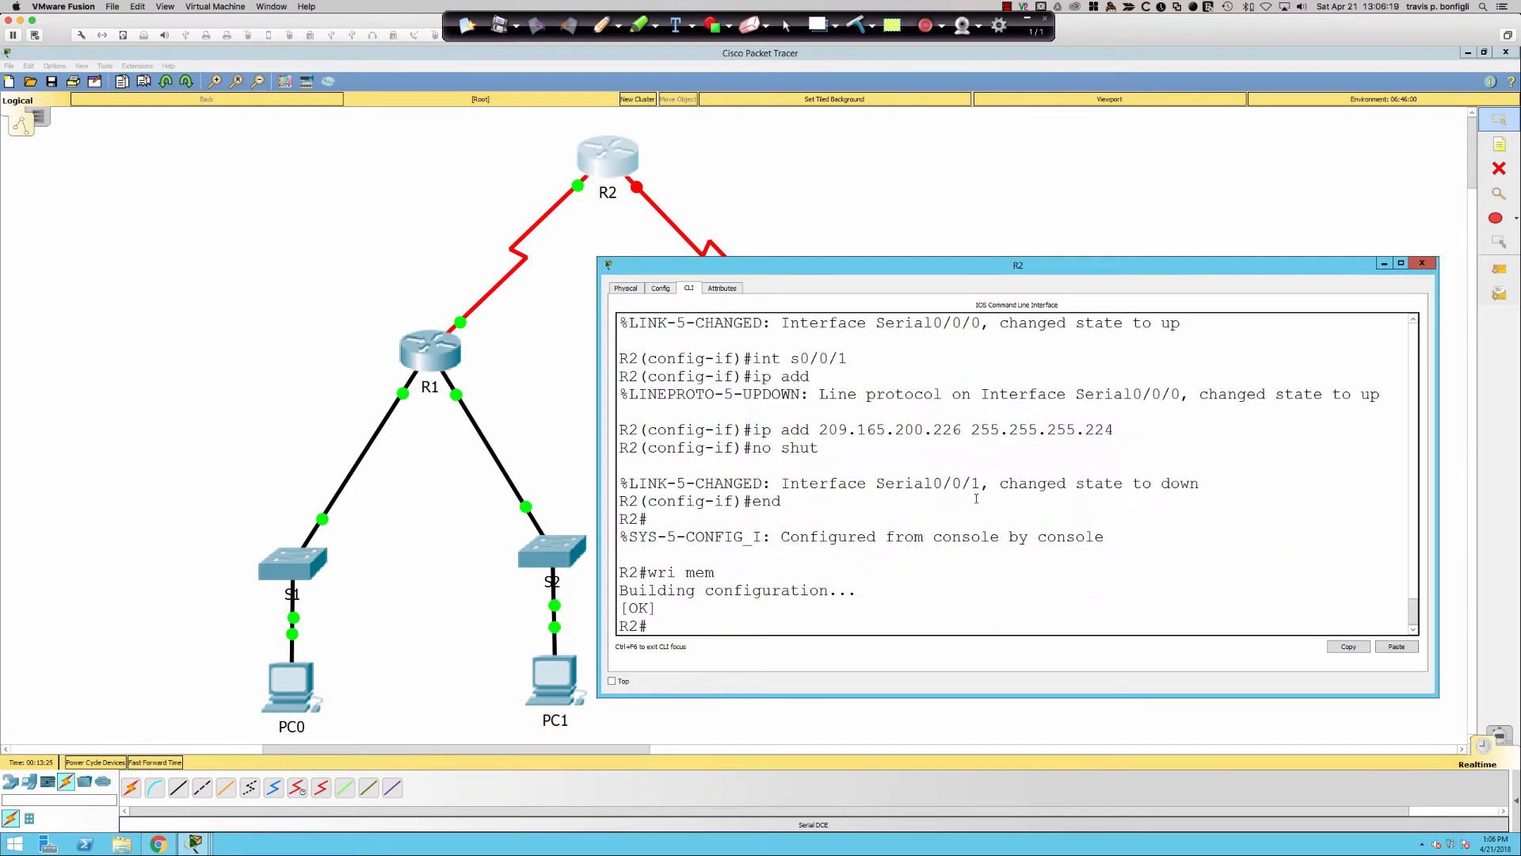
click(775, 198)
- Assign 209.165.200.225 255.255.255.224 to ISP's s0/0/1 and bring it up
click(793, 353)
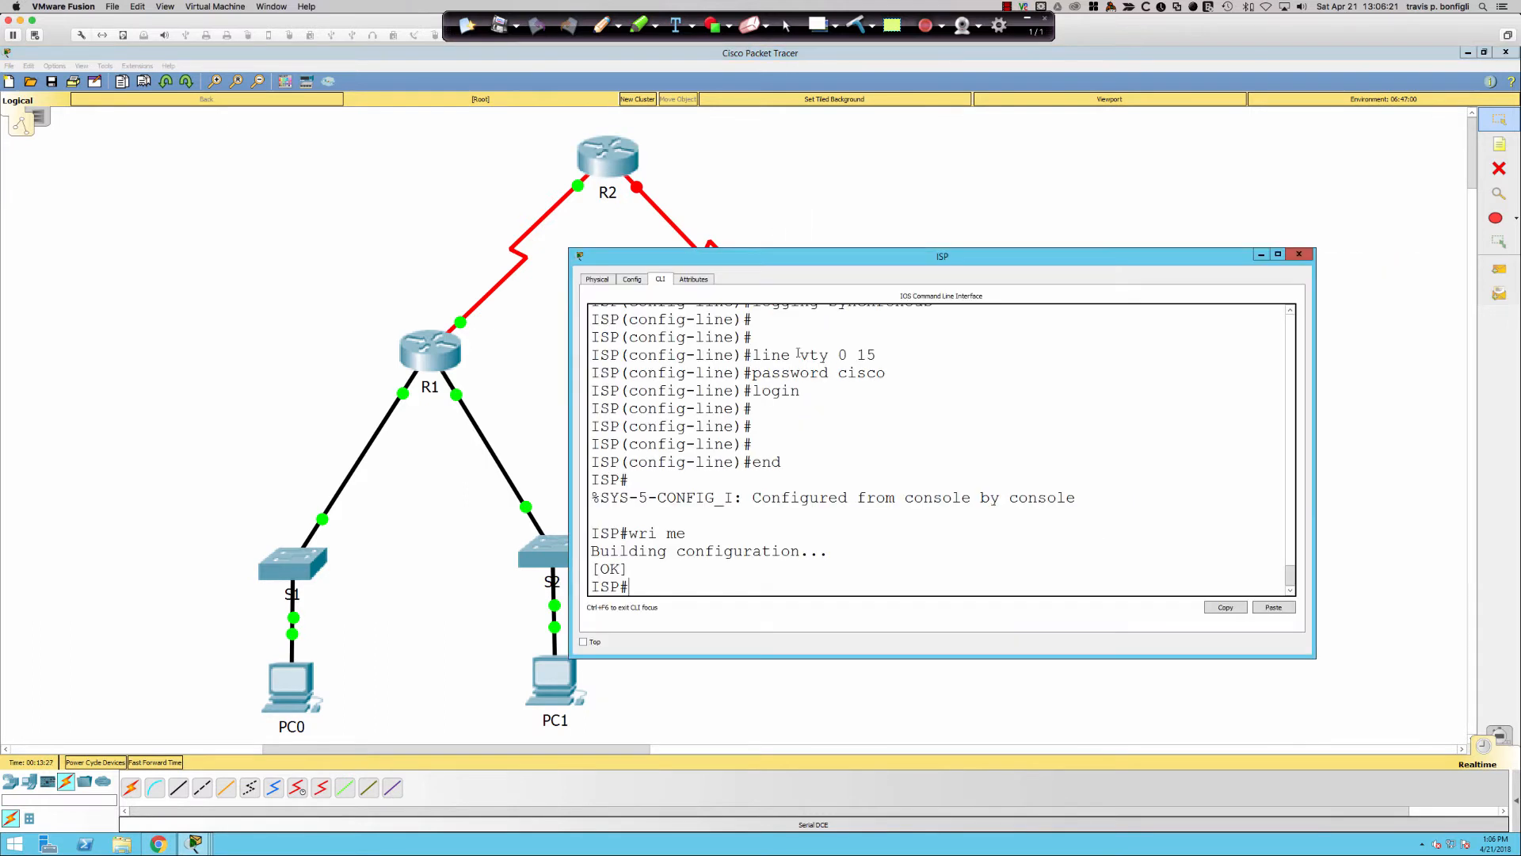
key(Return)
key(Return)
key(Return)
text(conf t)
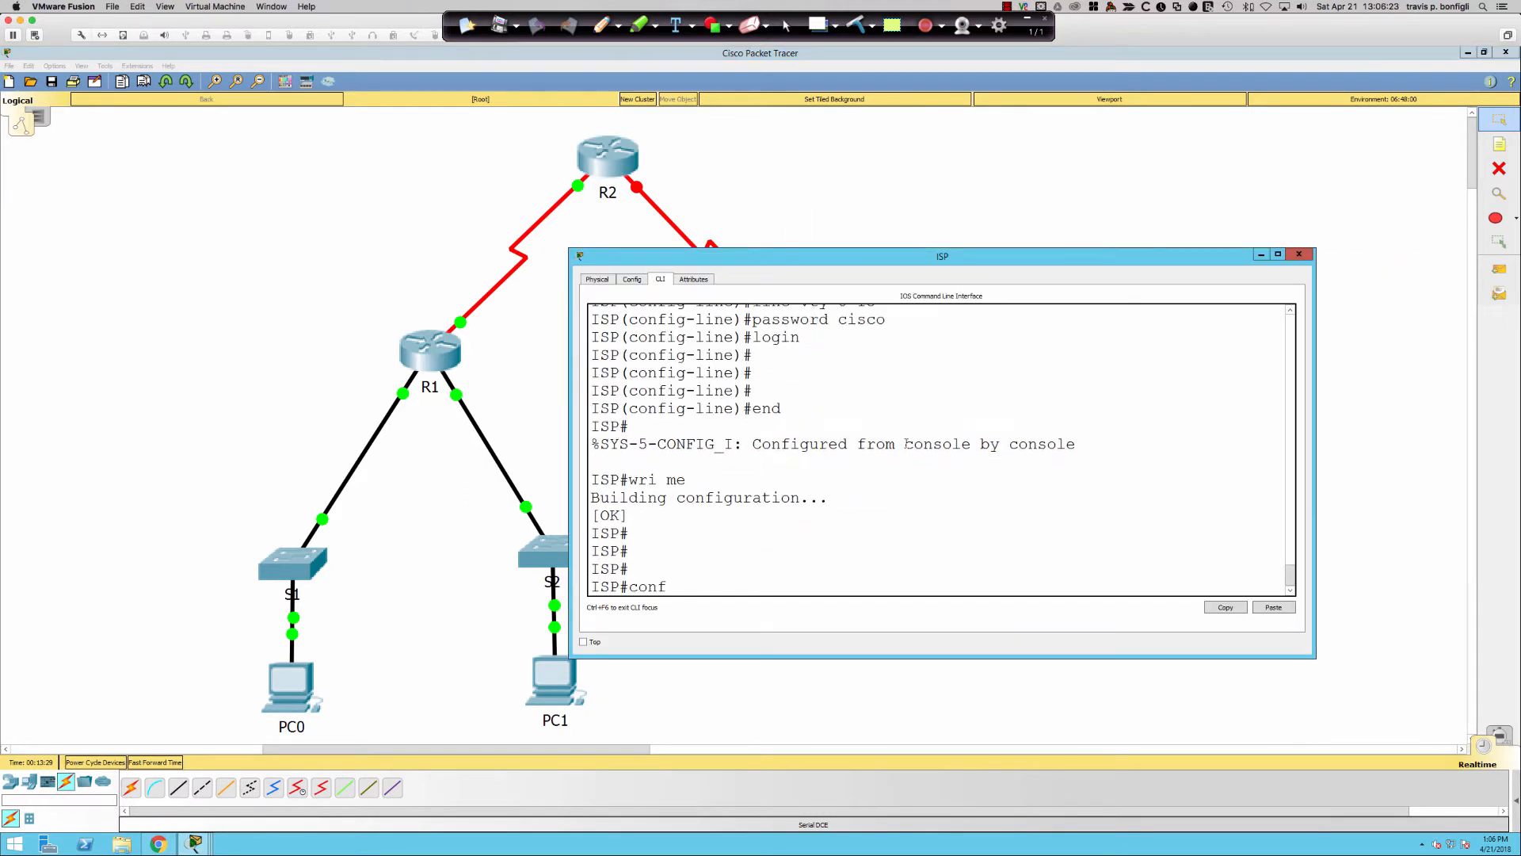
key(Return)
key(Return)
key(Return)
text(int s0/0/1)
key(Return)
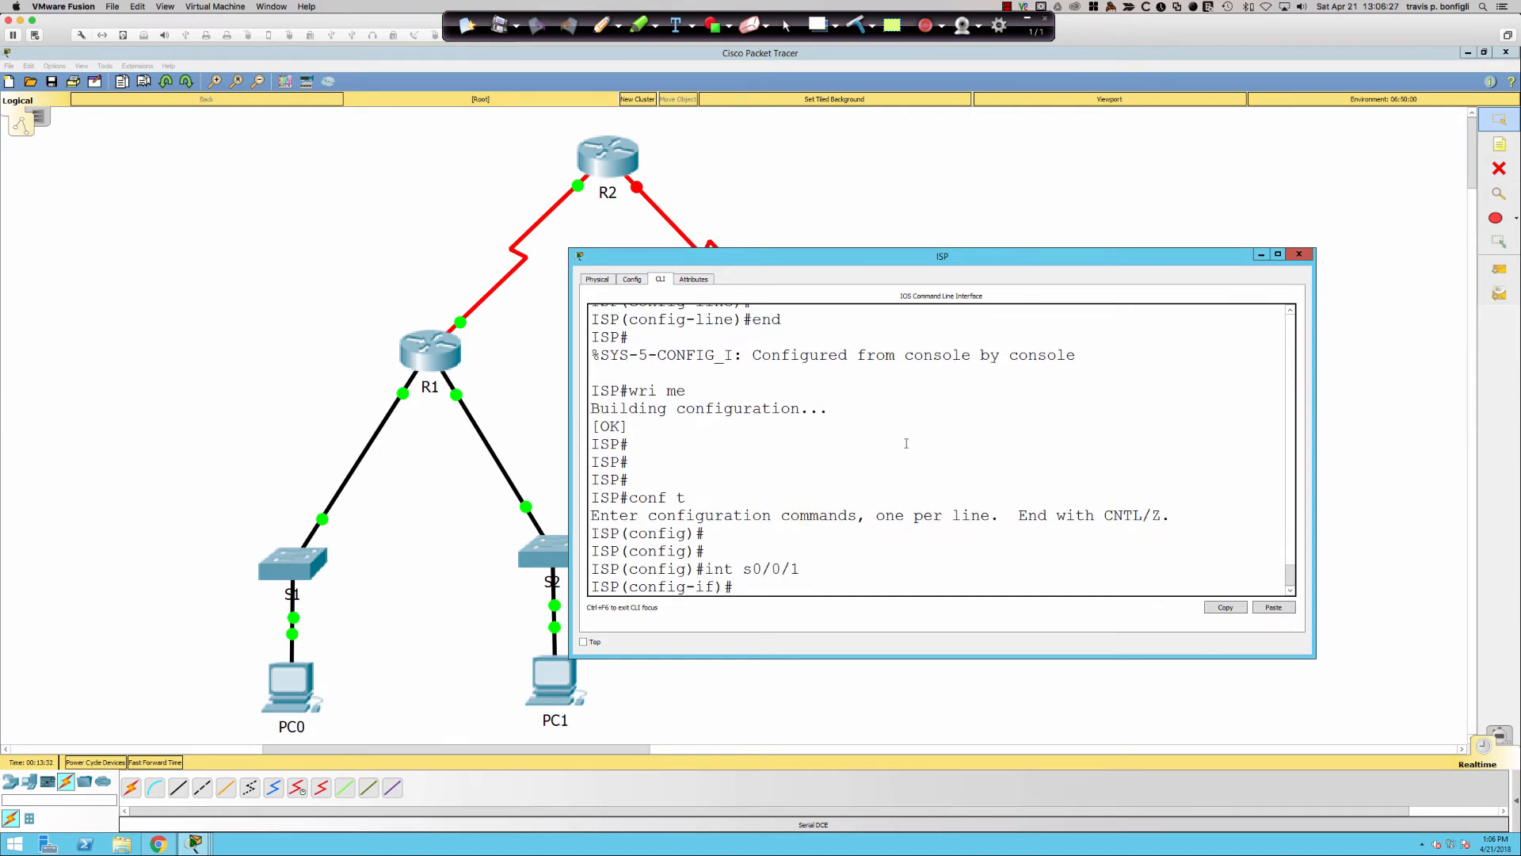
text(ip add 209.165.200.225 255.255.255.224)
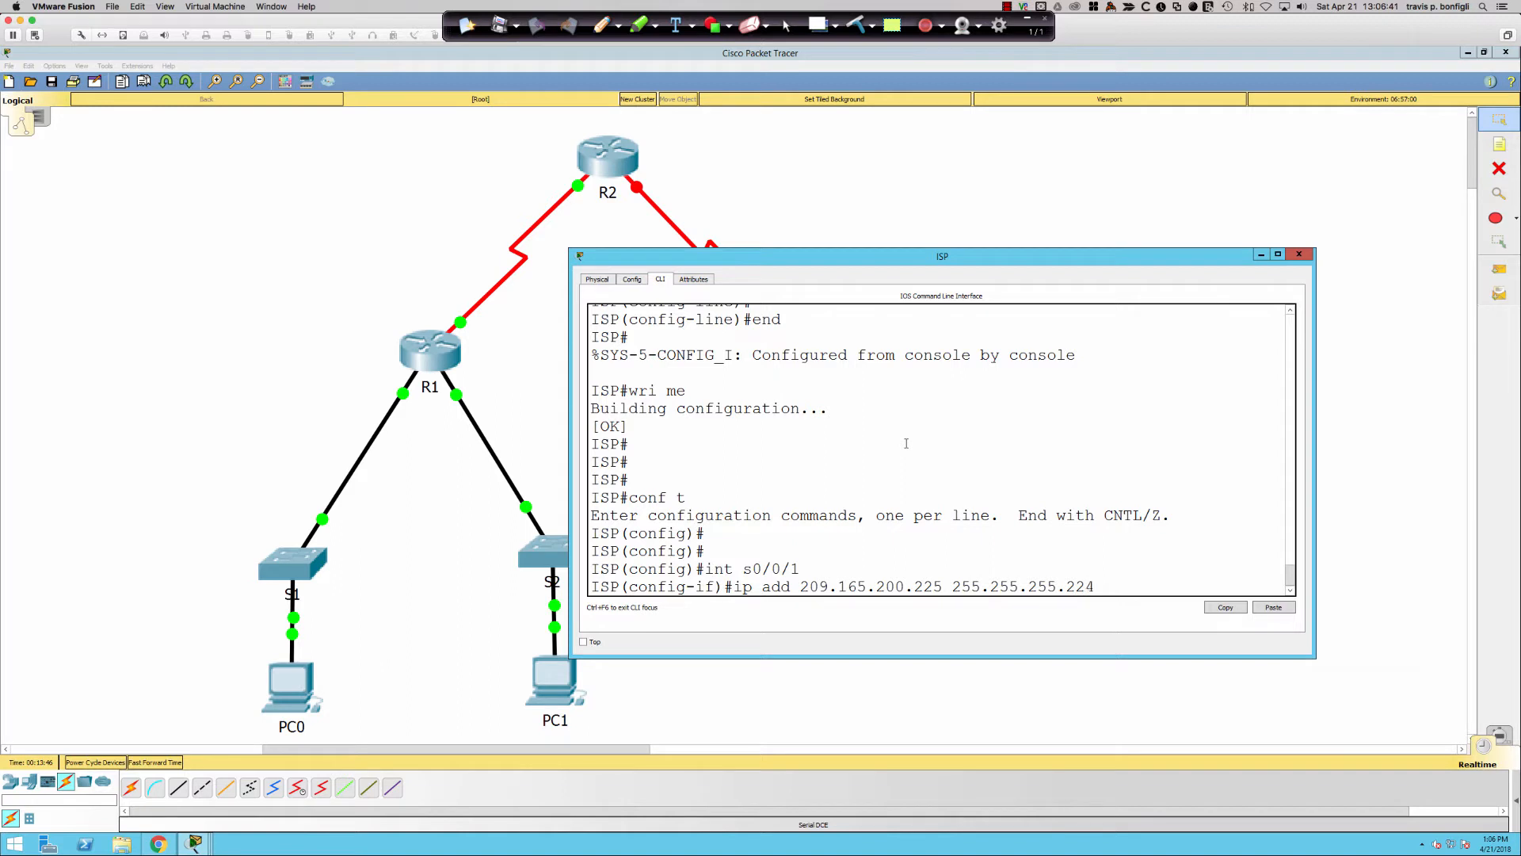
key(Return)
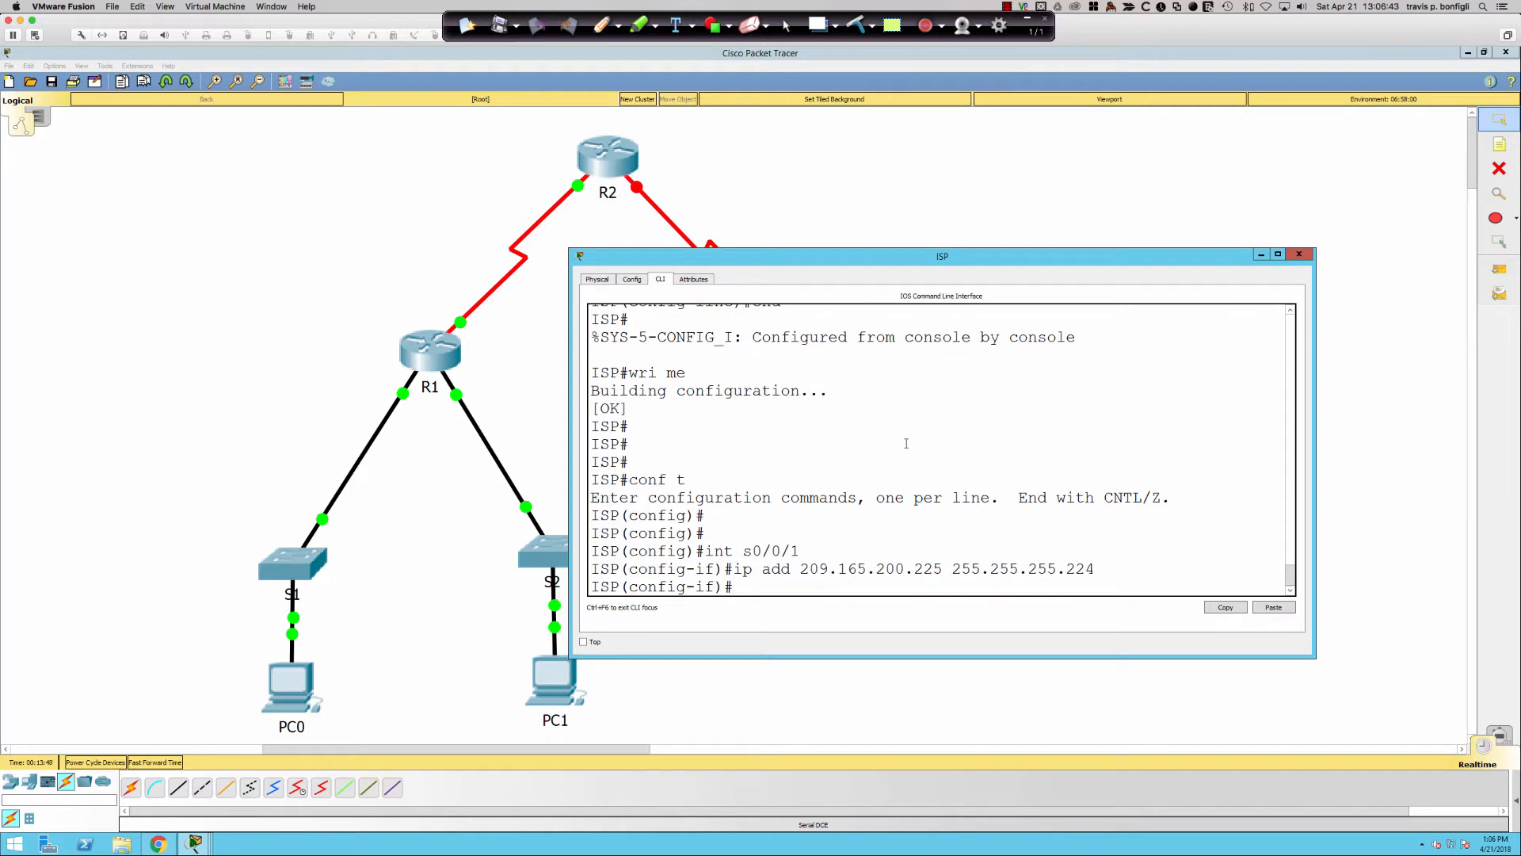
text(no shut)
key(Return)
- Save ISP's configuration with wri mem and switch to R1's command line
key(Return)
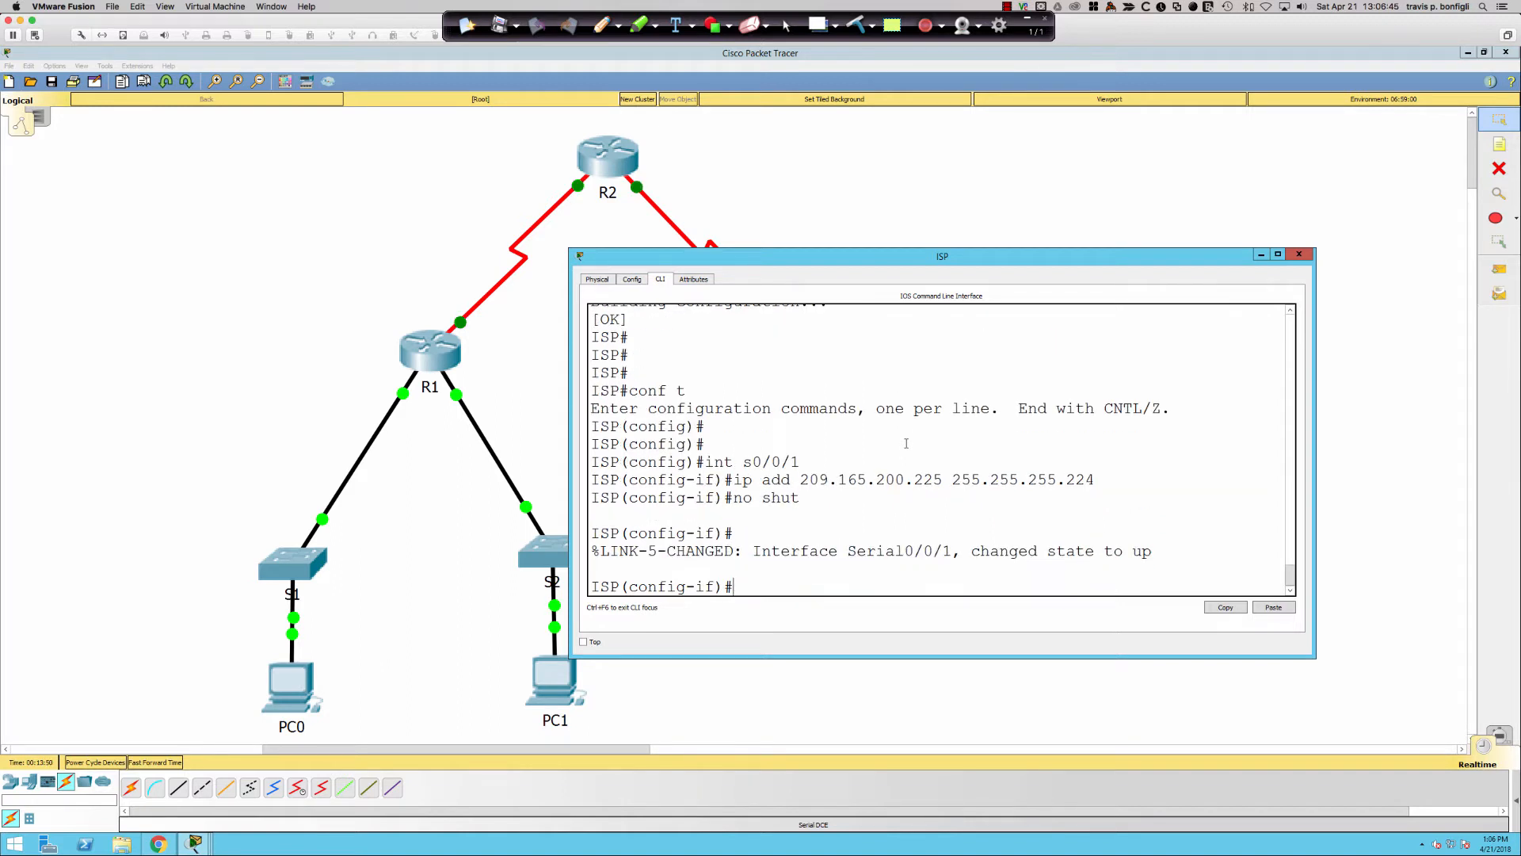
text(end)
key(Return)
text(wri m)
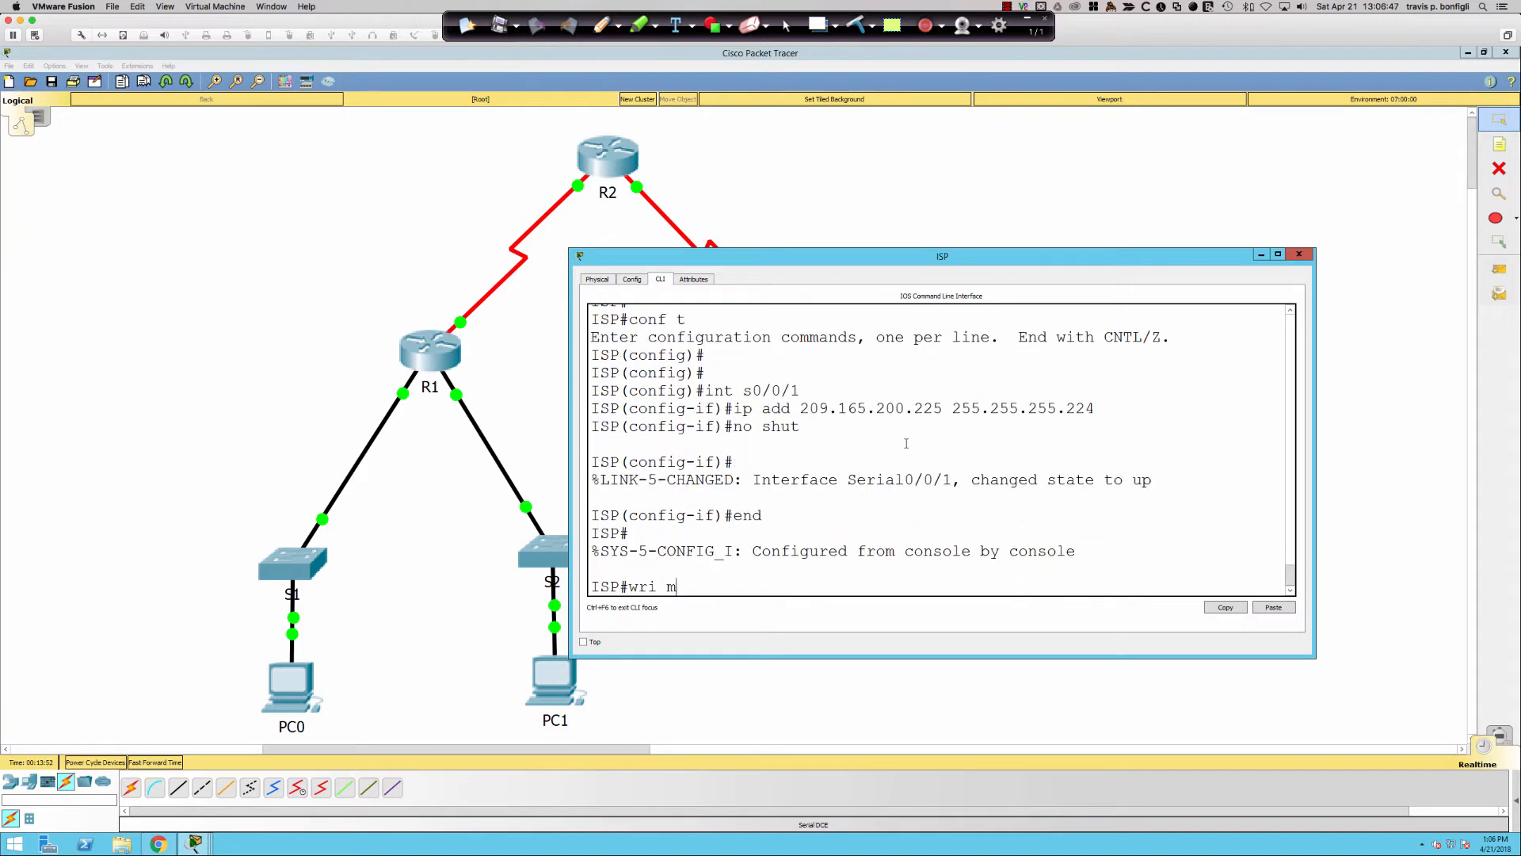
text(em)
key(Return)
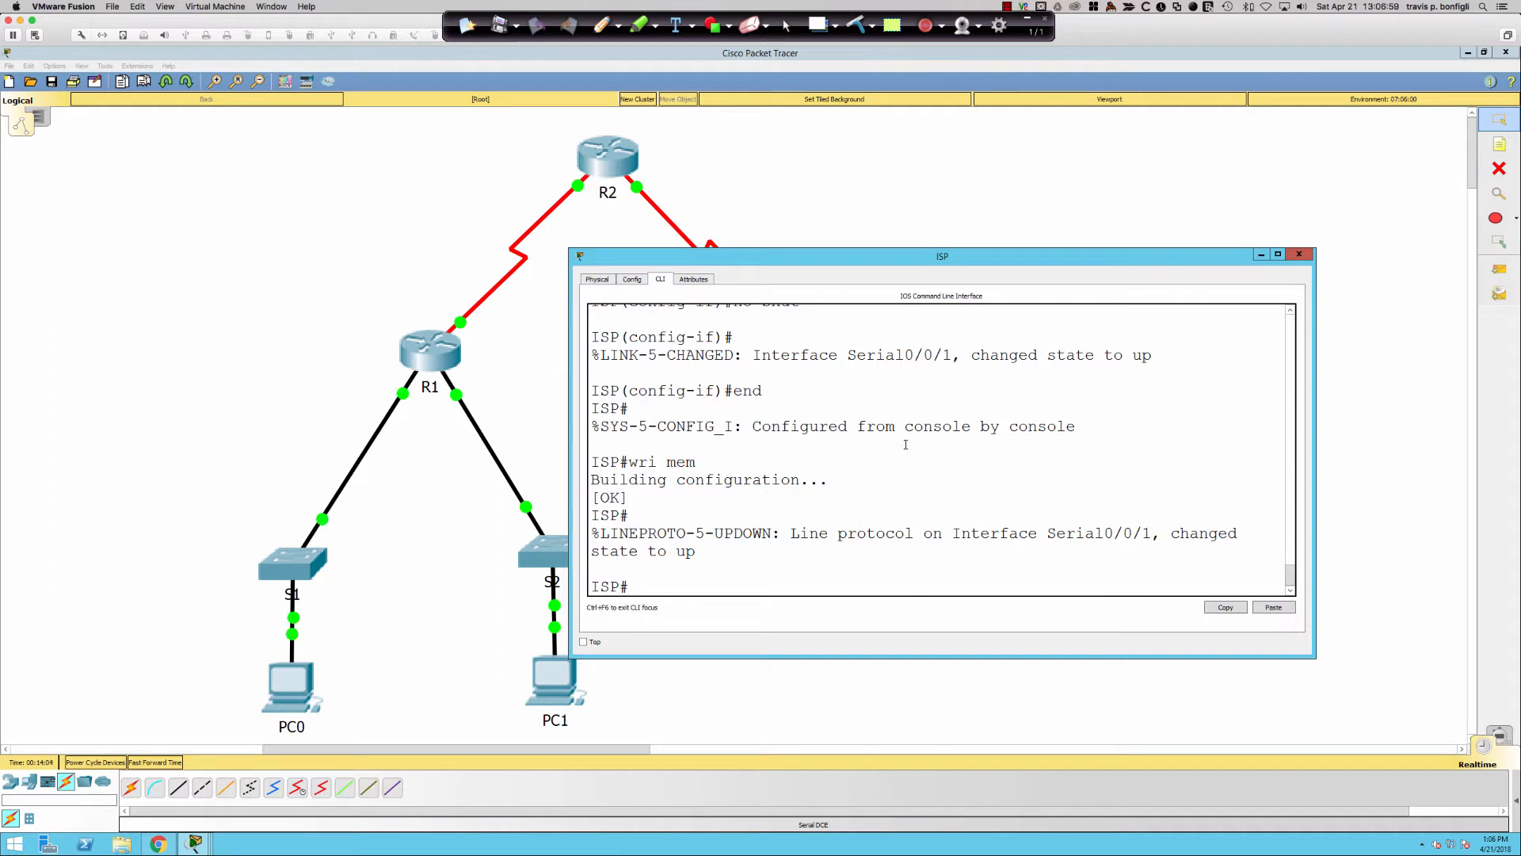
click(422, 355)
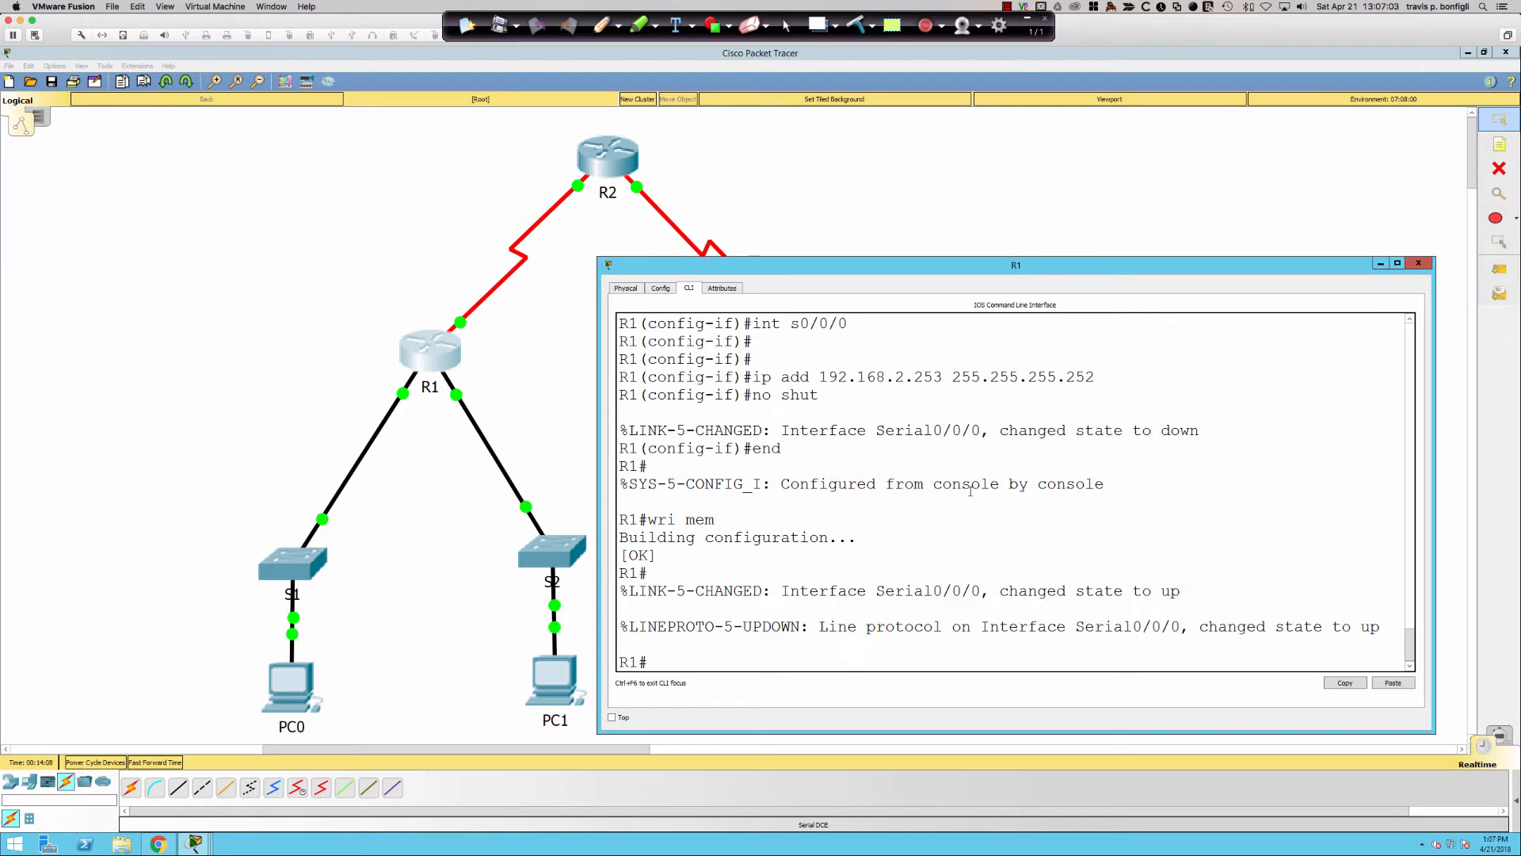
- Start the RIP routing process on R1 and set it to version 2
key(Return)
key(Return)
text(conf t)
key(Return)
text(router rip)
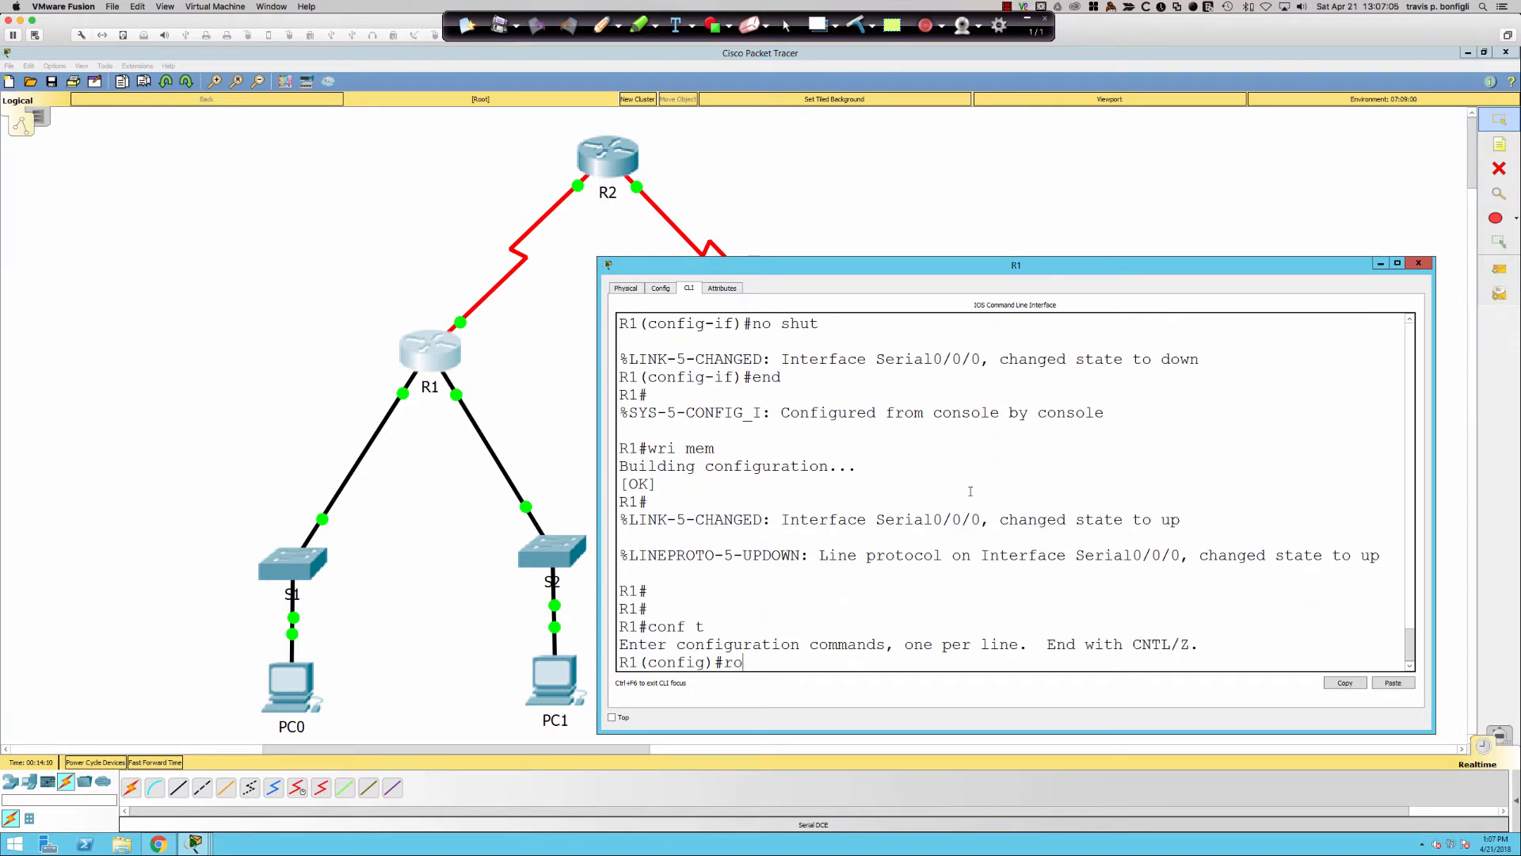
key(Return)
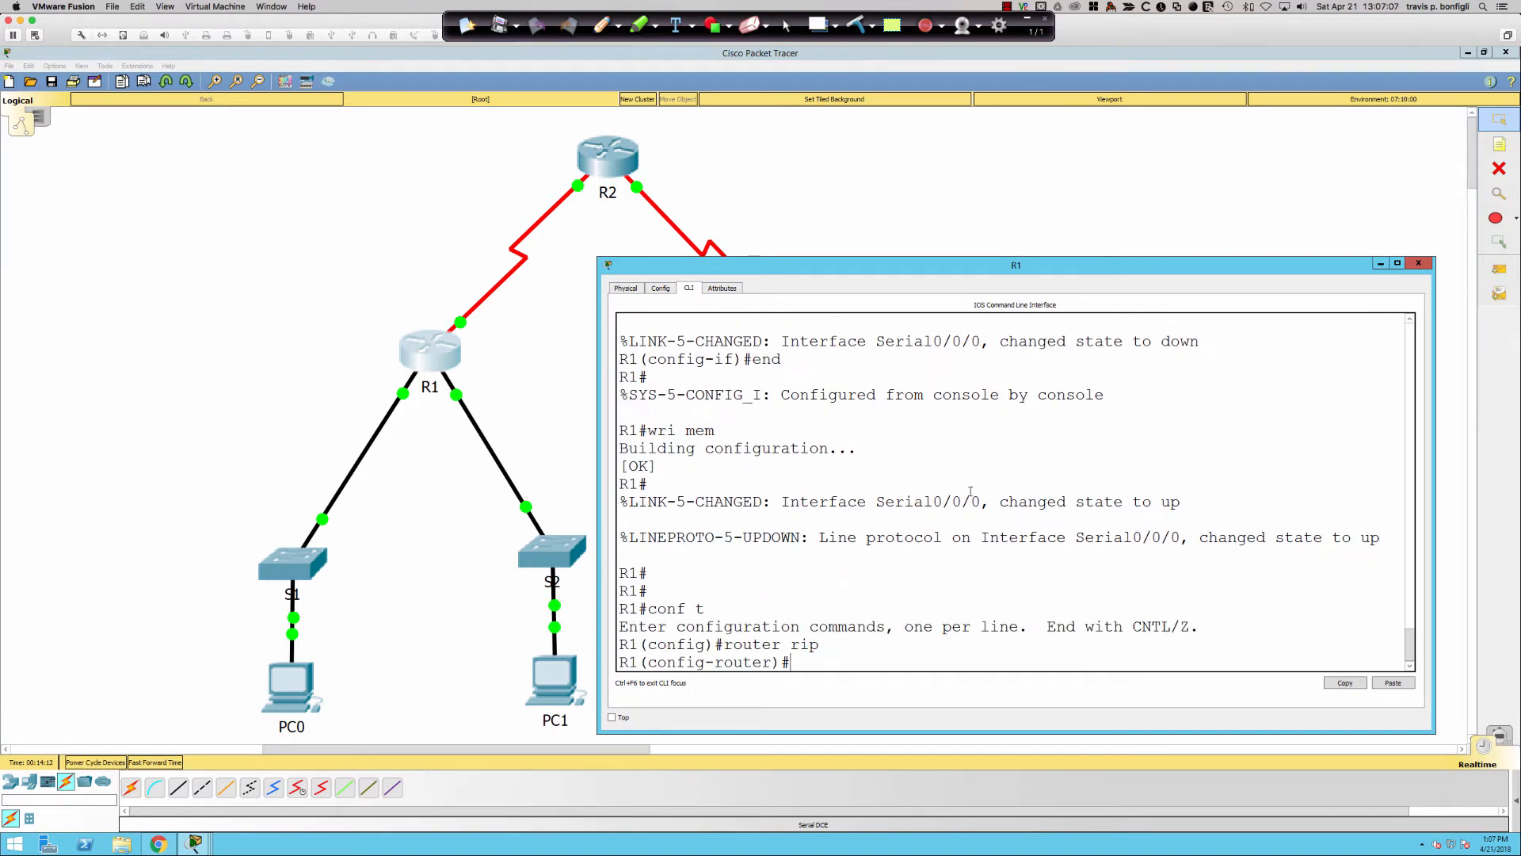
text(ver)
key(Tab)
text(2)
key(Return)
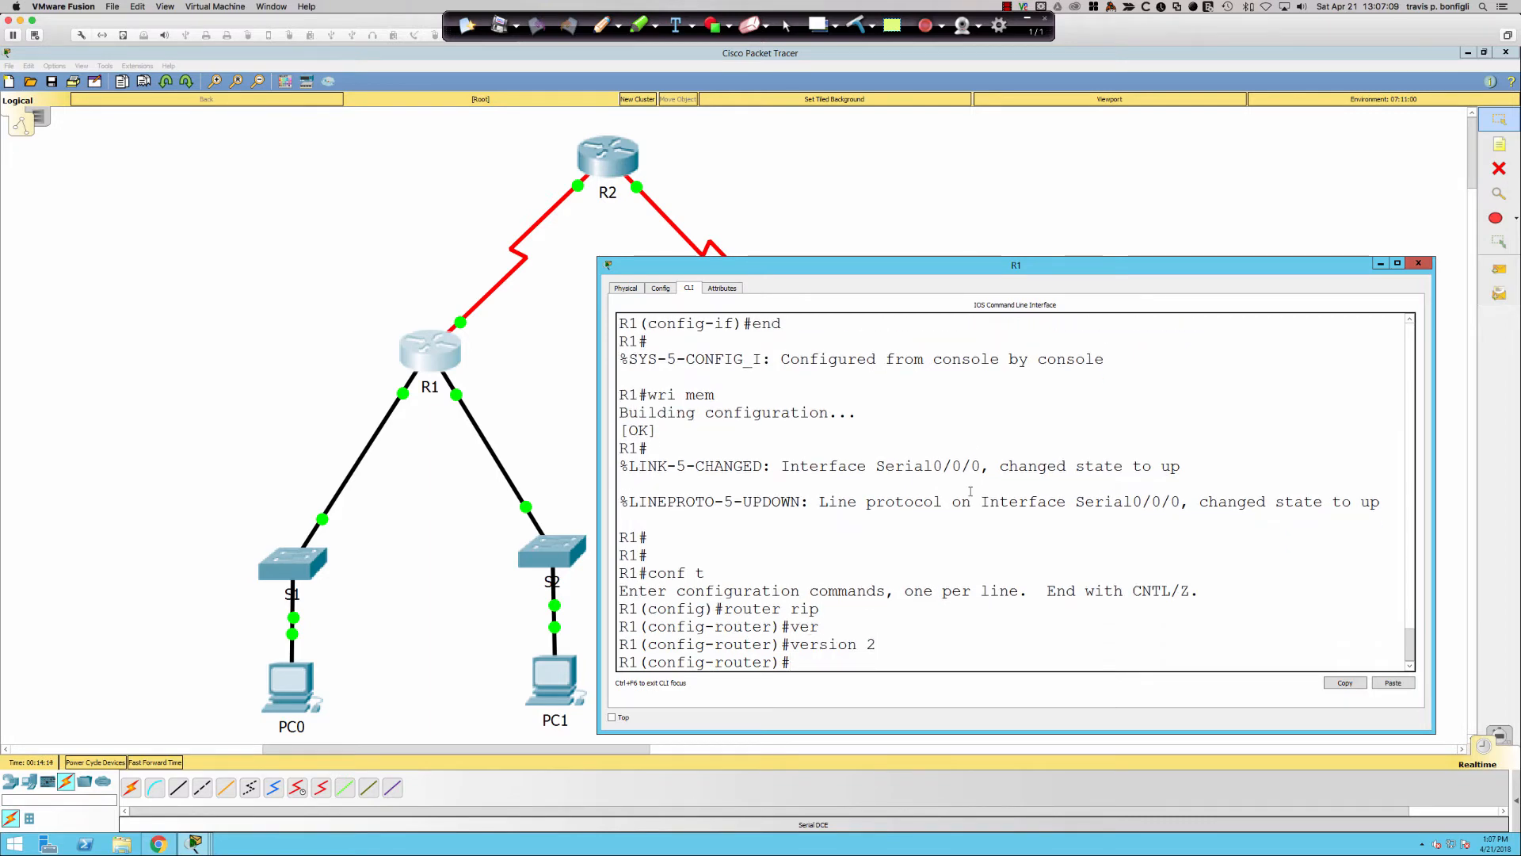
- Advertise networks 192.168.0.0, 192.168.1.0 and 192.168.2.252 in R1's RIP process
key(Return)
key(Return)
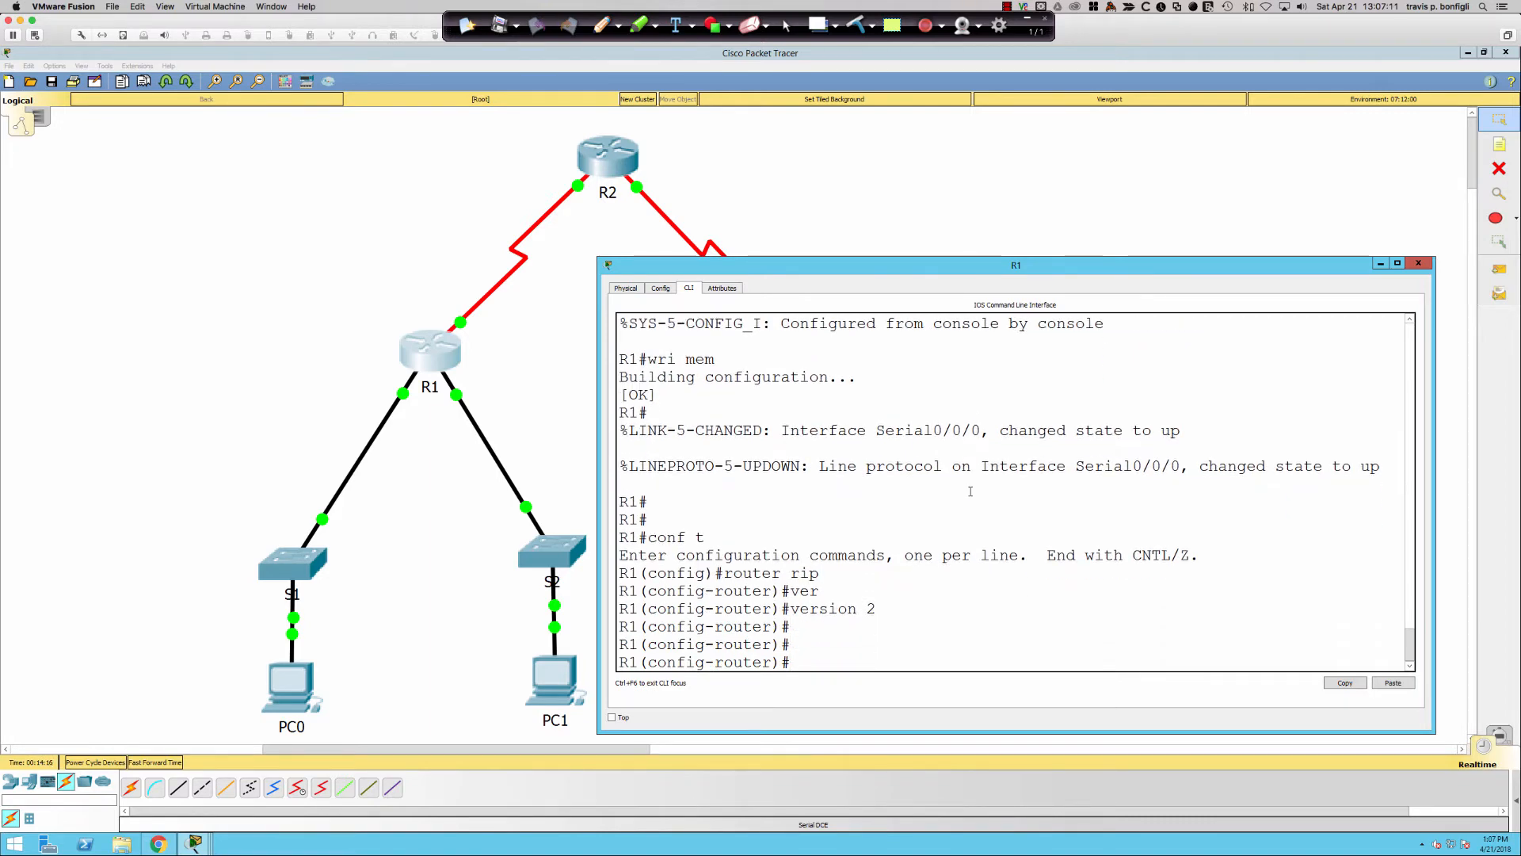
text(net)
key(Tab)
text(192.168.0.0)
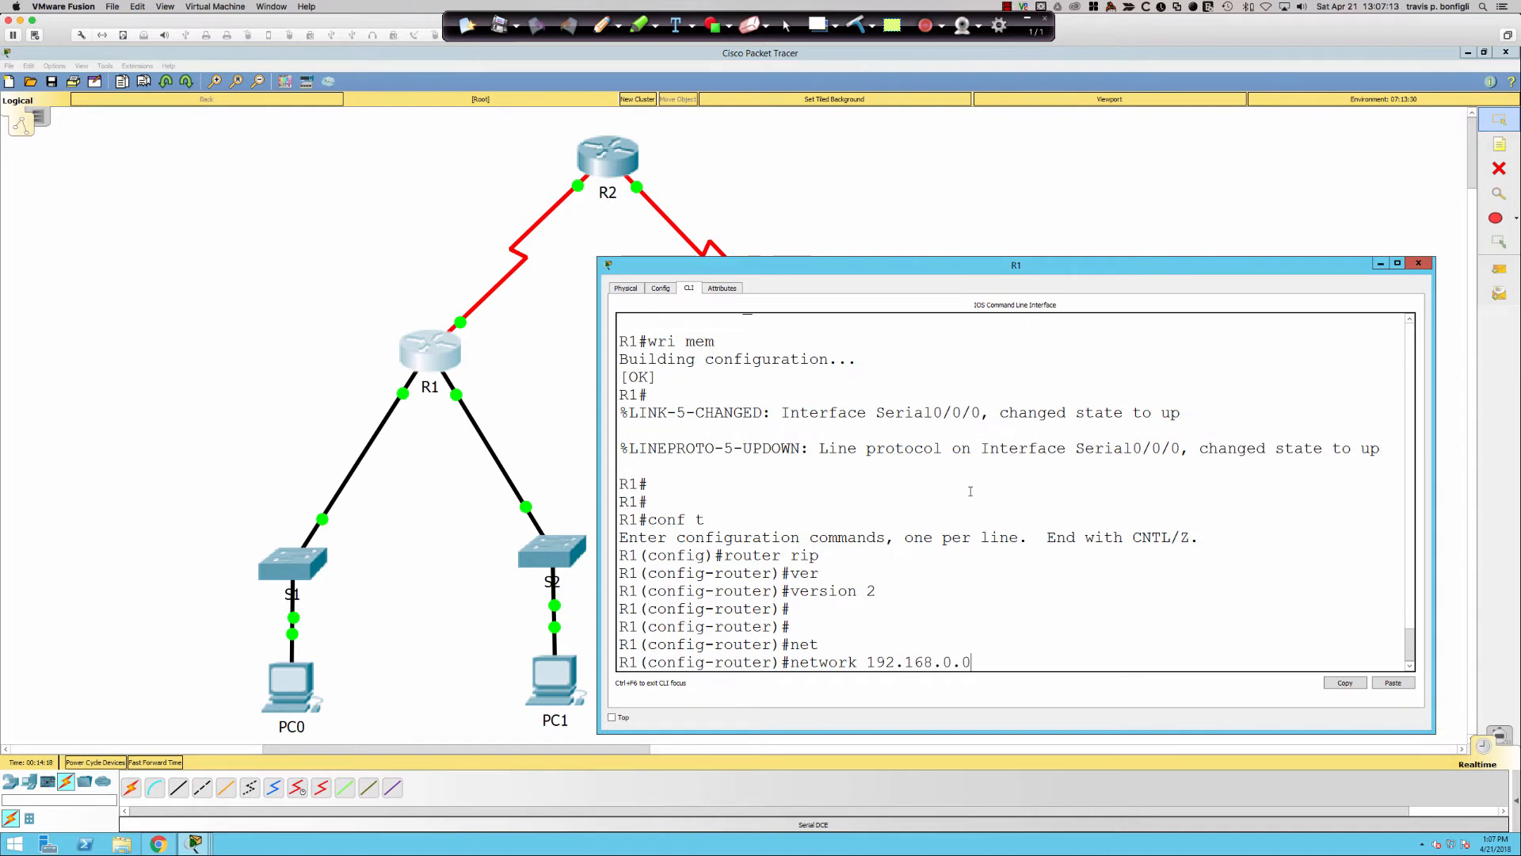
key(Return)
key(Up)
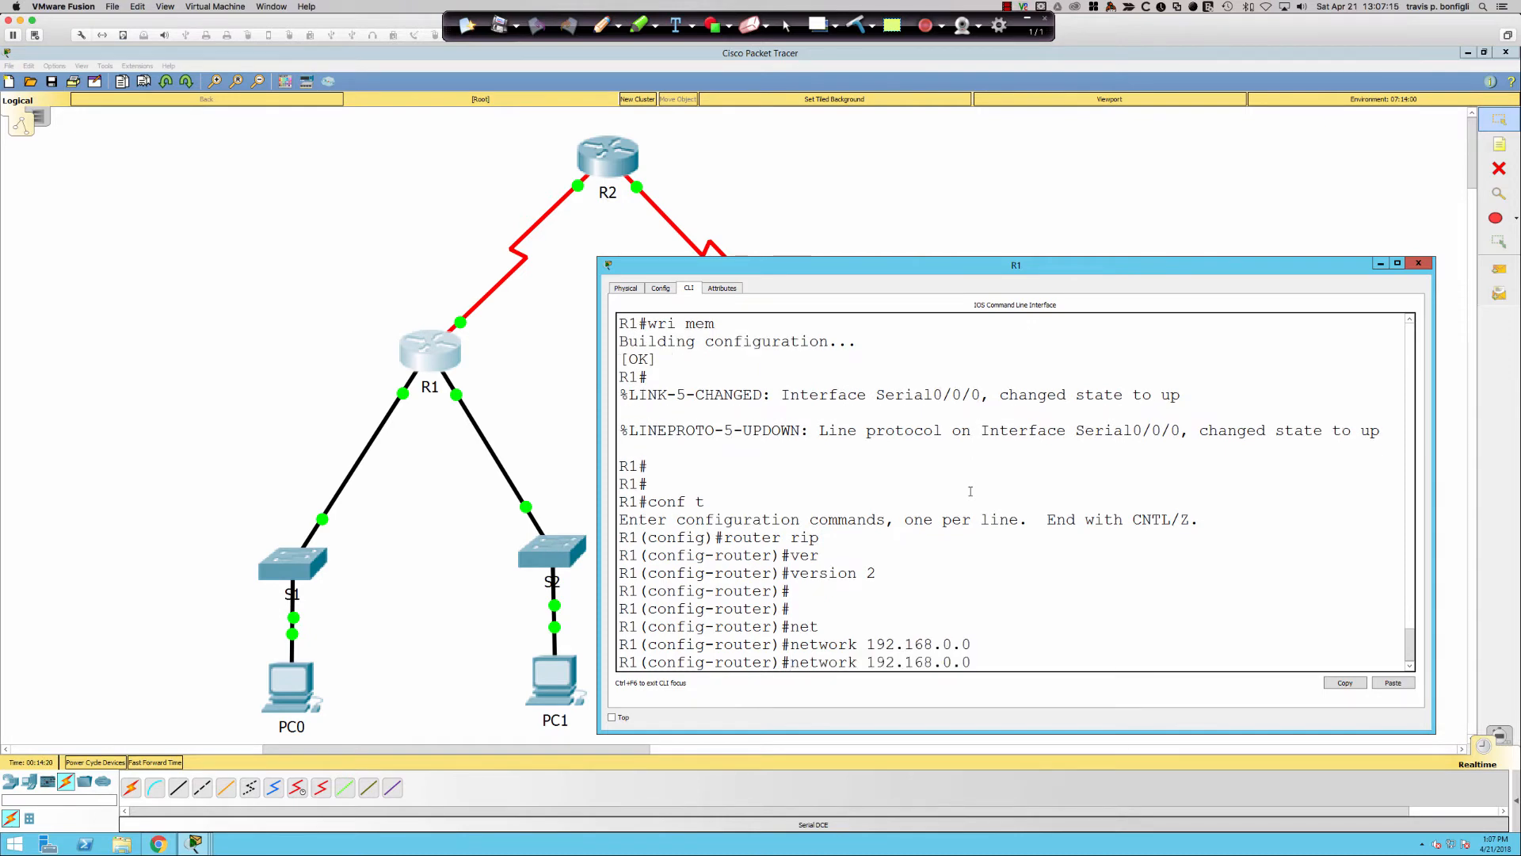
key(Left)
key(Left)
key(BackSpace)
text(1)
key(Return)
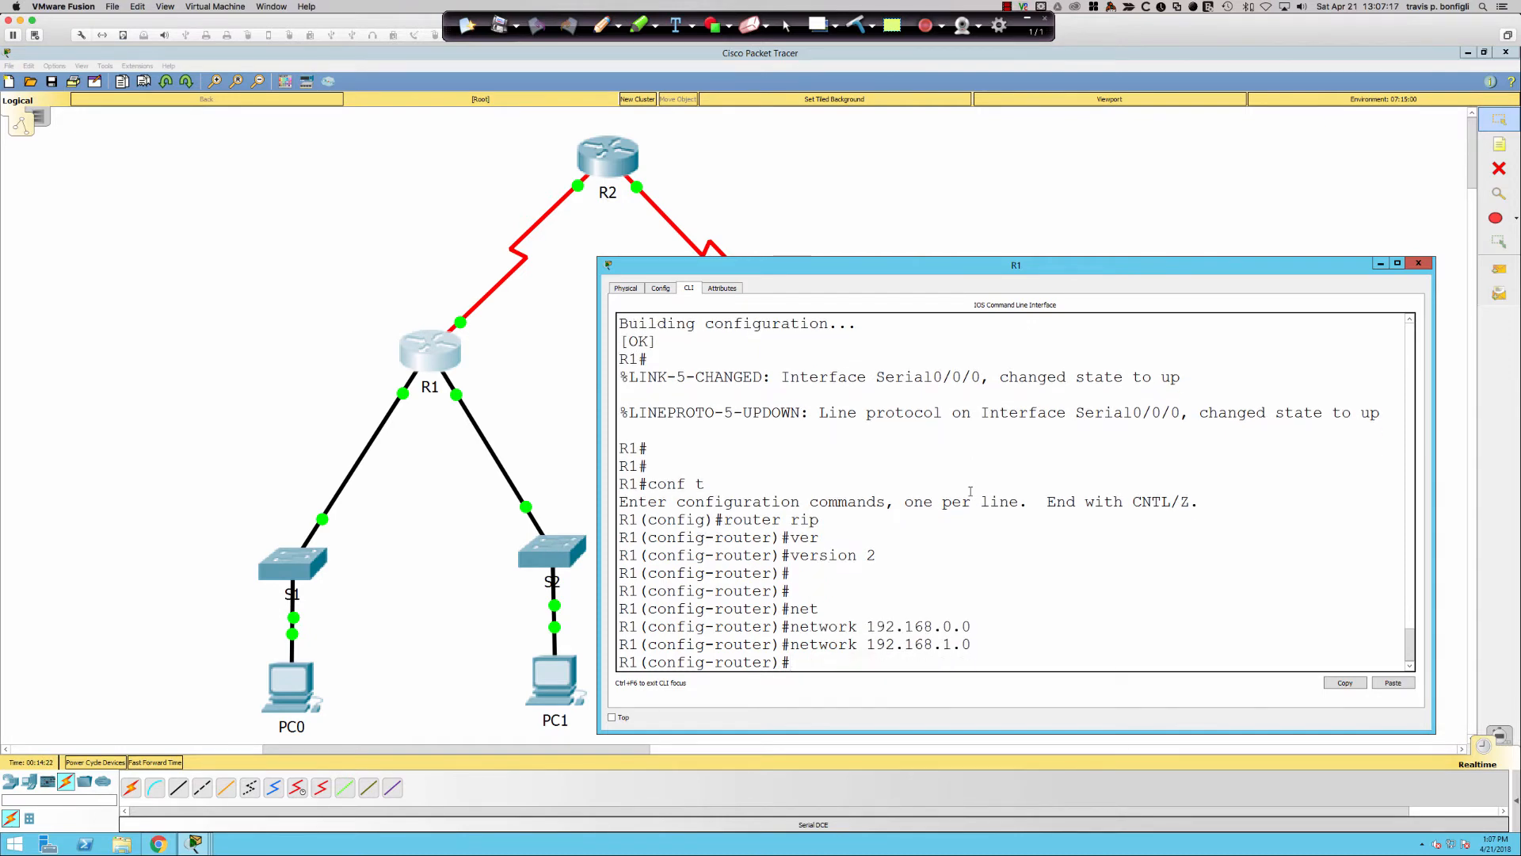
key(Up)
key(BackSpace)
key(BackSpace)
key(BackSpace)
text(2.252)
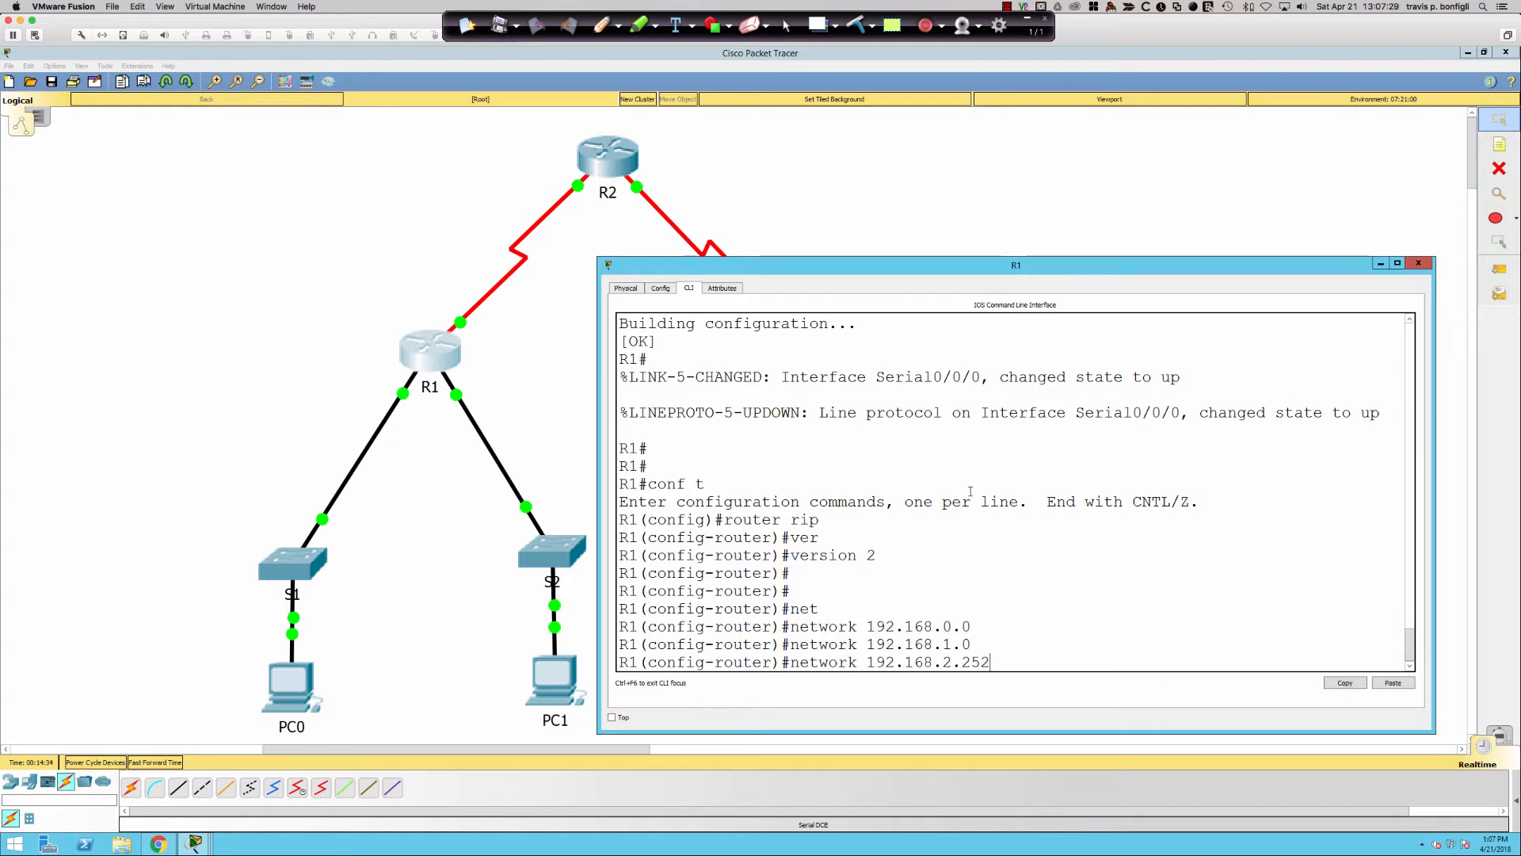
key(Return)
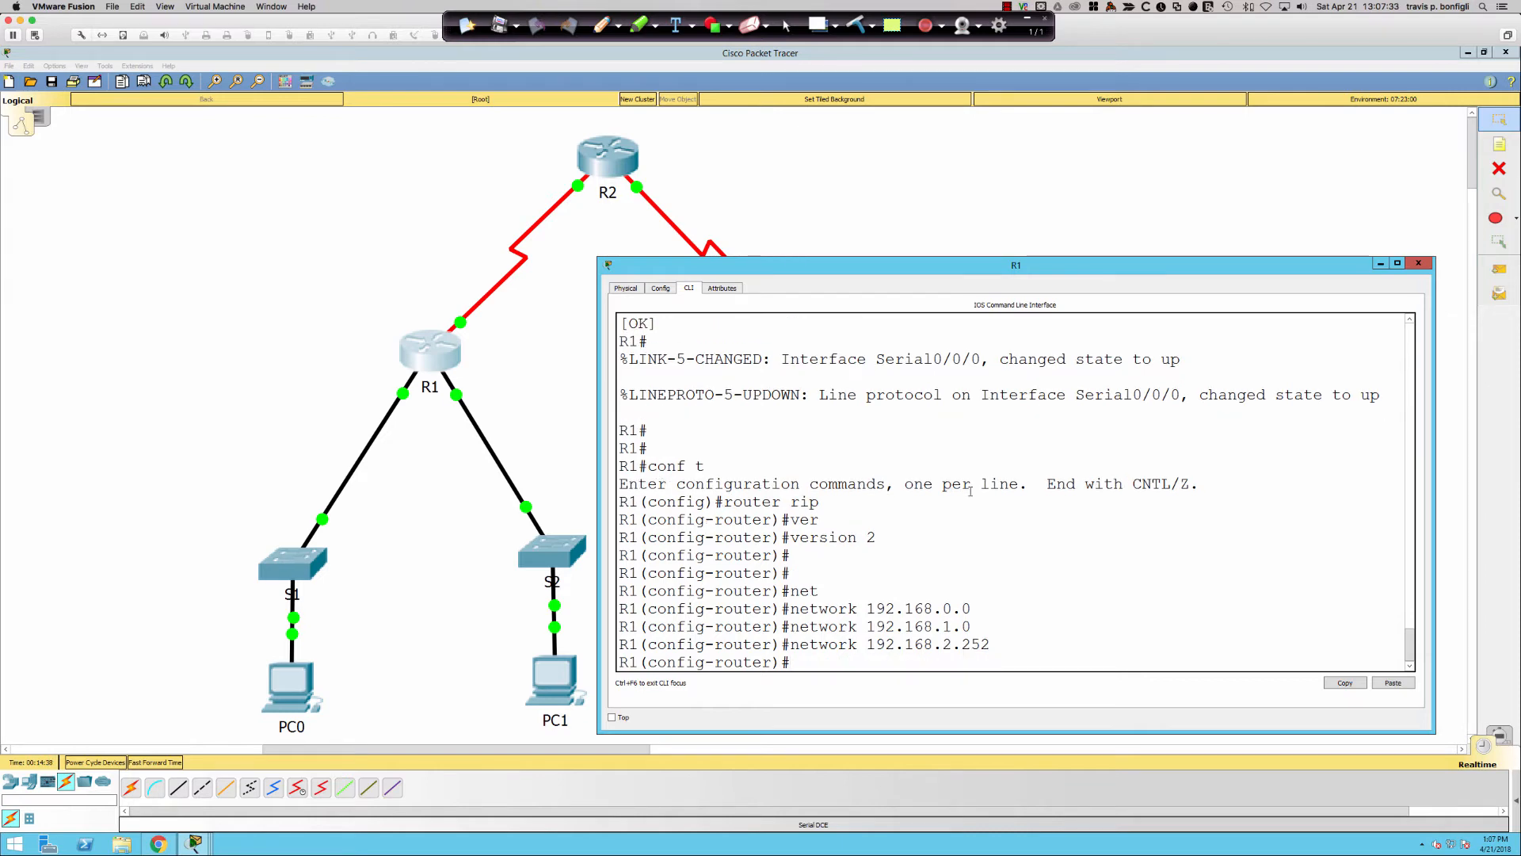
- Disable auto-summary and make gi0/0 and gi0/1 passive on R1, then open PC0
text(no auto)
key(Tab)
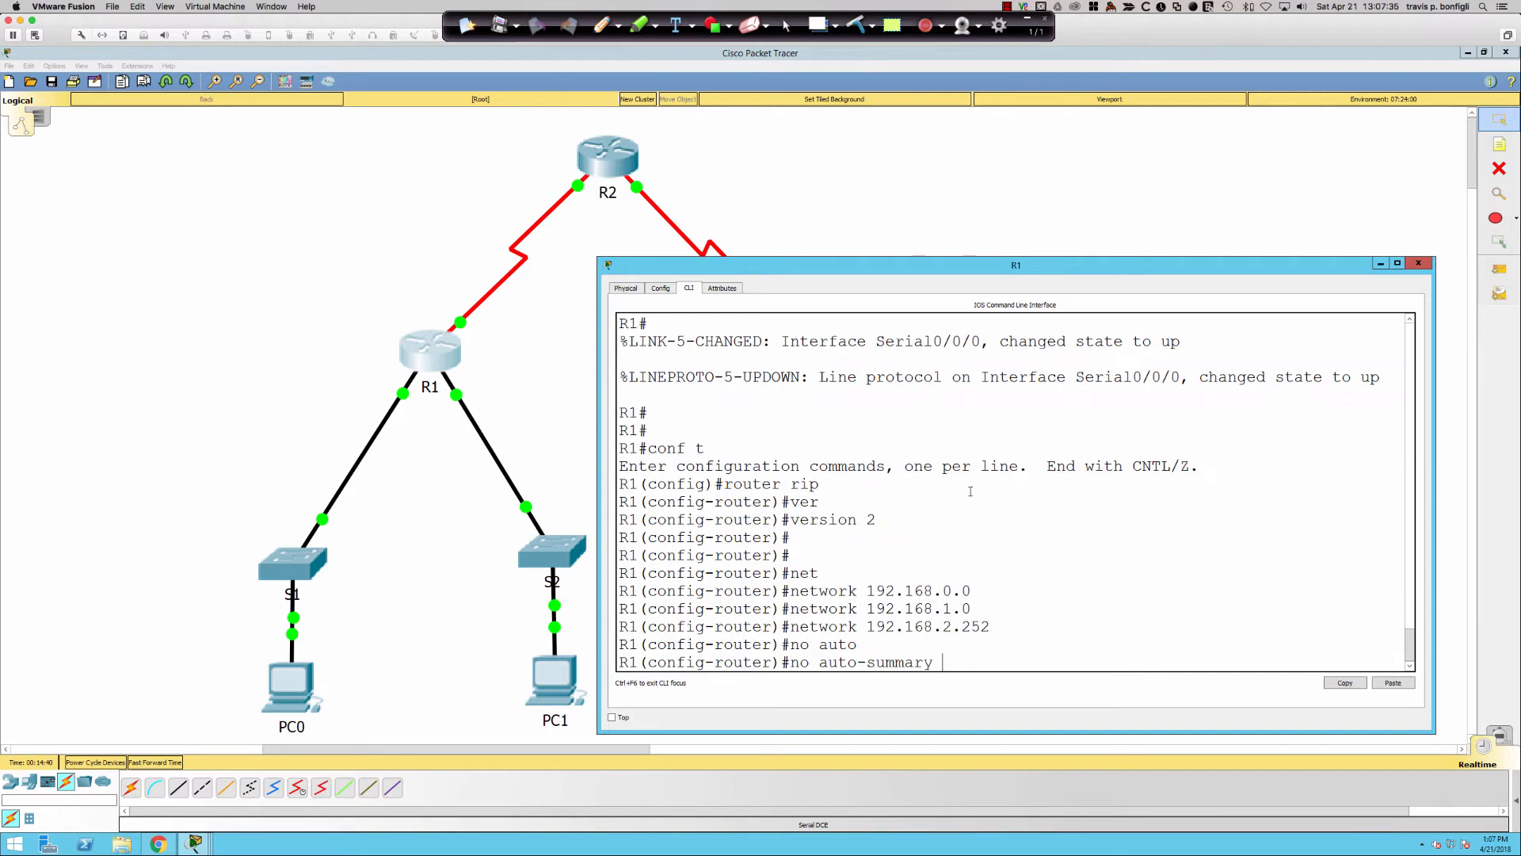
key(Return)
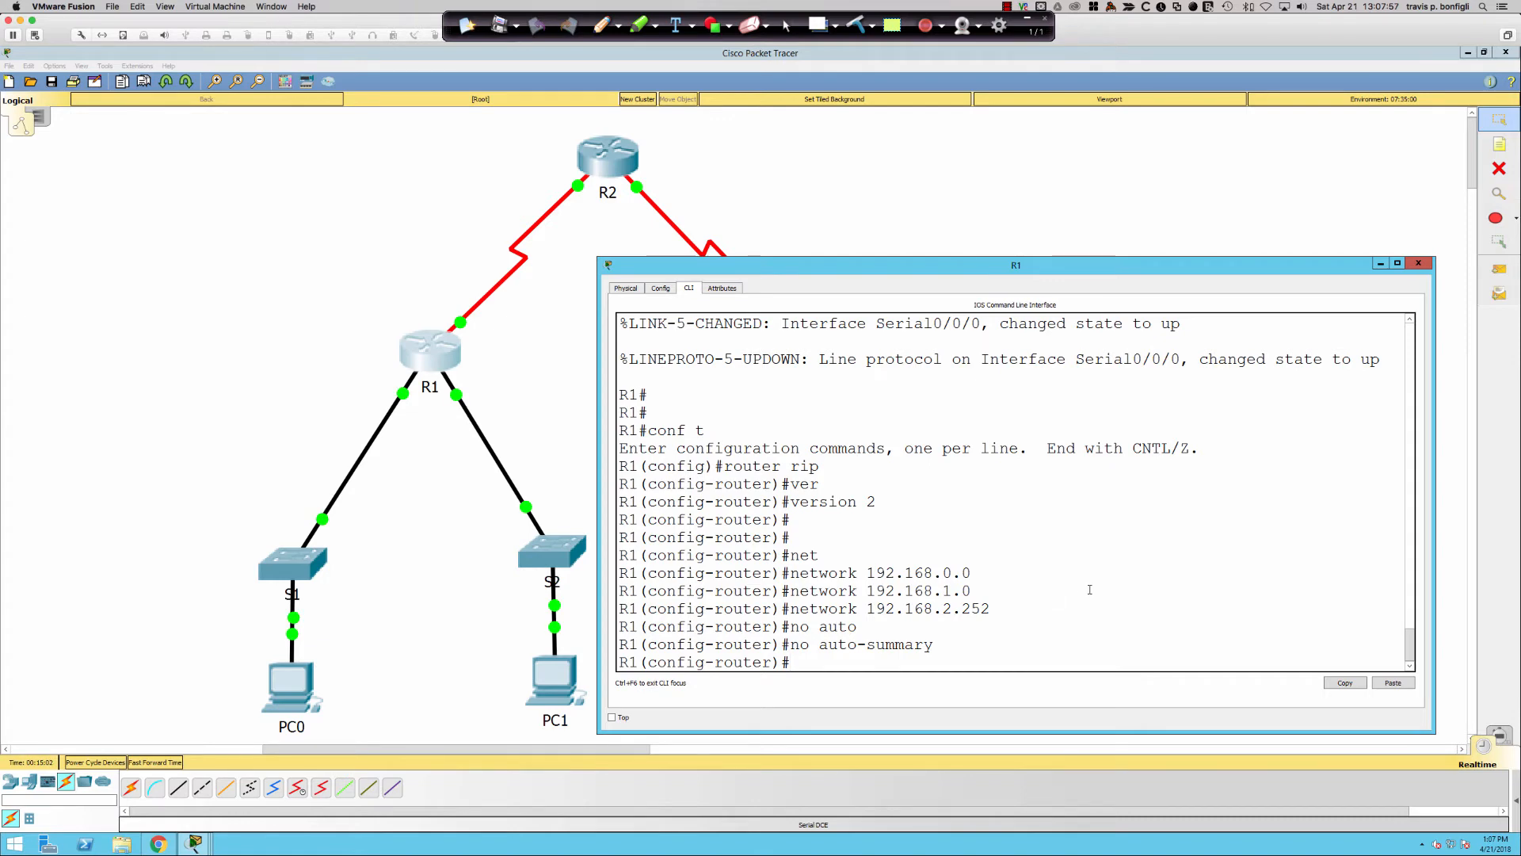
text(pas)
key(Tab)
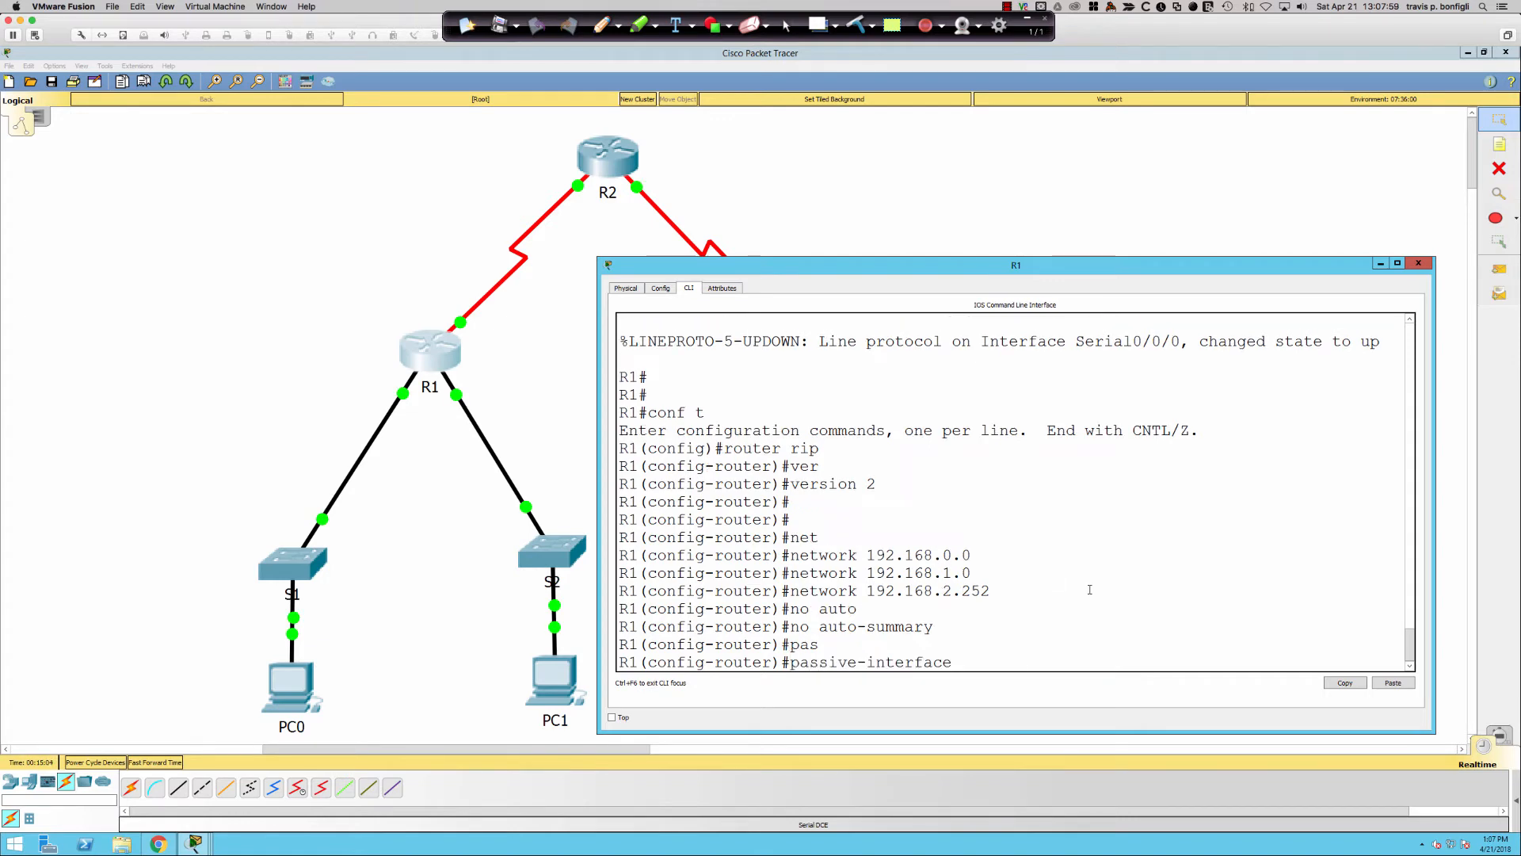
text(gi0/0)
key(Tab)
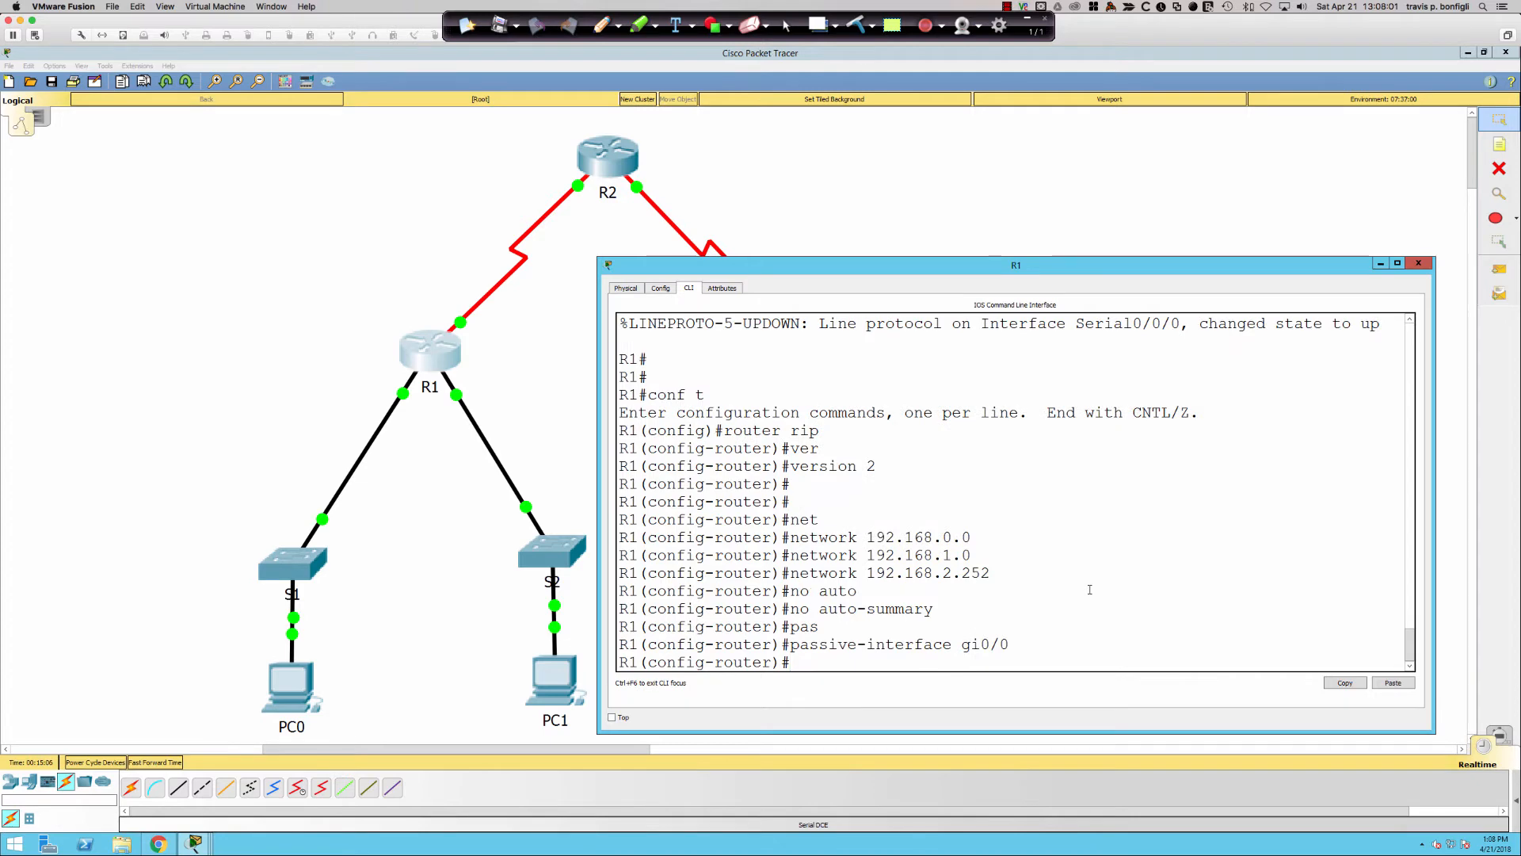
key(BackSpace)
text(1)
key(Return)
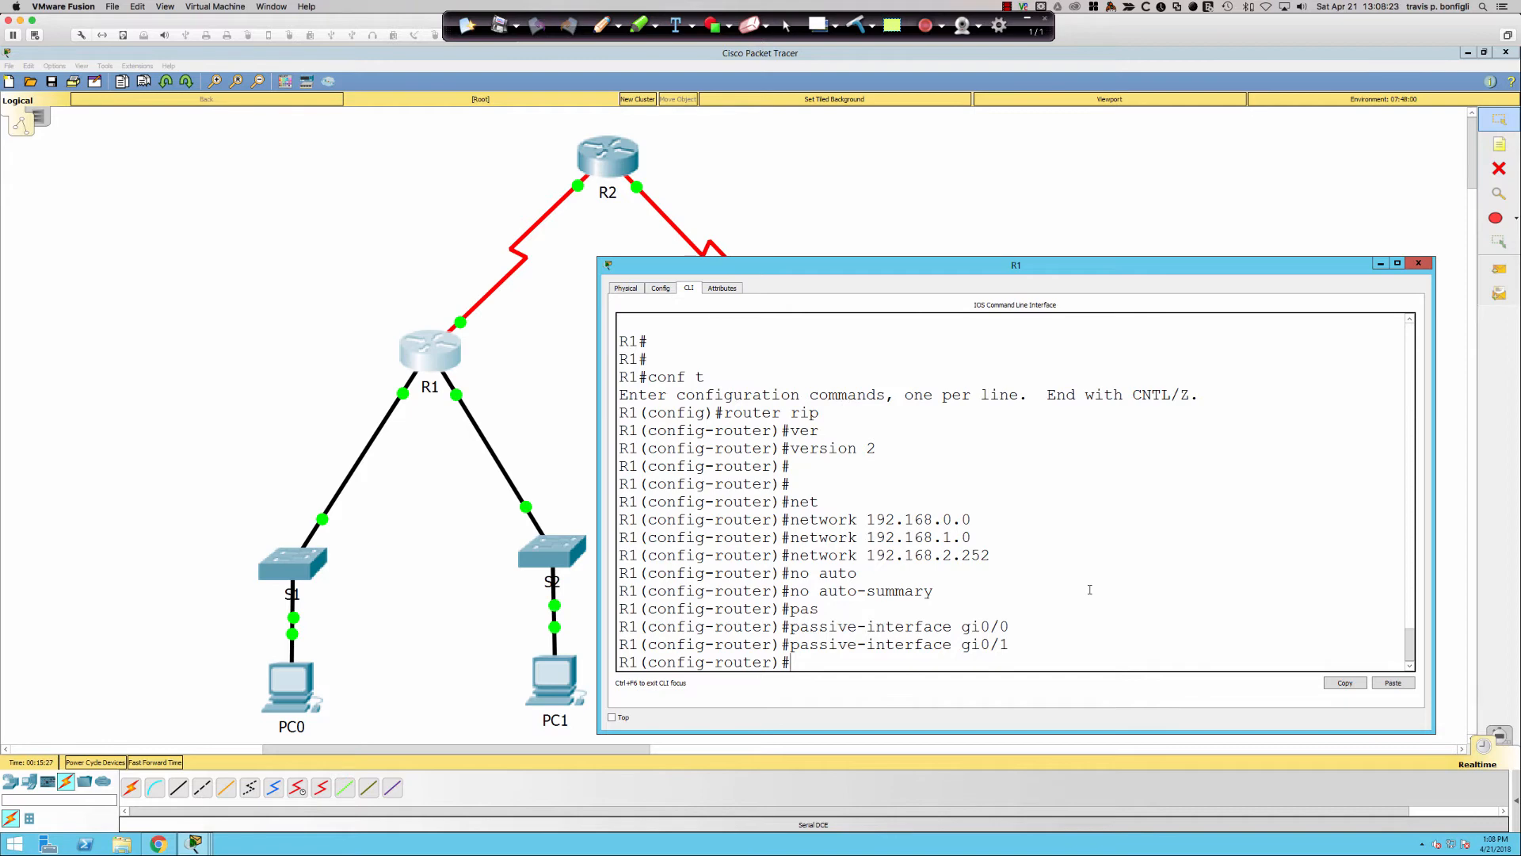
click(315, 670)
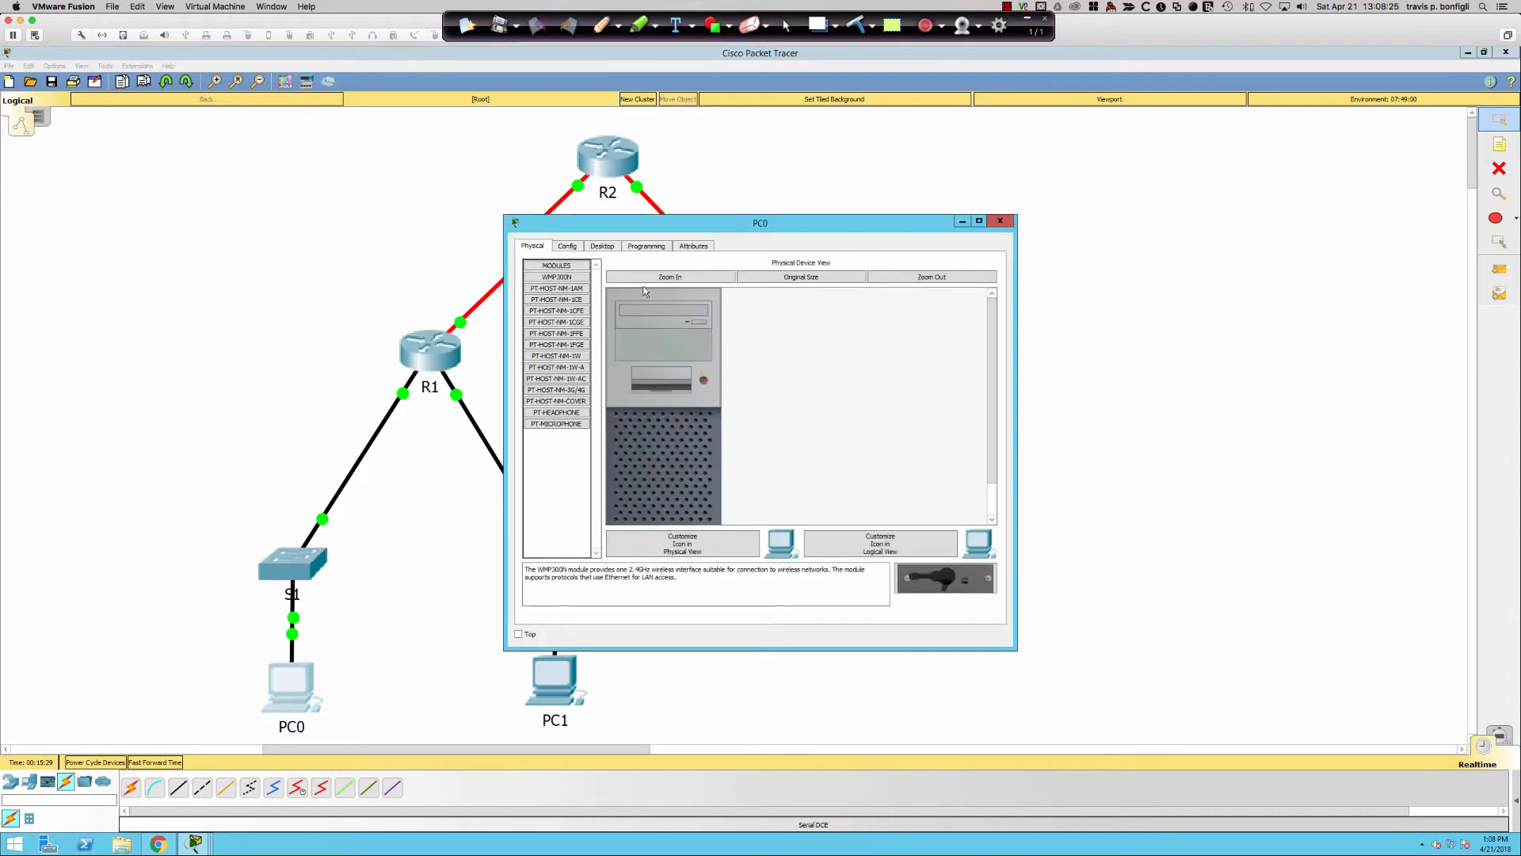
- Change PC0's display name to PC-A
click(567, 246)
double_click(753, 296)
text(PC-A)
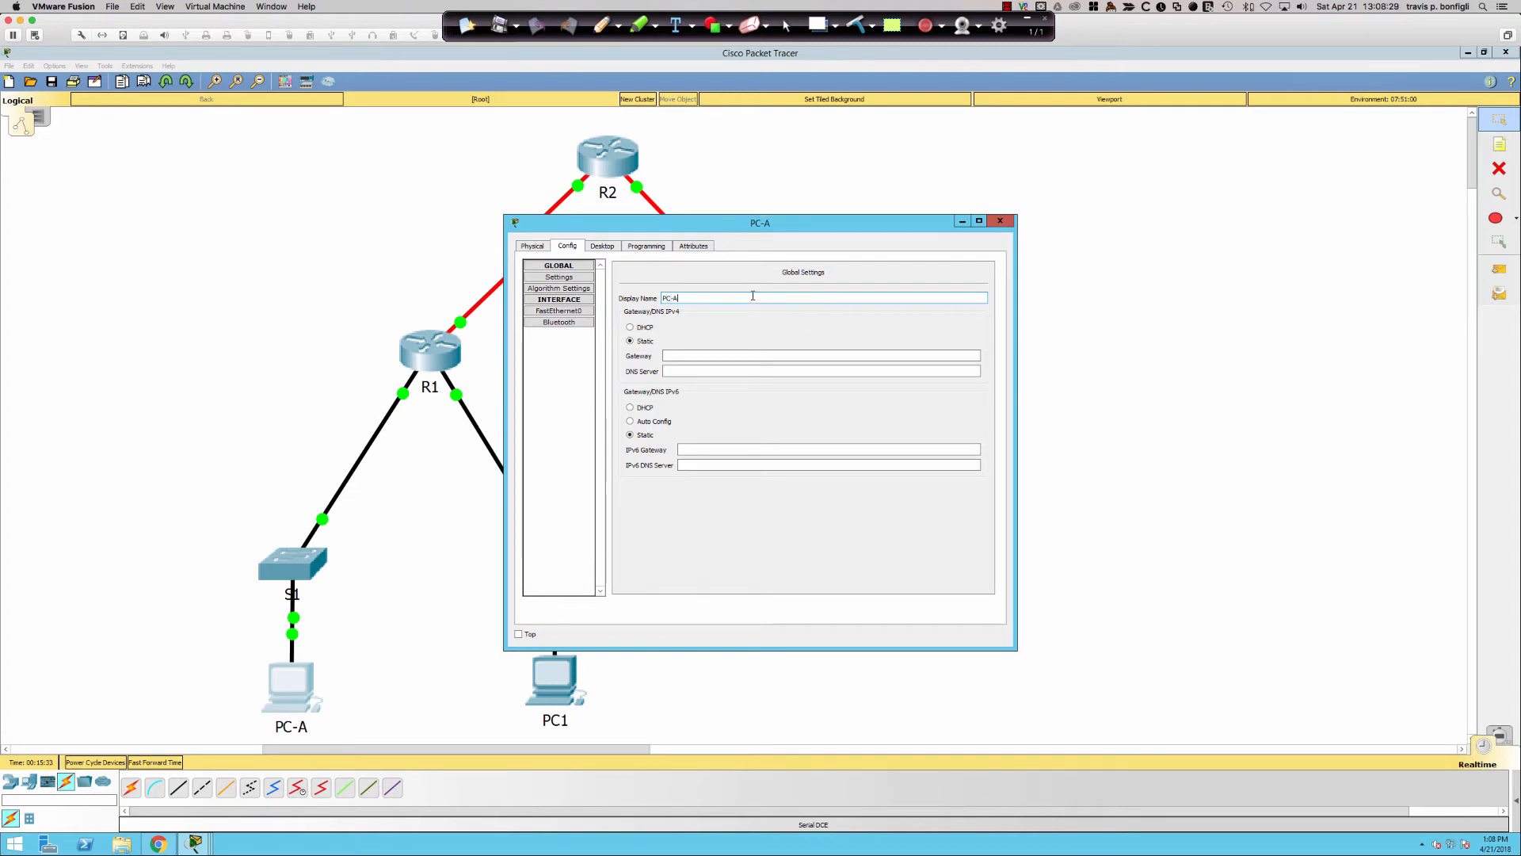
click(1000, 221)
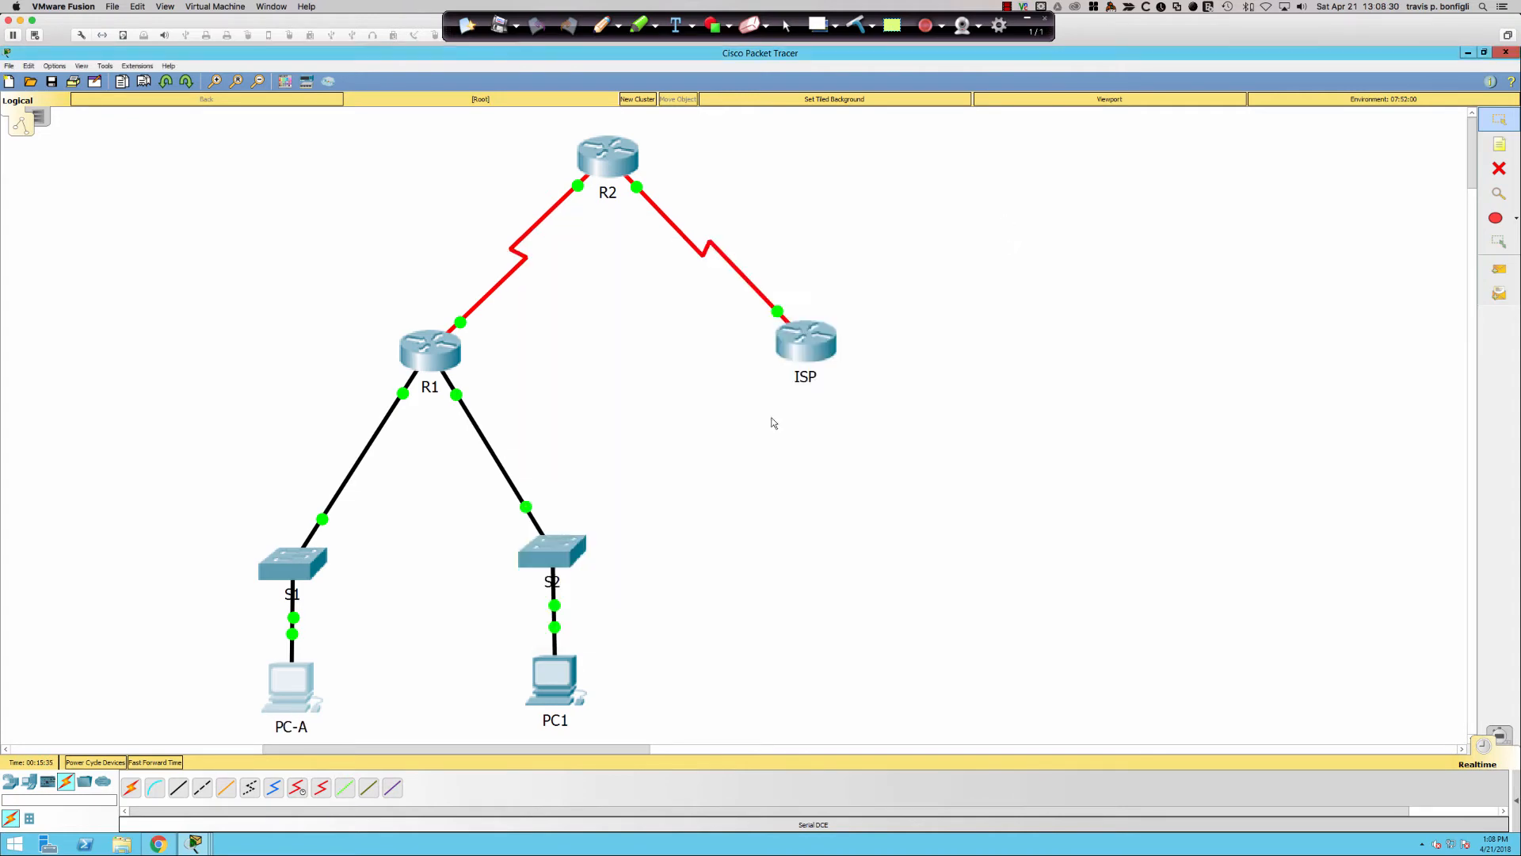
- Change PC1's display name to PC-B, then bring back R1's command line
click(554, 680)
click(569, 246)
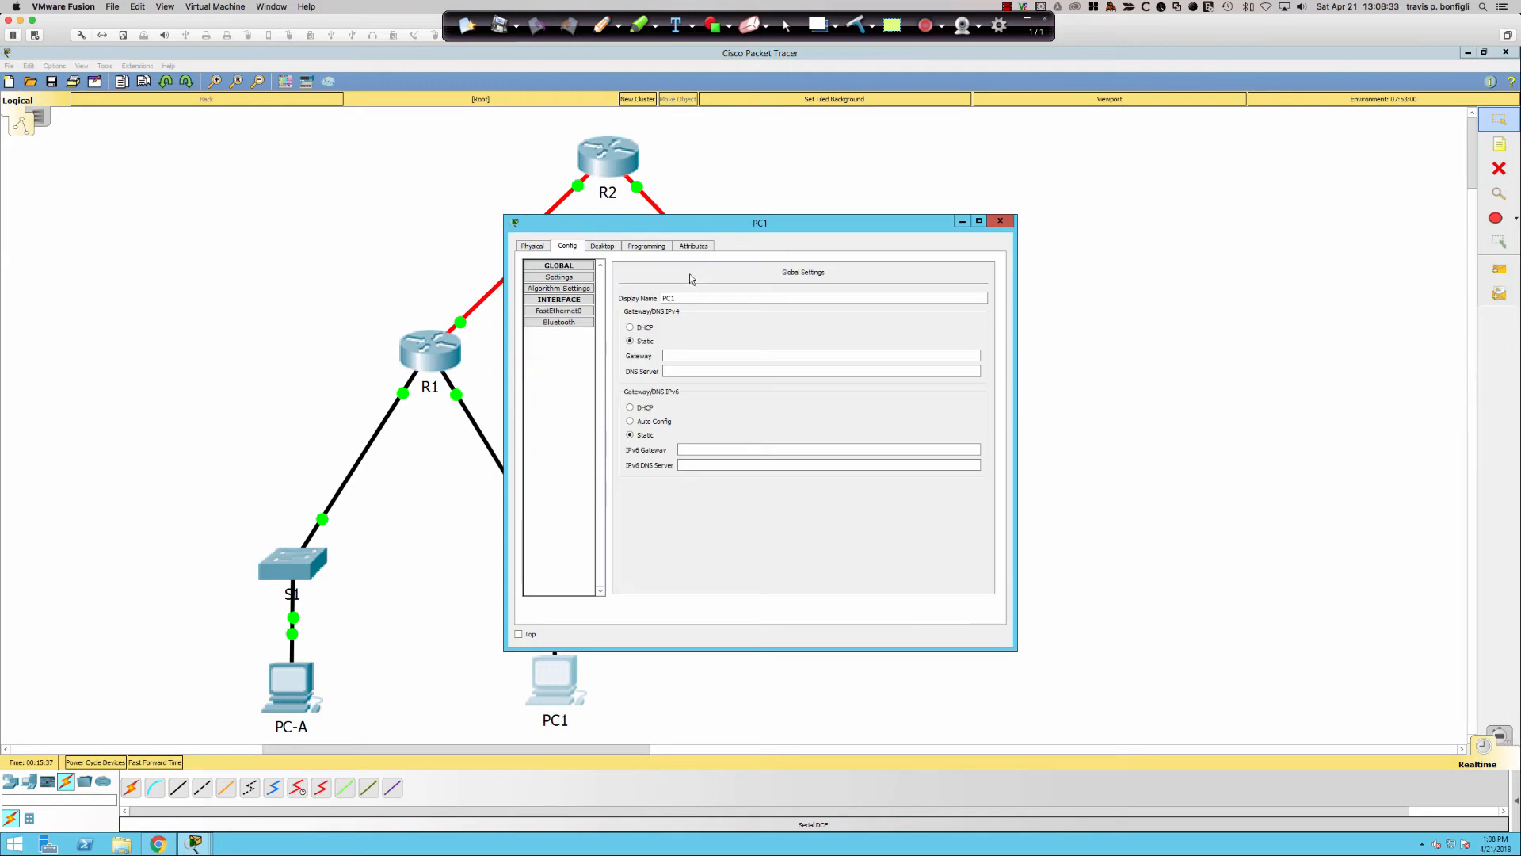
double_click(690, 298)
text(PC-B)
click(1000, 222)
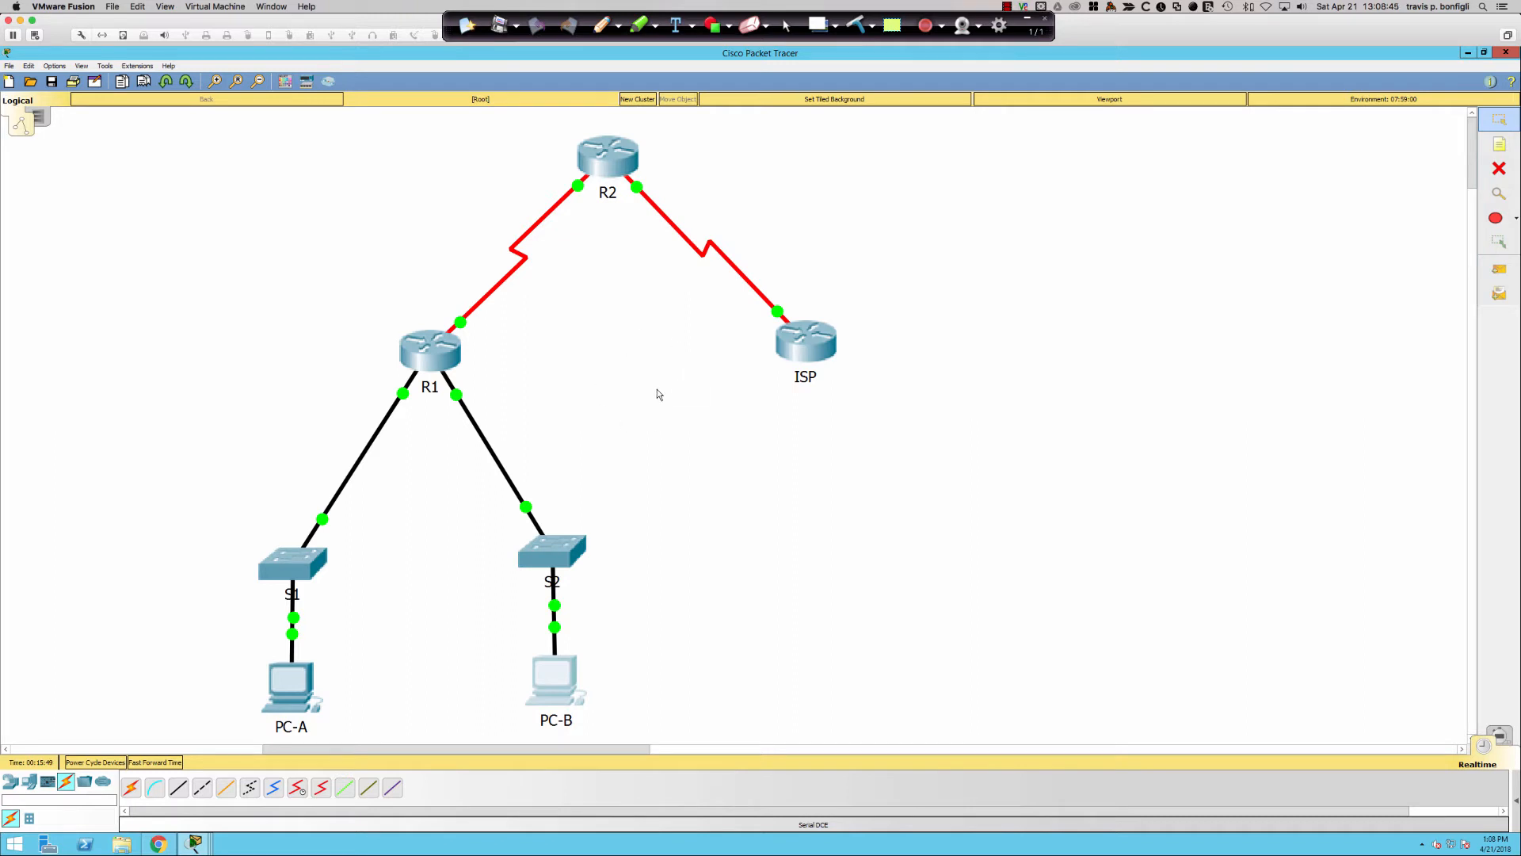
click(443, 340)
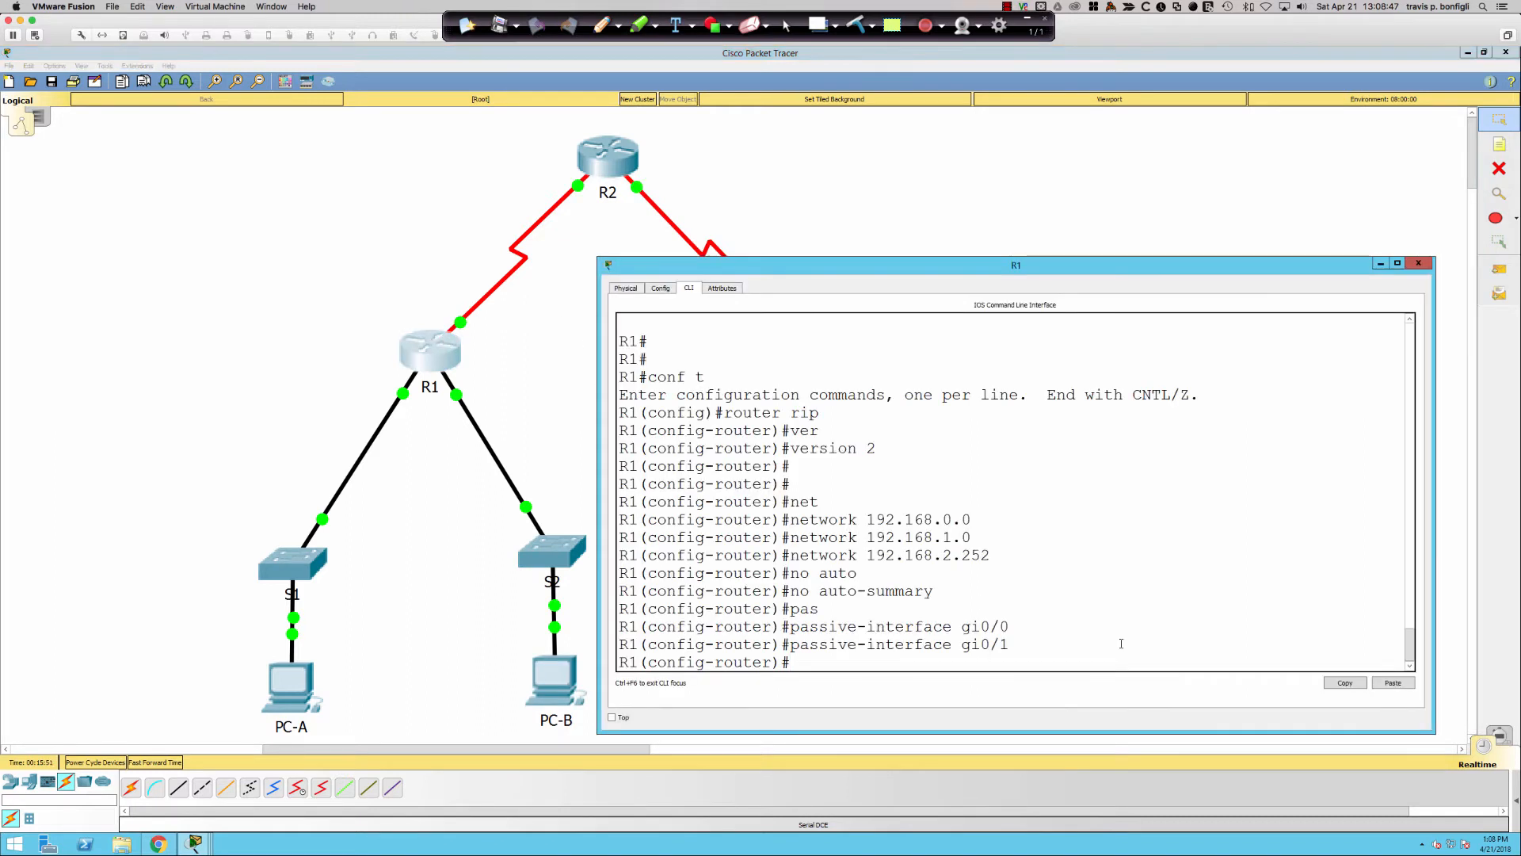
- Show R1's brief interface status with do sh ip int bri and exit configuration mode
text(do)
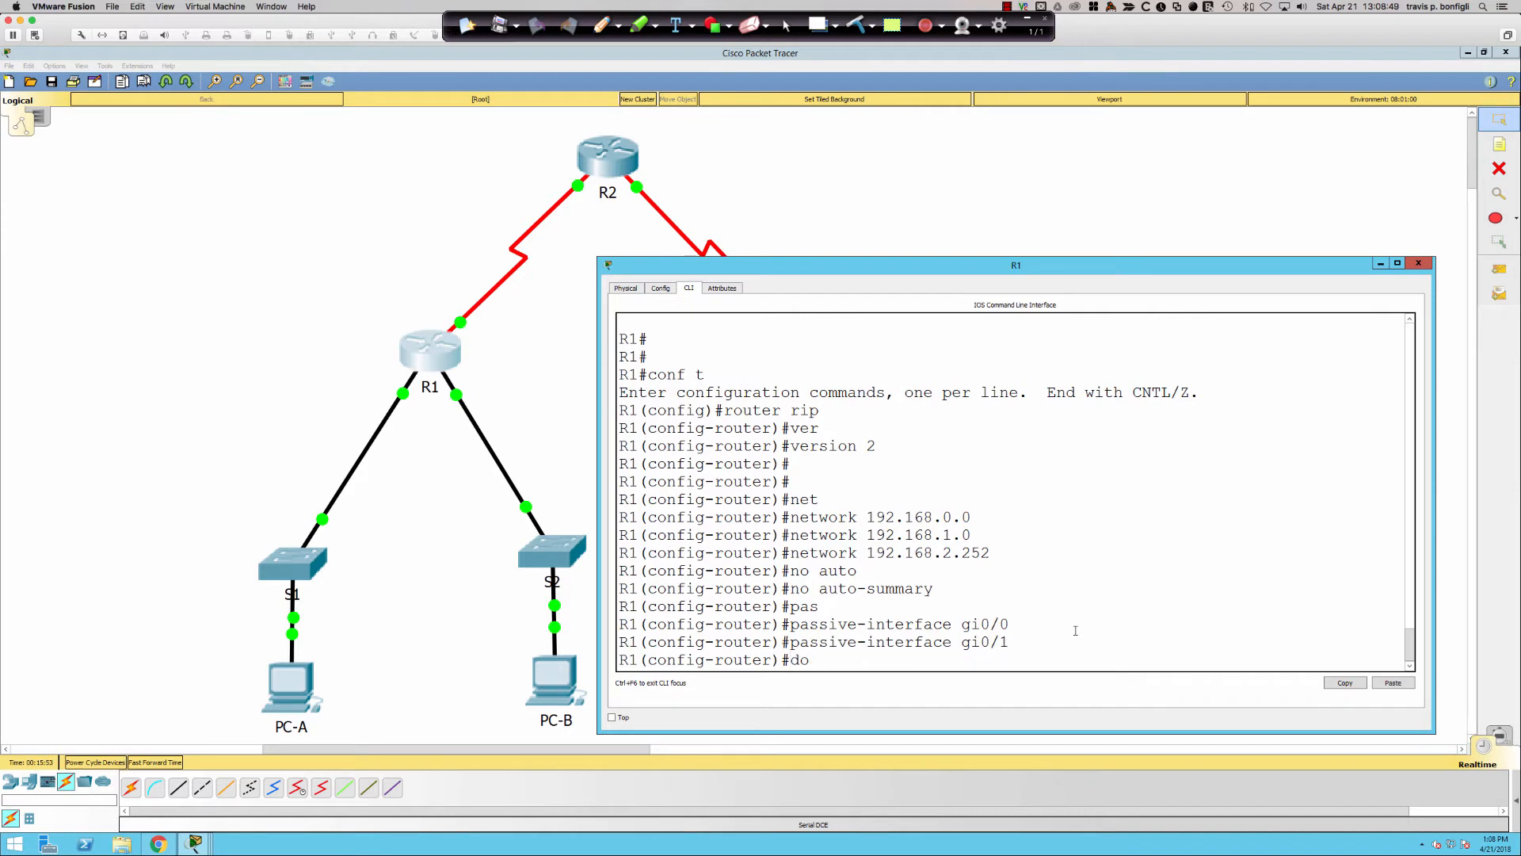
text( sh ip int bri)
key(Return)
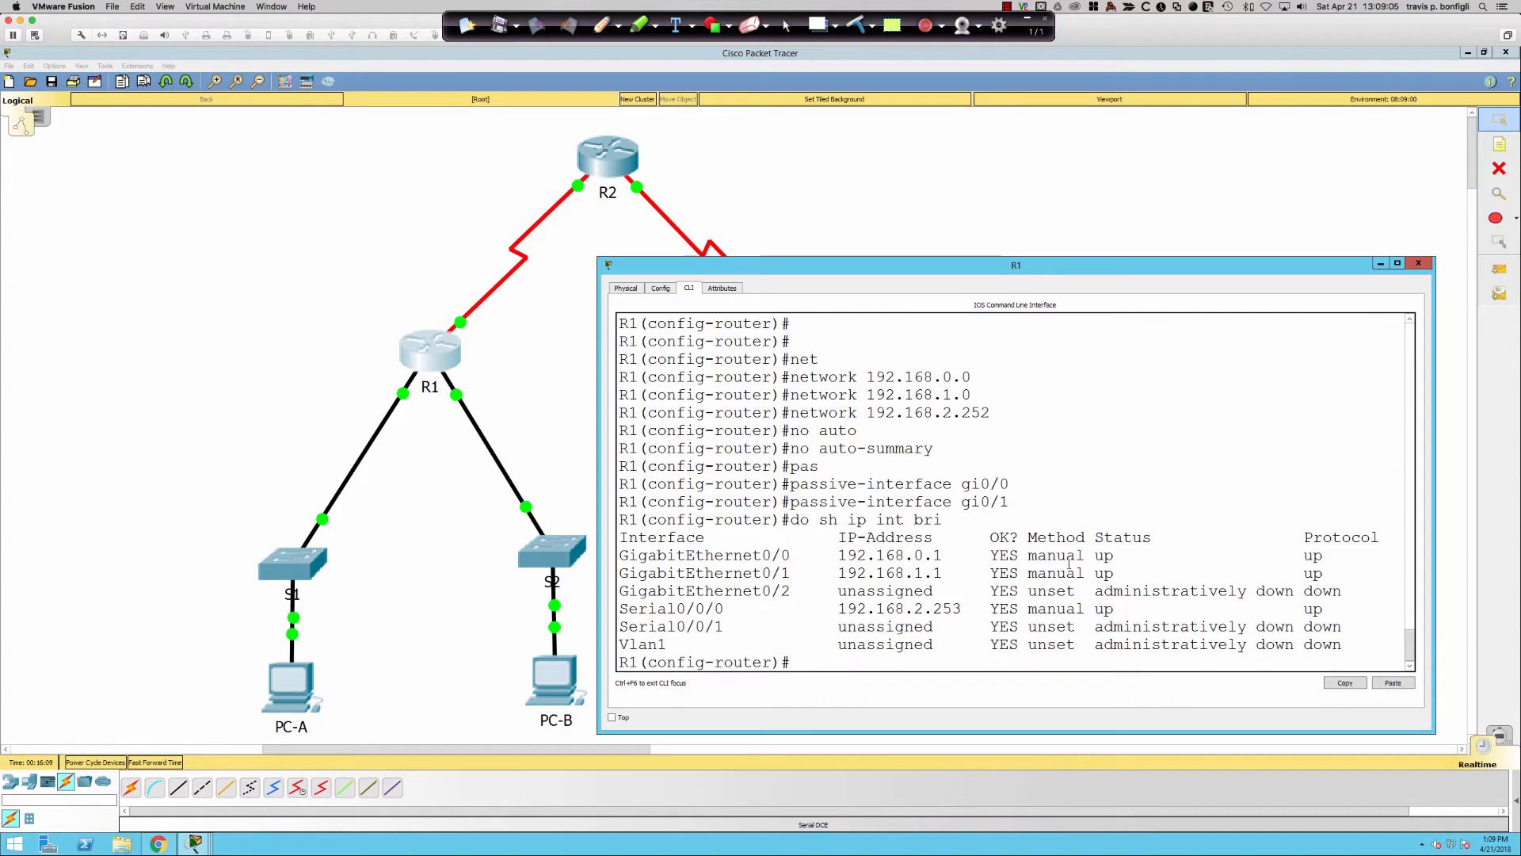
text(end)
key(Return)
- Save R1's configuration with wri mem and turn on debug ip rip
text(wir mme)
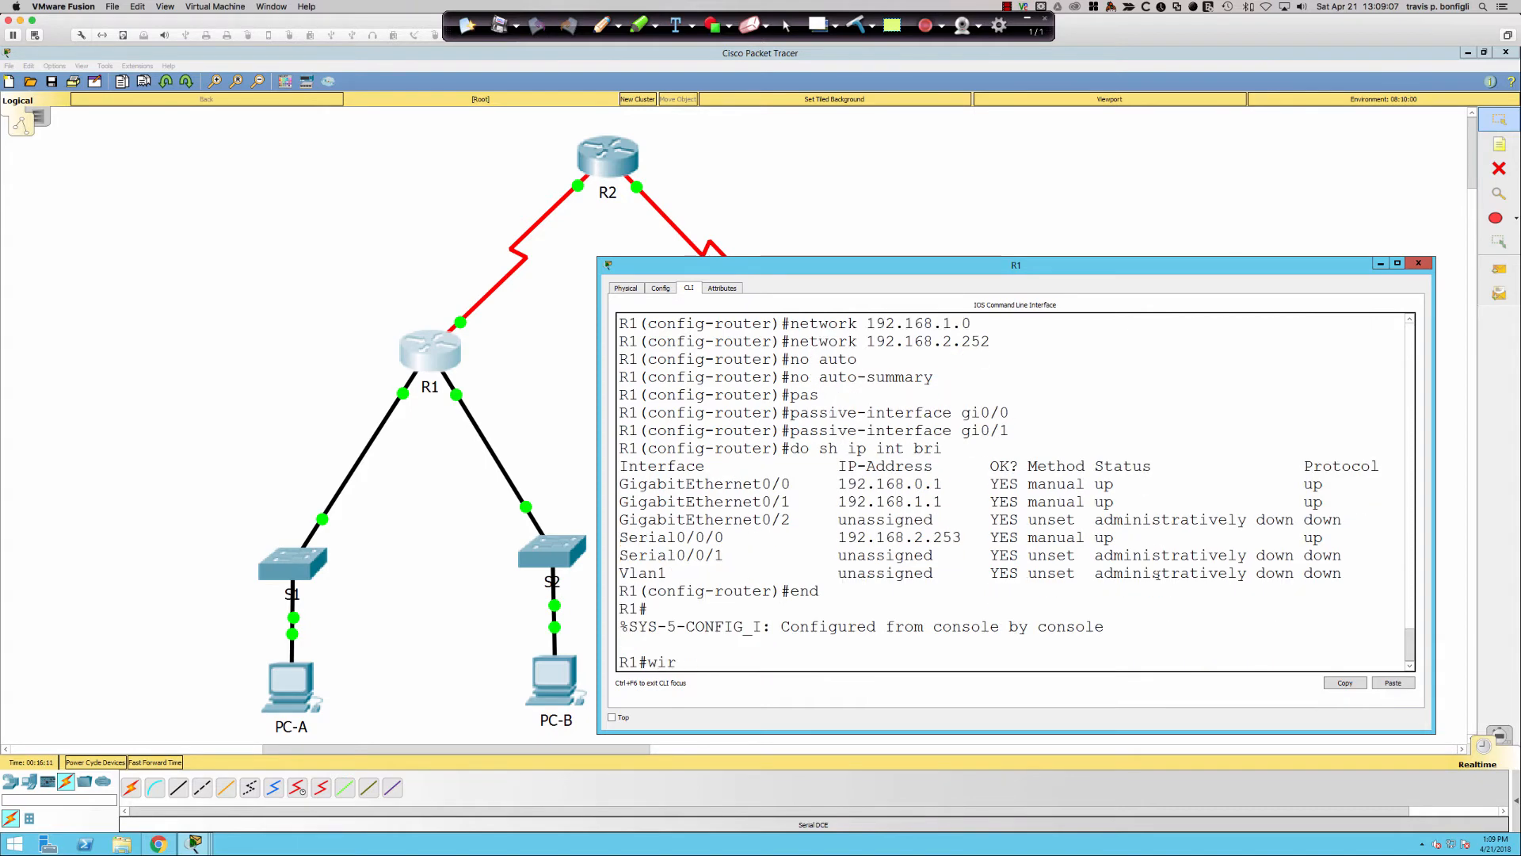
key(Return)
text(wri mem)
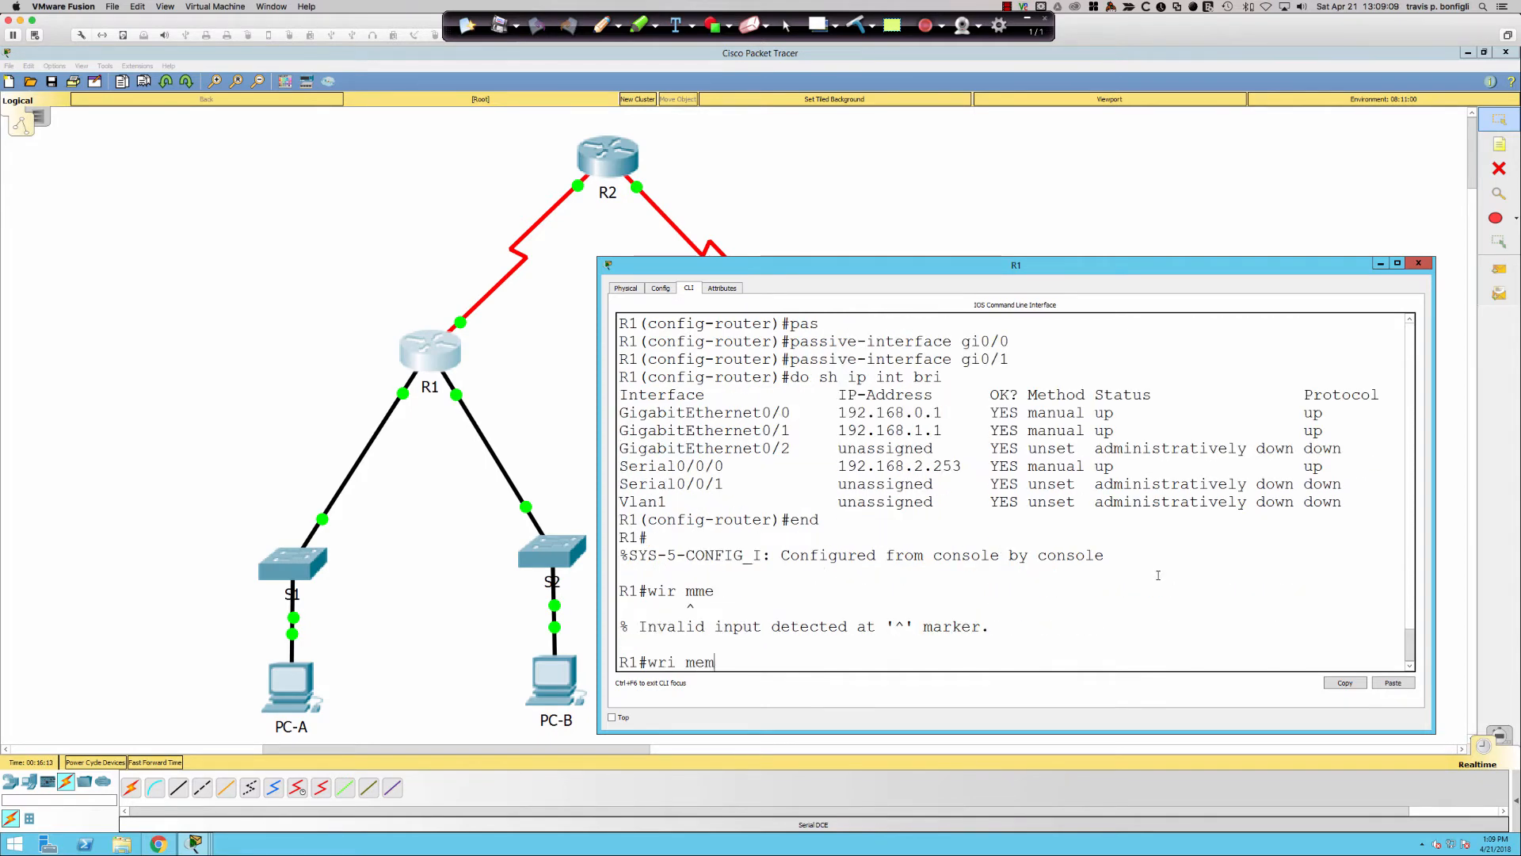
key(Return)
text(debug ip rip)
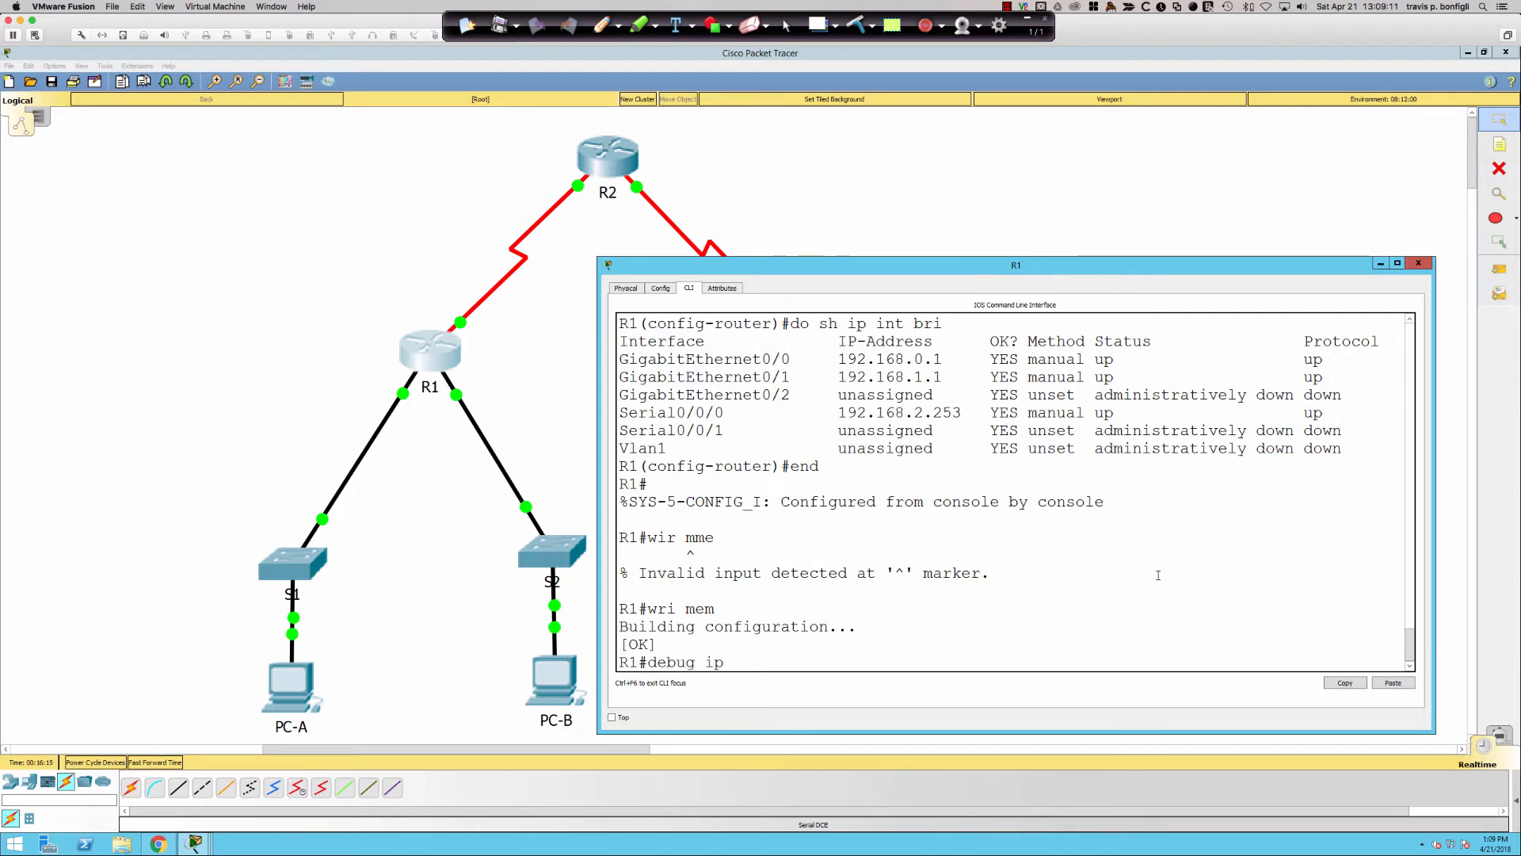
key(Return)
key(Return)
key(Return)
key(Return)
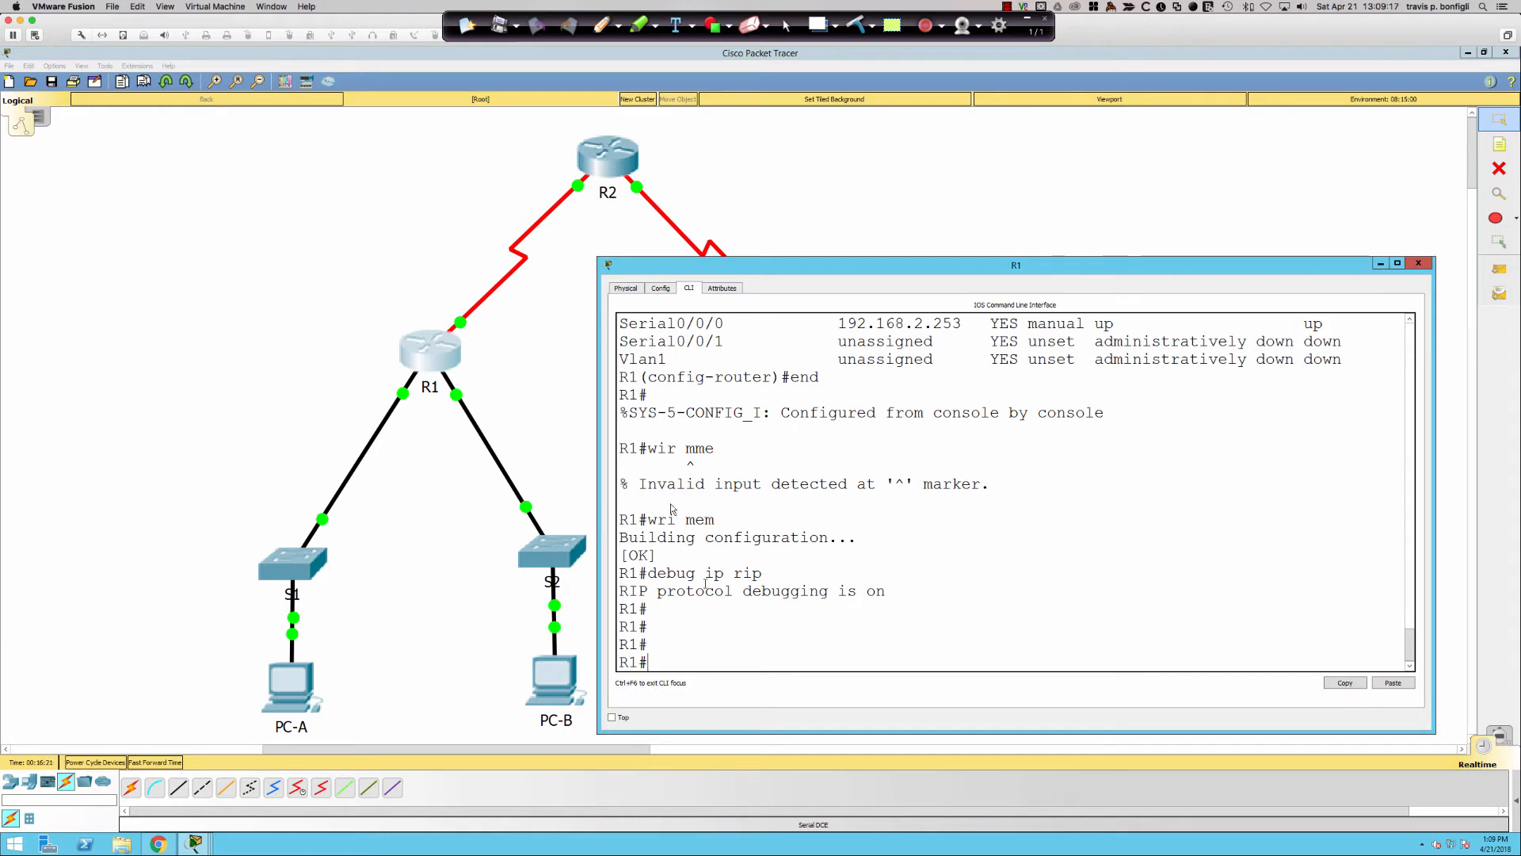
- On R2's CLI, start the RIP routing process and set it to version 2
click(600, 165)
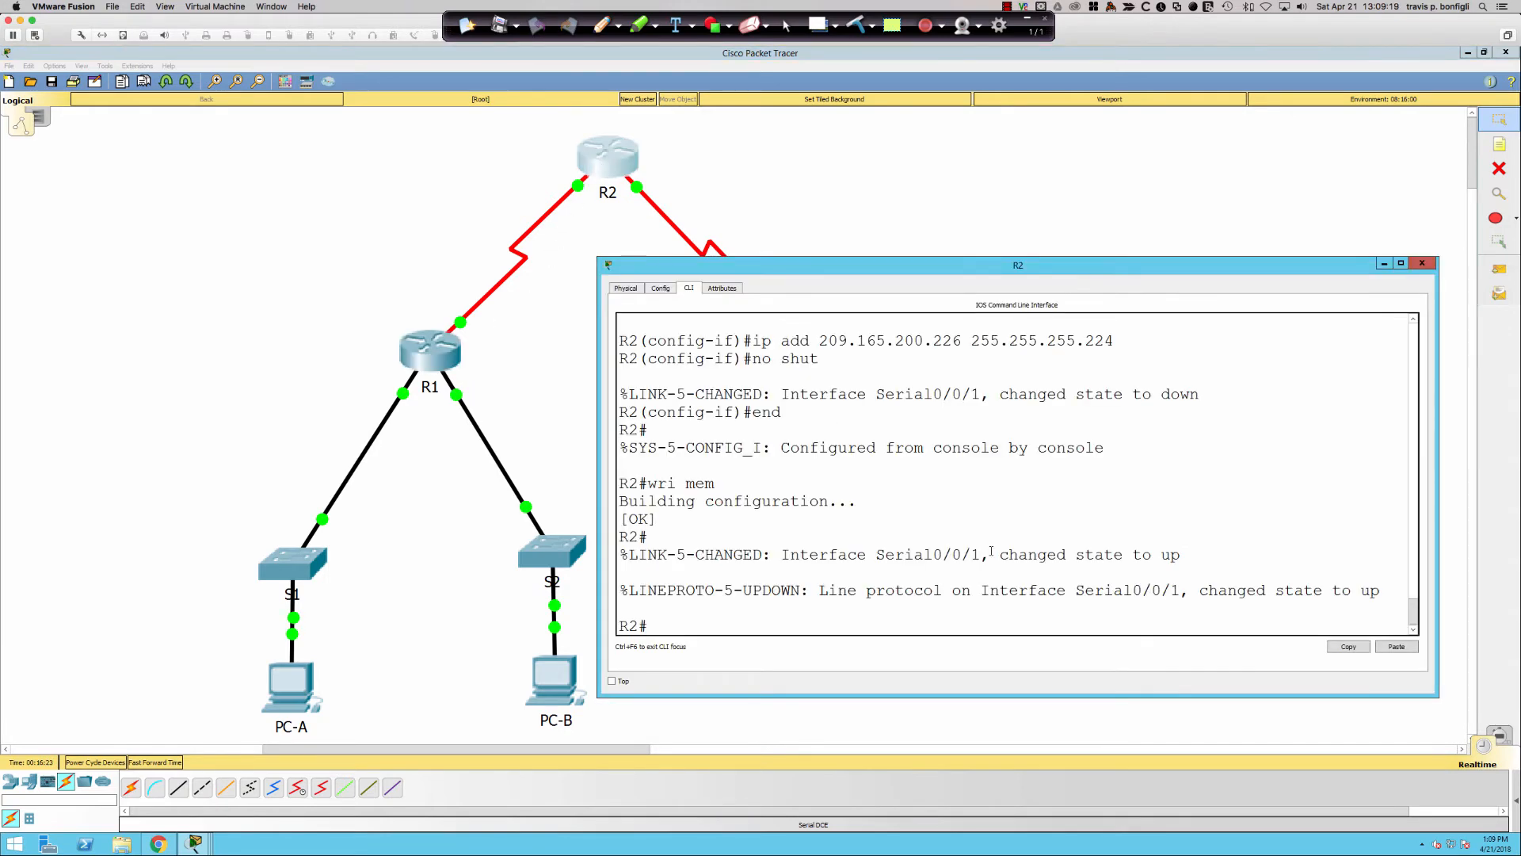
key(Return)
key(Return)
key(Return)
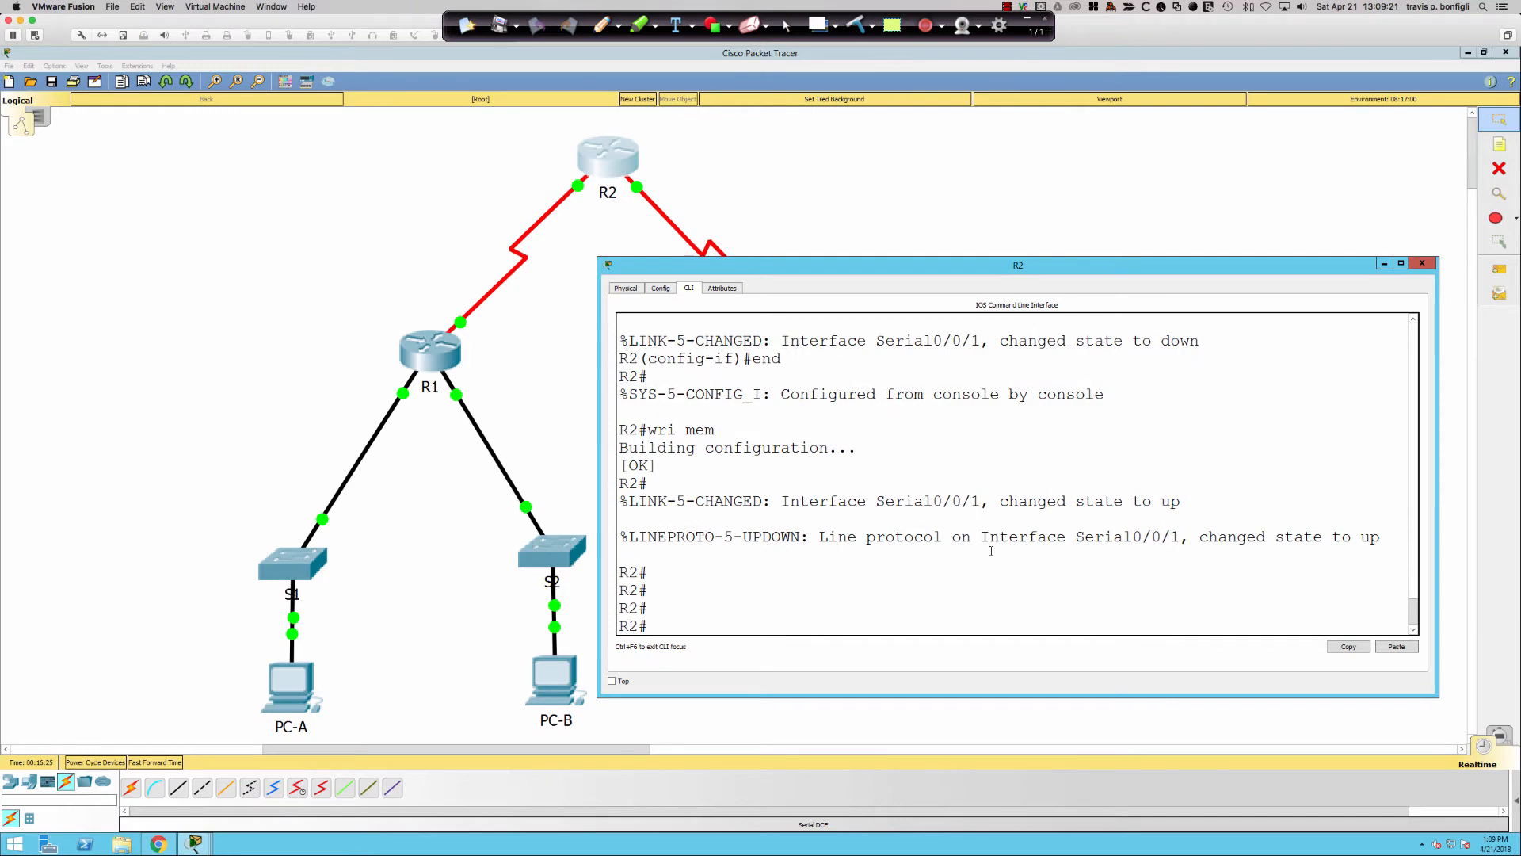
key(Return)
key(Return)
key(Return)
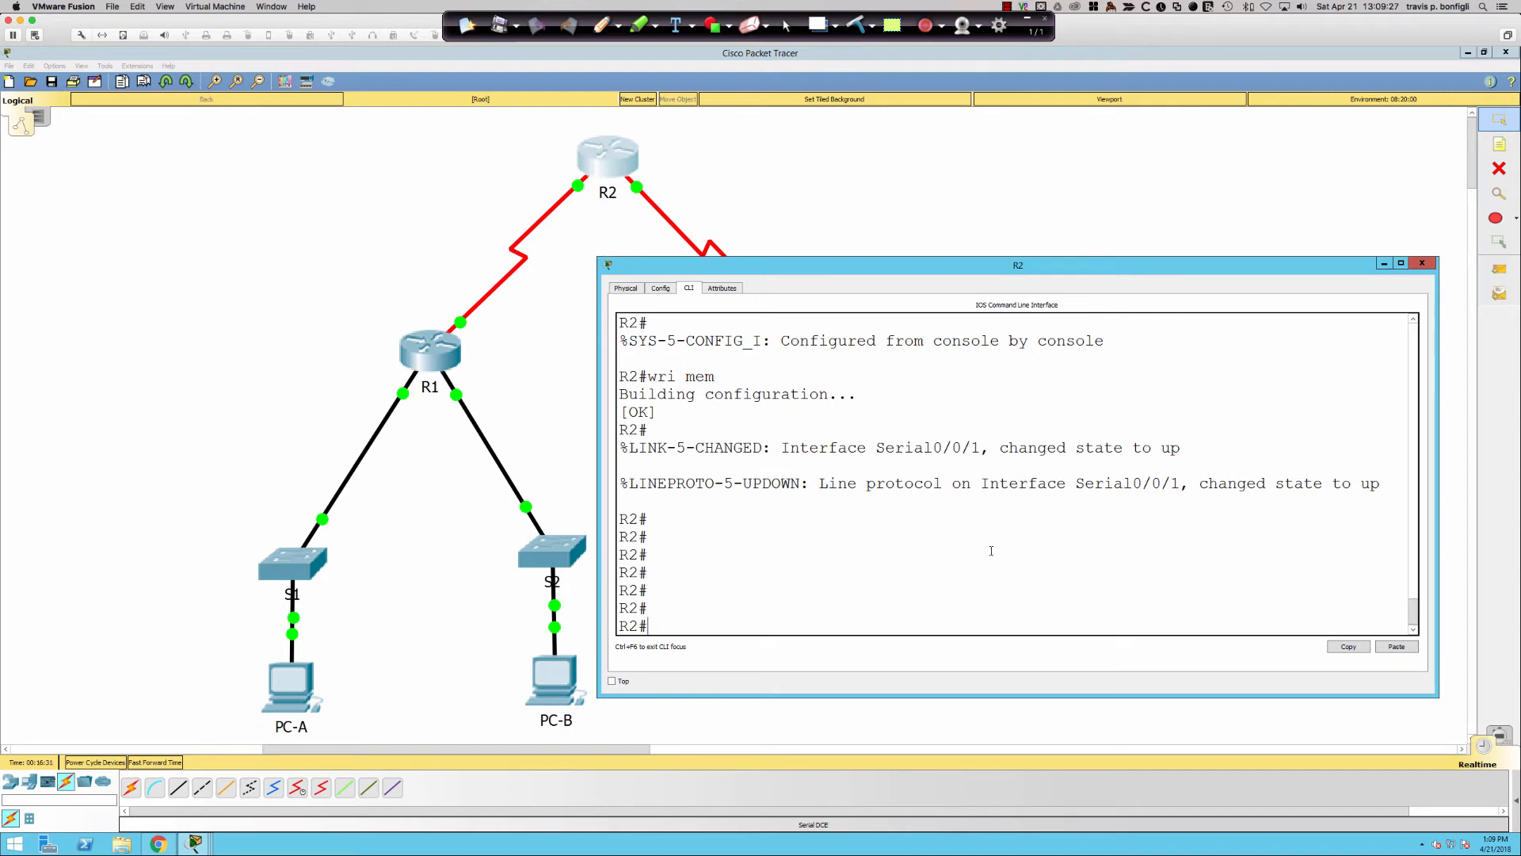
key(Return)
key(Return)
text(conf t)
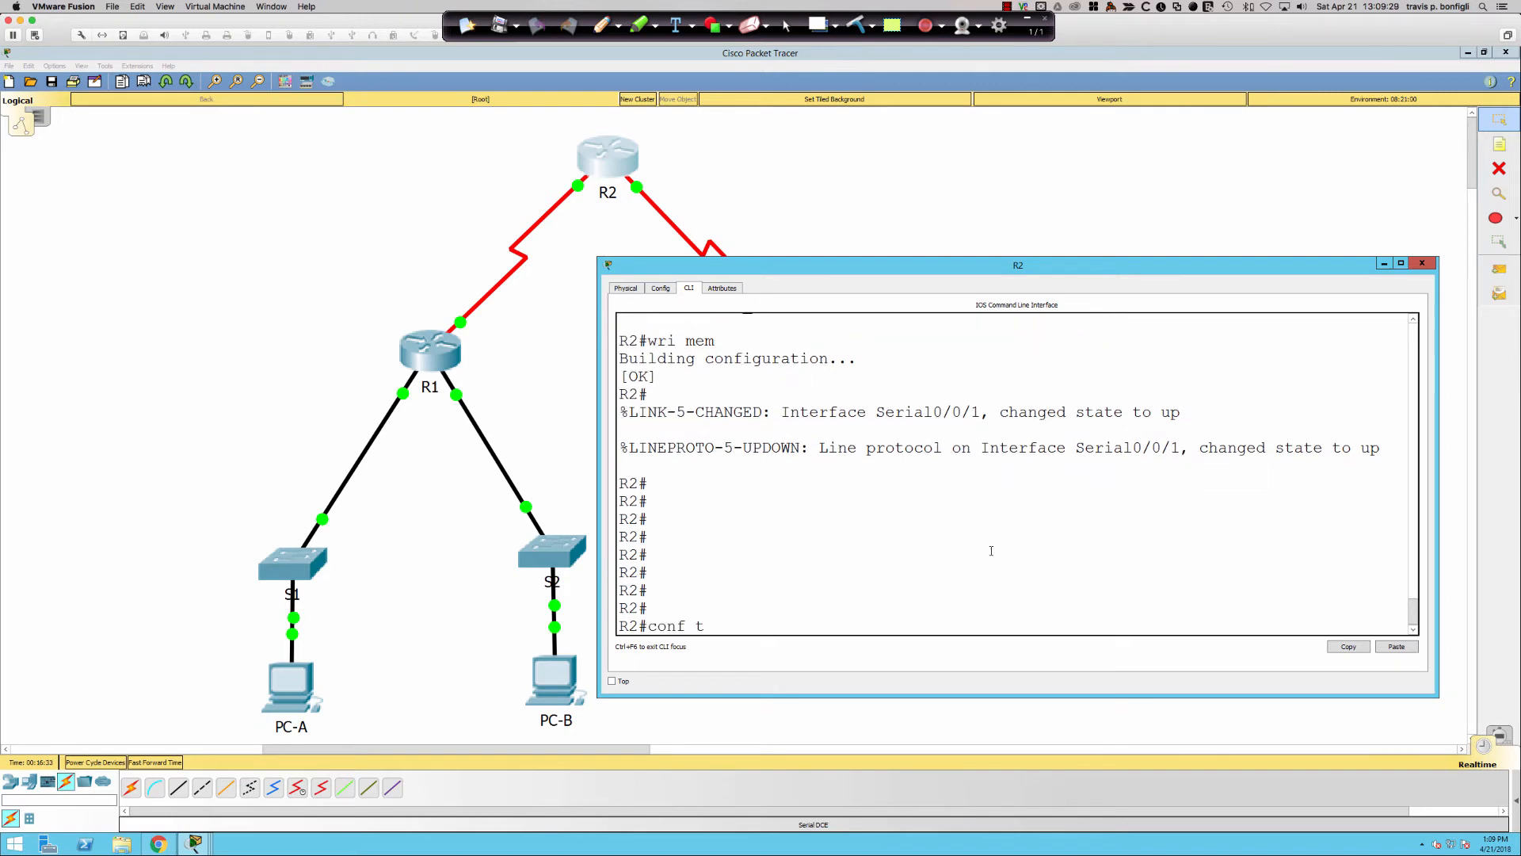
key(Return)
text(ri)
key(BackSpace)
text(oute rip)
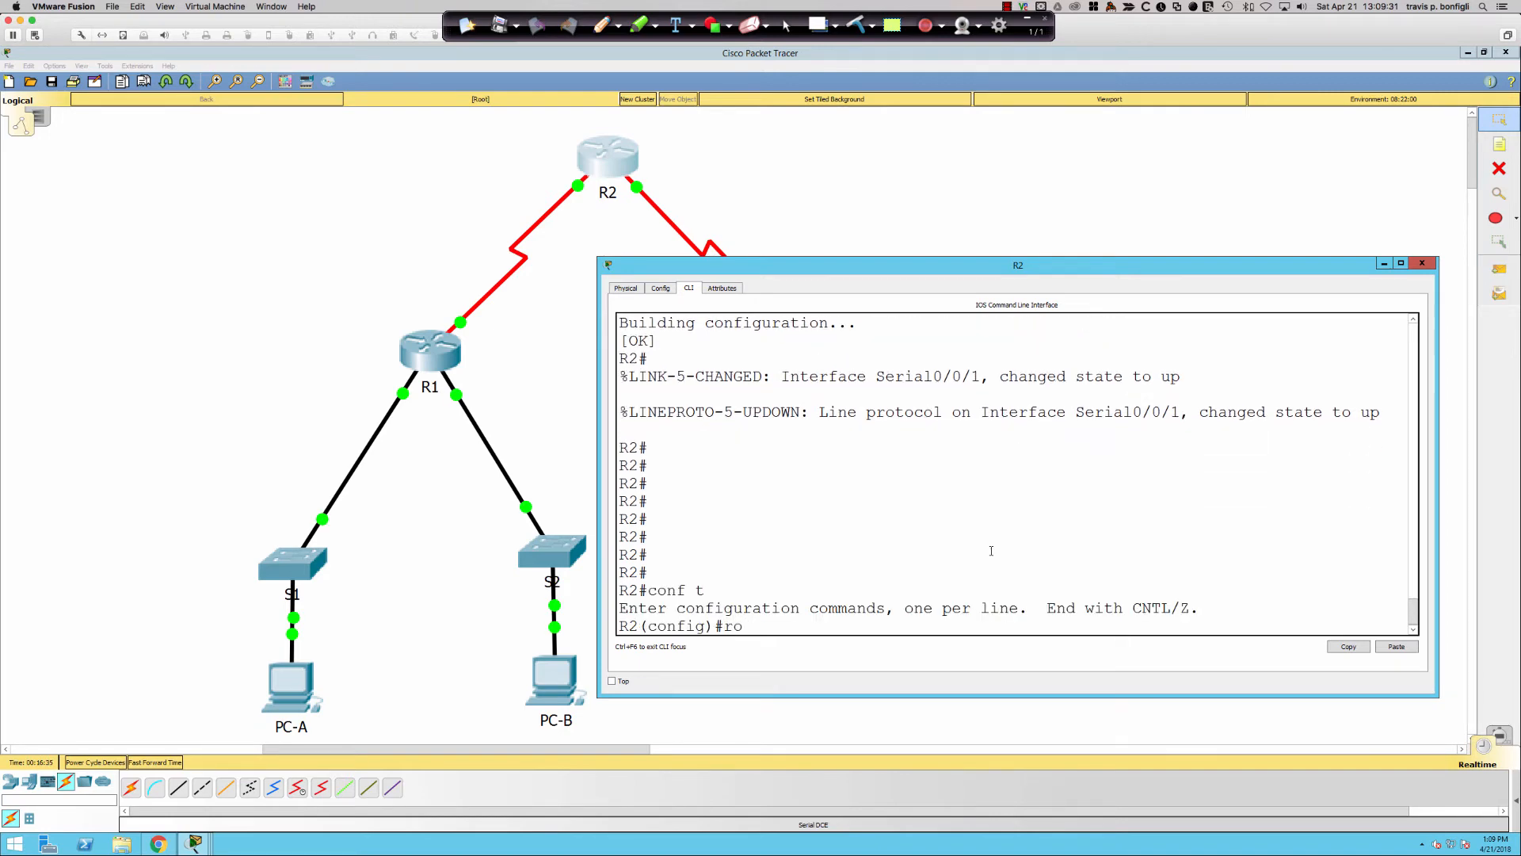
key(Return)
text(ver)
key(Tab)
text(2)
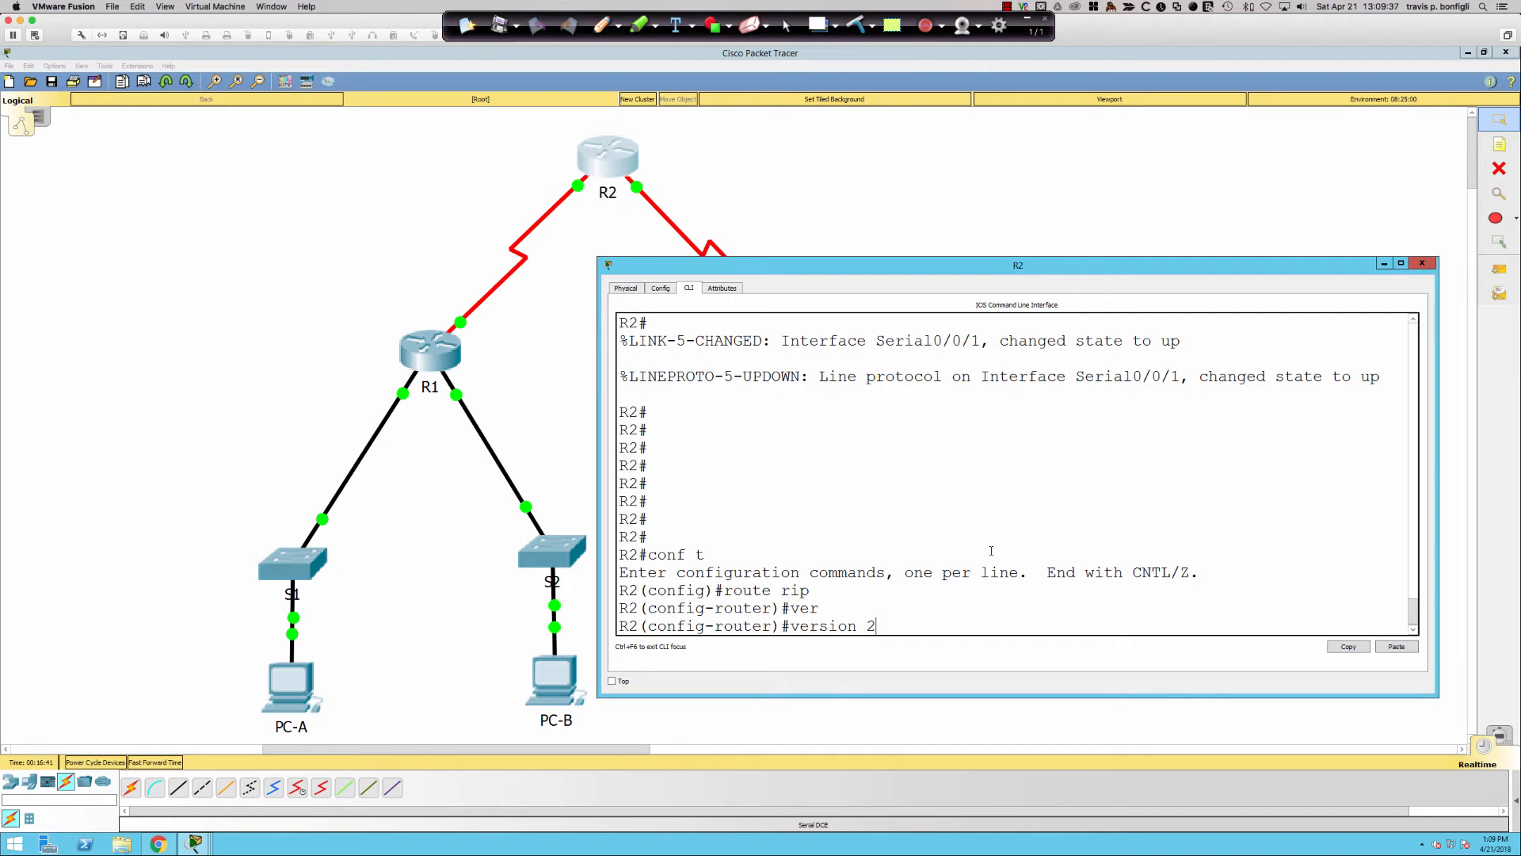
key(Return)
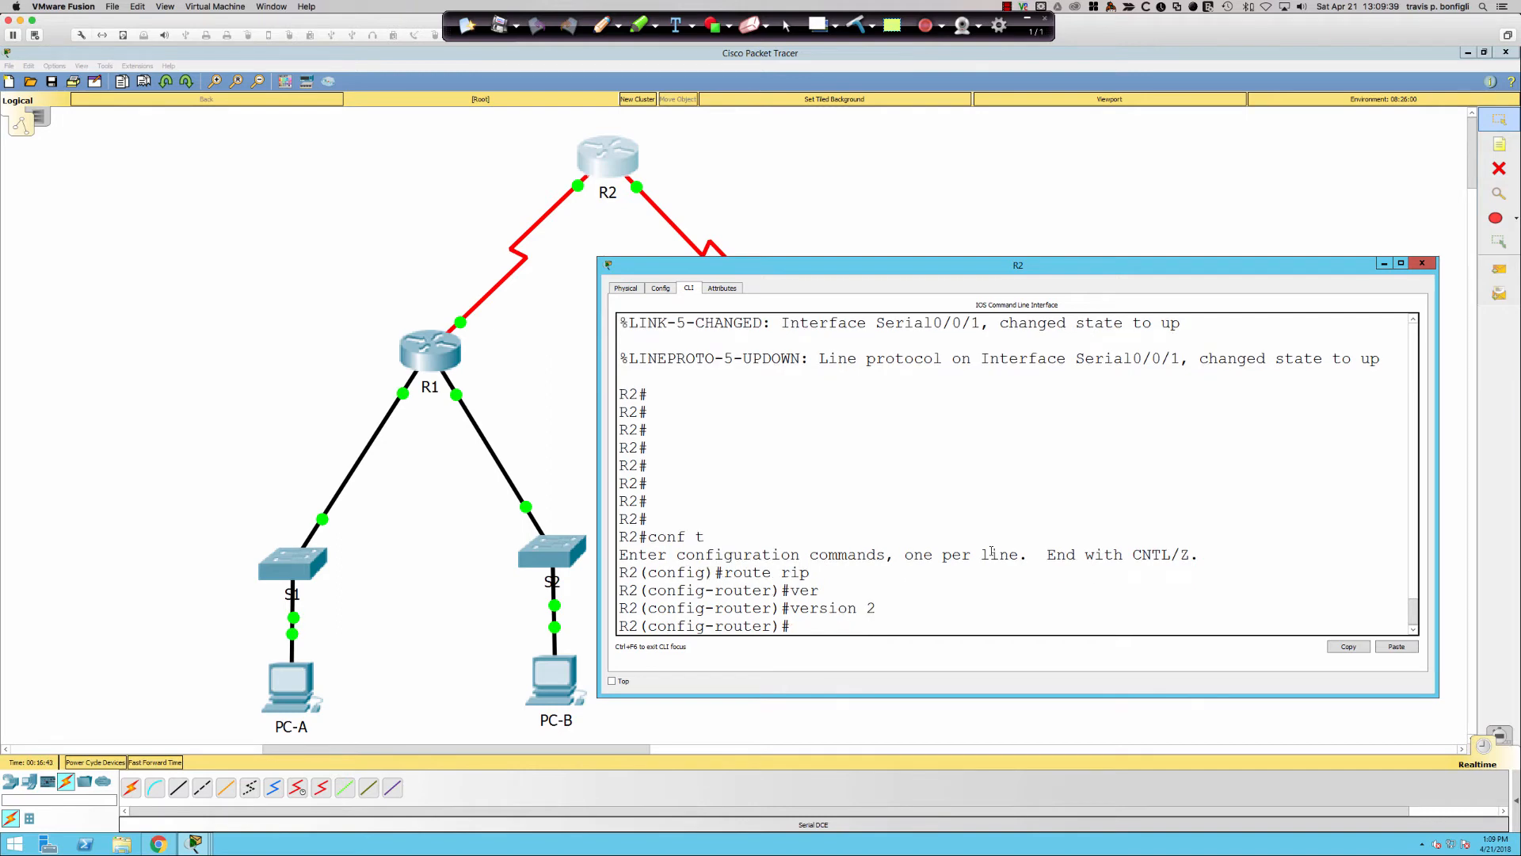
- Advertise 192.168.2.252, enable default-information originate and disable auto-summary in R2's RIP
key(Return)
key(Return)
key(Return)
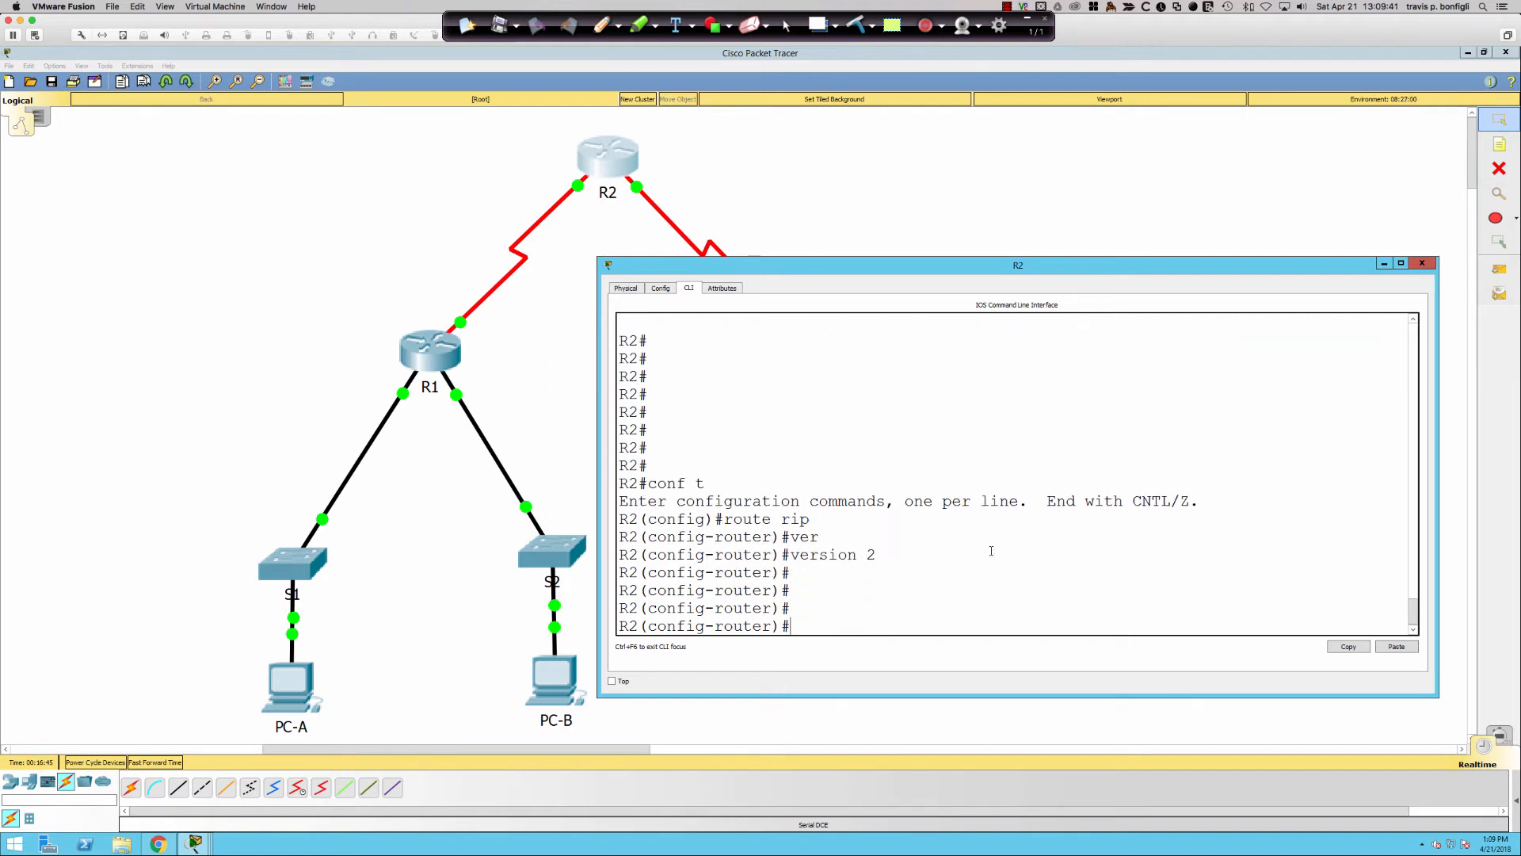
text(net)
key(Tab)
text(192.168.2.252)
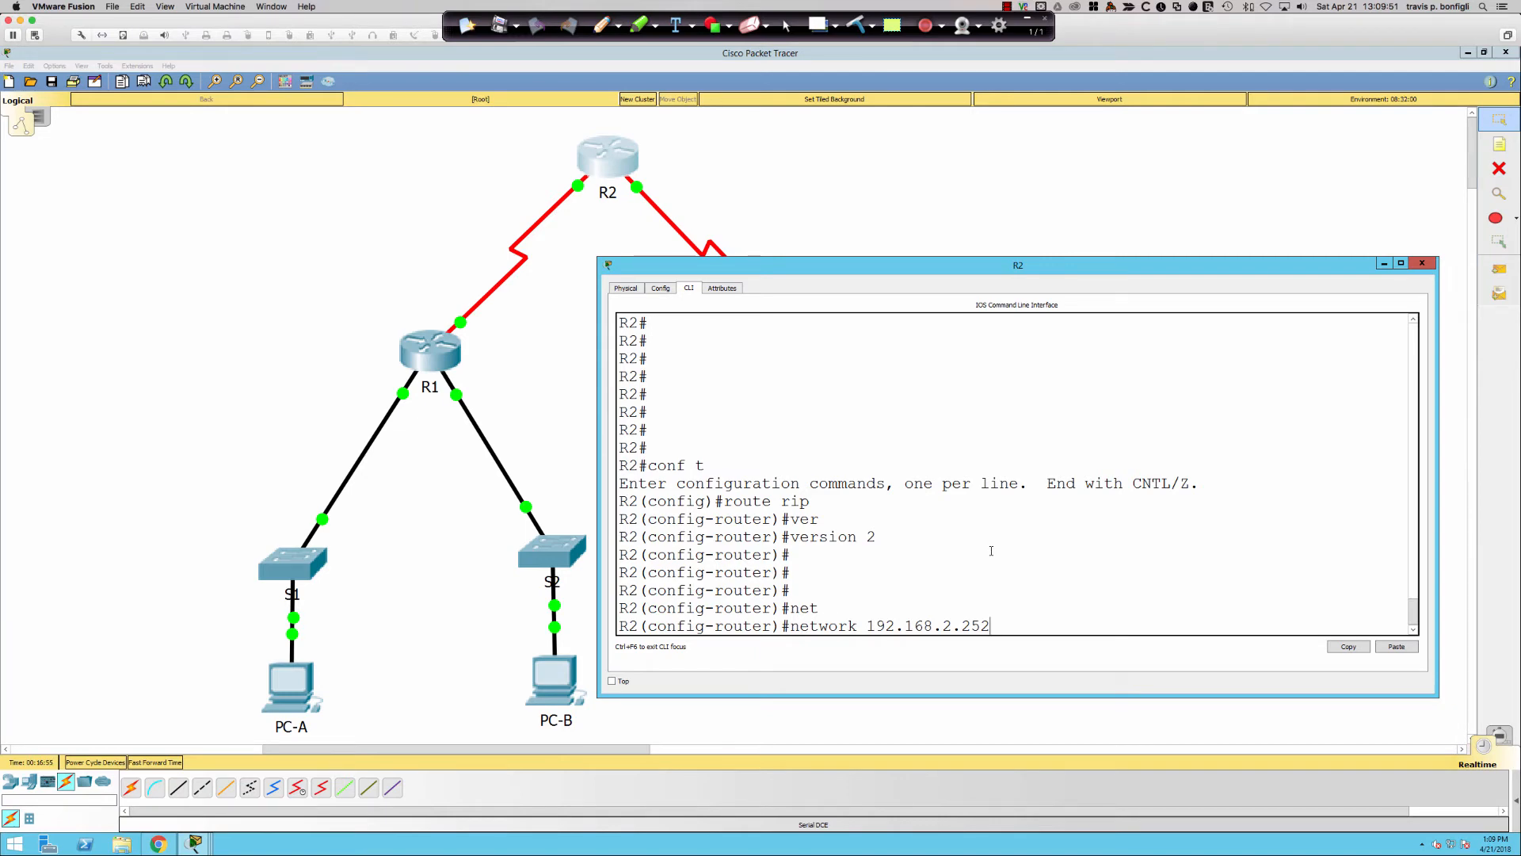
key(Return)
text(def)
key(Tab)
text(ori)
key(Tab)
key(Return)
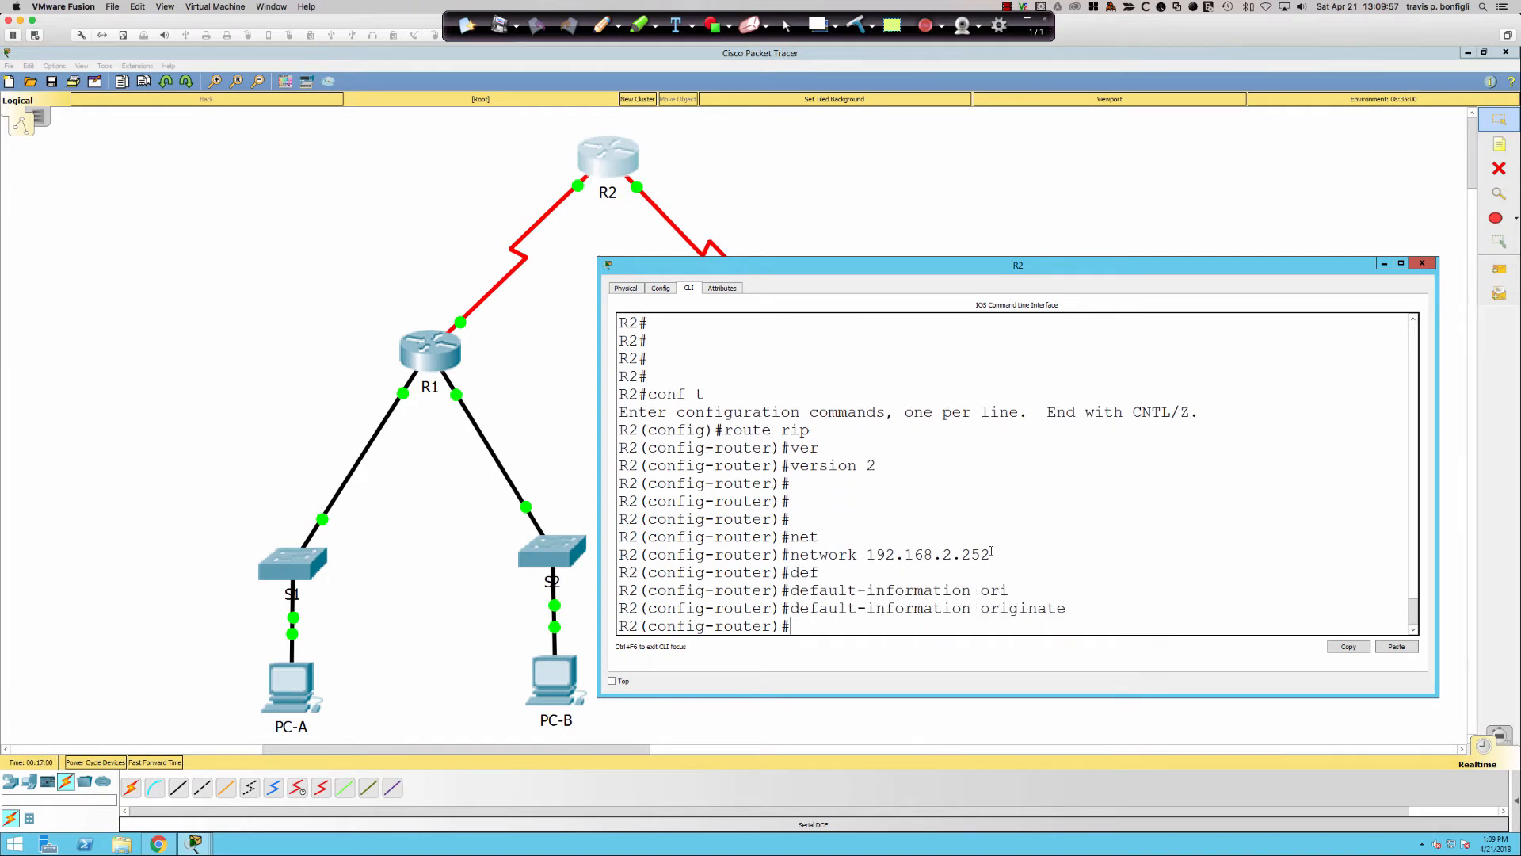
text(no aut)
key(Tab)
key(Return)
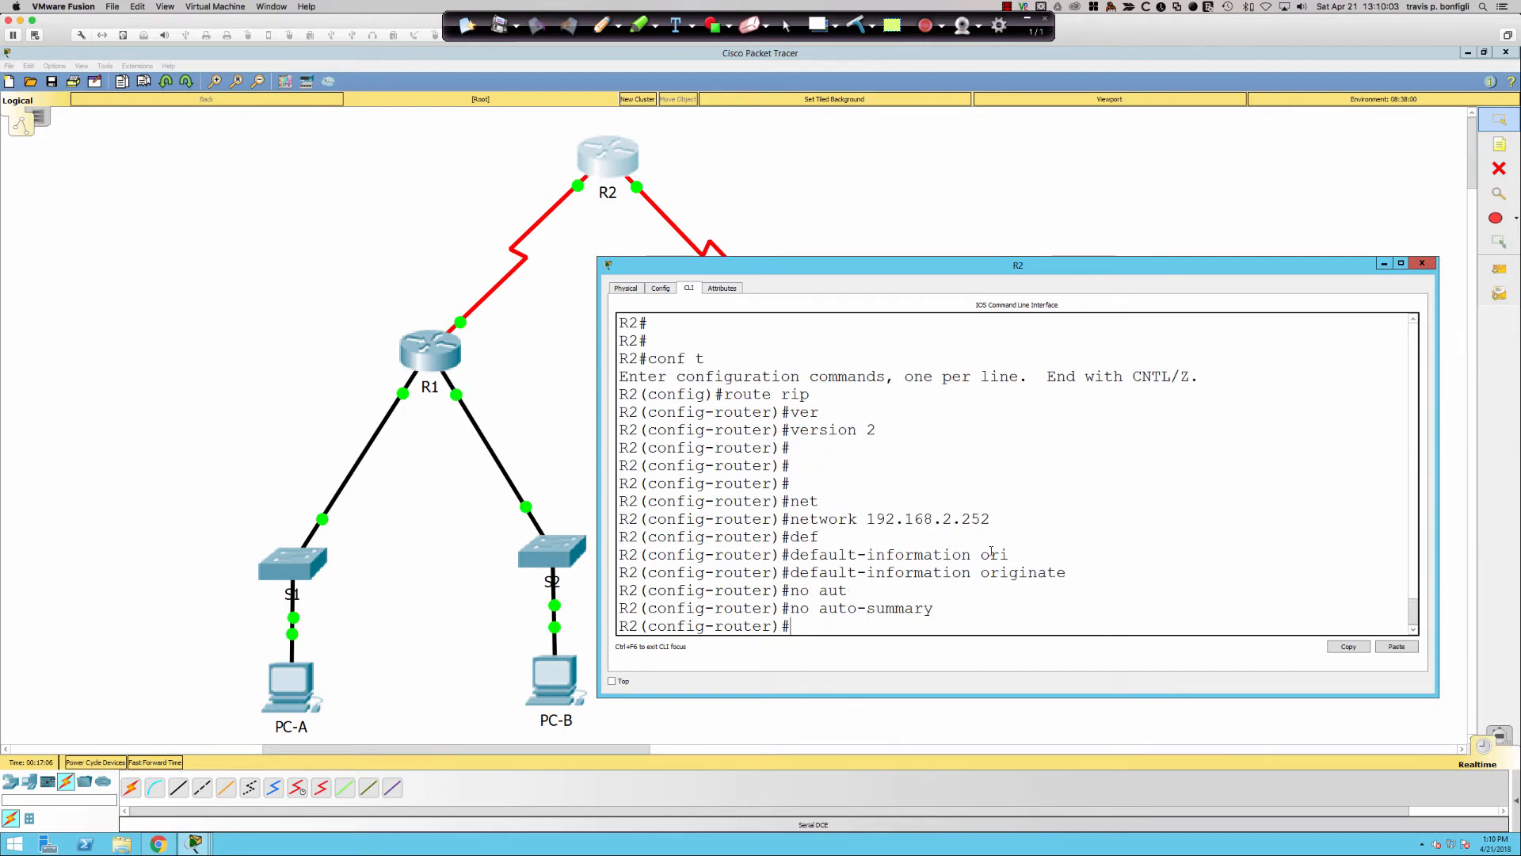
- Add a static default route 0.0.0.0 0.0.0.0 via 209.165.200.225 on R2
click(626, 179)
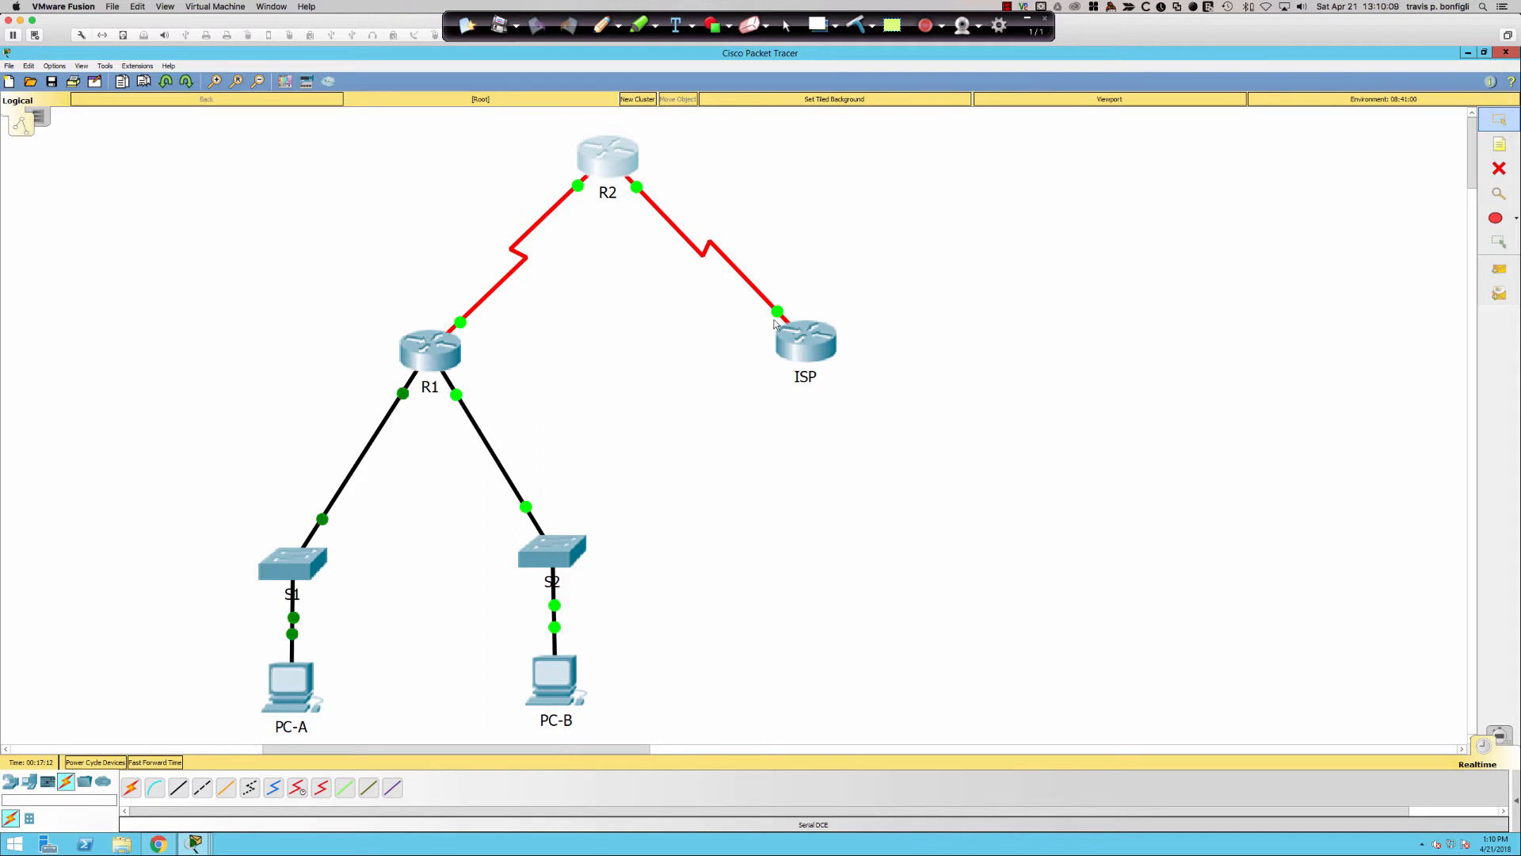
click(615, 178)
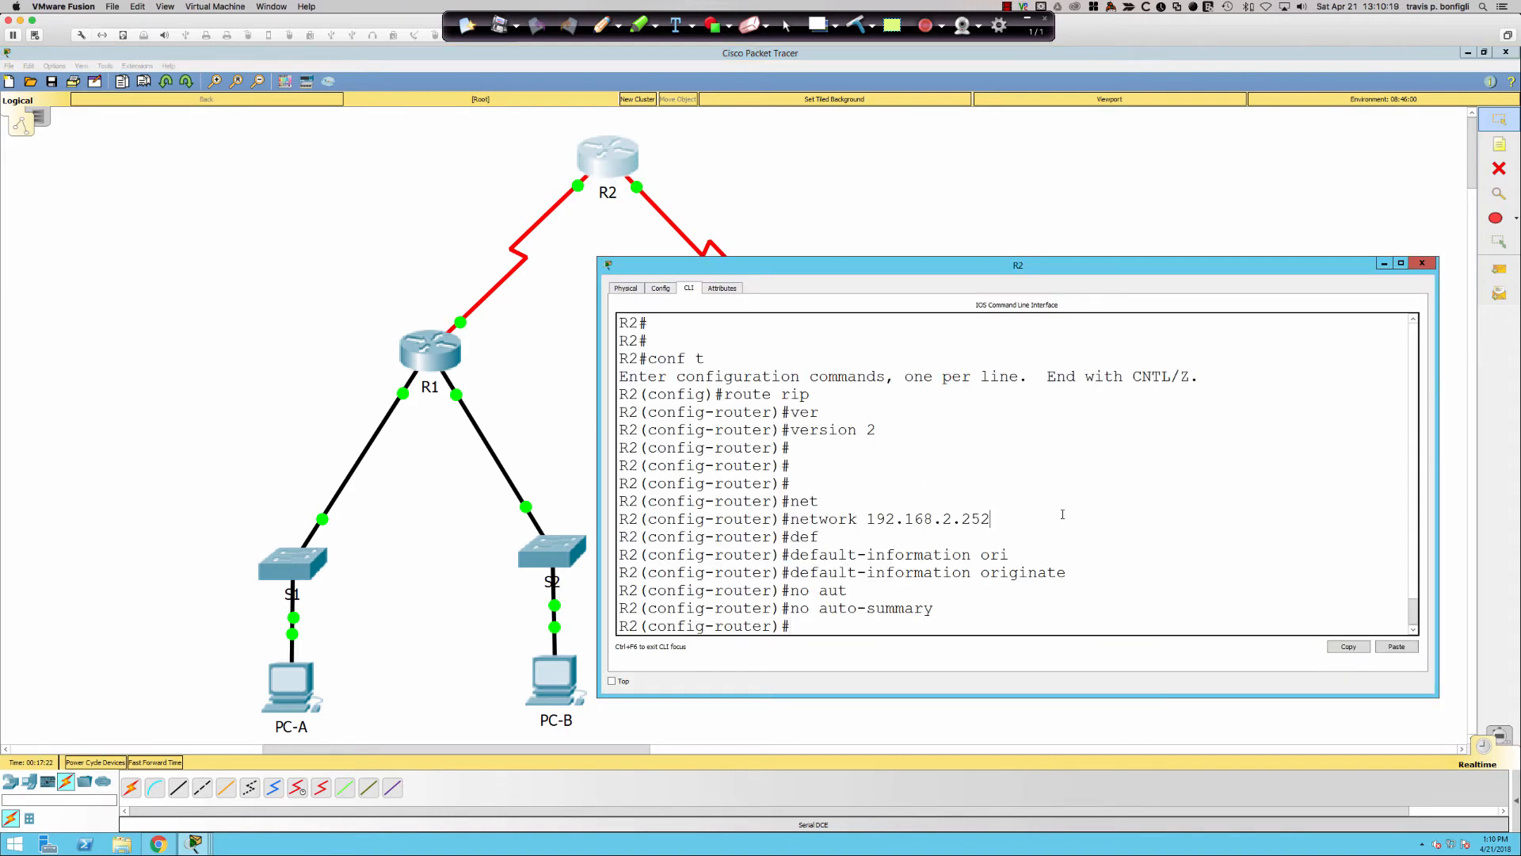
key(Return)
key(Return)
key(Return)
text(exit)
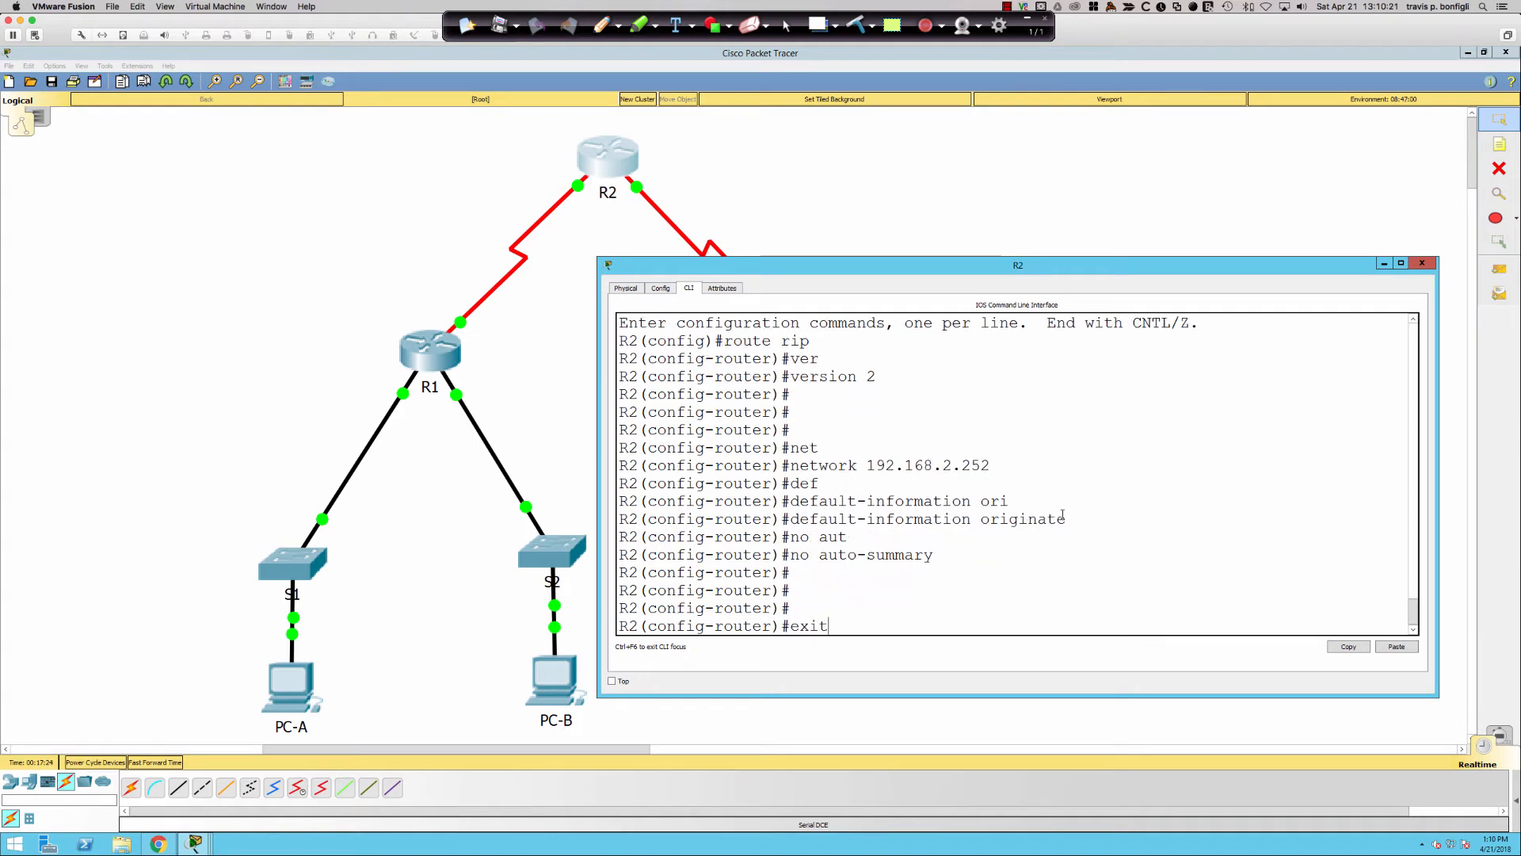
key(Return)
text(ip route 0.0.0.0 0.0.0.0)
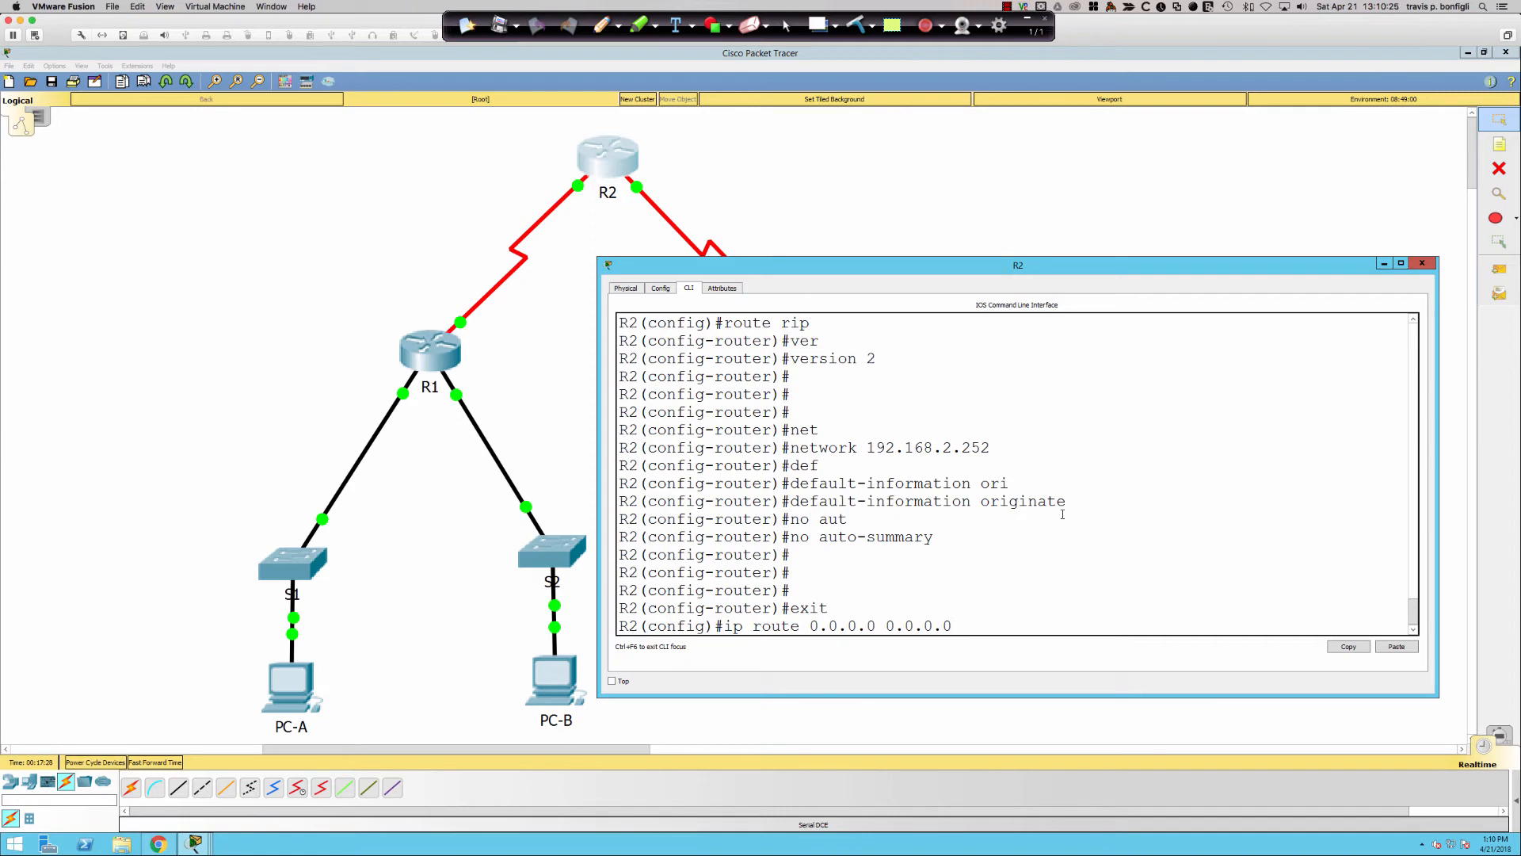
text( 209.165.200.225)
key(Return)
key(Return)
key(Return)
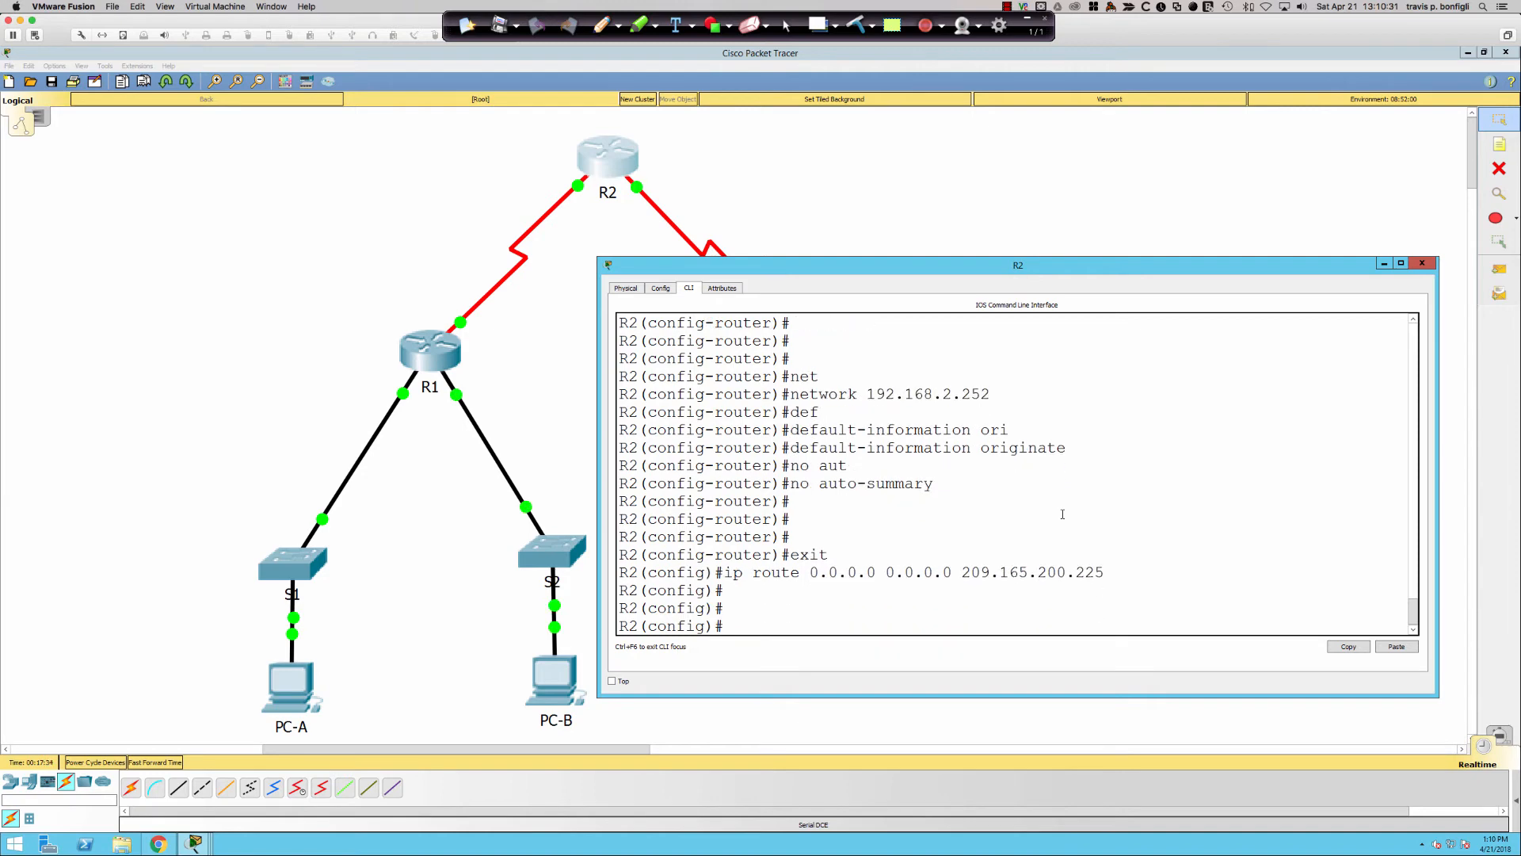
- Run sh ip route rip on R1 to confirm the 0.0.0.0/0 route via 192.168.2.254
click(456, 352)
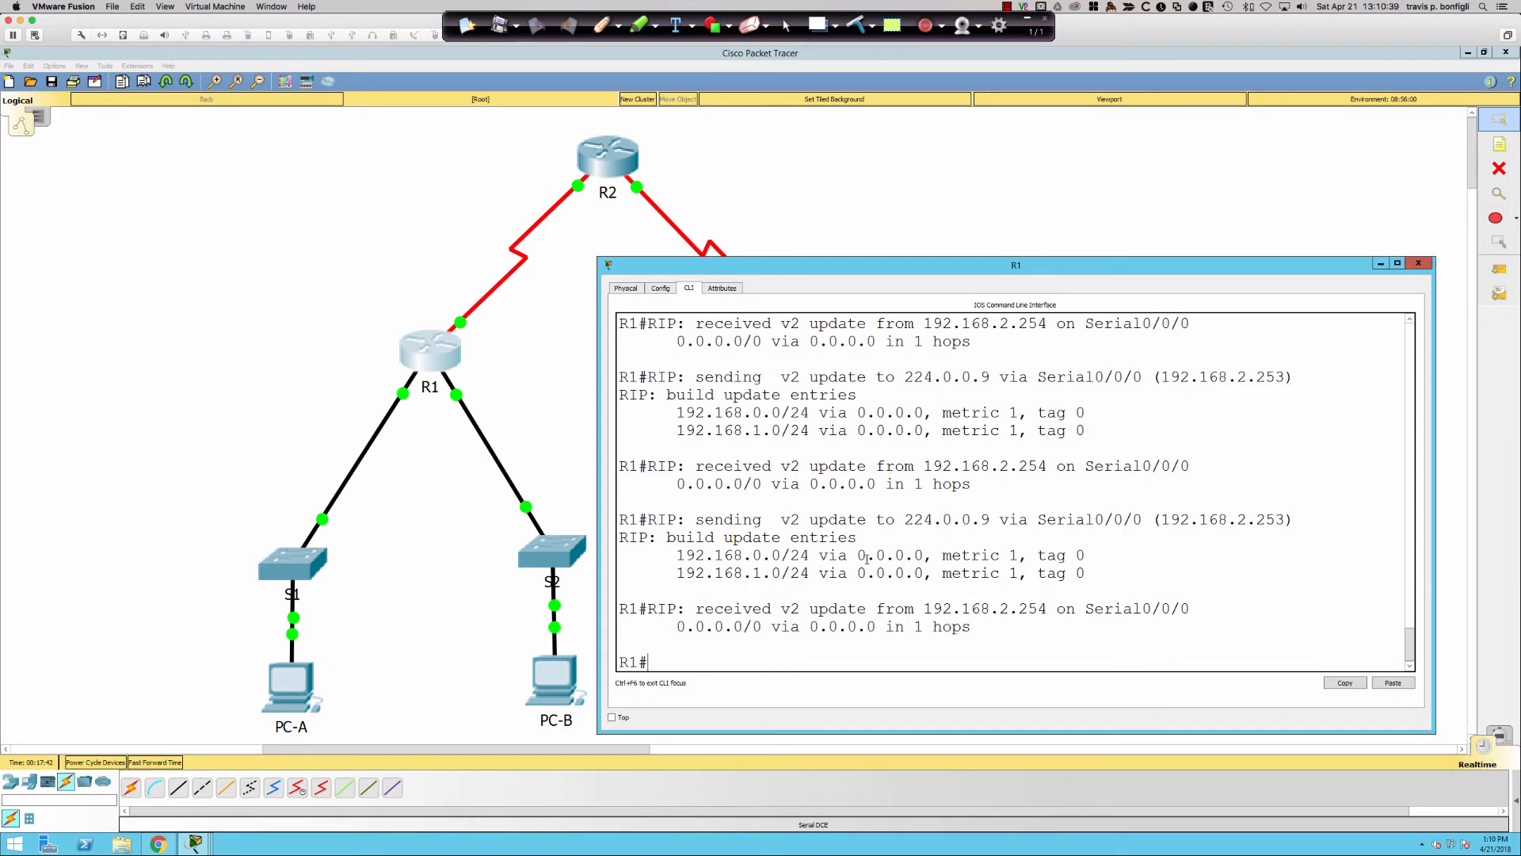
scroll(870, 559, up, 4)
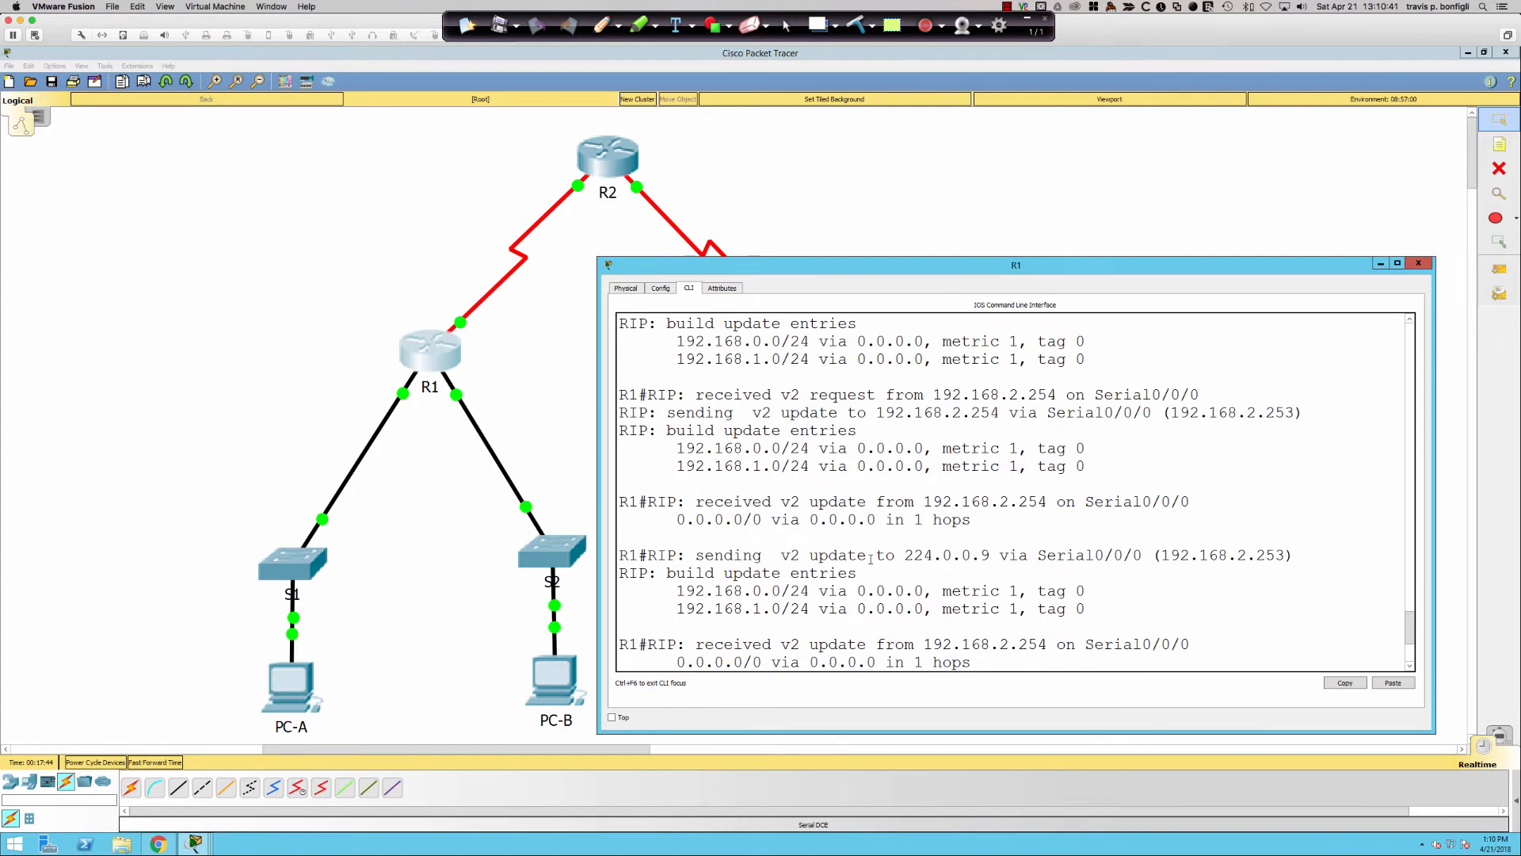
scroll(870, 559, down, 4)
key(Return)
key(Return)
text(sh ip route rip)
key(Return)
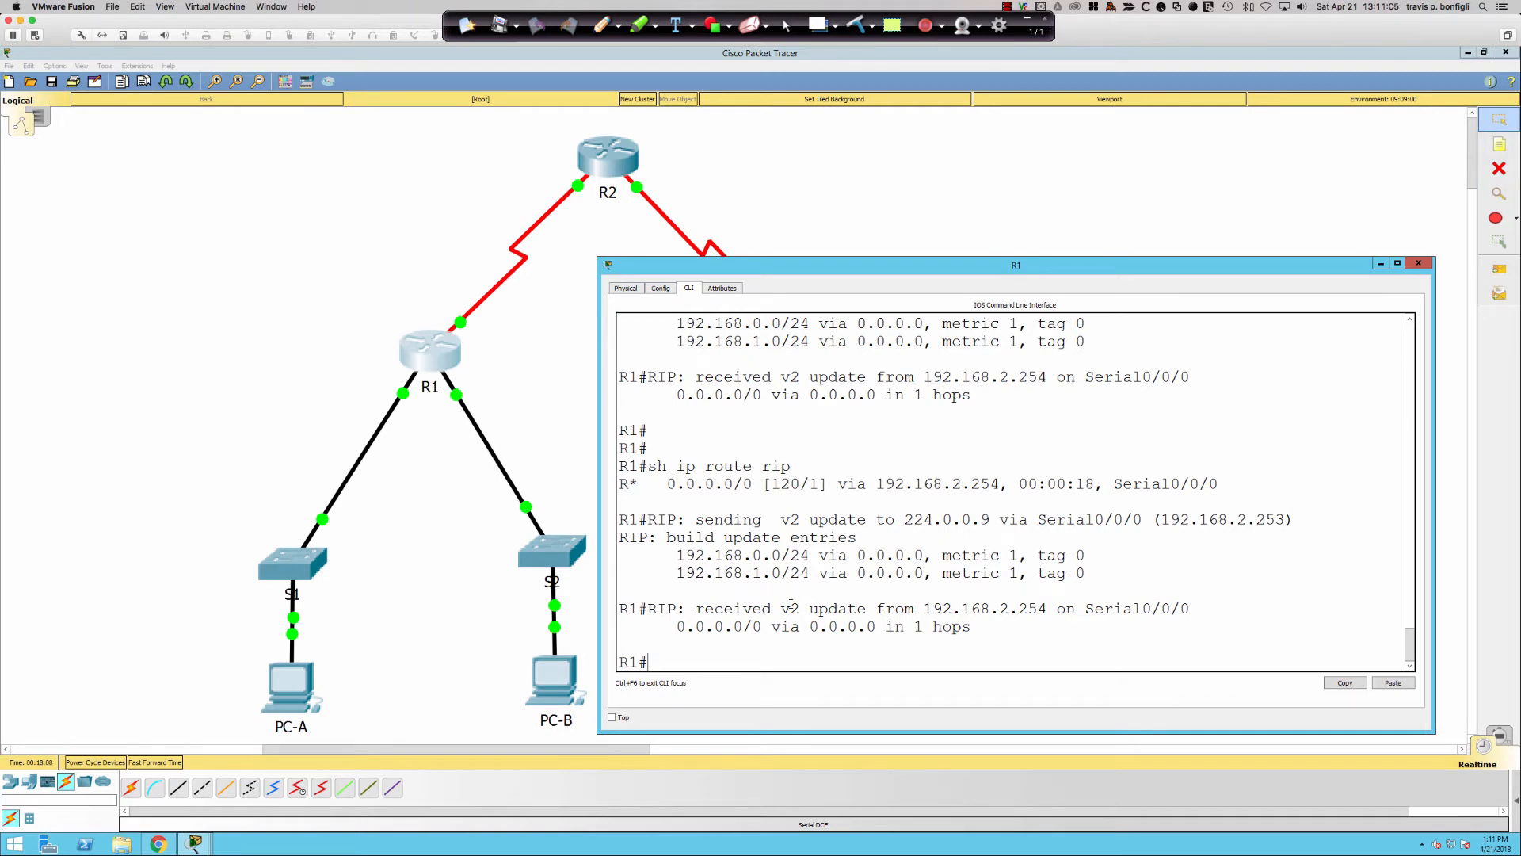
- Set PC-A's IPv4 configuration to DHCP
click(319, 686)
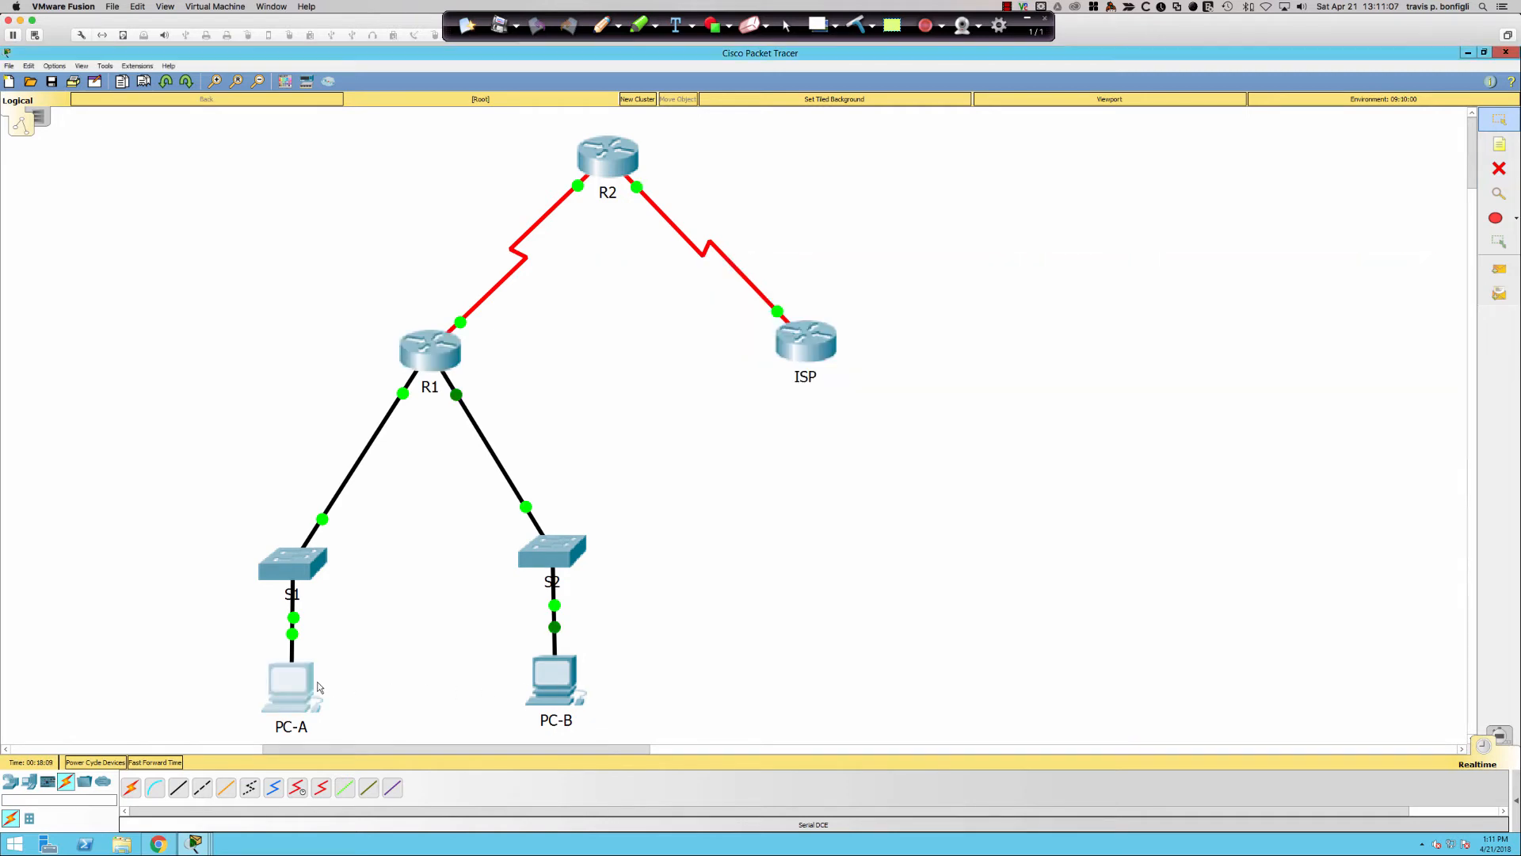
click(604, 245)
click(580, 285)
click(531, 296)
click(1000, 221)
- Set PC-B's IPv4 configuration to DHCP
click(565, 675)
click(603, 246)
click(562, 288)
click(531, 295)
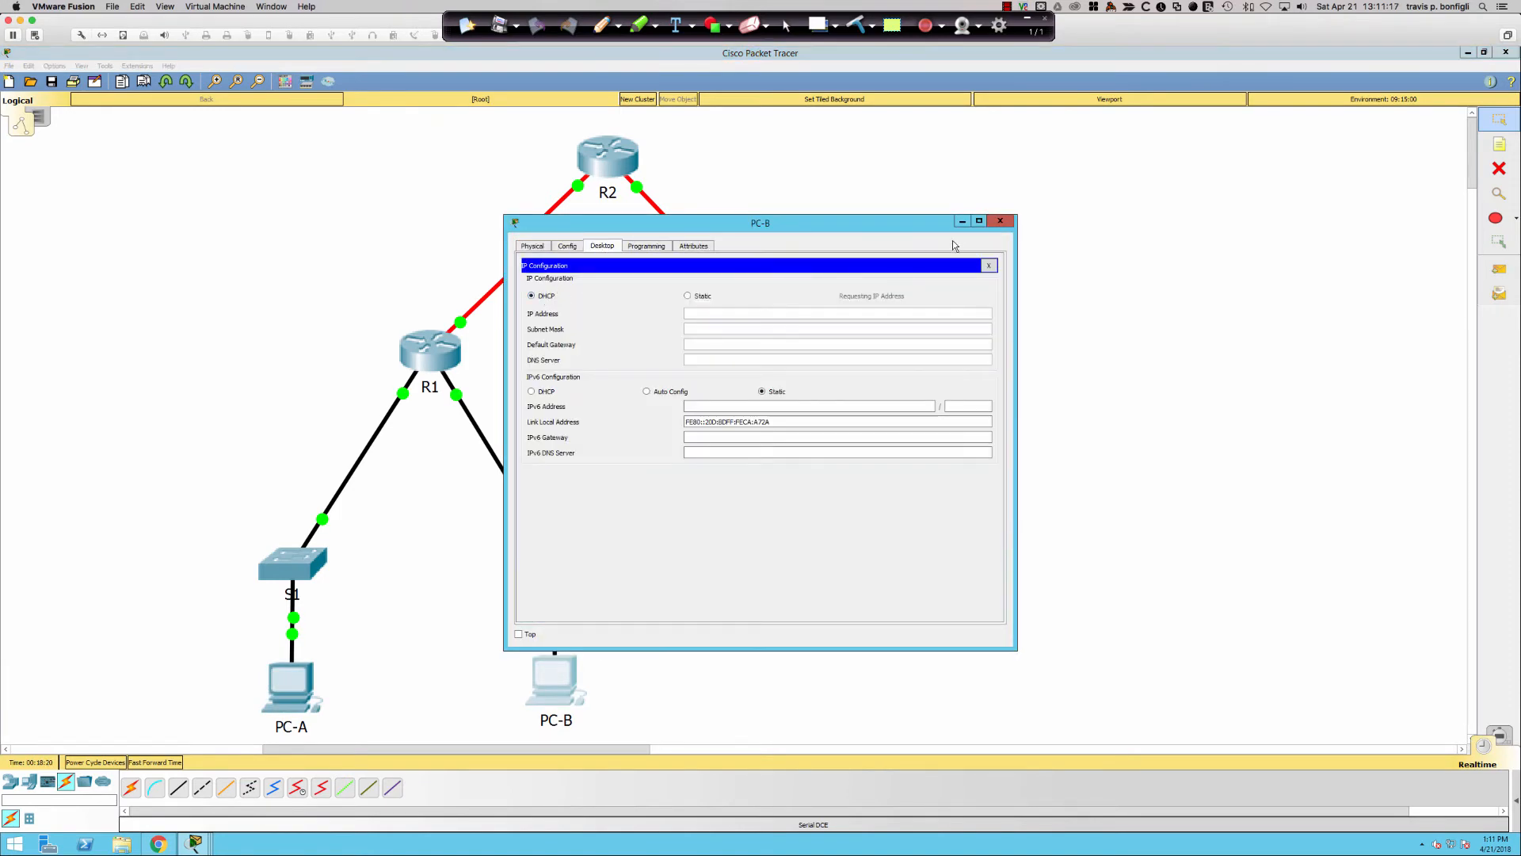
click(1001, 222)
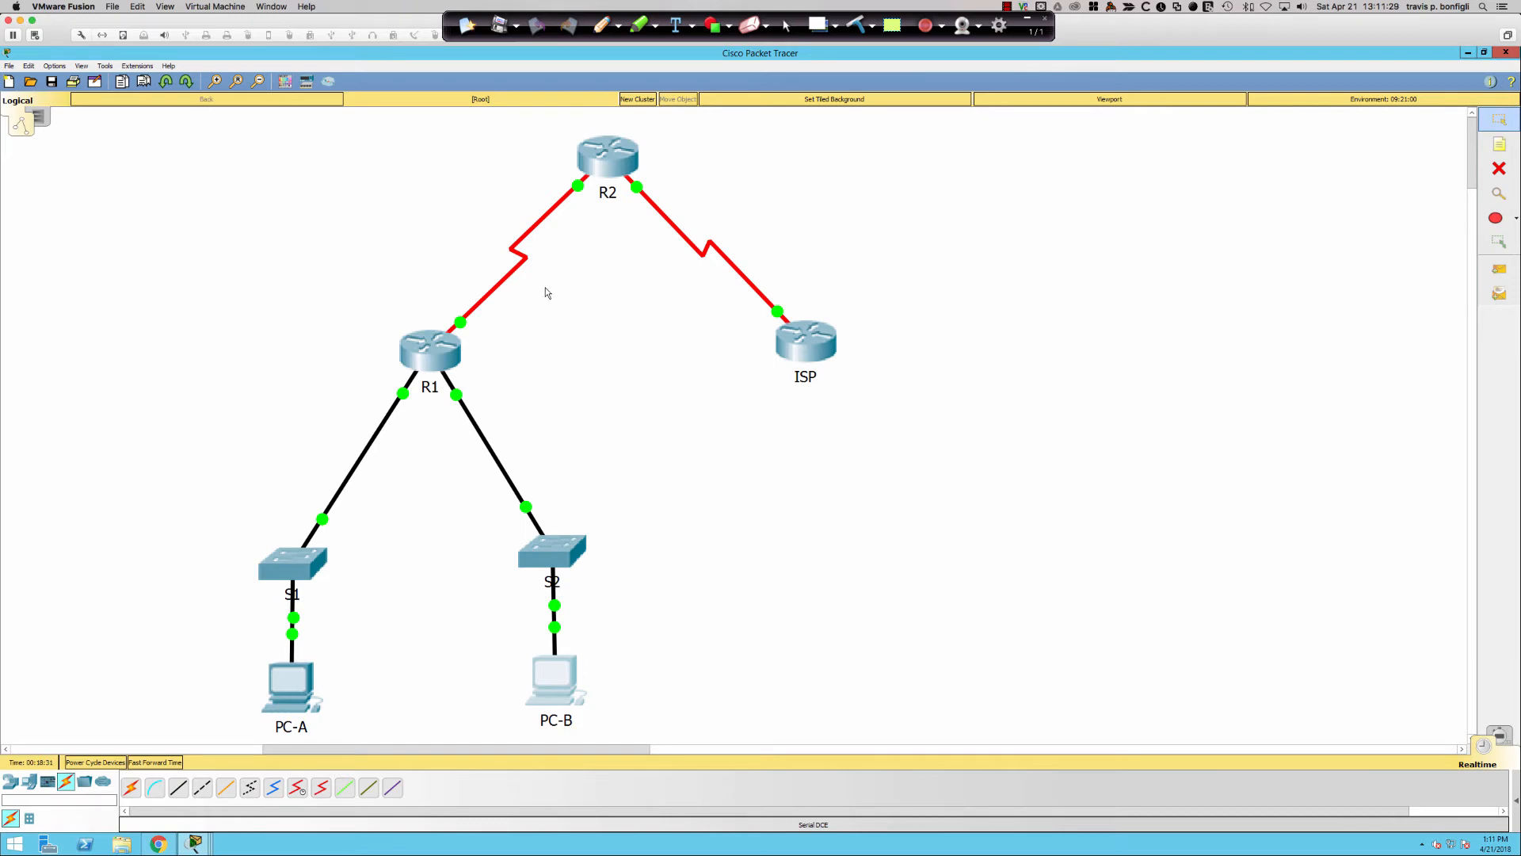
click(602, 24)
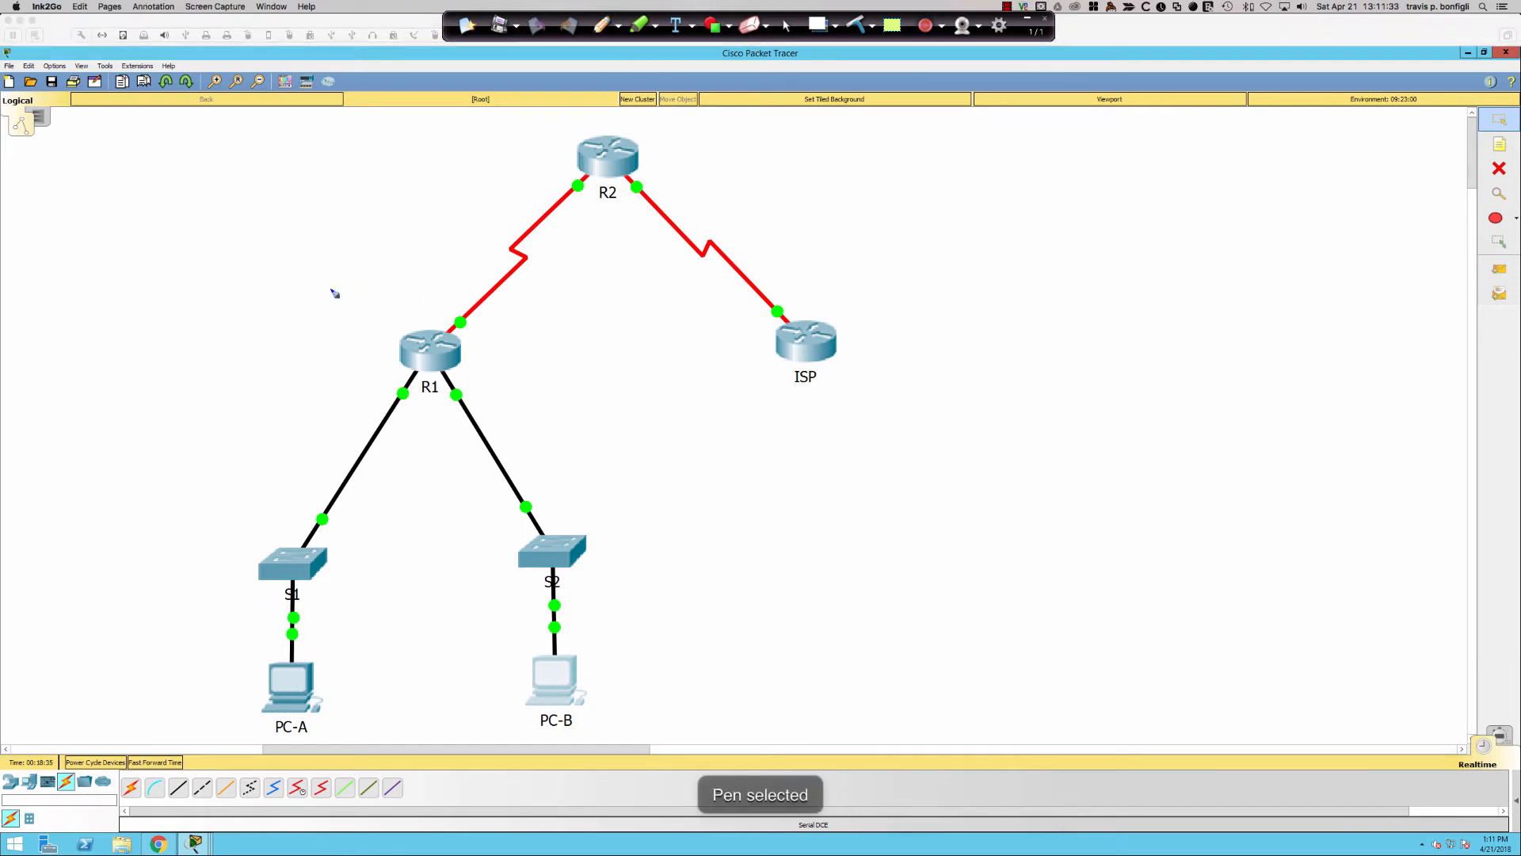
- Draw a red circle around R1 and a long red arc across the topology
mouse_move(442, 317)
mouse_down()
mouse_move(366, 331)
mouse_move(408, 406)
mouse_move(489, 398)
mouse_move(468, 317)
mouse_move(425, 311)
mouse_up()
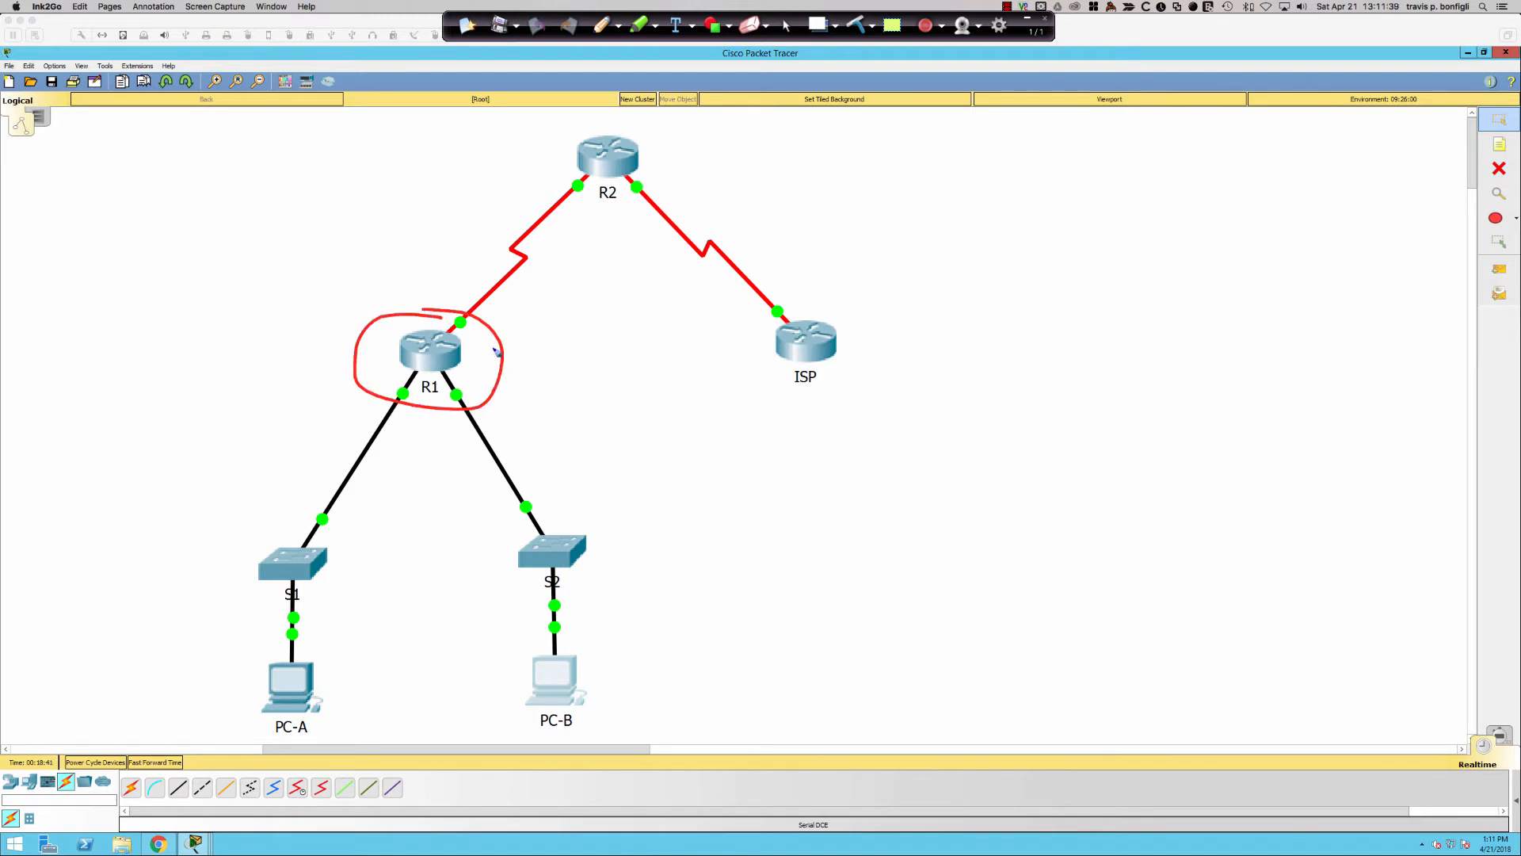
mouse_move(131, 256)
mouse_down()
mouse_move(237, 250)
mouse_move(511, 337)
mouse_move(679, 526)
mouse_move(755, 657)
mouse_up()
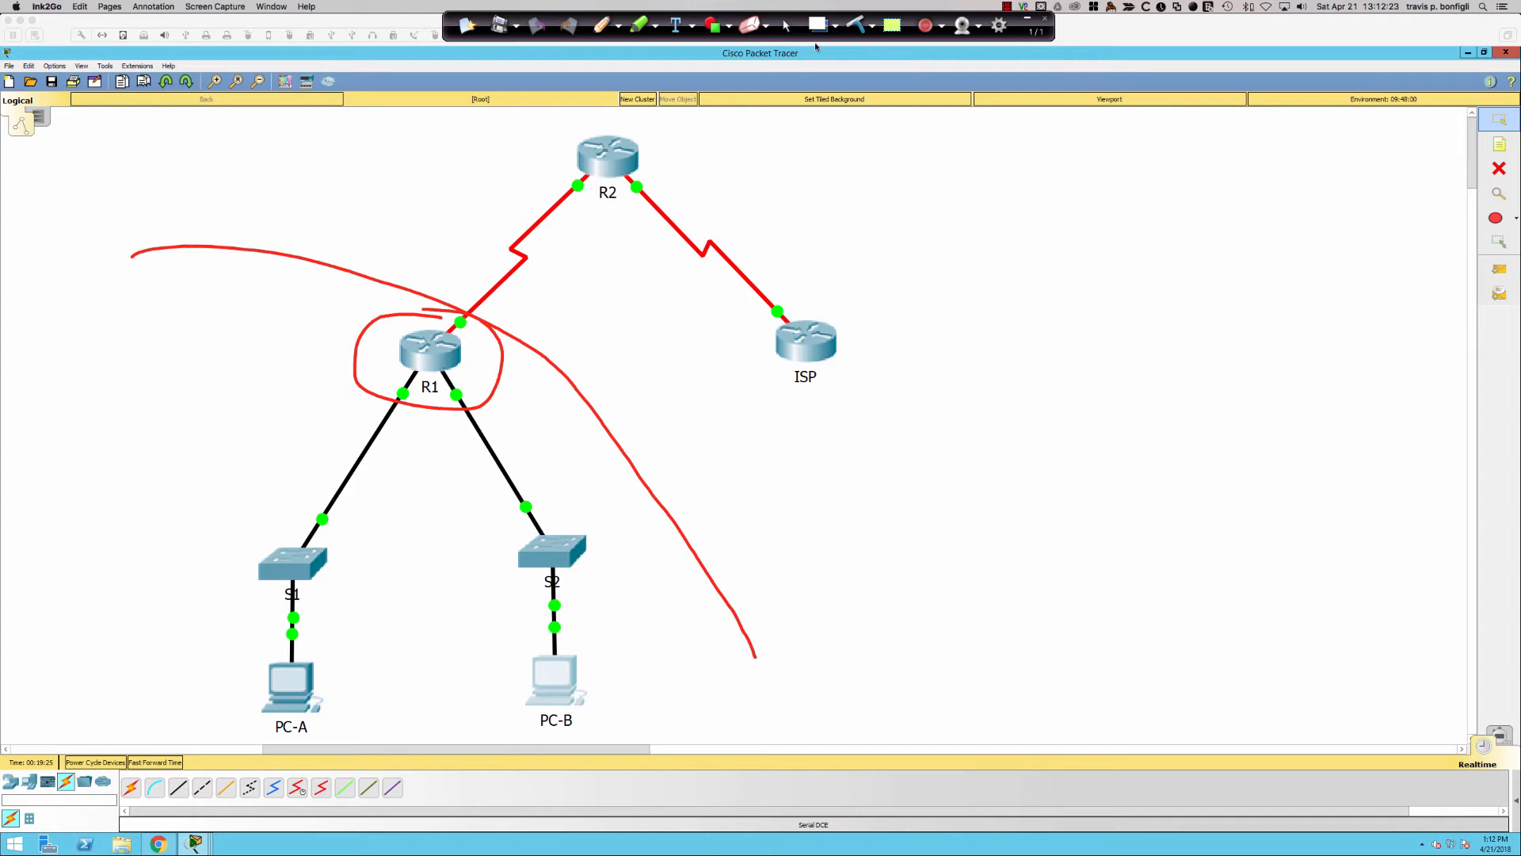
- Sketch the traffic path with ink: marks around R1, a path up from PC-A, an arrow to R2
click(856, 24)
drag(431, 315, 442, 426)
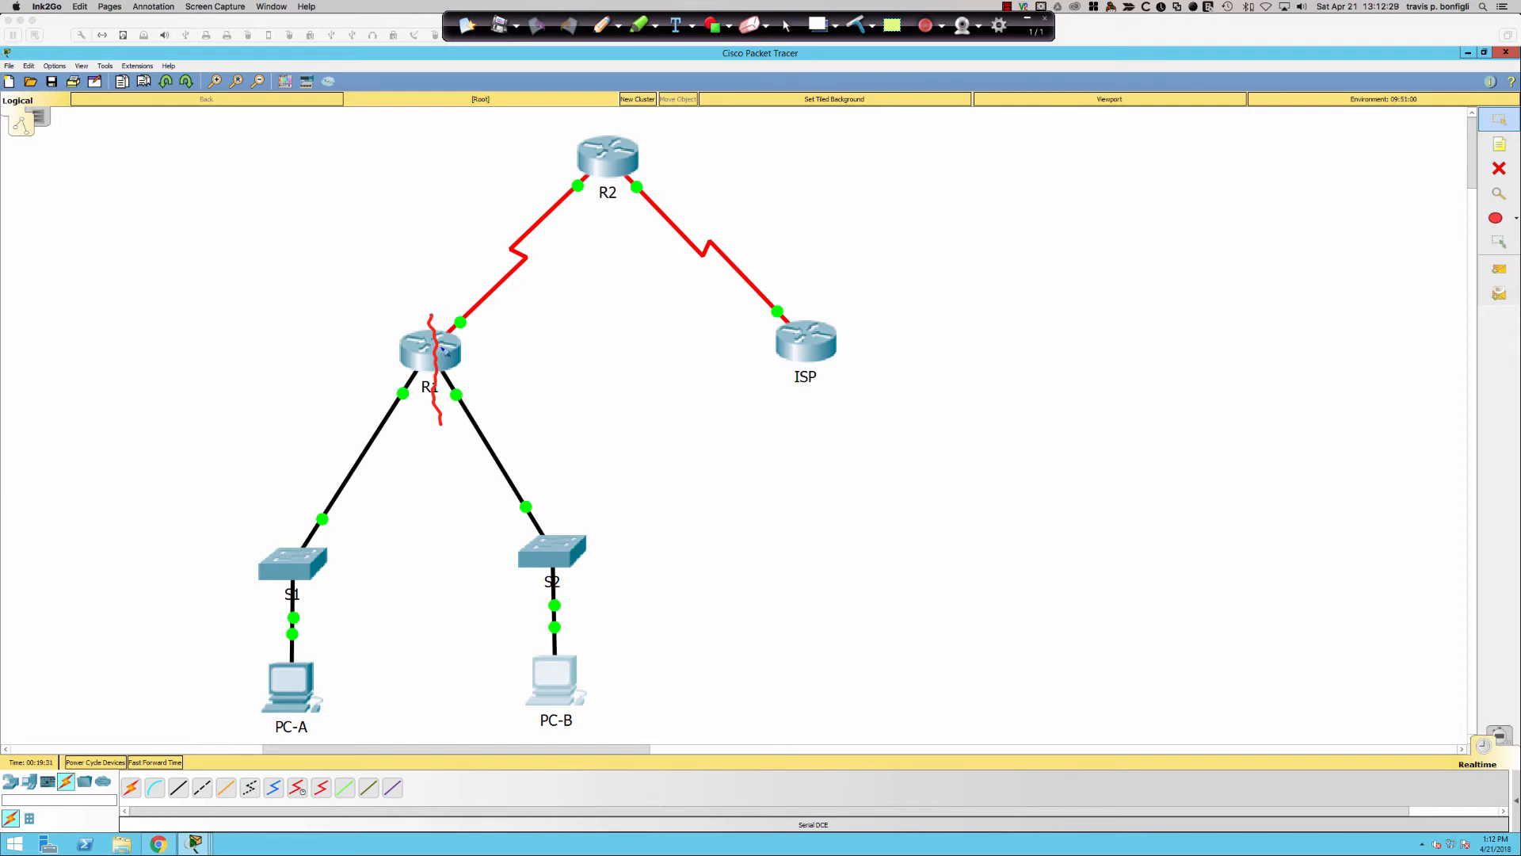
drag(372, 350, 564, 361)
drag(378, 378, 377, 422)
drag(504, 391, 513, 435)
drag(458, 262, 476, 293)
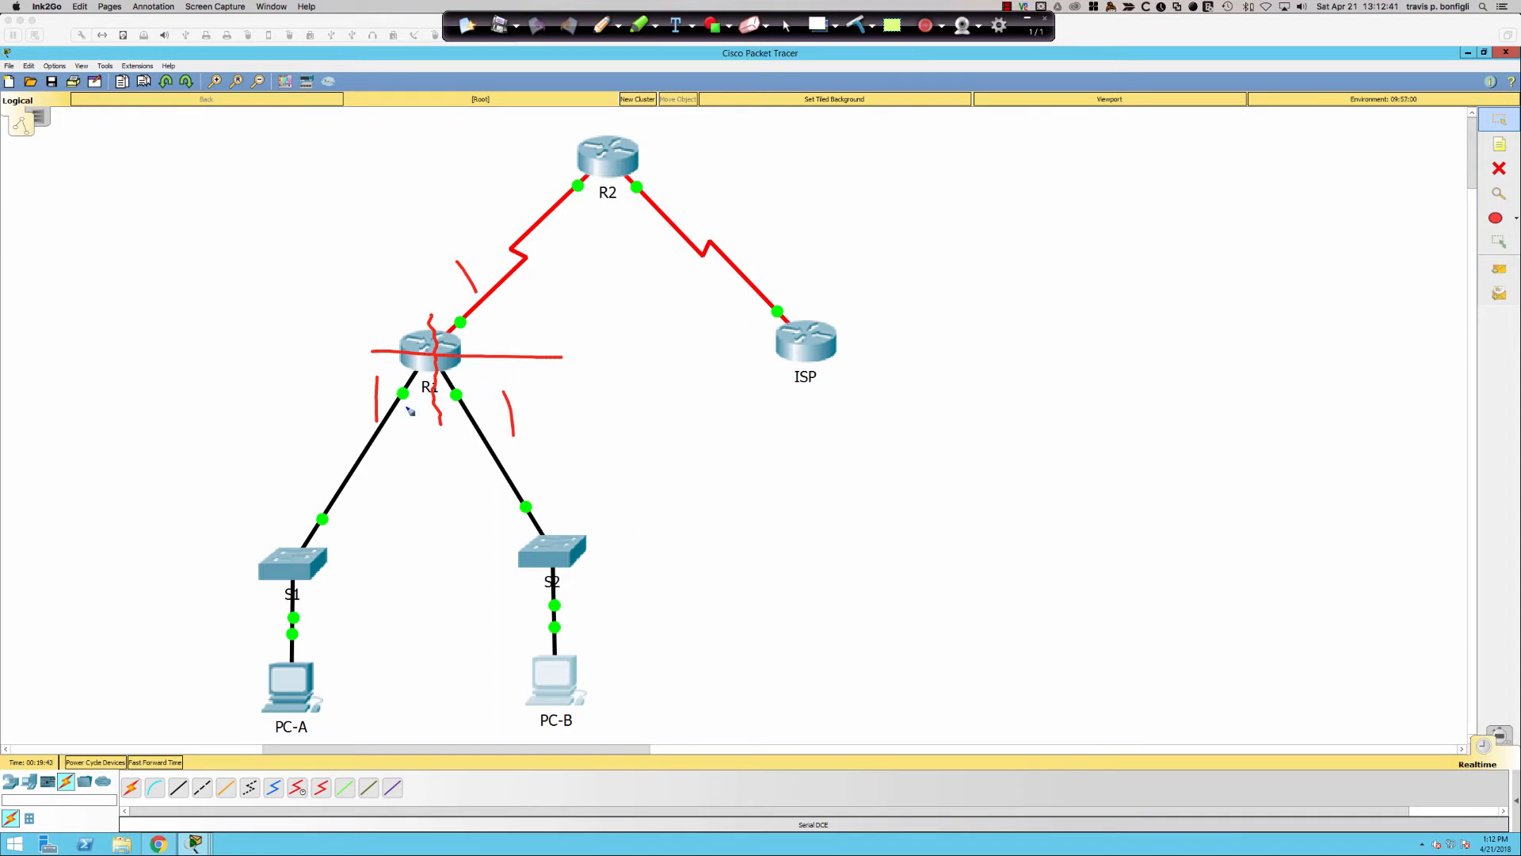
mouse_move(304, 653)
mouse_down()
mouse_move(340, 420)
mouse_move(358, 413)
mouse_up()
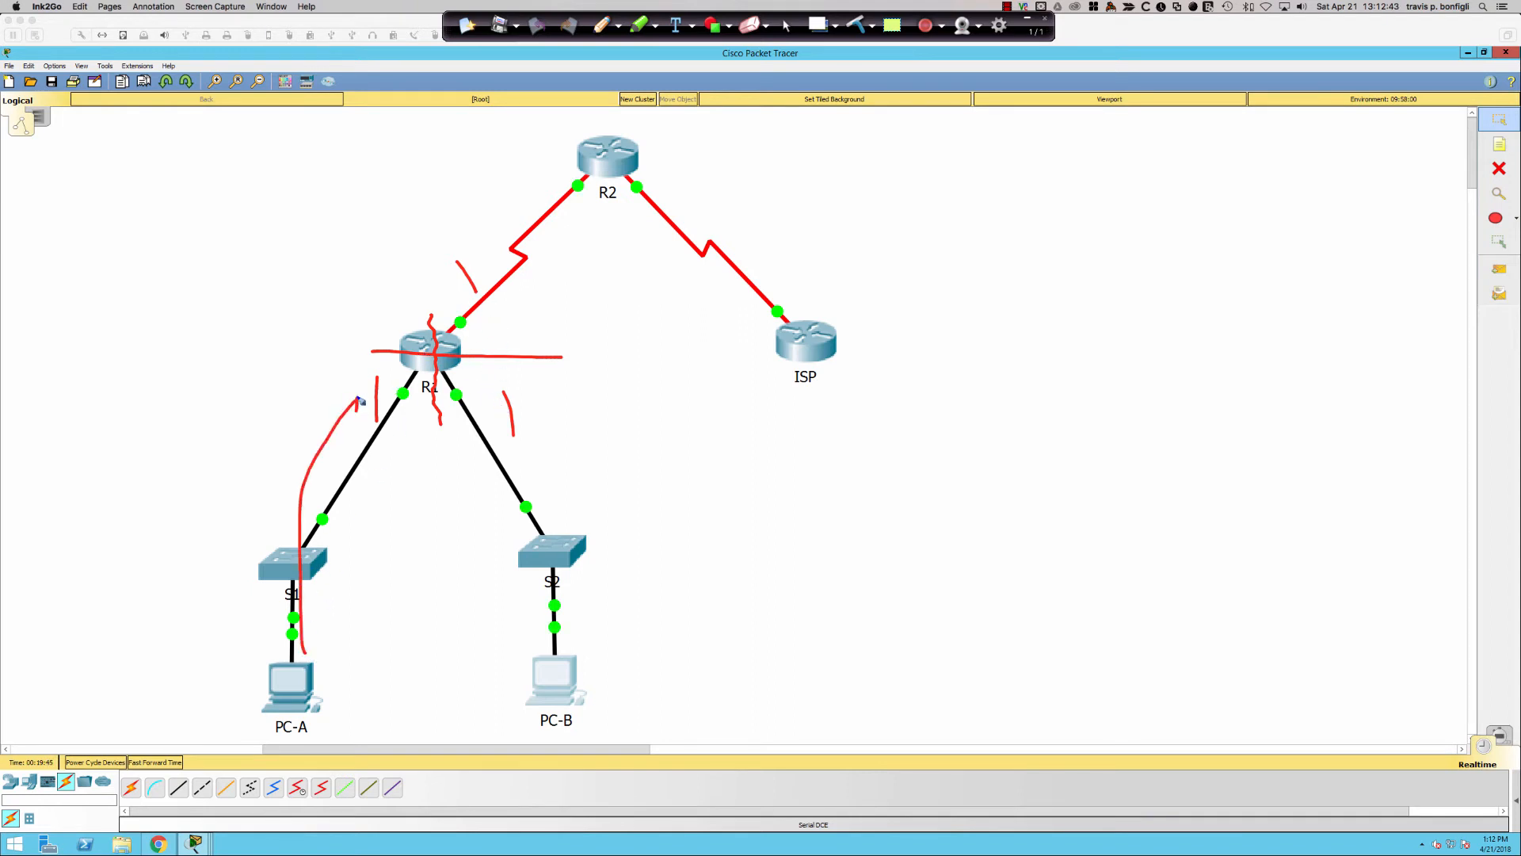
mouse_move(458, 358)
mouse_down()
mouse_move(511, 416)
mouse_move(491, 405)
mouse_up()
drag(470, 344, 545, 299)
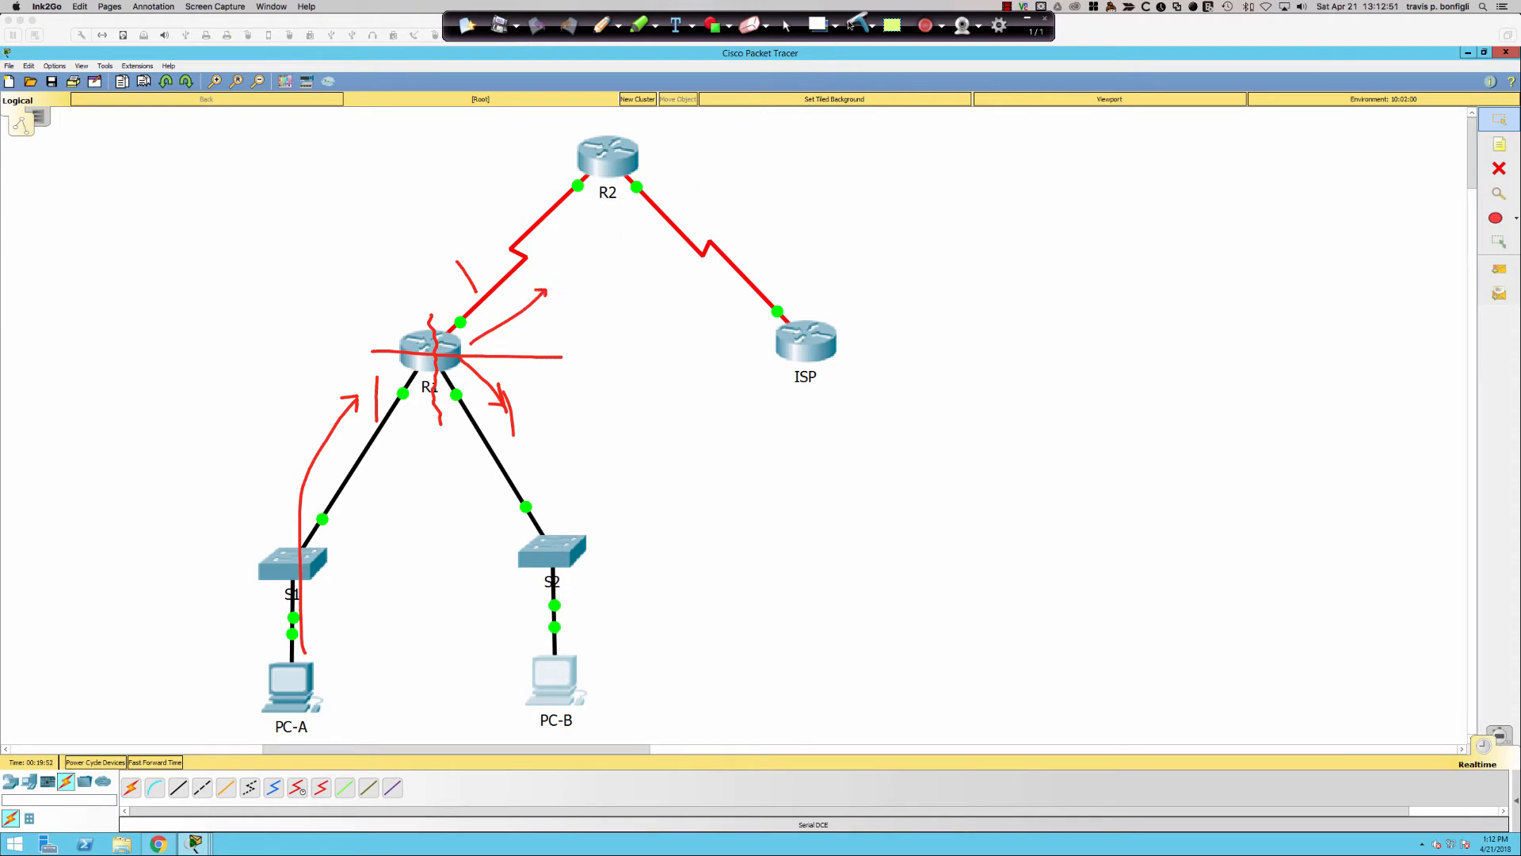
- Clear all ink sketches and bring the Packet Tracer window back to focus
click(856, 25)
click(791, 26)
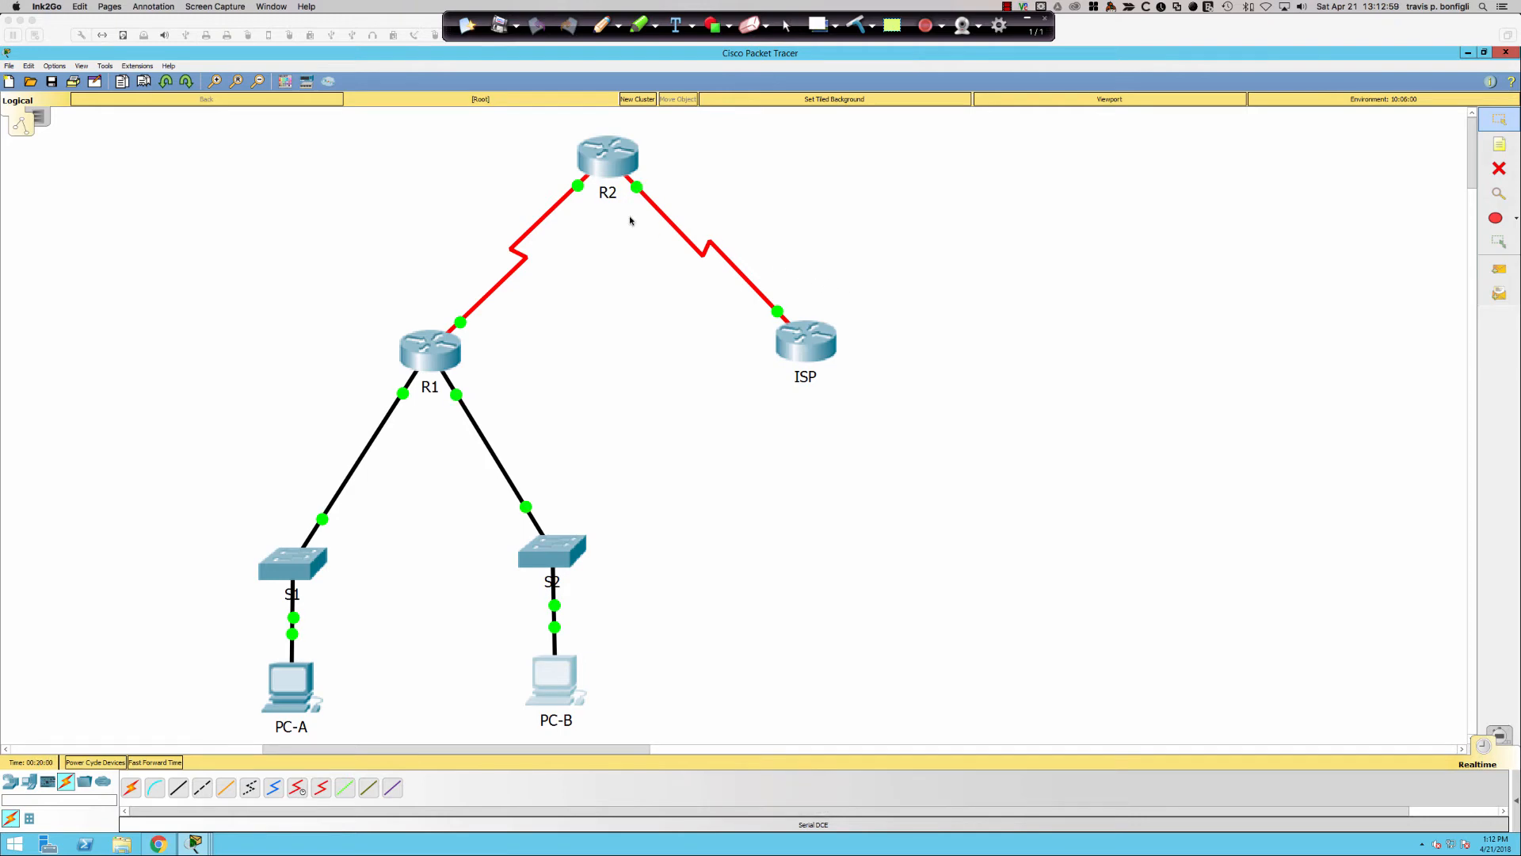
click(762, 452)
- In a widened R2 CLI, start ip dhcp excluded-address and list its options with ?
click(614, 154)
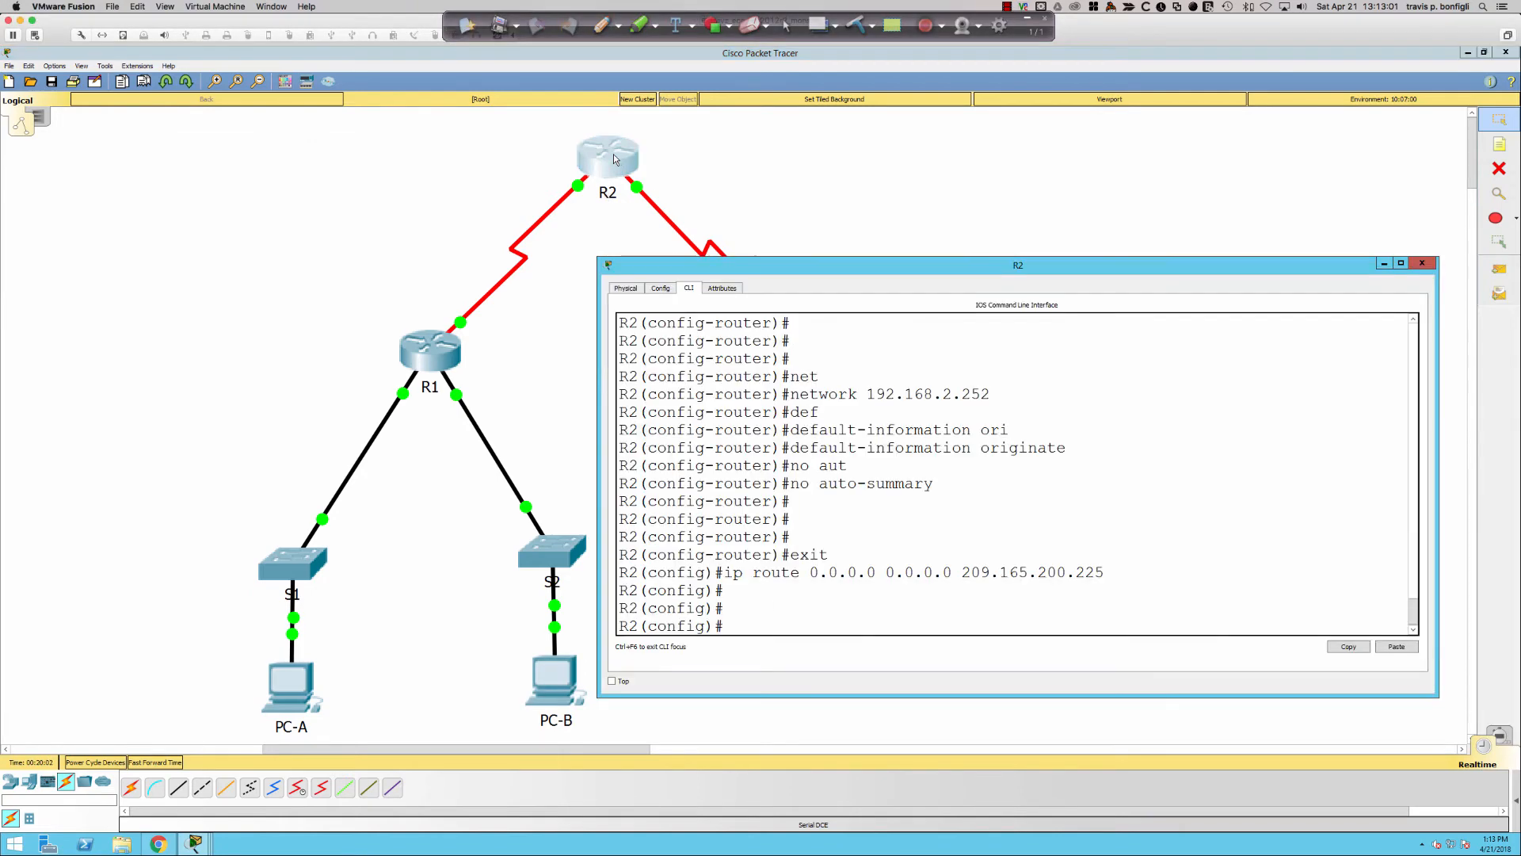
drag(601, 448, 351, 449)
key(Return)
key(Return)
key(Return)
key(Return)
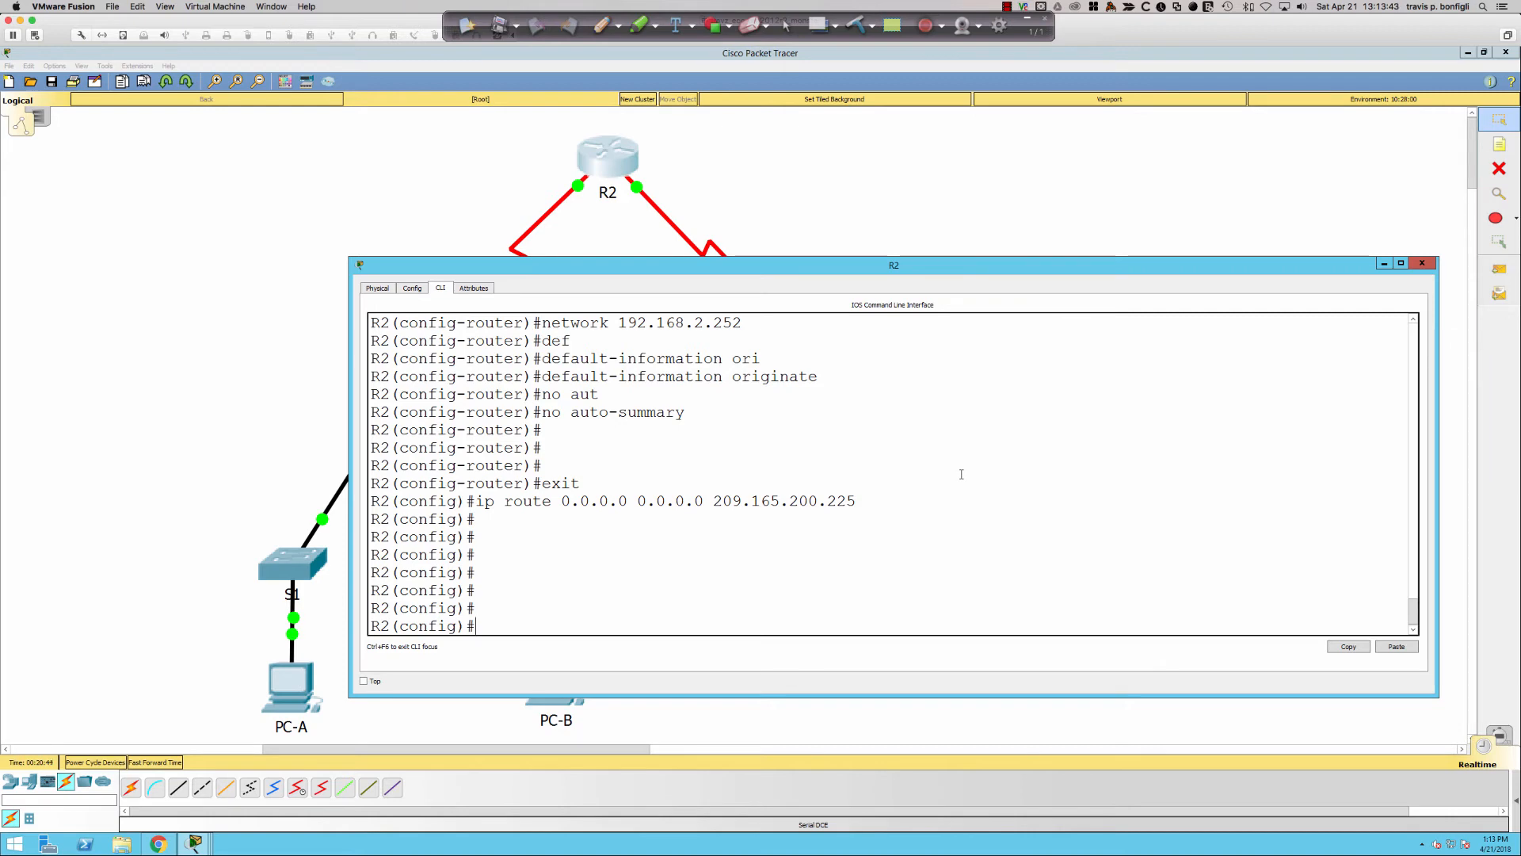
key(Return)
key(Return)
key(Return)
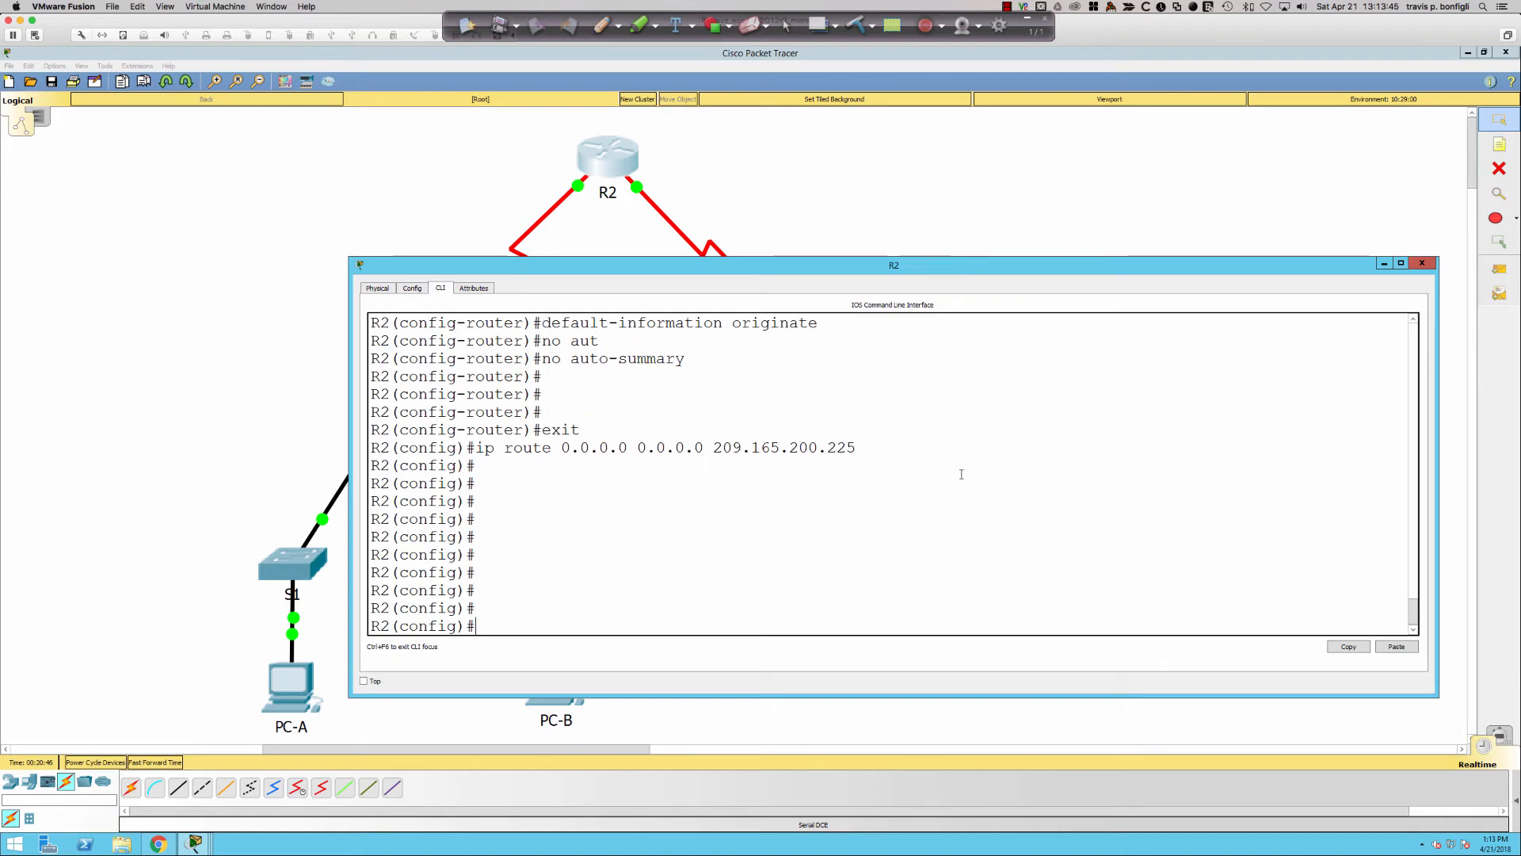
text(ip dh)
key(Tab)
text(e)
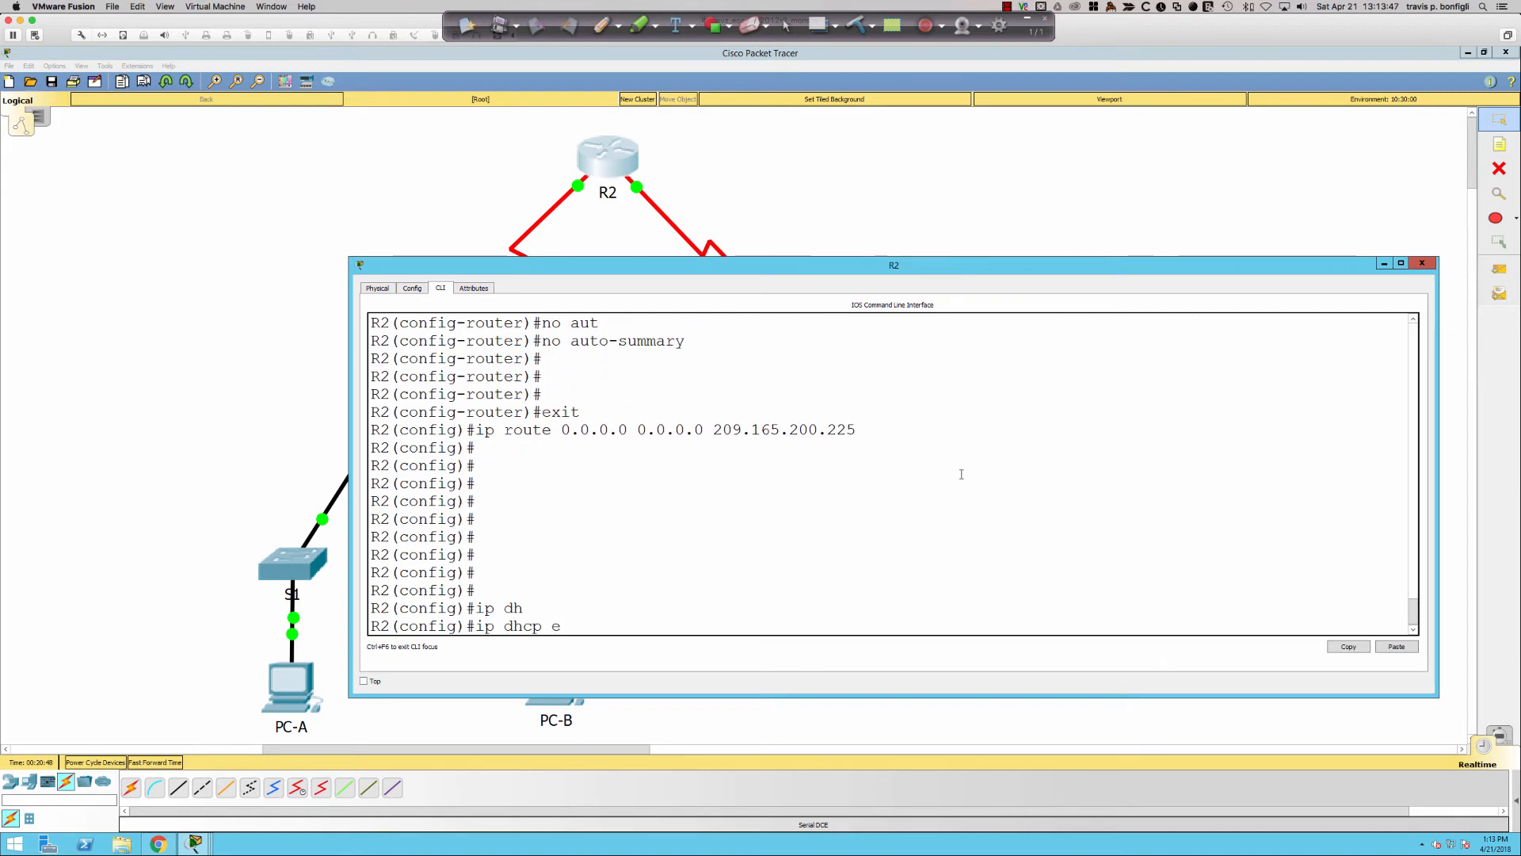
text(x)
key(Tab)
text(?)
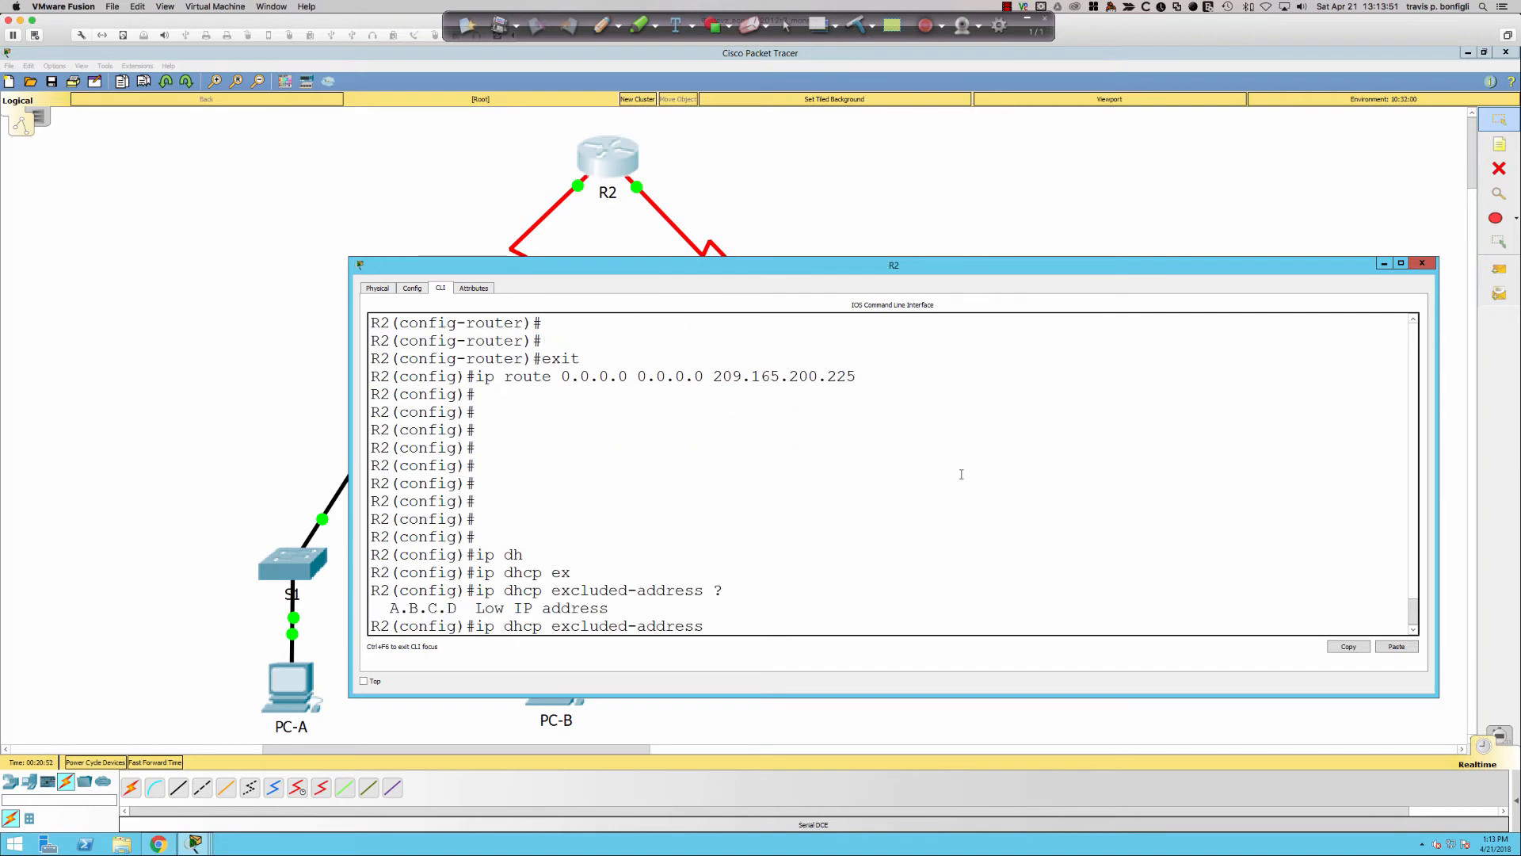
- Check R1's interface addresses with sh ip int bri, then go back to R2's CLI
click(279, 363)
click(412, 359)
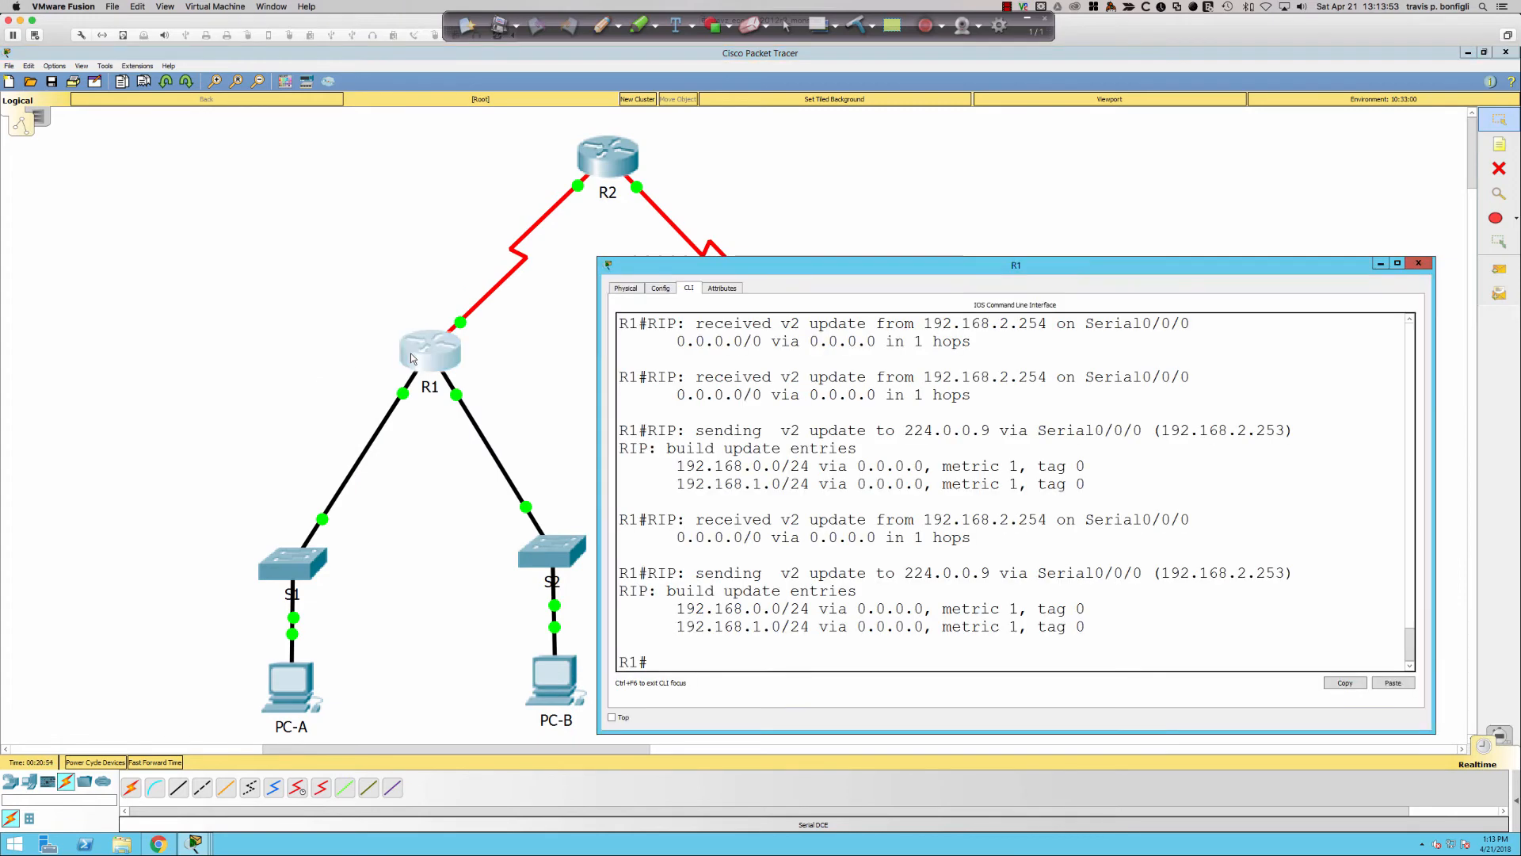
text(sh ip int bri)
key(Return)
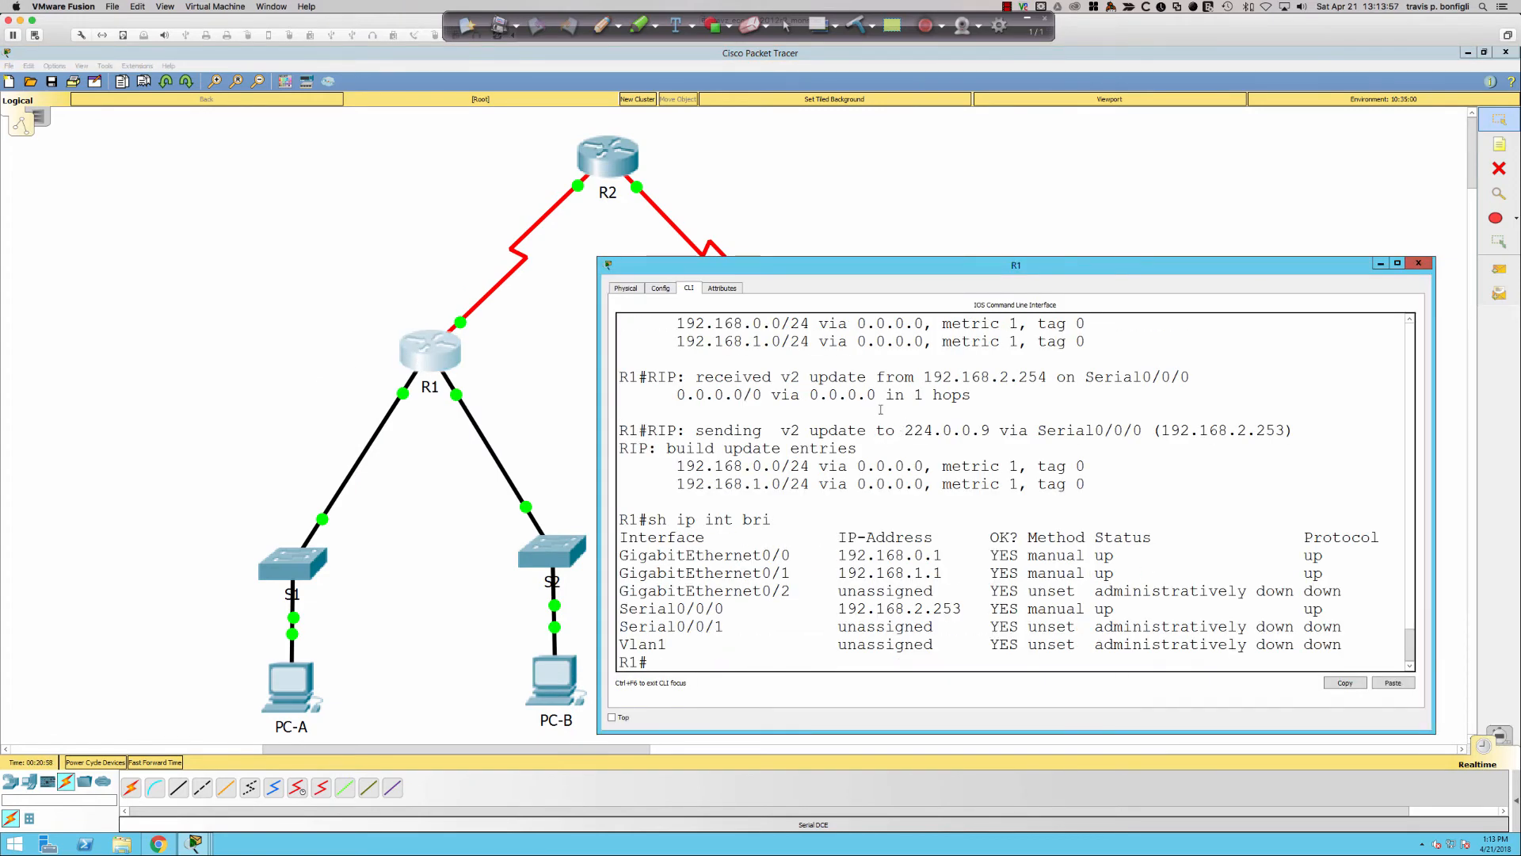
click(882, 216)
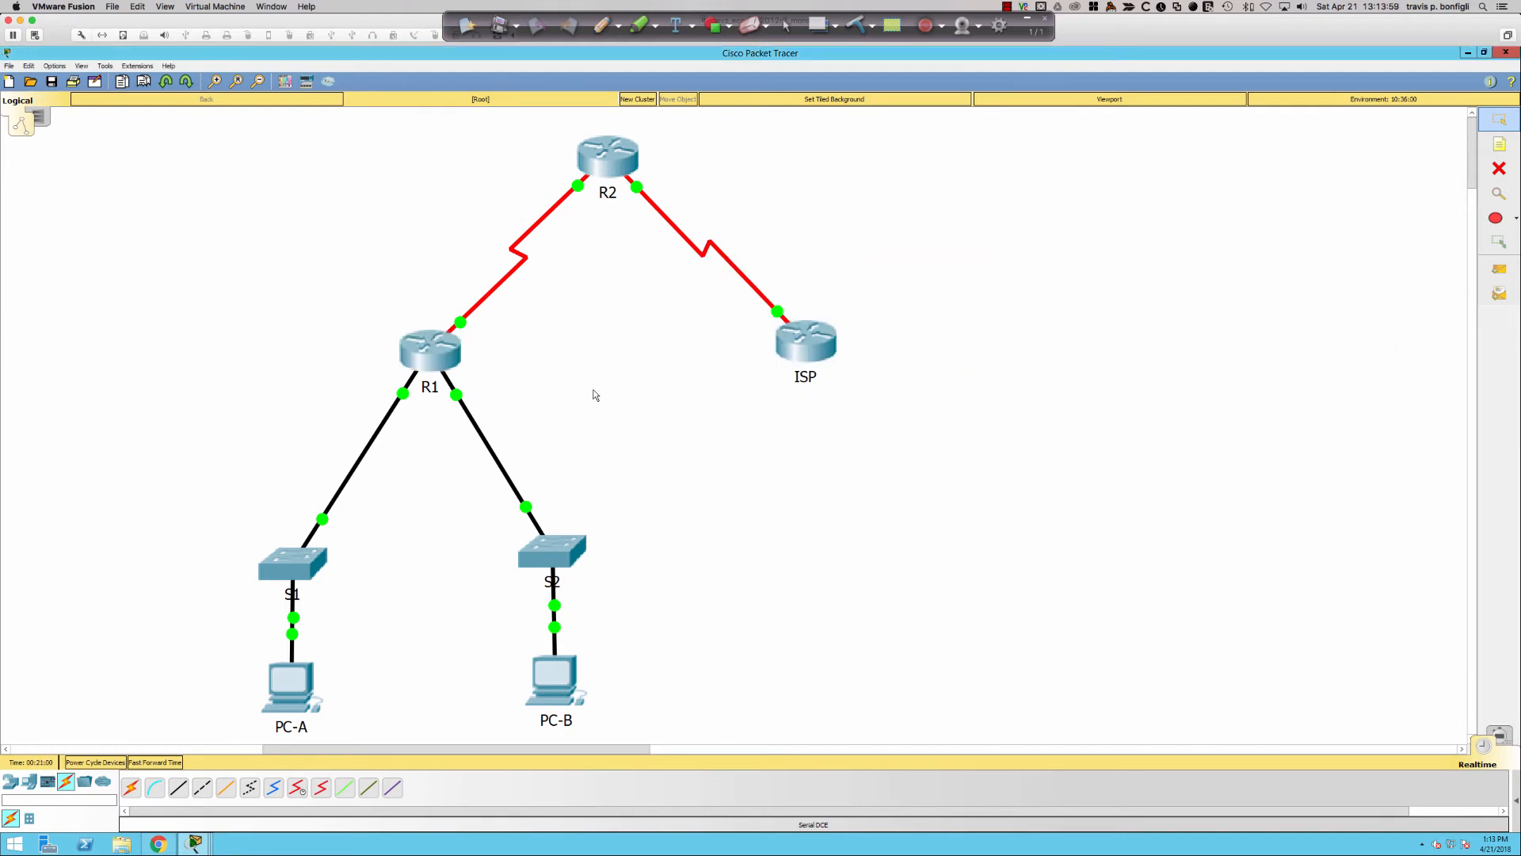
click(612, 174)
- Enter exclusion 192.168.0.1 192.168.0.9, then edit the recalled command into 192.168.1.1 192.168.1.9
text(192.168.0.)
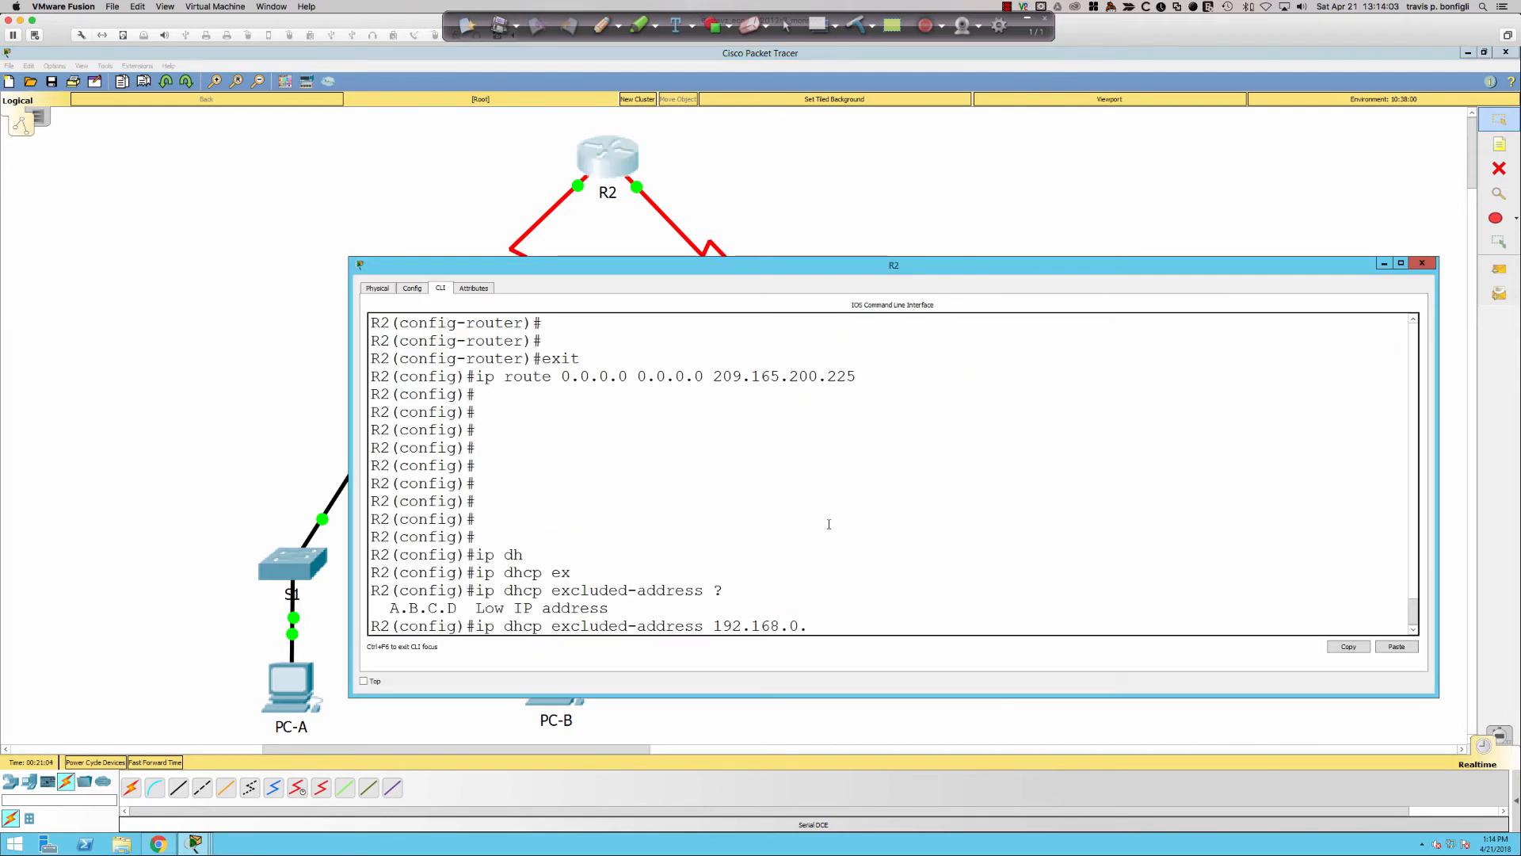
text(1 192.168.0.9)
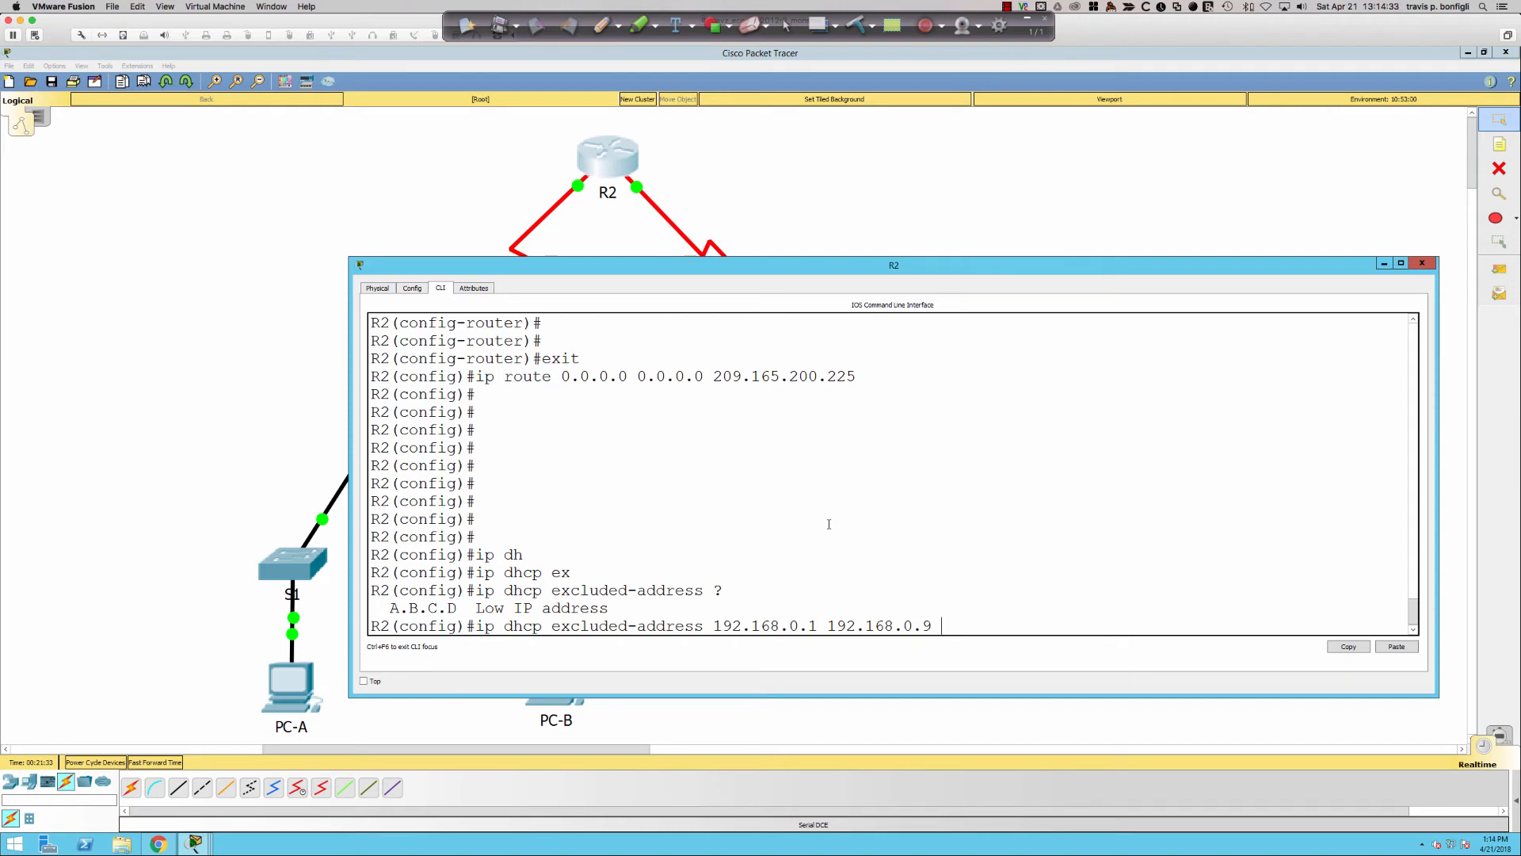
key(Return)
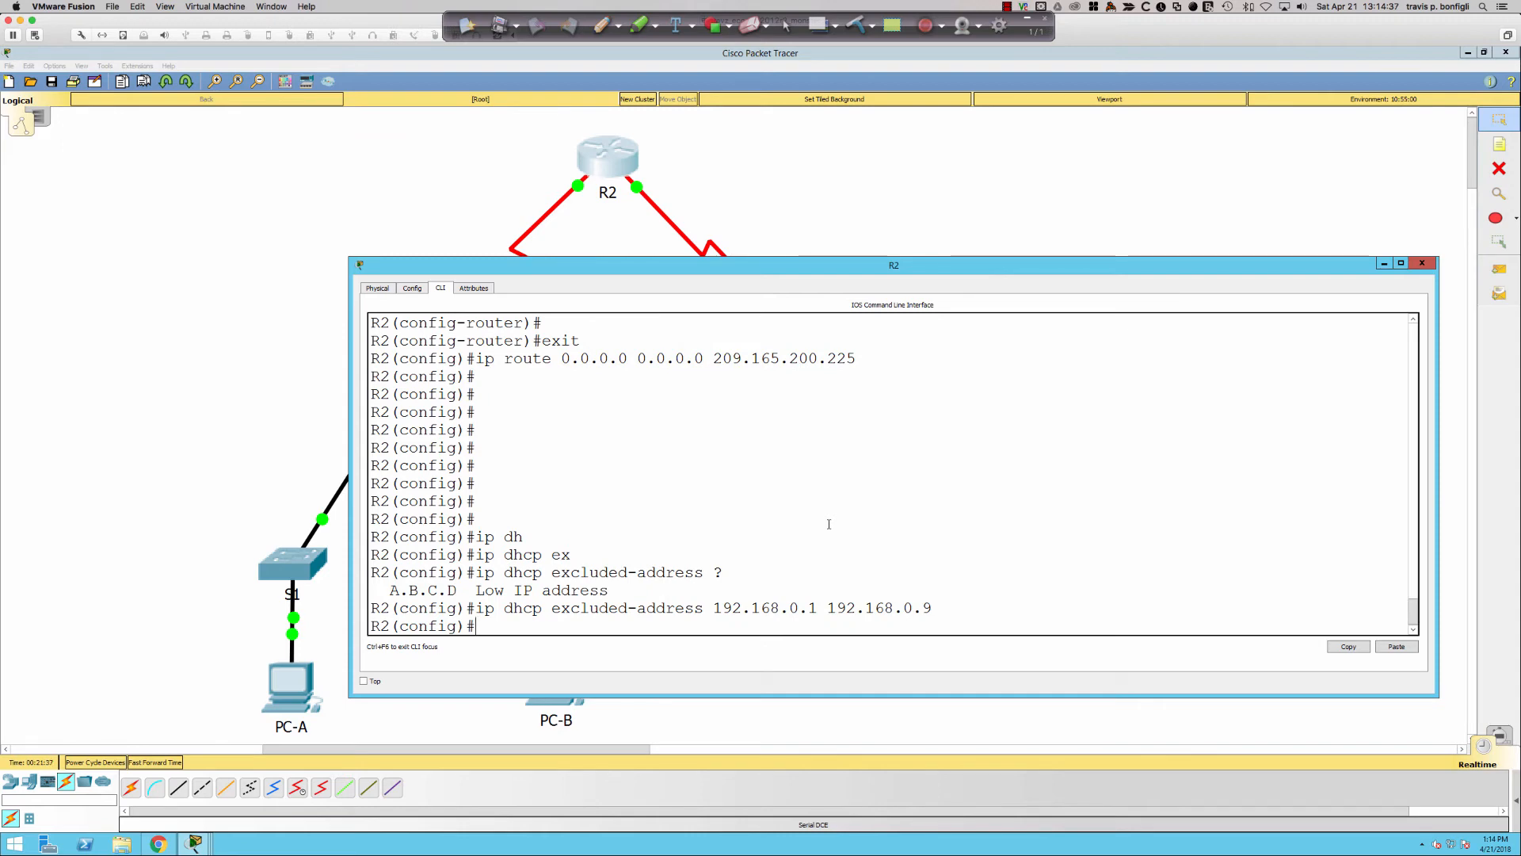
key(Up)
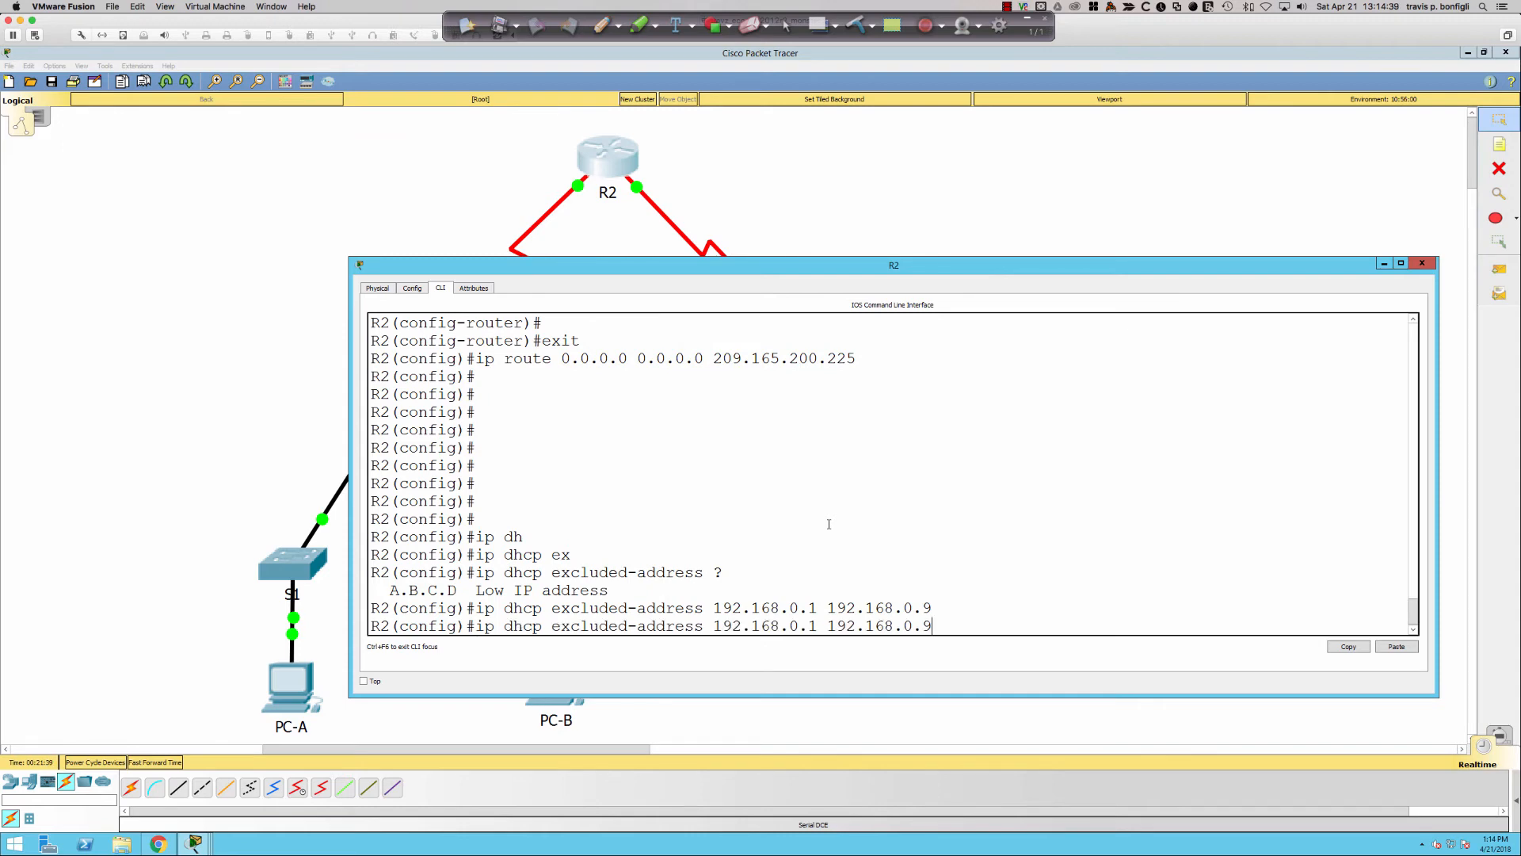
key(Left)
key(Left)
key(Left)
key(BackSpace)
text(1)
key(Left)
key(Left)
key(Left)
key(Left)
key(Left)
key(Left)
key(Left)
key(Left)
key(Left)
key(Left)
key(Left)
key(Left)
key(BackSpace)
text(1)
key(Left)
key(Left)
key(Left)
key(Left)
key(Return)
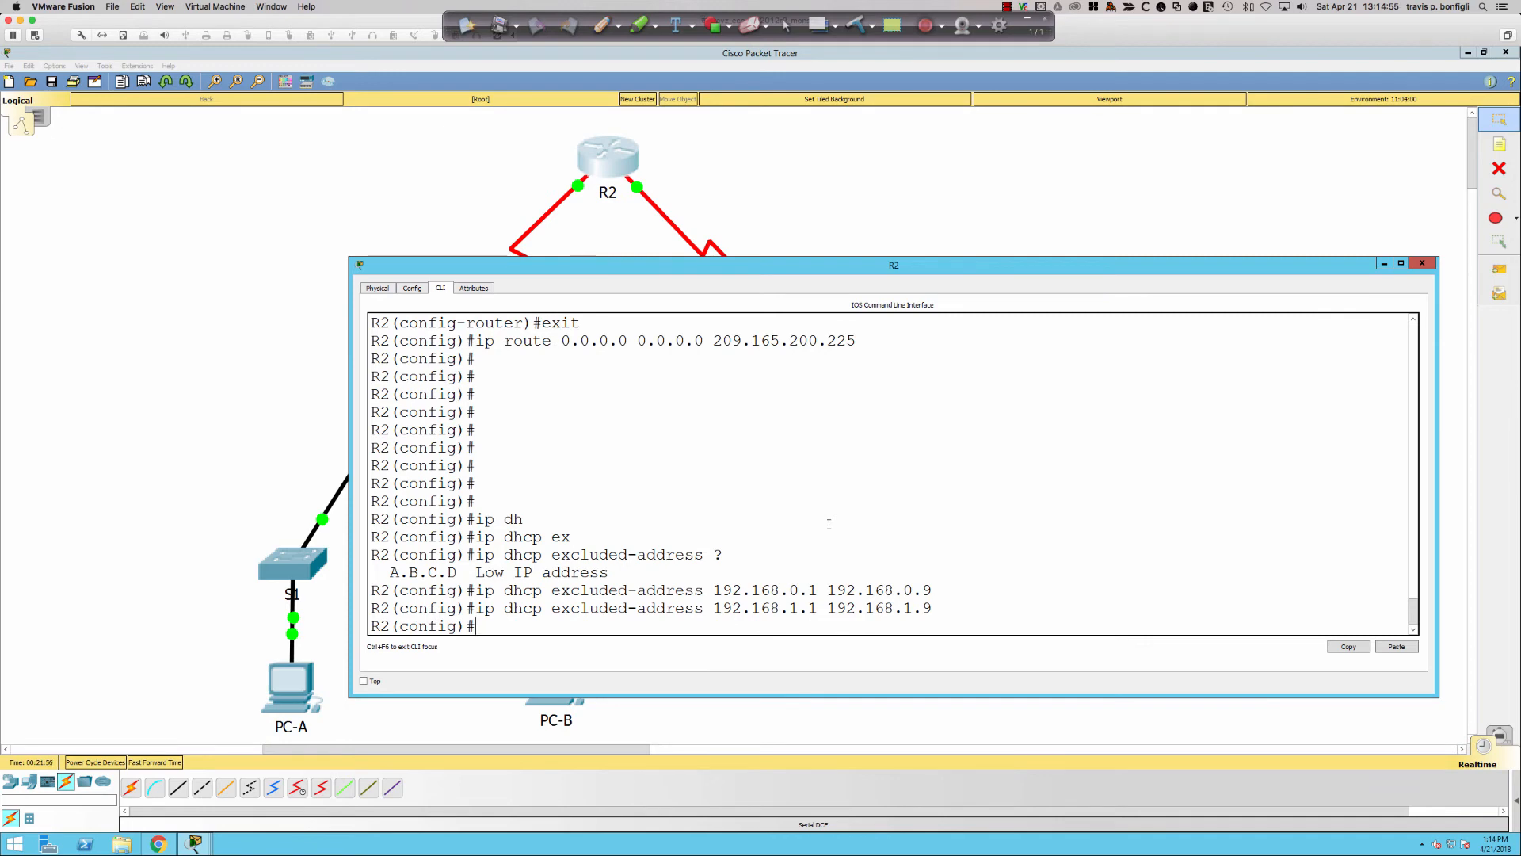
- Begin an ip dhcp pool command on R2
key(Return)
key(Return)
text(ip dhcp poo)
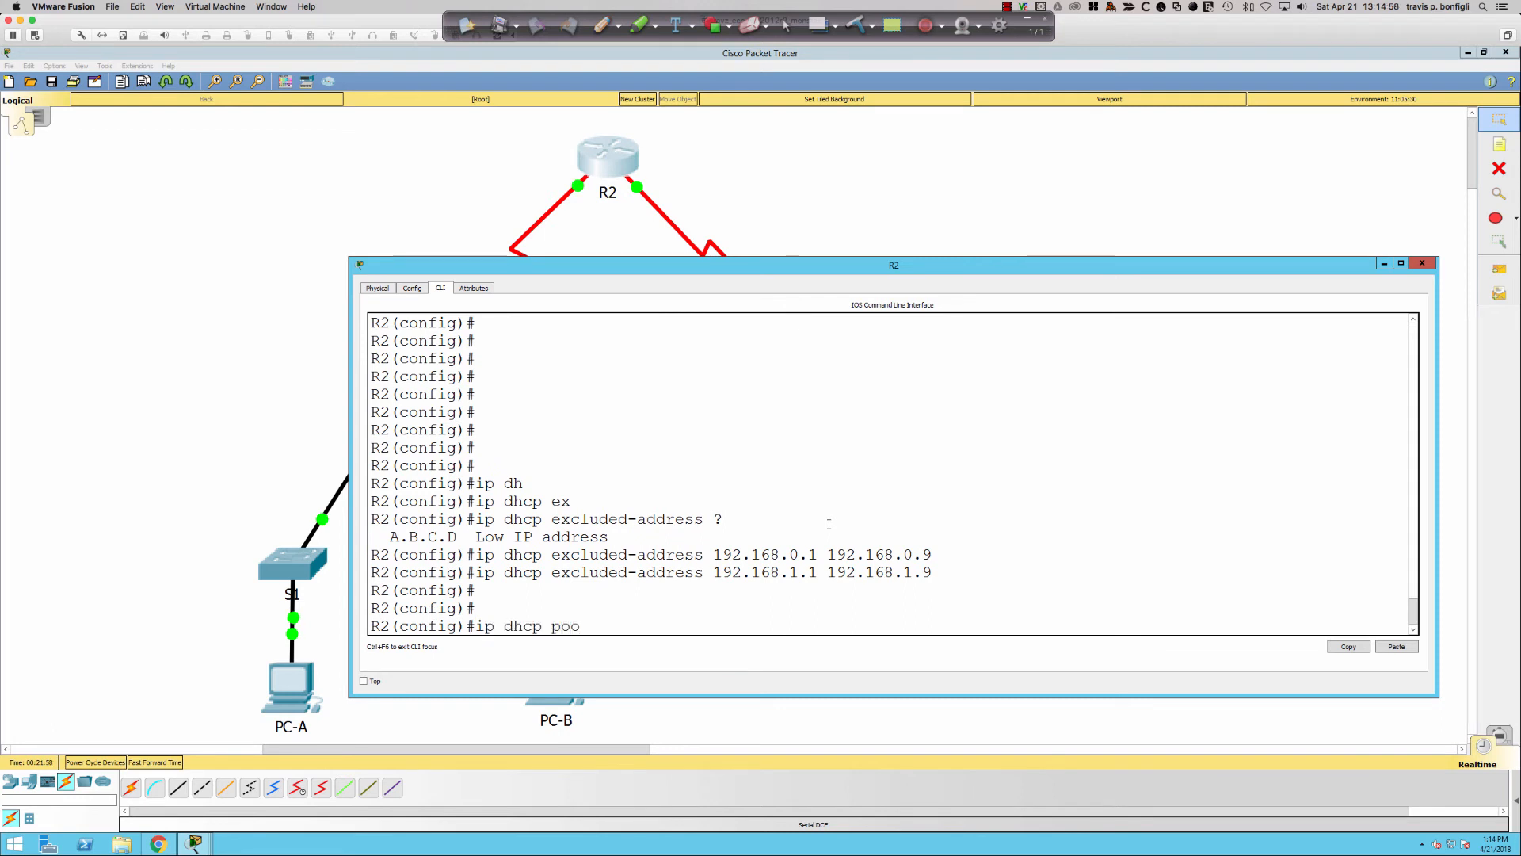
key(Tab)
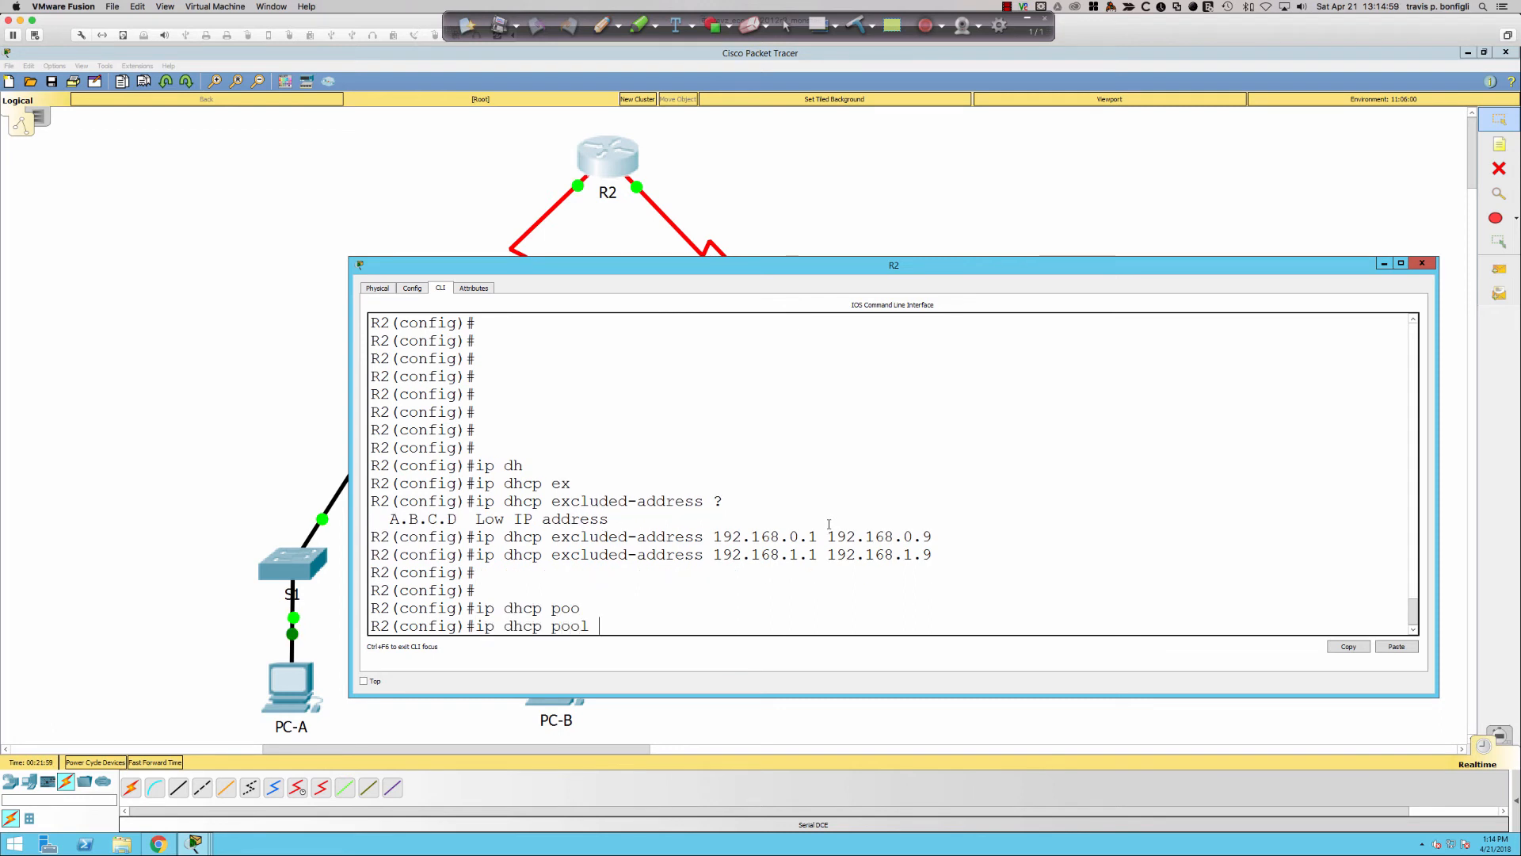
- Create DHCP pool R1G0 with network 192.168.0.0 255.255.255.0
text(R1G0)
key(Return)
text(?)
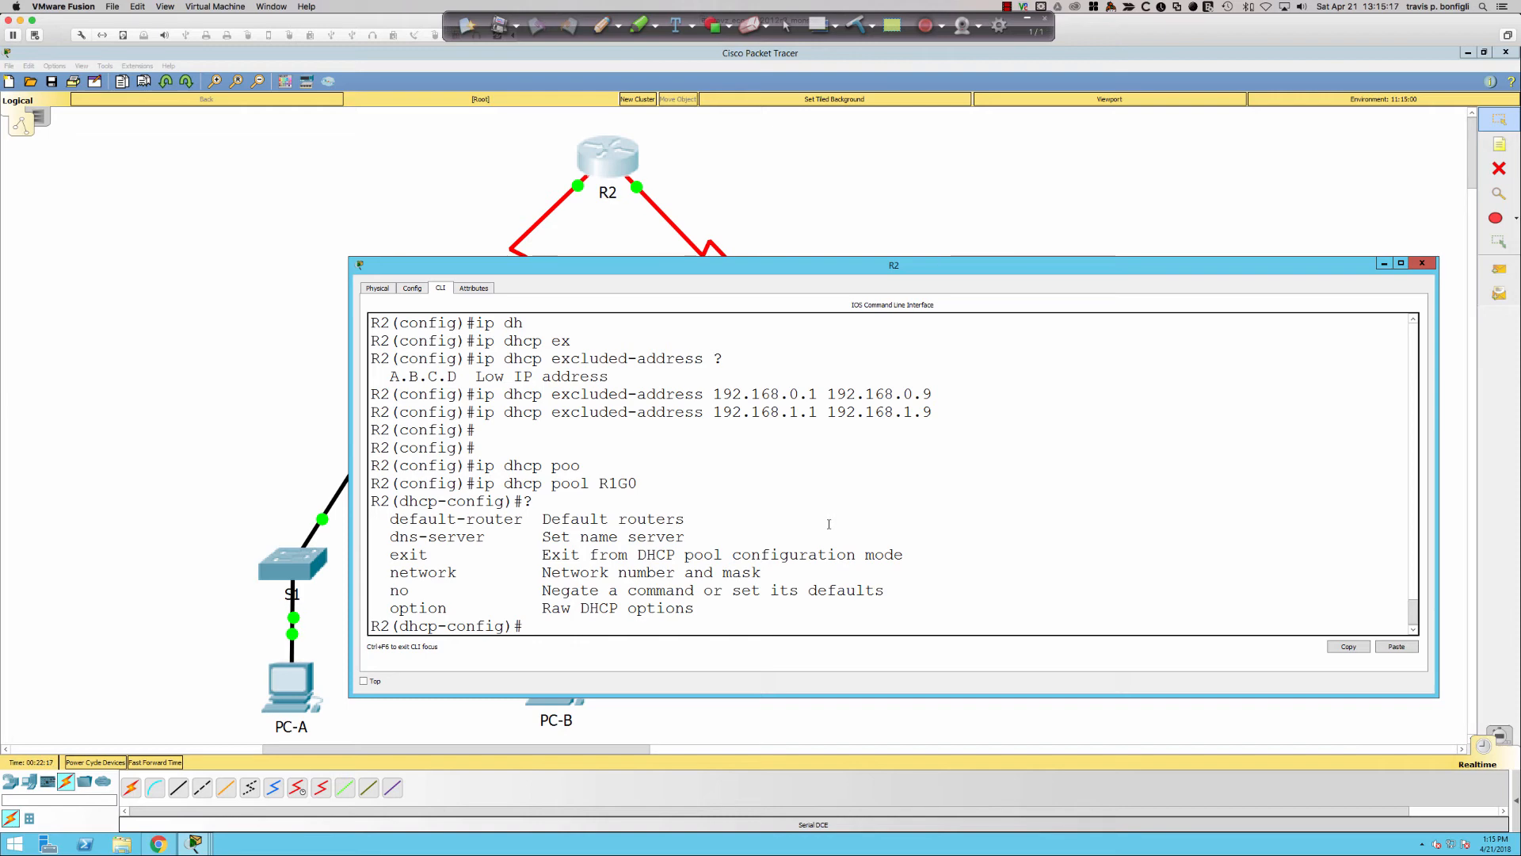
text(net)
key(Tab)
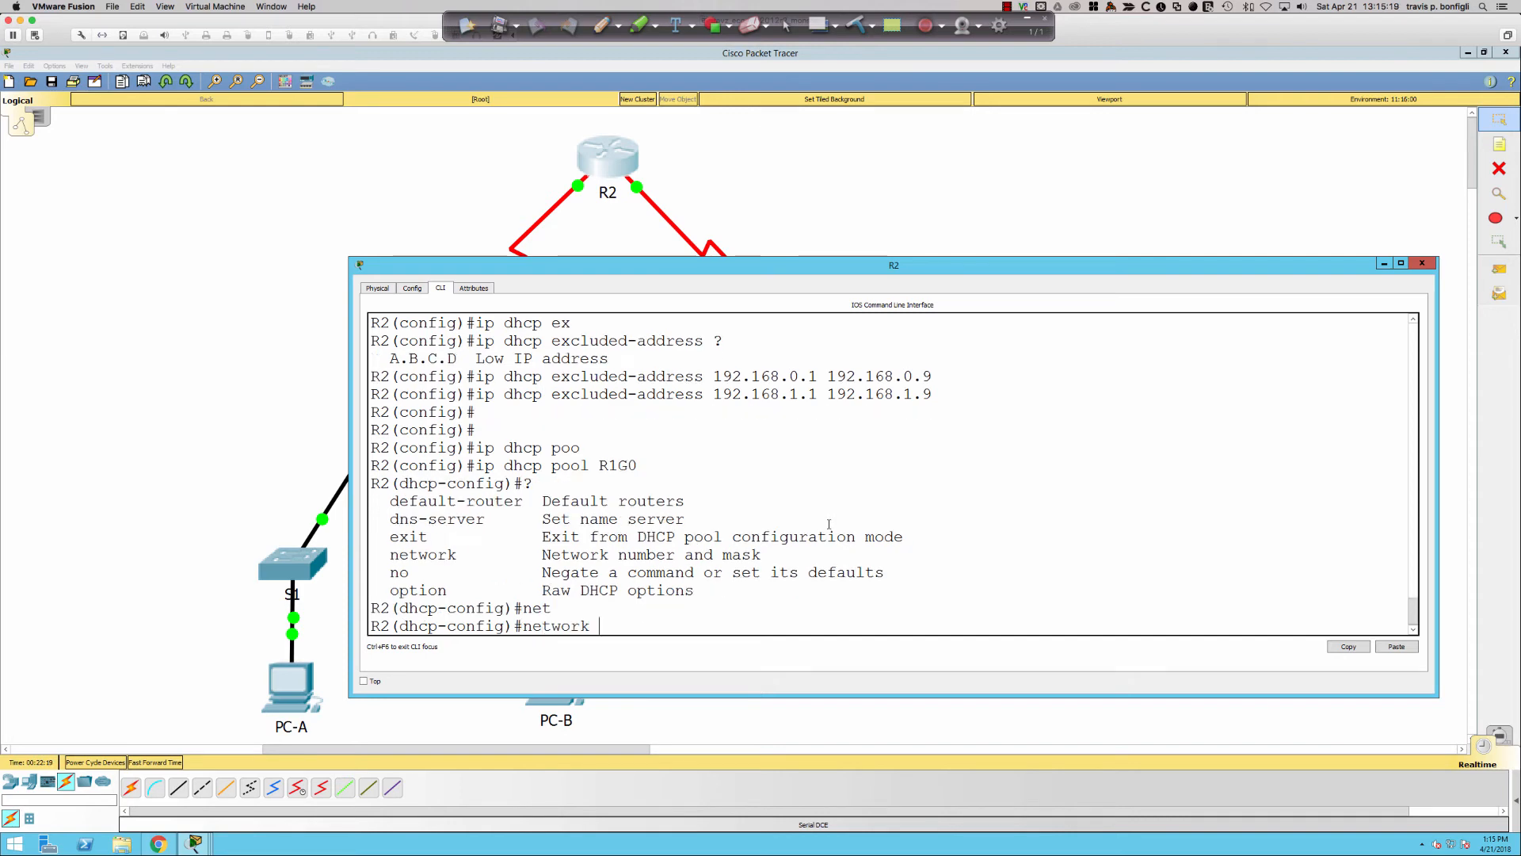
text(192.168.)
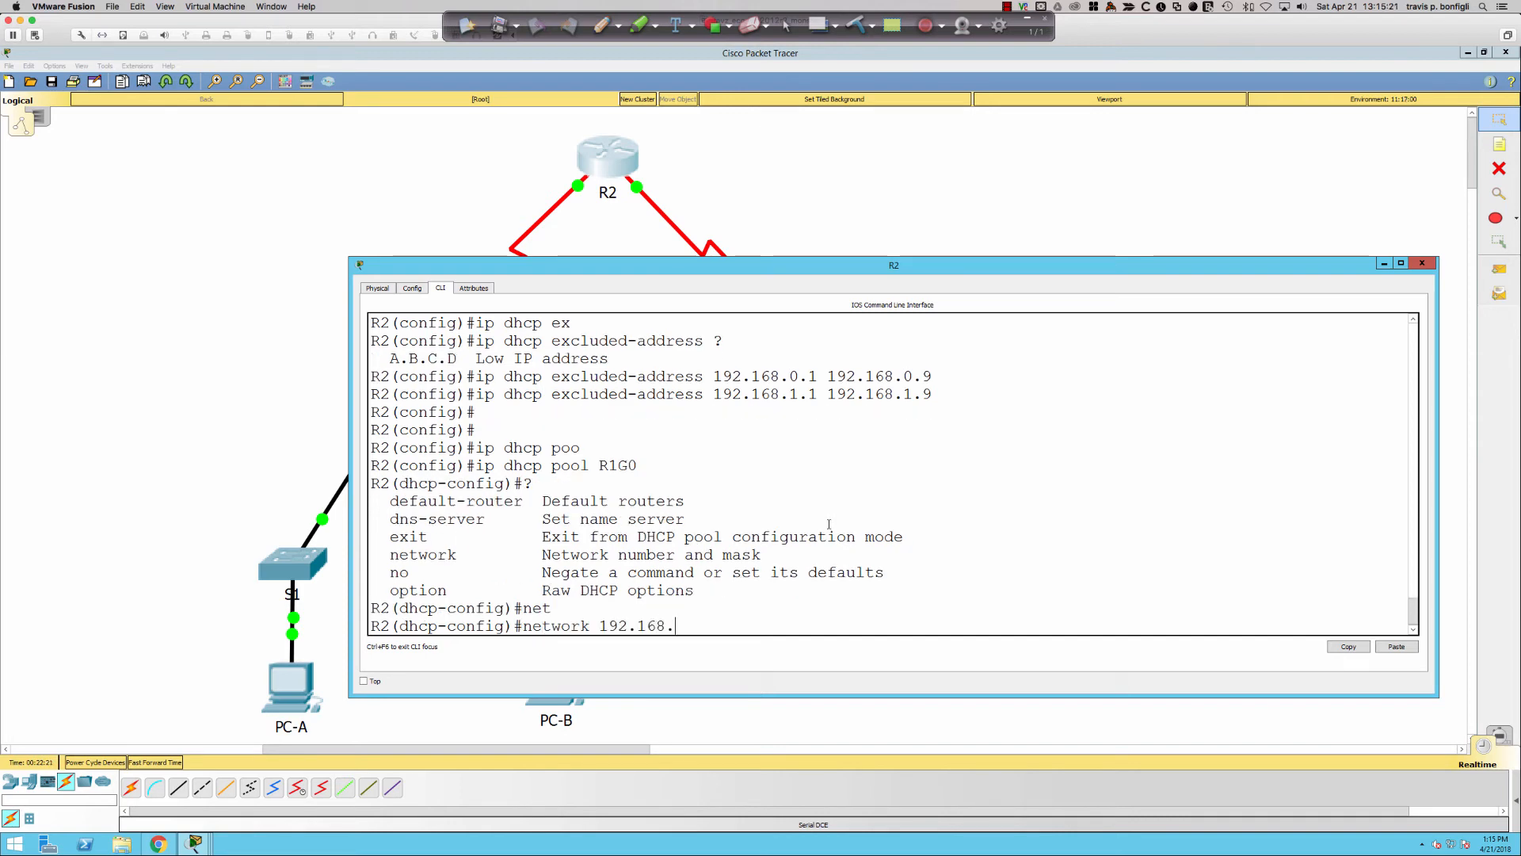
text(0.0 255.255.255.0)
key(Return)
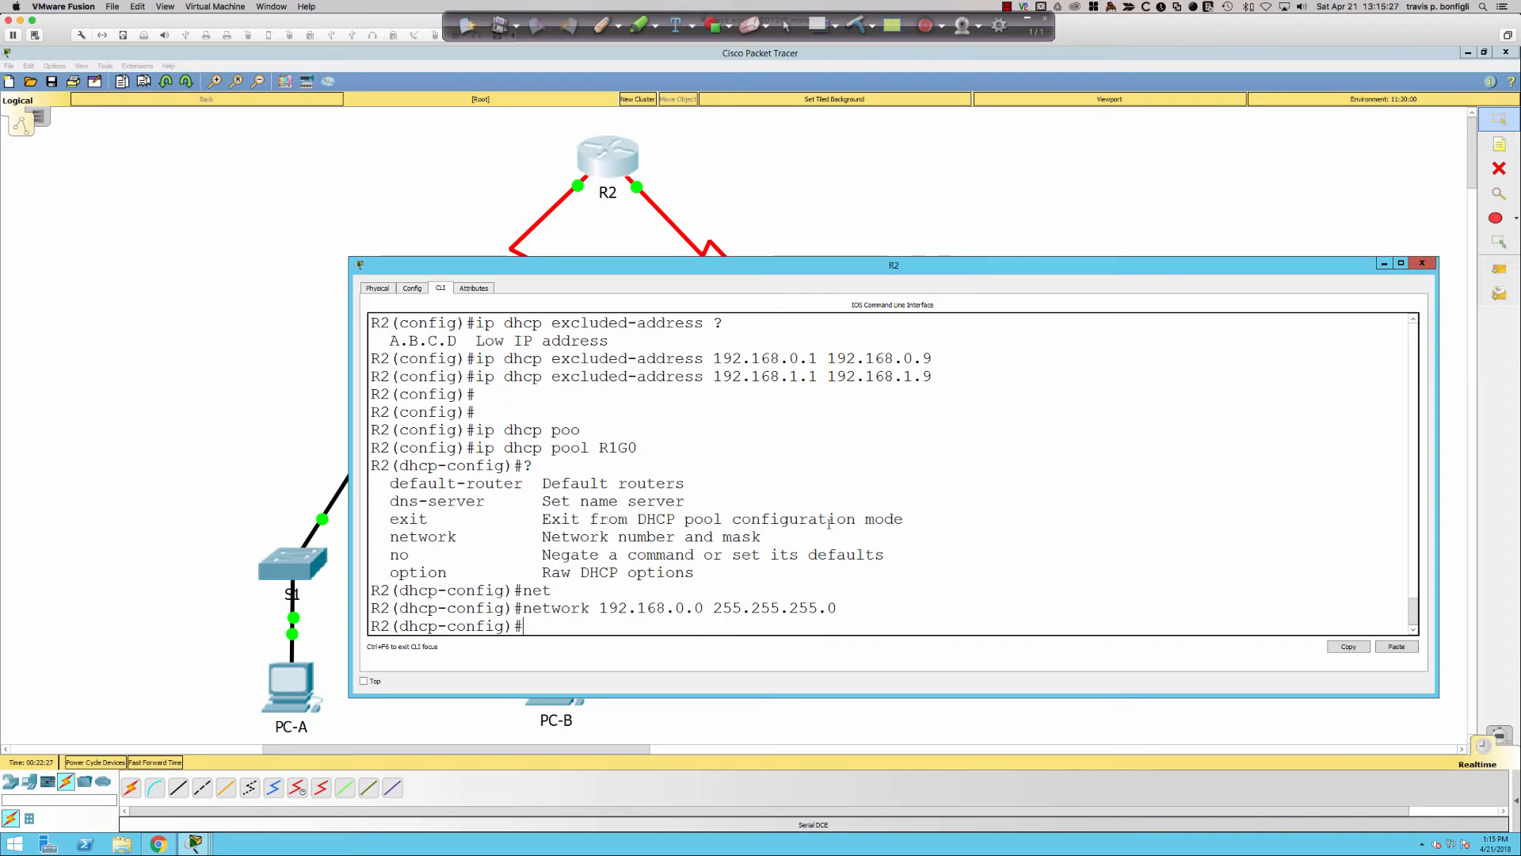
- Type default-router 192.168.0.1 in pool R1G0
text(def)
key(Tab)
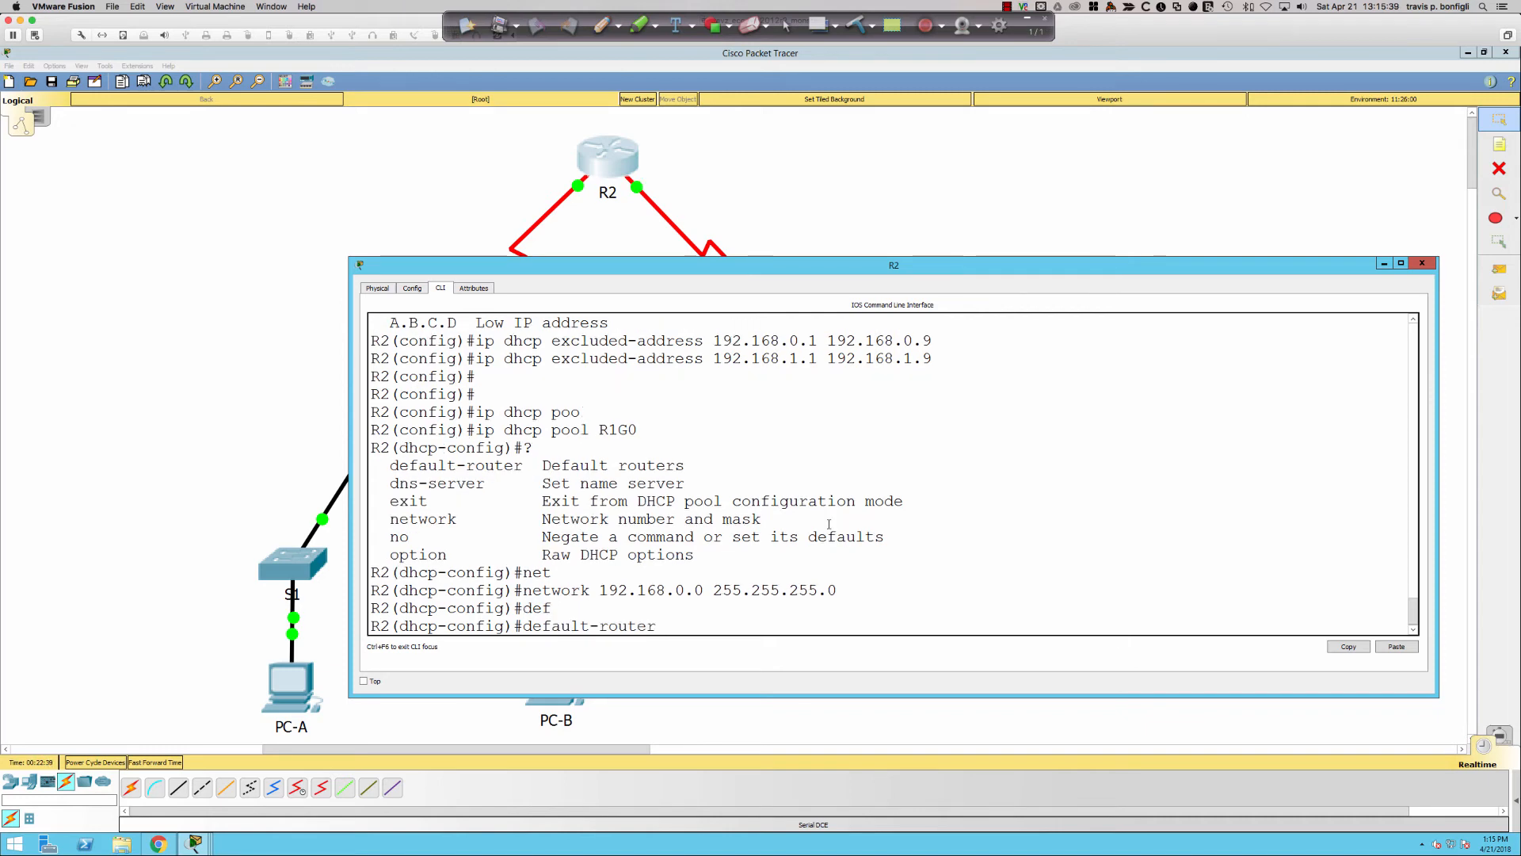
text(192.168.0.1)
- Turn off all debugging on R1 and confirm its G0/0 address is 192.168.0.1
click(230, 374)
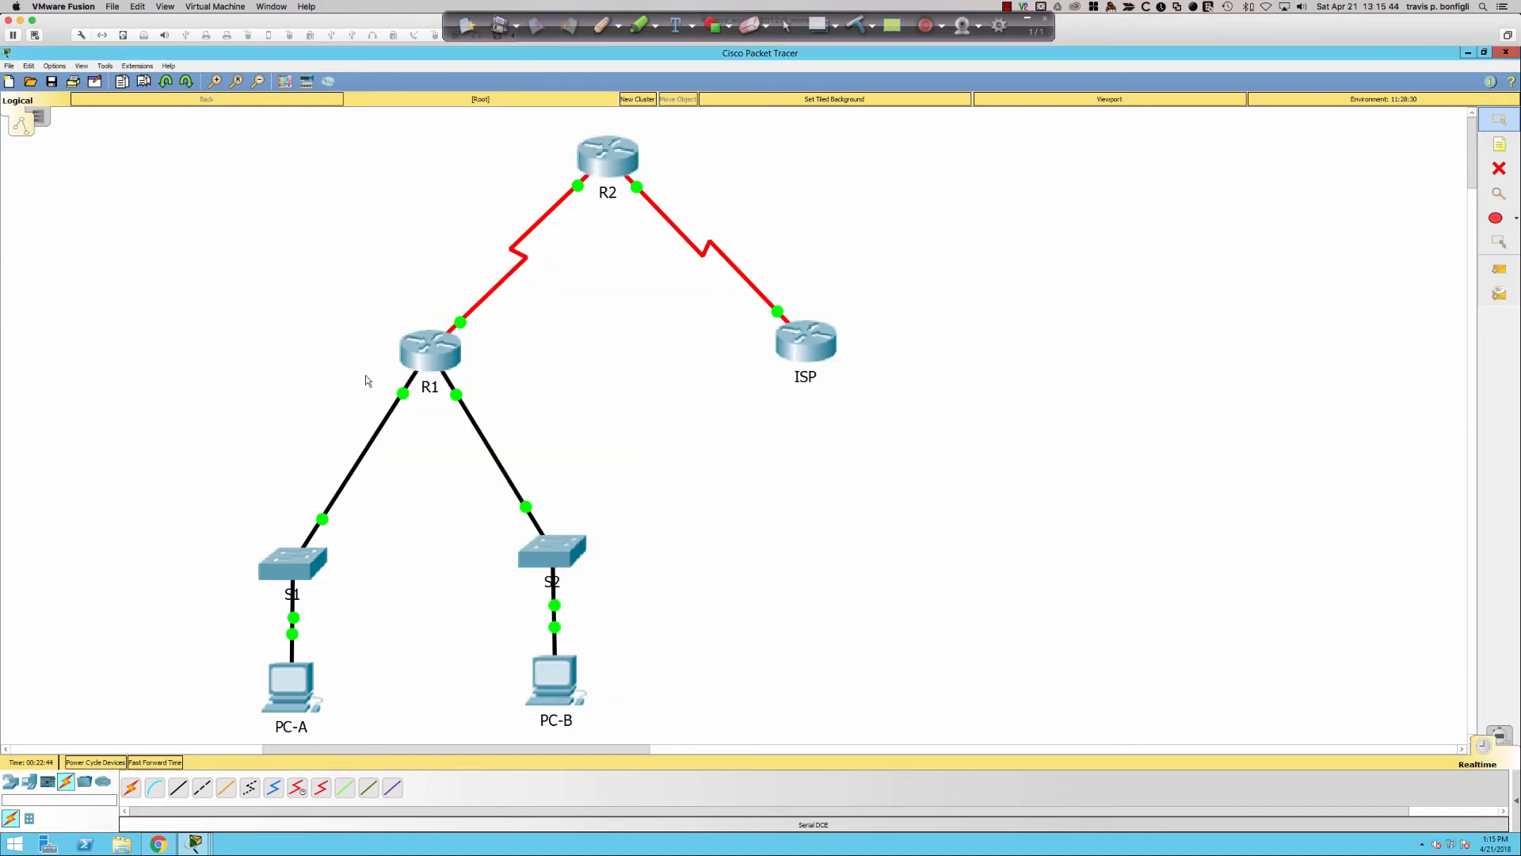
click(428, 353)
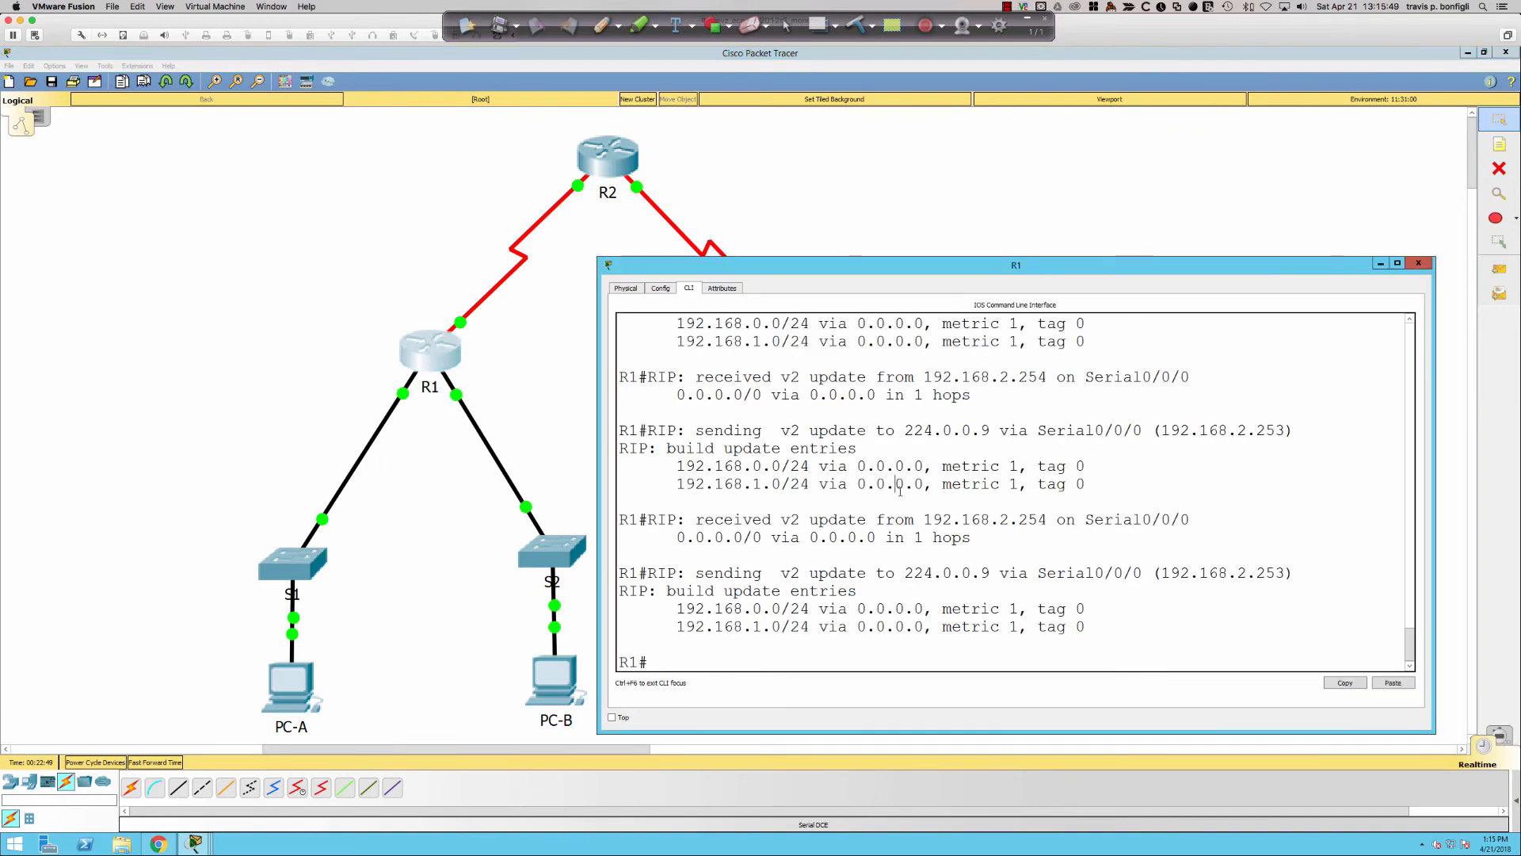
text(u all)
key(Return)
key(Return)
key(Return)
key(Return)
key(Return)
text(sh ip int bri)
key(Return)
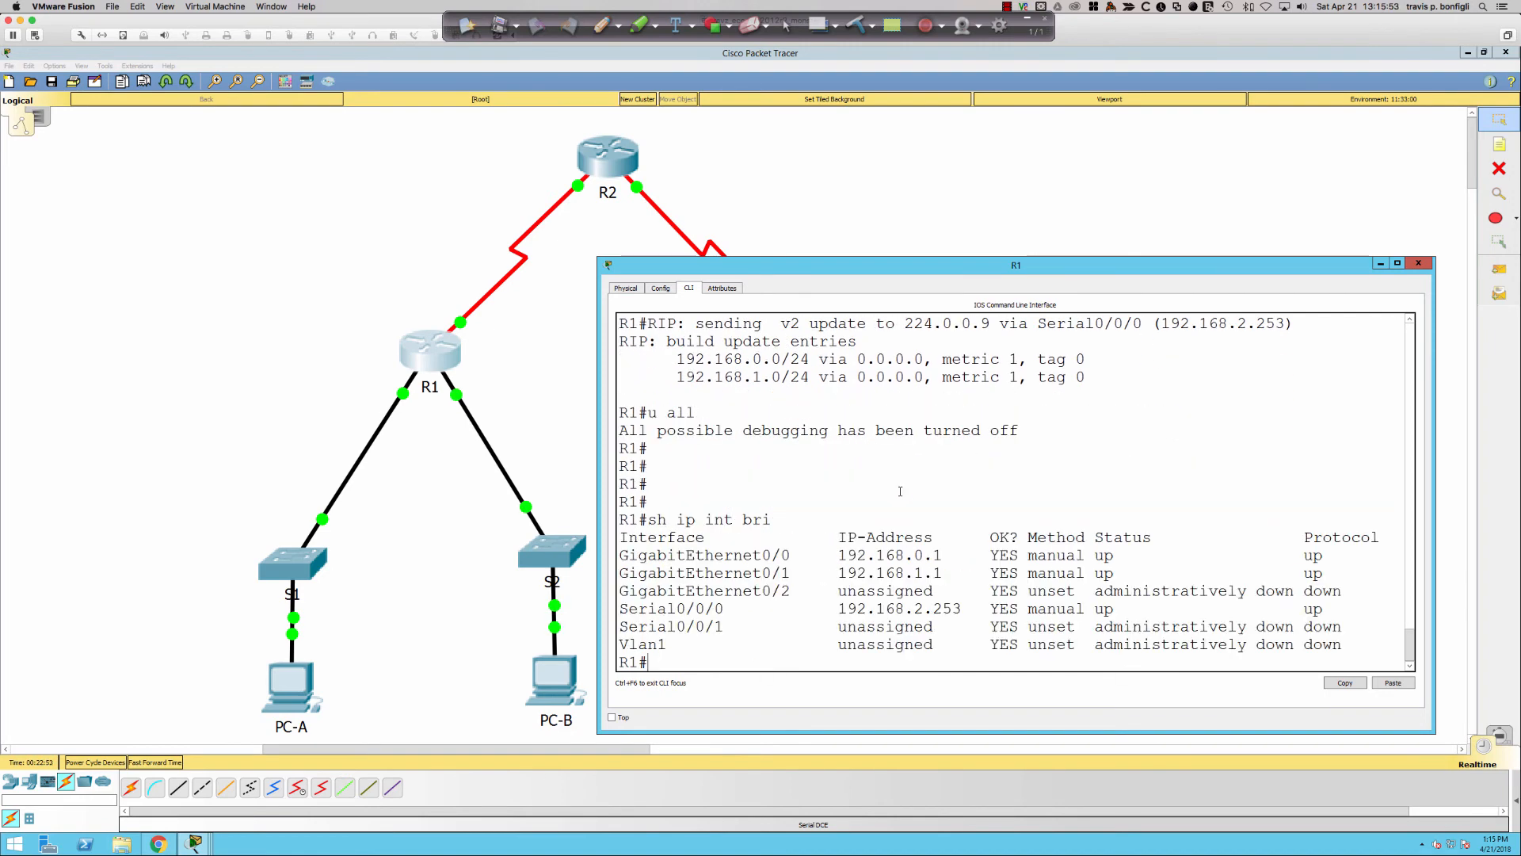
drag(763, 555, 953, 554)
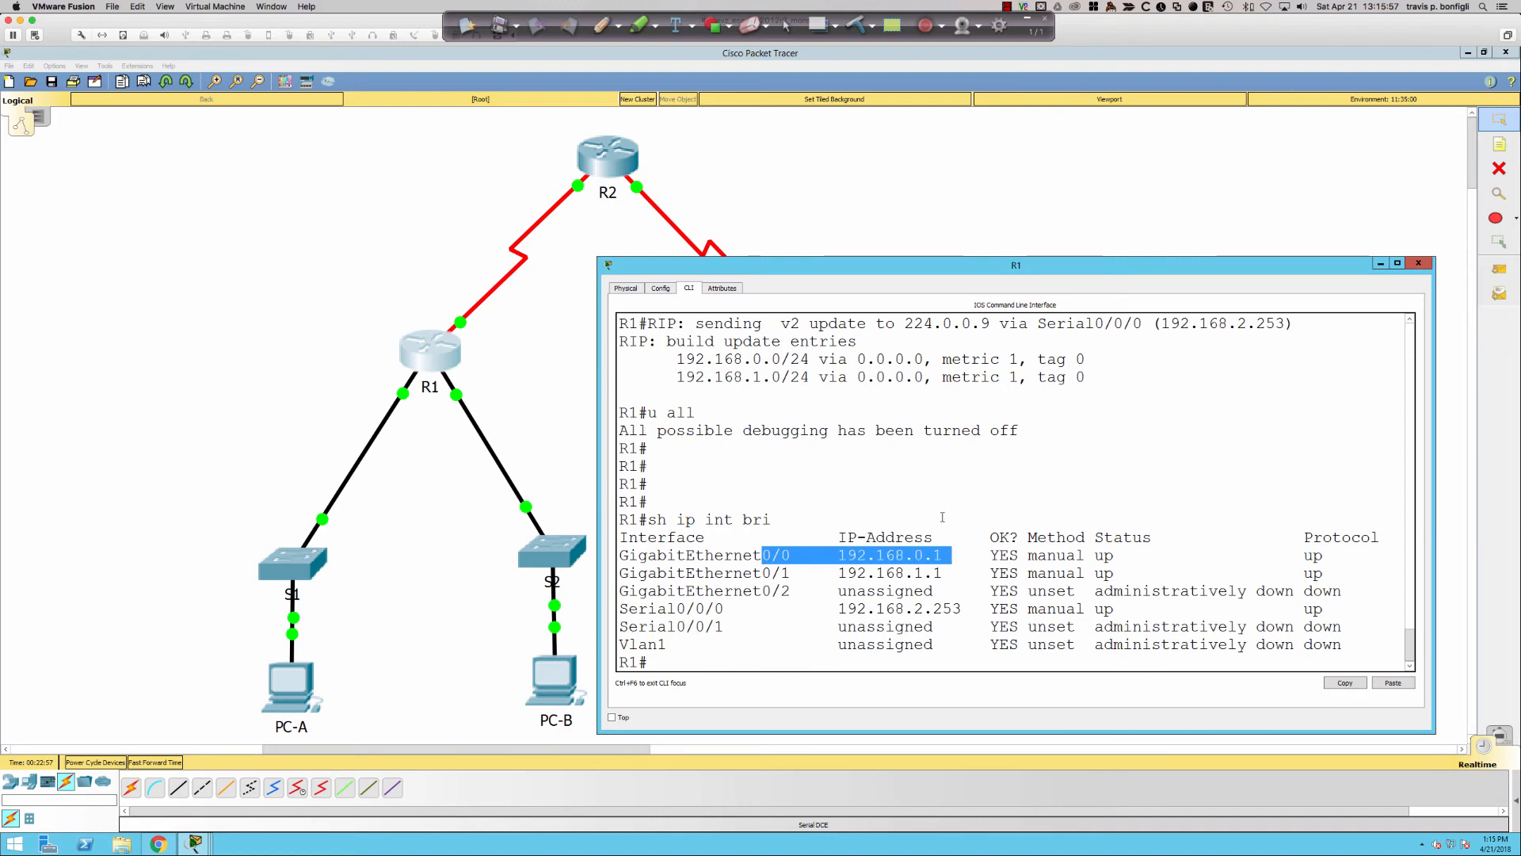
click(941, 519)
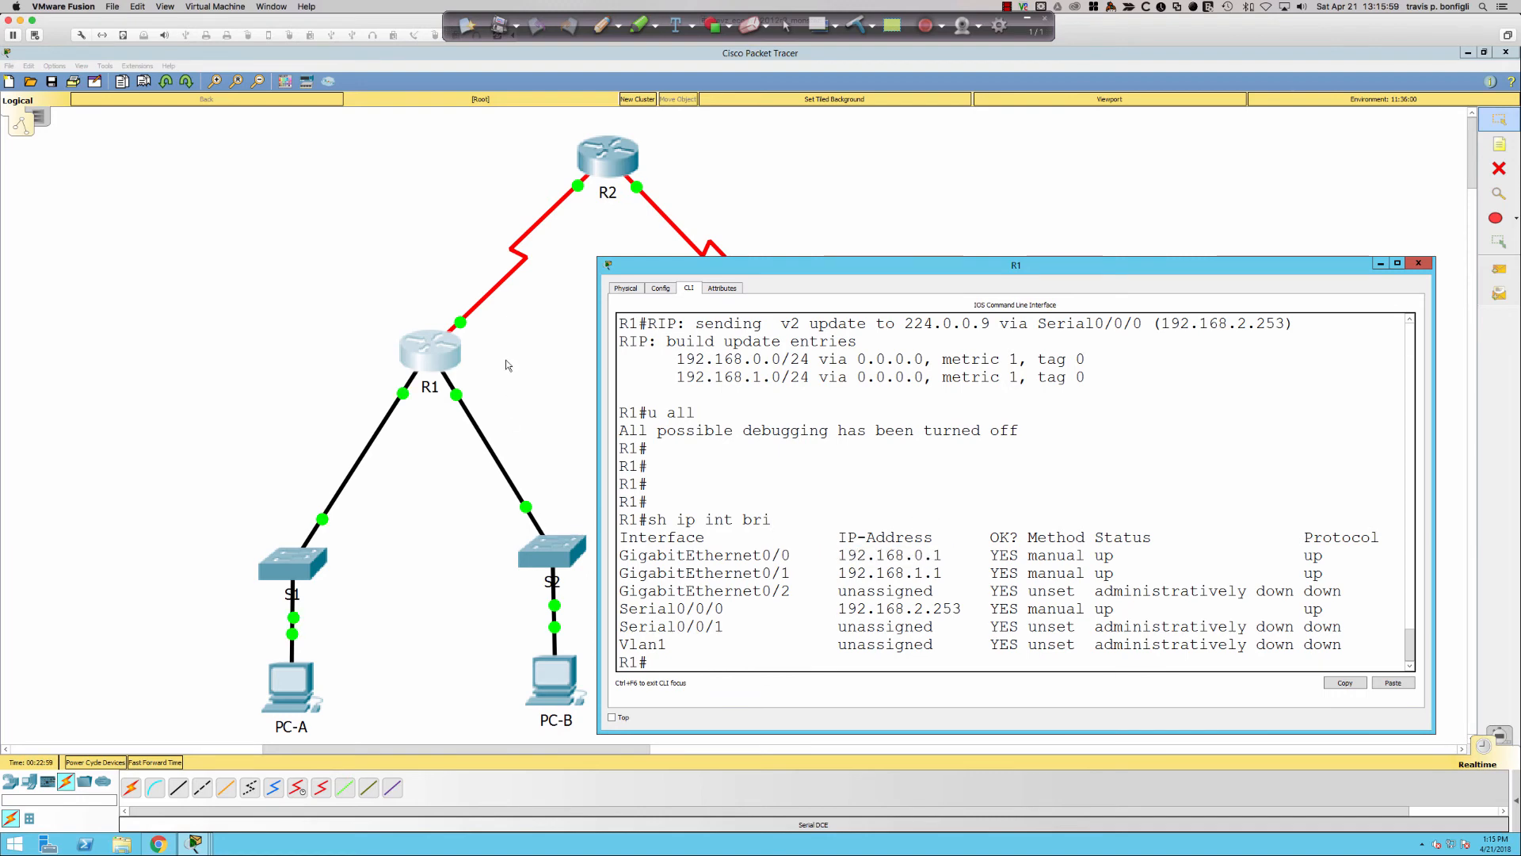
click(596, 159)
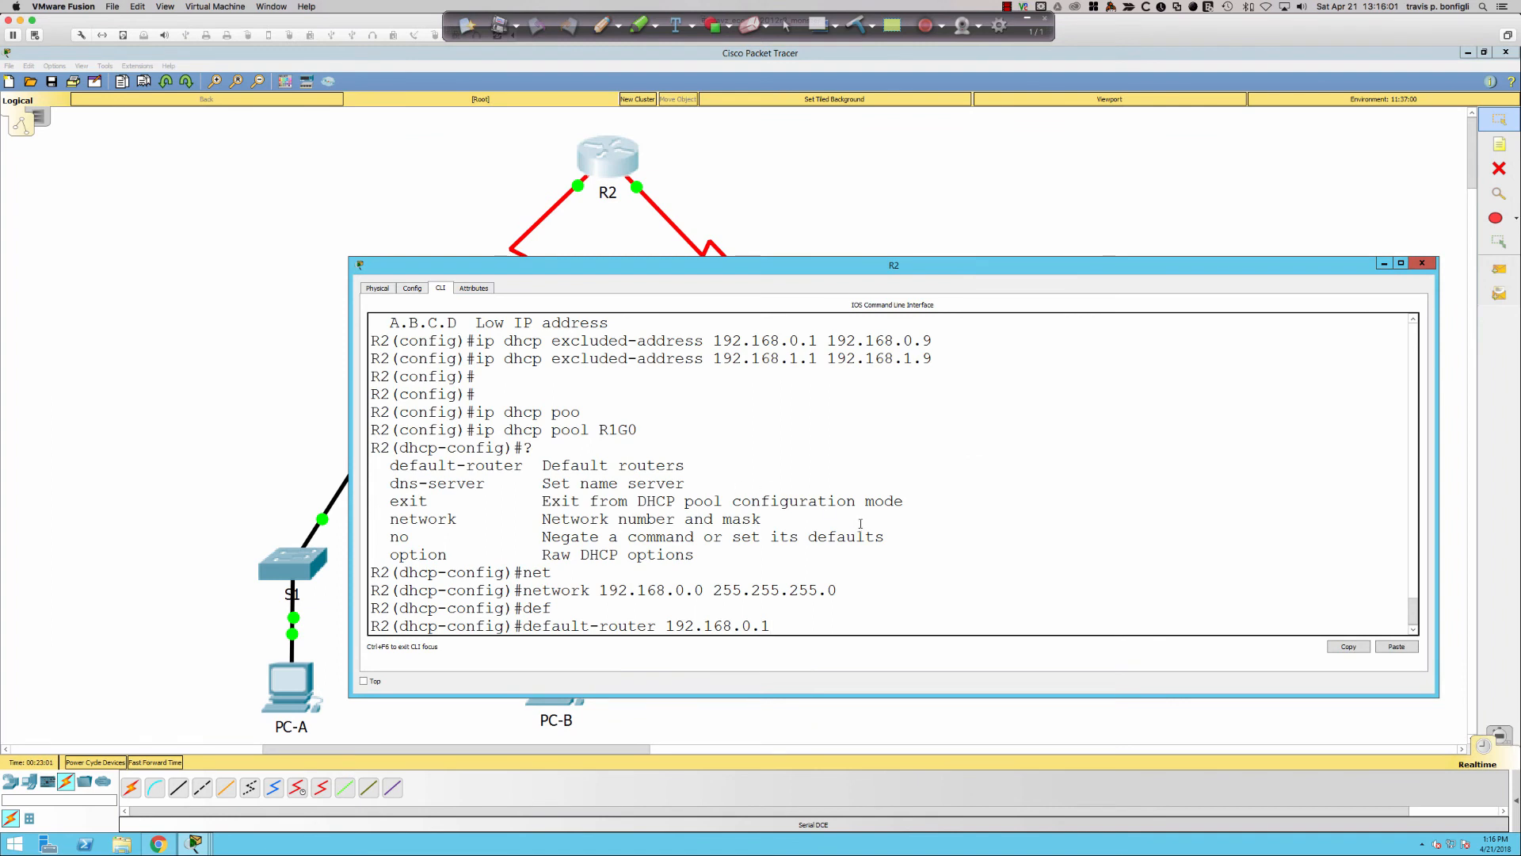
- Apply default router 192.168.0.1 and DNS server 209.165.200.225 to pool R1G0, then exit
key(Return)
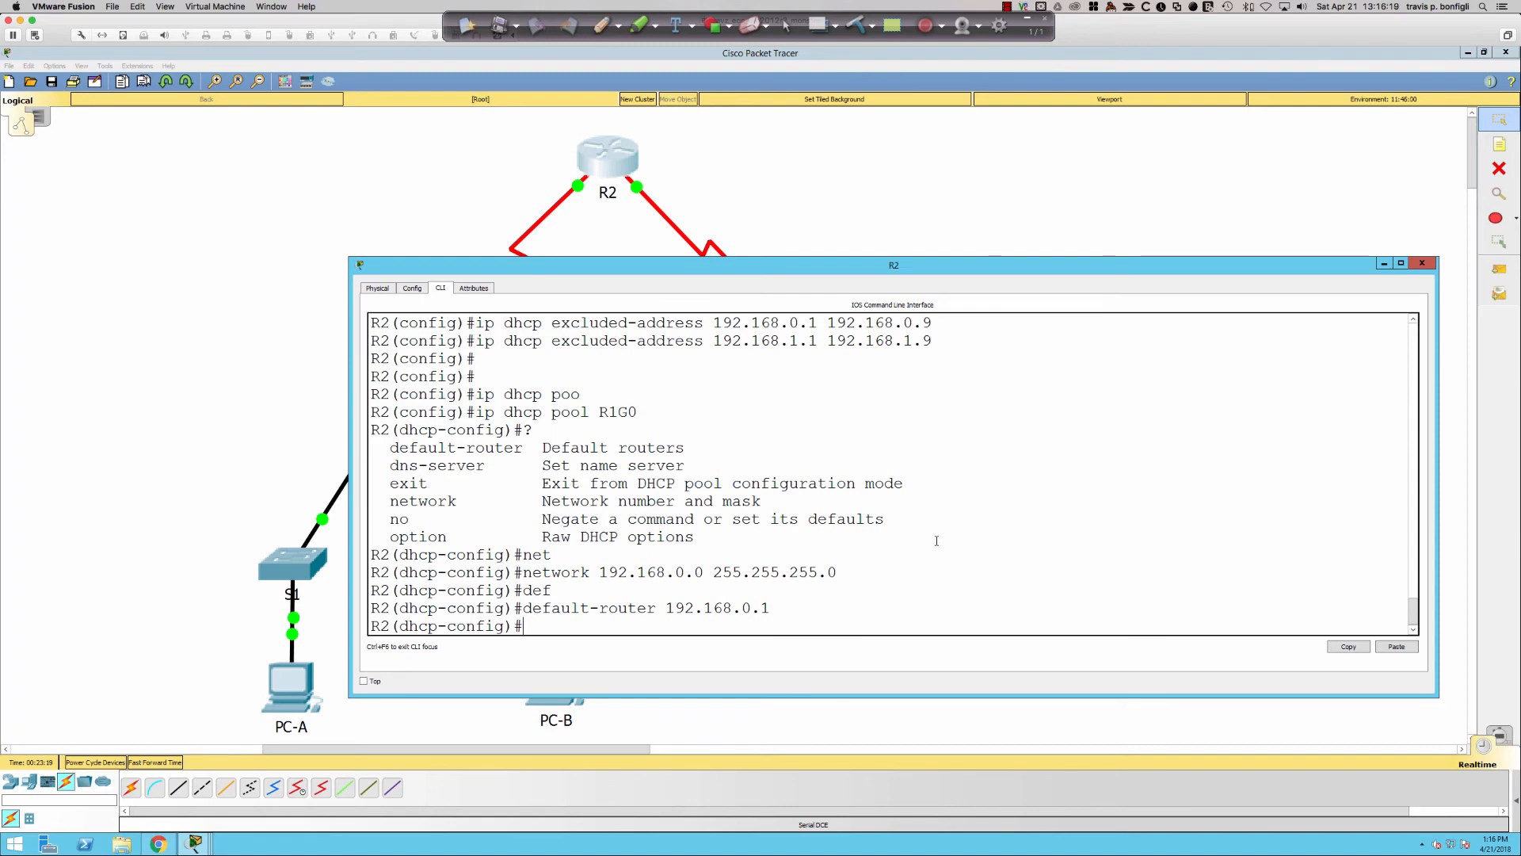
text(dn)
key(Tab)
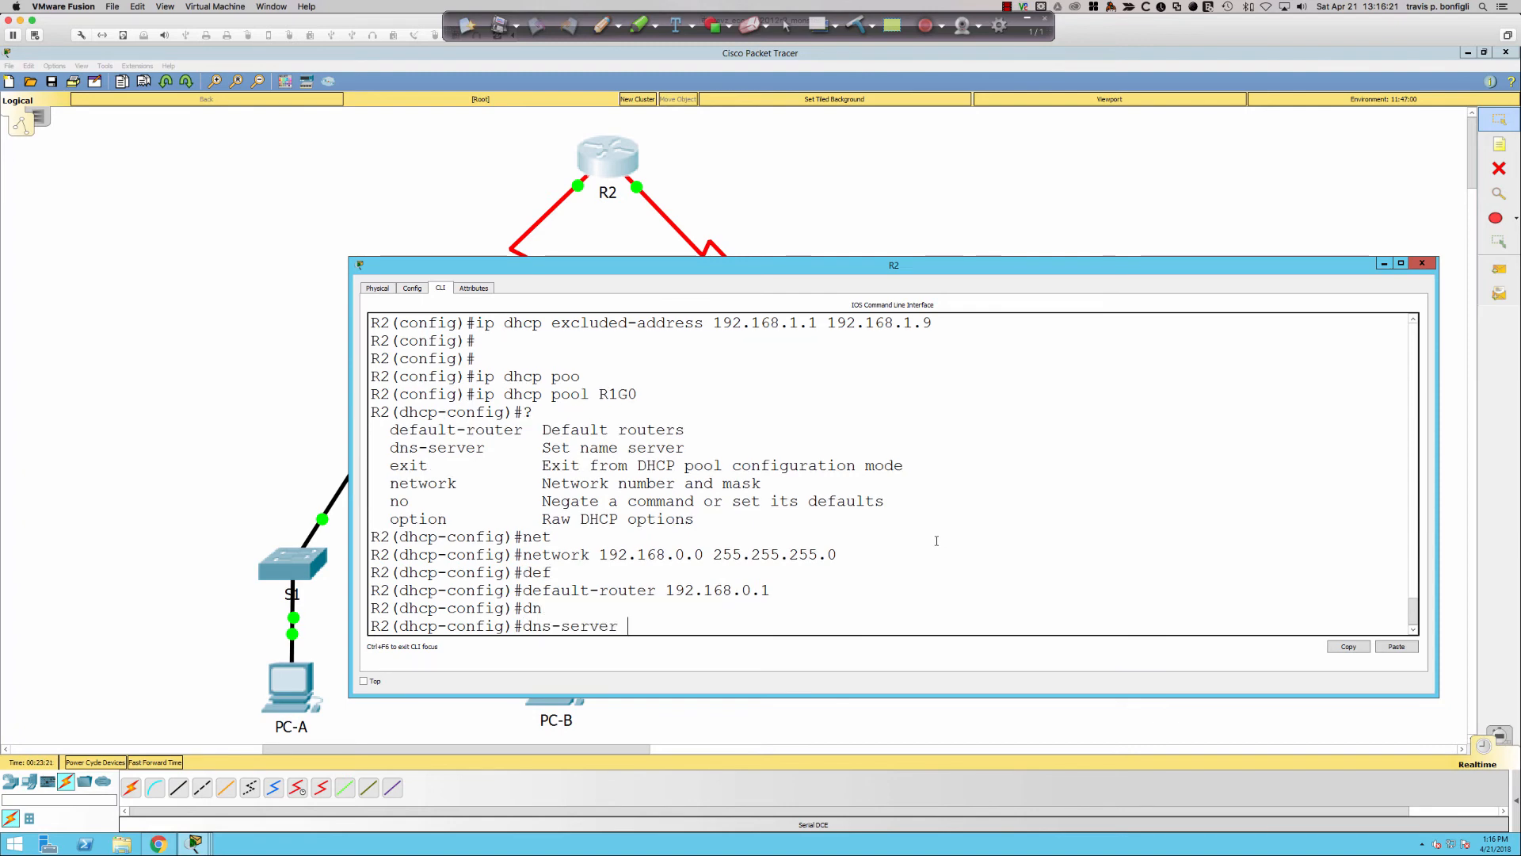
text(209.165.200.225)
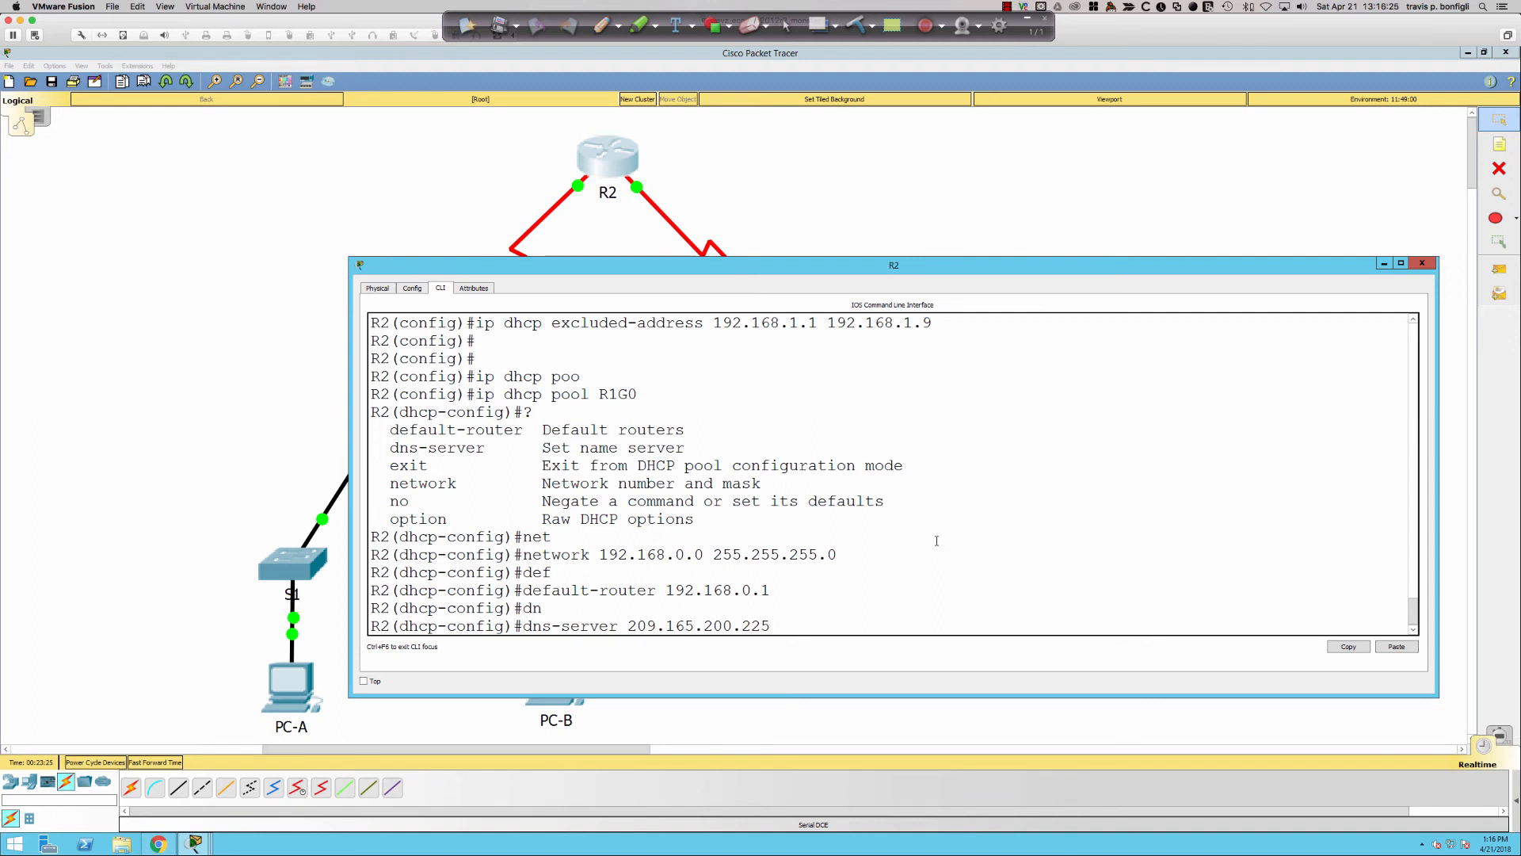
key(Return)
key(Return)
key(Return)
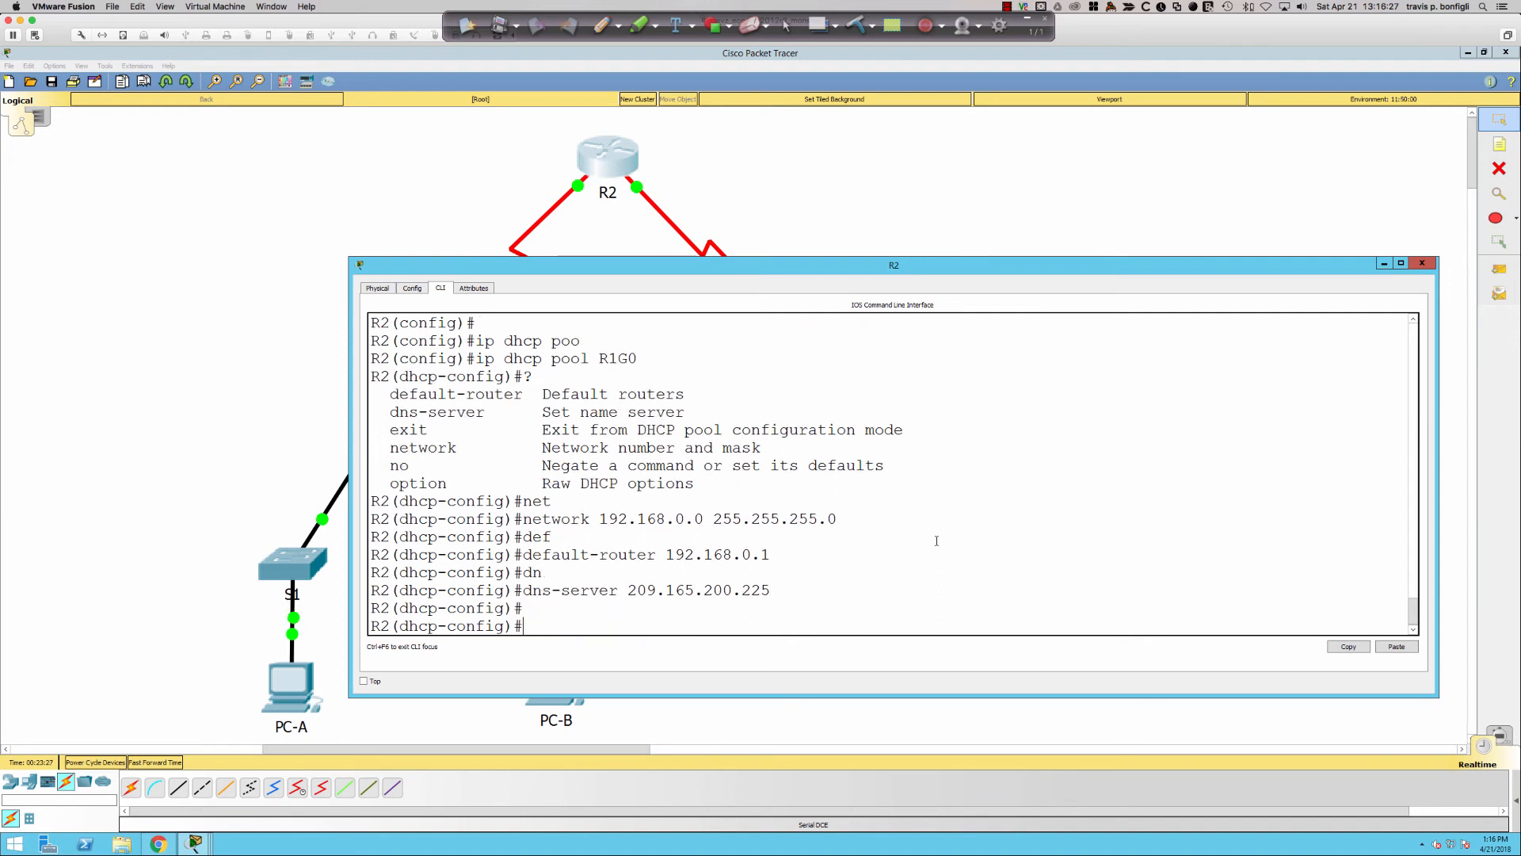
text(exit)
key(Return)
- Start a second DHCP pool named R1G1
text(ip dhcp poo)
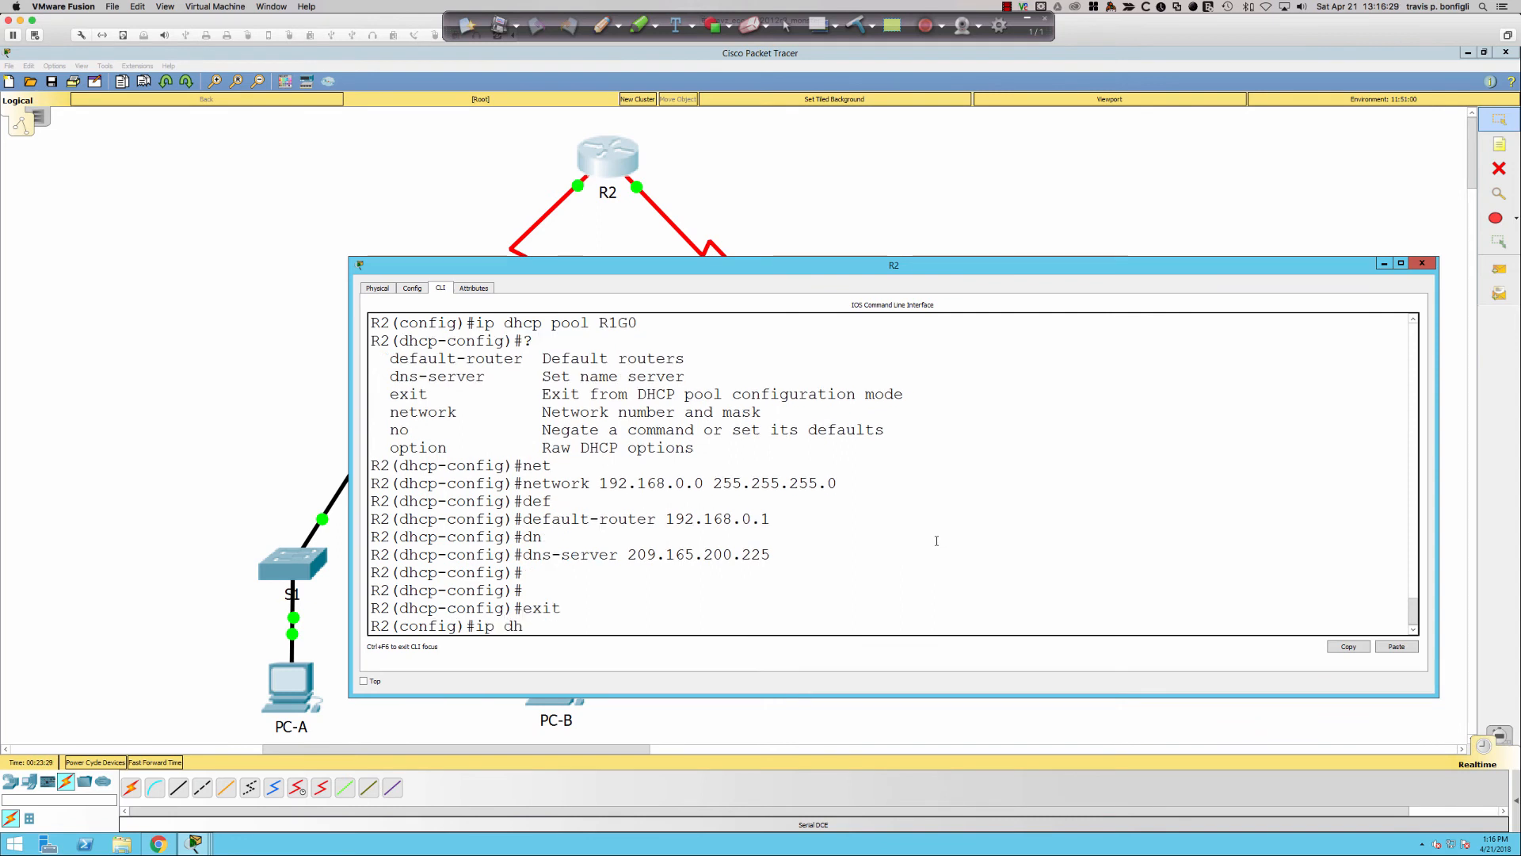
key(Tab)
text(R1G1)
- Give pool R1G1 DNS server 209.165.200.225 and default router 192.168.1.1
key(Return)
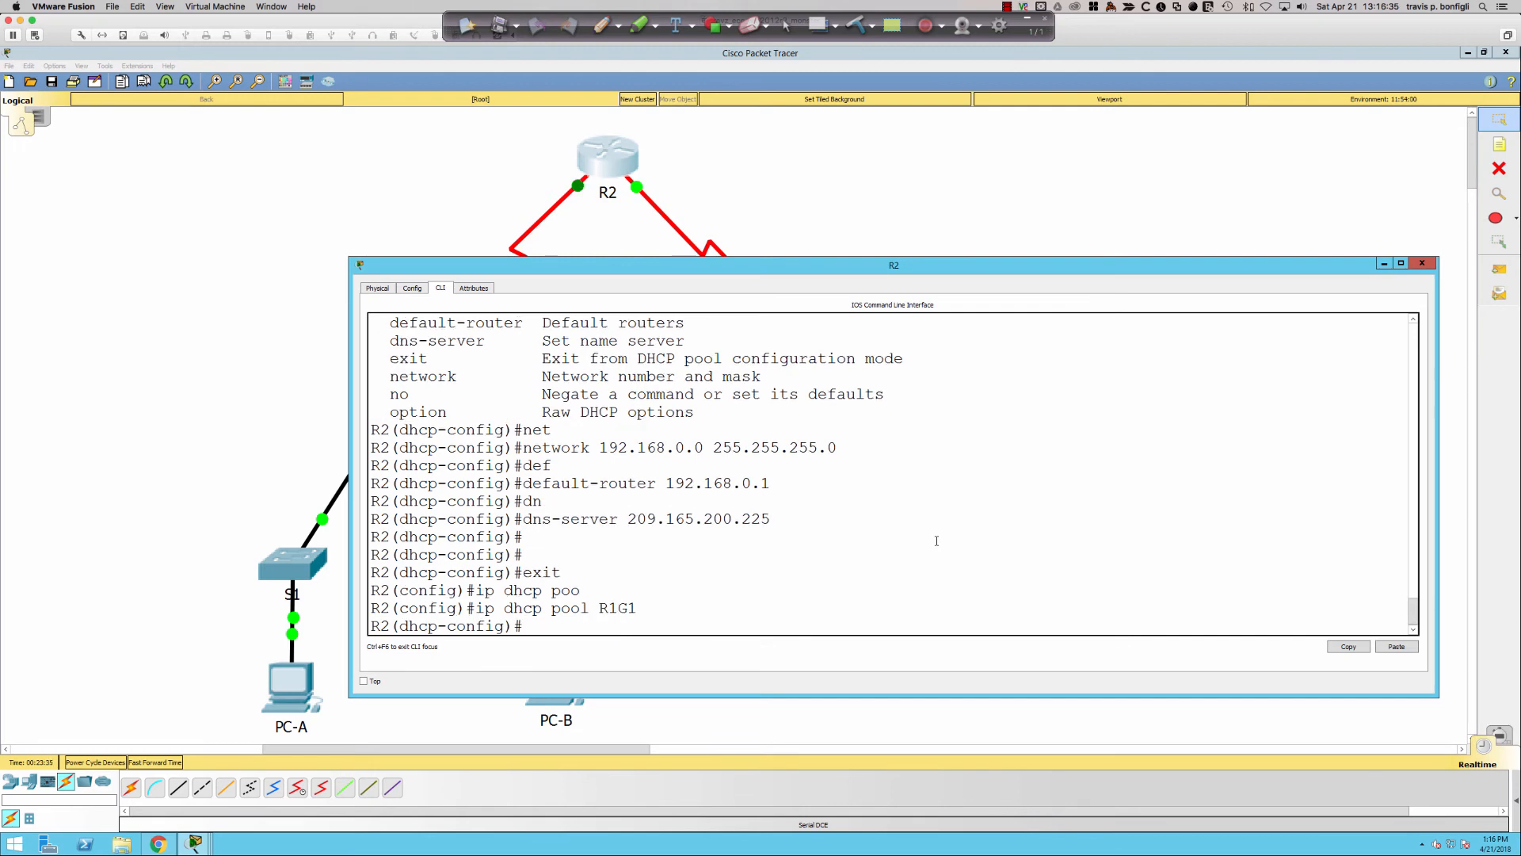
key(Up)
key(Up)
key(Up)
key(Up)
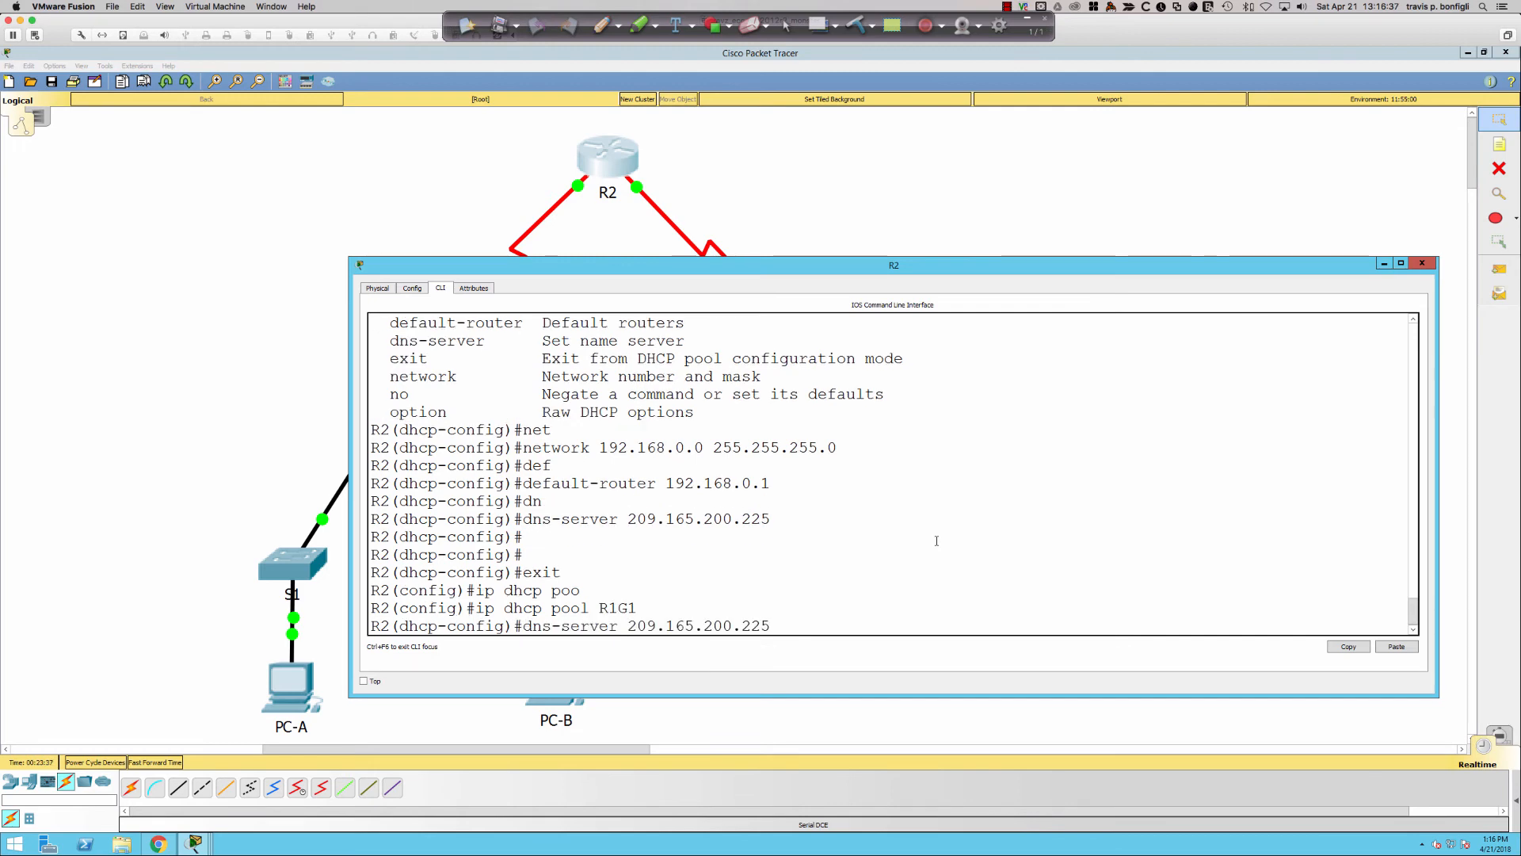
key(Return)
key(Up)
- Add network 192.168.1.0 255.255.255.0 to pool R1G1
key(Up)
key(Left)
key(BackSpace)
text(1)
key(Return)
key(Up)
key(Up)
key(Up)
key(Up)
key(Up)
key(Up)
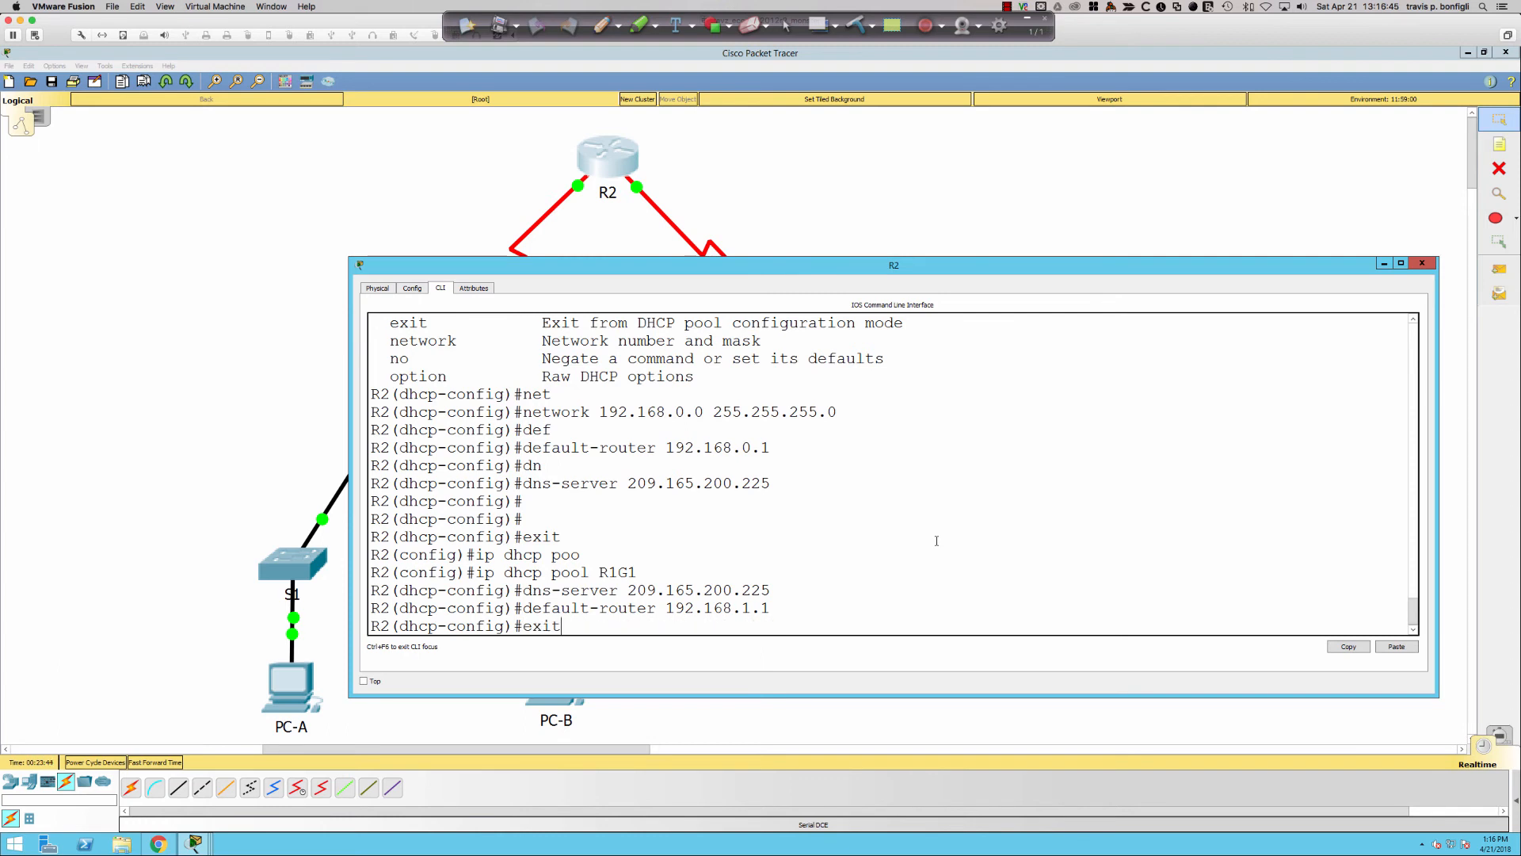
key(Up)
key(Left)
key(Left)
key(Left)
key(Left)
key(Left)
key(Left)
key(Left)
key(Left)
key(Left)
key(Left)
key(Left)
key(Left)
key(Left)
key(Left)
key(Left)
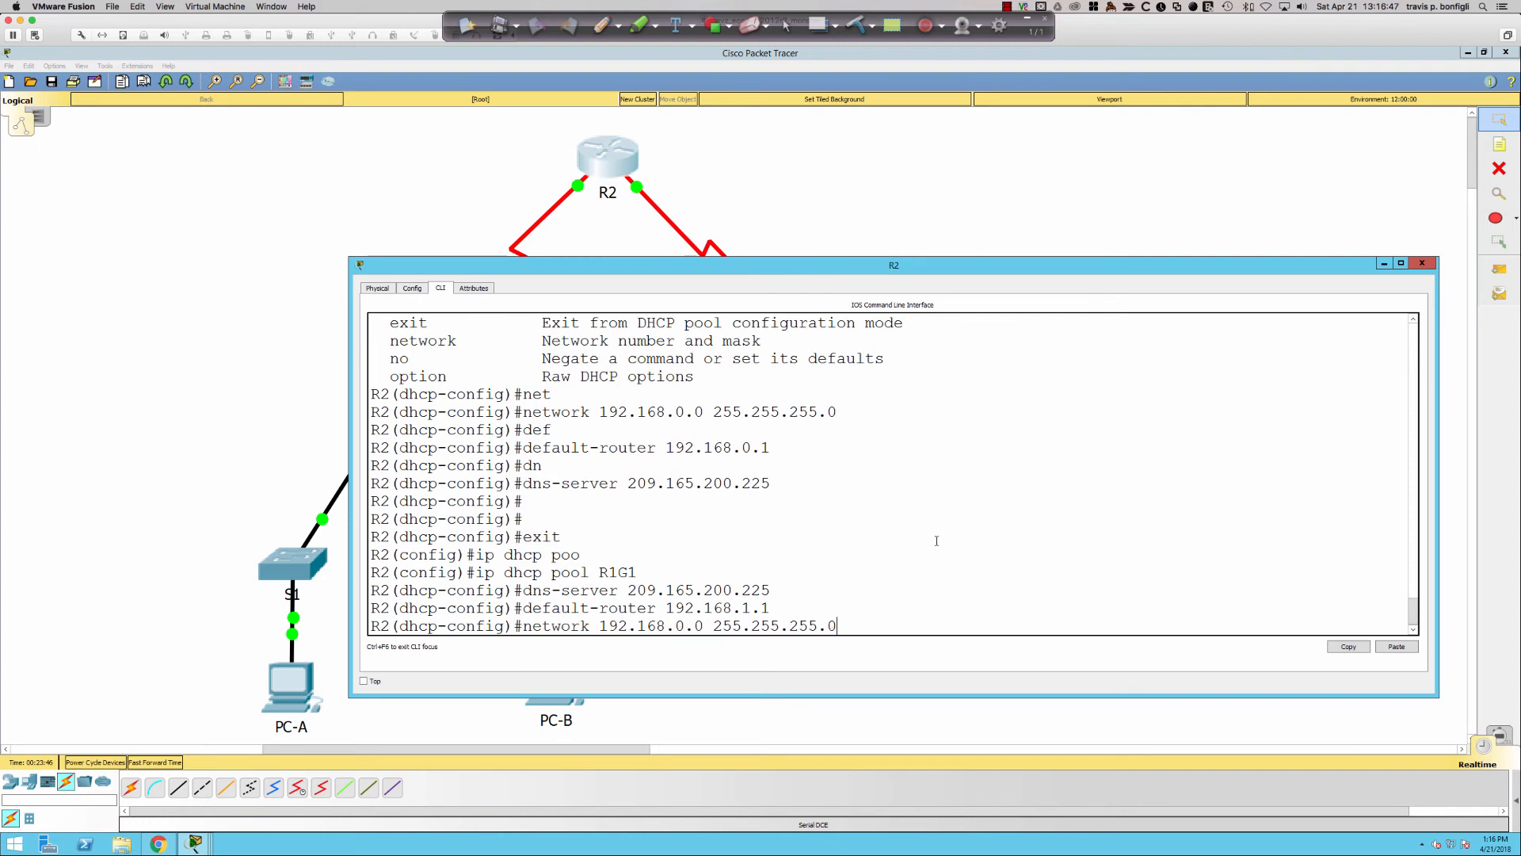
key(Left)
key(BackSpace)
text(1)
key(Return)
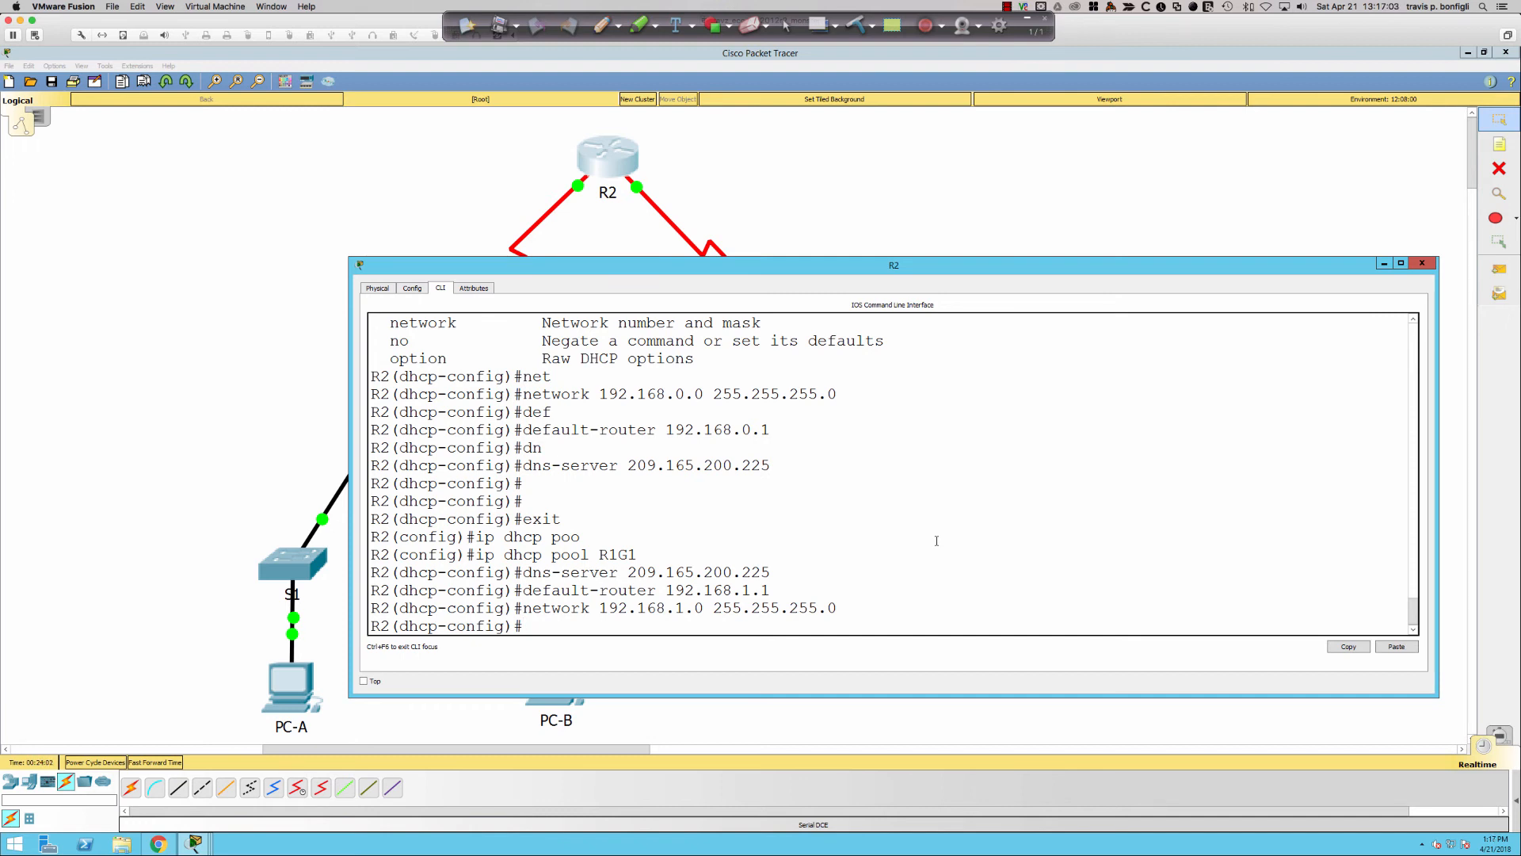
- Toggle PC-A's IP configuration from Static back to DHCP, then close its window
click(299, 686)
click(572, 279)
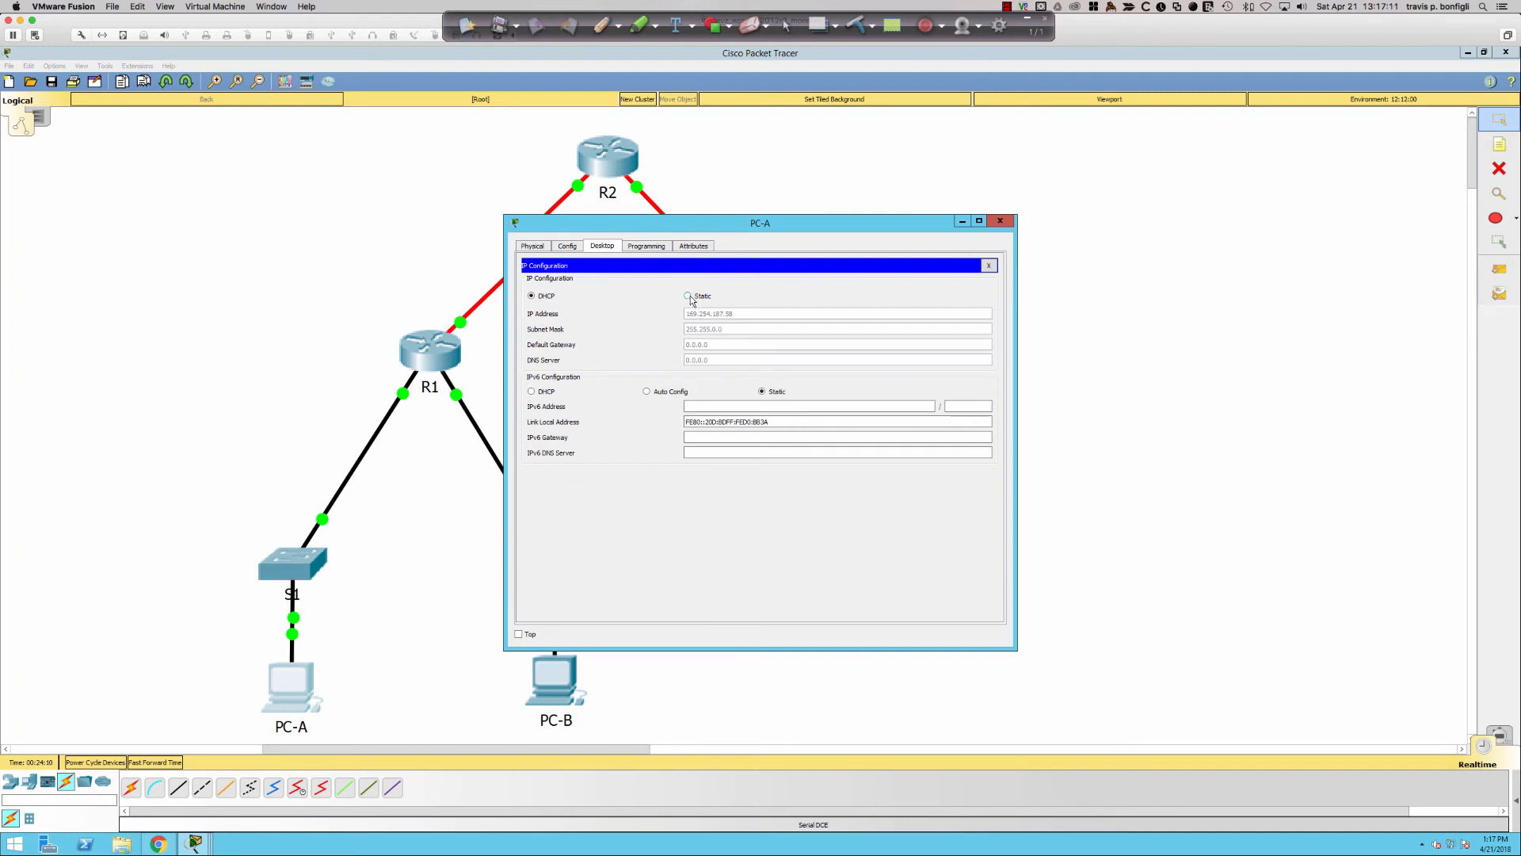
click(688, 296)
click(532, 298)
click(1000, 222)
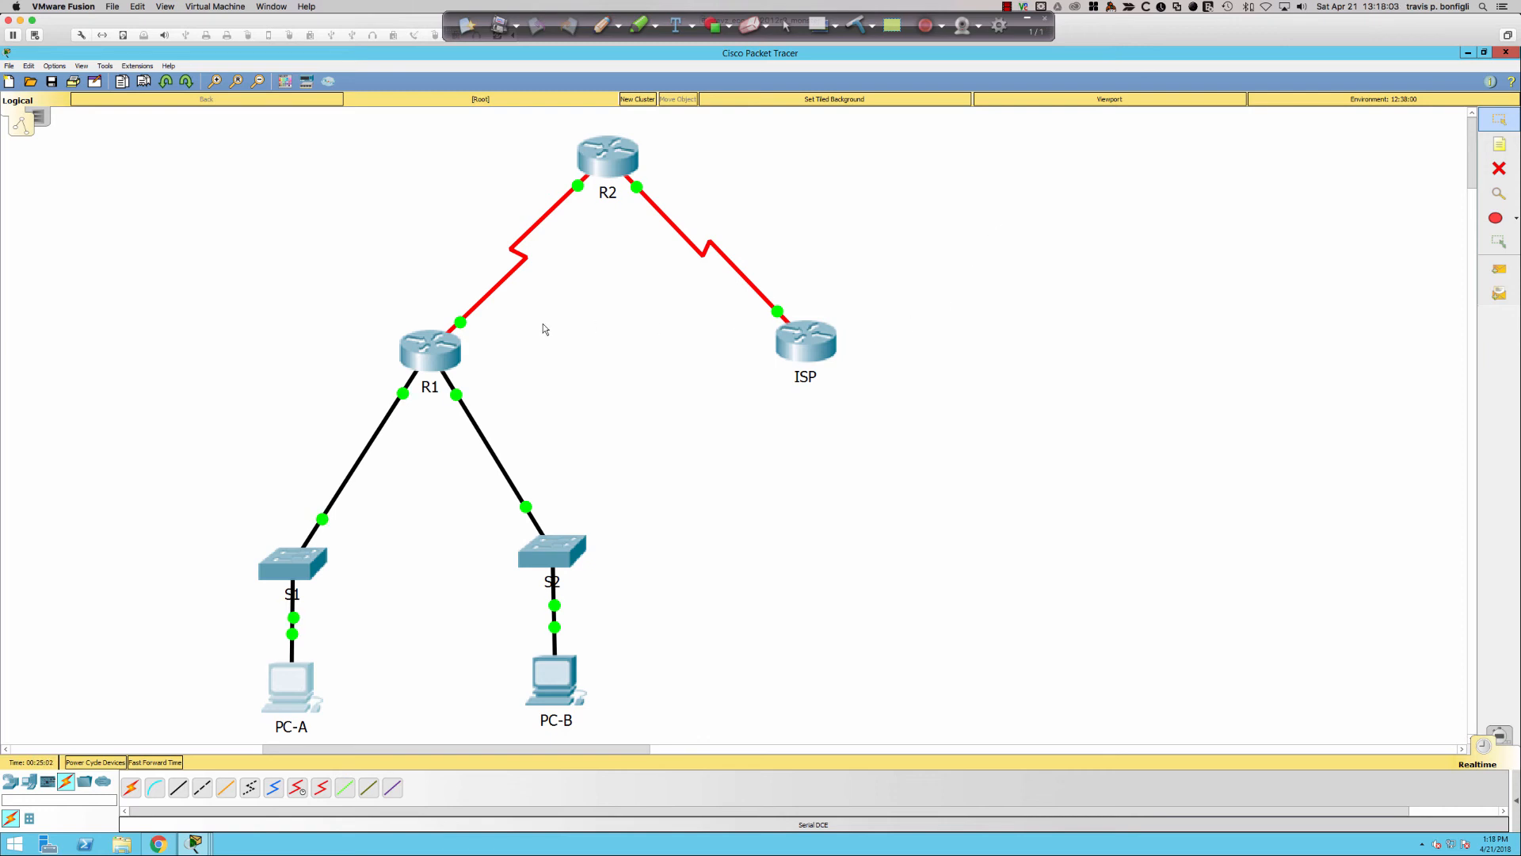
- On R1, set ip helper-address 192.168.2.254 on interface G0/0
click(436, 346)
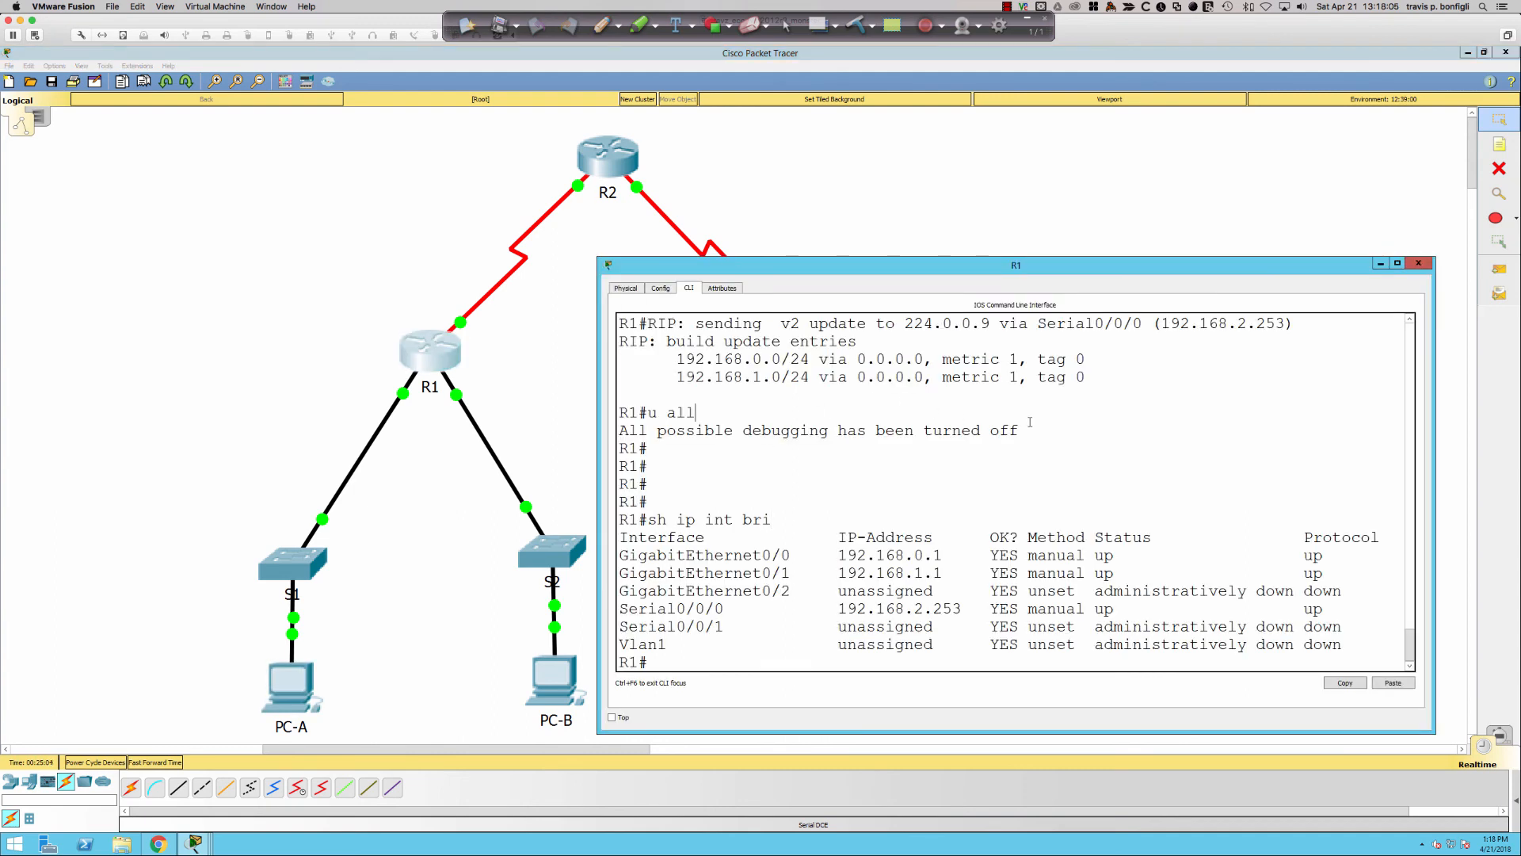
key(Return)
key(Return)
key(Return)
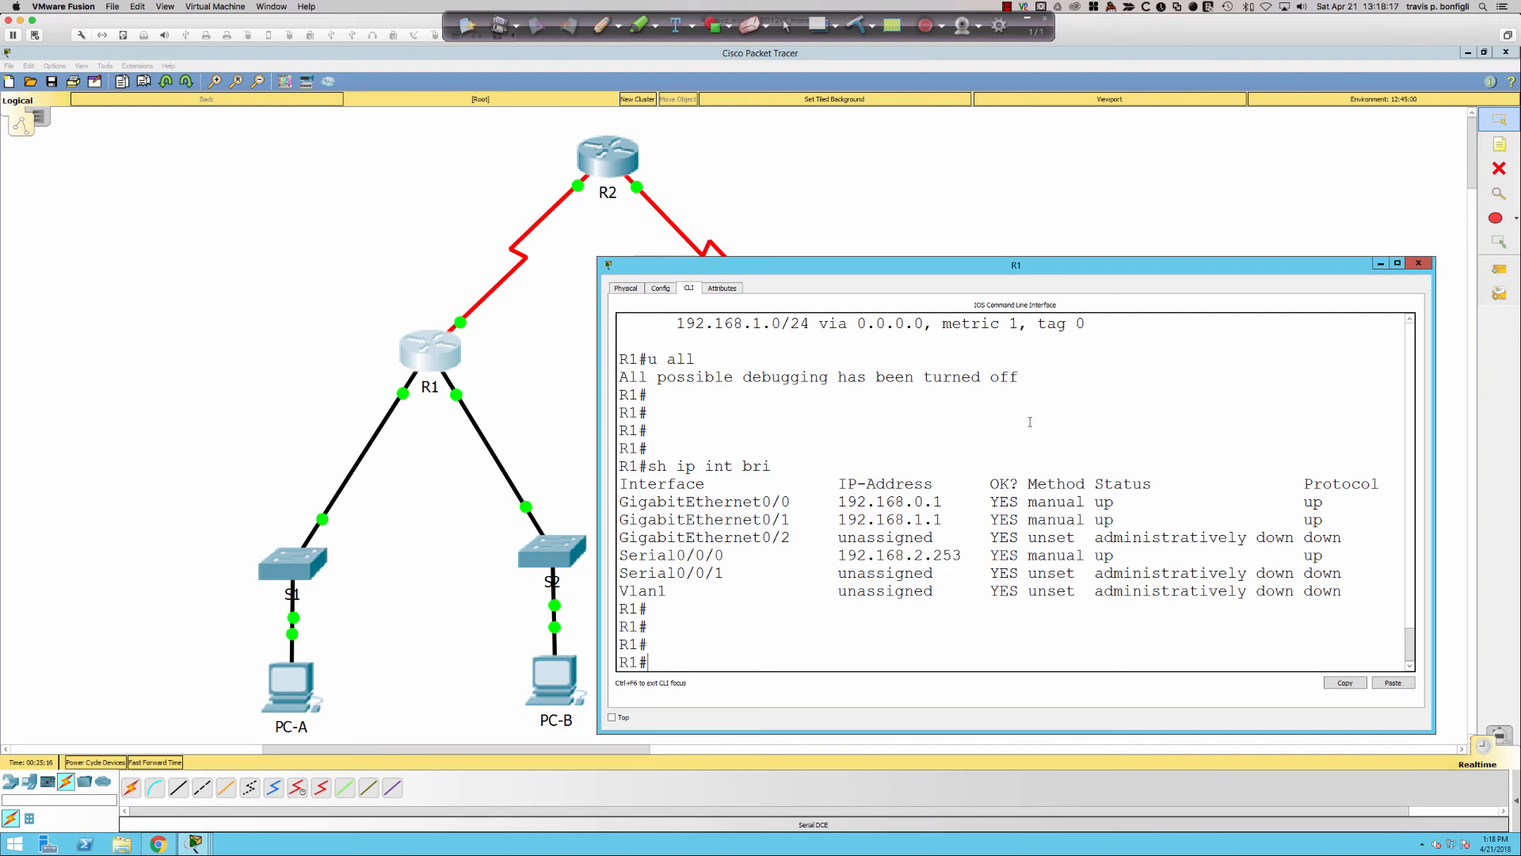
text(conft)
key(Return)
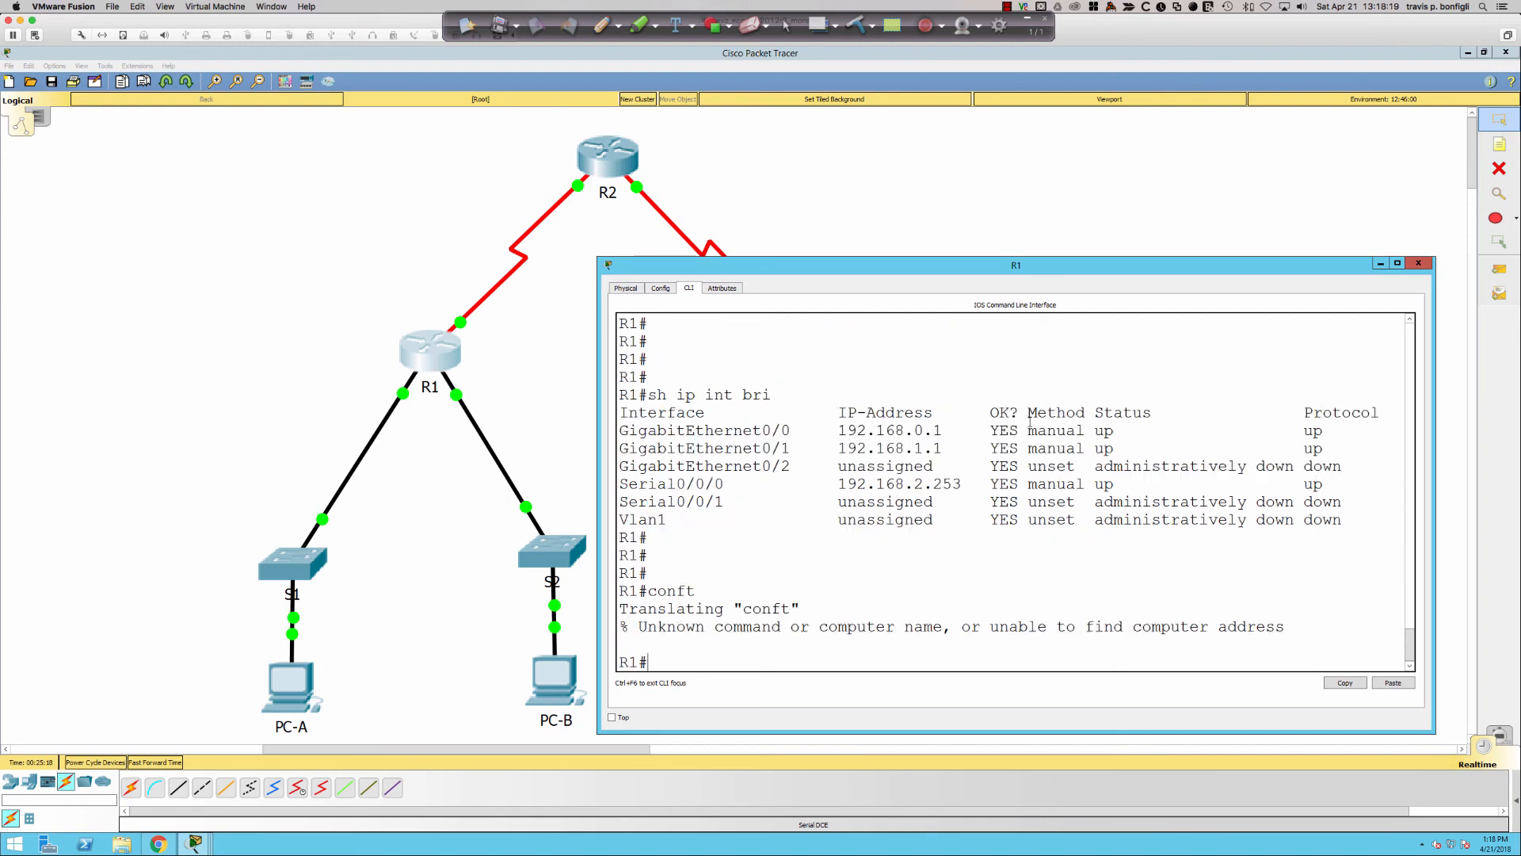
text(conf t)
key(Return)
text(int g0/0)
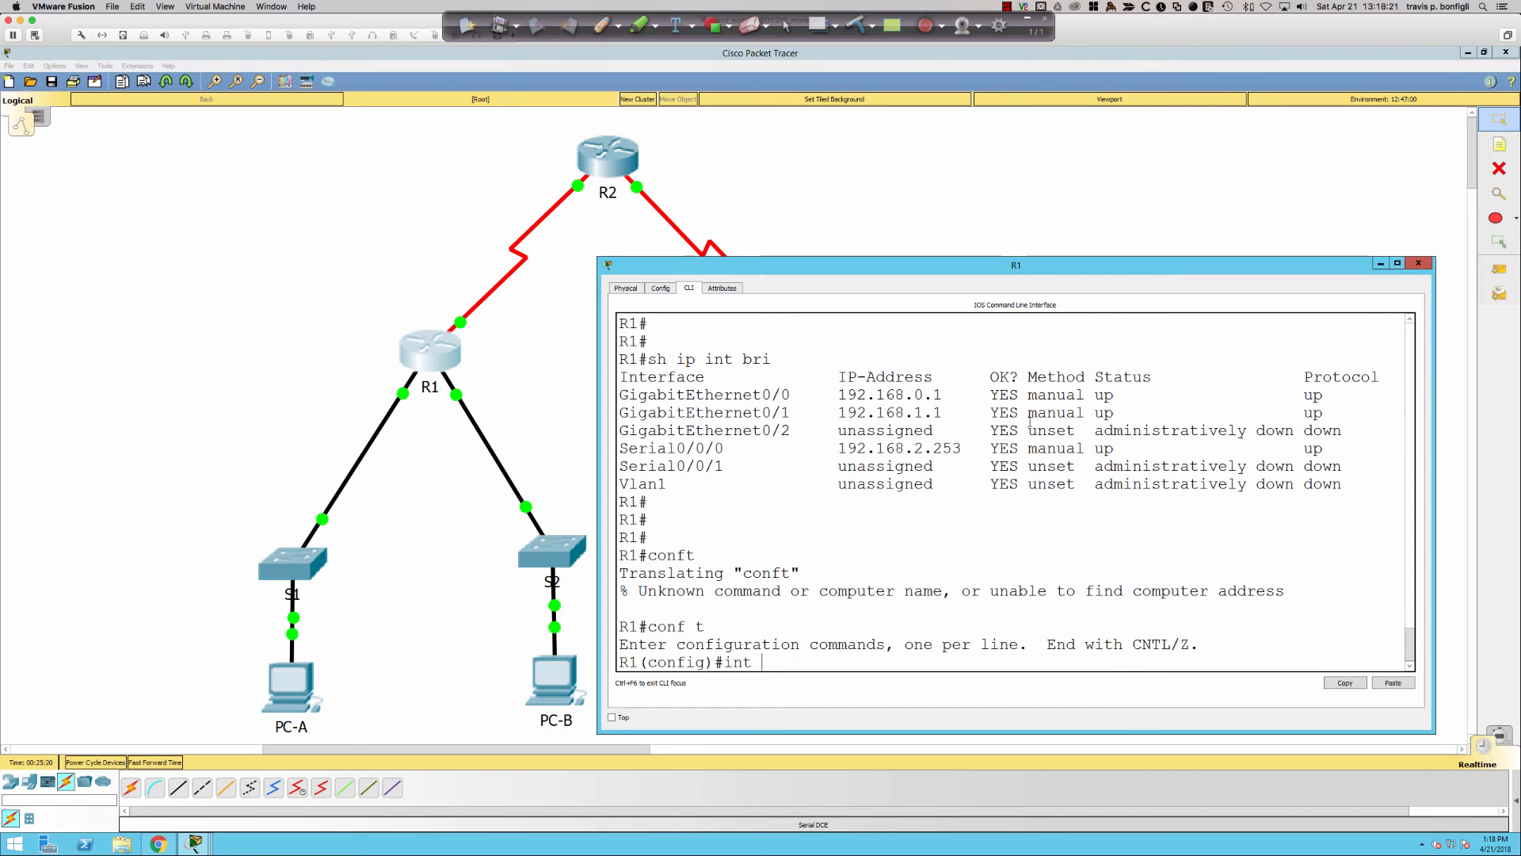
key(Return)
key(Return)
key(Return)
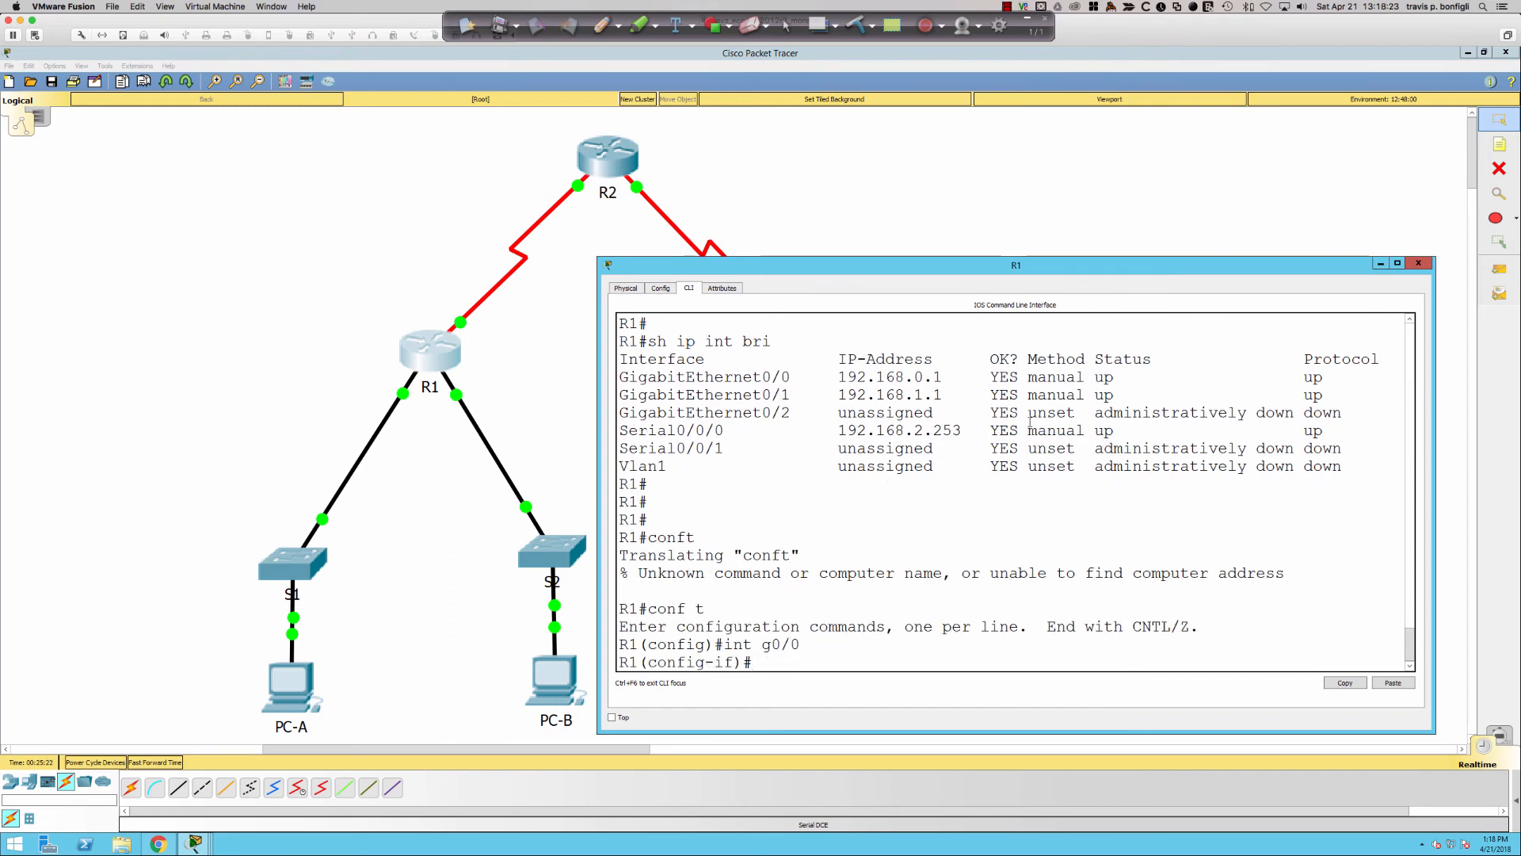
text(ip help)
key(Tab)
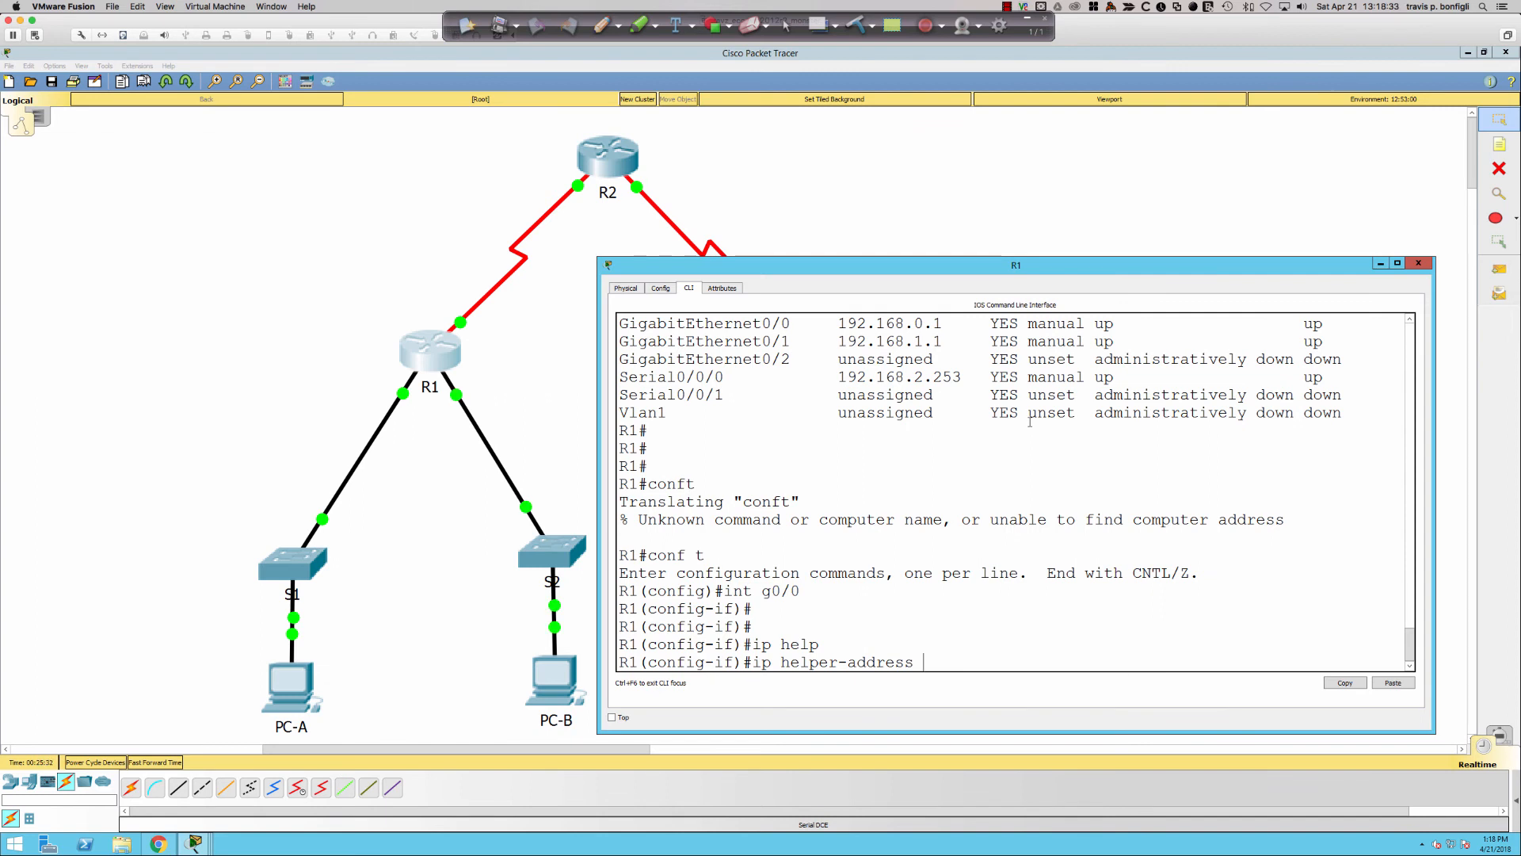
text(192.168.2.254)
key(Return)
- Give interface G0/1 the same helper address 192.168.2.254
text(itn gi)
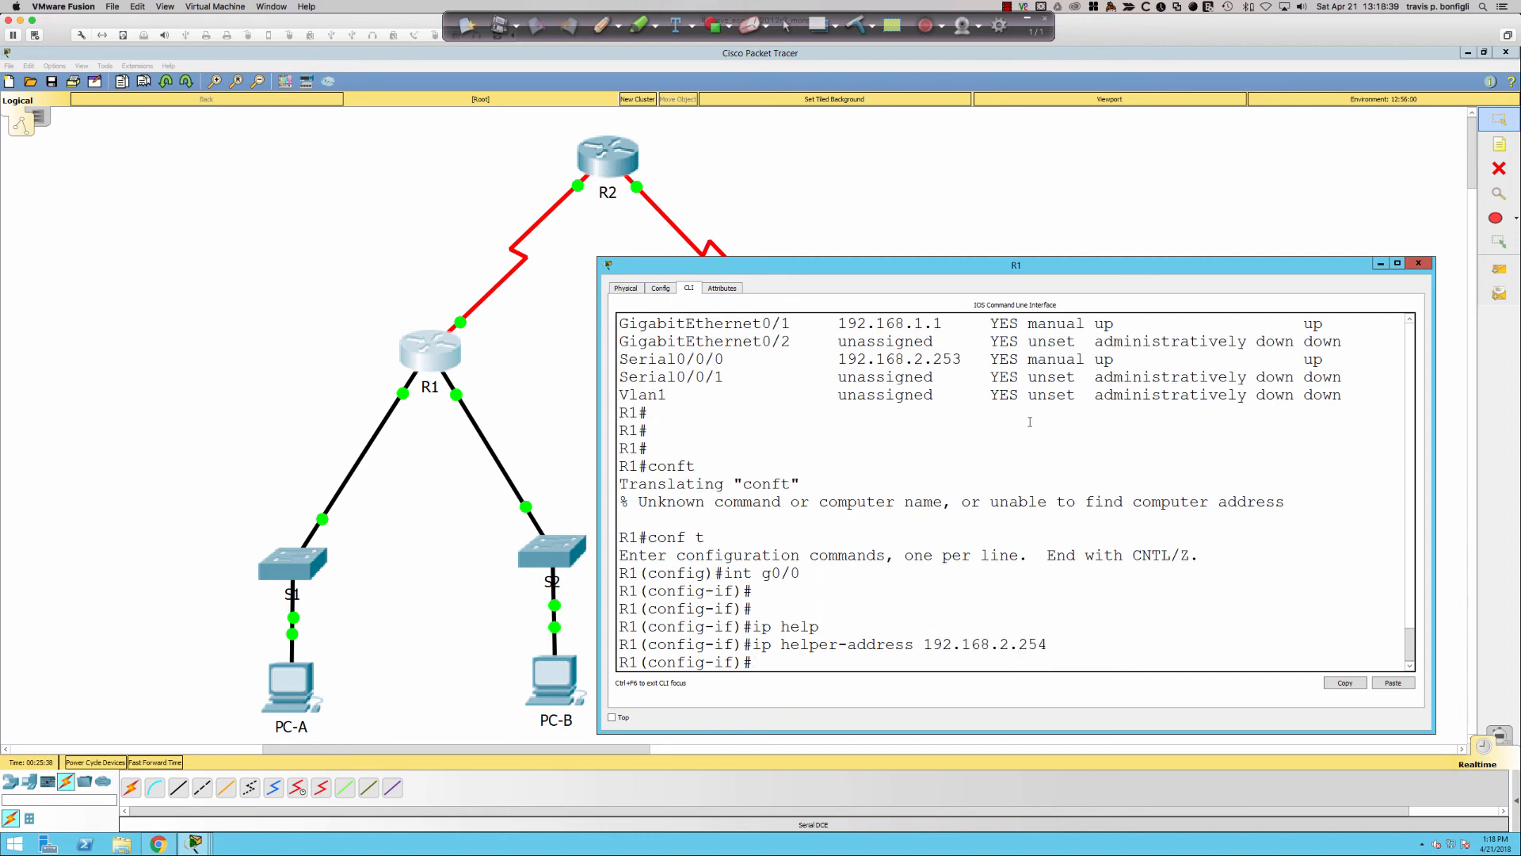
key(BackSpace)
key(BackSpace)
key(BackSpace)
key(BackSpace)
key(BackSpace)
text(nt g0/1)
key(Return)
key(Up)
key(Up)
key(Down)
key(Up)
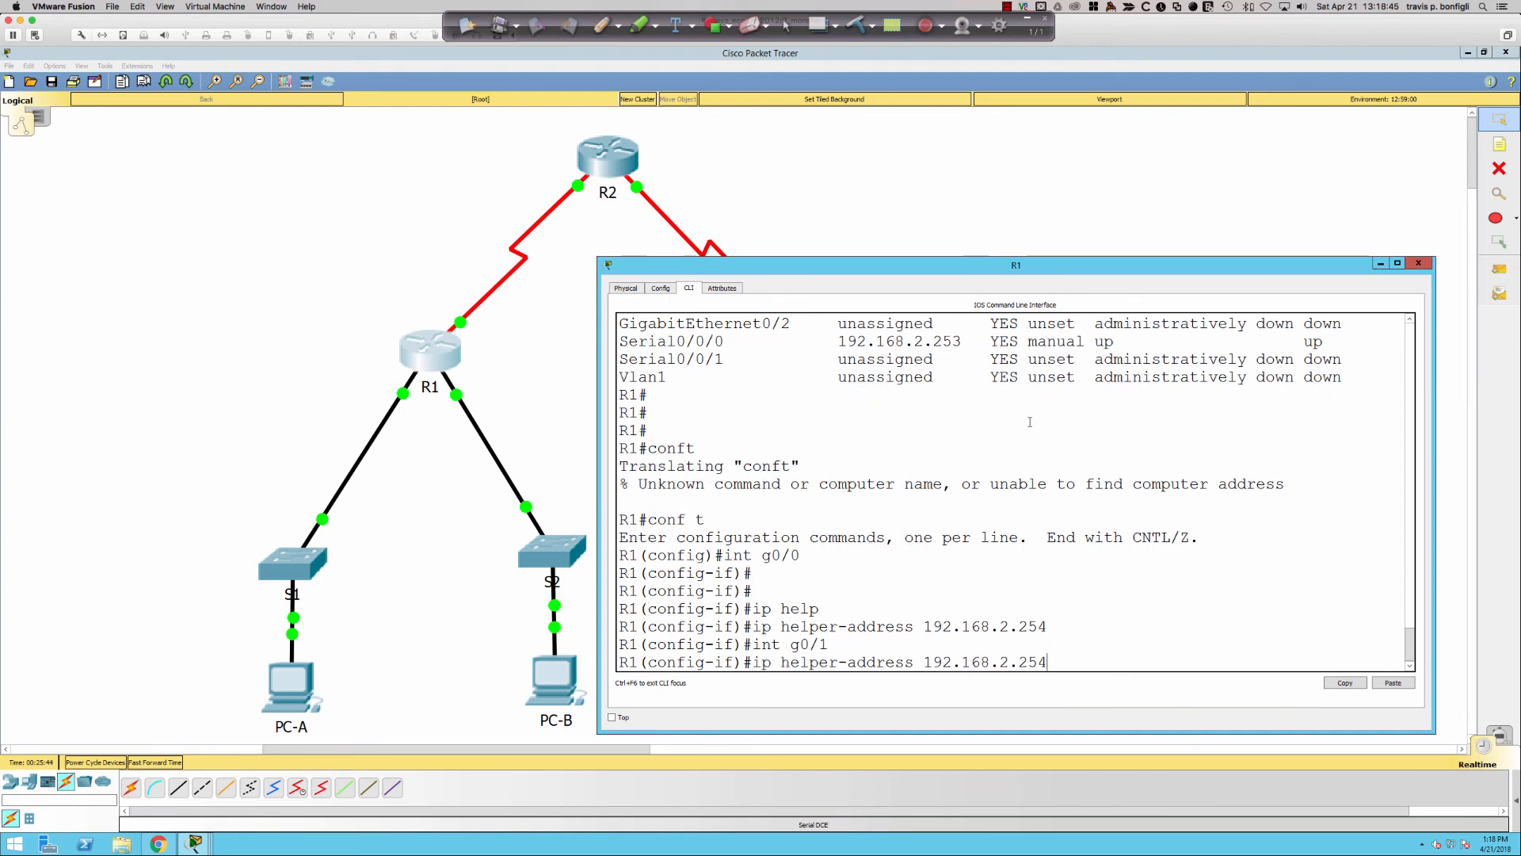
key(Return)
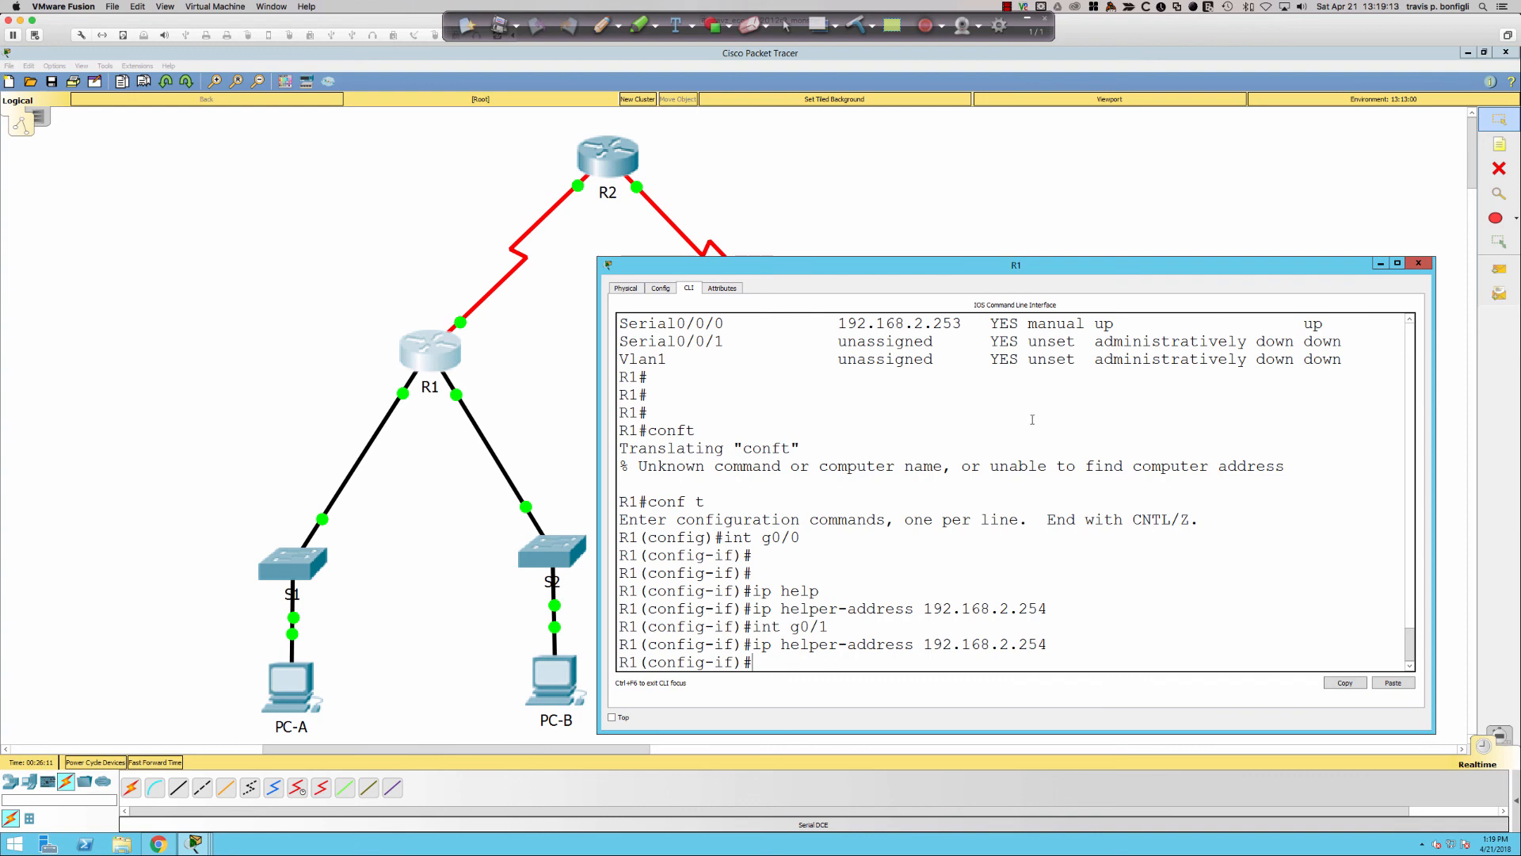
drag(924, 609, 1047, 609)
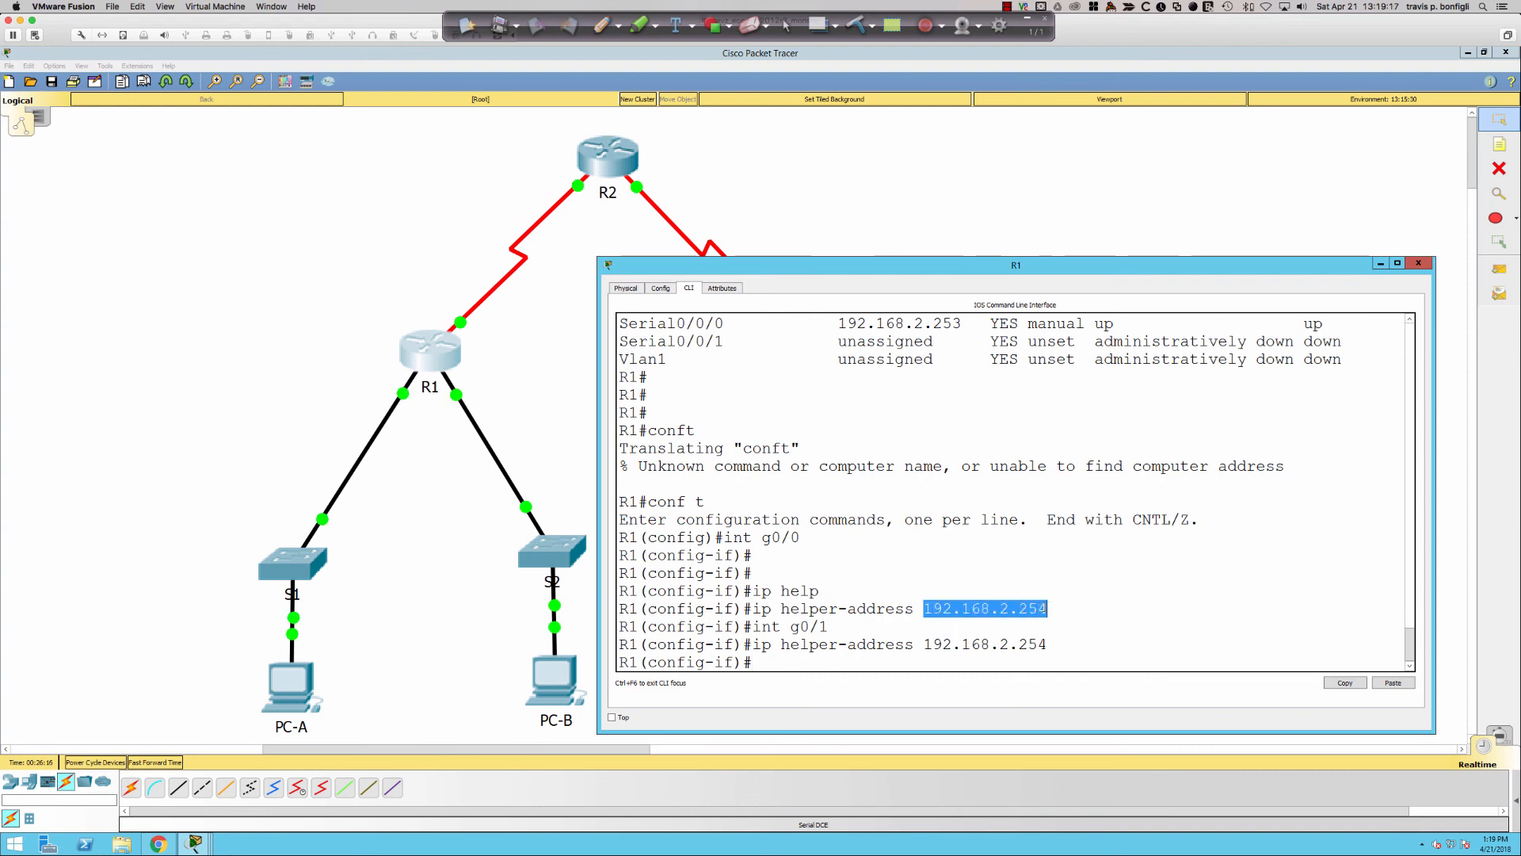
click(895, 580)
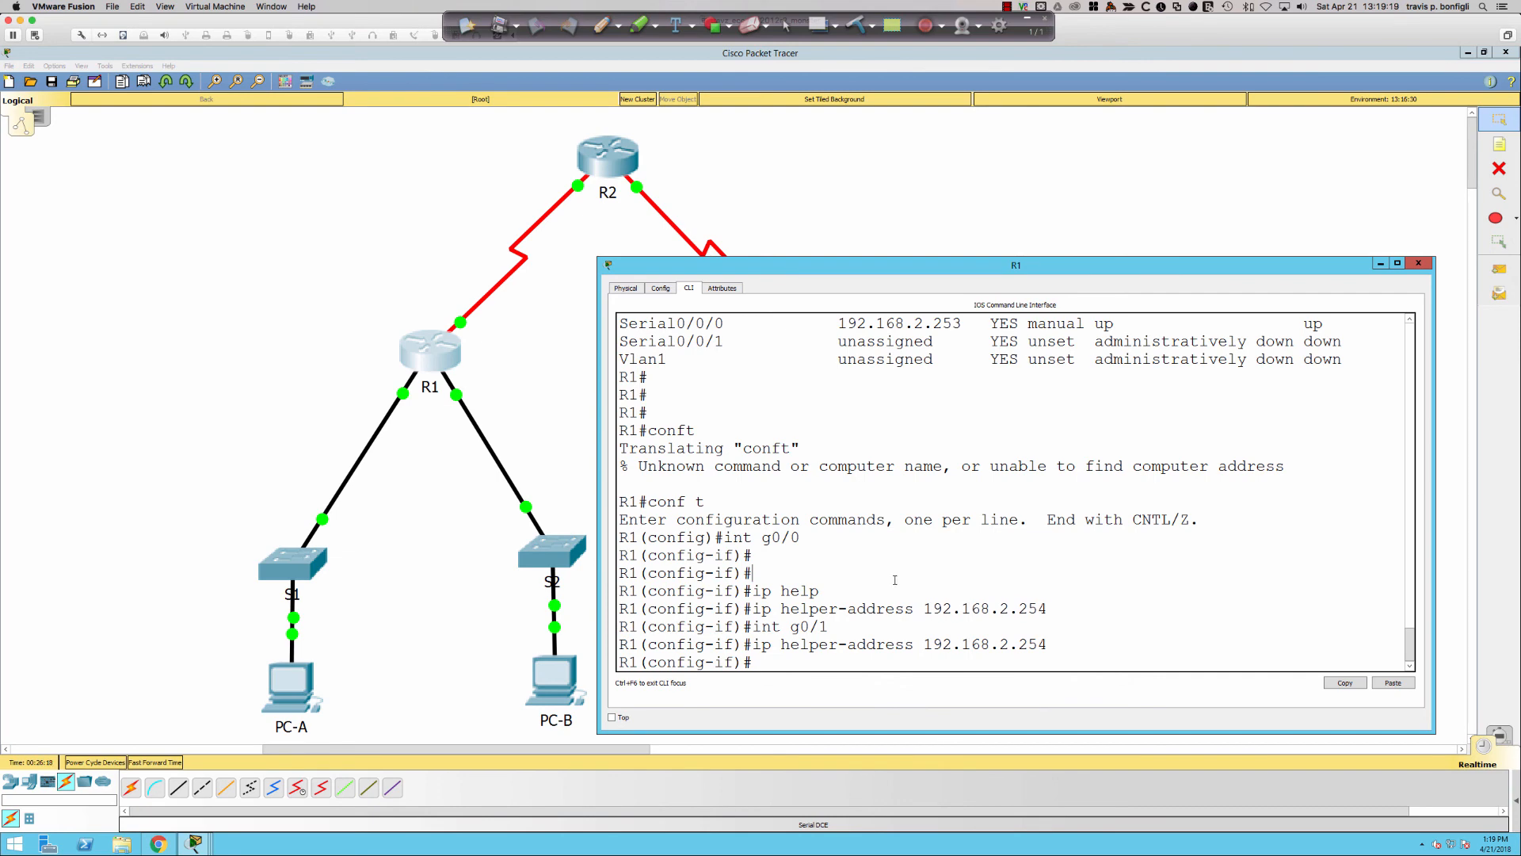
click(281, 680)
click(282, 679)
click(560, 301)
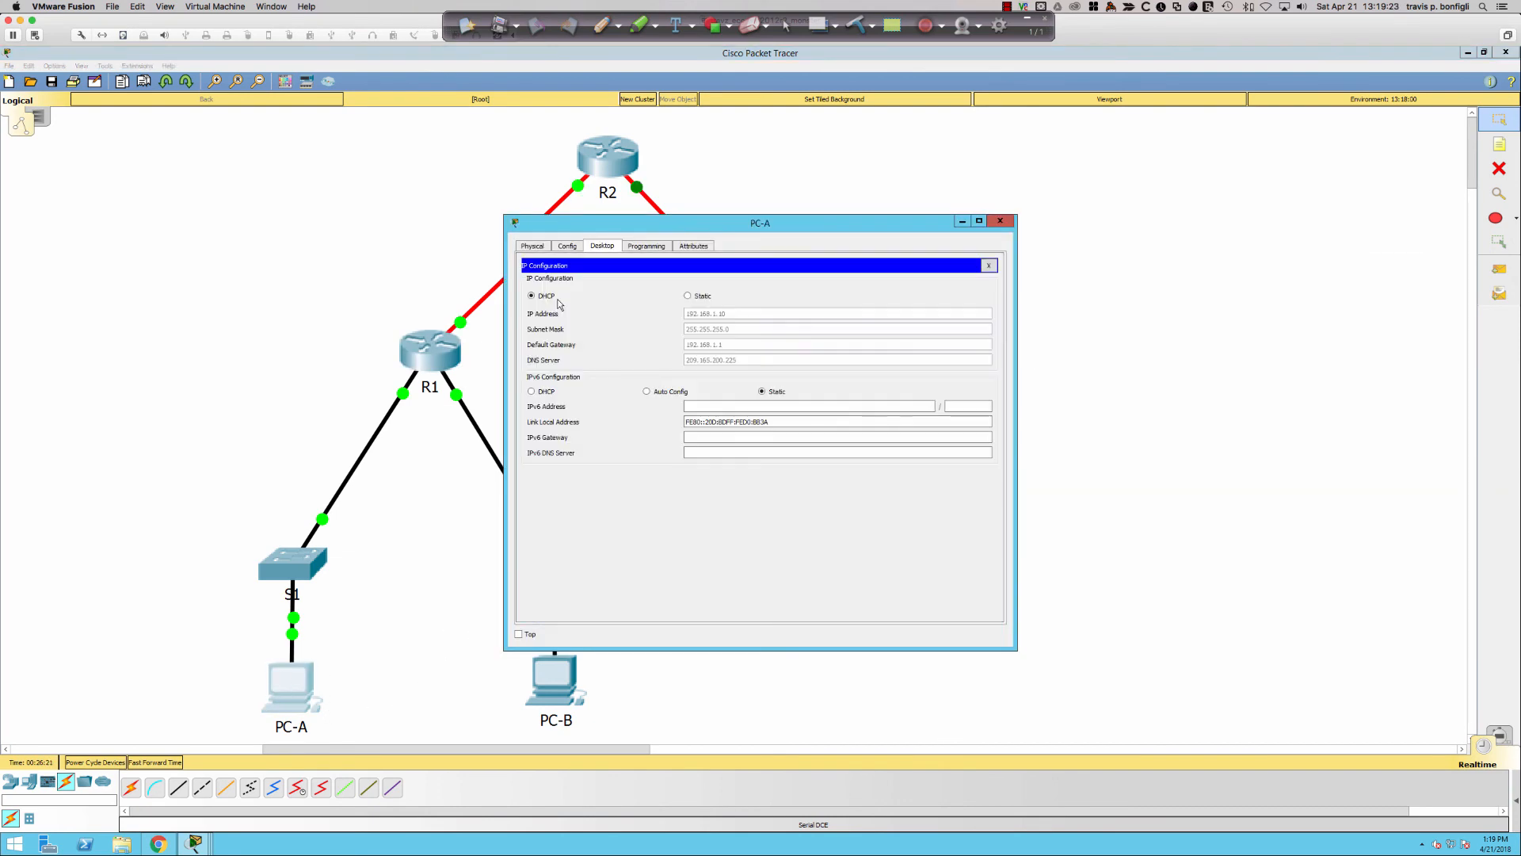
click(466, 439)
click(550, 672)
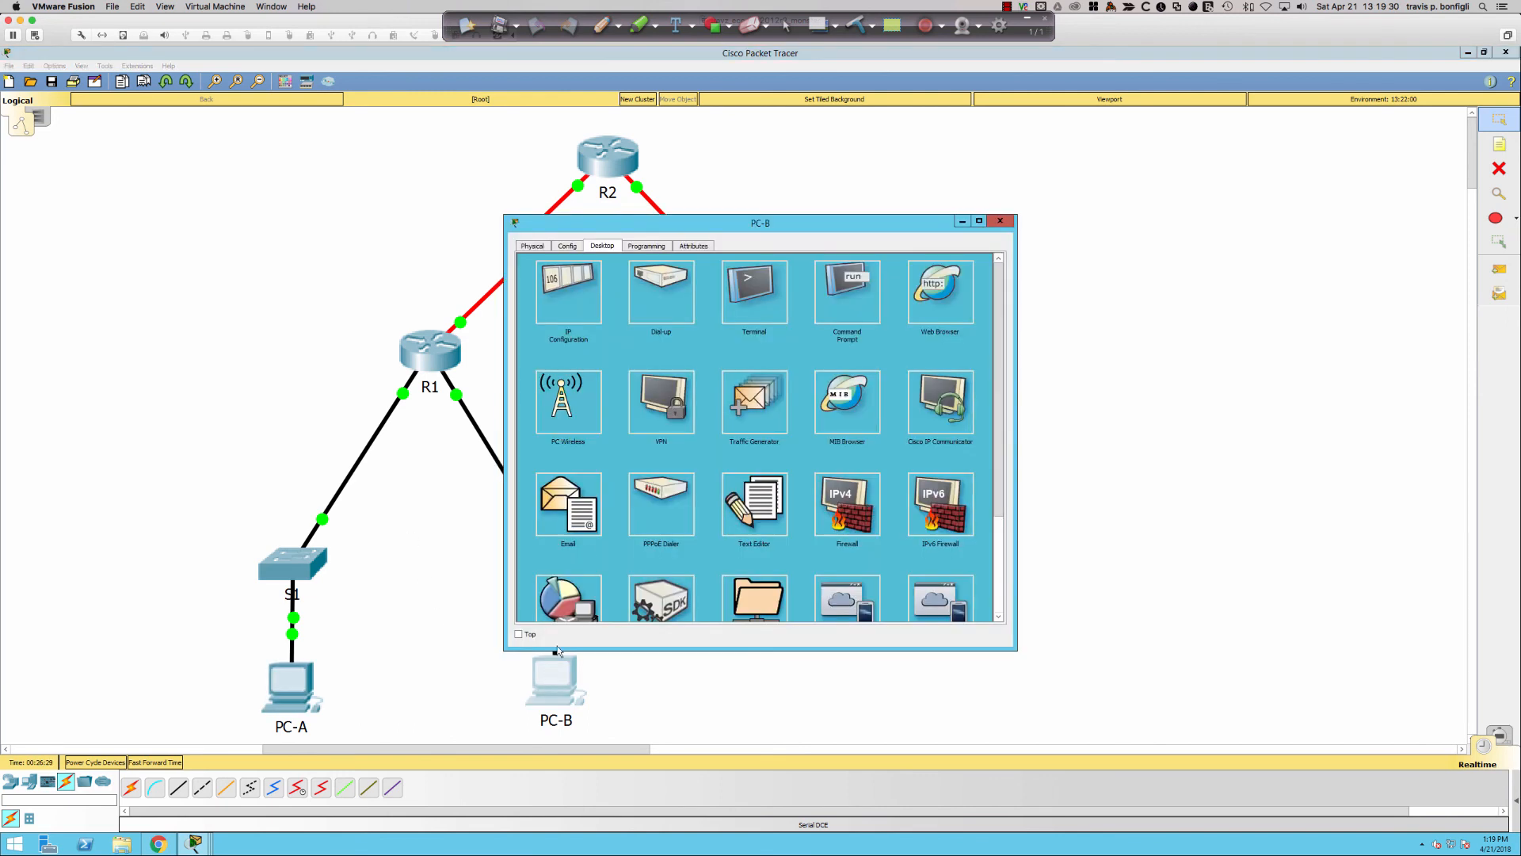
click(557, 321)
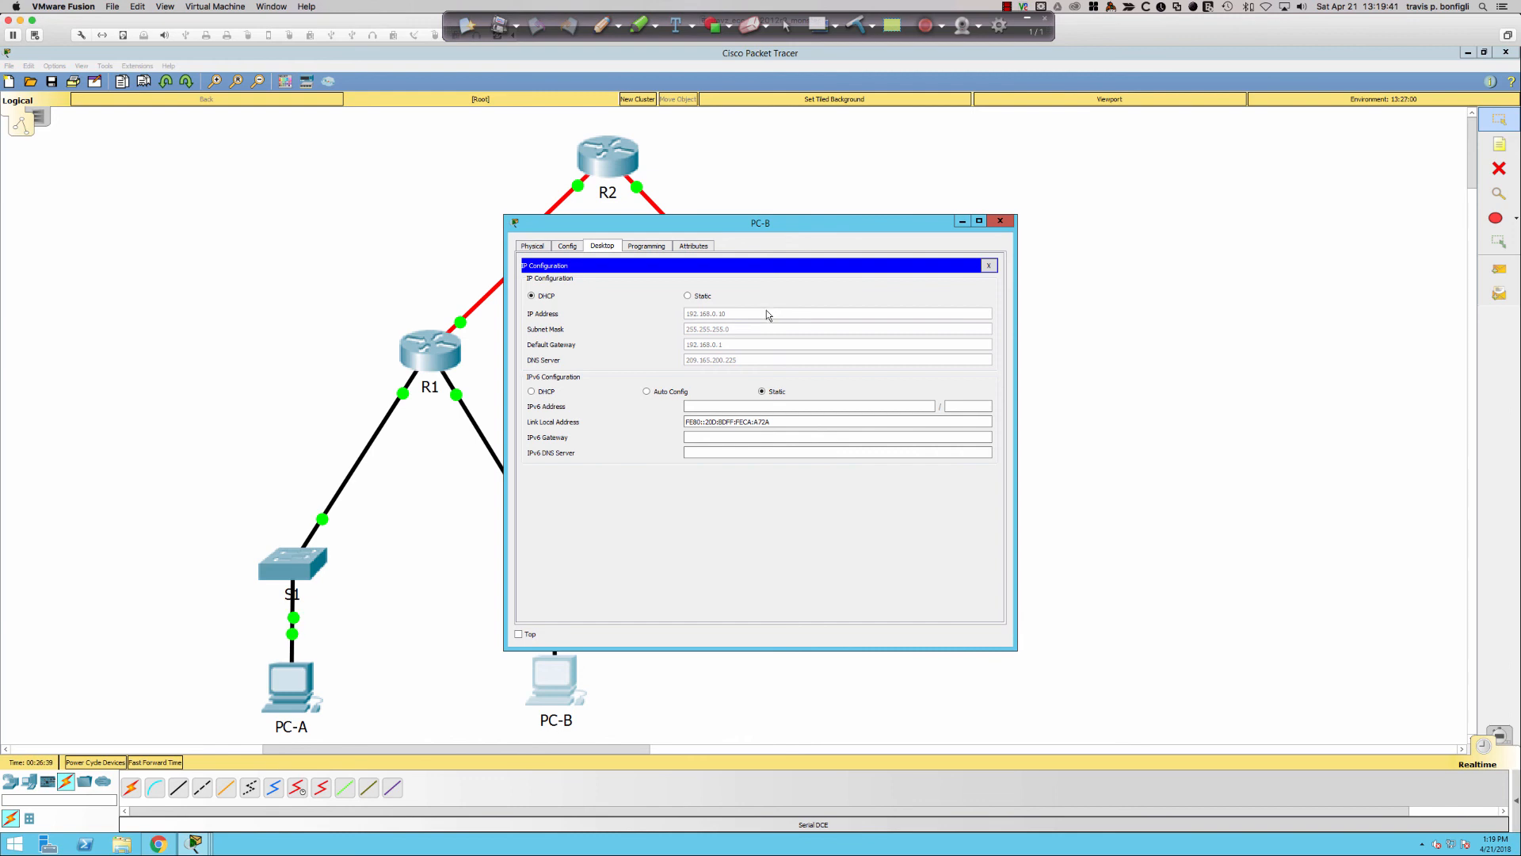
click(1000, 220)
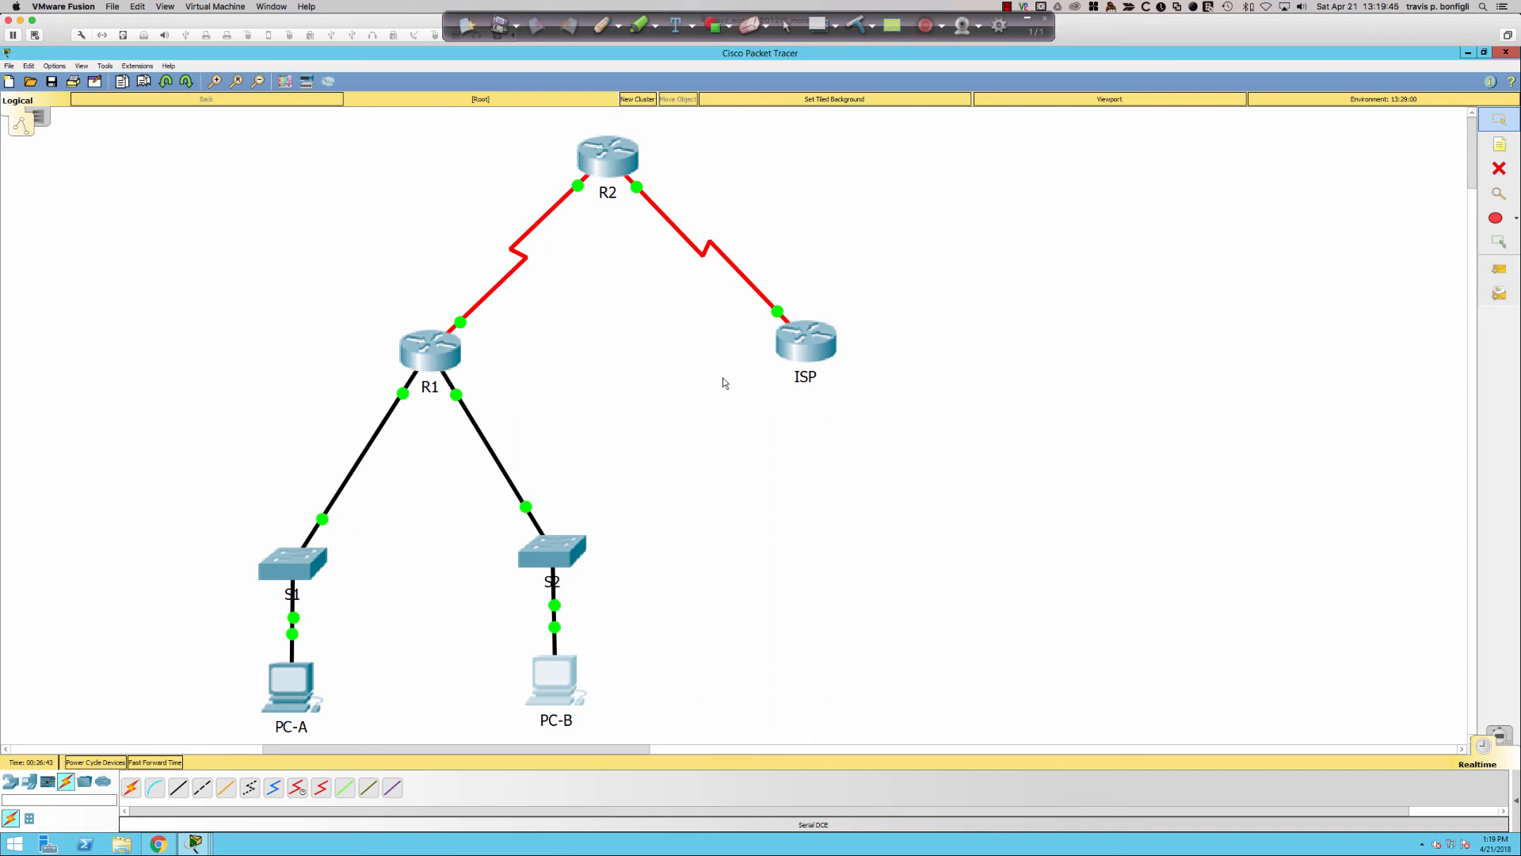
- Review R1's running configuration with do sh ru
click(431, 352)
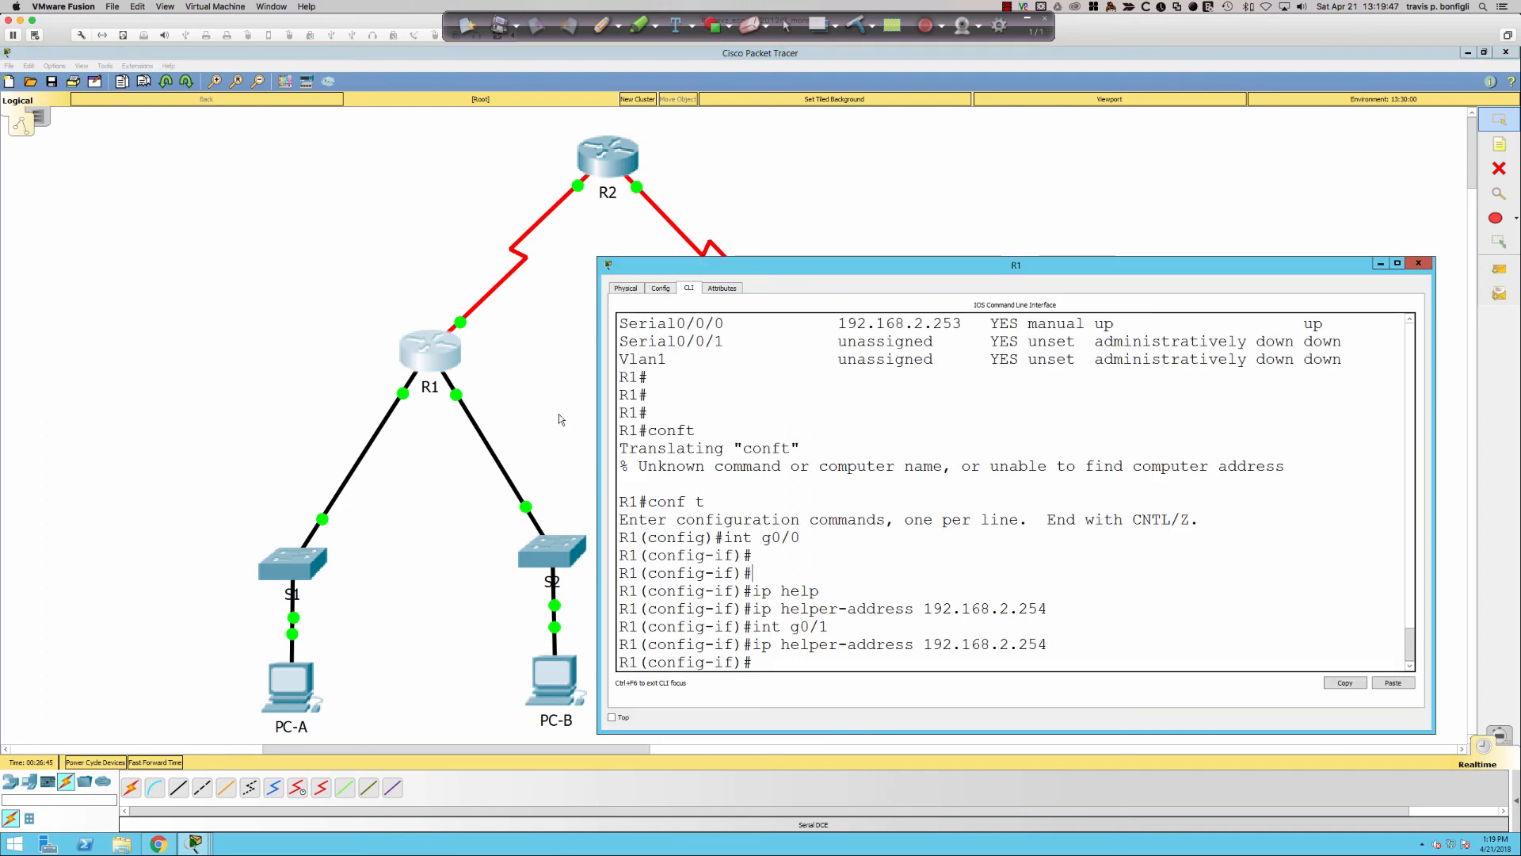
key(Return)
key(Return)
key(Return)
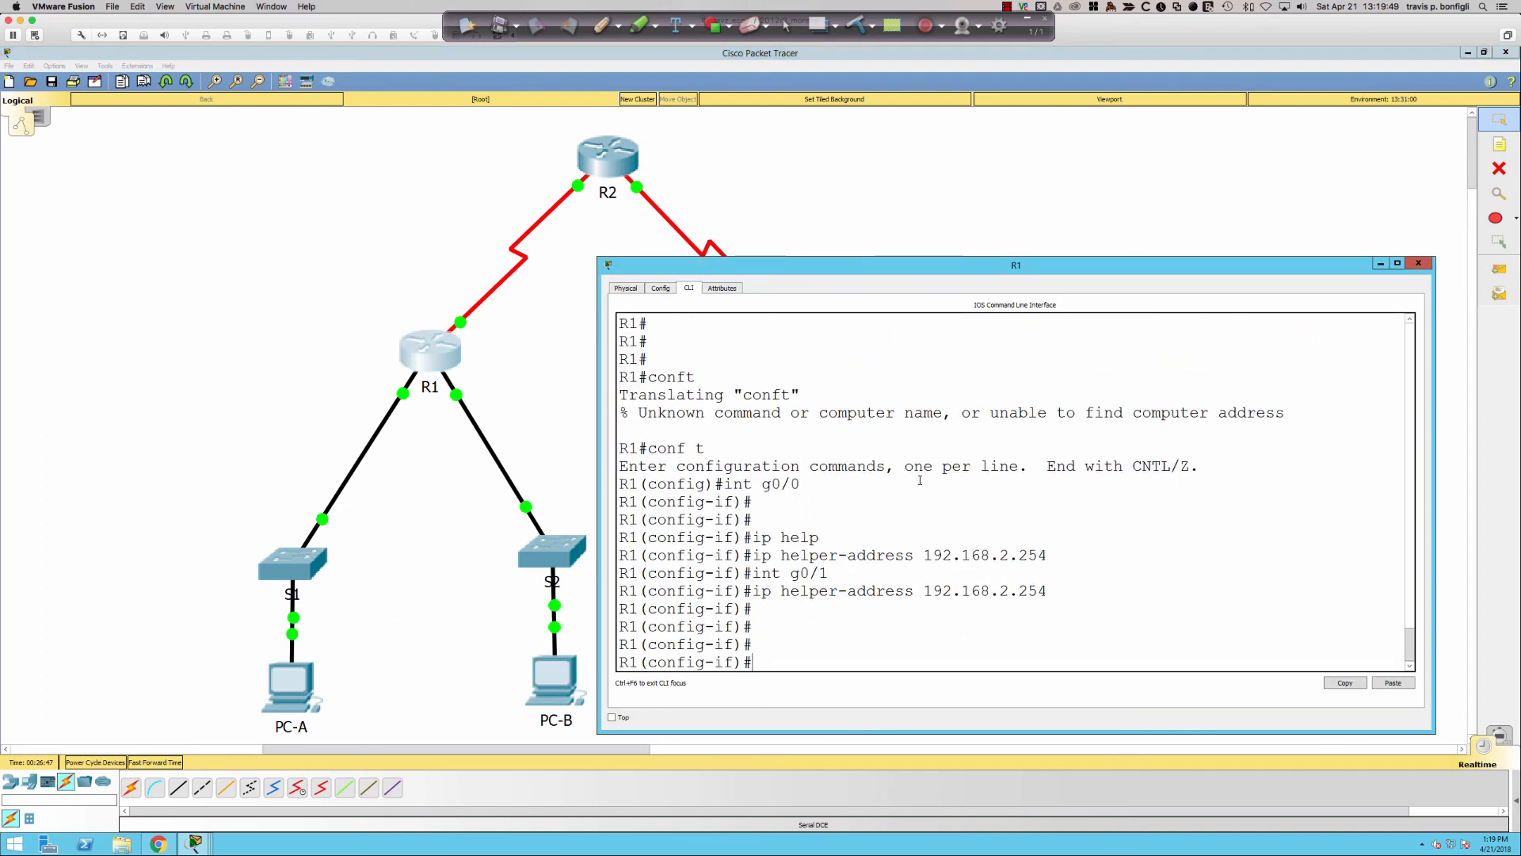
text(do sh ru)
key(Return)
key(space)
key(space)
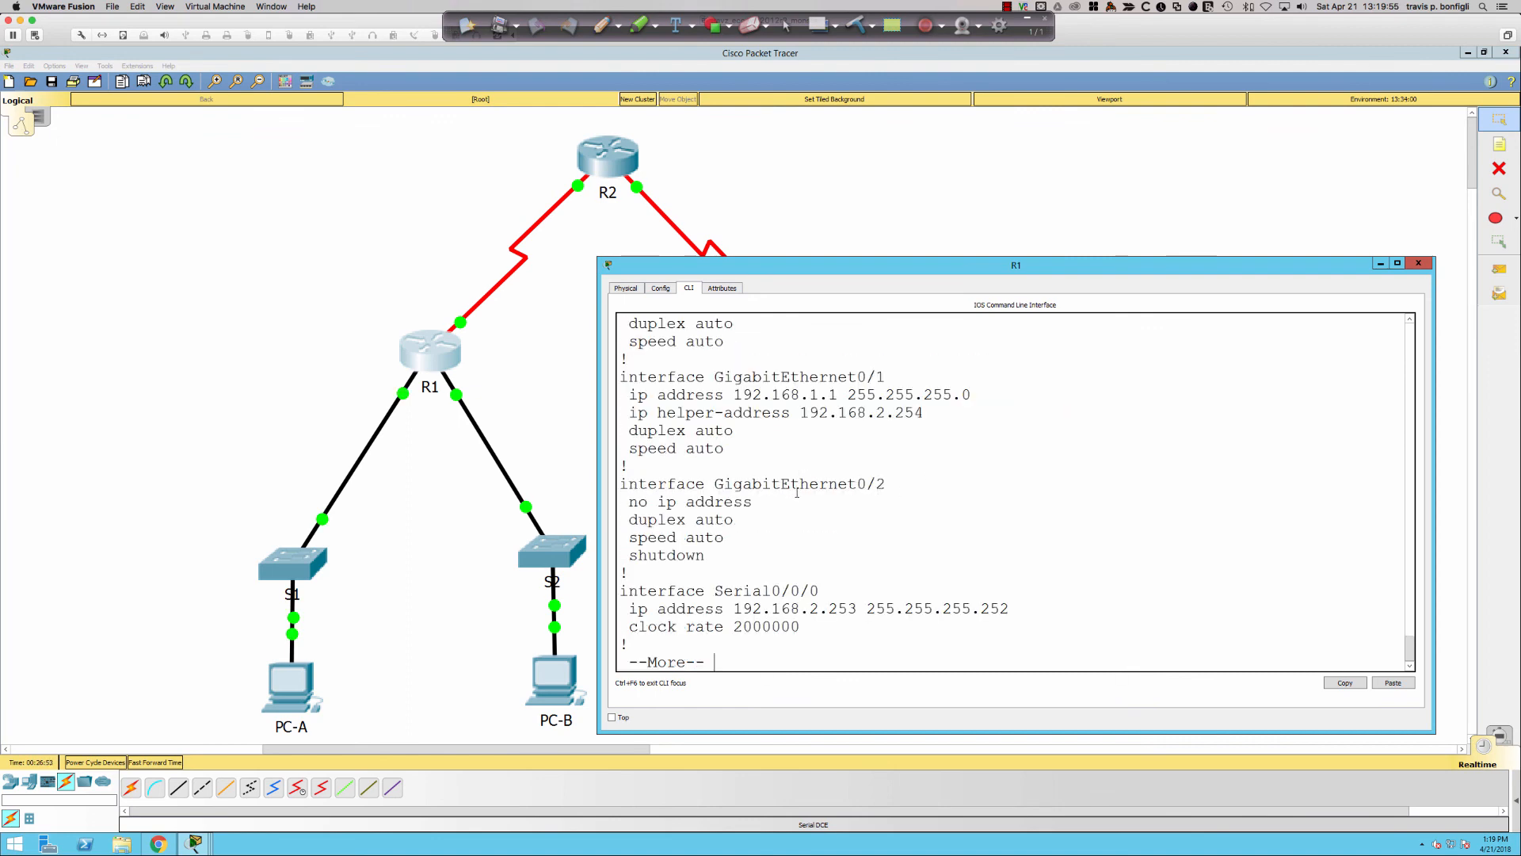
scroll(797, 492, up, 2)
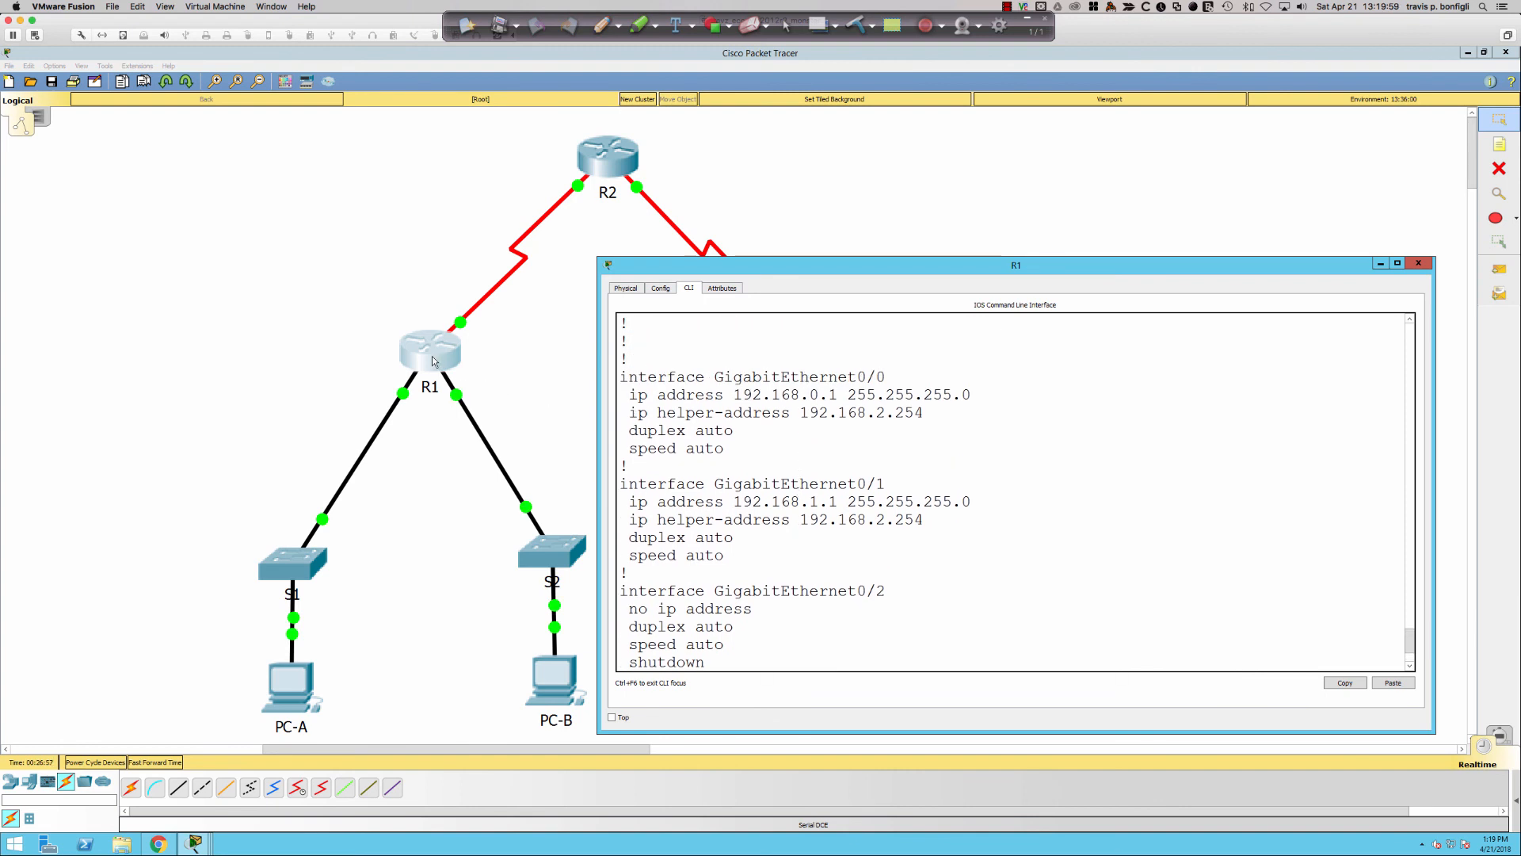
scroll(950, 594, down, 3)
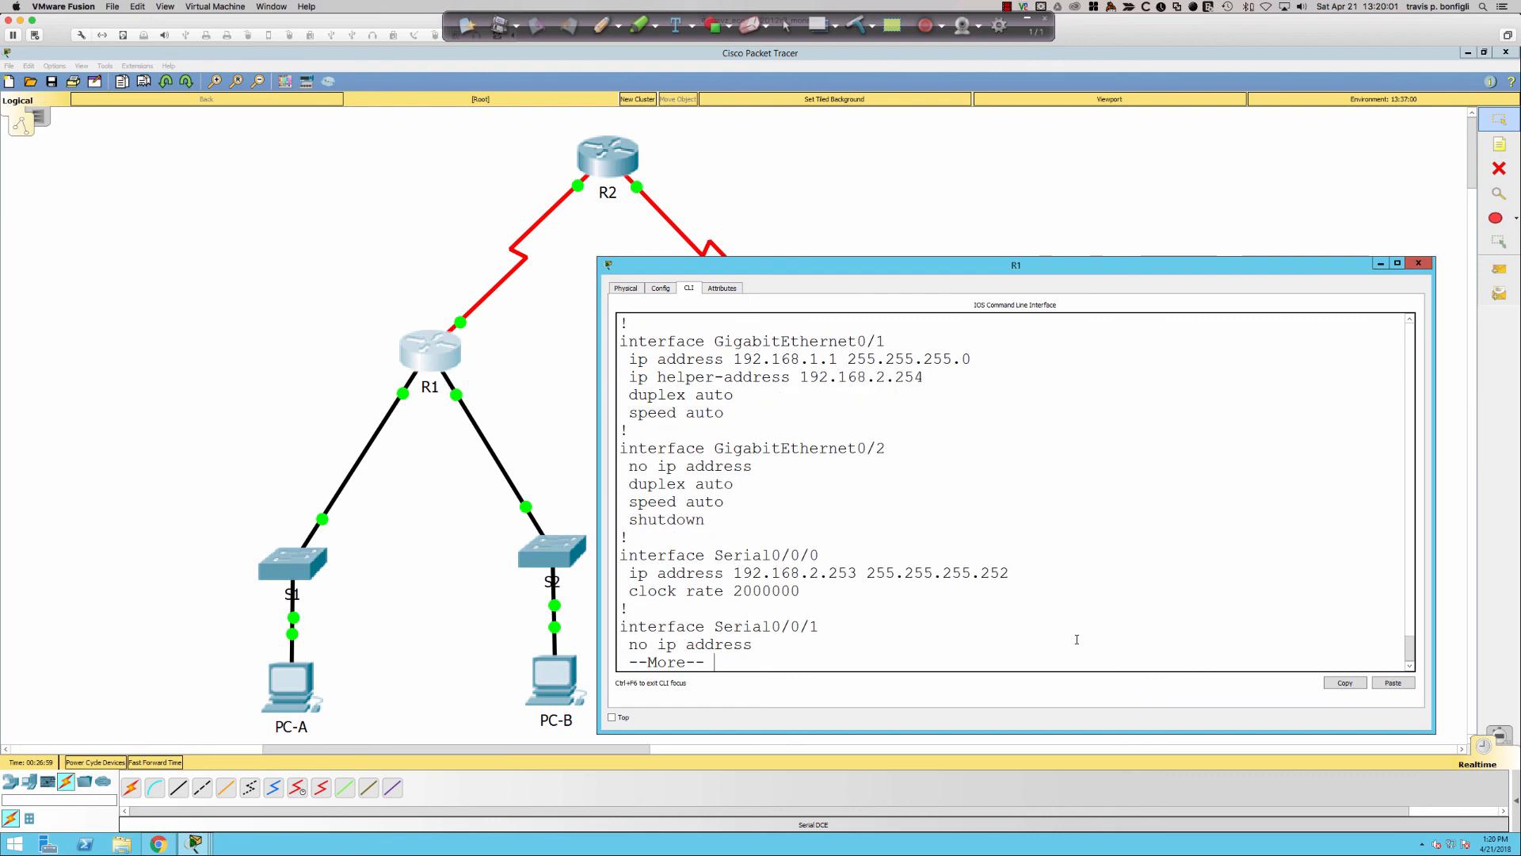
- Shut down R1's GigabitEthernet0/0 and return to the topology
text(qint gi0)
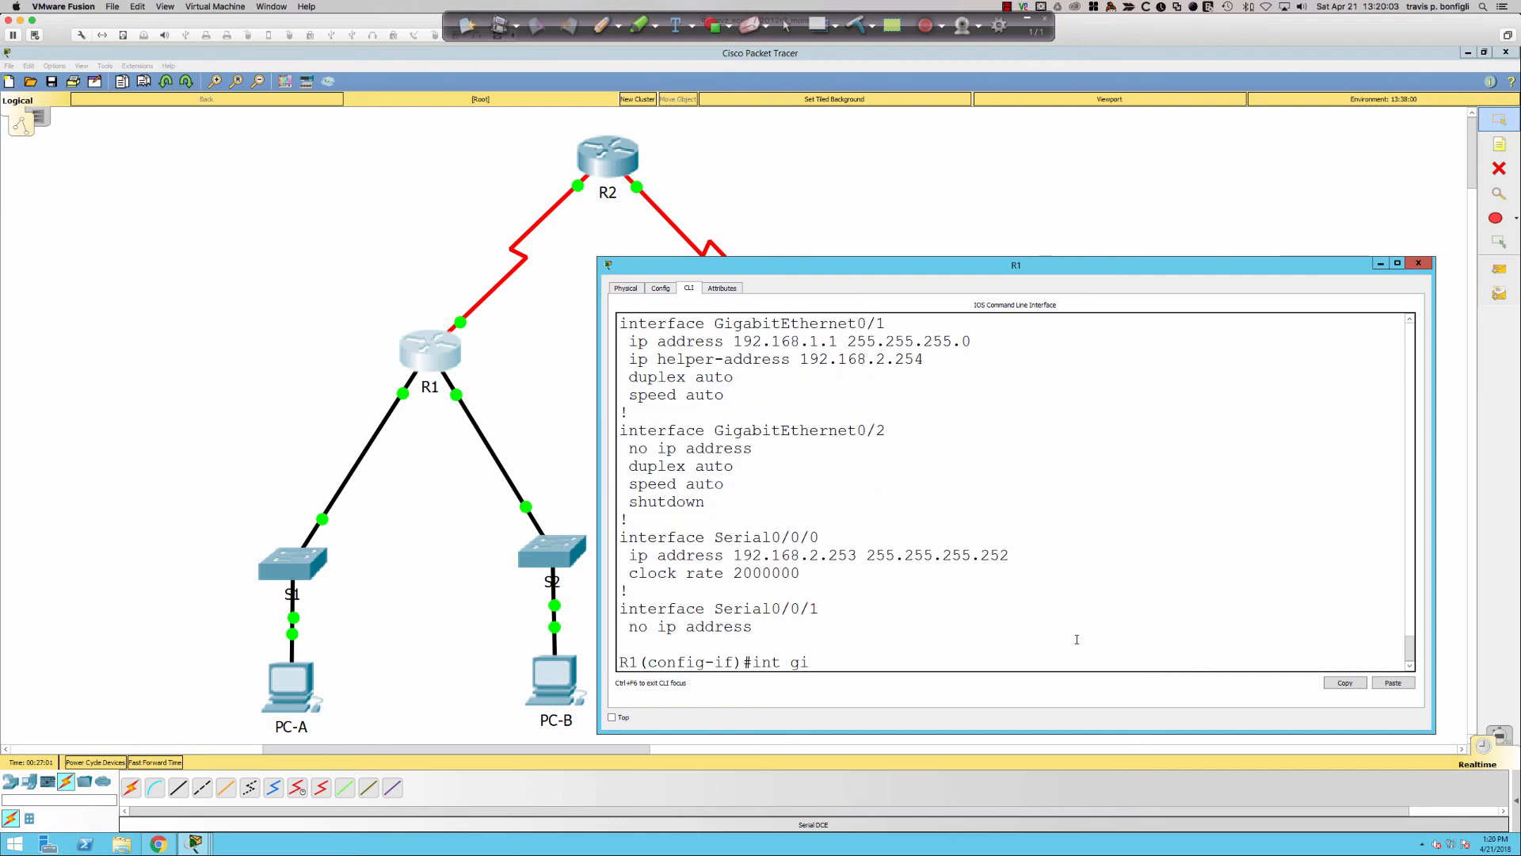
text(/0)
key(Return)
text(shut)
key(Return)
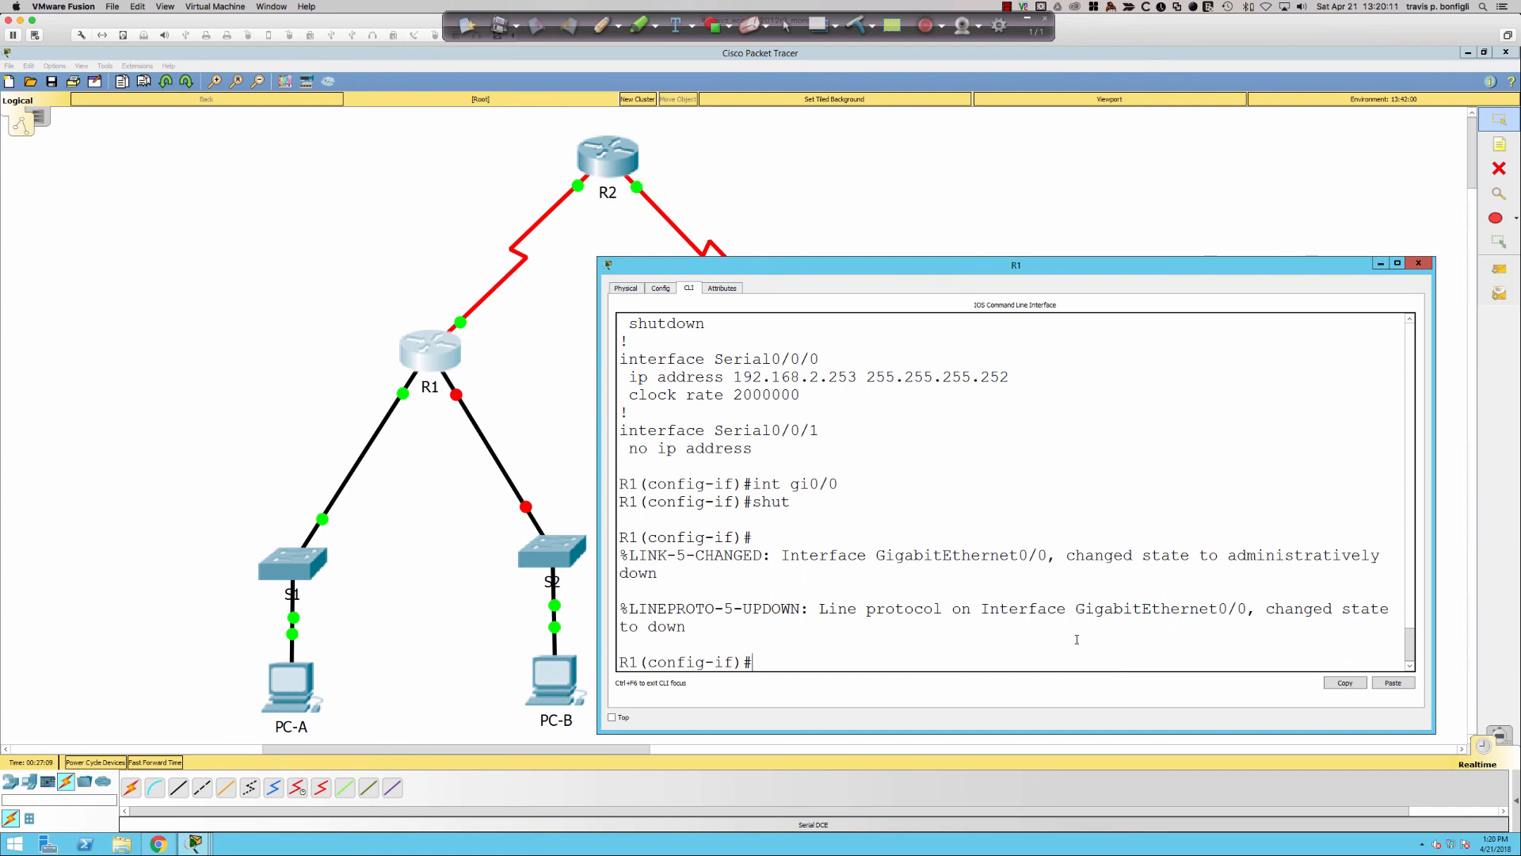
click(545, 470)
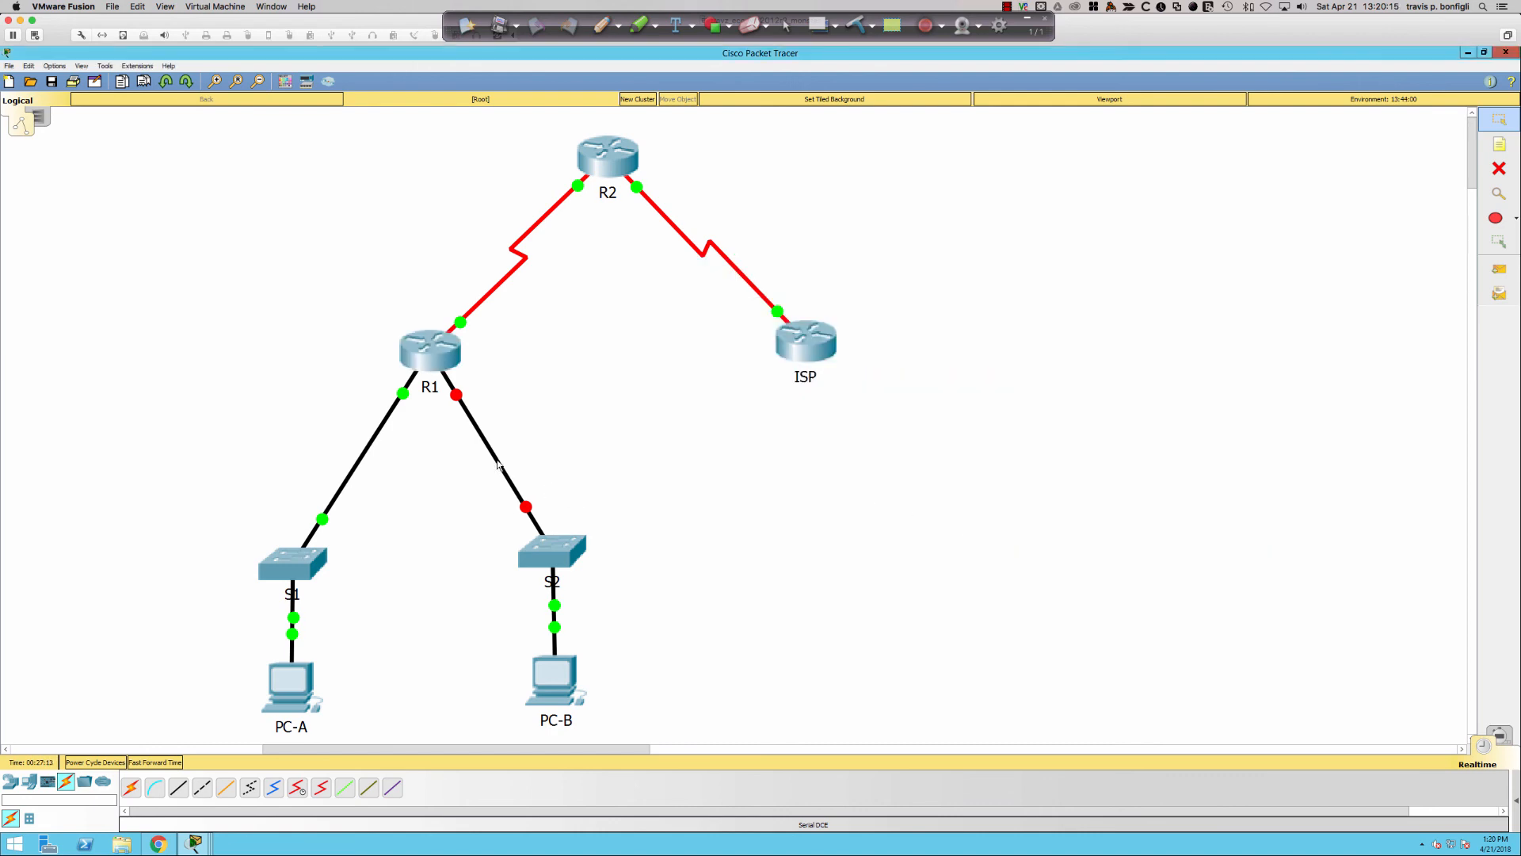
- Delete the existing links between R1 and switches S1 and S2
click(1500, 168)
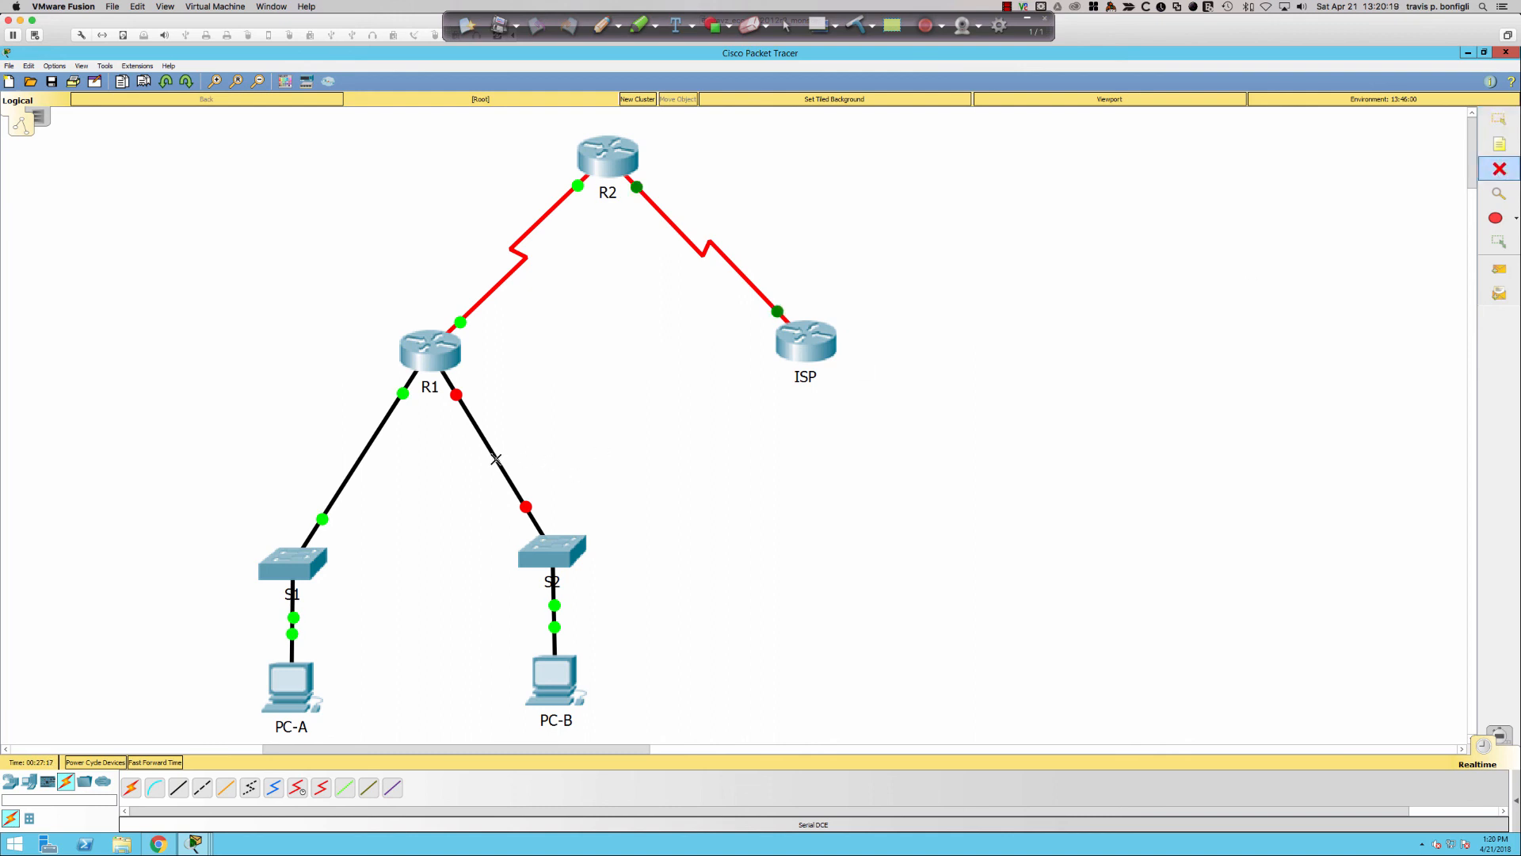
click(496, 458)
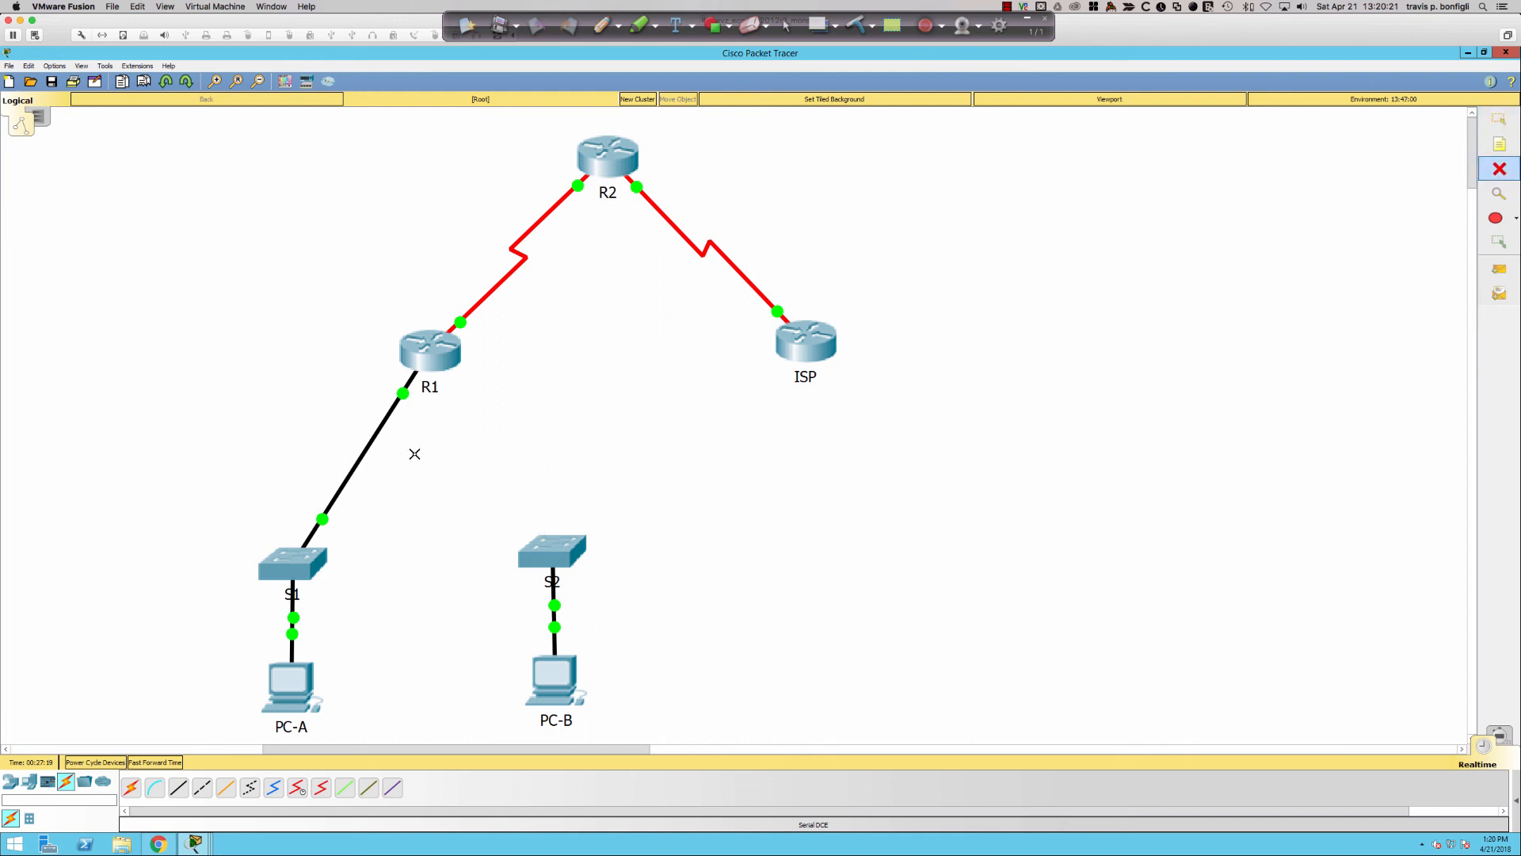
click(365, 452)
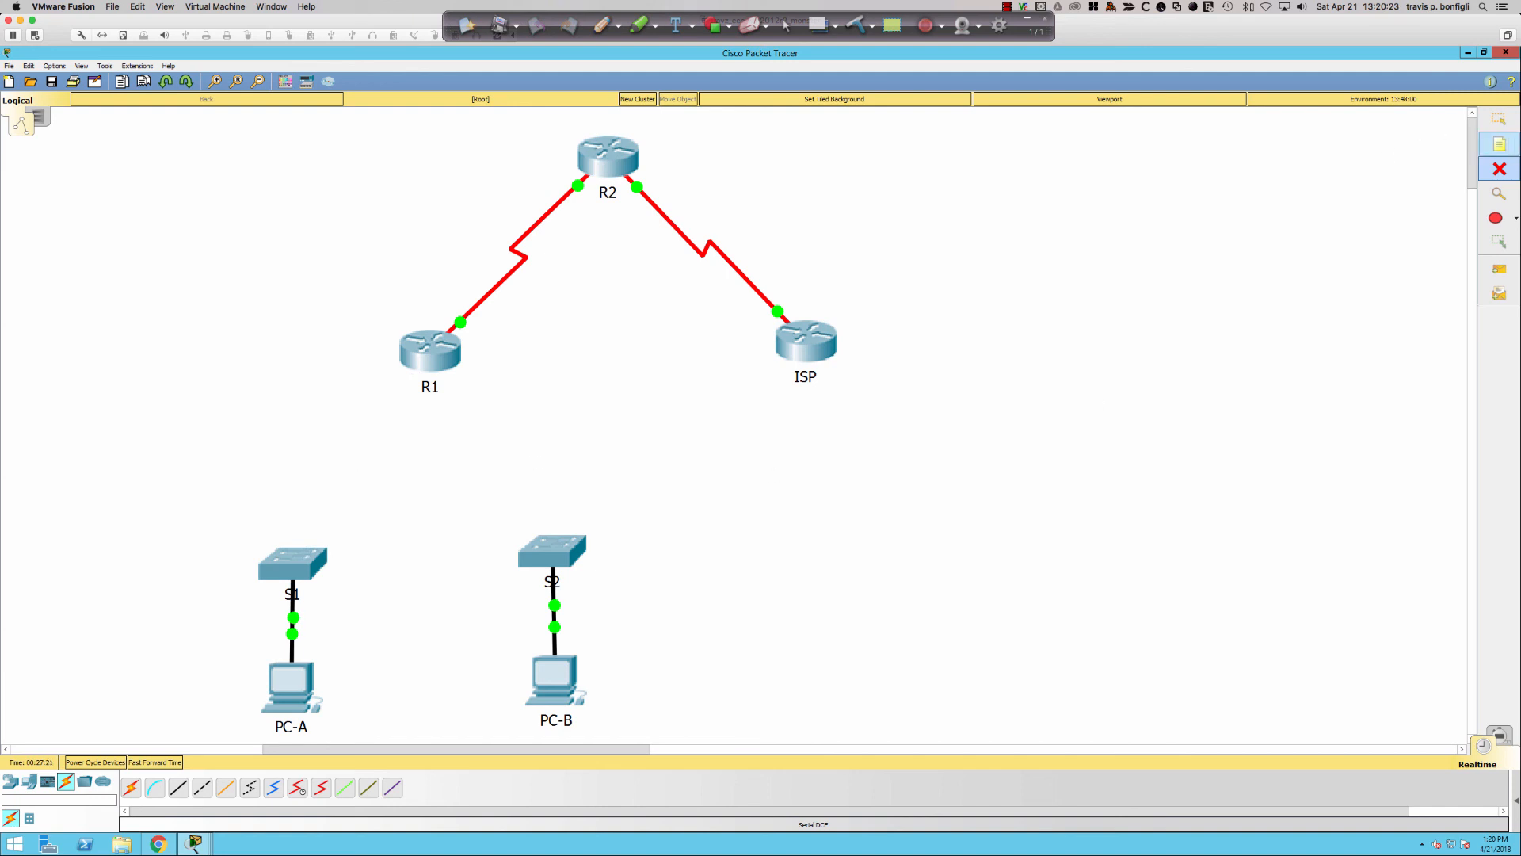
click(1500, 123)
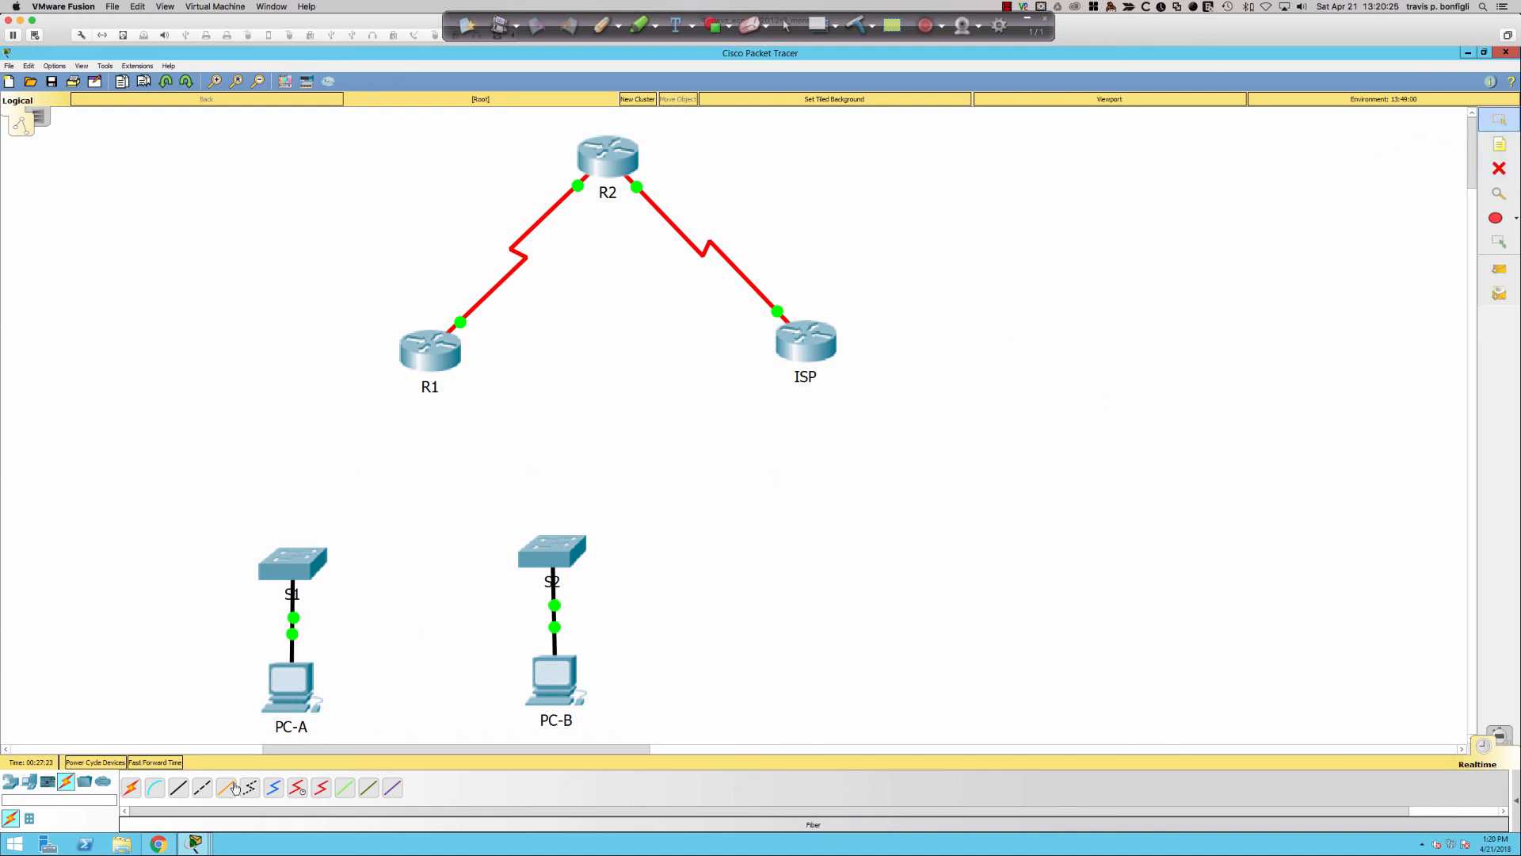
- Connect S1's FastEthernet0/5 to R1's GigabitEthernet0/1 with a copper straight-through cable
click(179, 788)
click(297, 557)
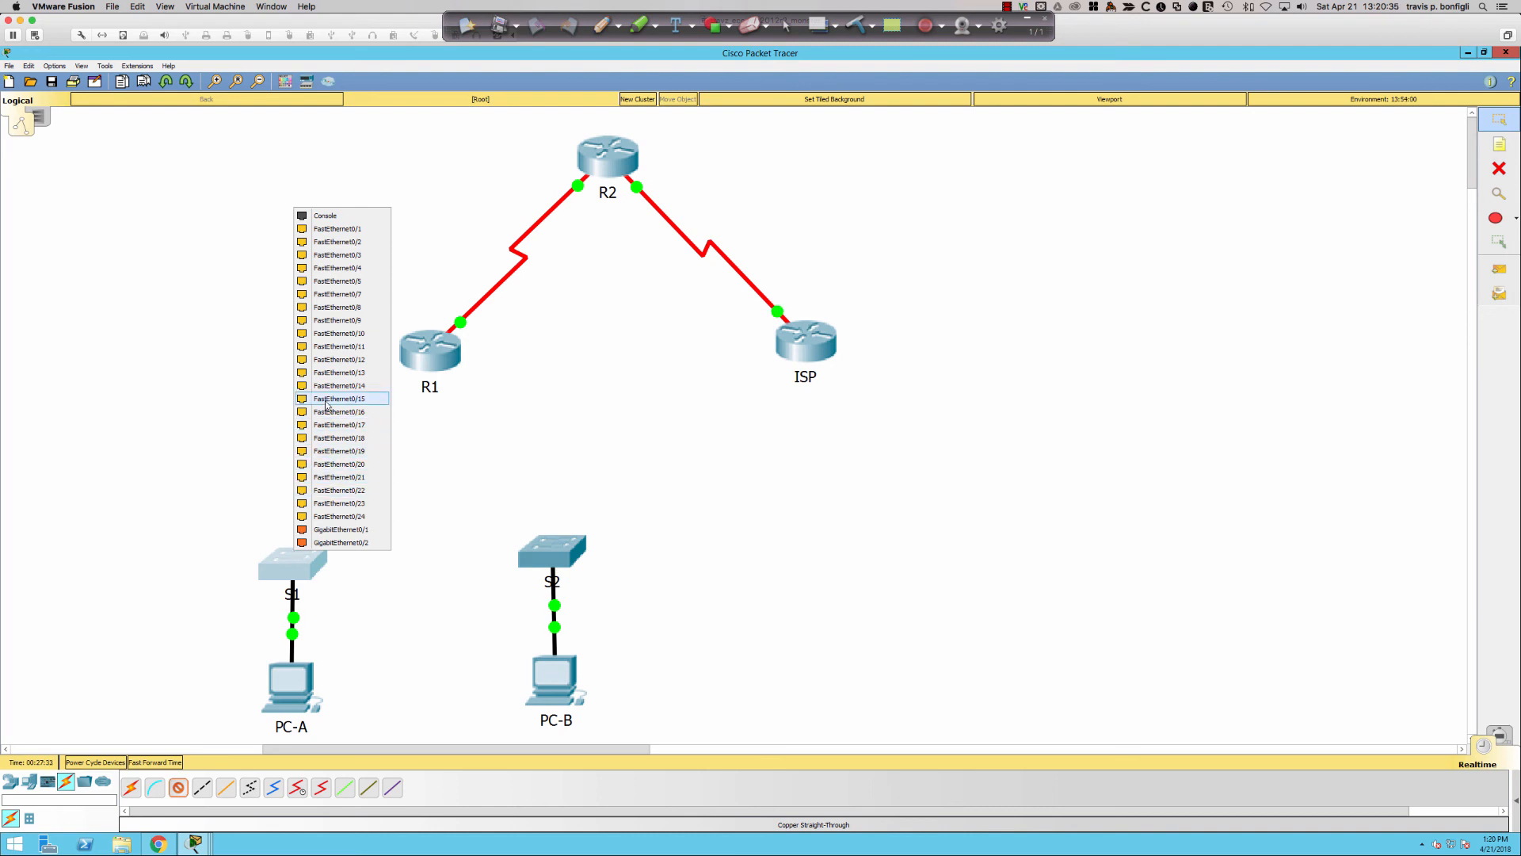
click(346, 283)
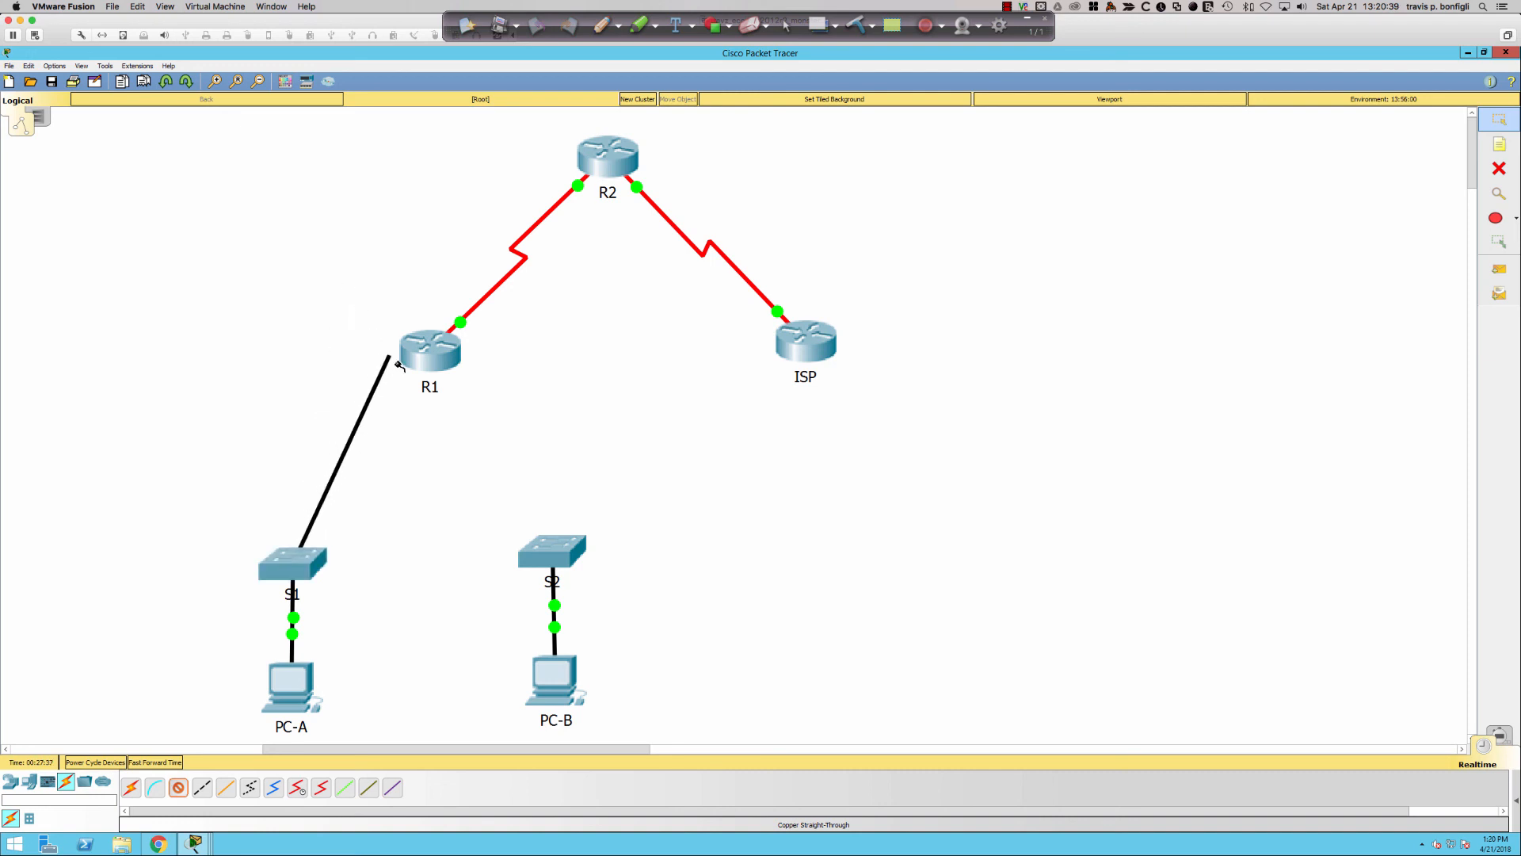
click(407, 367)
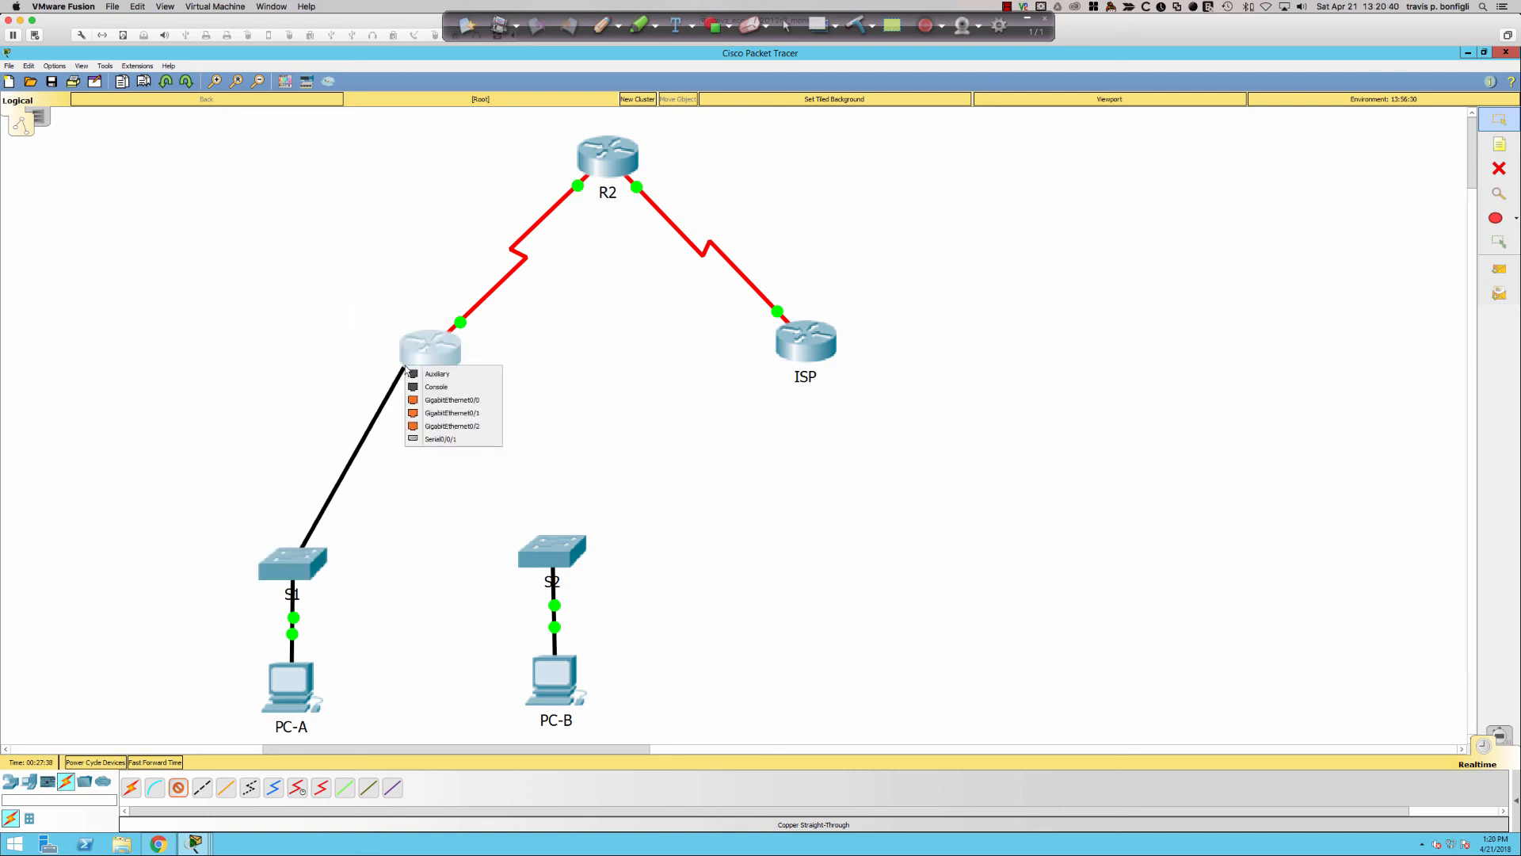
click(435, 413)
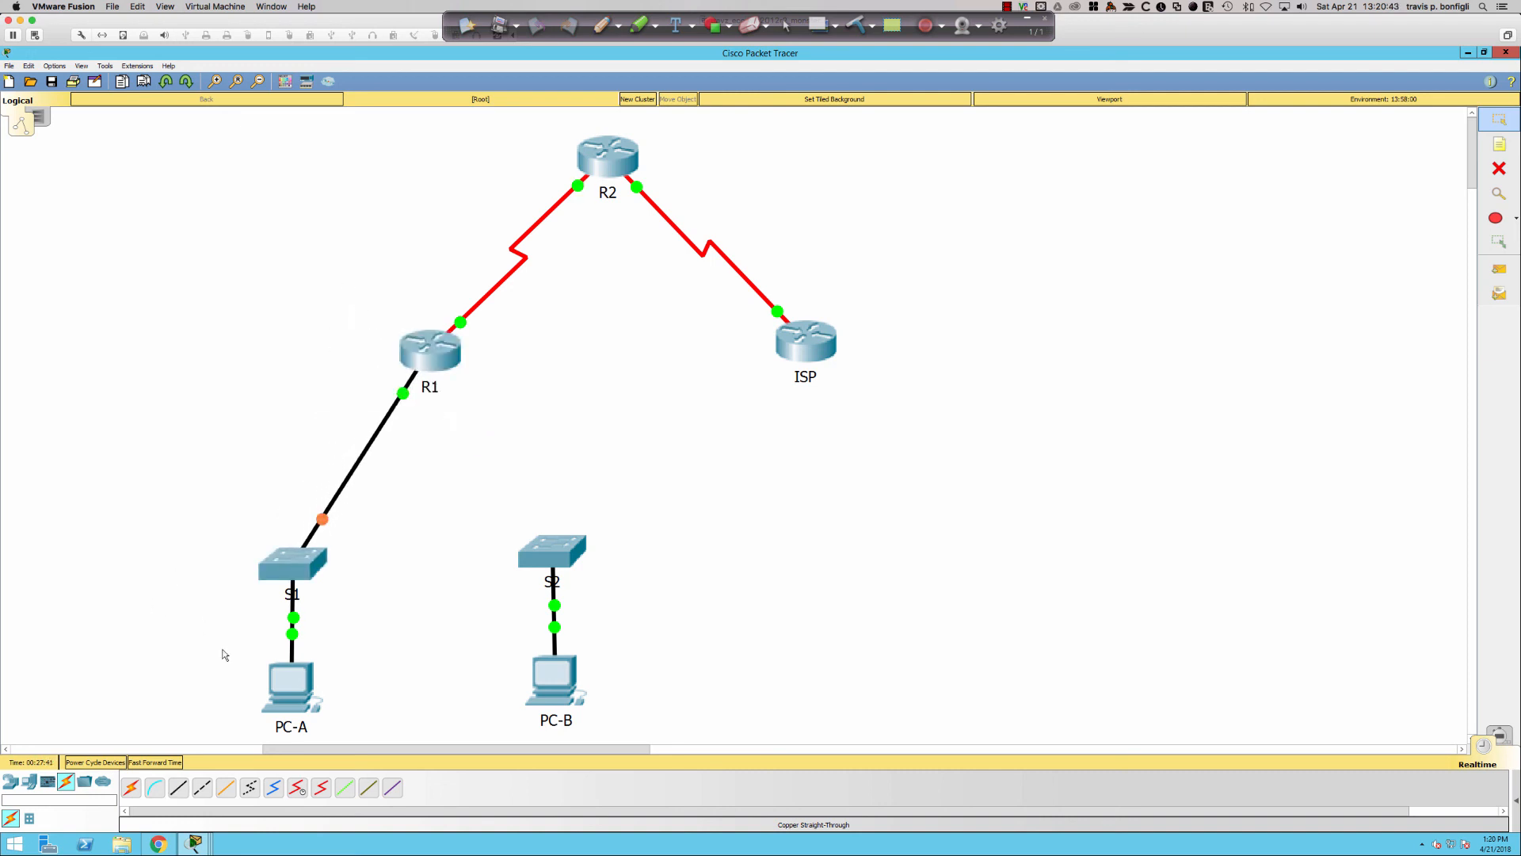
- Connect S2 to R1's GigabitEthernet0/0 with a copper straight-through cable, then reopen R1's CLI
click(201, 790)
click(559, 540)
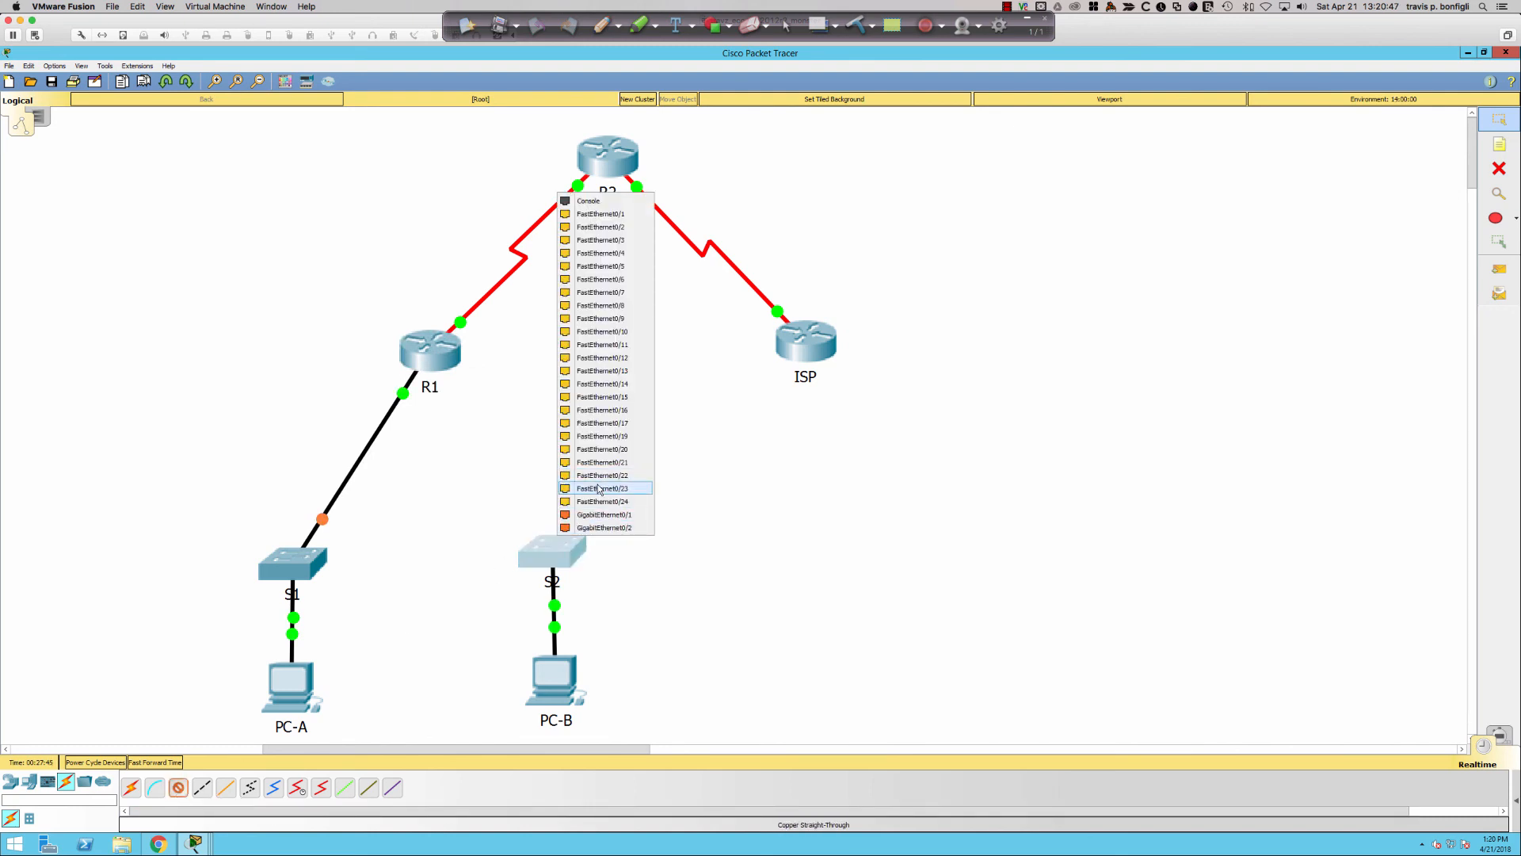
click(626, 346)
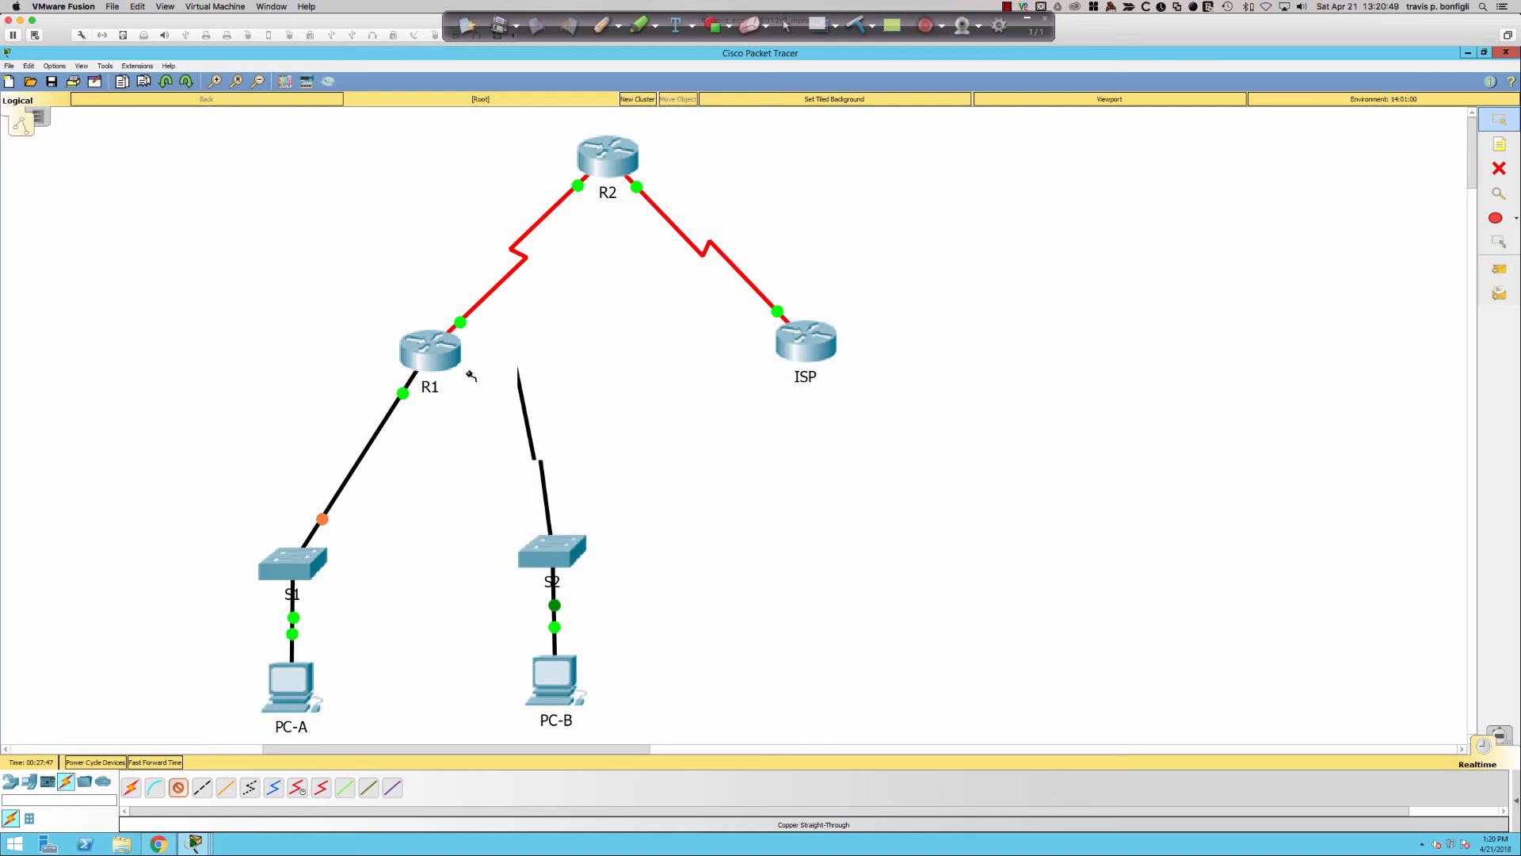
click(448, 371)
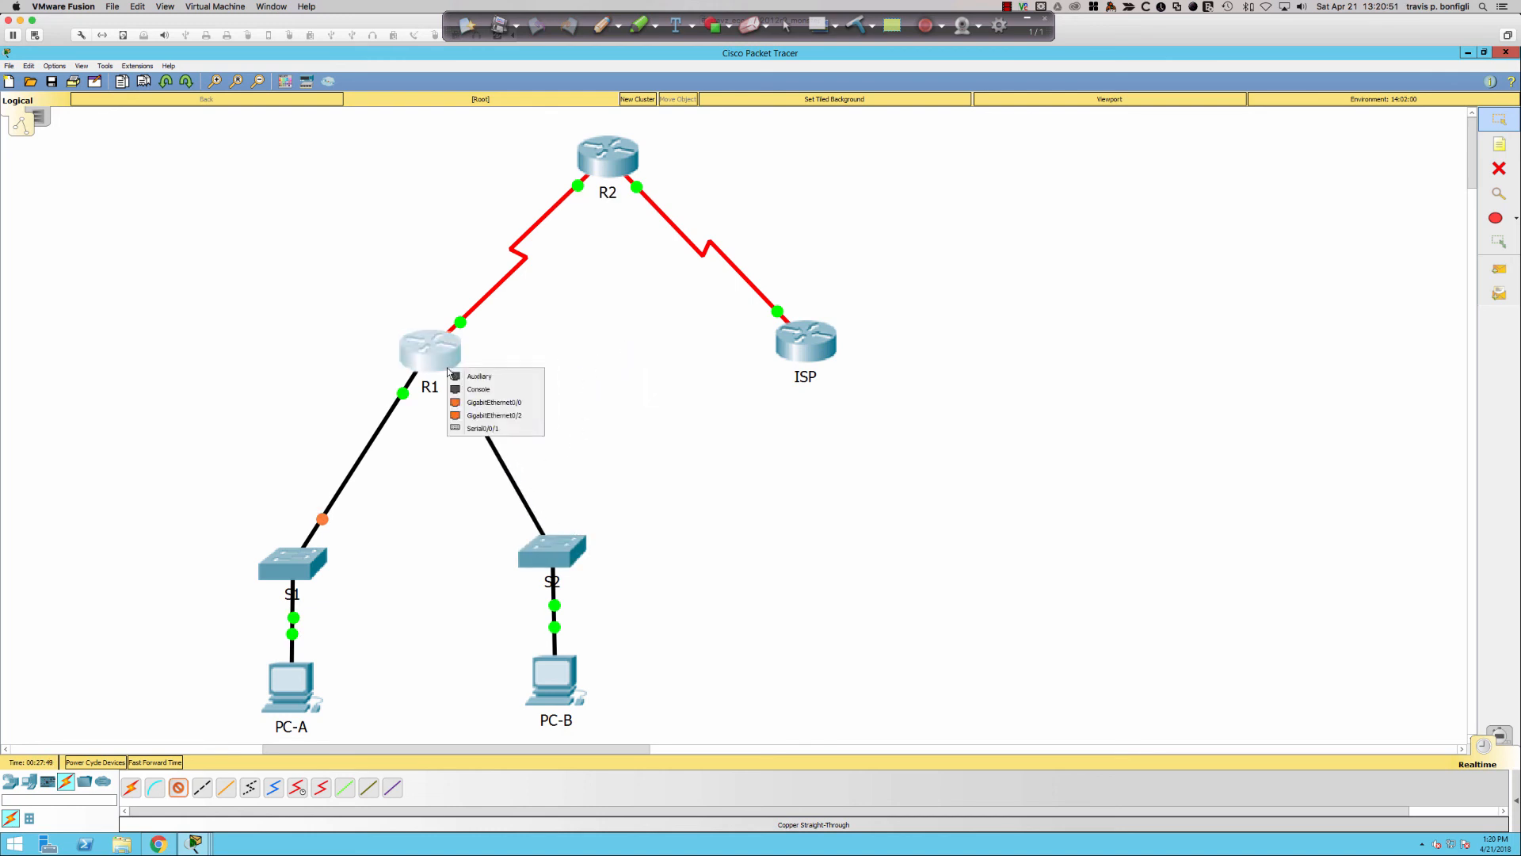
click(494, 404)
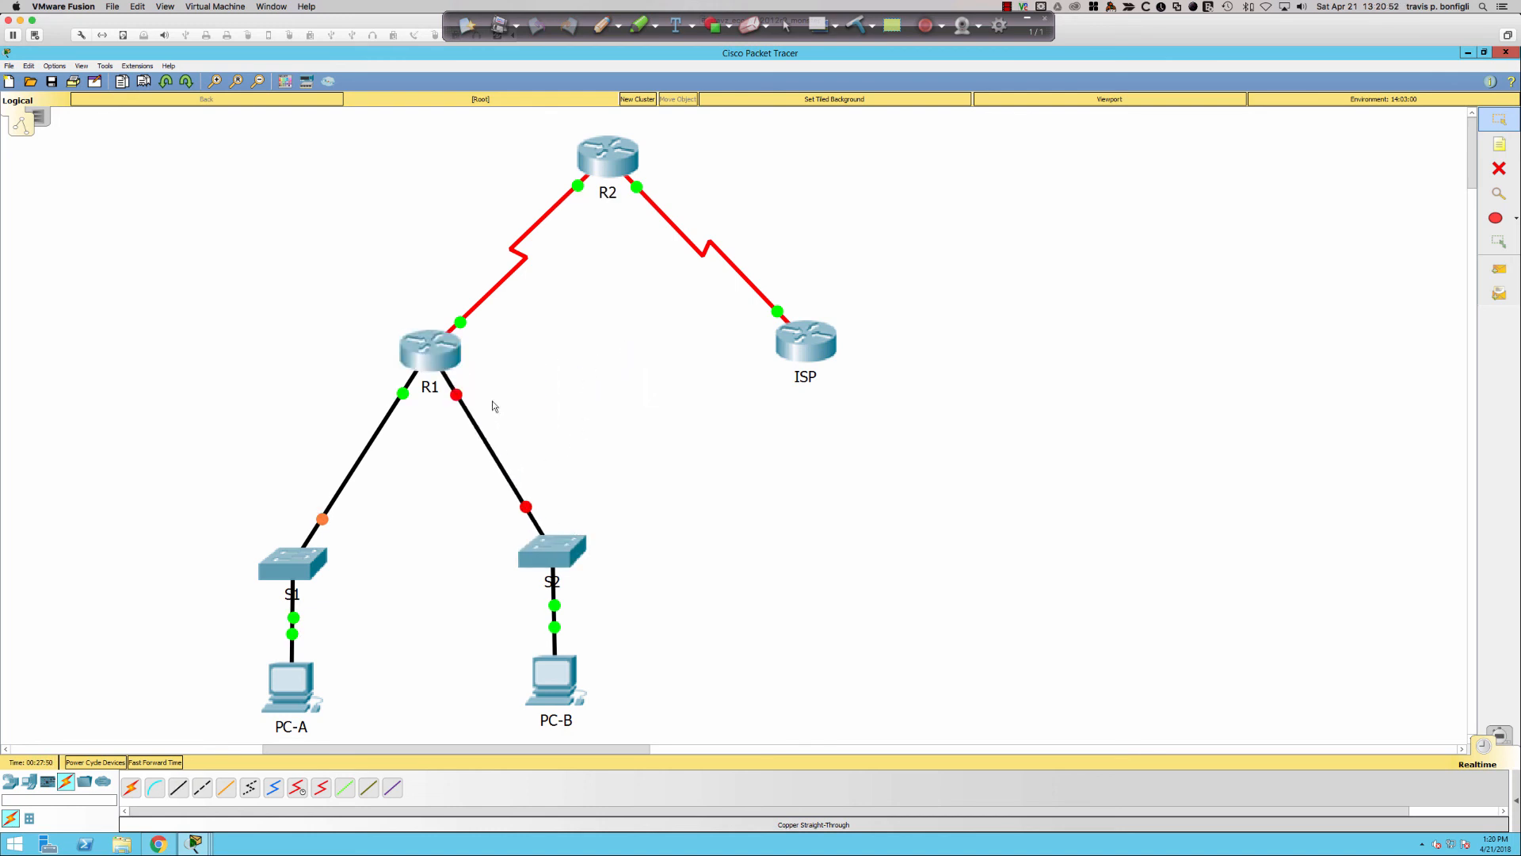
click(432, 353)
key(Return)
key(Return)
key(Return)
key(Return)
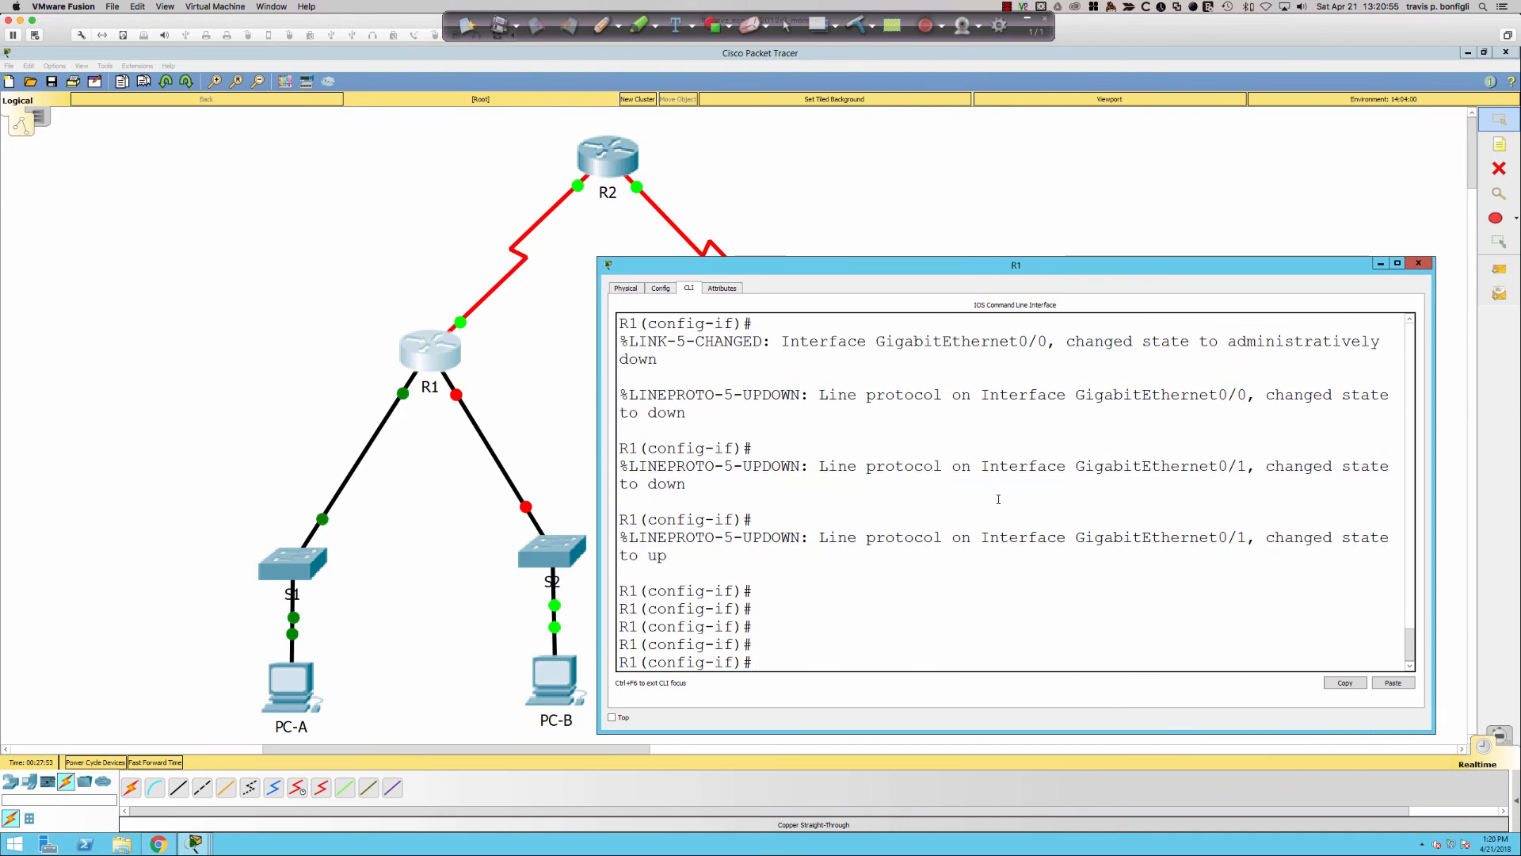
- Review R1's interface settings in the running configuration with 'do sh run'
text(do sh r un)
key(Return)
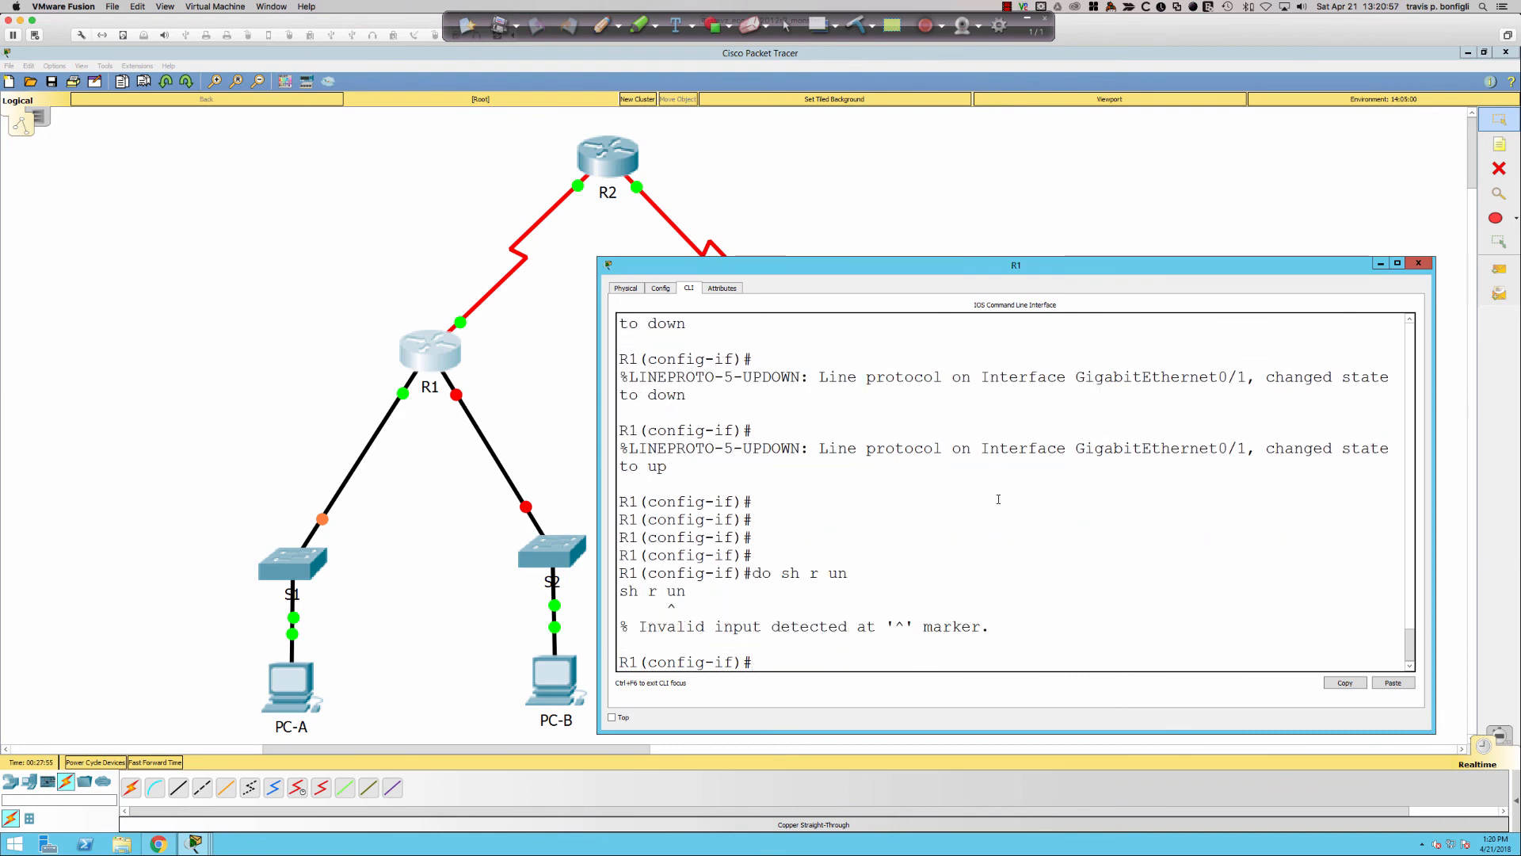
text(do sh run)
key(Return)
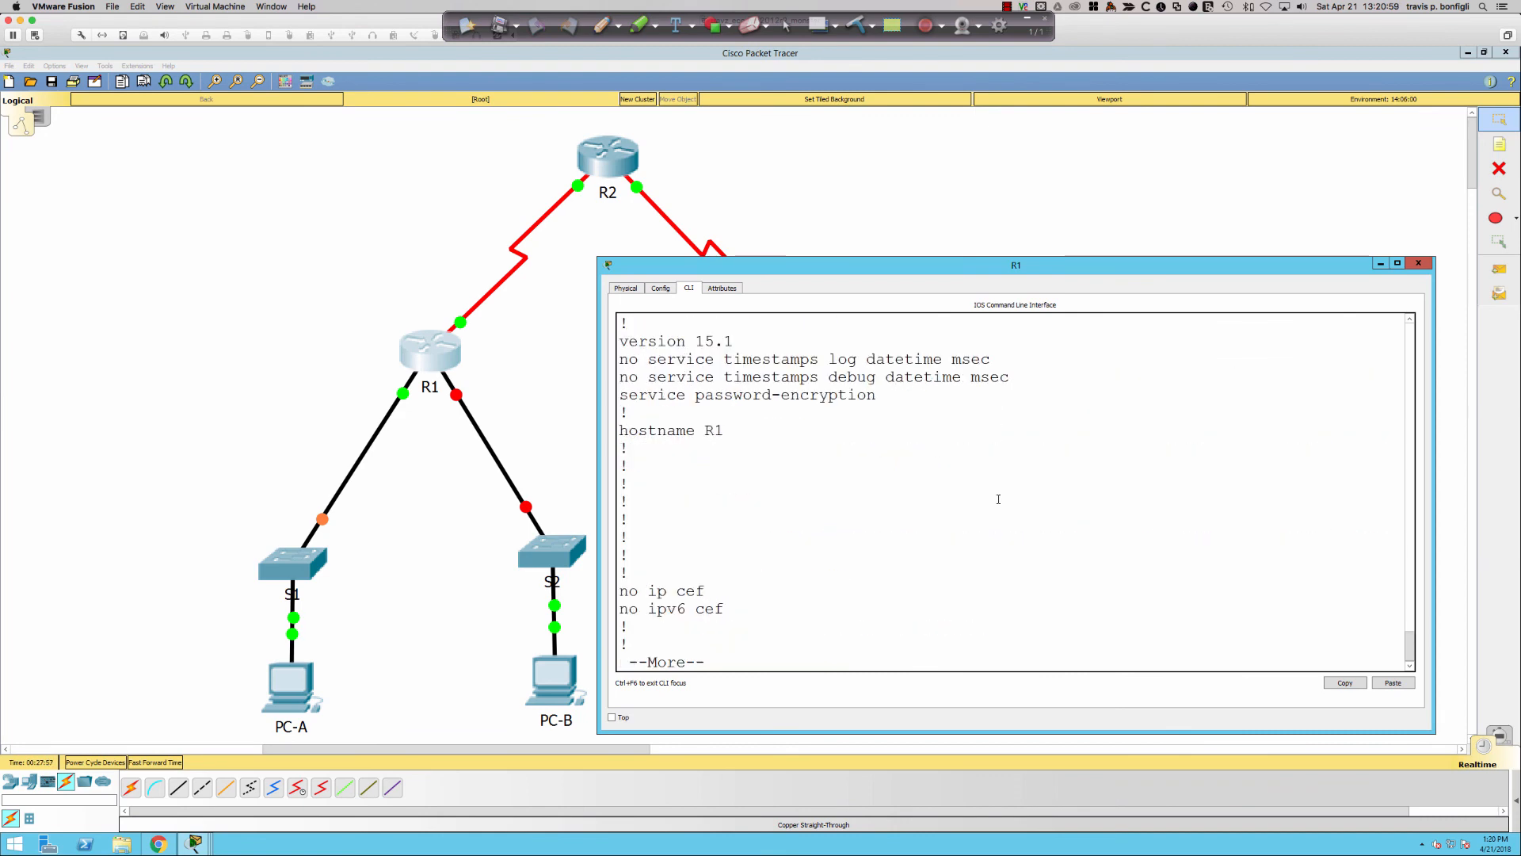
key(space)
key(Return)
key(Return)
key(Return)
key(Return)
key(Return)
key(Return)
key(Return)
key(Return)
key(Return)
key(Return)
key(Return)
key(Return)
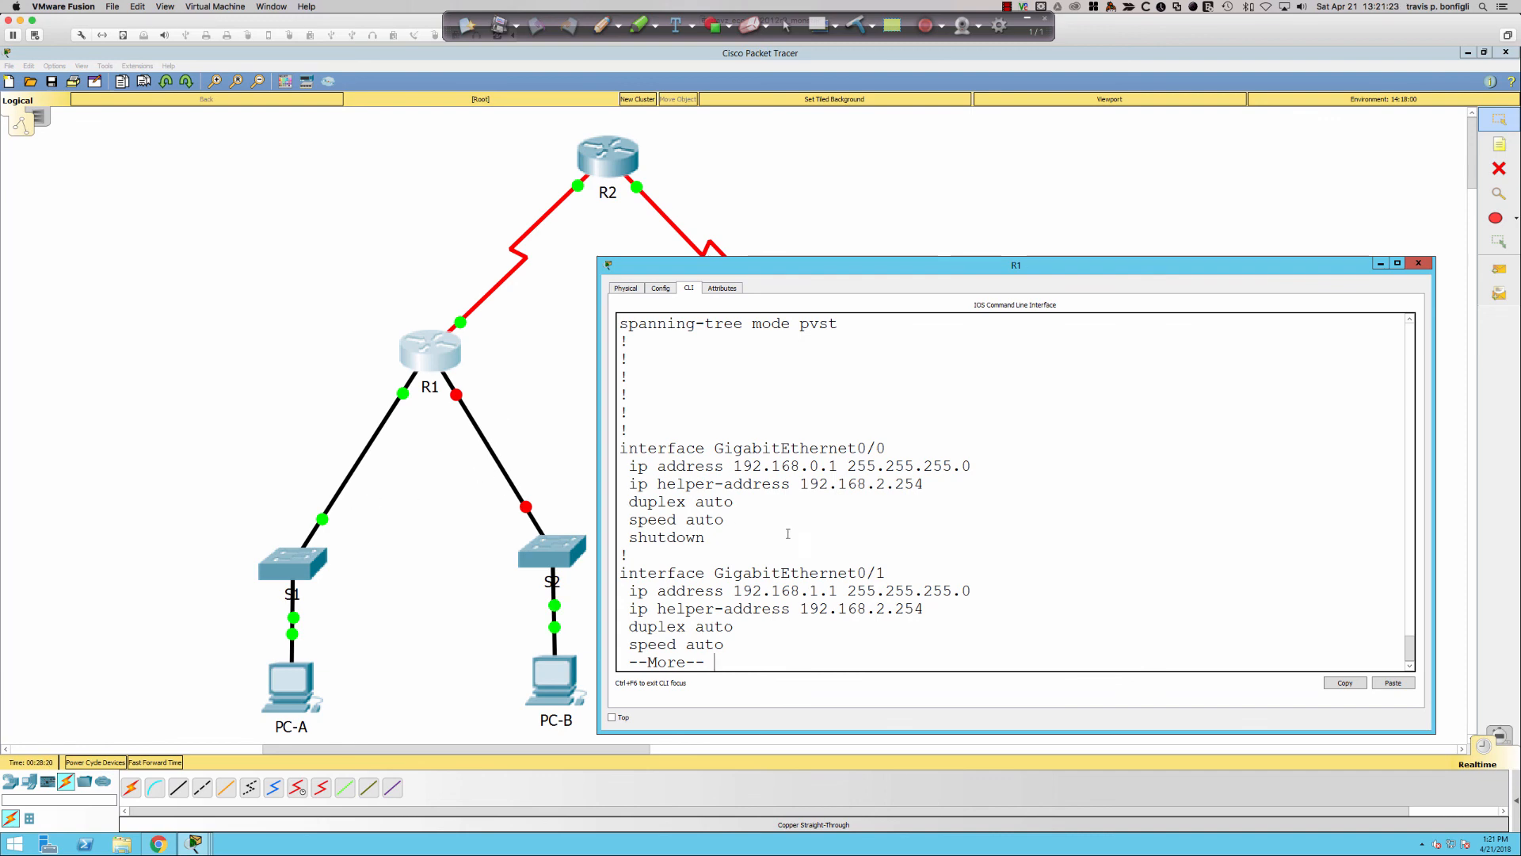
scroll(791, 534, down, 1)
key(q)
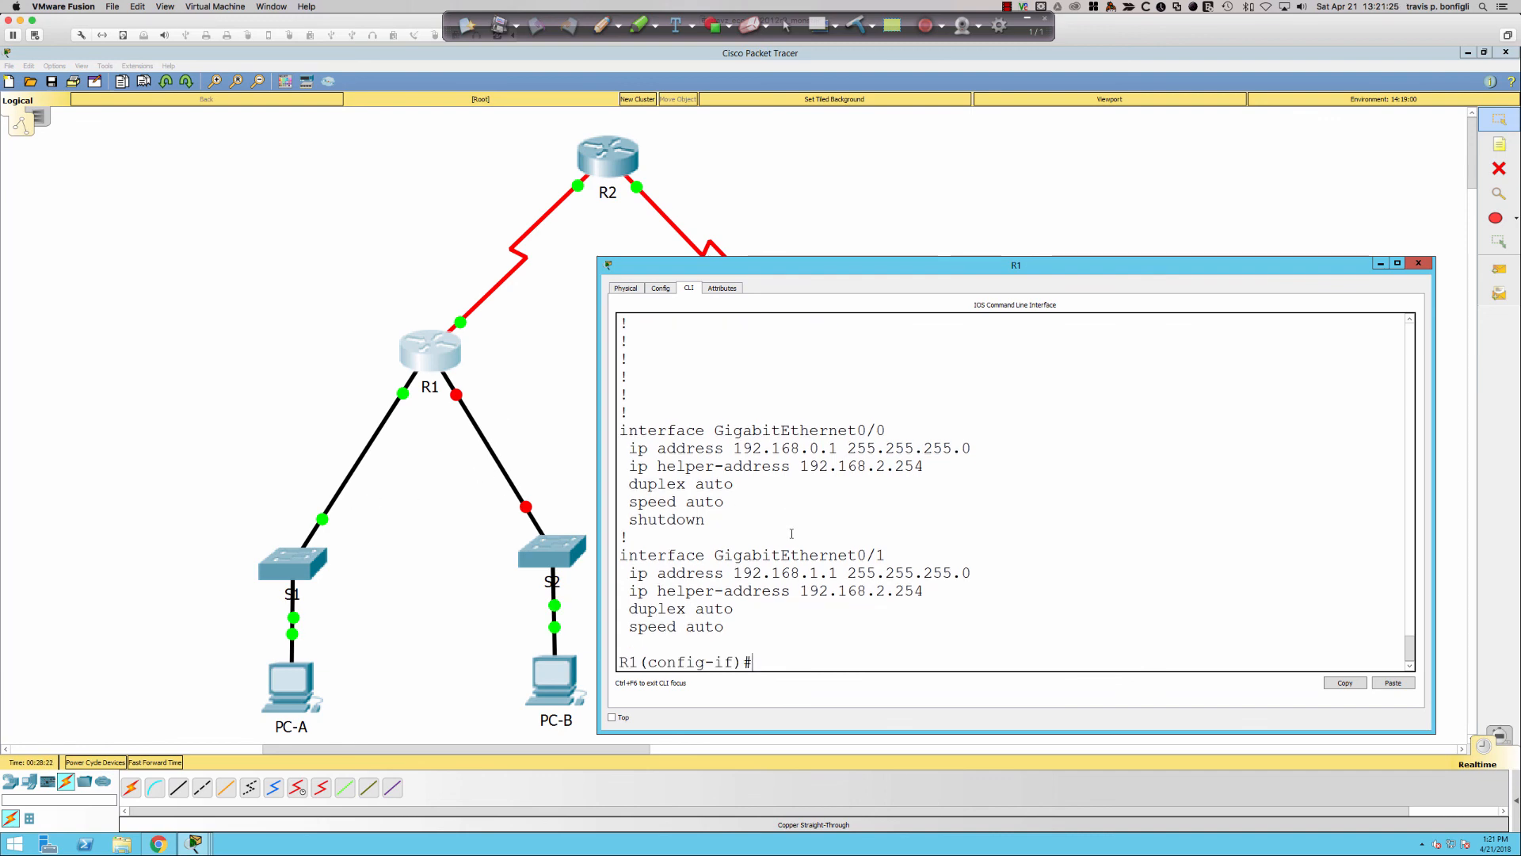
- Re-enable GigabitEthernet0/0 on R1 with 'no shut'
text(no shut)
key(Return)
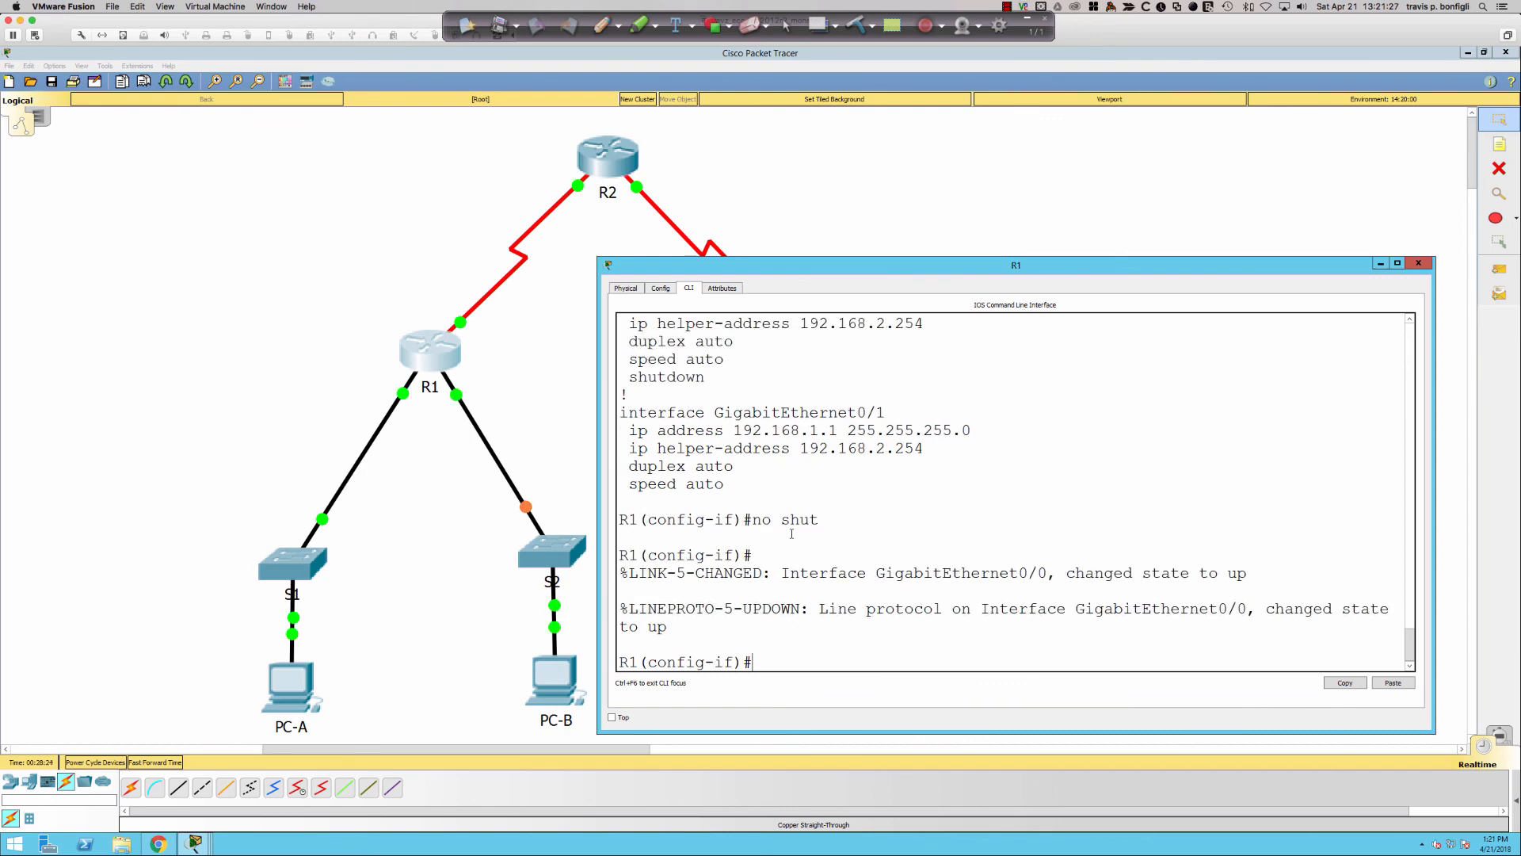
key(Return)
key(Return)
key(Return)
key(Return)
key(Return)
key(Return)
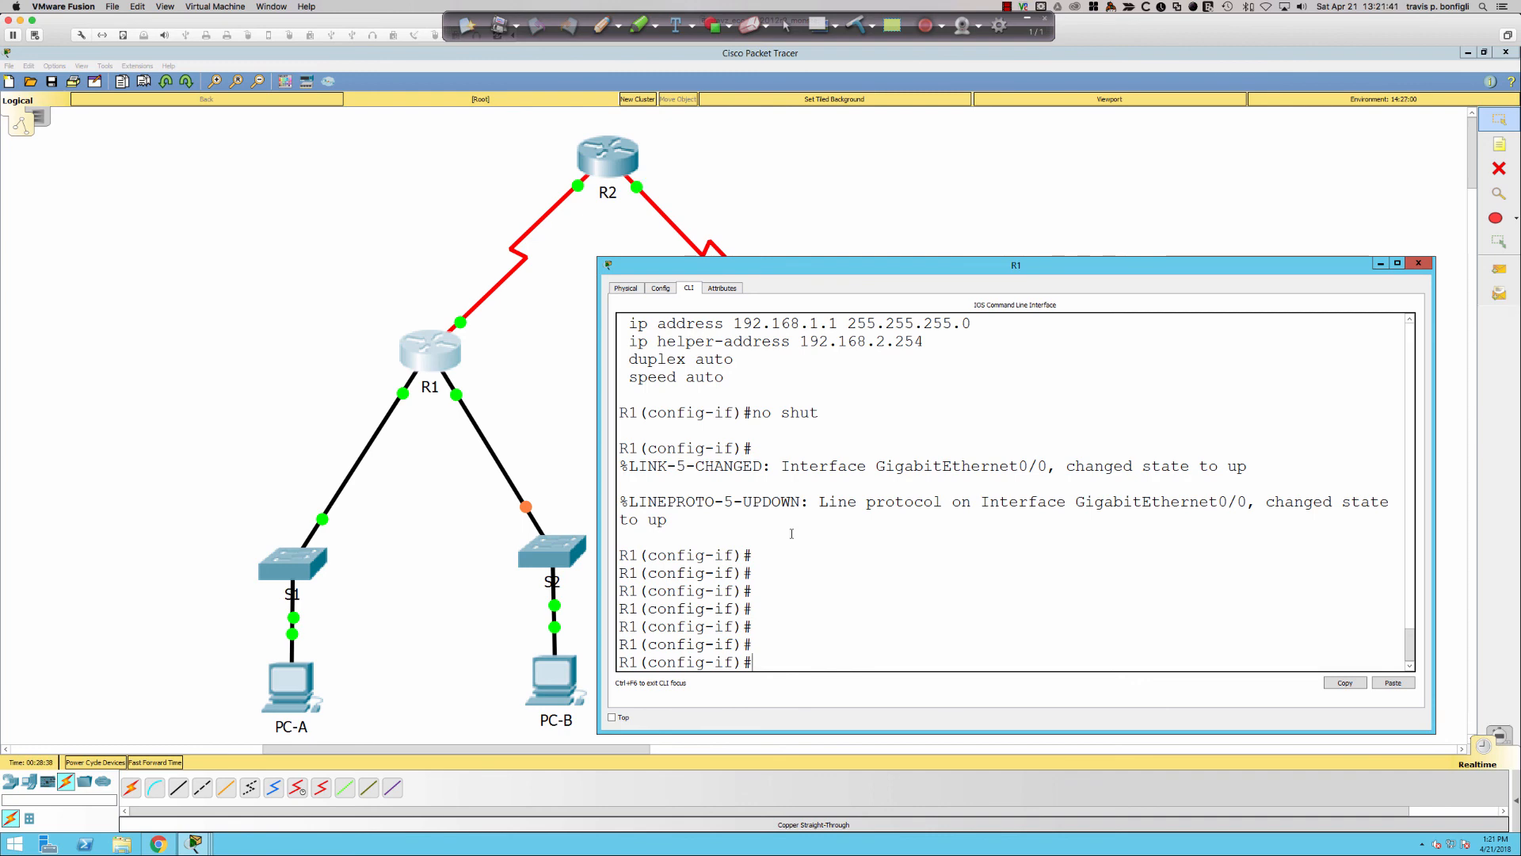
- Run 'ipconfig /all' in PC-A's command prompt
click(312, 671)
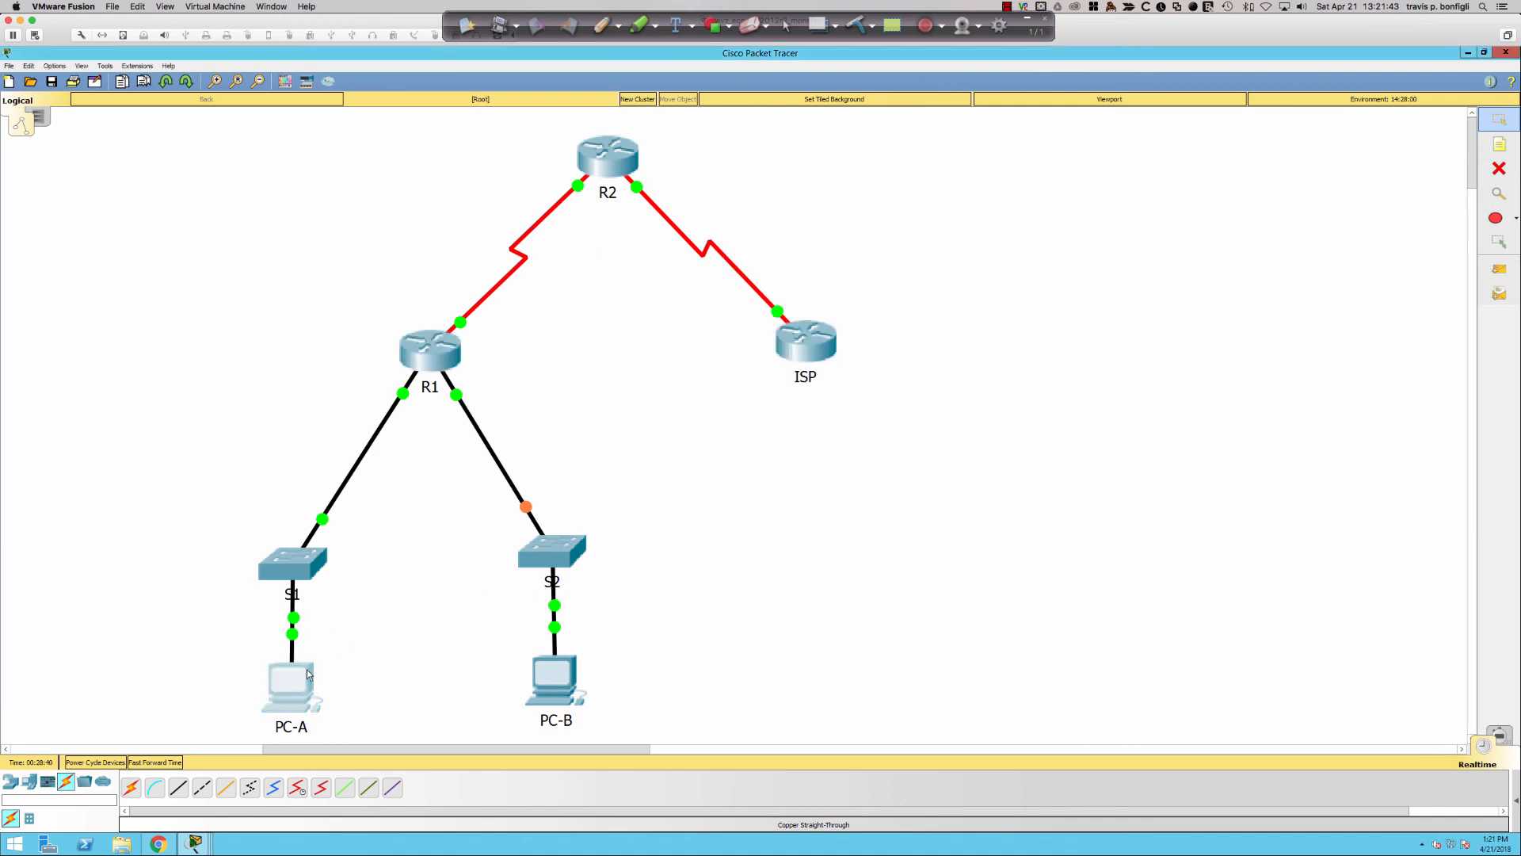
click(566, 247)
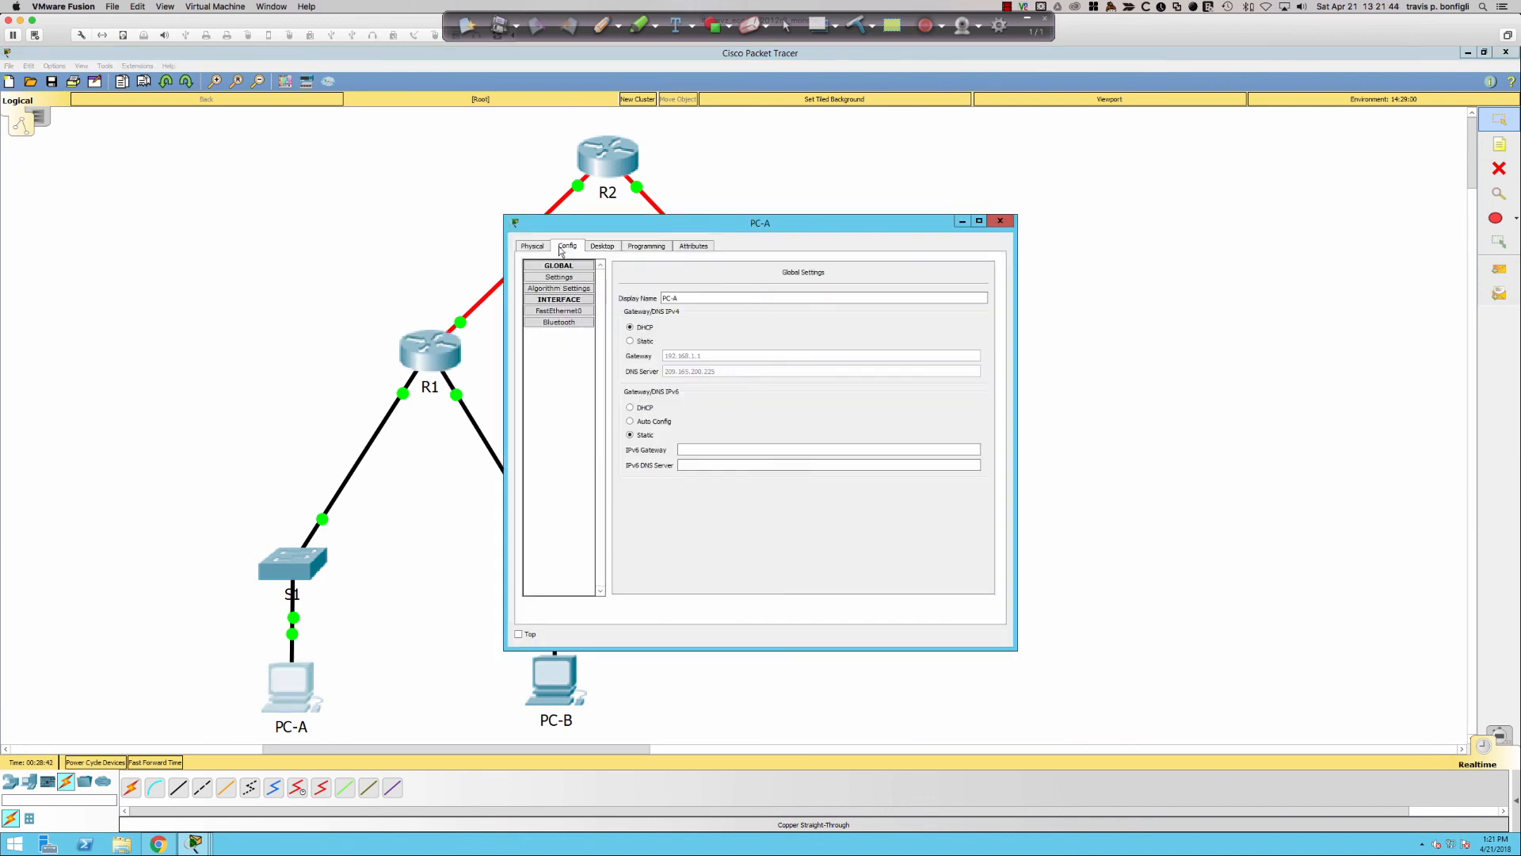
click(620, 248)
click(988, 266)
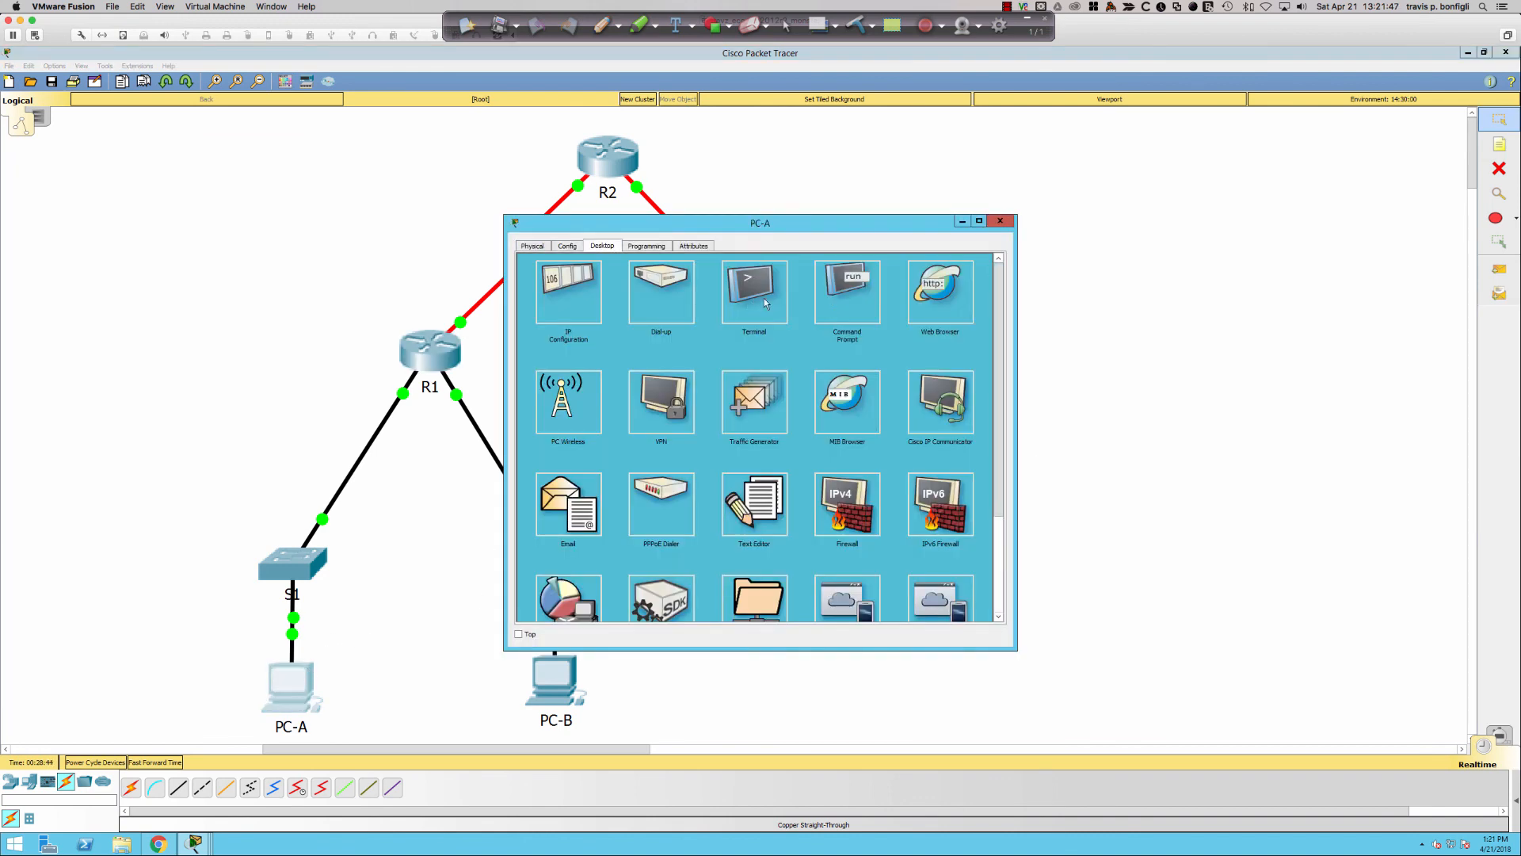
click(836, 297)
text(ipcon)
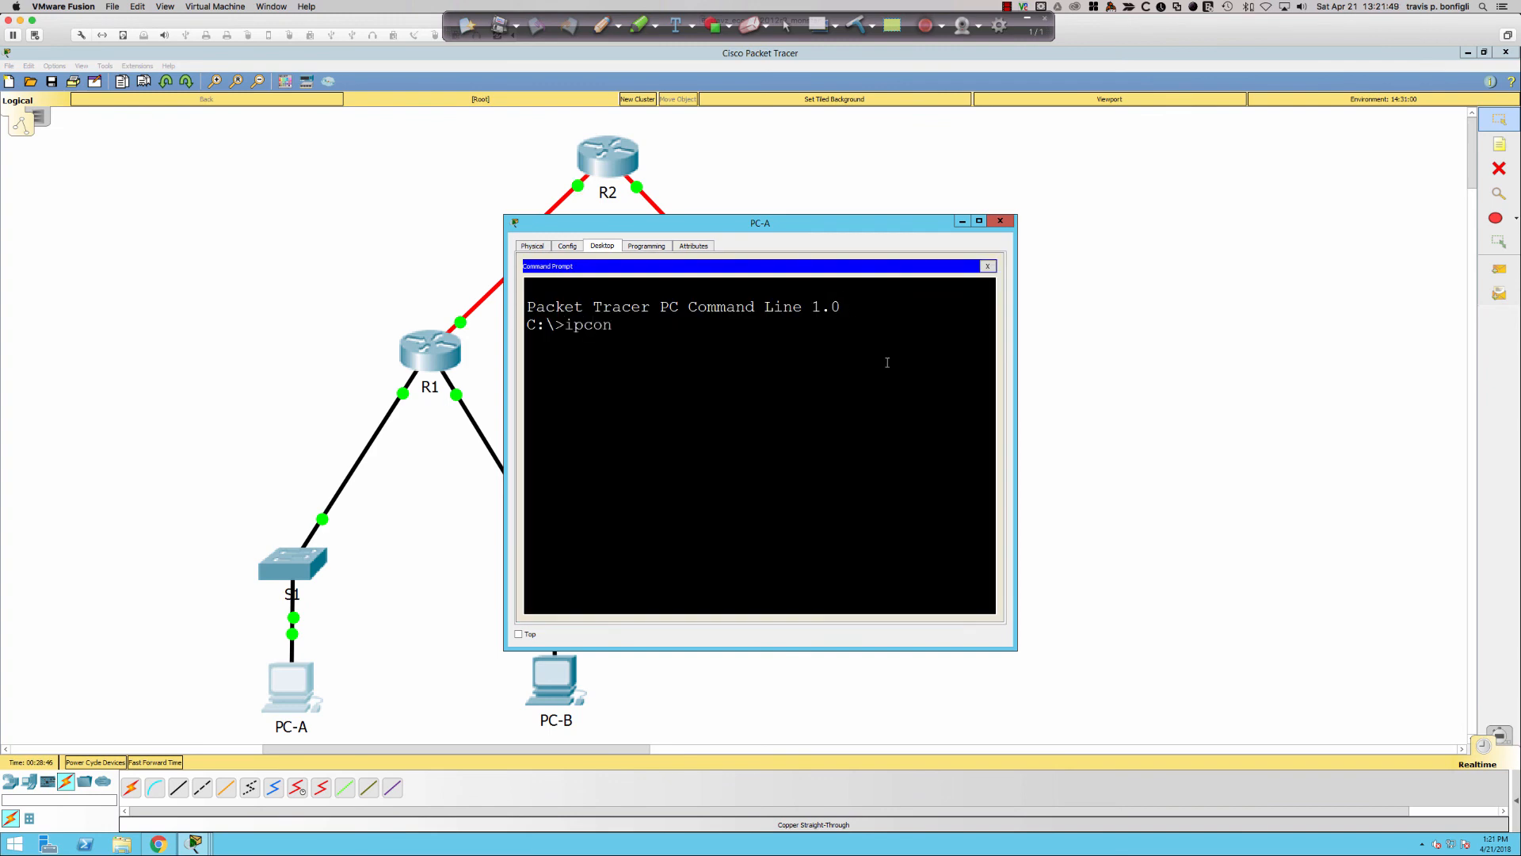
text(fig /all)
key(Return)
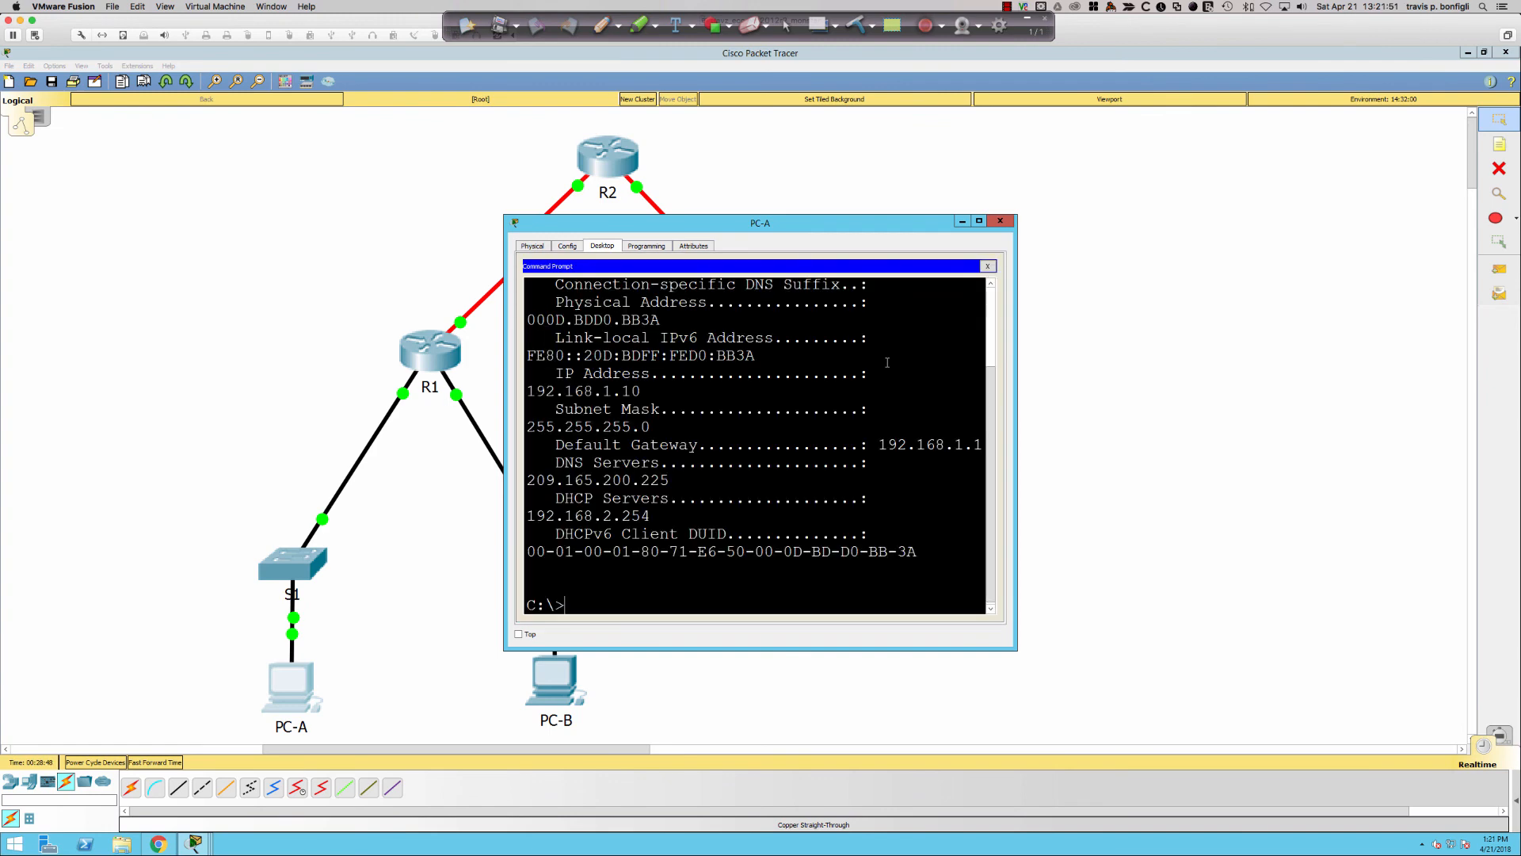
- Verify PC-A's DHCP address 192.168.1.10 from server 192.168.2.254, then close PC-A's window
drag(1018, 356, 1205, 357)
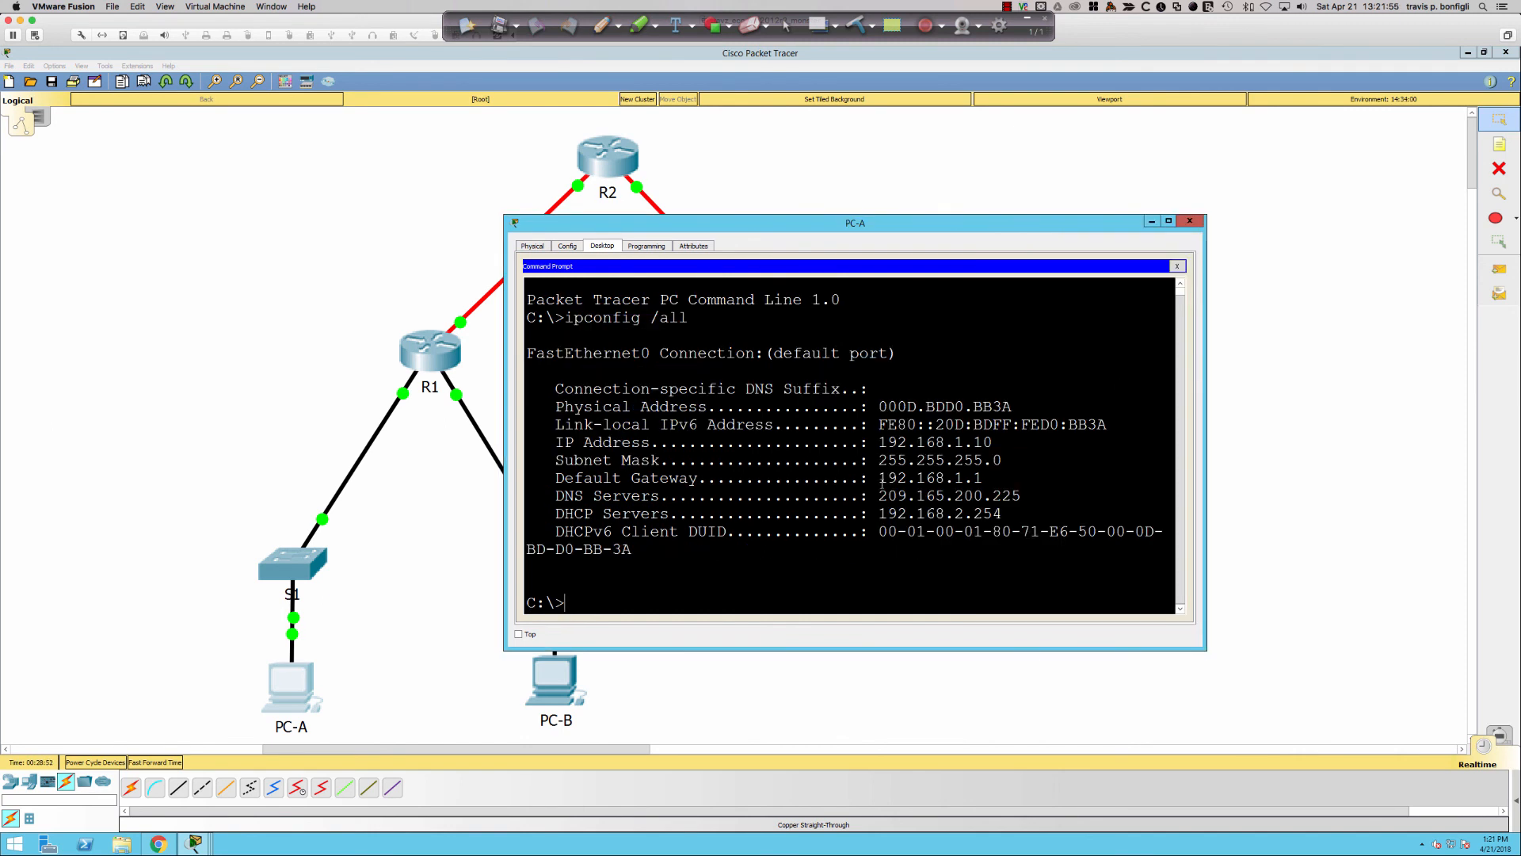
drag(993, 442, 1005, 513)
click(1191, 222)
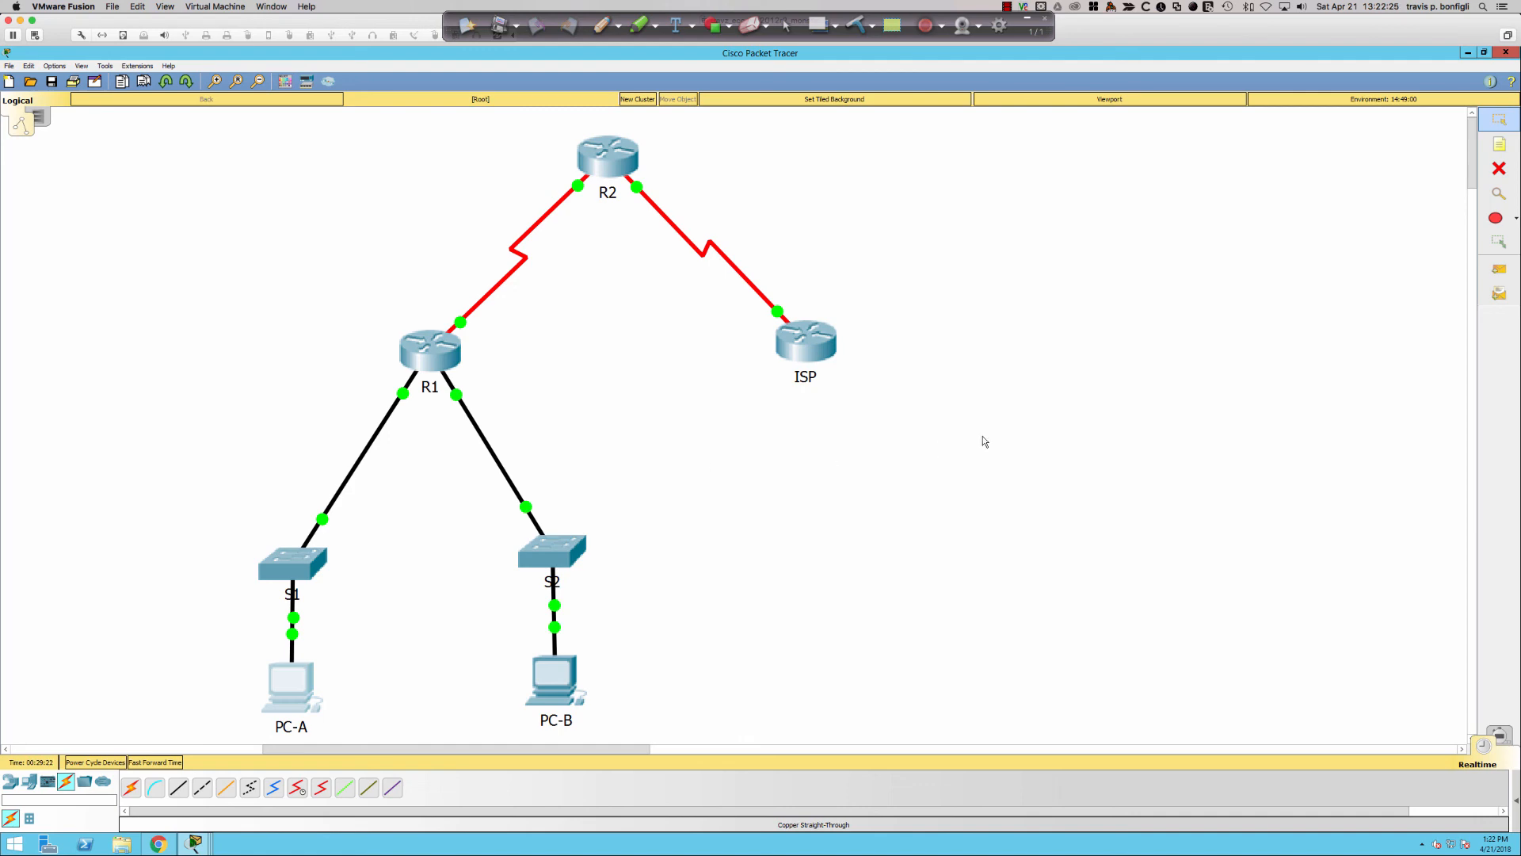
key(super+Tab)
key(super+Tab)
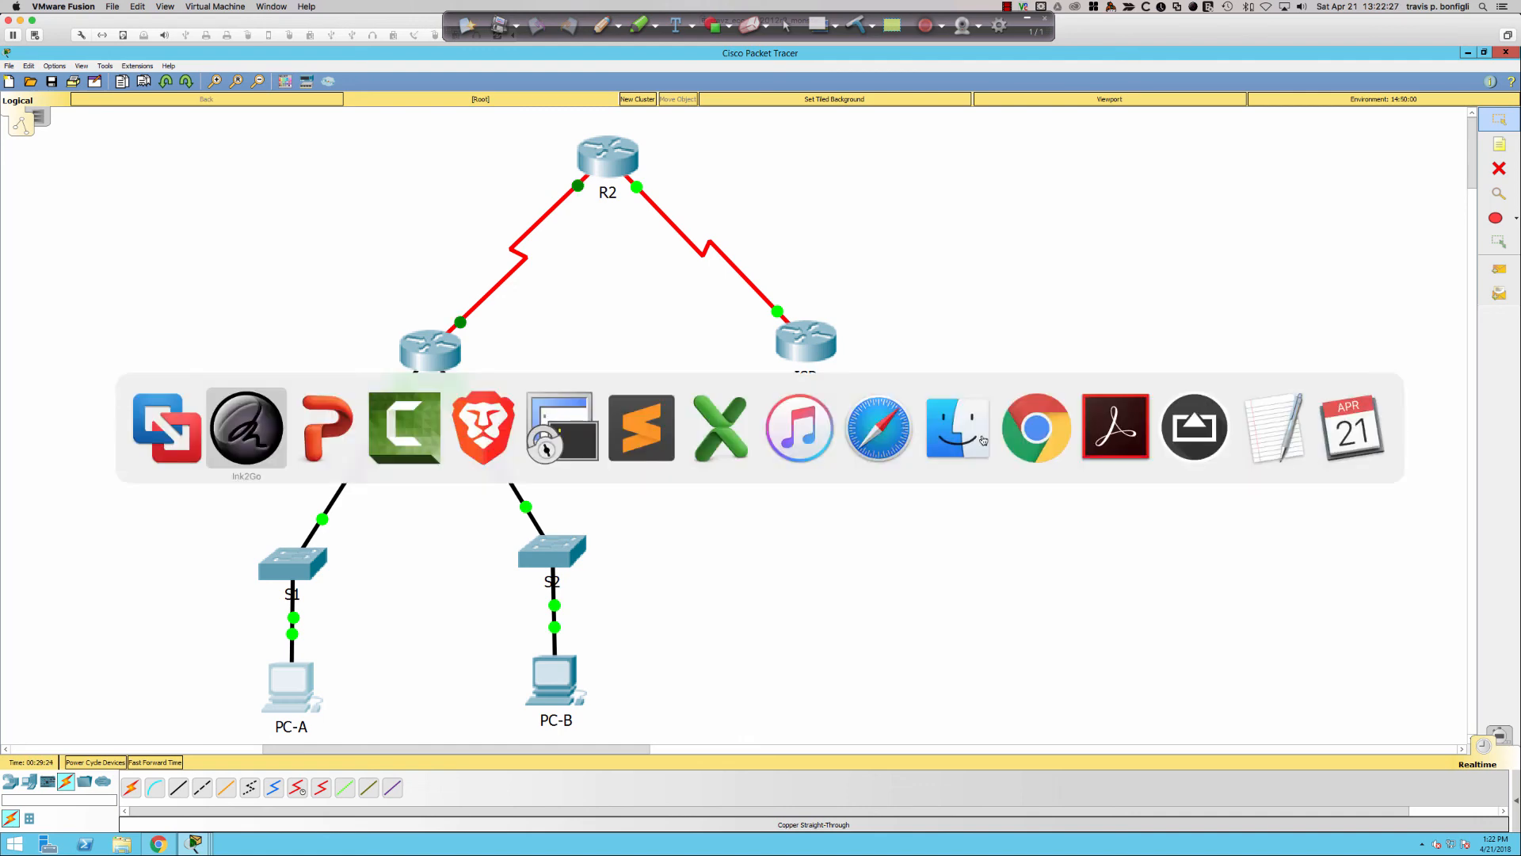